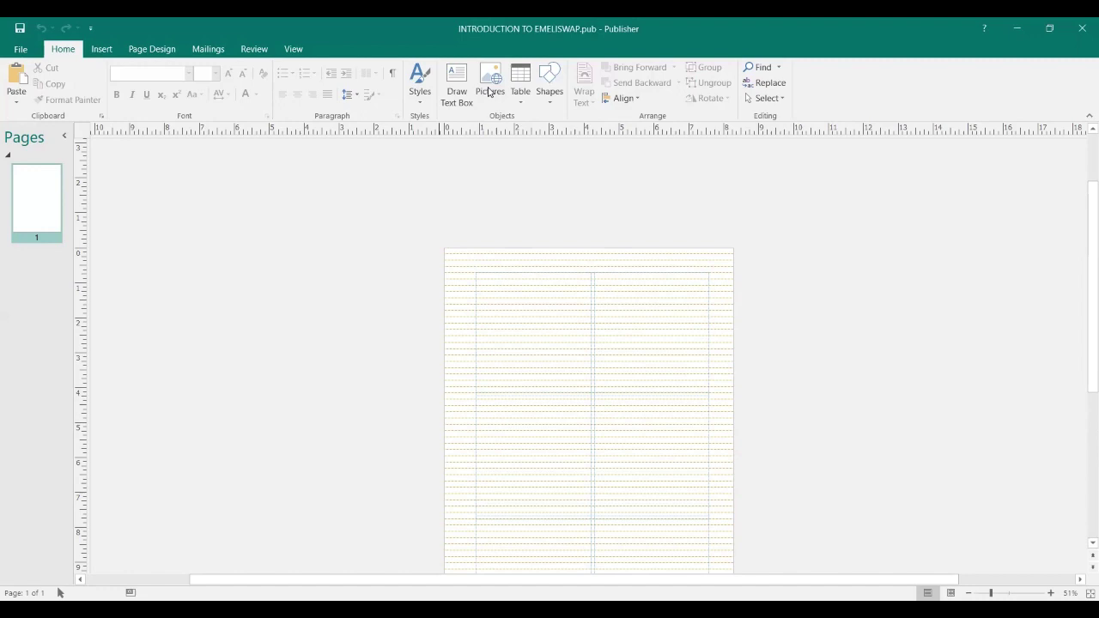
pyautogui.doubleClick(507, 28)
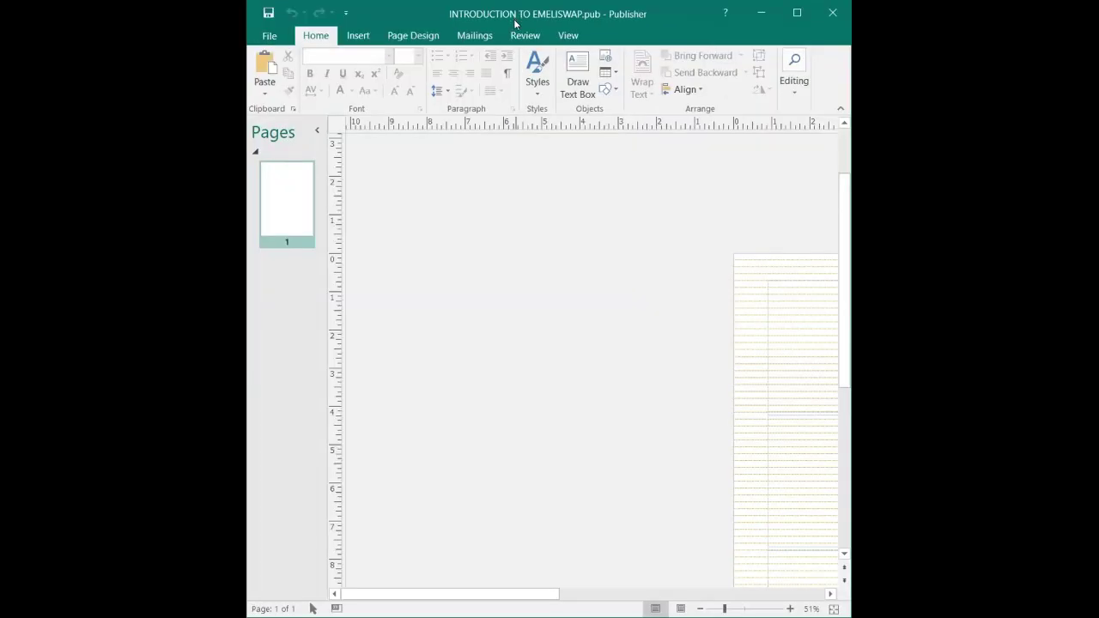
pyautogui.doubleClick(515, 24)
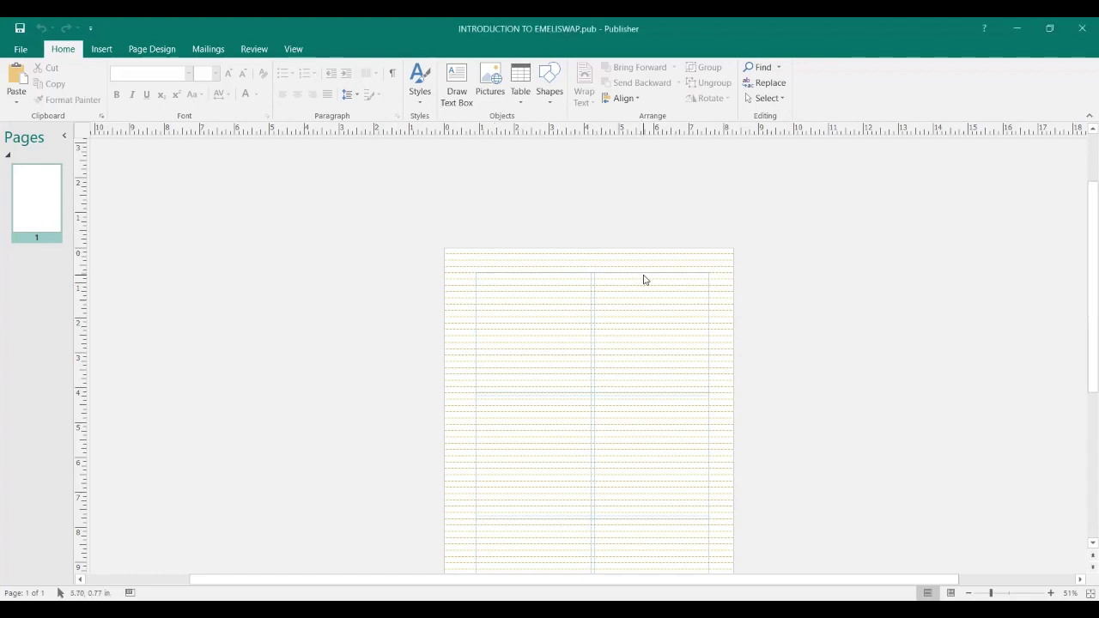
pyautogui.scroll(-2, 645, 280)
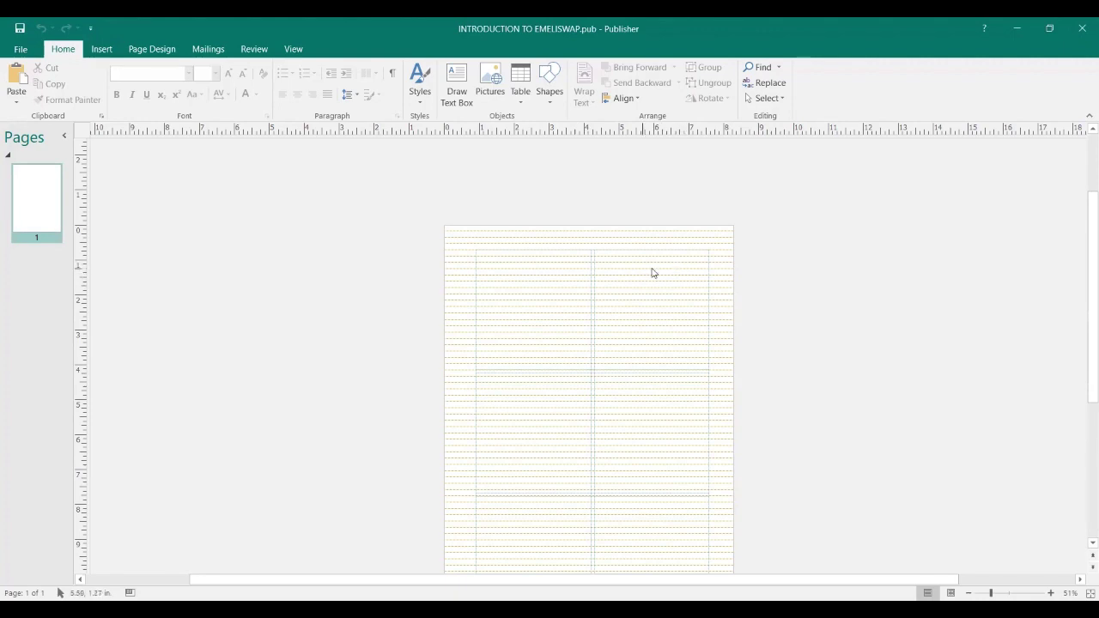
pyautogui.scroll(-1, 738, 271)
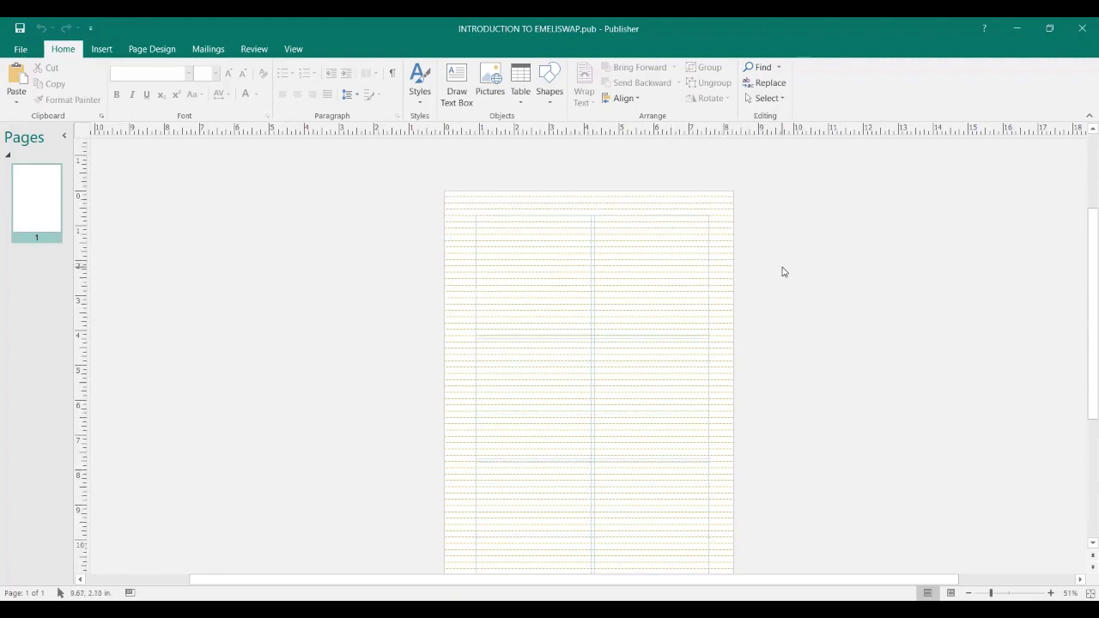
pyautogui.scroll(-1, 781, 272)
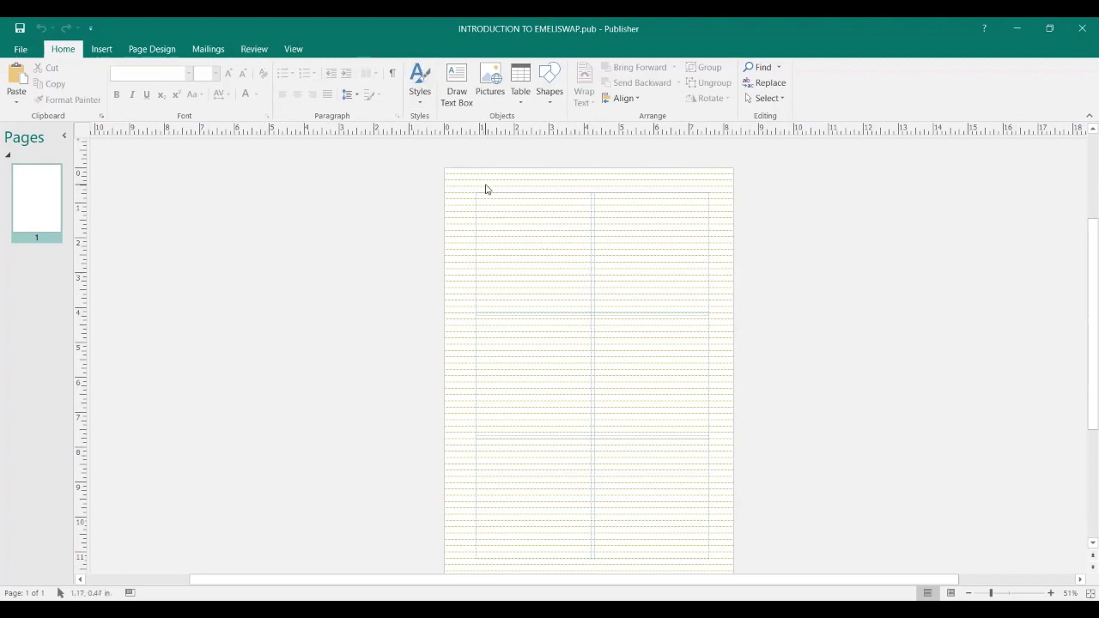
# - Zoom the publication page to 100% and bring its upper edge into view
pyautogui.click(292, 50)
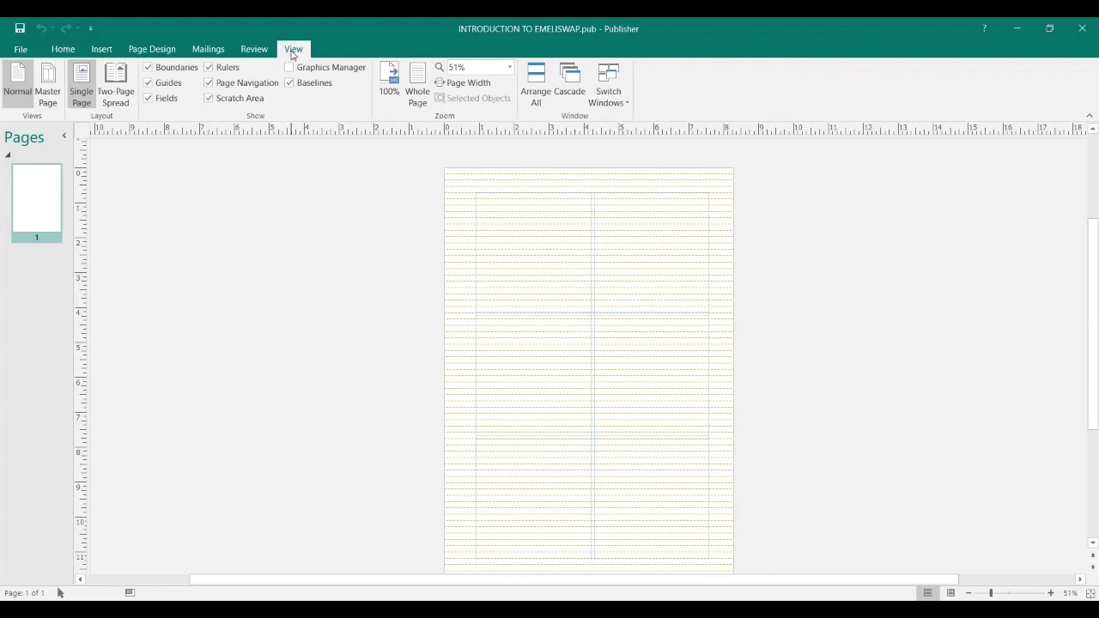
pyautogui.click(390, 79)
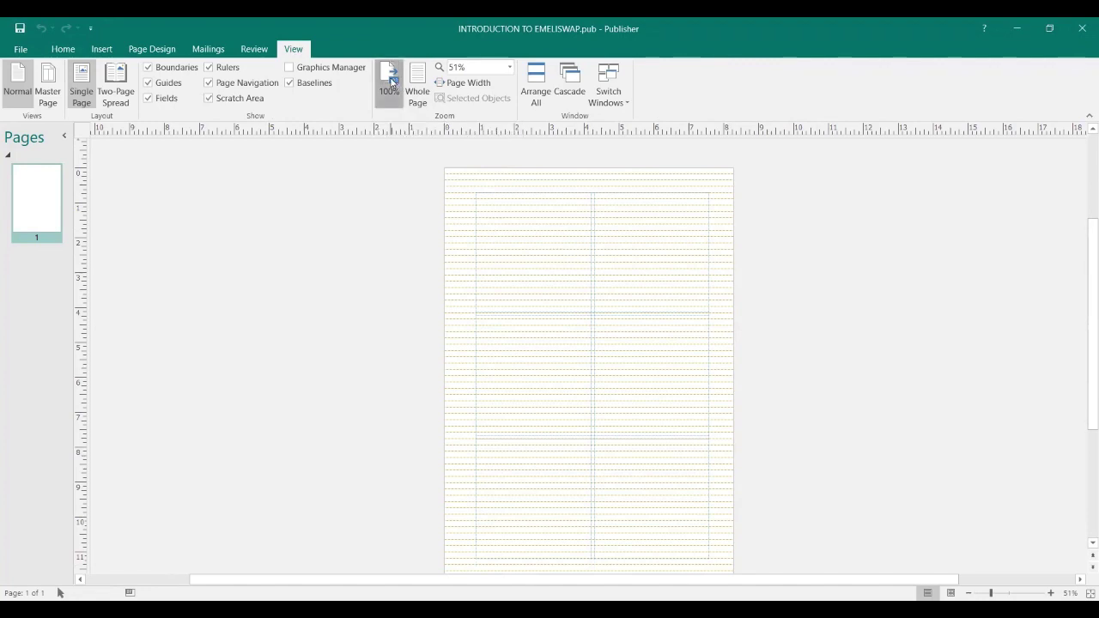
pyautogui.scroll(1, 710, 248)
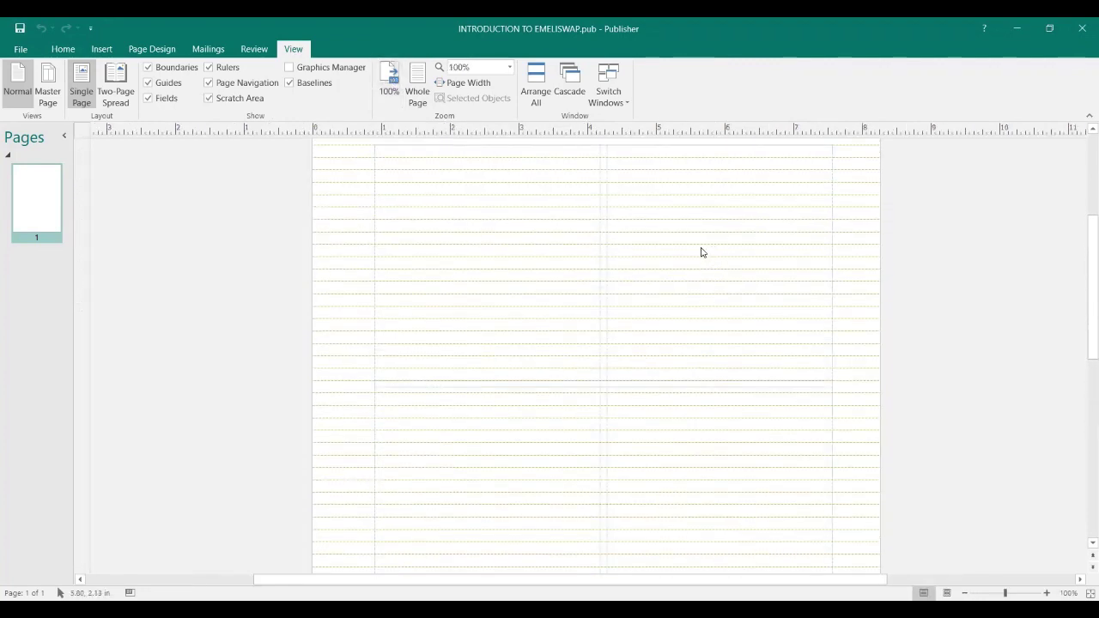
pyautogui.scroll(2, 702, 251)
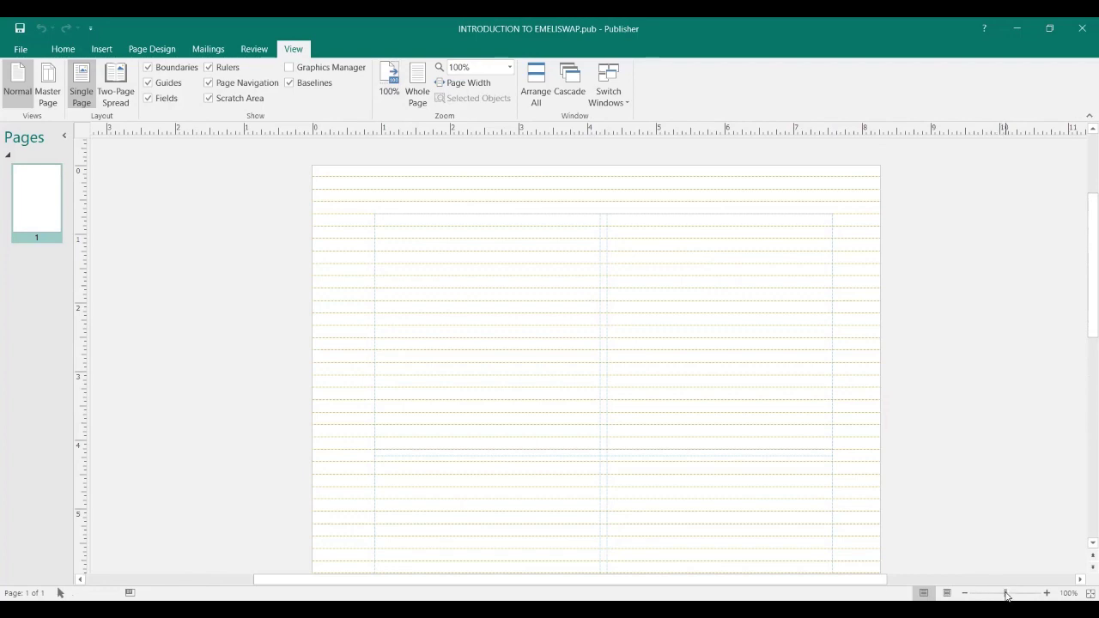
# - Increase the page zoom to 130%
pyautogui.moveTo(1007, 595); pyautogui.dragTo(1008, 595)
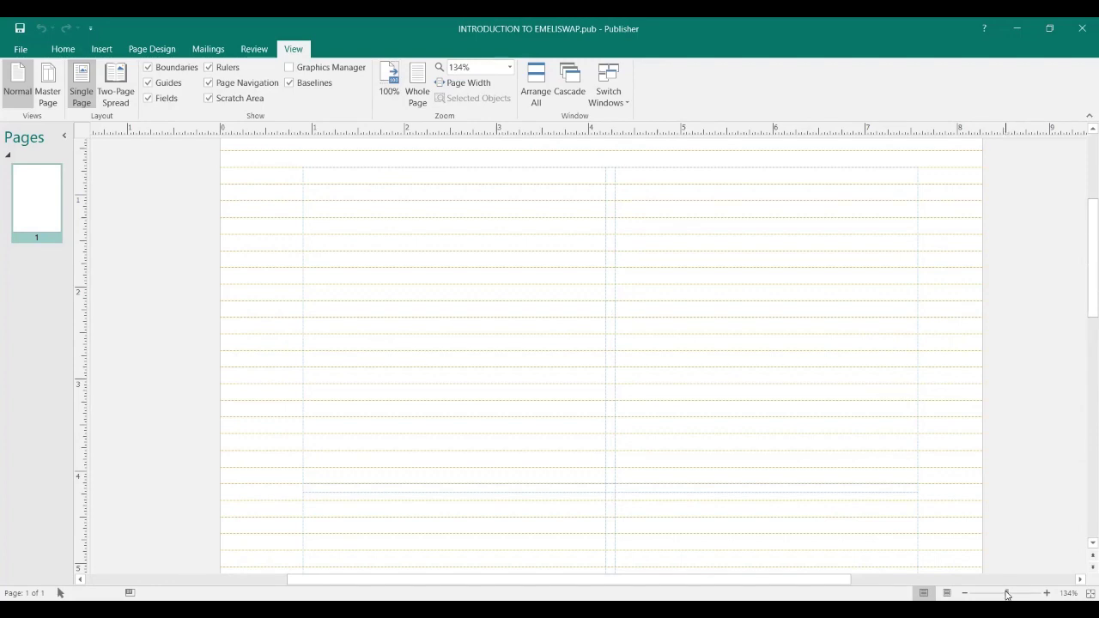
pyautogui.moveTo(1006, 594); pyautogui.dragTo(1007, 596)
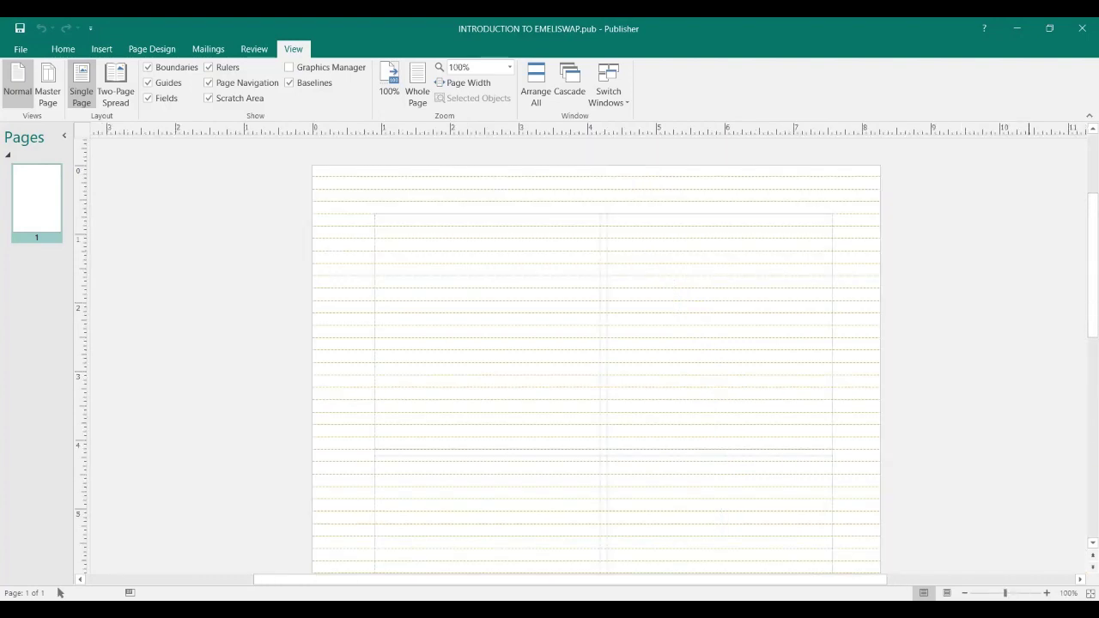
pyautogui.click(1047, 594)
pyautogui.click(1047, 595)
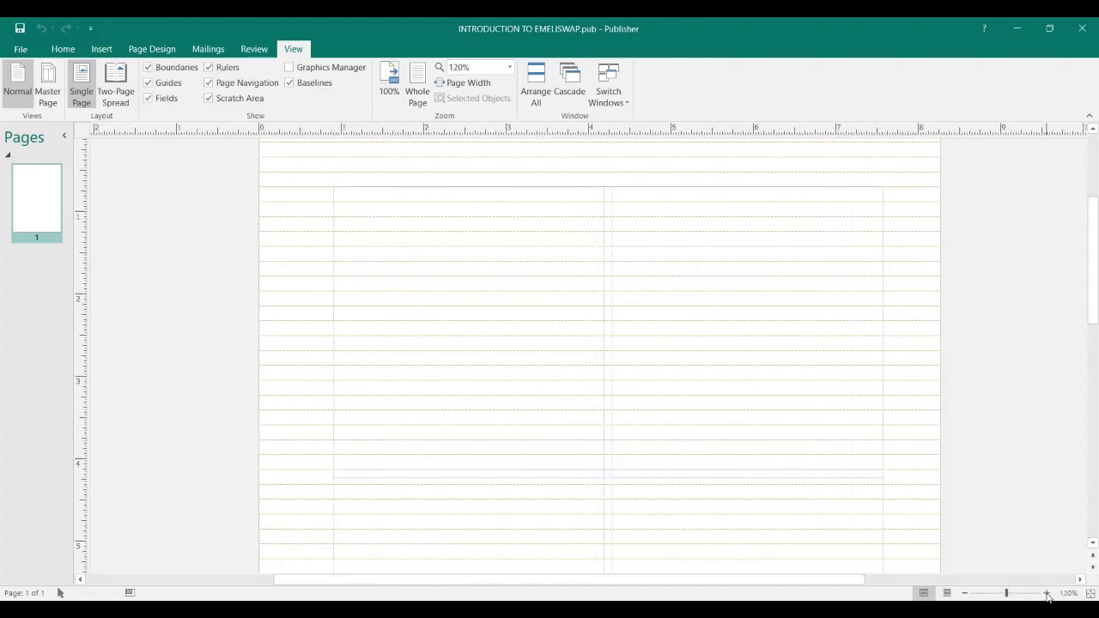
pyautogui.click(1046, 597)
pyautogui.scroll(1, 949, 477)
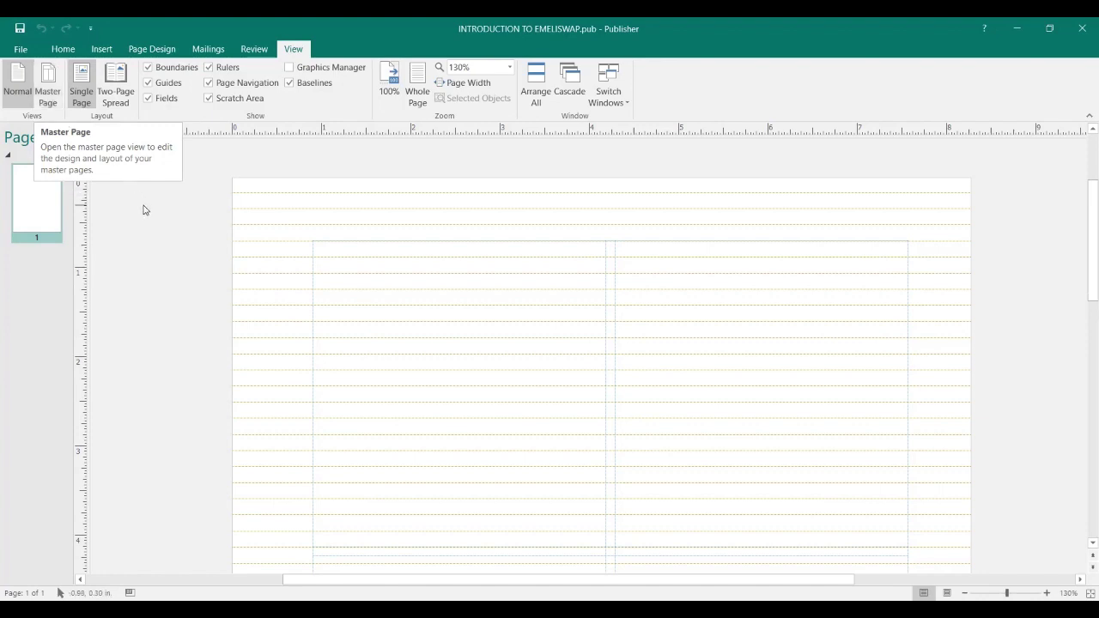
# - Add a single-page master page with ID B and description Master Page B, and close the master page view
pyautogui.click(49, 91)
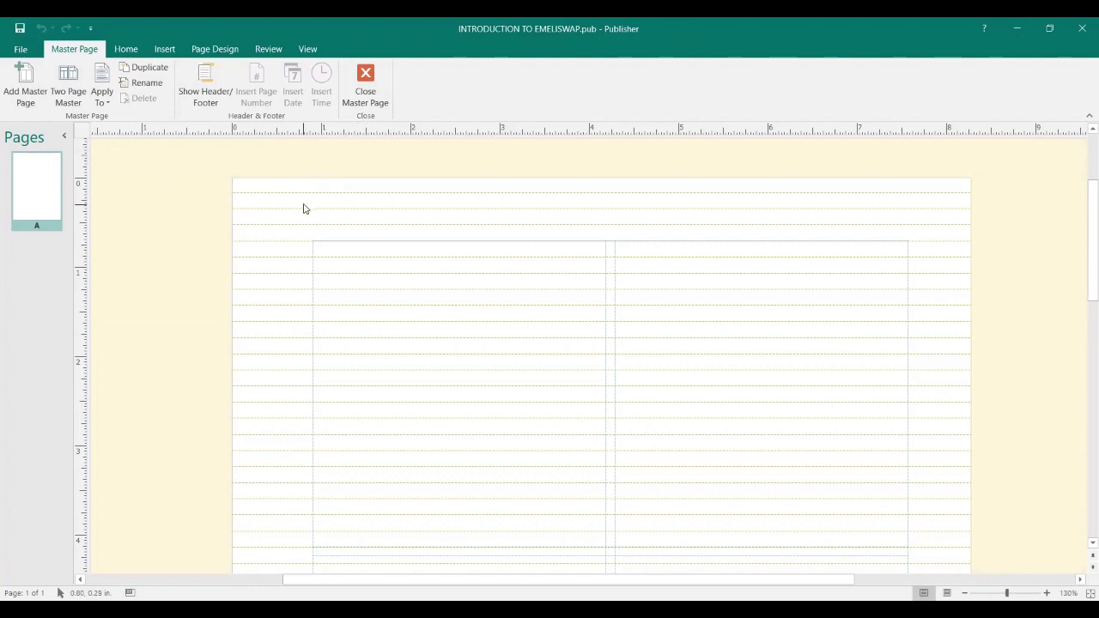
pyautogui.click(27, 82)
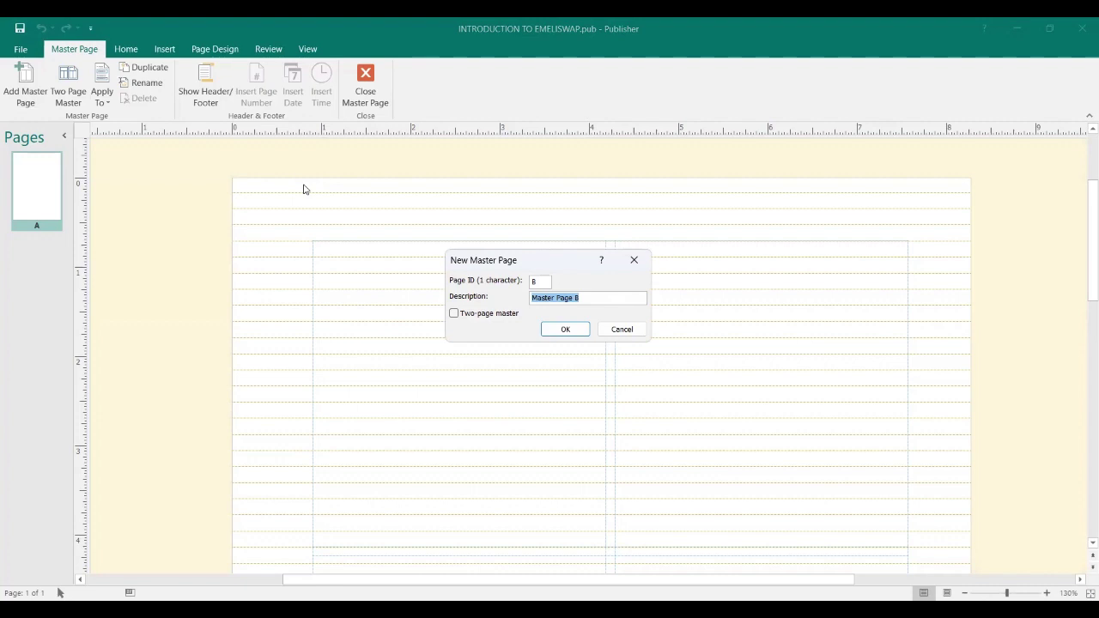
pyautogui.click(542, 282)
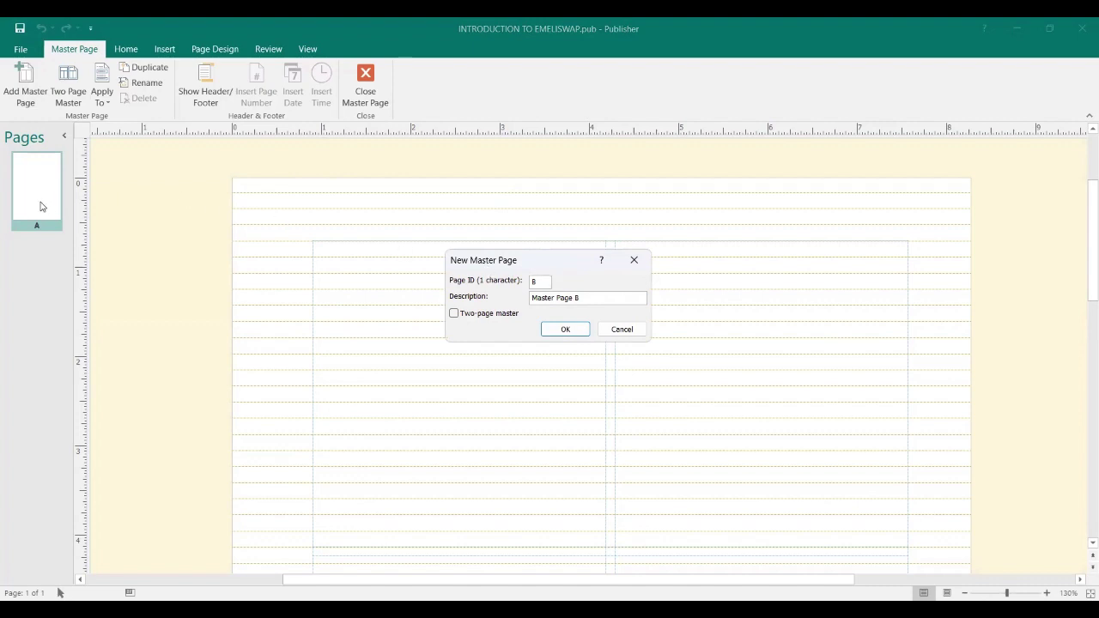
pyautogui.click(574, 333)
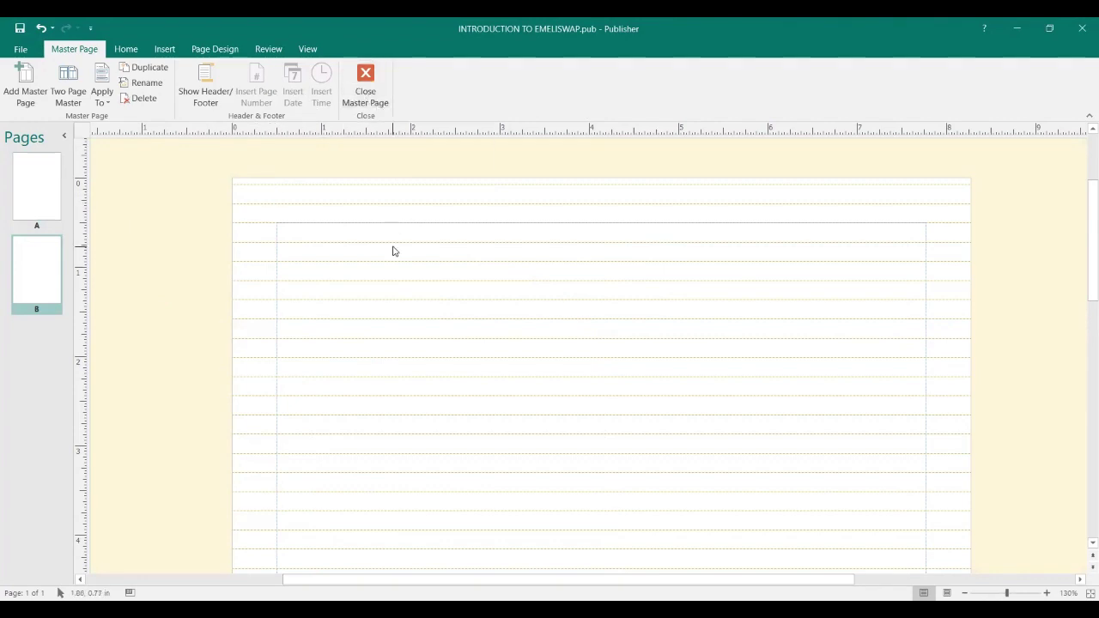
pyautogui.click(366, 86)
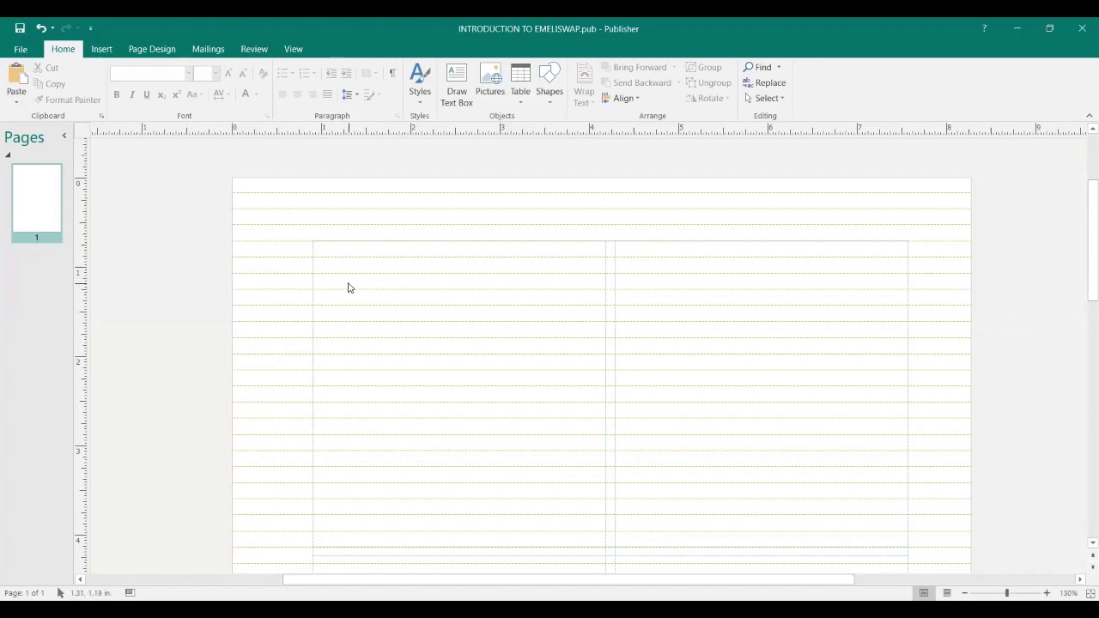
# - Reopen the master page view and move master page A's upper margin guide down to about 0.8 in
pyautogui.click(295, 50)
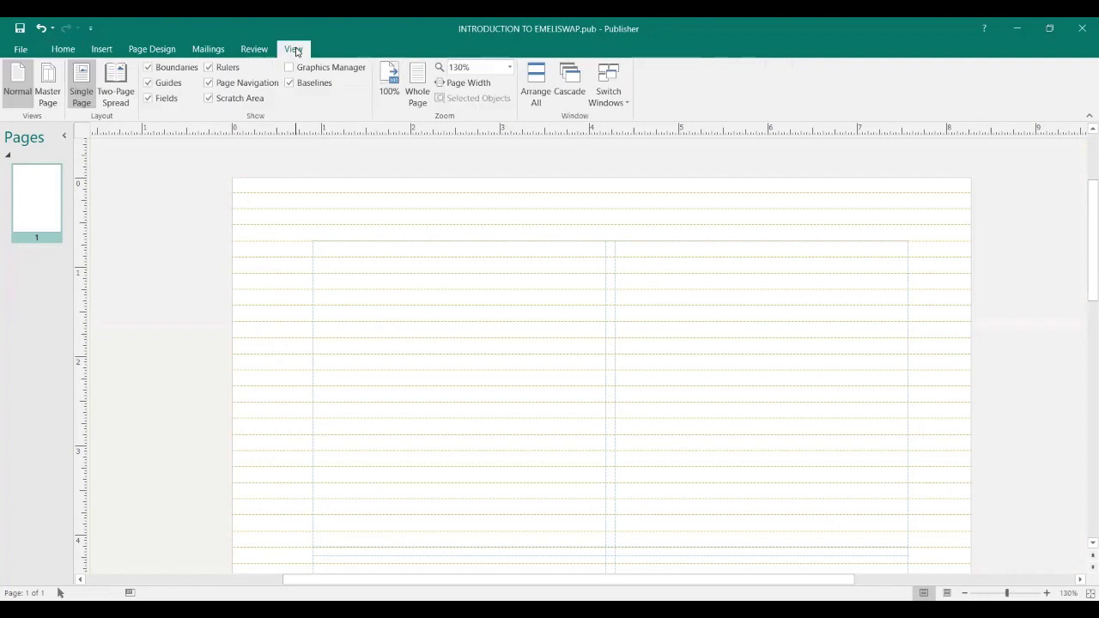
pyautogui.click(48, 102)
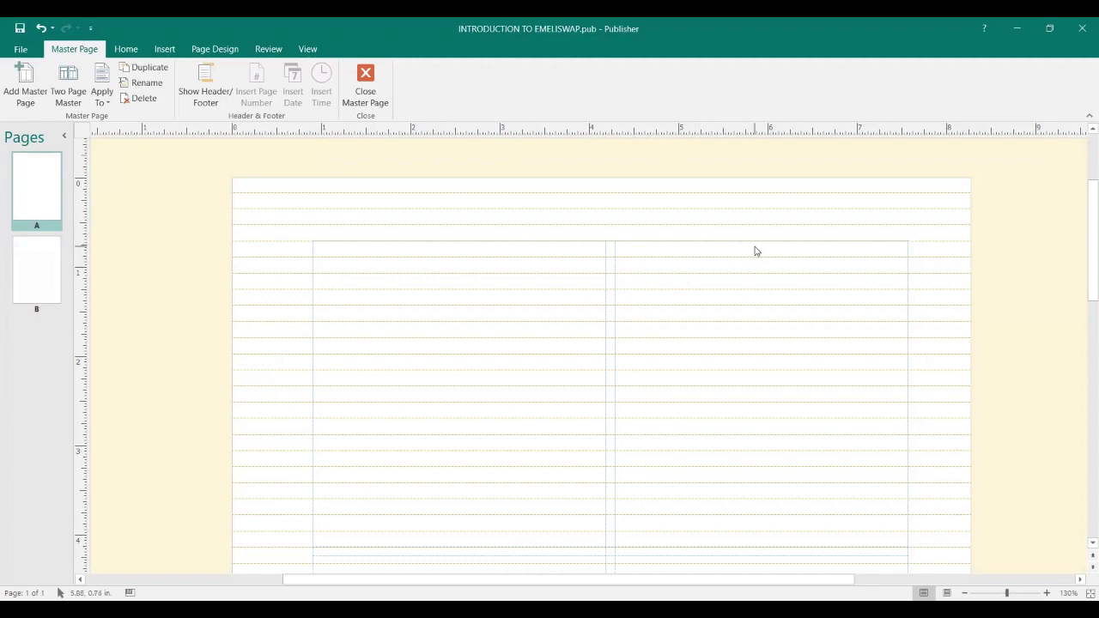
pyautogui.click(365, 240)
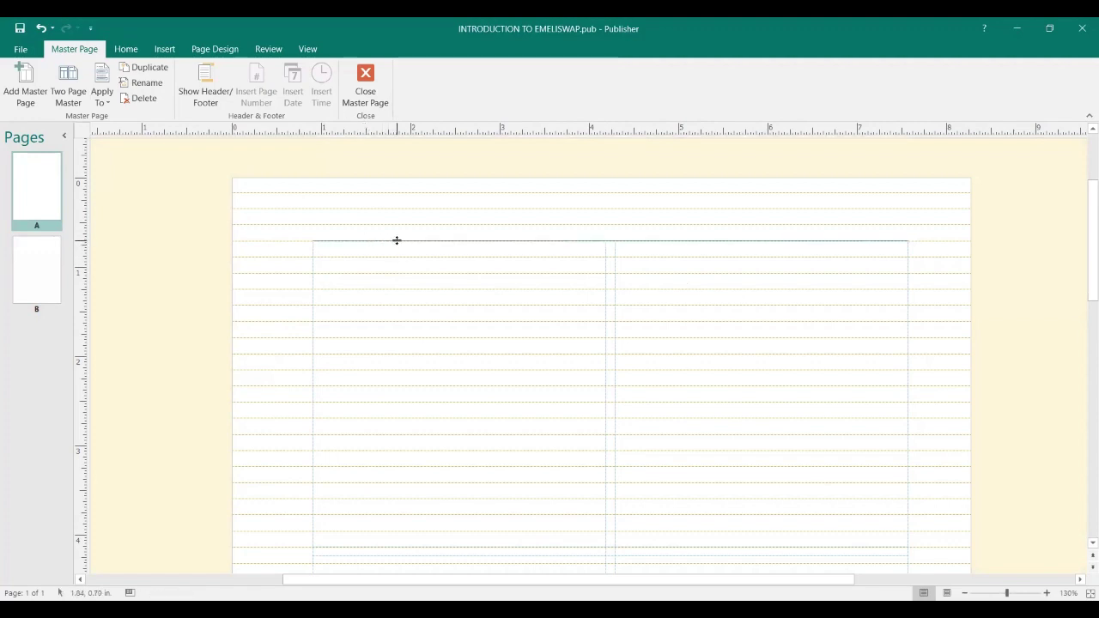
pyautogui.click(397, 240)
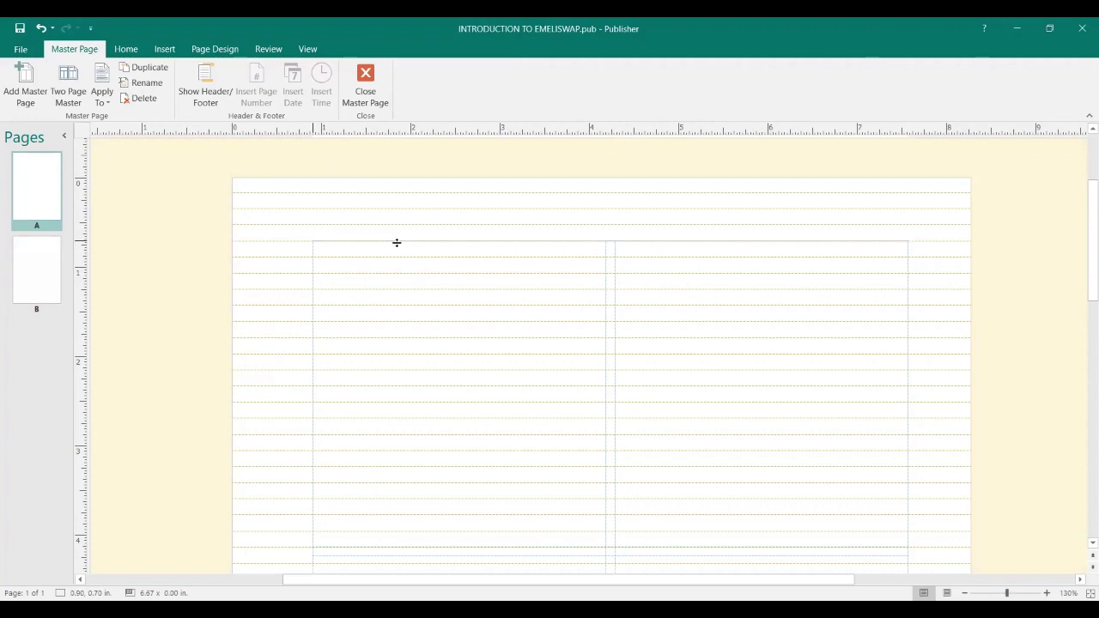
pyautogui.moveTo(397, 243); pyautogui.dragTo(395, 250)
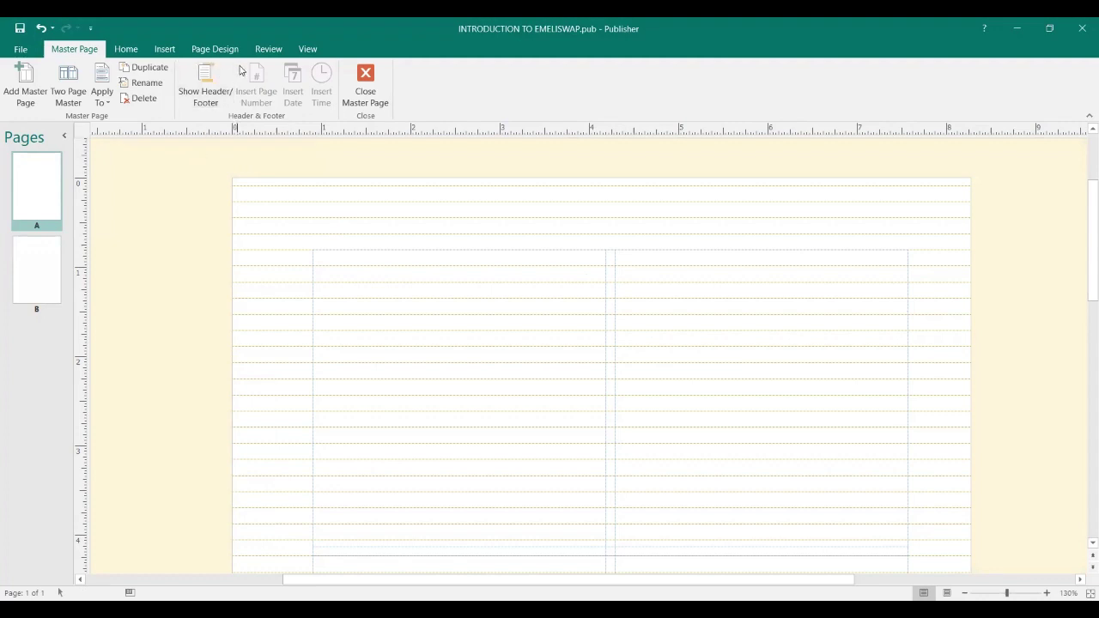
# - Insert the circular portrait picture from the DESKTOP PUBLISHING folder onto master page A
pyautogui.click(163, 49)
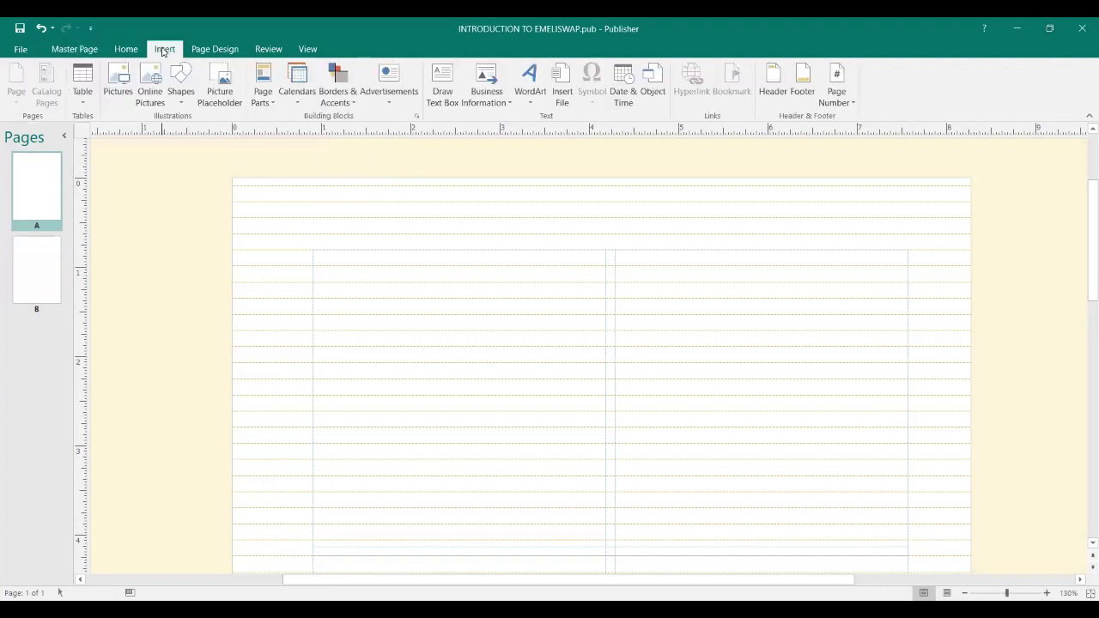
pyautogui.click(121, 94)
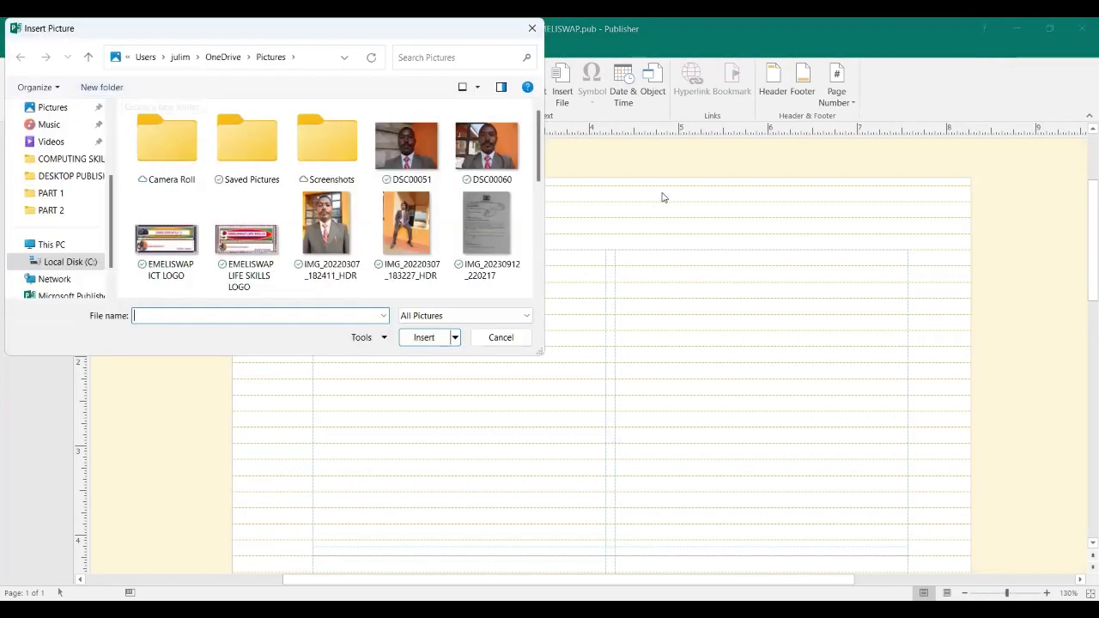
pyautogui.click(76, 180)
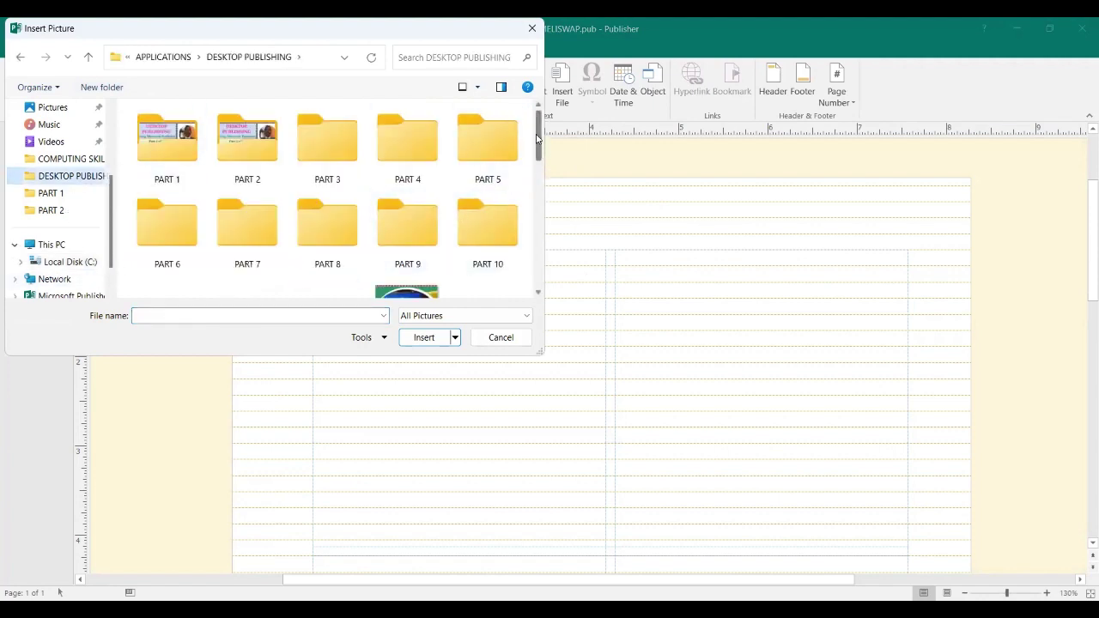
pyautogui.scroll(-2, 535, 159)
pyautogui.moveTo(534, 157); pyautogui.dragTo(538, 216)
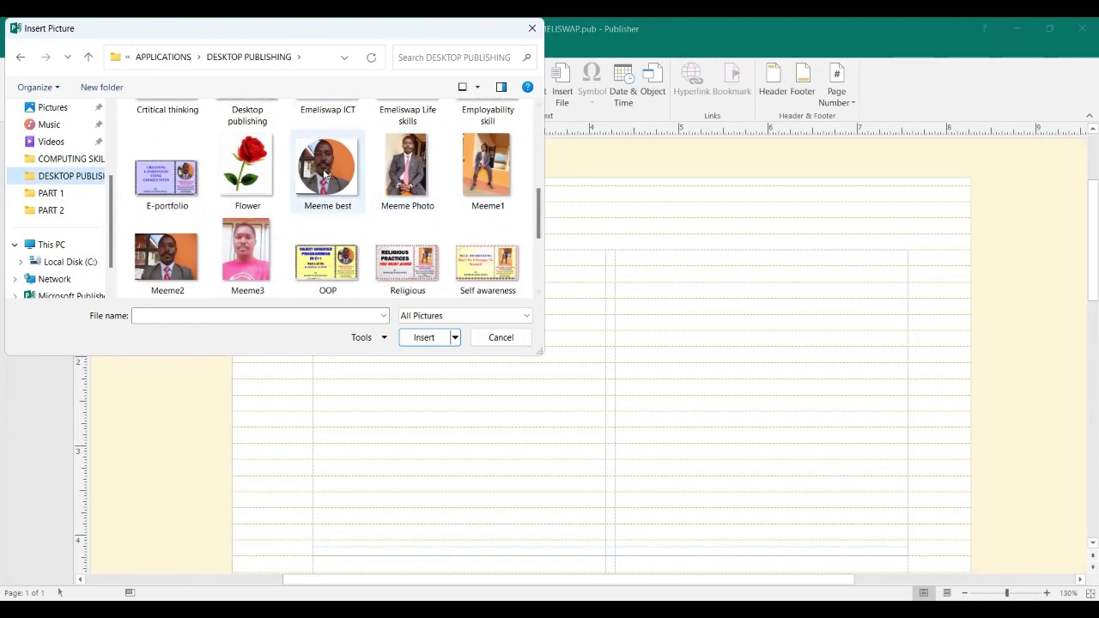
pyautogui.click(323, 175)
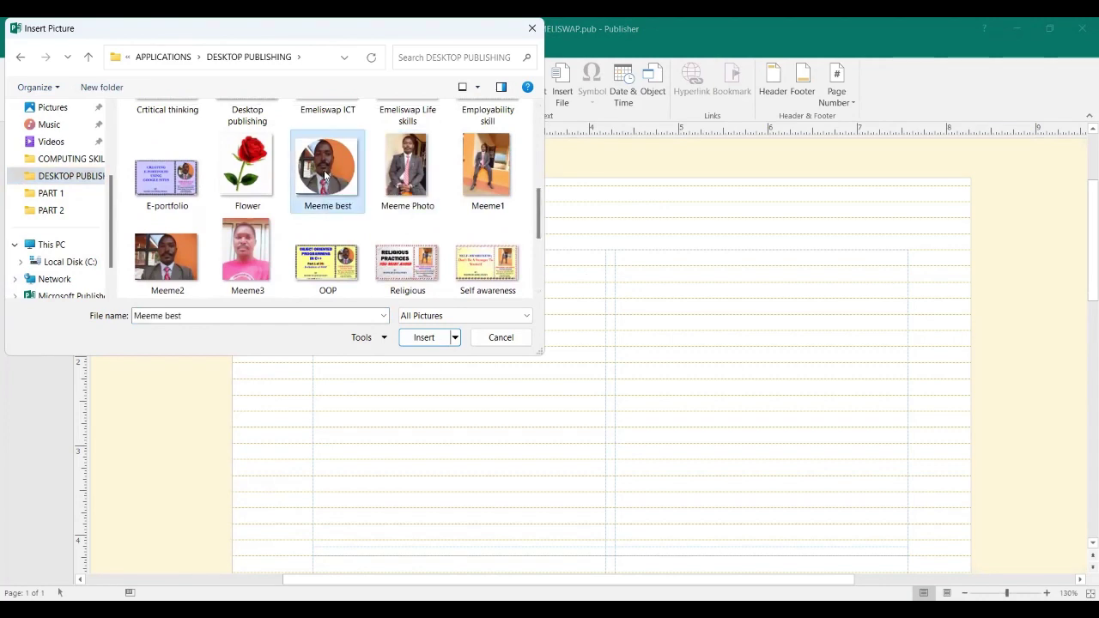
pyautogui.click(427, 341)
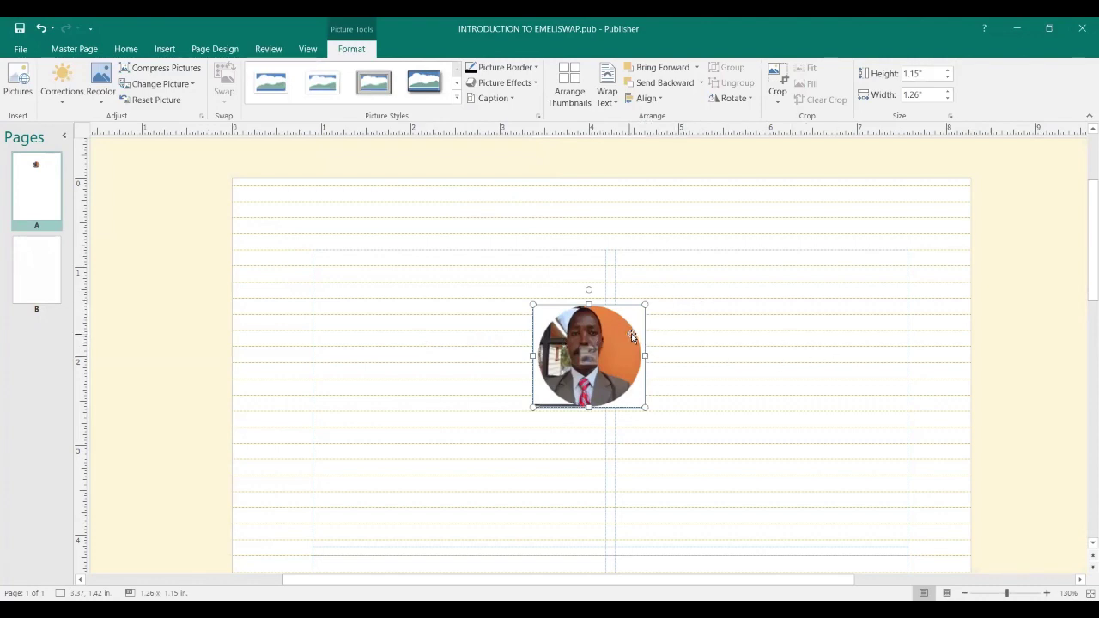
# - Move the portrait picture into master page A's upper-right corner, at about 6.99, 0.01 in, and deselect it
pyautogui.moveTo(632, 336); pyautogui.dragTo(661, 320)
pyautogui.moveTo(637, 321)
pyautogui.mouseDown()
pyautogui.moveTo(658, 301)
pyautogui.moveTo(753, 280)
pyautogui.moveTo(631, 308)
pyautogui.mouseUp()
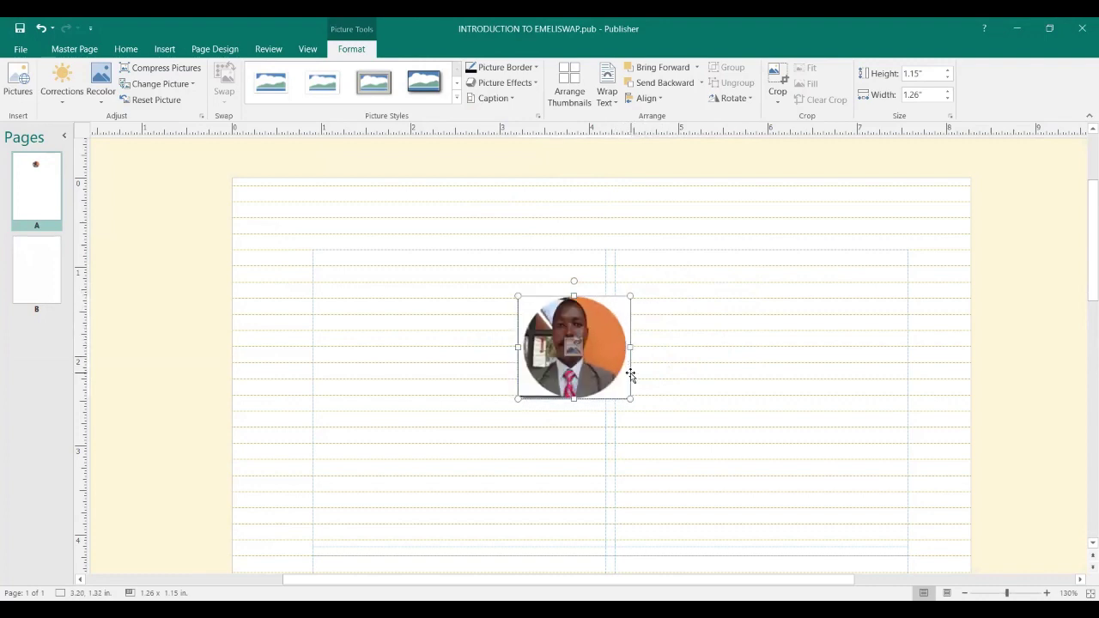
pyautogui.moveTo(631, 373); pyautogui.dragTo(968, 263)
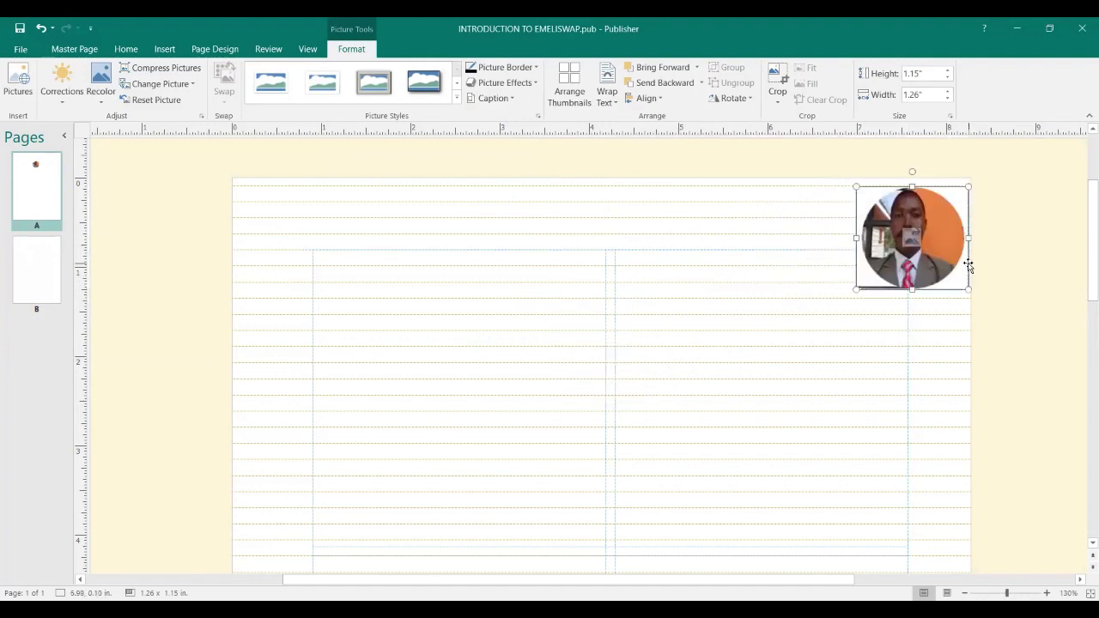
pyautogui.click(924, 333)
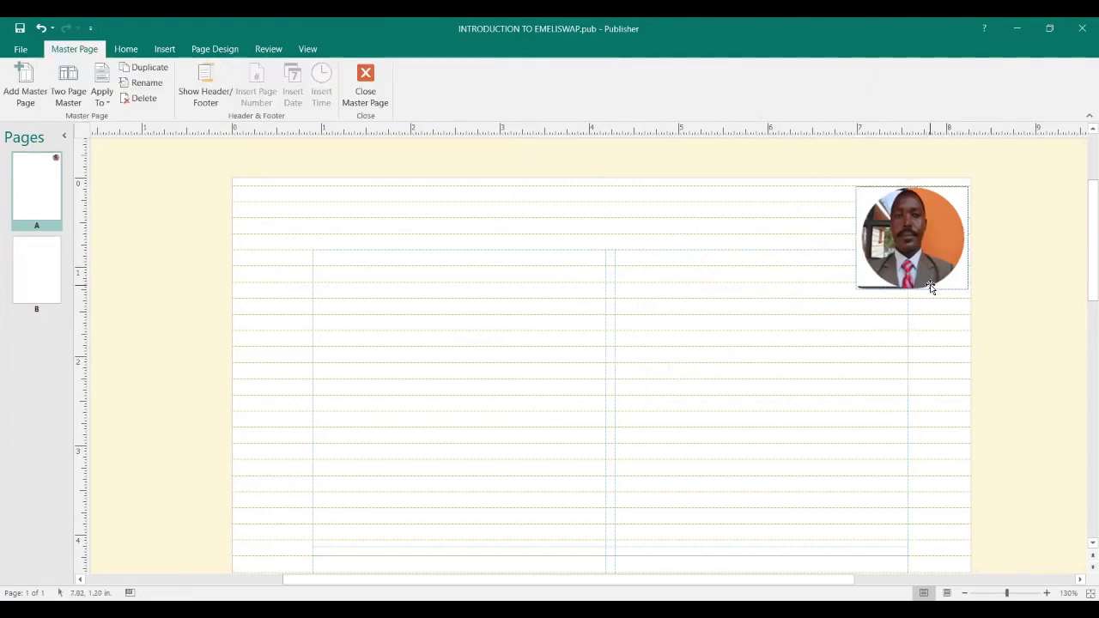
pyautogui.moveTo(930, 283); pyautogui.dragTo(928, 273)
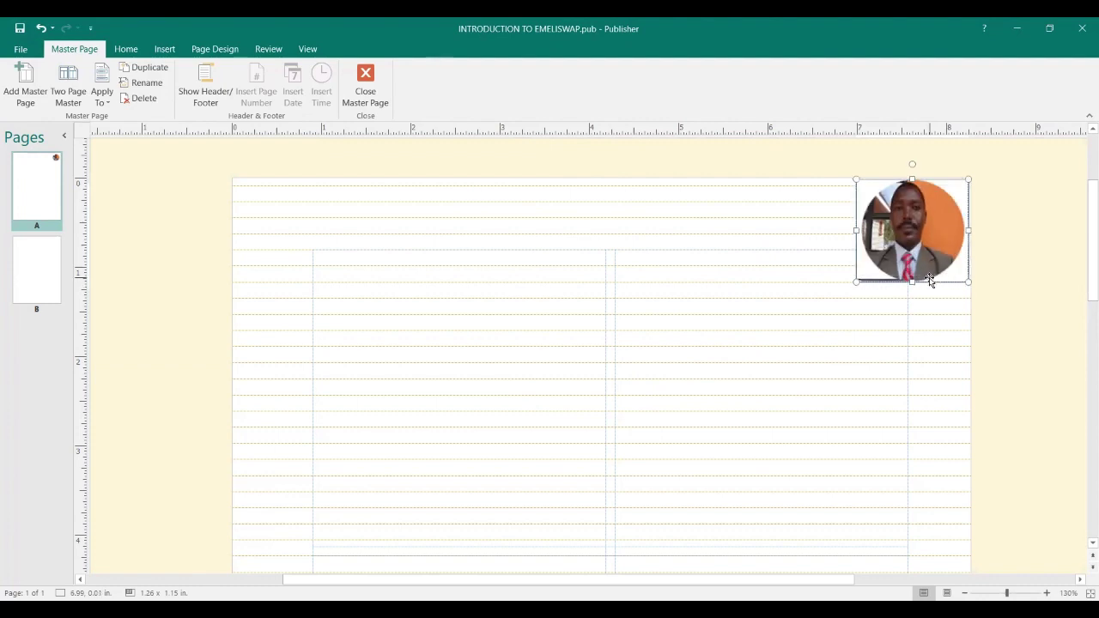
pyautogui.click(936, 325)
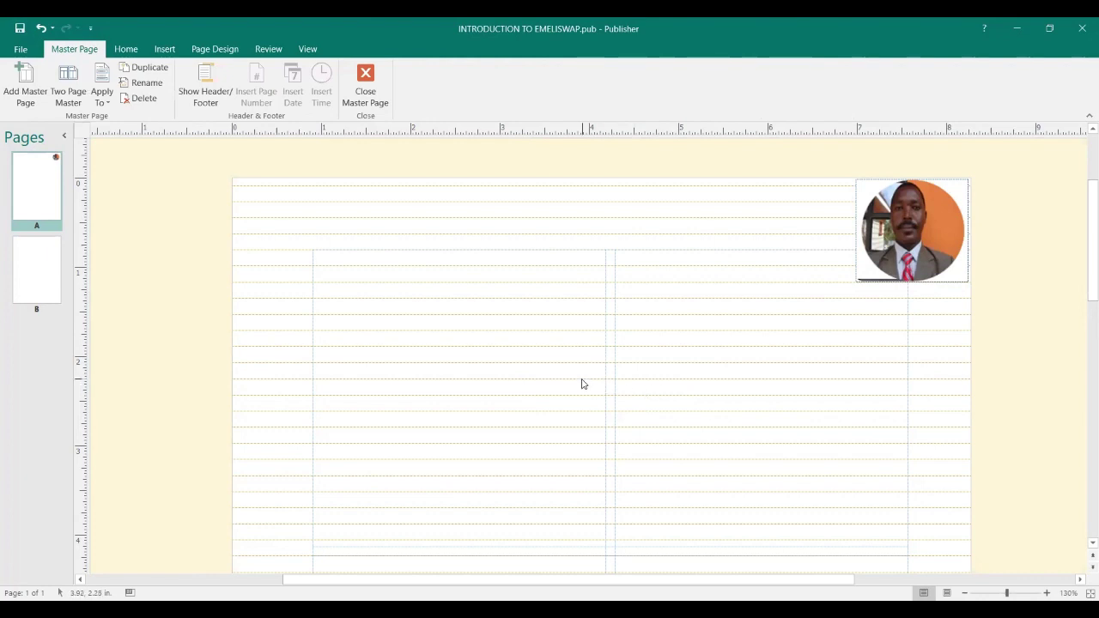
pyautogui.scroll(-5, 526, 374)
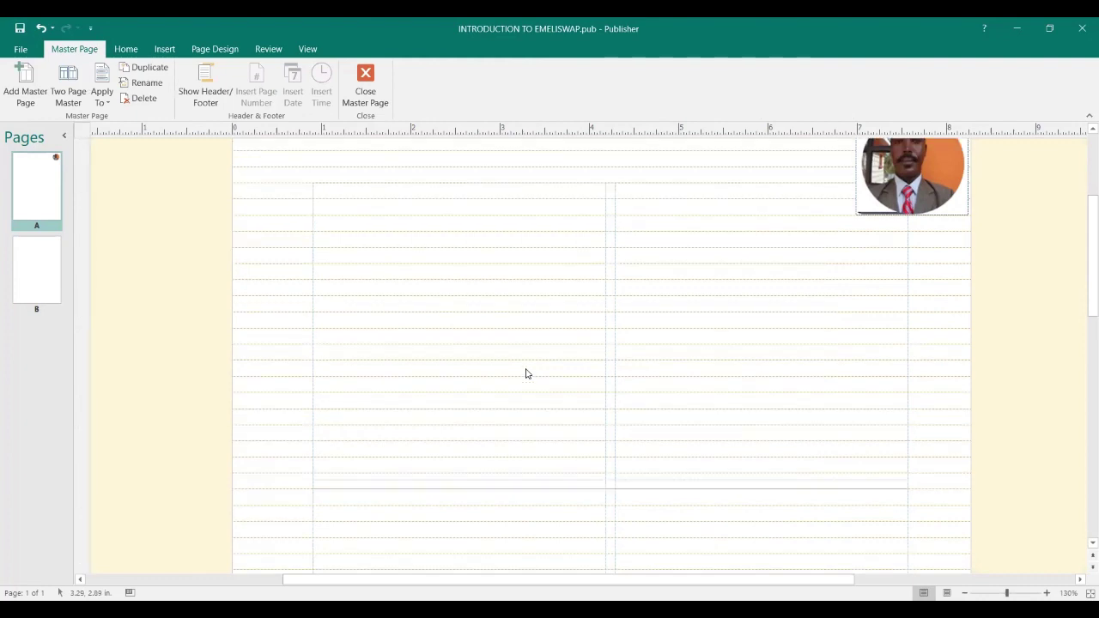
# - Insert the Flower picture from the DESKTOP PUBLISHING folder near the lower edge of master page A
pyautogui.scroll(-8, 527, 373)
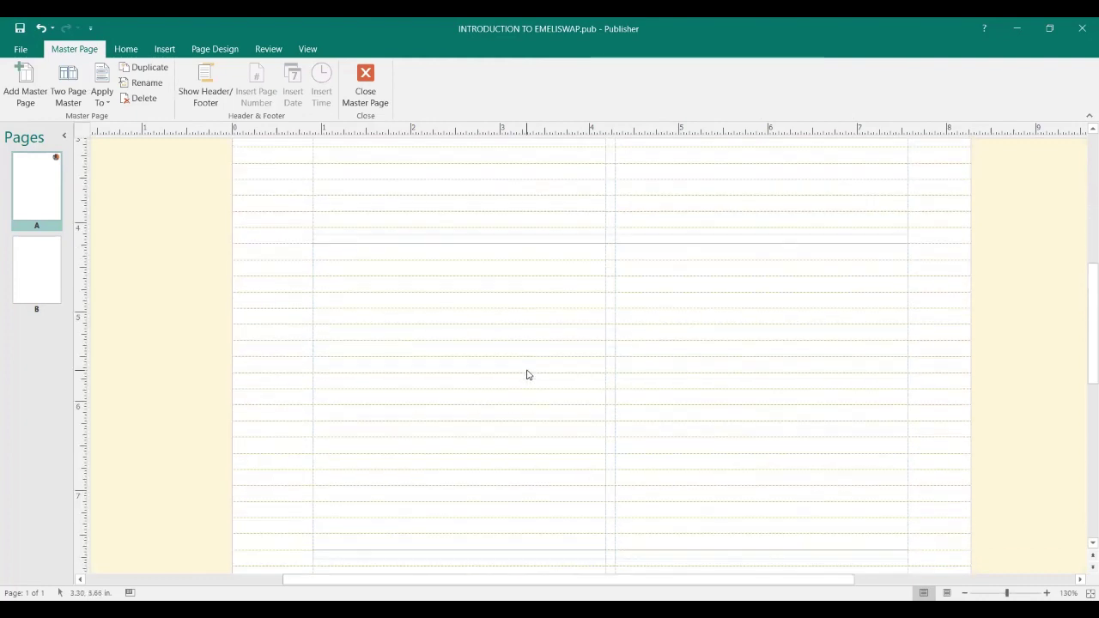
pyautogui.scroll(-9, 526, 372)
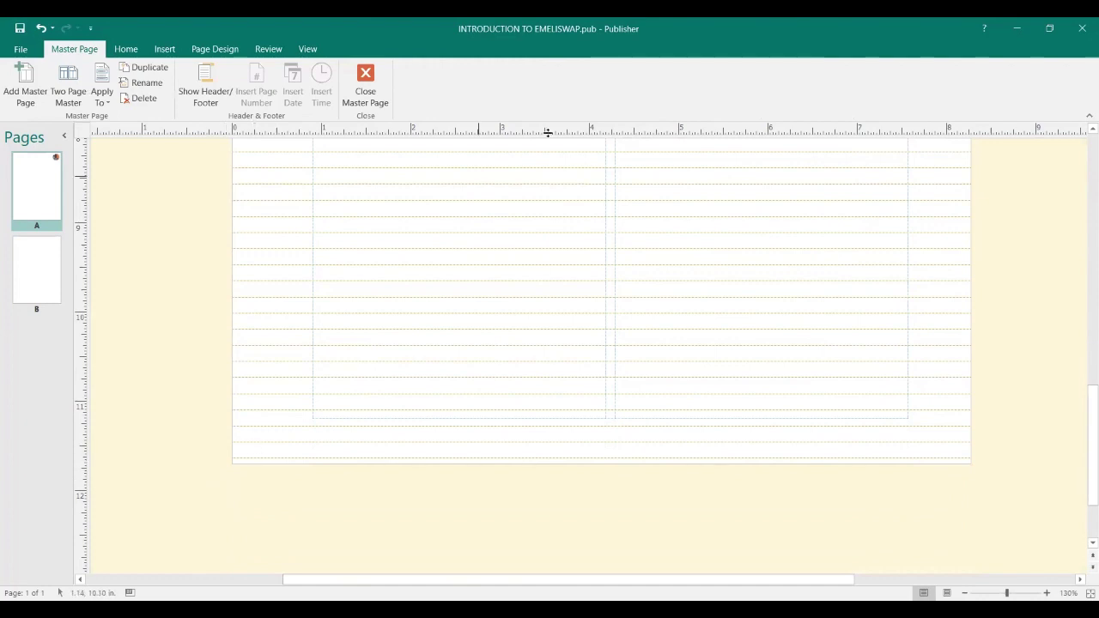
pyautogui.click(165, 50)
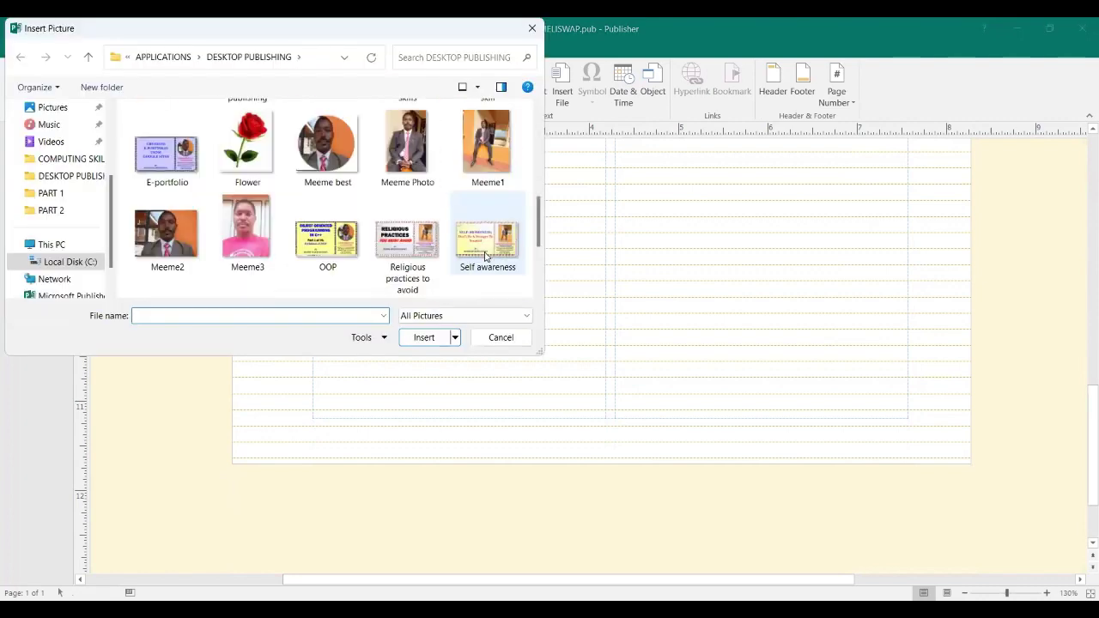
pyautogui.scroll(-2, 483, 253)
pyautogui.scroll(3, 483, 253)
pyautogui.scroll(-1, 484, 255)
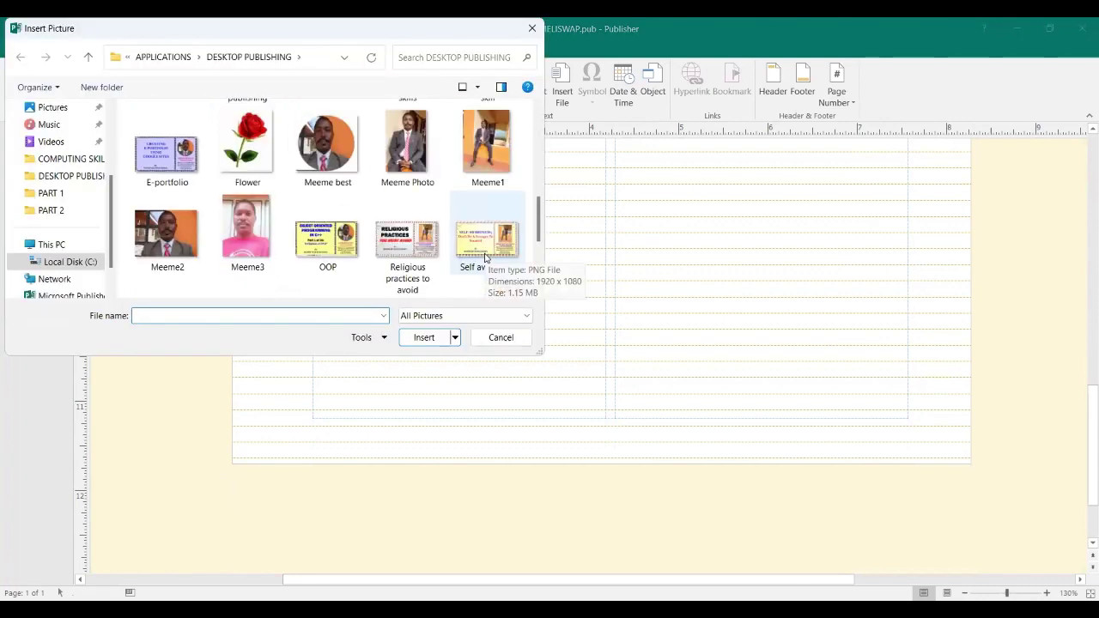
pyautogui.scroll(1, 484, 255)
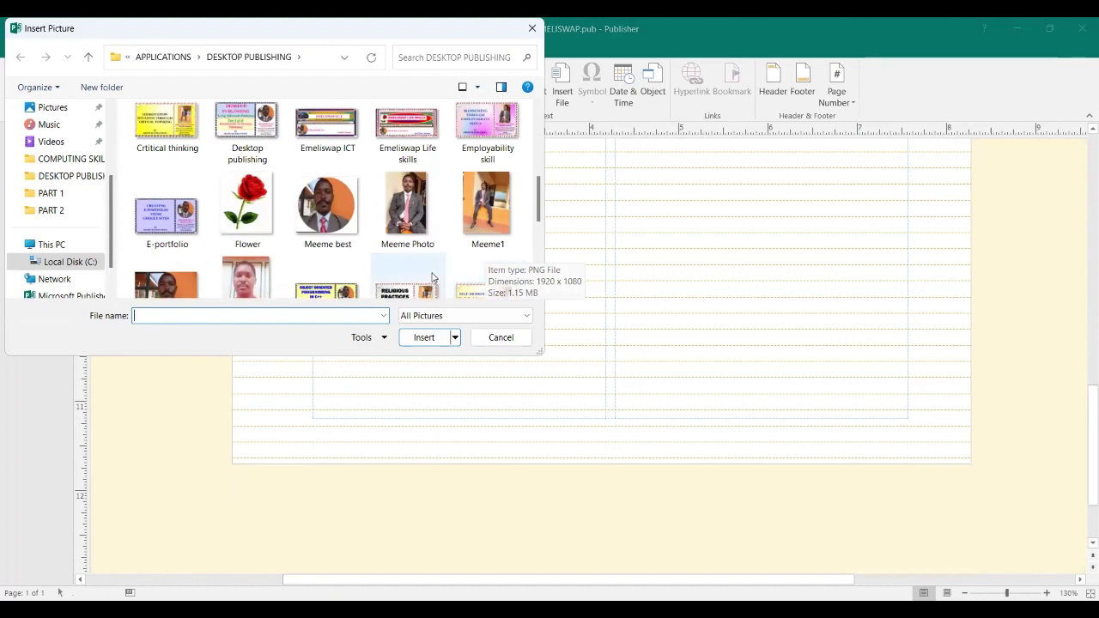
pyautogui.scroll(-1, 463, 267)
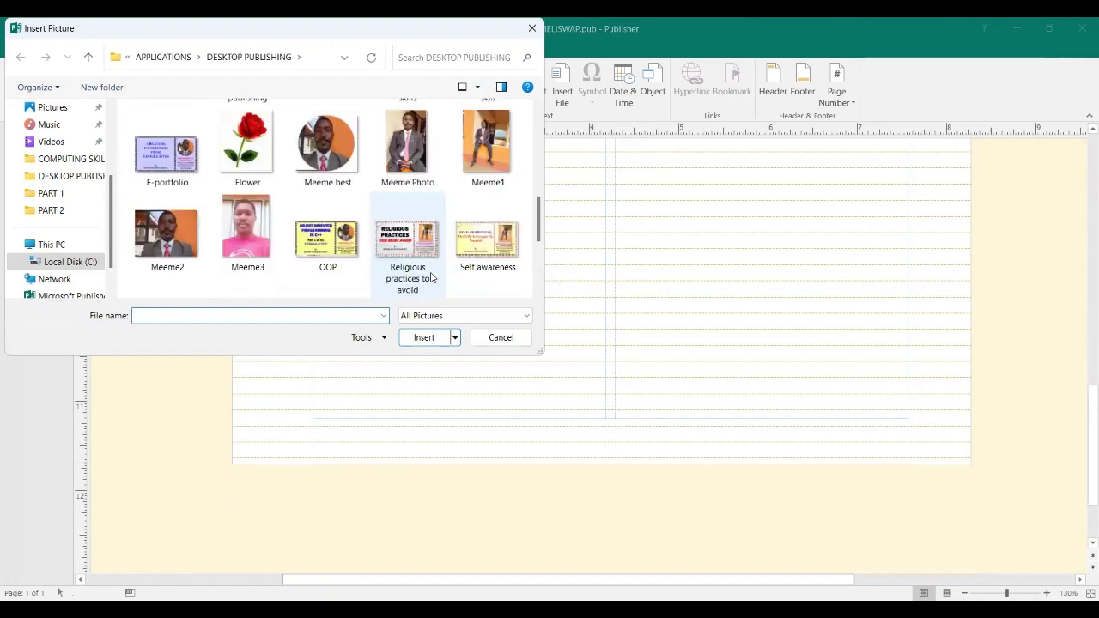
pyautogui.click(238, 151)
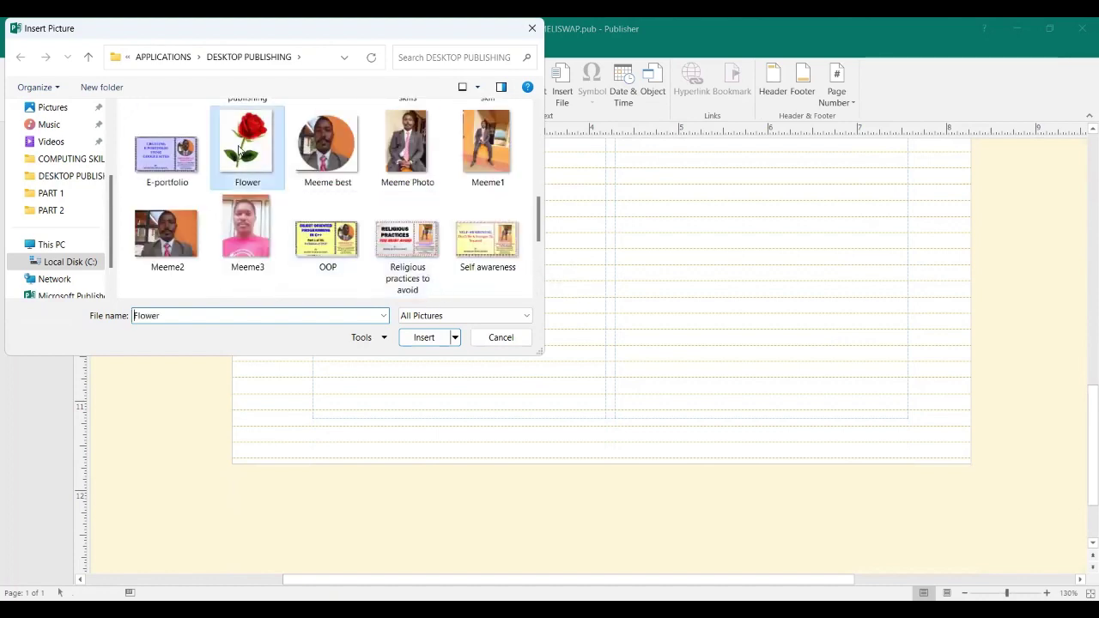
pyautogui.click(427, 338)
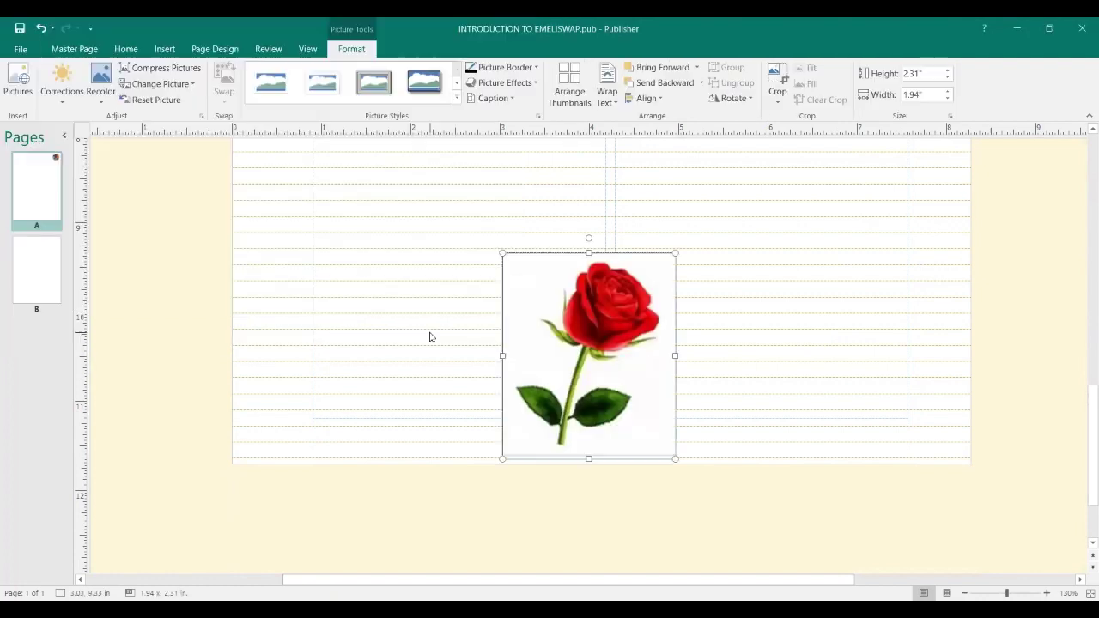
# - Shrink the flower picture, move it into master page A's lower-left corner, and deselect it
pyautogui.moveTo(503, 251); pyautogui.dragTo(606, 376)
pyautogui.moveTo(650, 424); pyautogui.dragTo(274, 429)
pyautogui.click(767, 334)
# - Show master page A's header and enter "Designed by" followed by the designer's name and "(EMELISWAP)"
pyautogui.scroll(10, 804, 329)
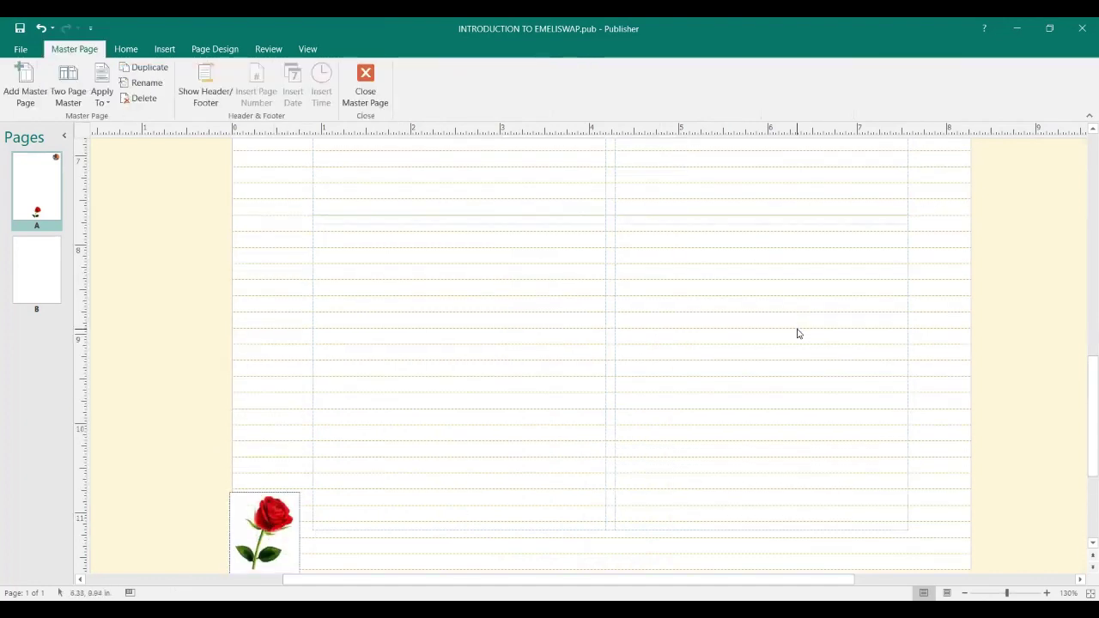
pyautogui.scroll(3, 780, 341)
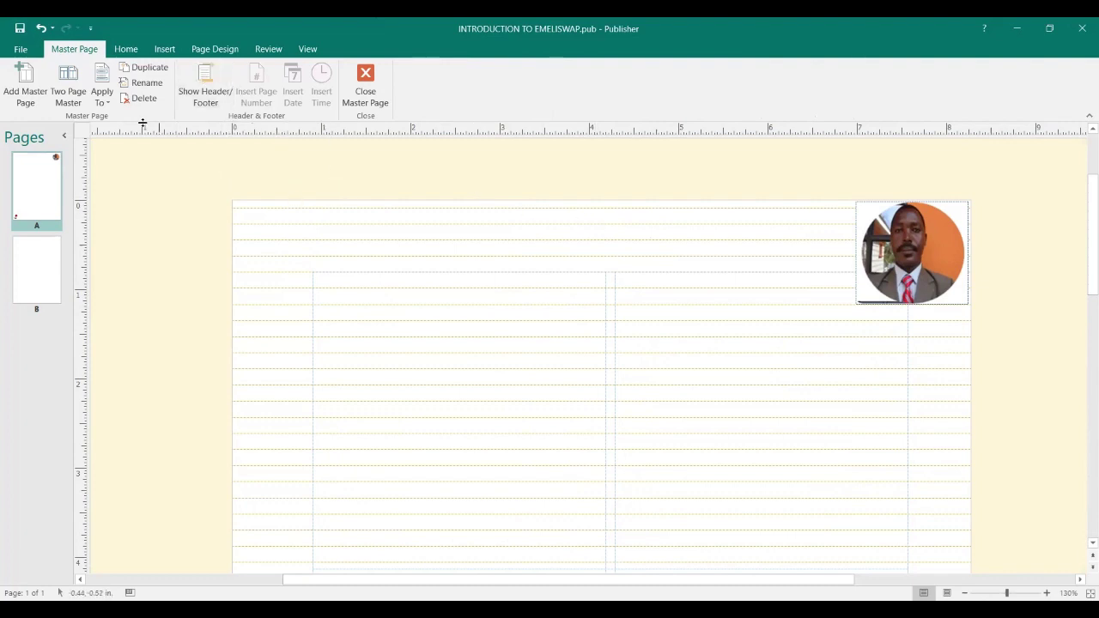
pyautogui.click(206, 88)
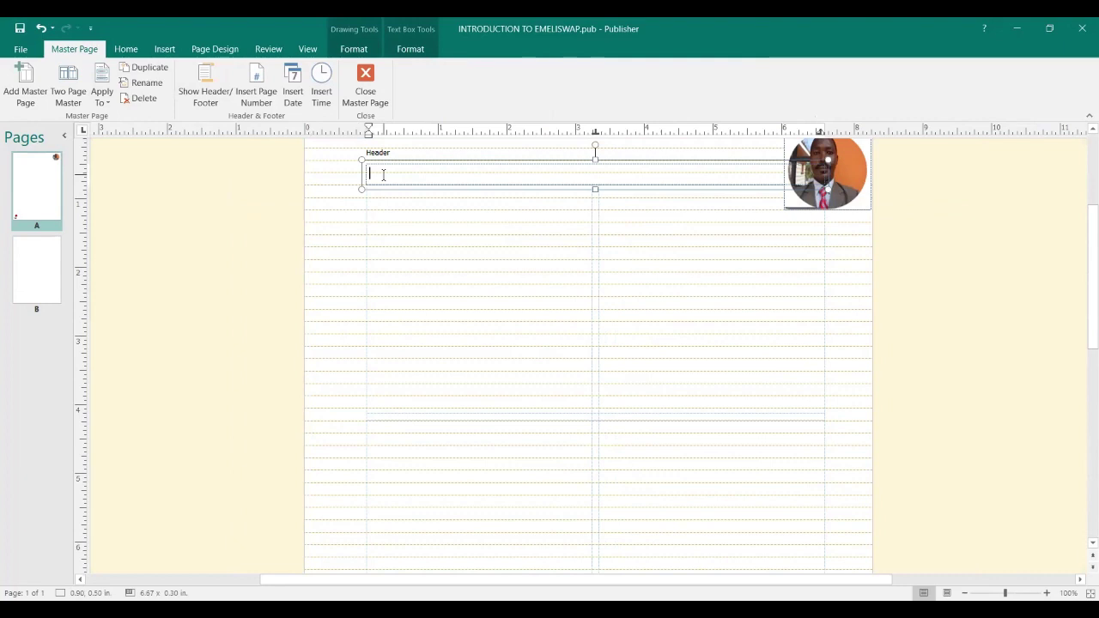
pyautogui.press('capslock')
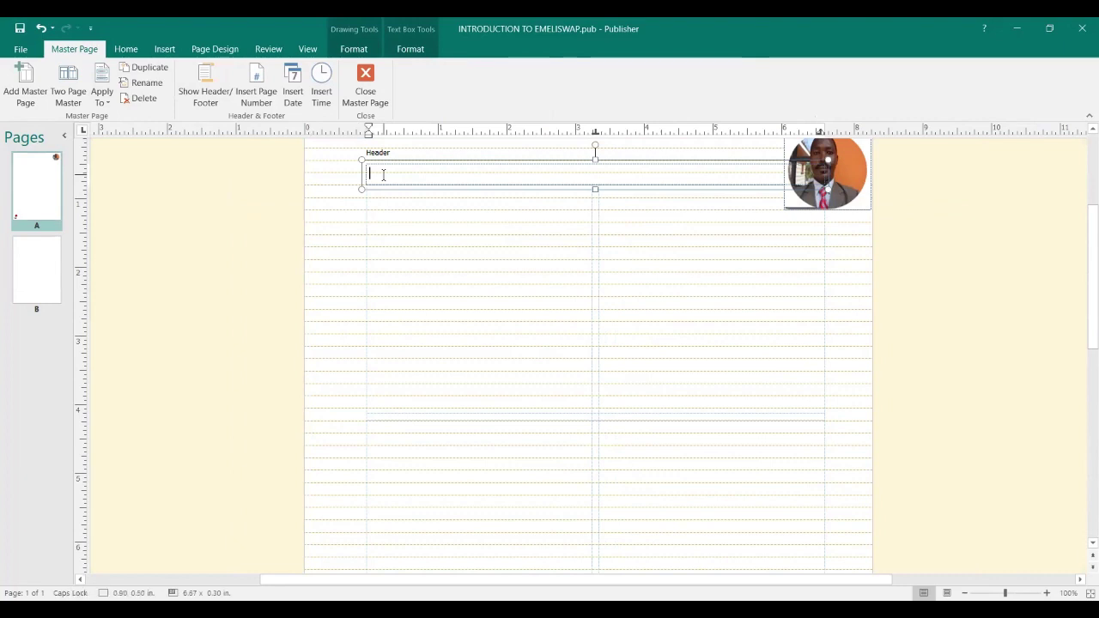
pyautogui.write('D')
pyautogui.press('capslock')
pyautogui.write('es')
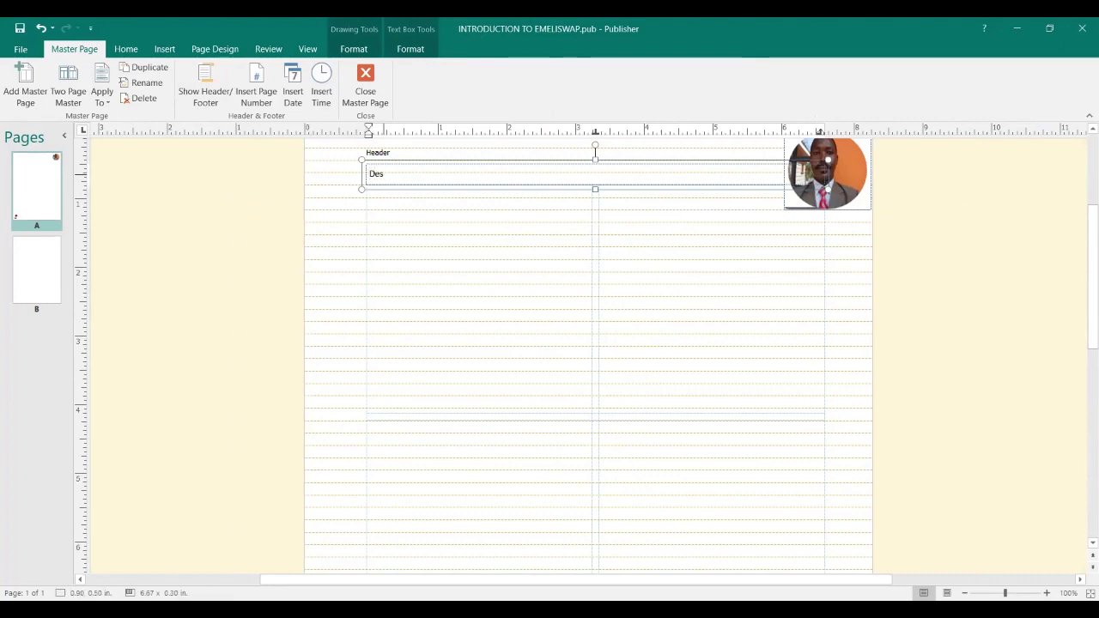
pyautogui.write('igned by Meeme')
pyautogui.press('capslock')
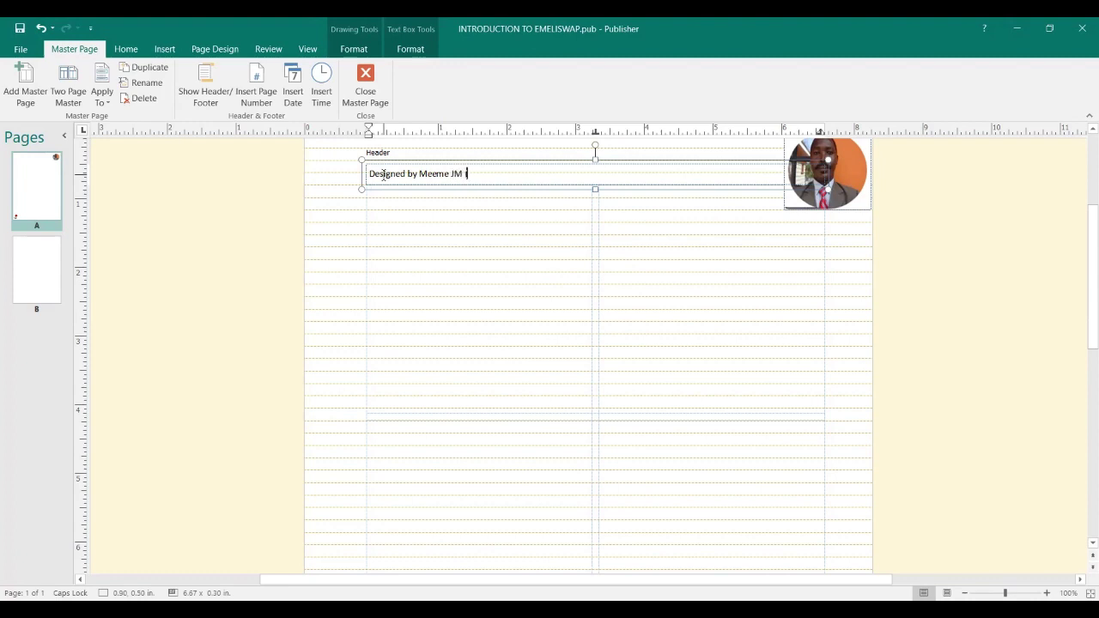
pyautogui.write('eeme JM (EMELISWAP')
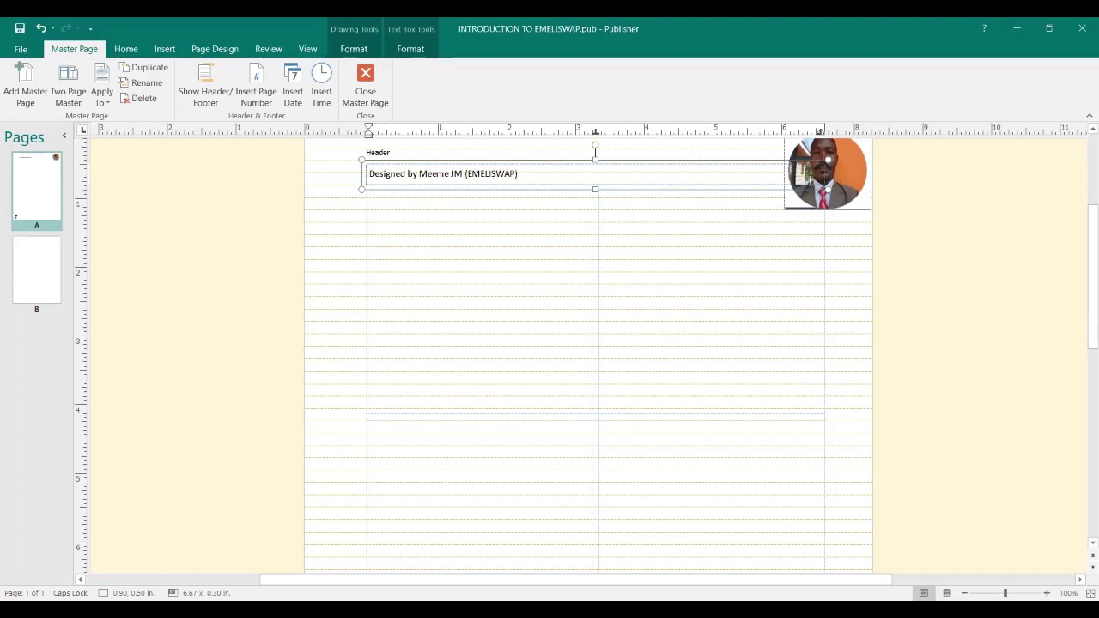
pyautogui.write(')')
# - Format the entire header text in Bodoni MT Black at size 14
pyautogui.moveTo(522, 173); pyautogui.dragTo(361, 176)
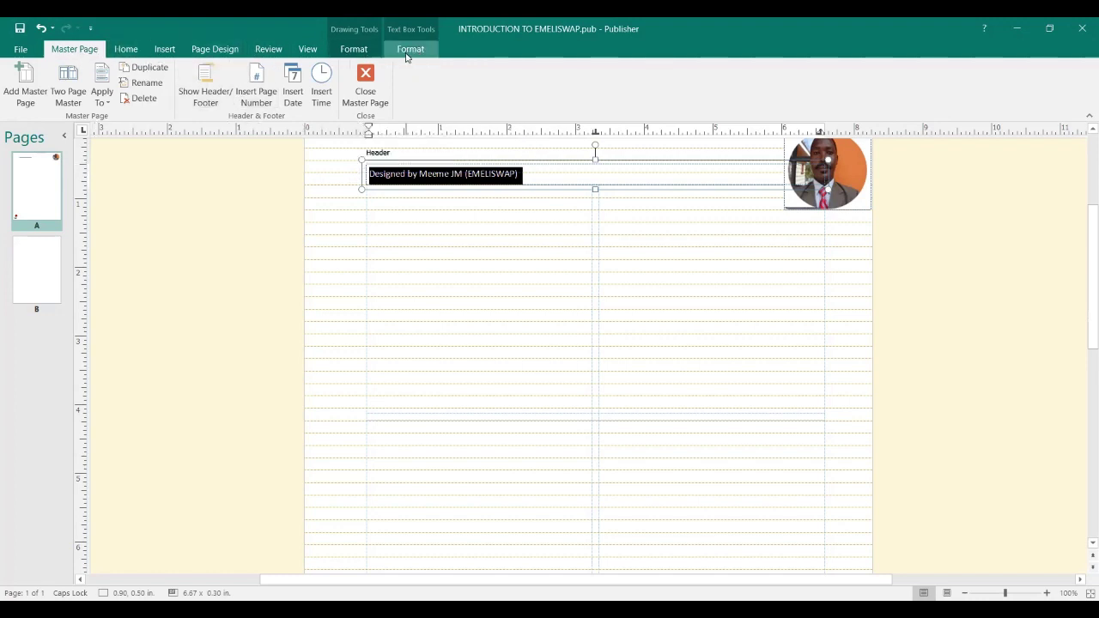
pyautogui.click(348, 51)
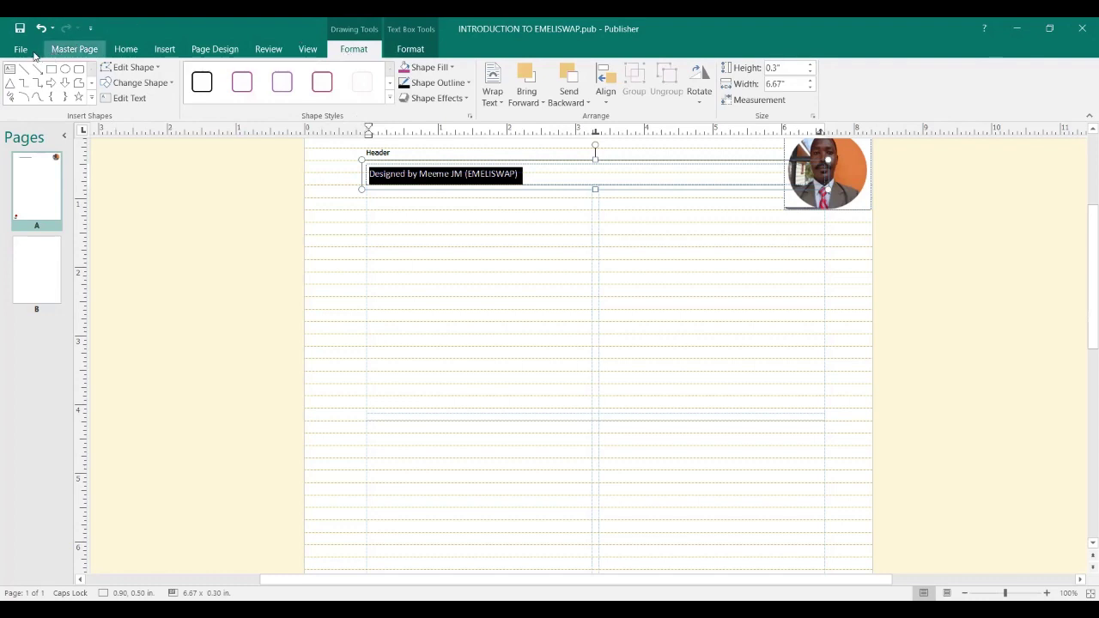
pyautogui.click(126, 50)
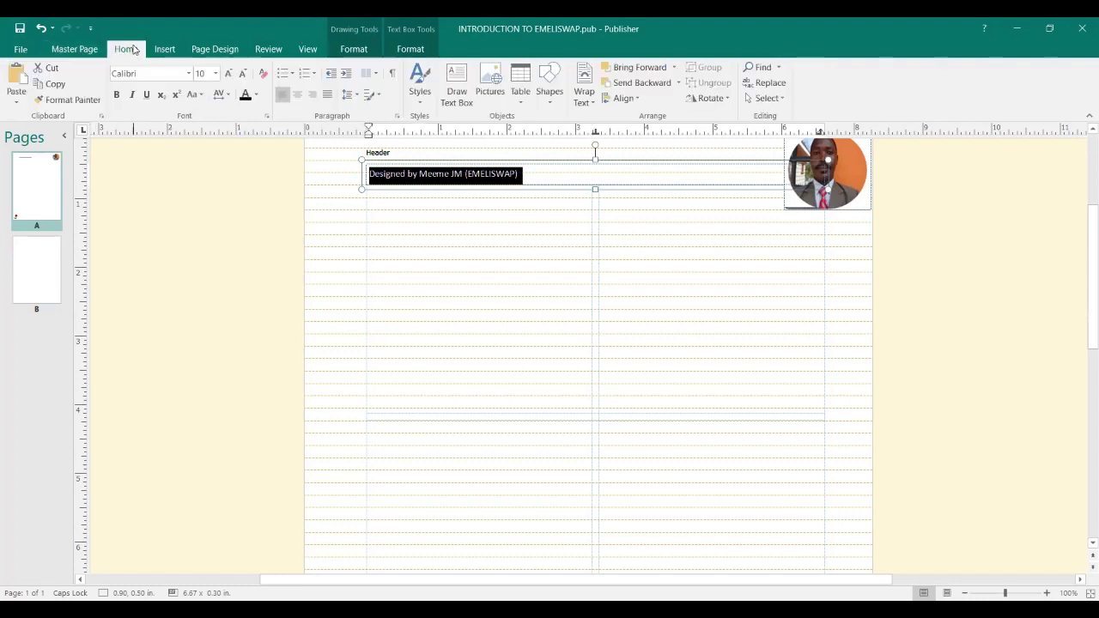
pyautogui.click(189, 76)
pyautogui.click(190, 207)
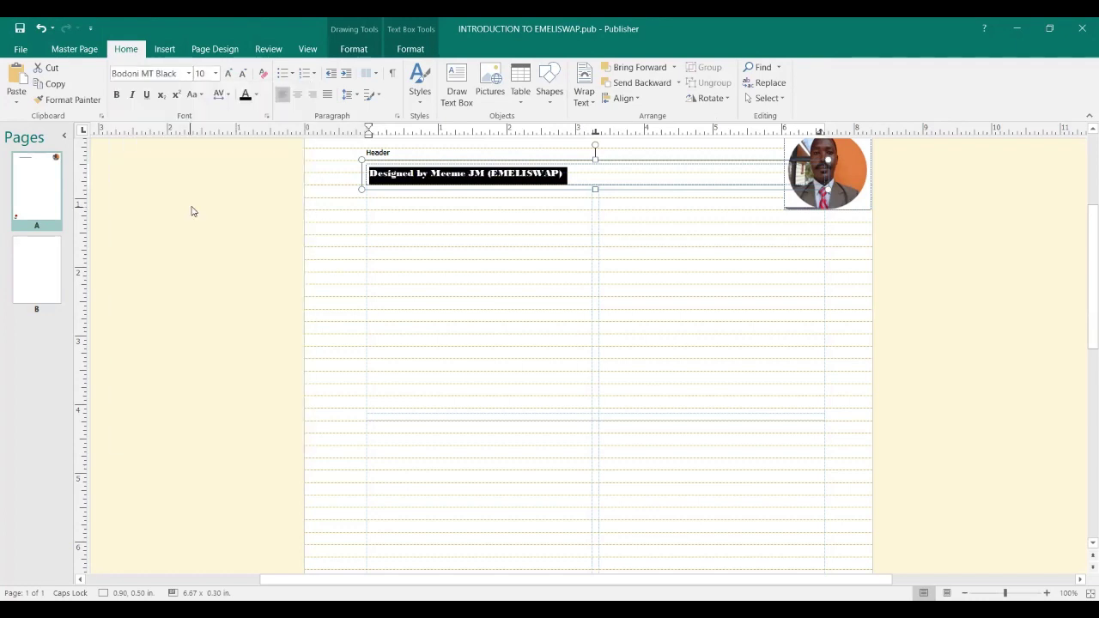
pyautogui.click(216, 74)
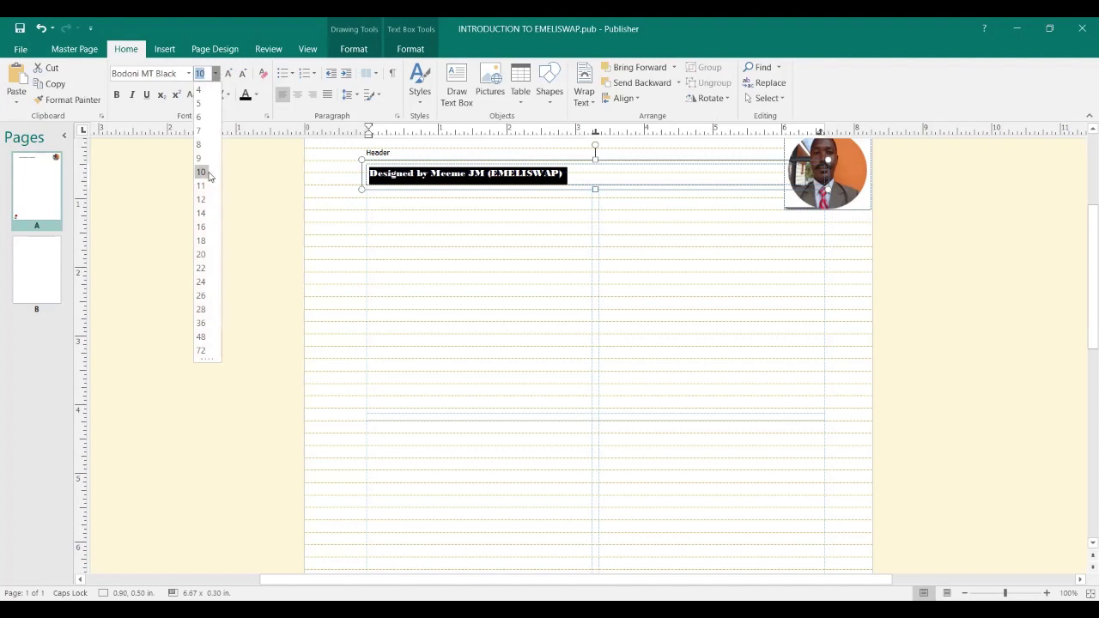
pyautogui.click(201, 213)
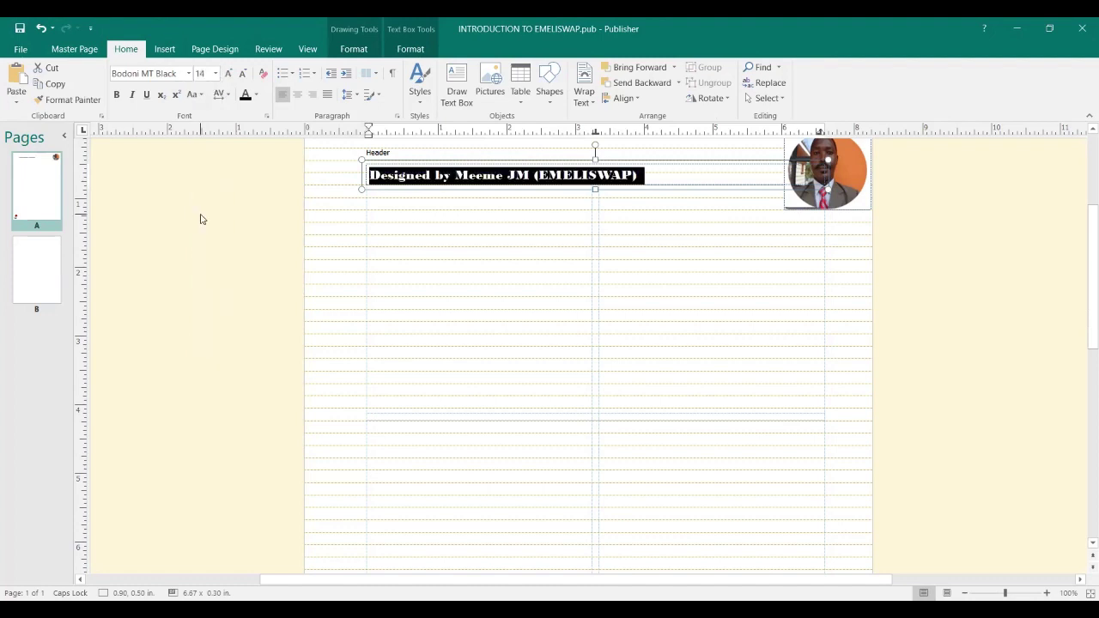
# - Colour the header text standard blue and align it to the right
pyautogui.click(256, 95)
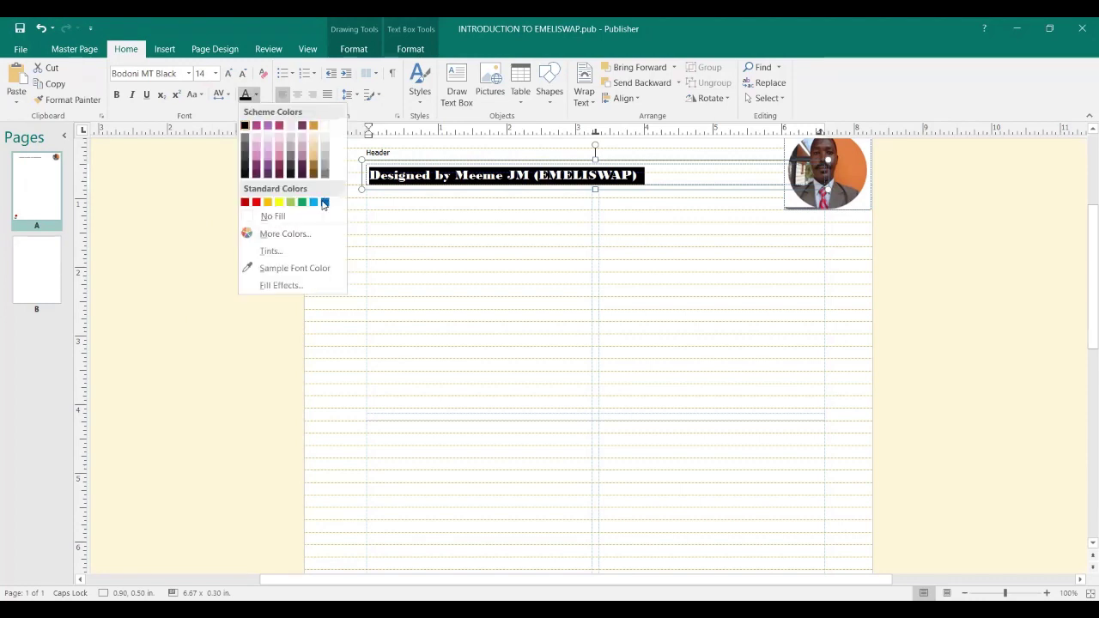
pyautogui.click(325, 202)
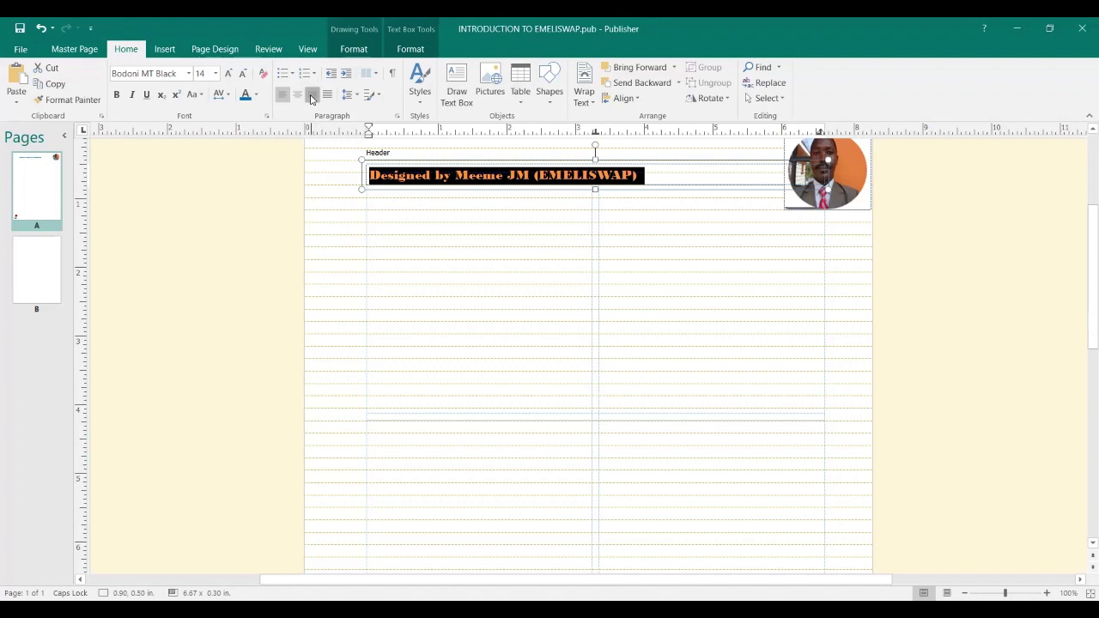
pyautogui.click(313, 94)
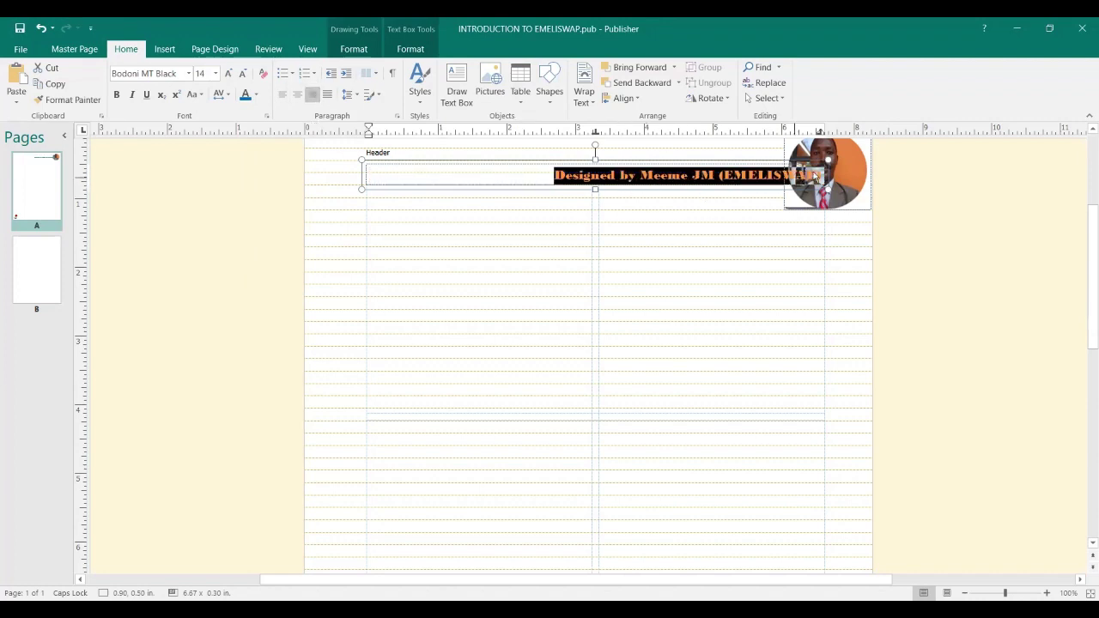
# - Narrow the header text box to about 5.78 x 0.29 in so that it clears the portrait picture
pyautogui.click(823, 164)
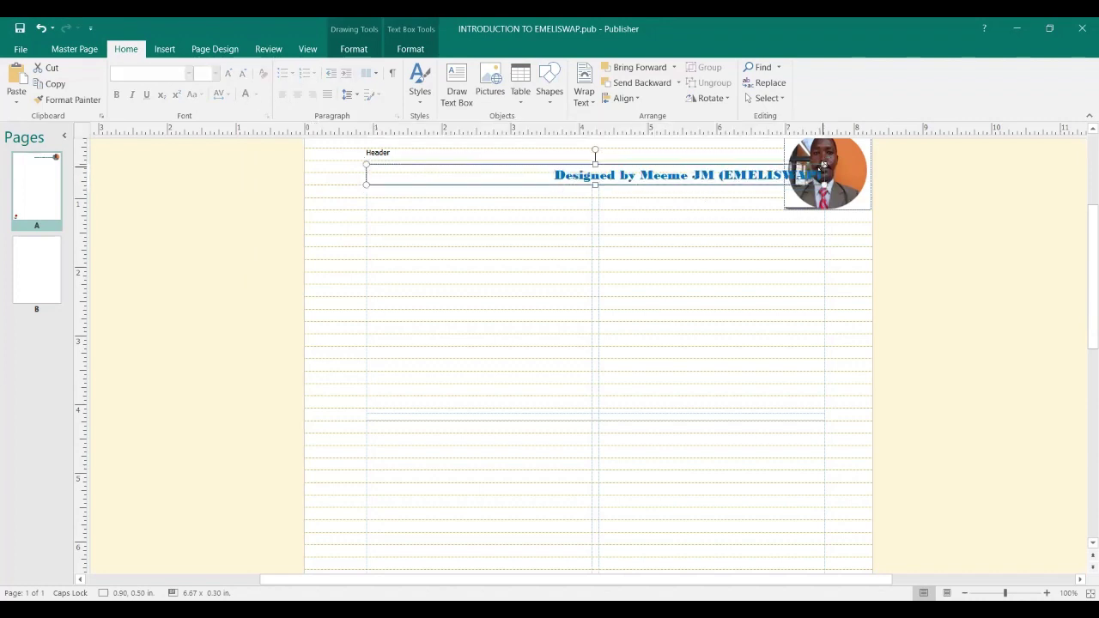
pyautogui.moveTo(824, 164); pyautogui.dragTo(780, 179)
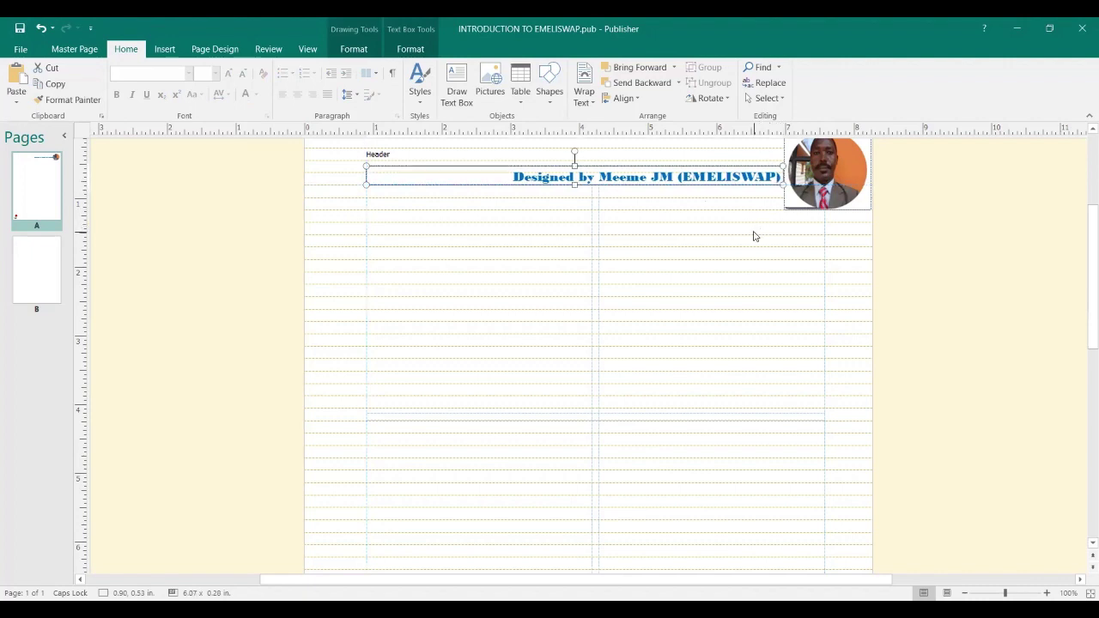
pyautogui.click(781, 196)
pyautogui.click(782, 178)
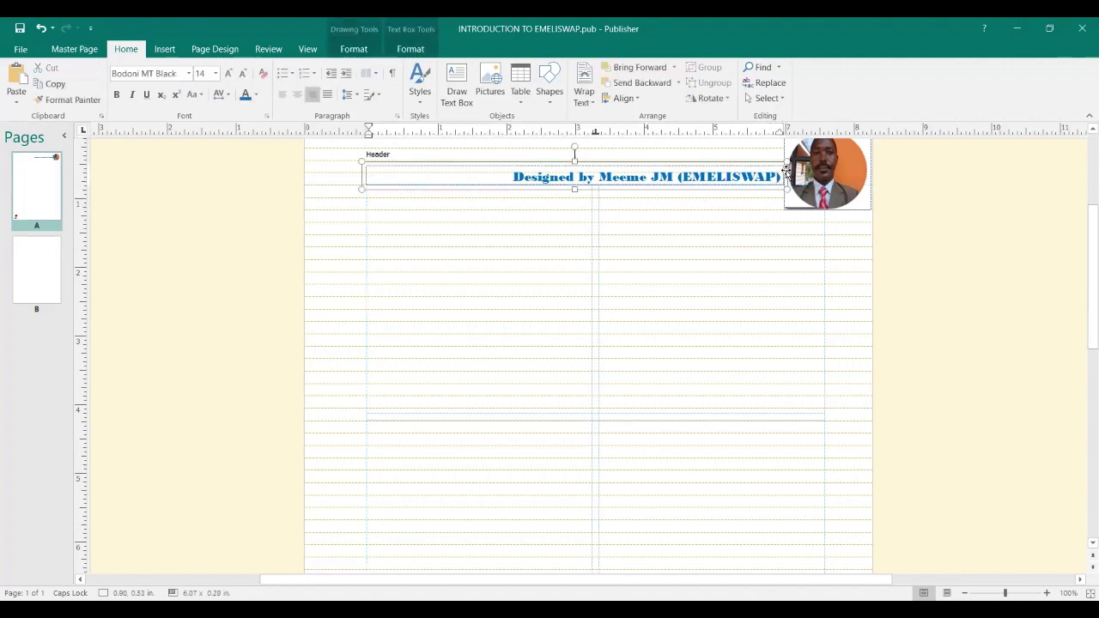
pyautogui.moveTo(783, 165)
pyautogui.mouseDown()
pyautogui.moveTo(768, 161)
pyautogui.moveTo(773, 168)
pyautogui.mouseUp()
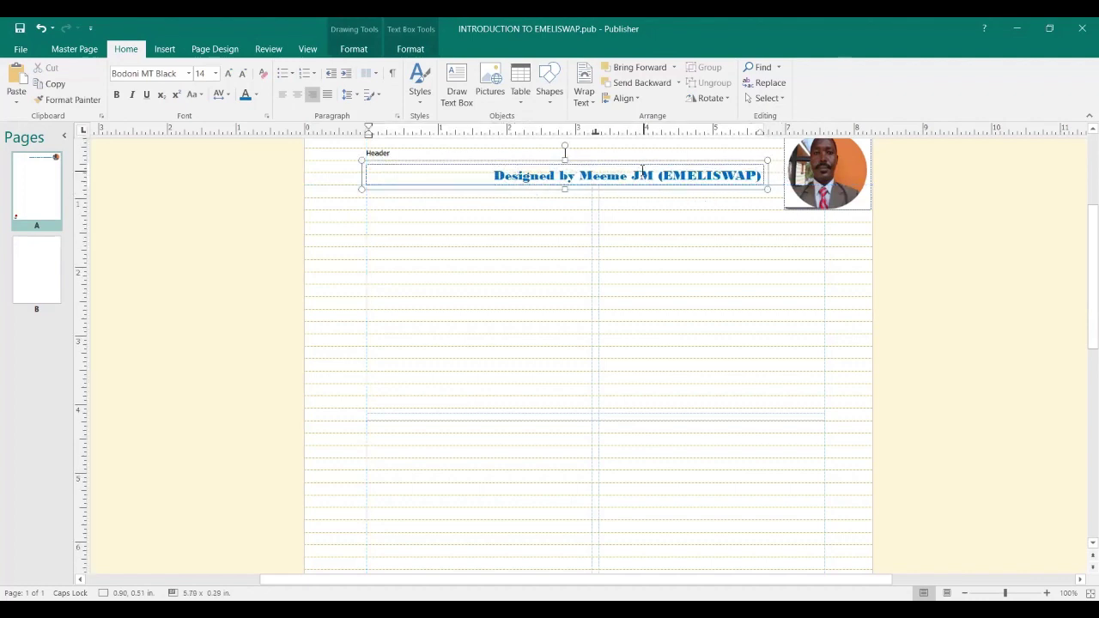
# - Change the header text's font to Arial Black, leaving out the closing parenthesis, and deselect the header
pyautogui.moveTo(495, 175); pyautogui.dragTo(759, 176)
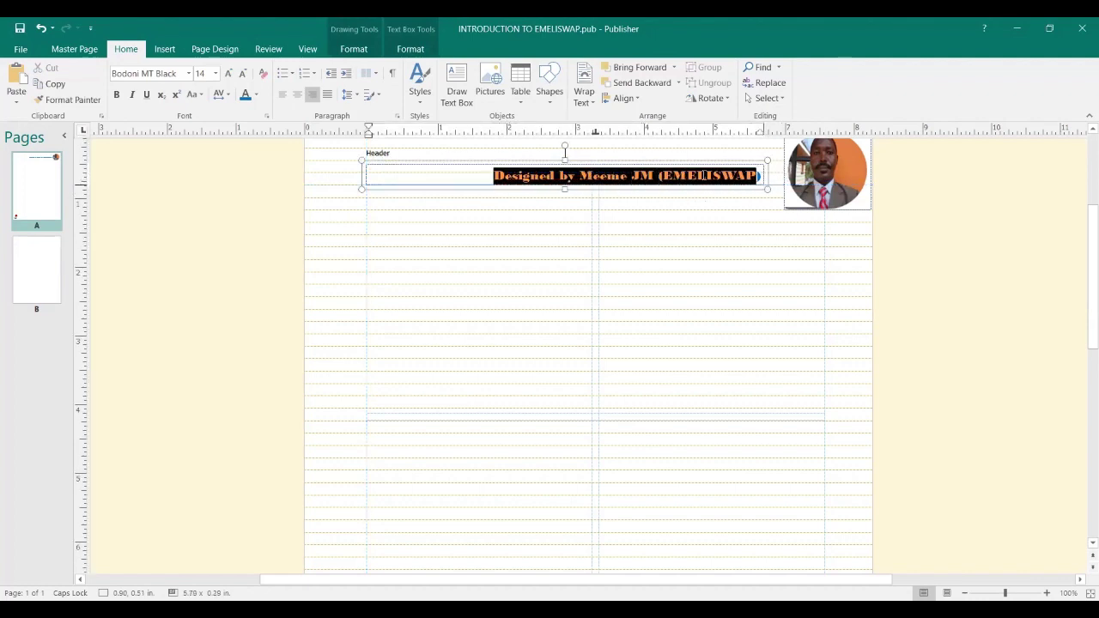
pyautogui.click(188, 73)
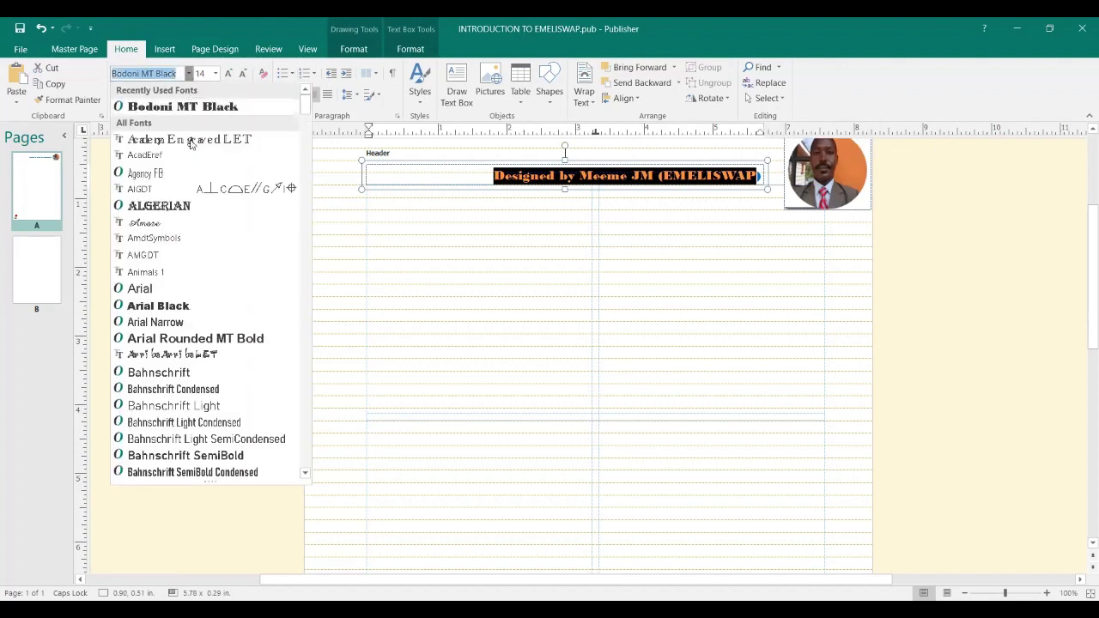
pyautogui.click(174, 309)
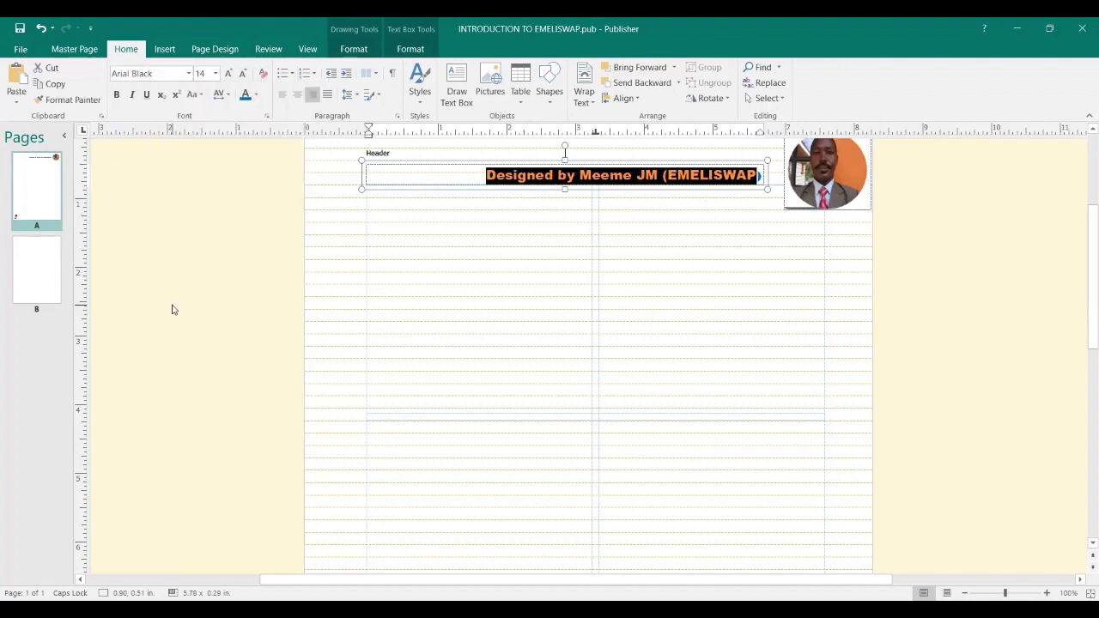
pyautogui.click(692, 252)
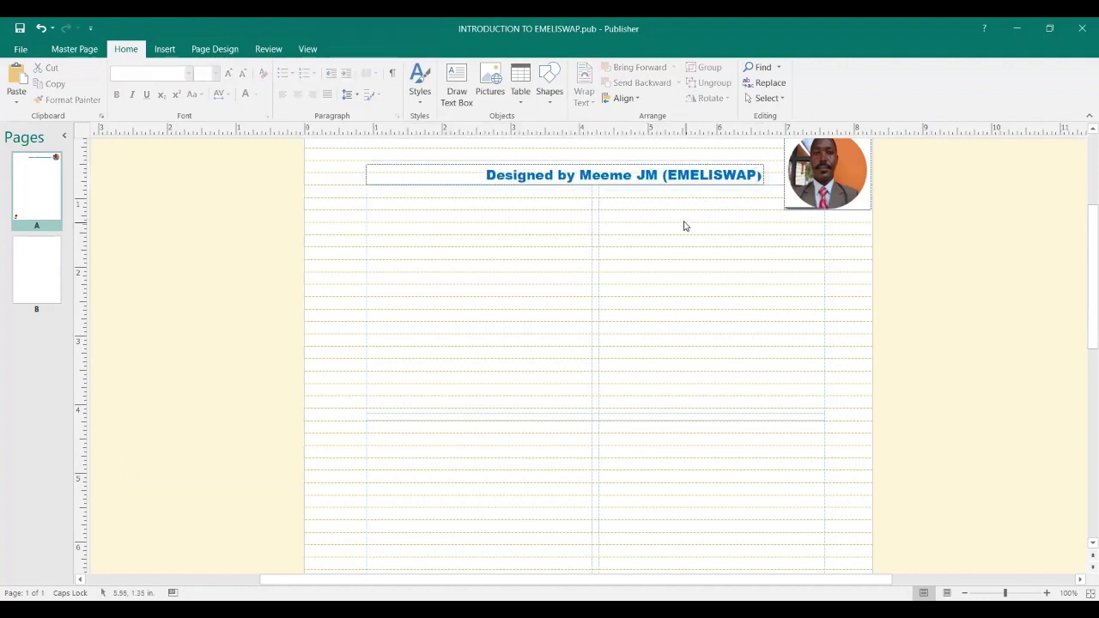
# - Enlarge the header text box to about 5.93 x 0.38 in and place the text cursor in its first word
pyautogui.click(665, 168)
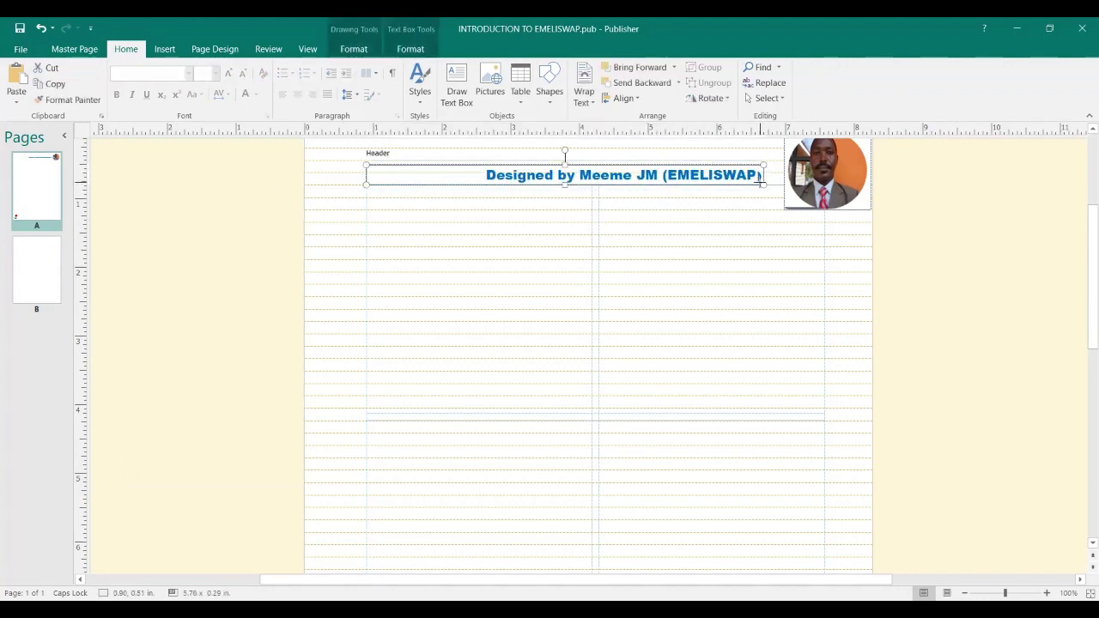
pyautogui.moveTo(767, 181); pyautogui.dragTo(774, 190)
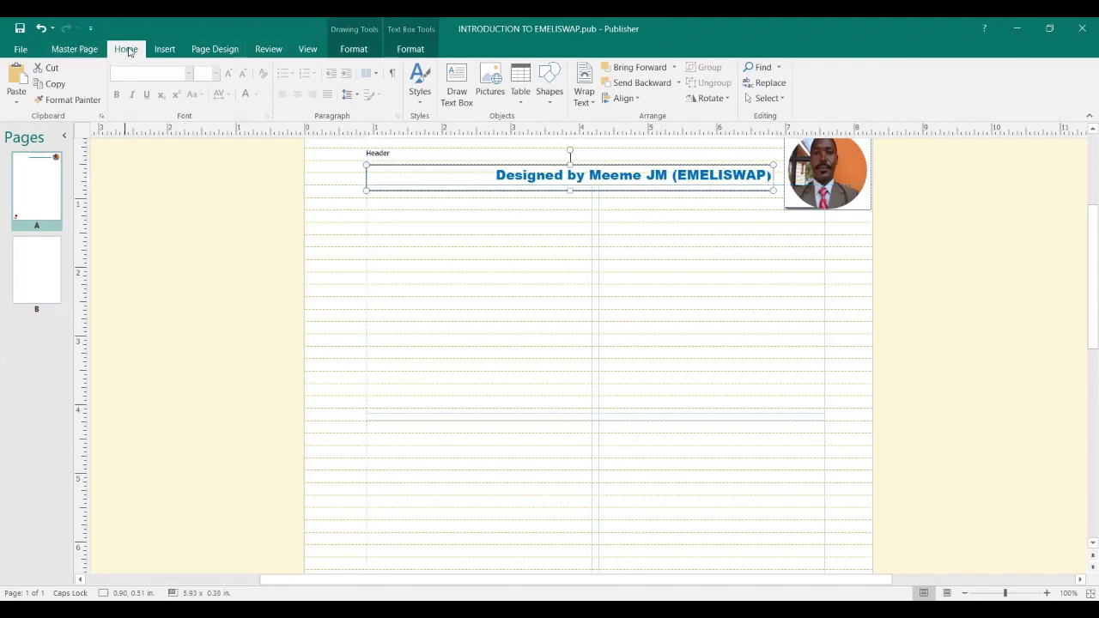
pyautogui.click(499, 175)
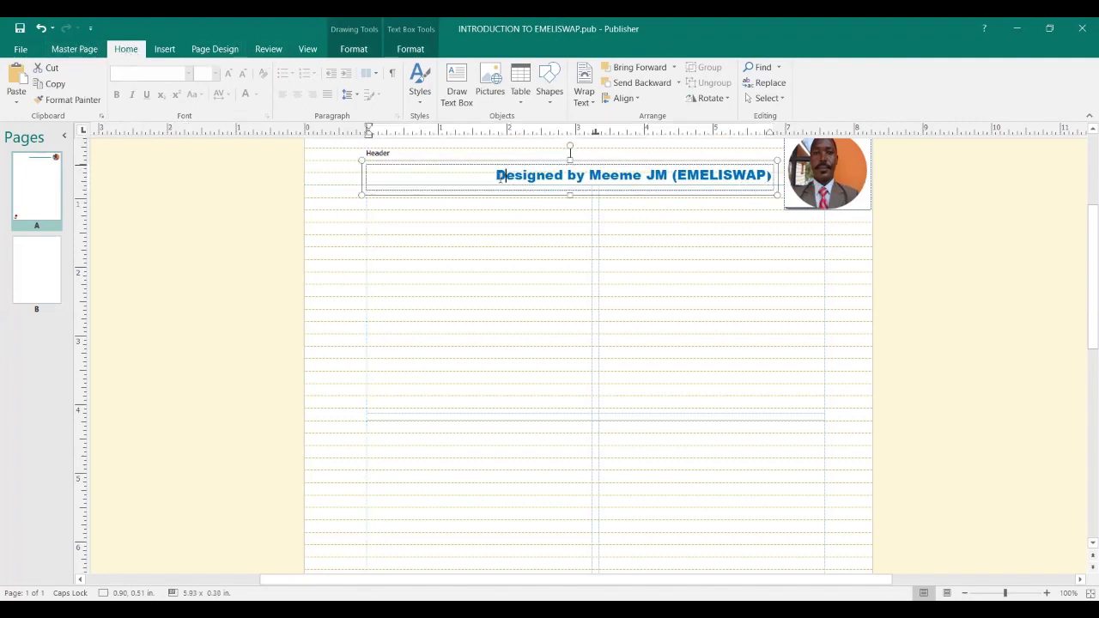
# - Make the header text italic and bold, leaving out the closing parenthesis, and deselect the header
pyautogui.moveTo(494, 175); pyautogui.dragTo(765, 204)
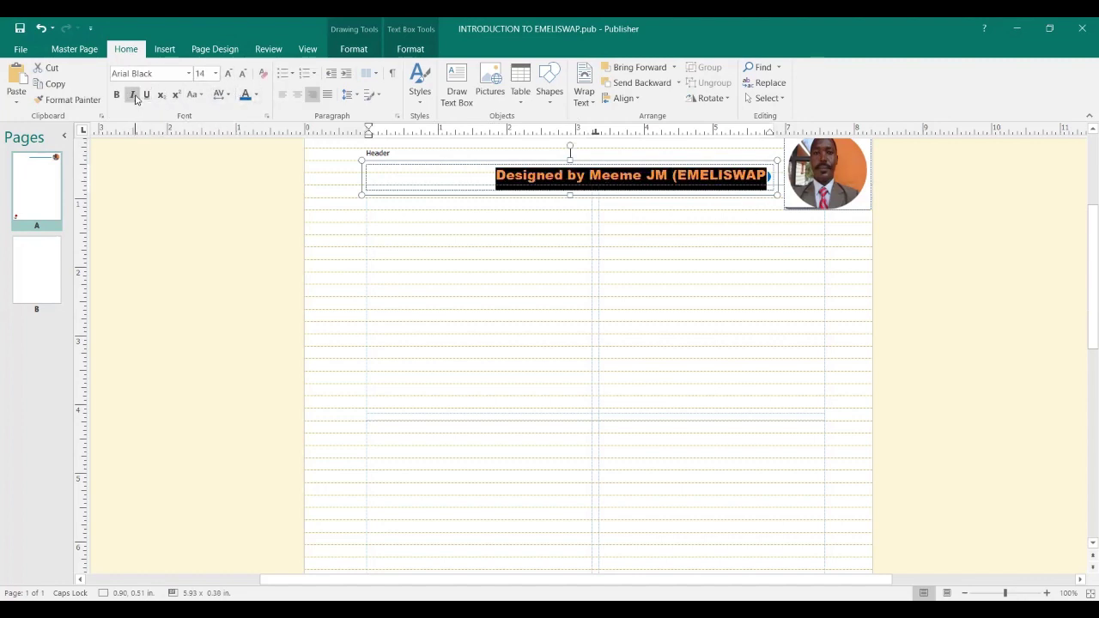
pyautogui.click(133, 96)
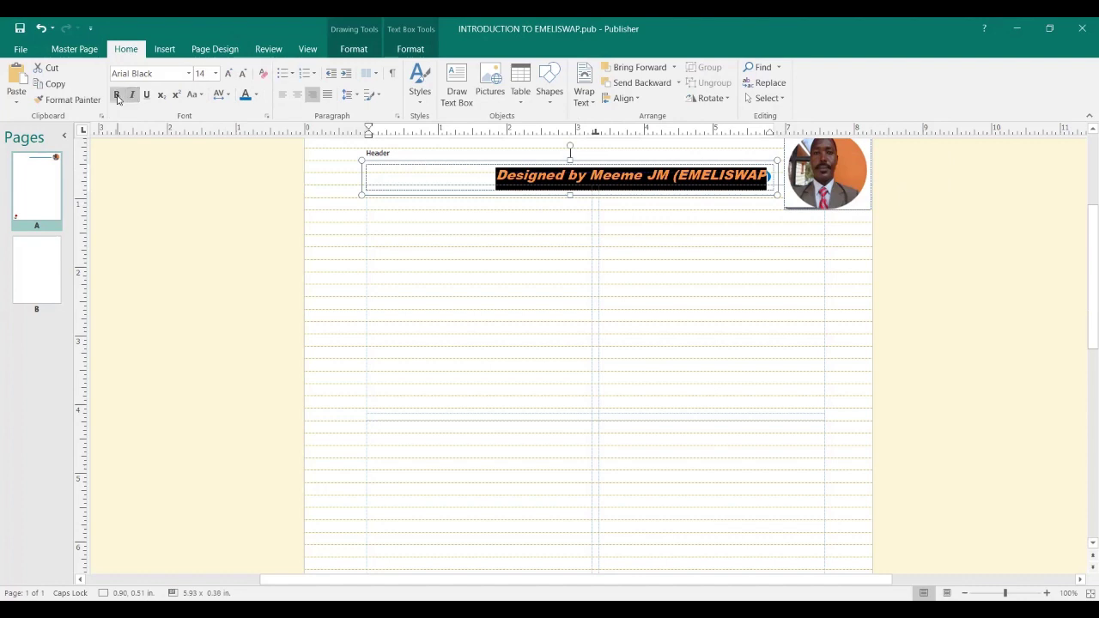
pyautogui.click(118, 95)
pyautogui.click(650, 255)
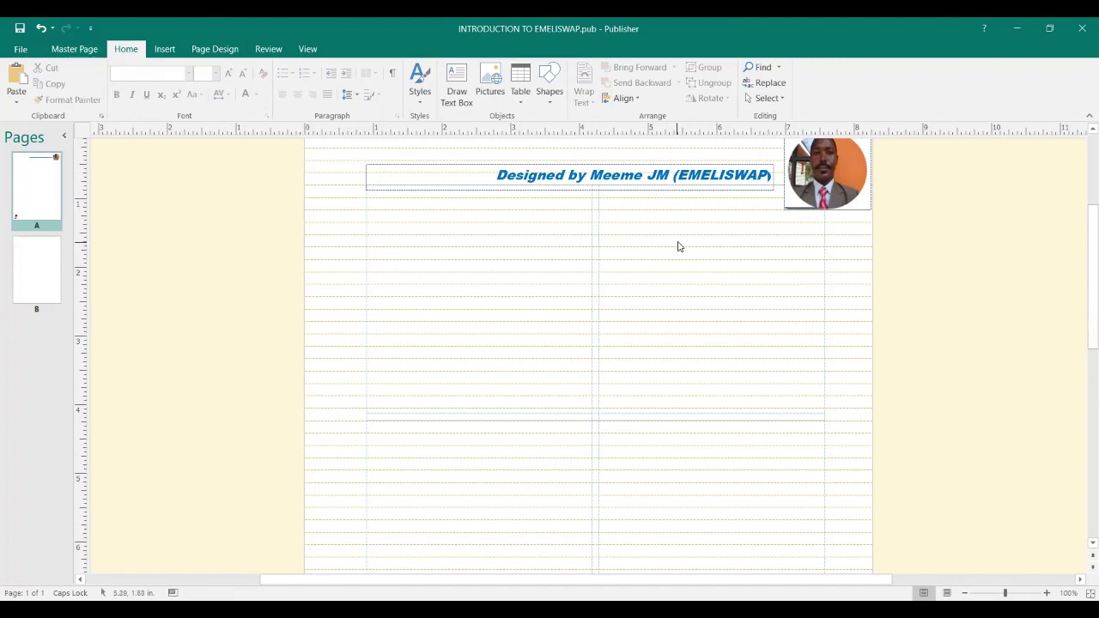
# - Try left alignment and centre alignment on the header text and deselect the header
pyautogui.click(663, 189)
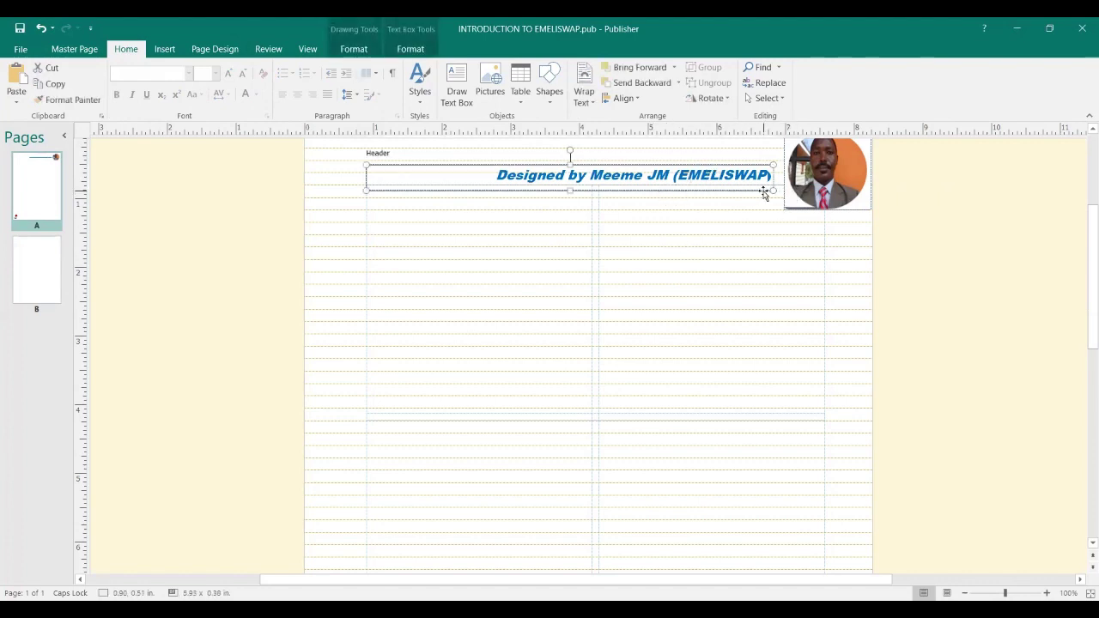
pyautogui.click(496, 173)
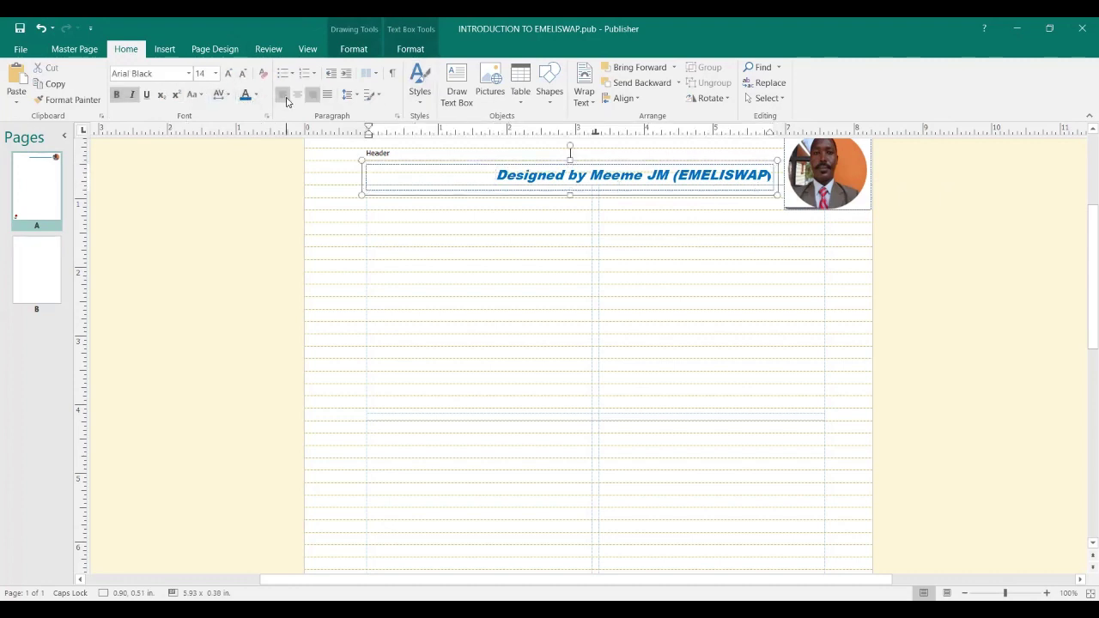
pyautogui.click(283, 96)
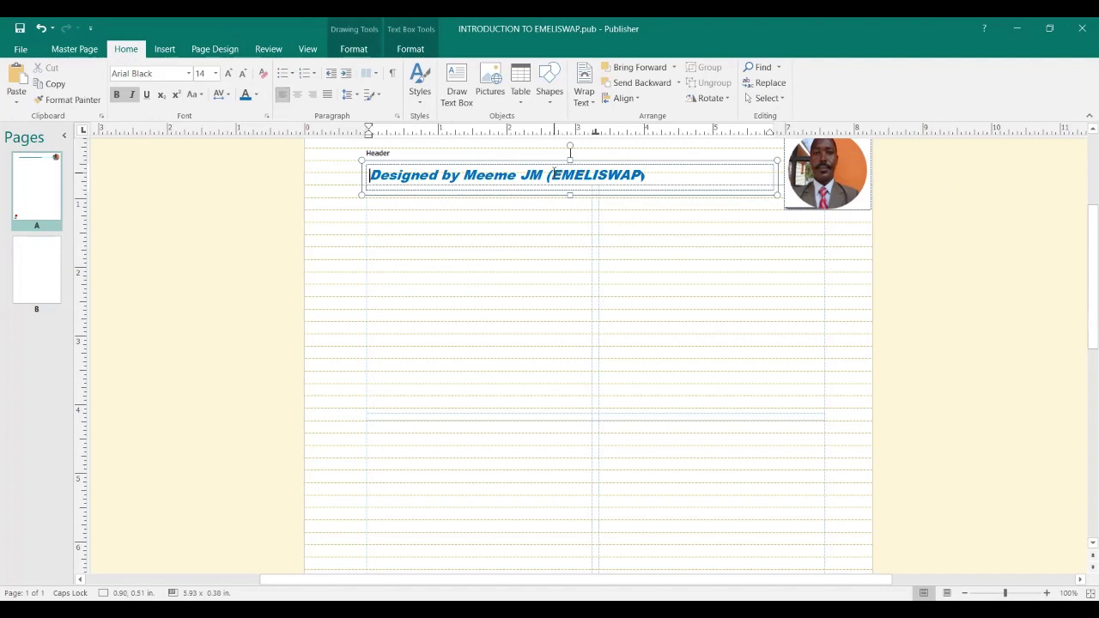
pyautogui.click(297, 94)
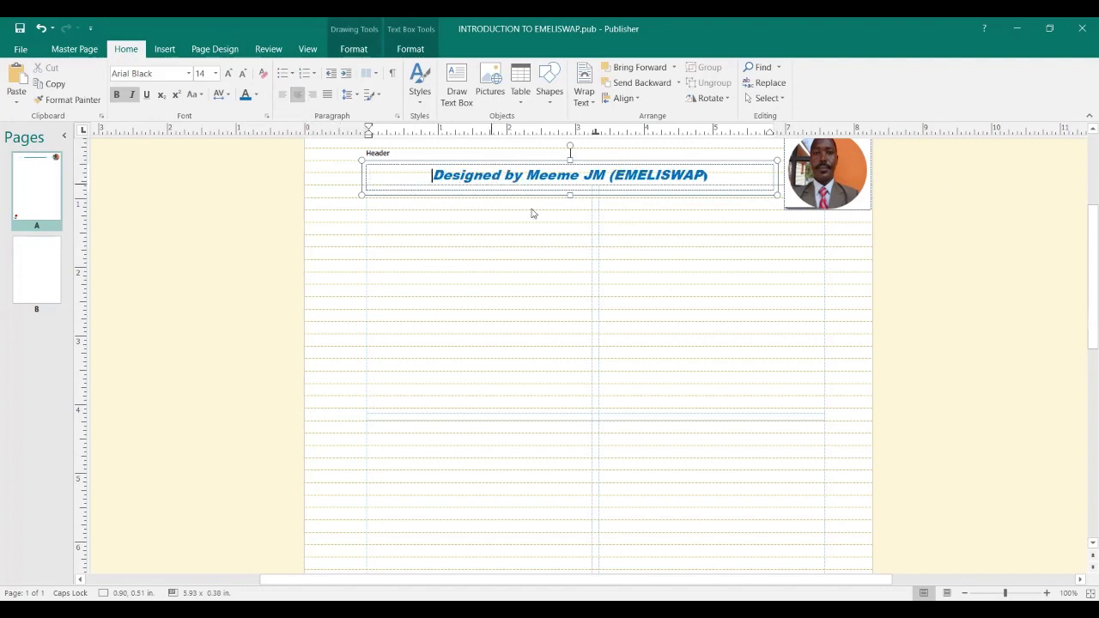
pyautogui.click(713, 255)
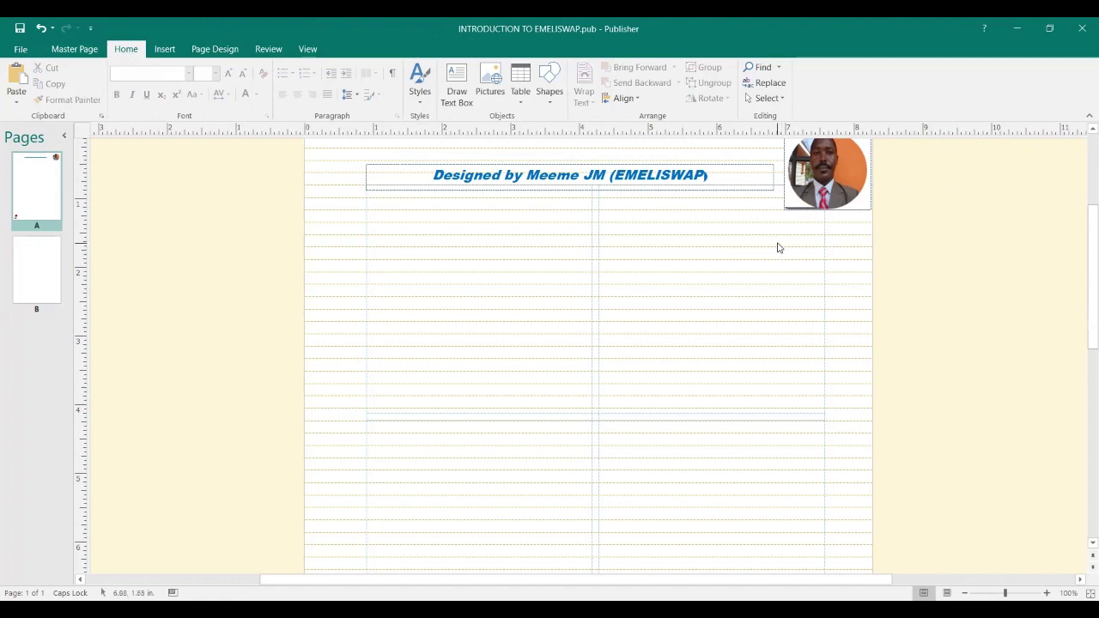
# - Align the whole header text to the right and deselect the header
pyautogui.click(698, 189)
pyautogui.click(698, 192)
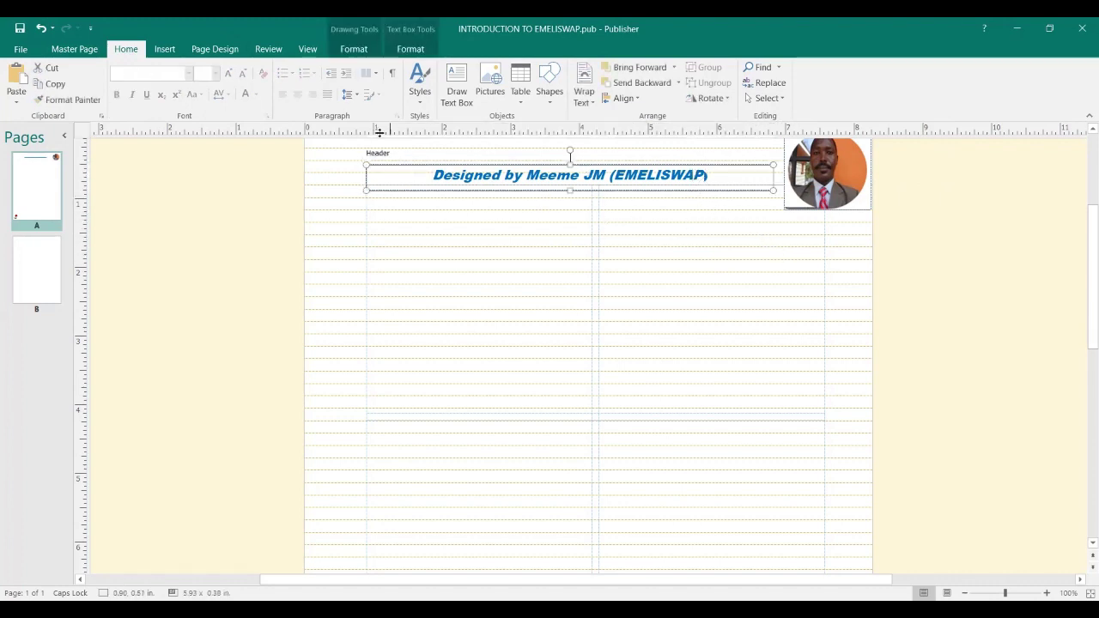
pyautogui.click(437, 175)
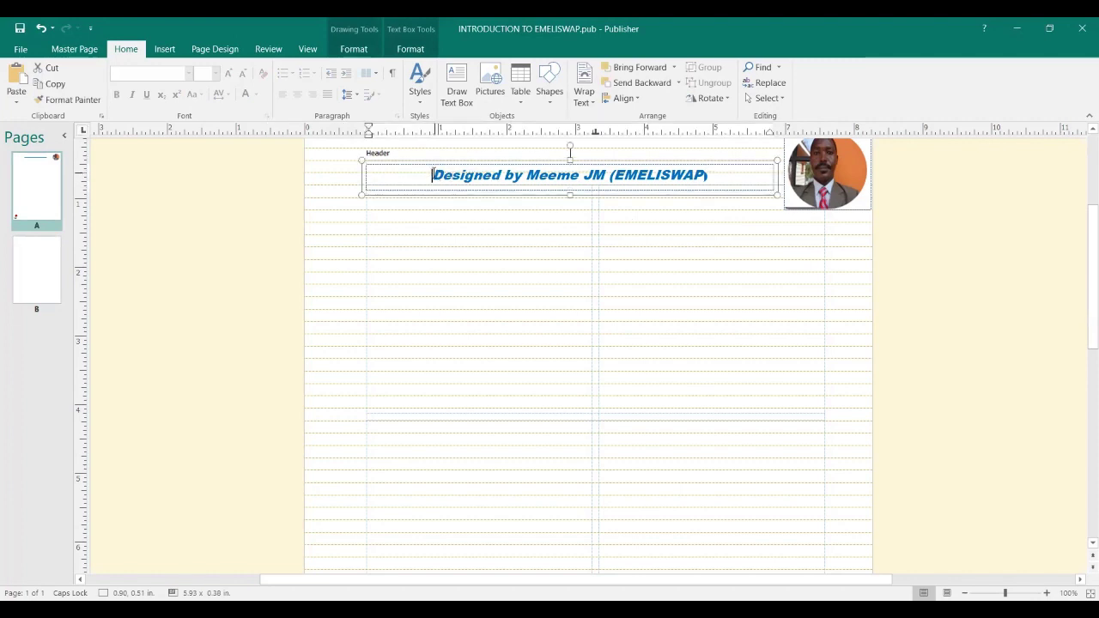
pyautogui.hotkey('ctrl', 'a')
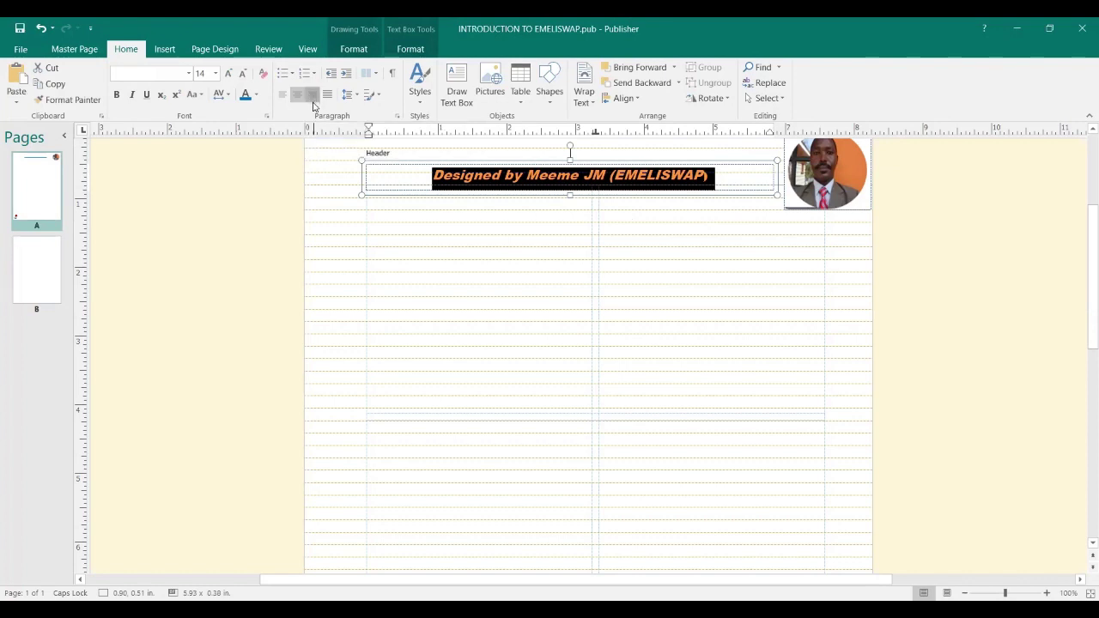
pyautogui.click(312, 99)
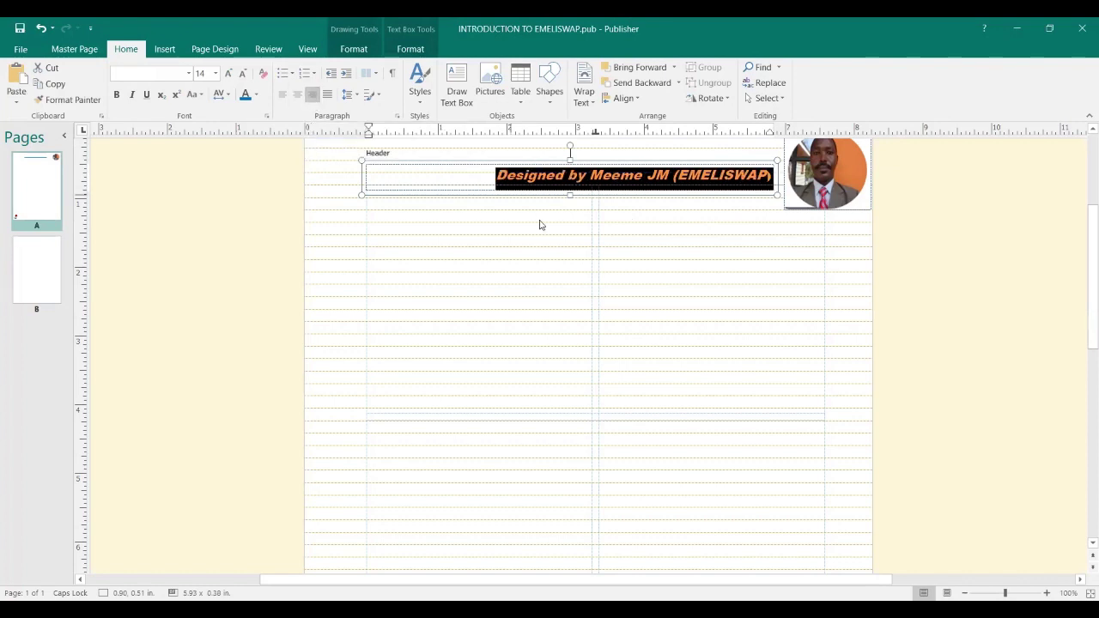
pyautogui.click(610, 284)
# - Insert a page number at the bottom centre of master page A, in the footer
pyautogui.scroll(-5, 607, 275)
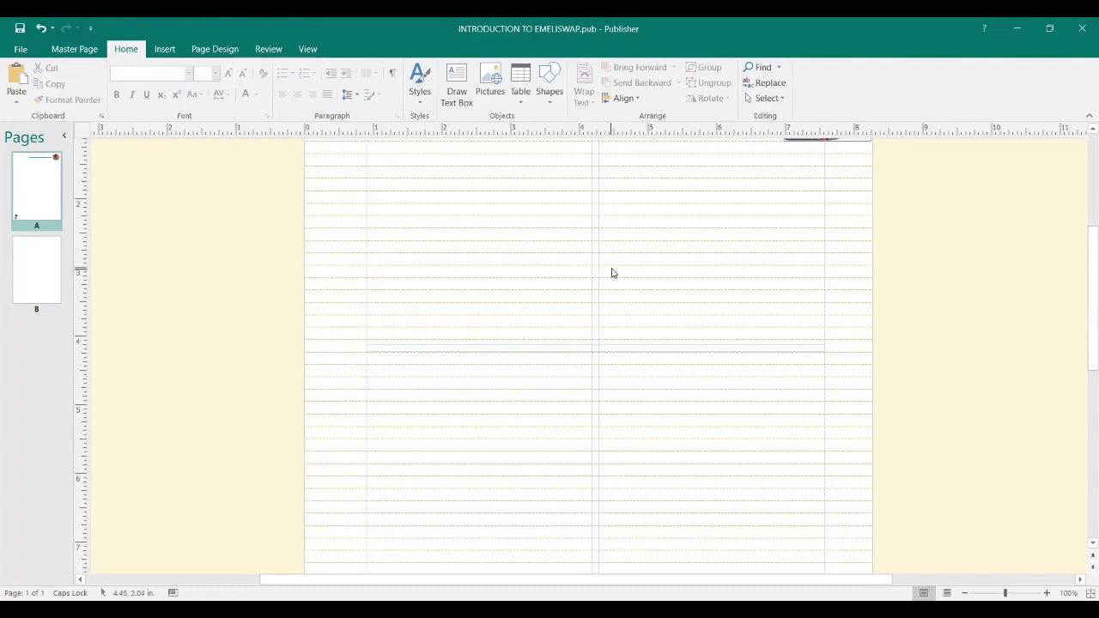
pyautogui.scroll(-4, 614, 273)
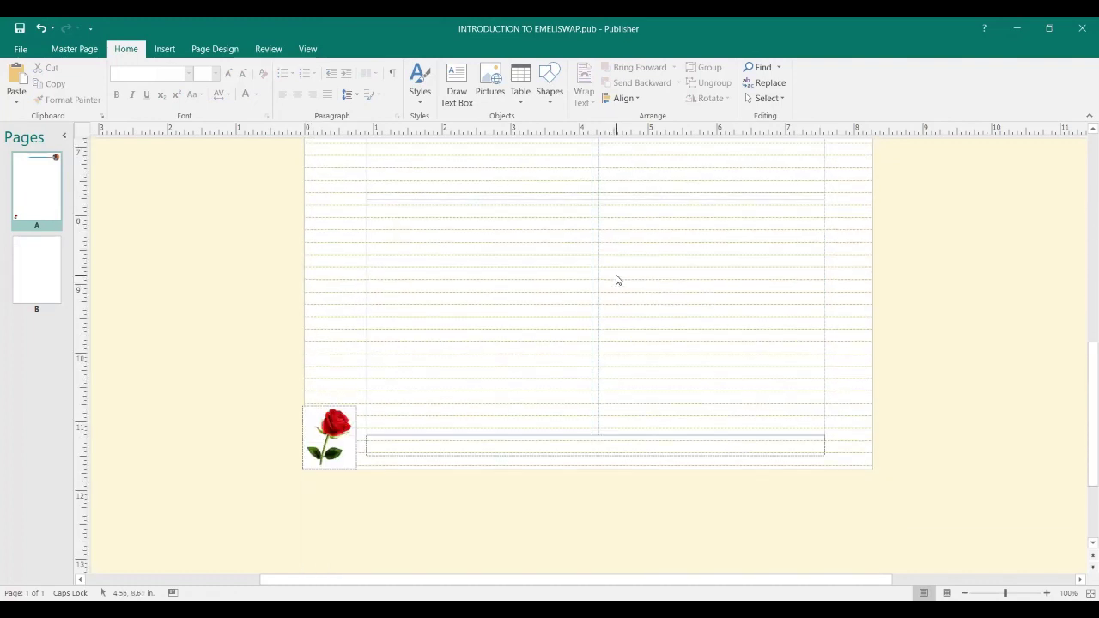
pyautogui.click(552, 412)
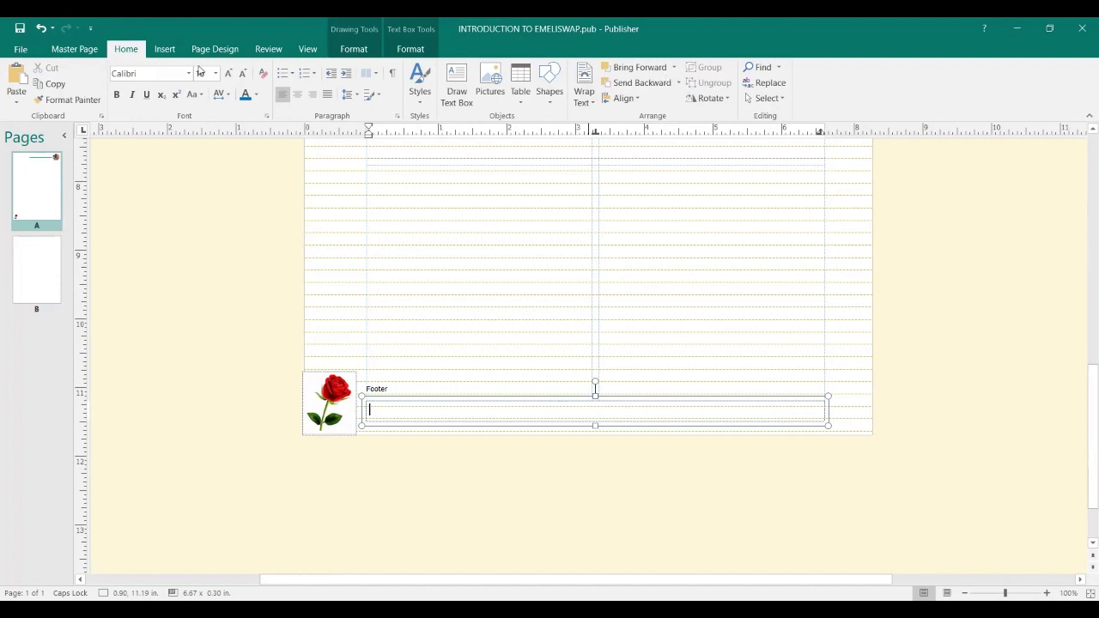
pyautogui.click(165, 50)
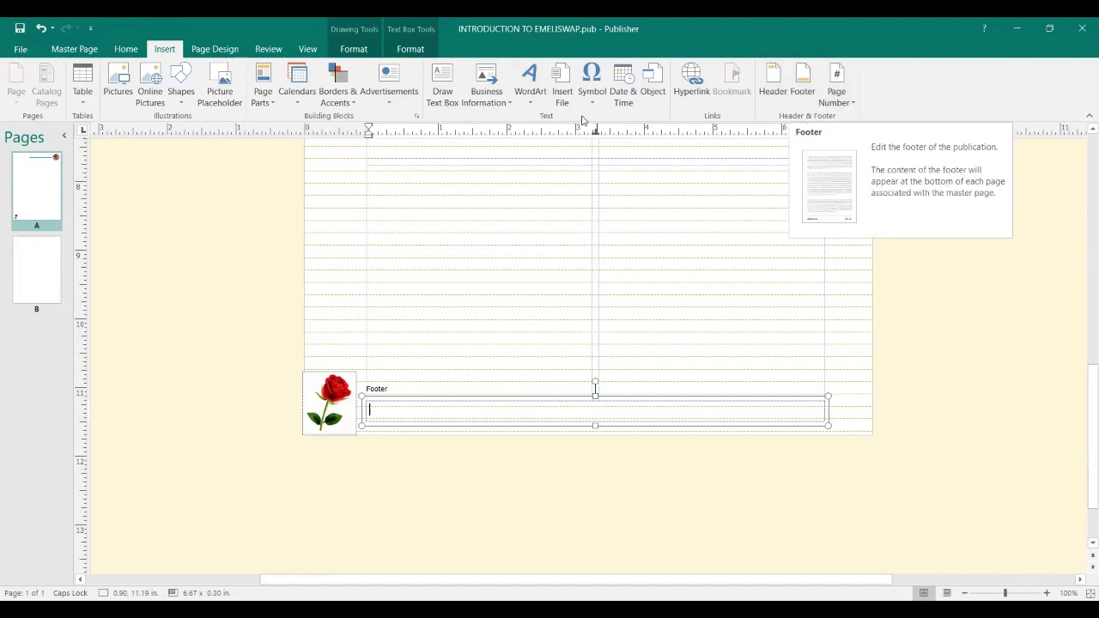
pyautogui.click(849, 102)
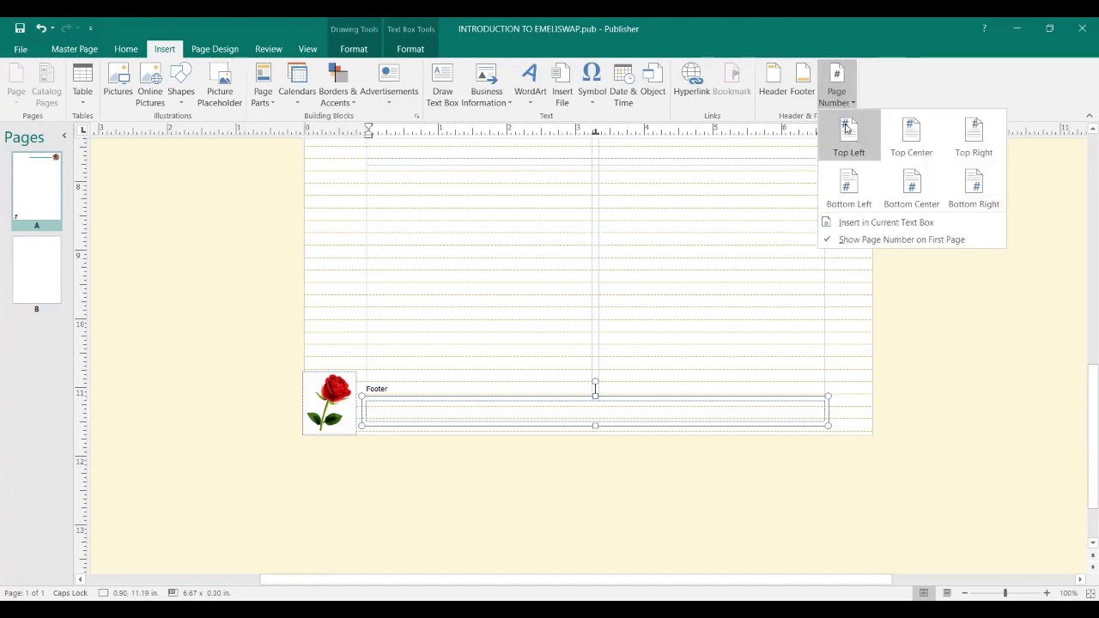
pyautogui.click(913, 191)
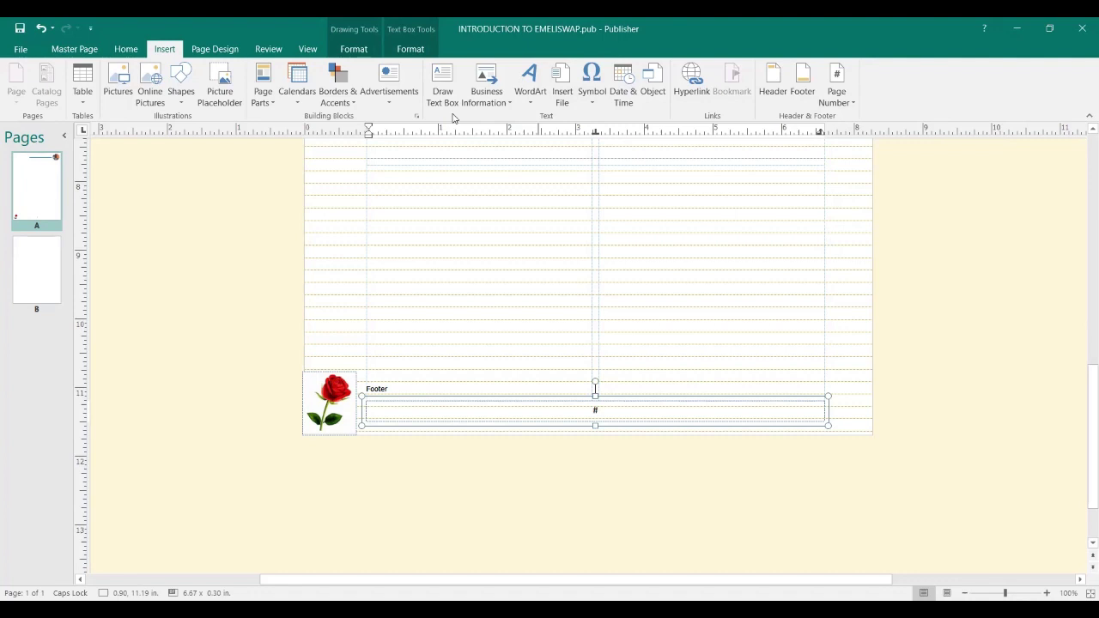
pyautogui.click(589, 419)
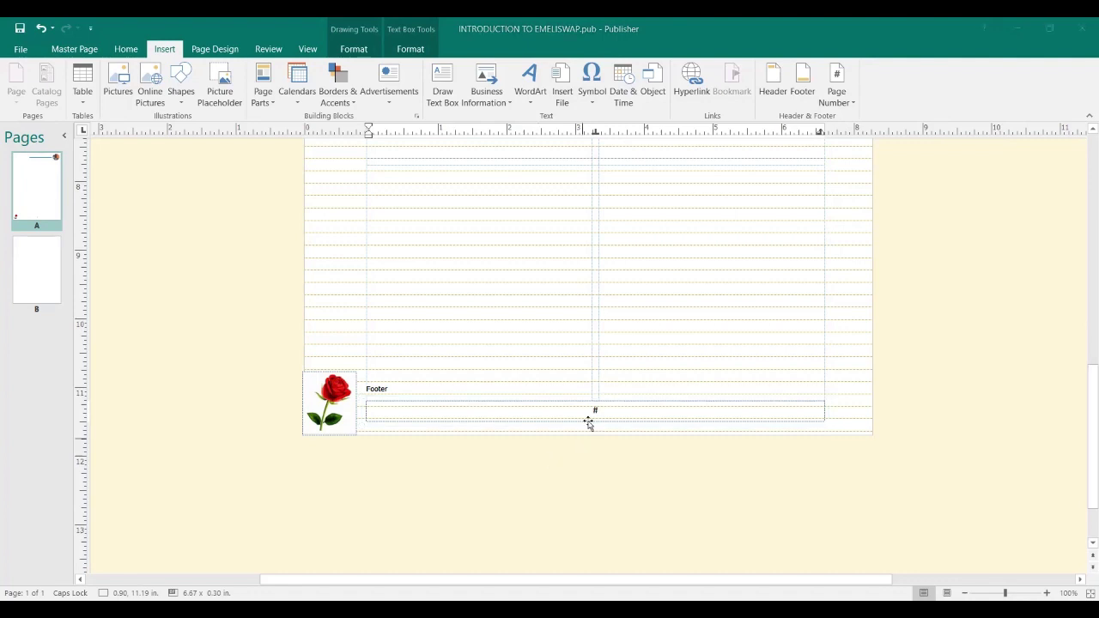
pyautogui.click(605, 410)
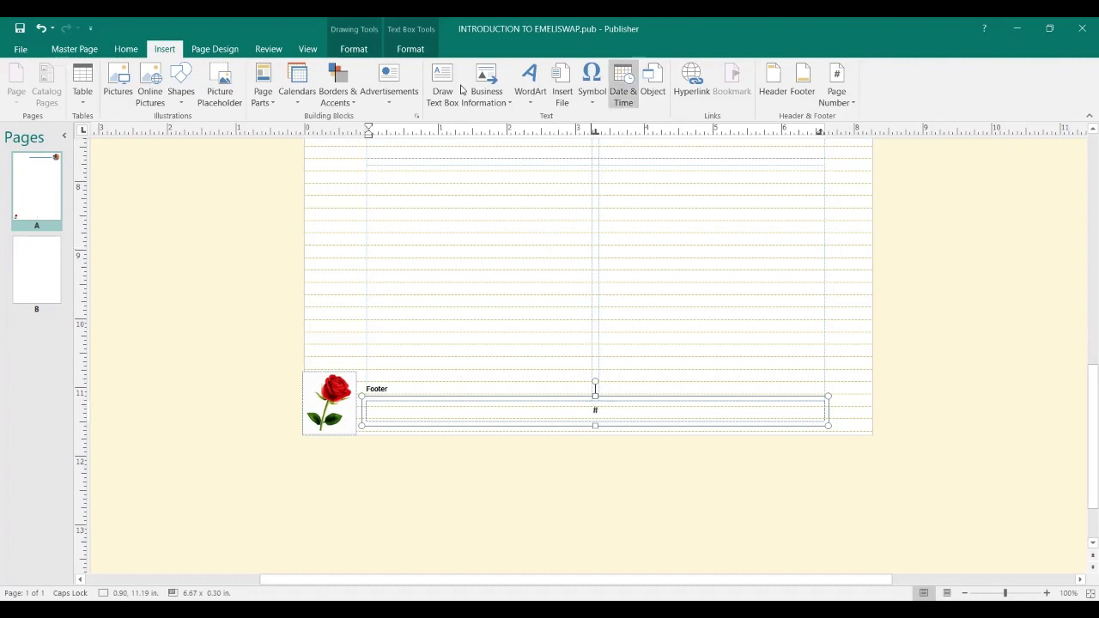
pyautogui.click(803, 90)
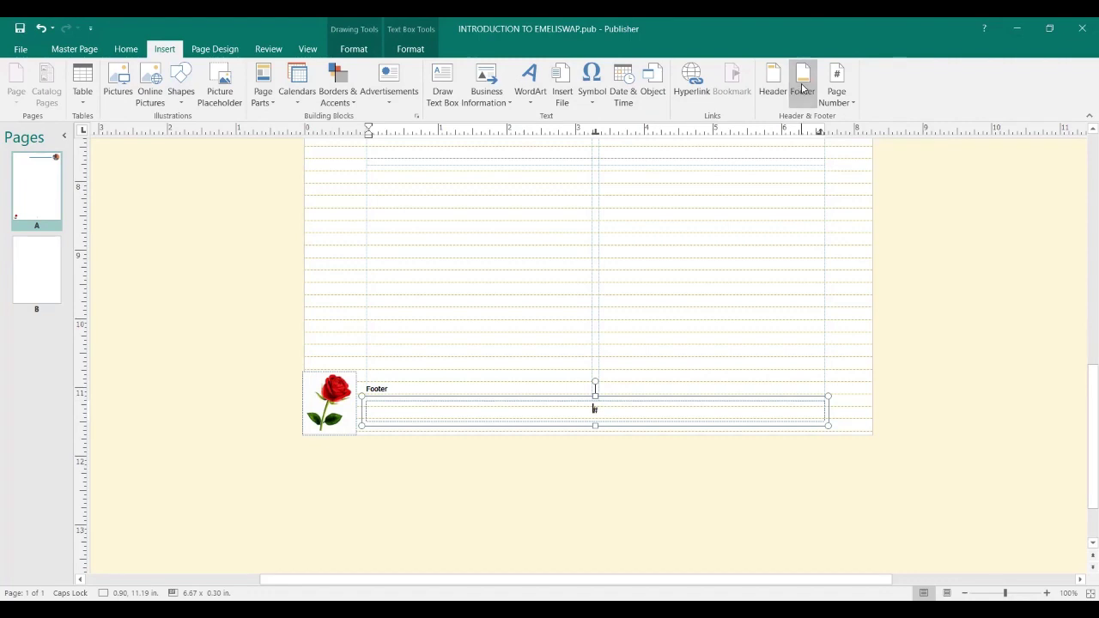
pyautogui.click(803, 88)
pyautogui.click(853, 103)
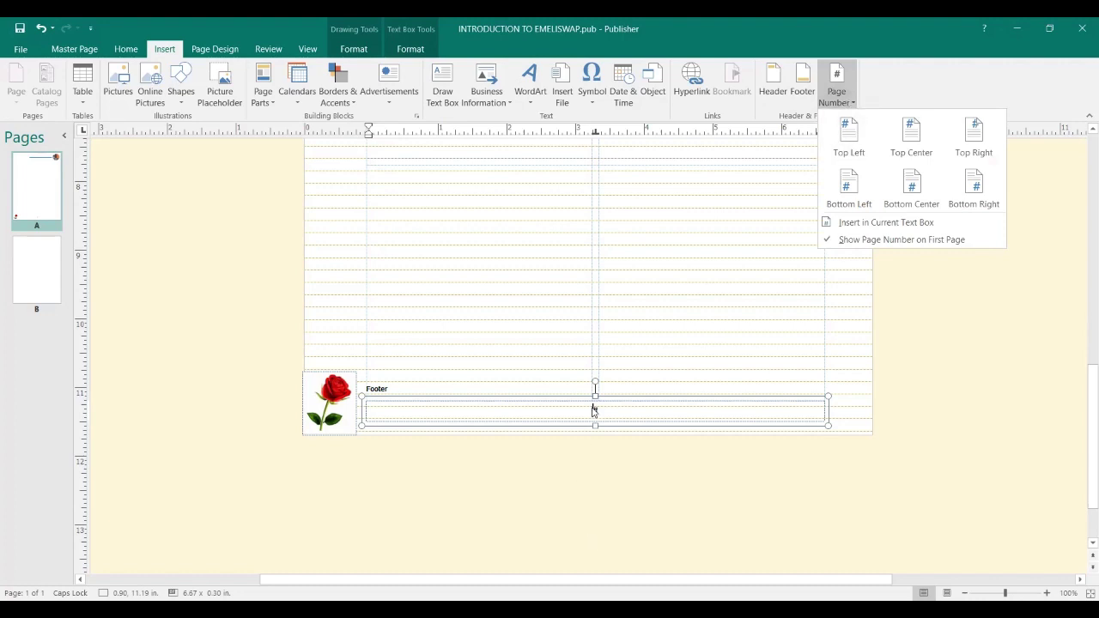
# - Write "Thank you for being part of my journey" after the page number in the footer
pyautogui.press('i')
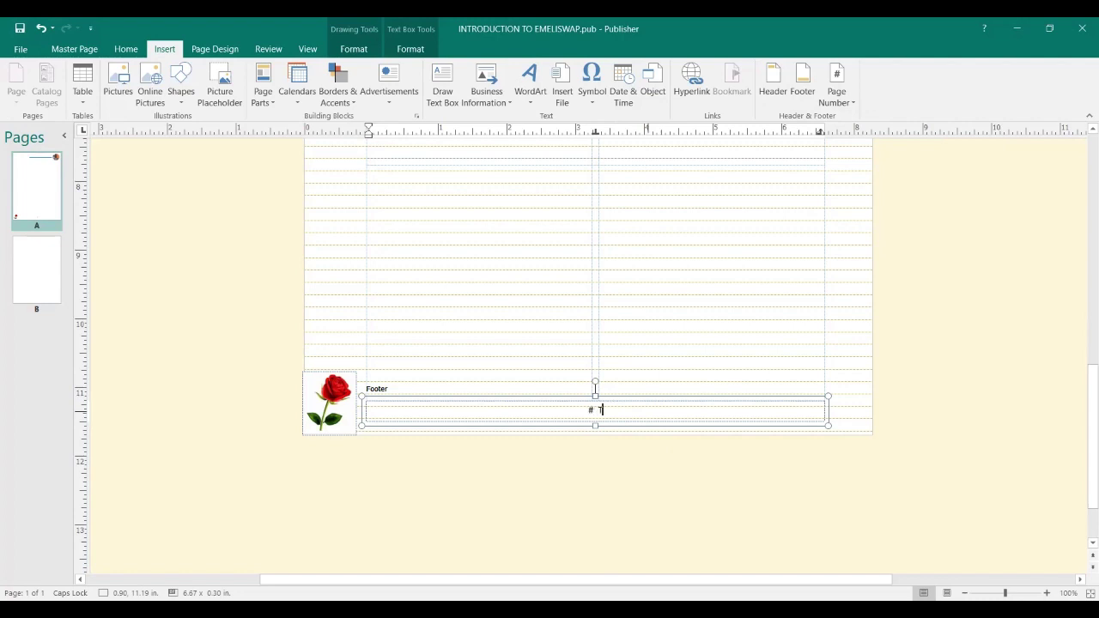
pyautogui.press('capslock')
pyautogui.write('han')
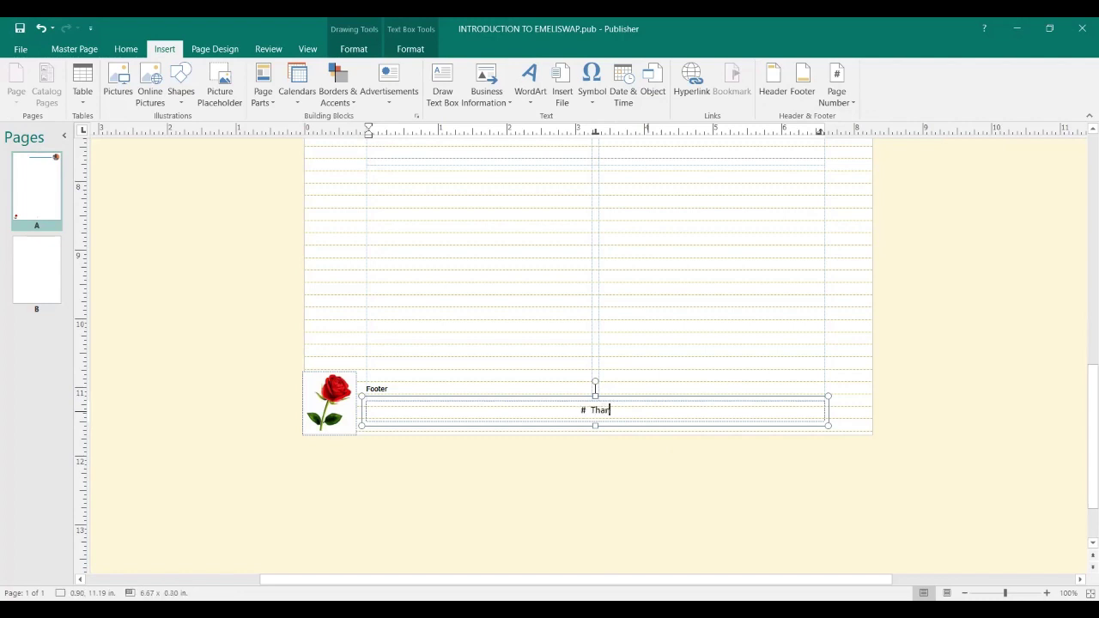
pyautogui.write('k yu')
pyautogui.press('BackSpace')
pyautogui.write('ou for being part of my ')
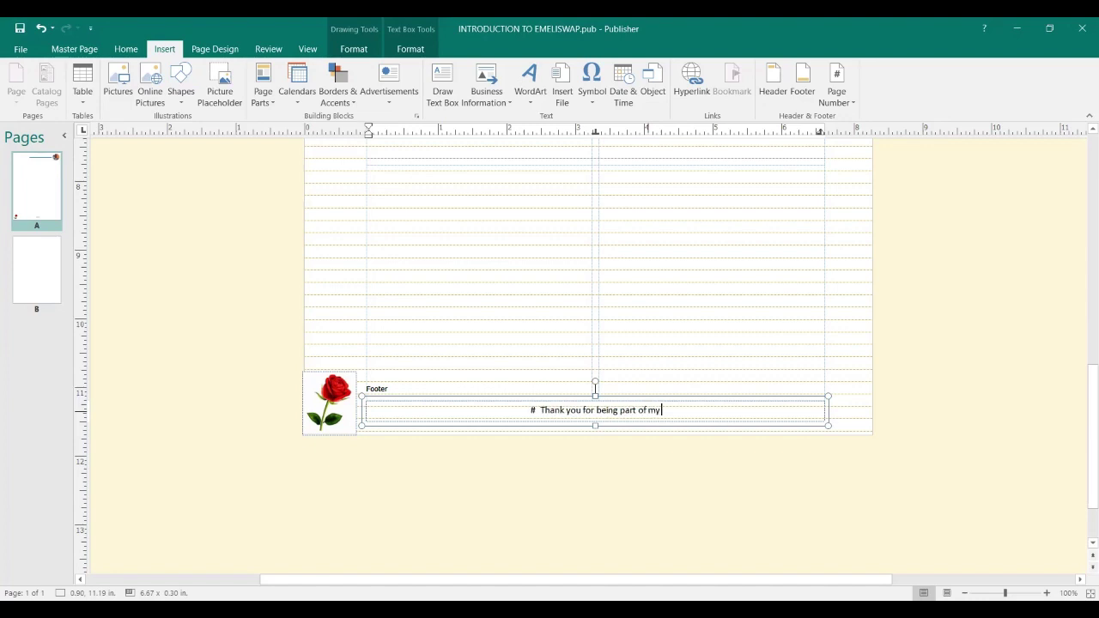
pyautogui.write('jour')
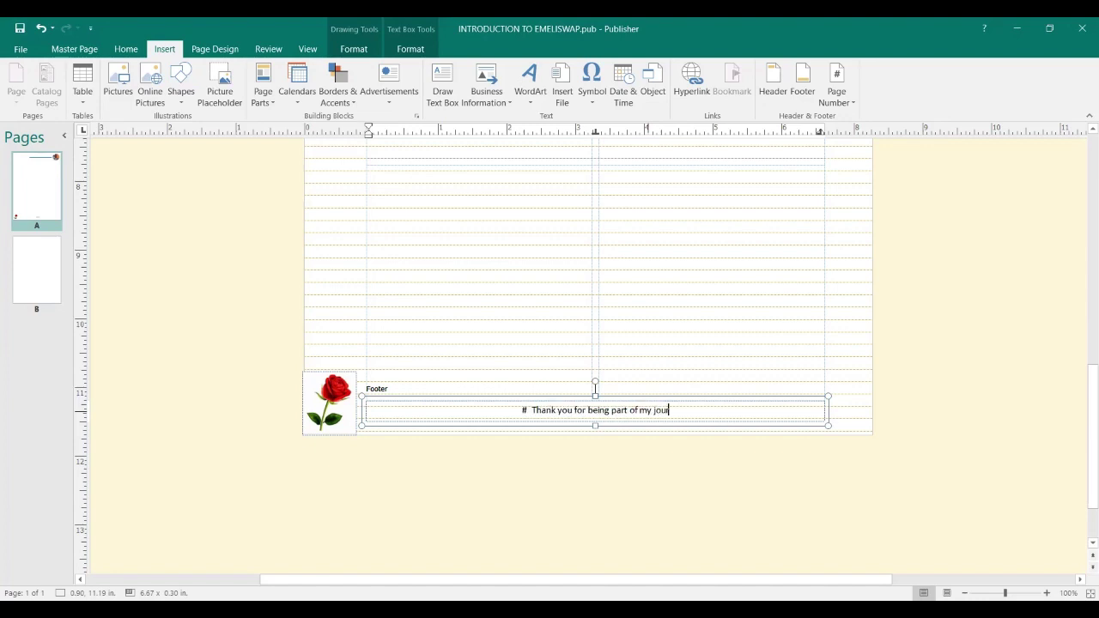
pyautogui.write('ney')
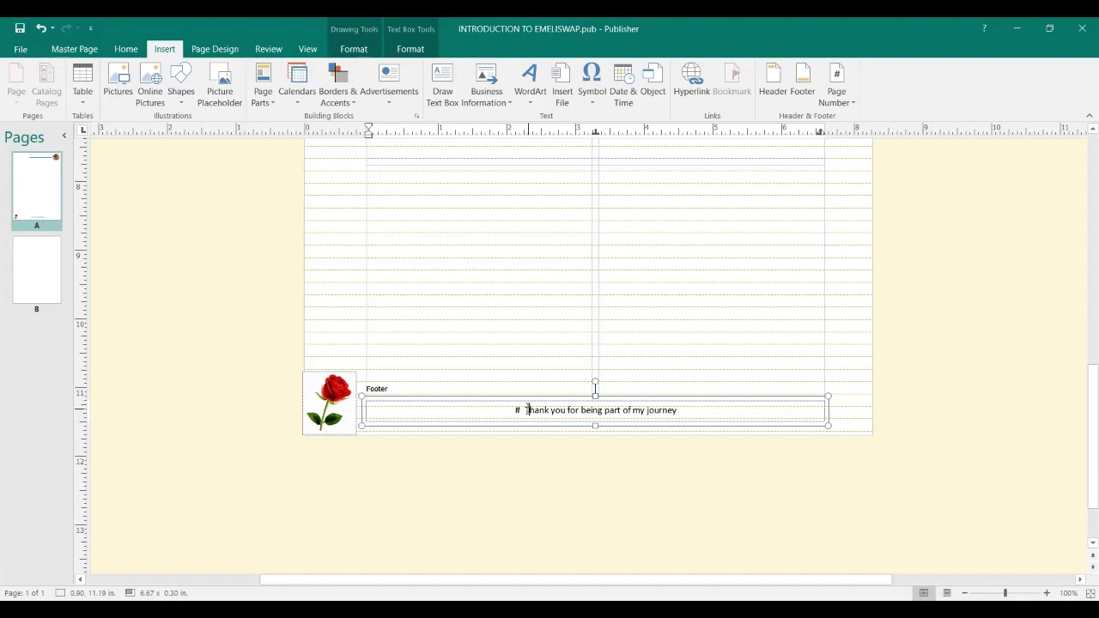
# - Move the thank-you sentence in front of the footer's page number, keeping both on one line
pyautogui.moveTo(525, 409); pyautogui.dragTo(686, 413)
pyautogui.hotkey('ctrl', 'c')
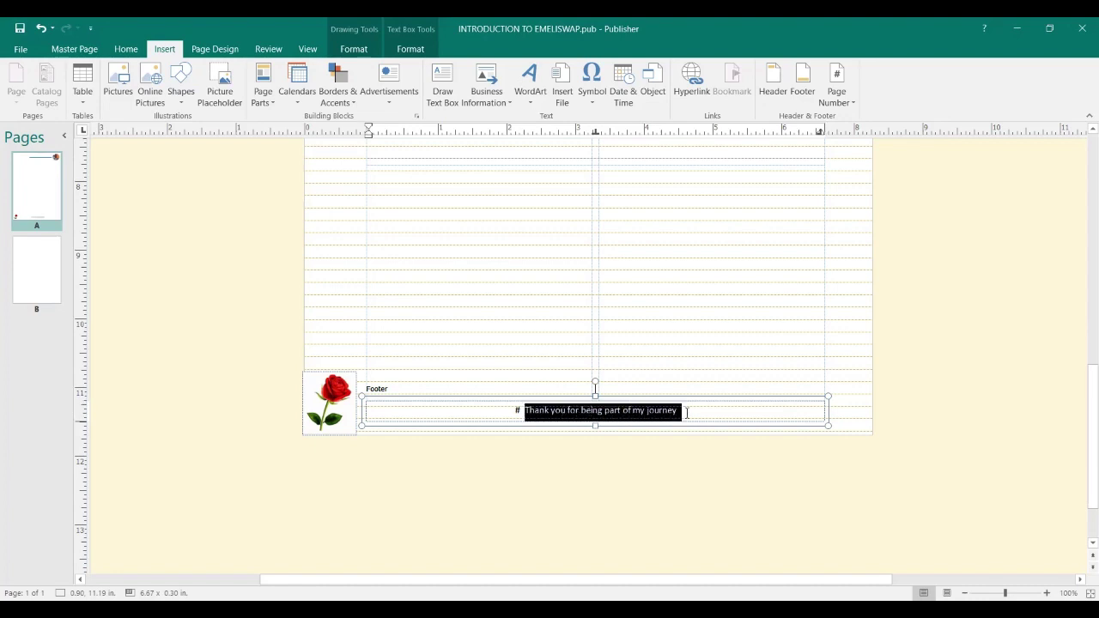
pyautogui.rightClick(611, 412)
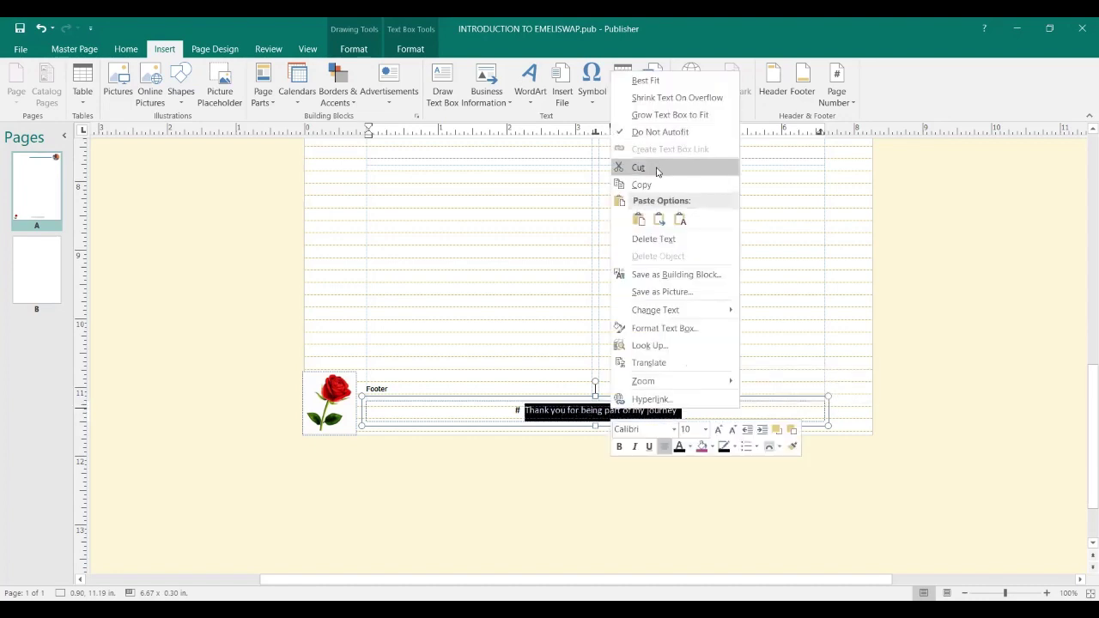
pyautogui.click(652, 169)
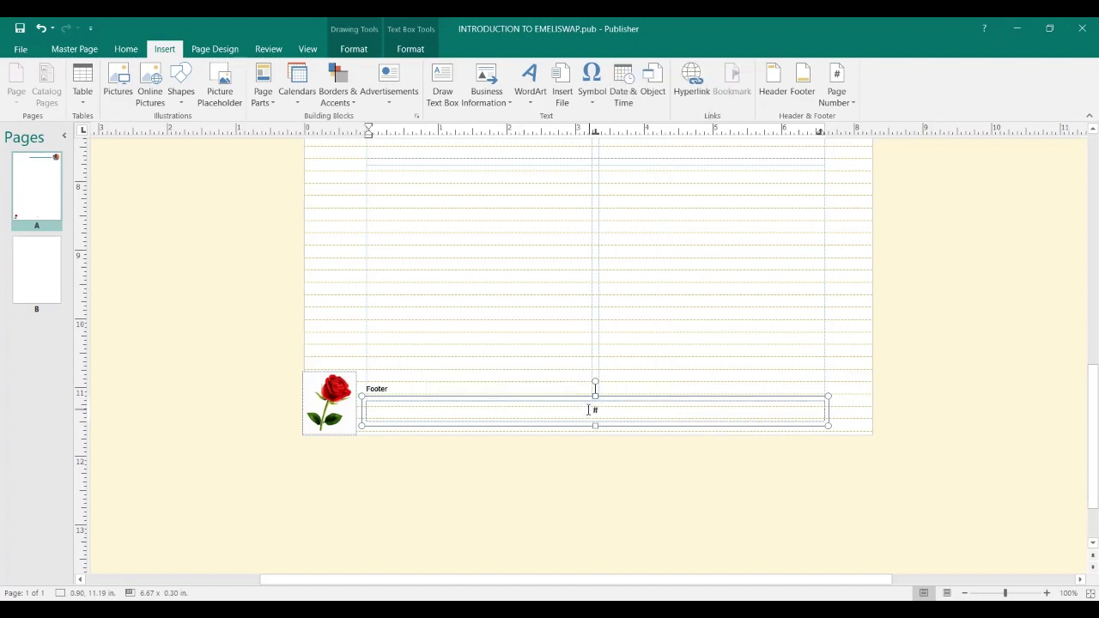
pyautogui.rightClick(589, 413)
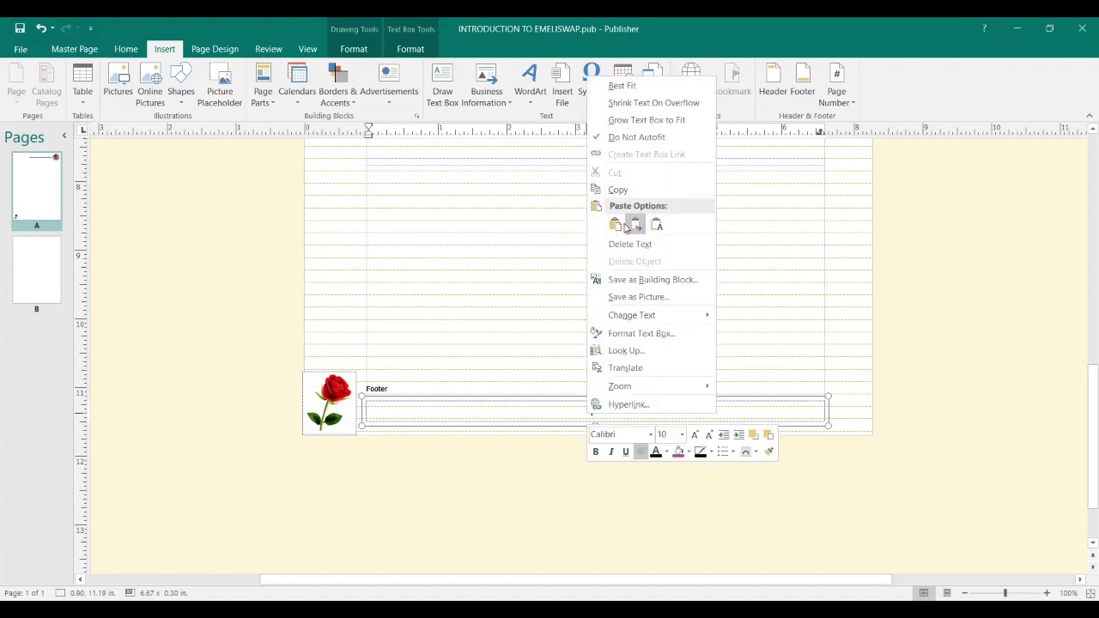
pyautogui.hotkey('ctrl', 'v')
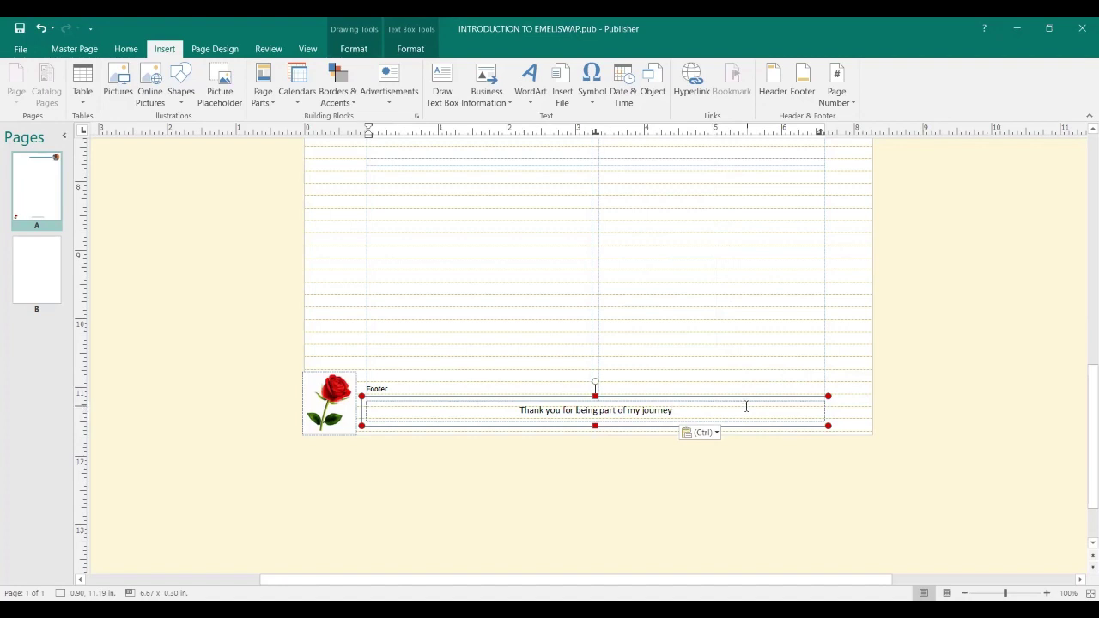
pyautogui.hotkey('alt', 'shift', 'p')
pyautogui.press('Left')
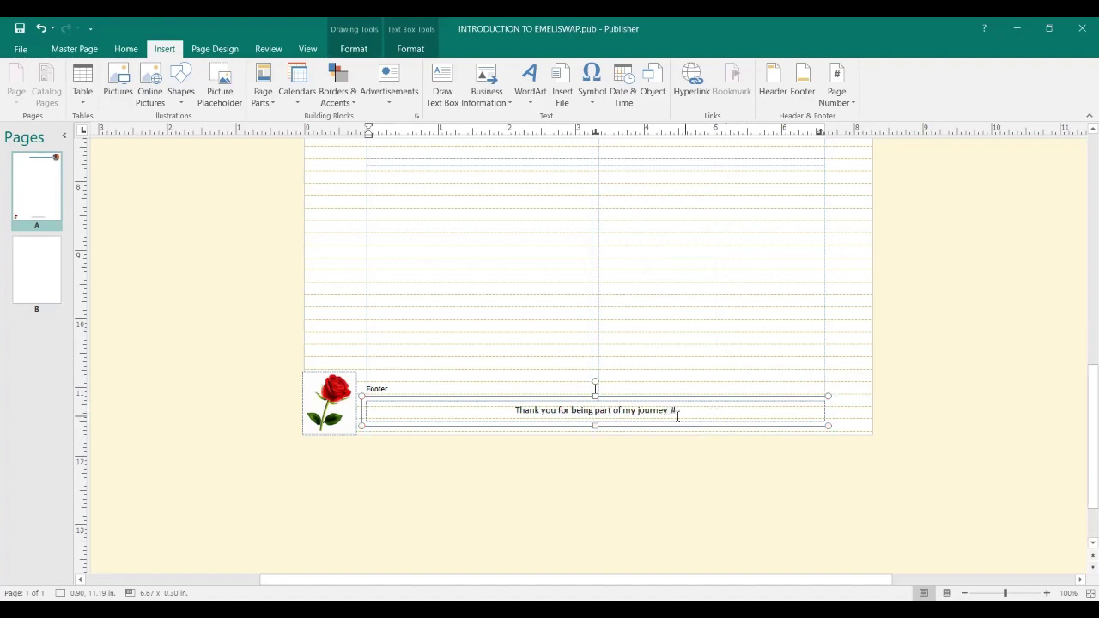
# - Make the footer's thank-you sentence bold and give its text a deep pink colour from the standard colour palette
pyautogui.moveTo(674, 410); pyautogui.dragTo(512, 410)
pyautogui.click(510, 389)
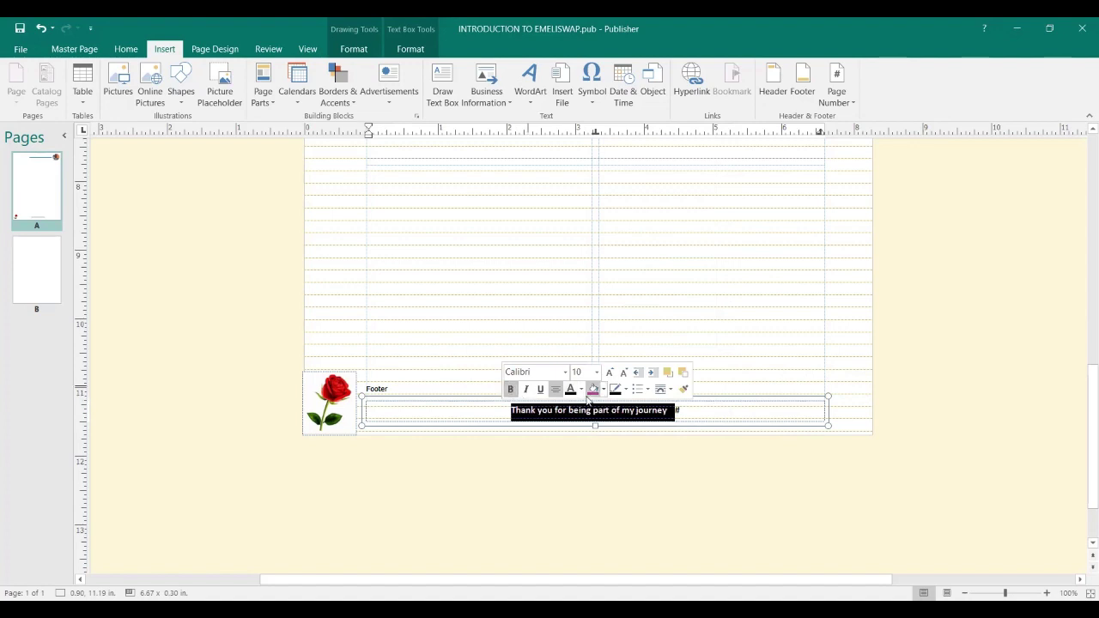
pyautogui.click(604, 390)
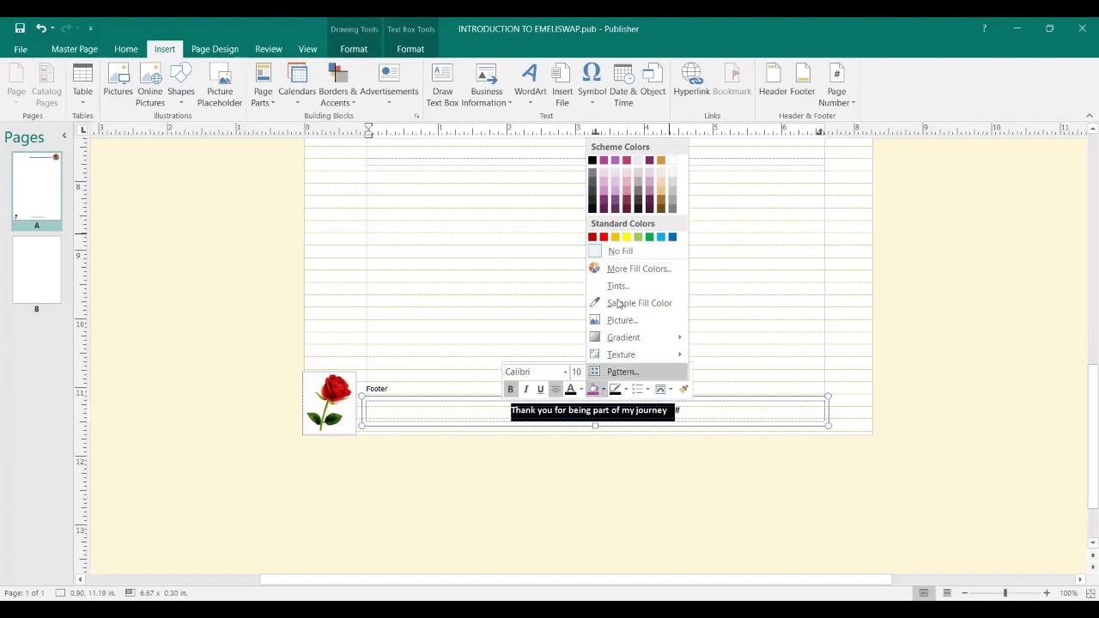
pyautogui.click(580, 390)
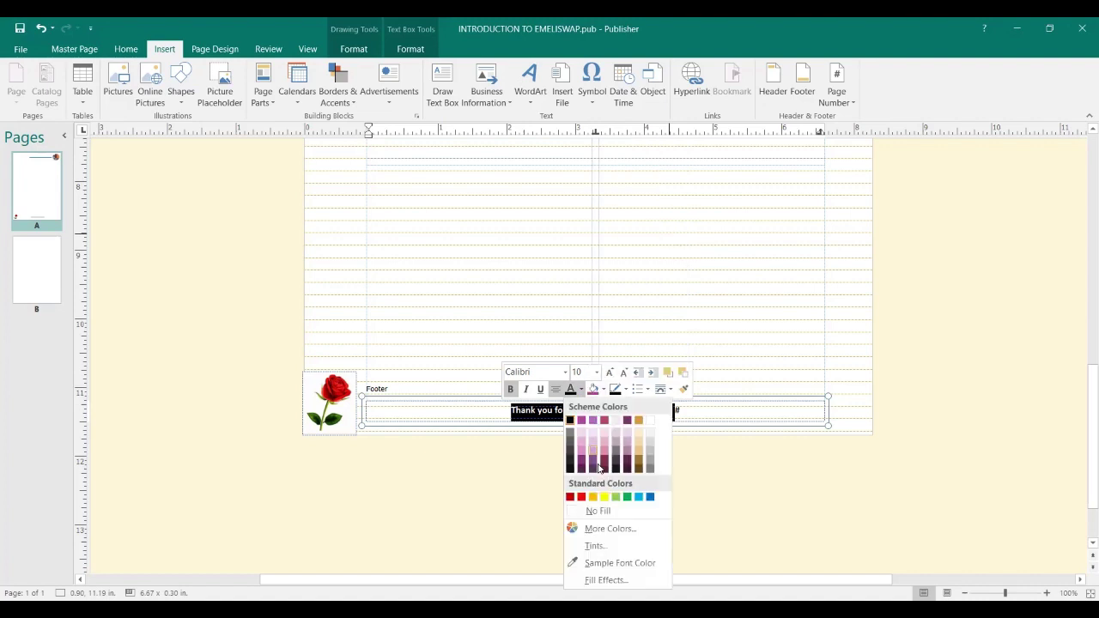
pyautogui.click(610, 533)
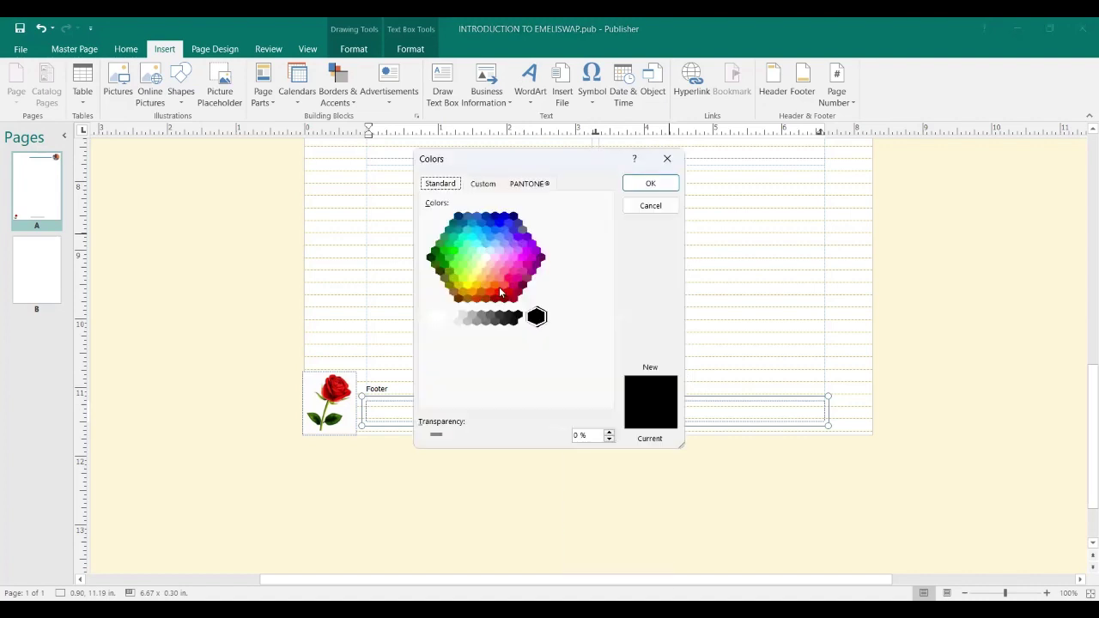
pyautogui.click(508, 278)
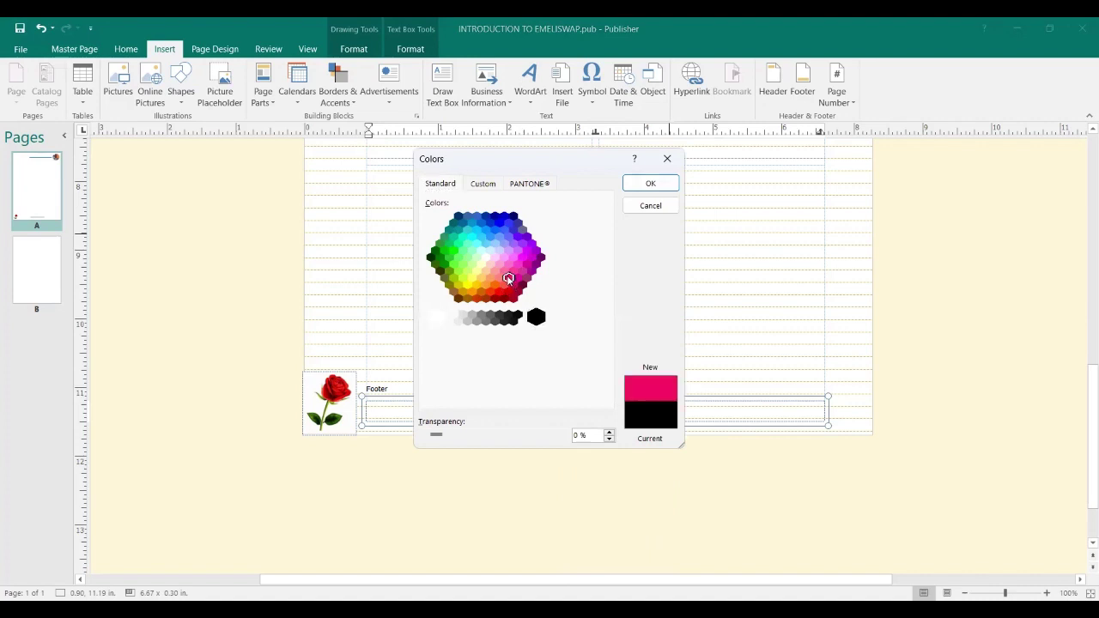
pyautogui.click(641, 185)
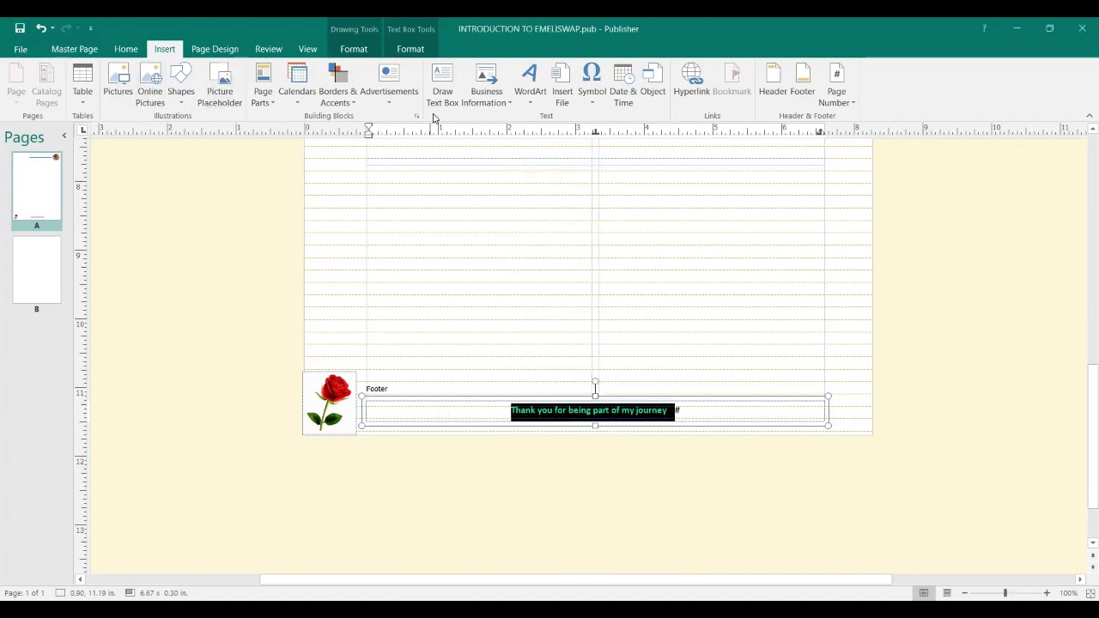
# - Set the font size of the footer's thank-you sentence to 12
pyautogui.click(124, 49)
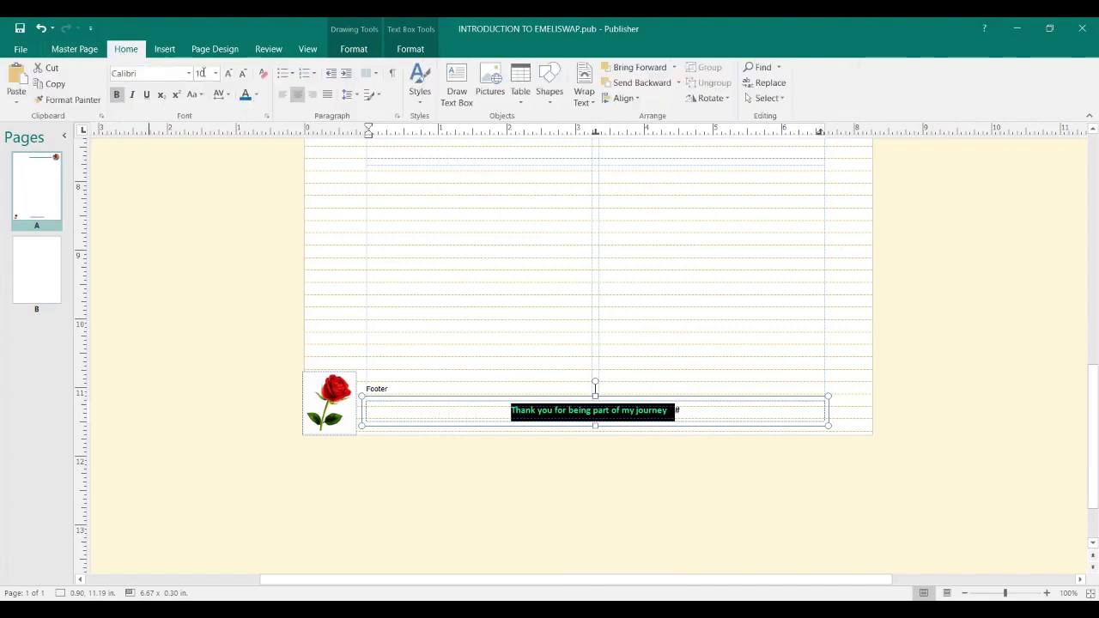
pyautogui.click(217, 74)
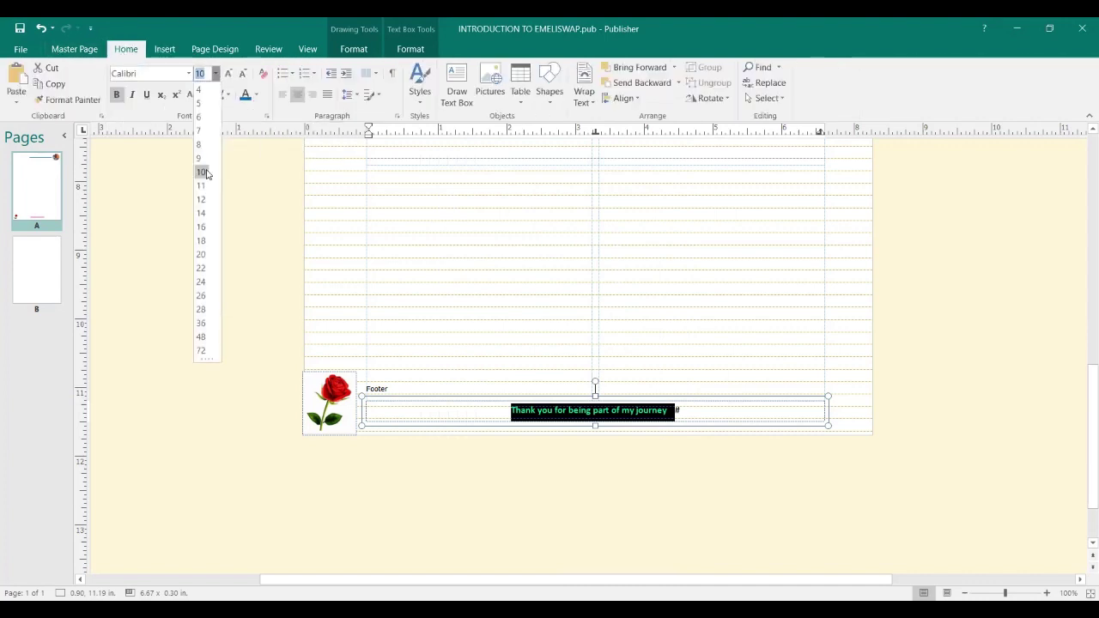
pyautogui.click(201, 199)
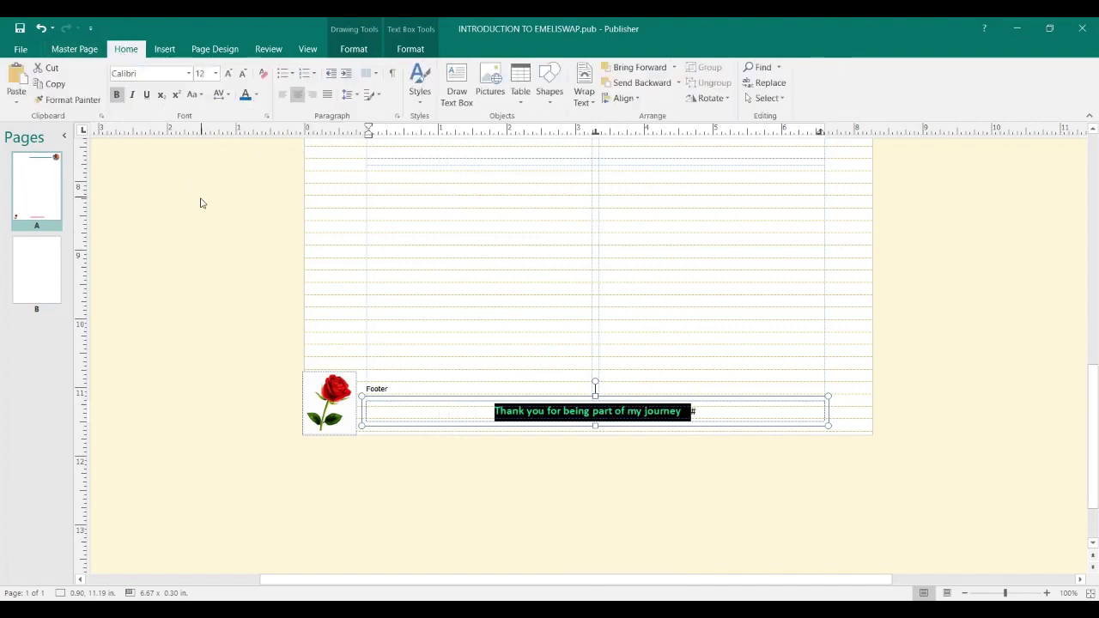
# - Make the page number at the end of the footer bold and deselect the footer
pyautogui.click(701, 407)
pyautogui.click(693, 412)
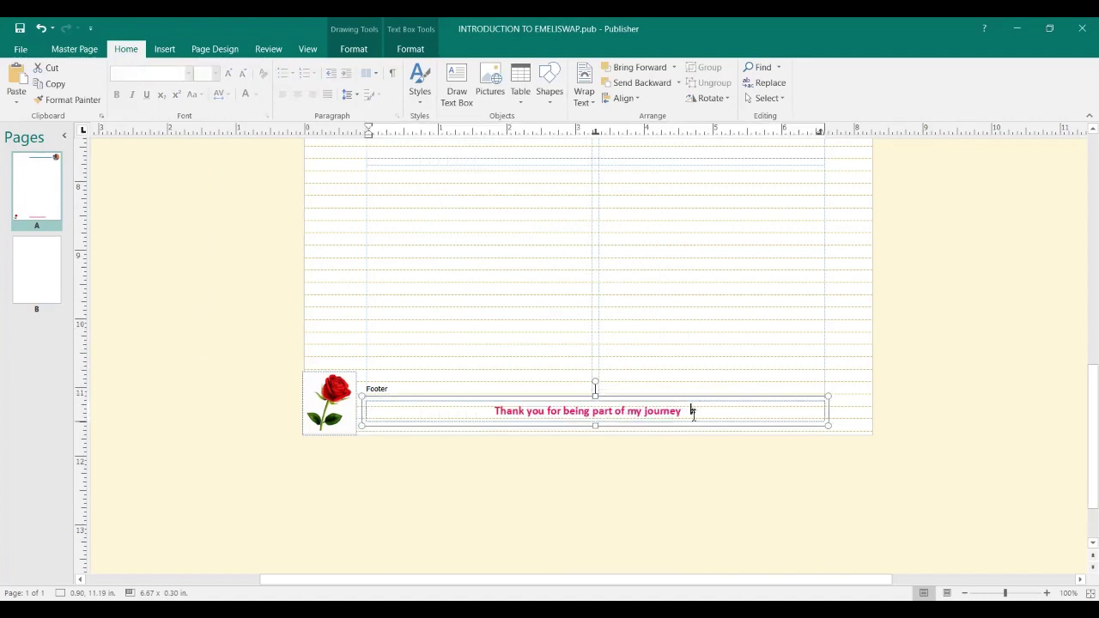
pyautogui.doubleClick(693, 411)
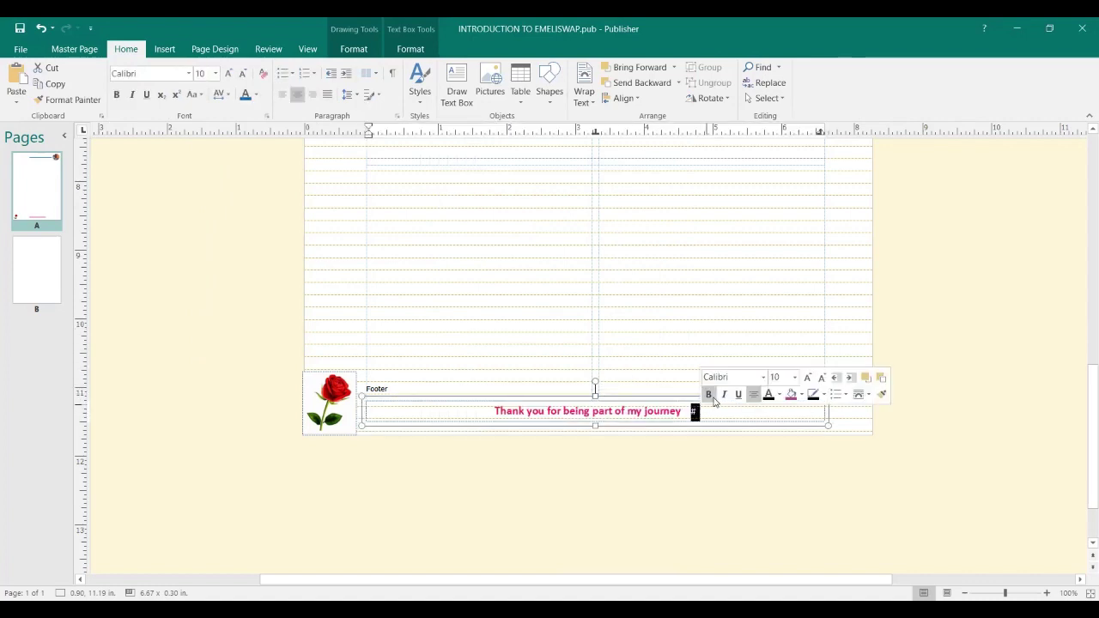
pyautogui.click(712, 398)
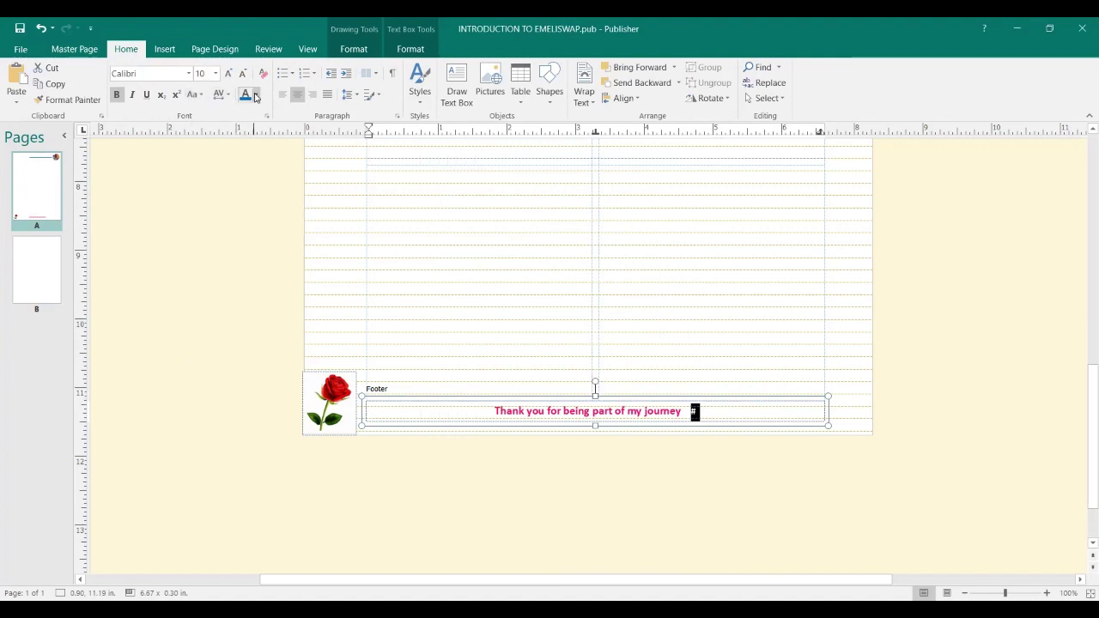
pyautogui.click(255, 96)
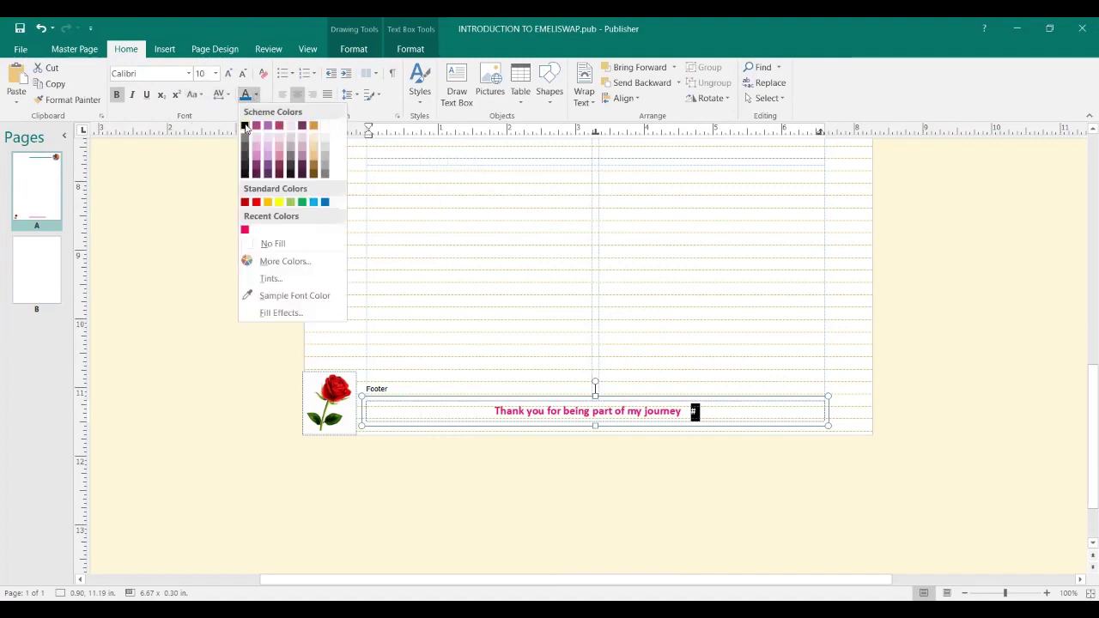
pyautogui.click(496, 307)
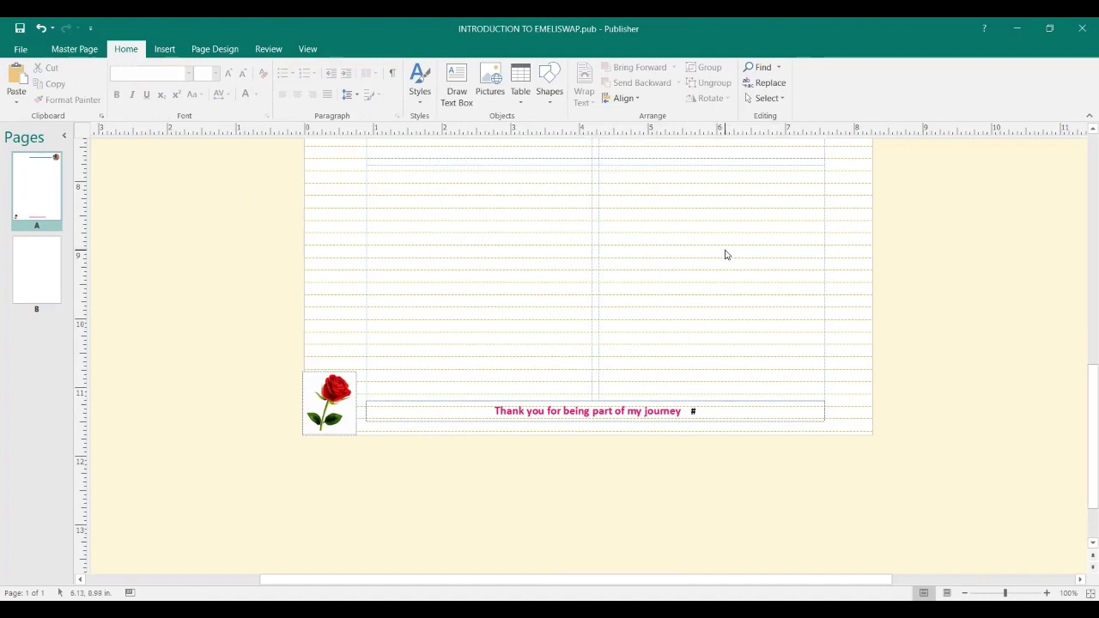
# - Review master page A from header to footer, checking the formatted text and both pictures
pyautogui.scroll(8, 673, 269)
pyautogui.scroll(5, 599, 304)
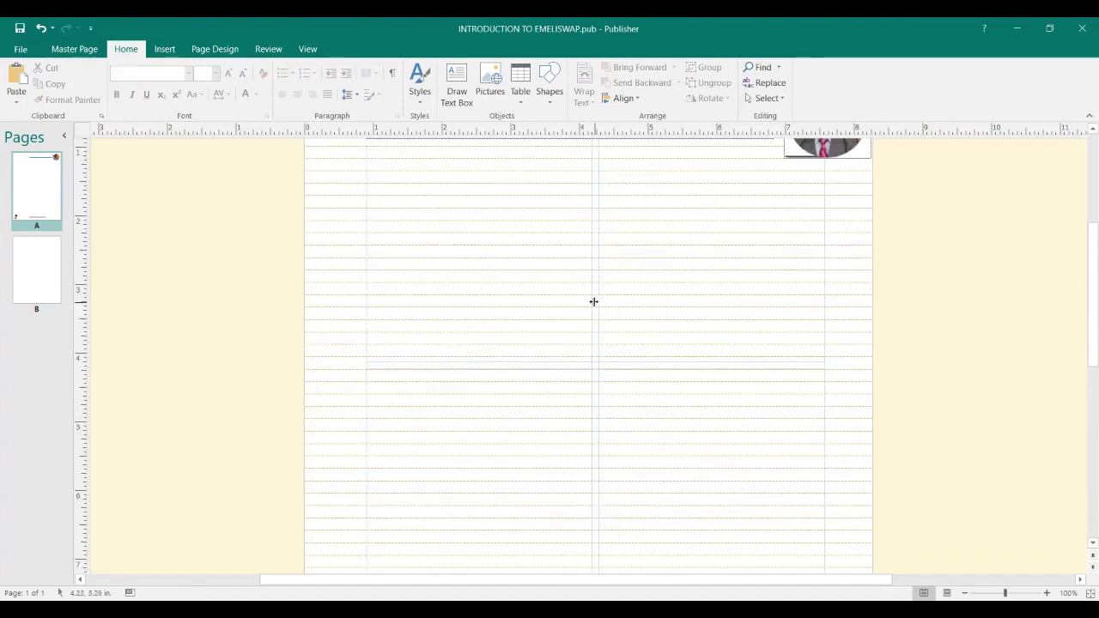
pyautogui.scroll(1, 648, 344)
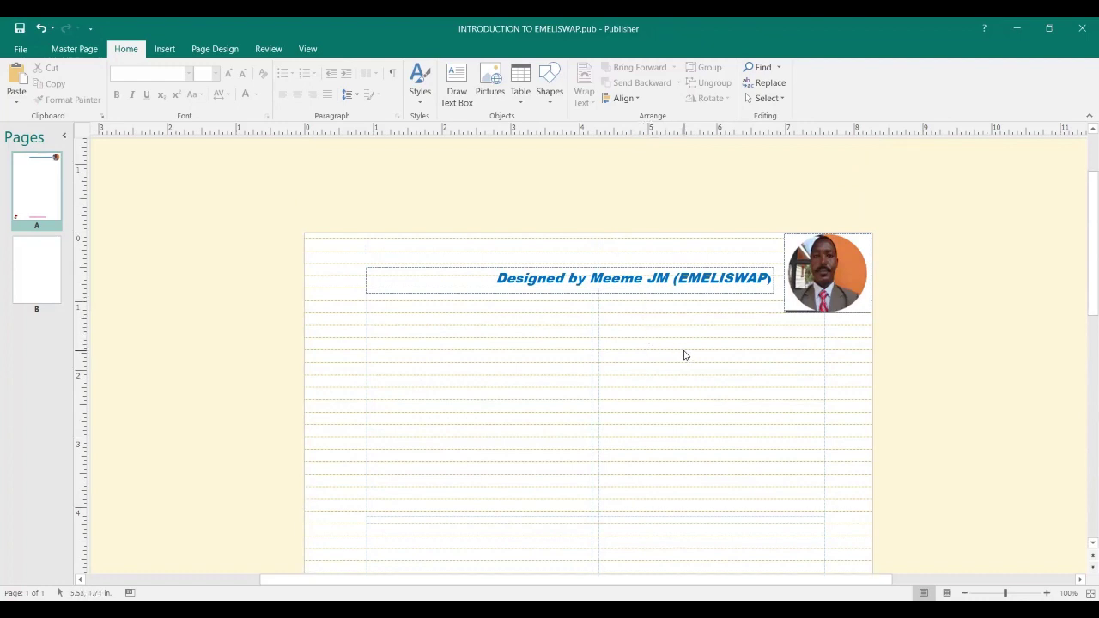
pyautogui.scroll(-4, 690, 392)
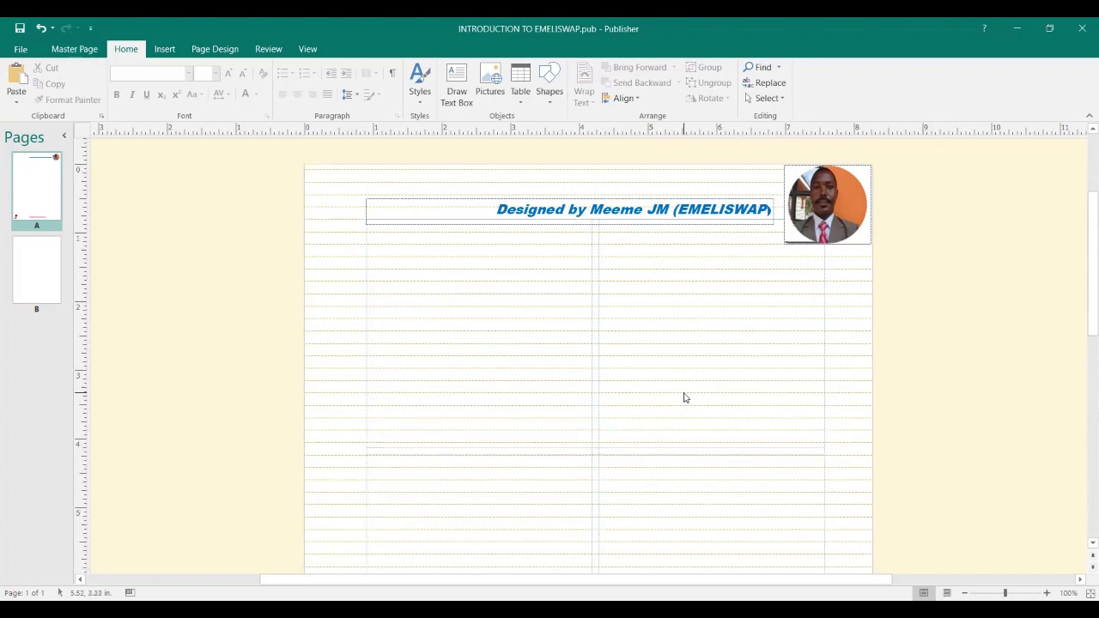
pyautogui.scroll(-3, 686, 400)
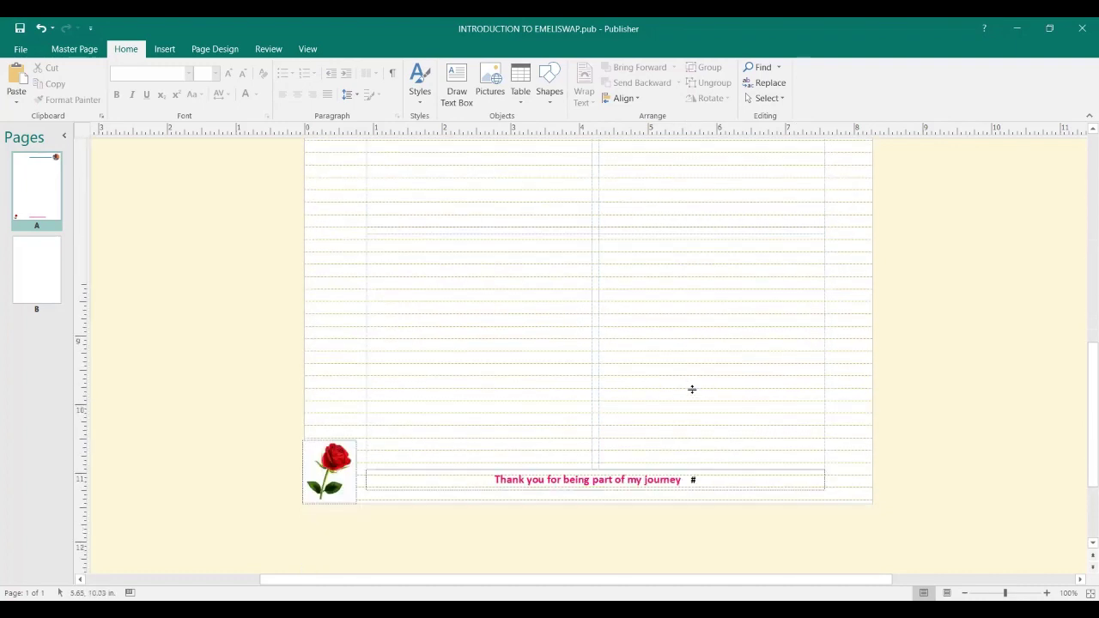
pyautogui.scroll(2, 687, 396)
pyautogui.scroll(10, 686, 396)
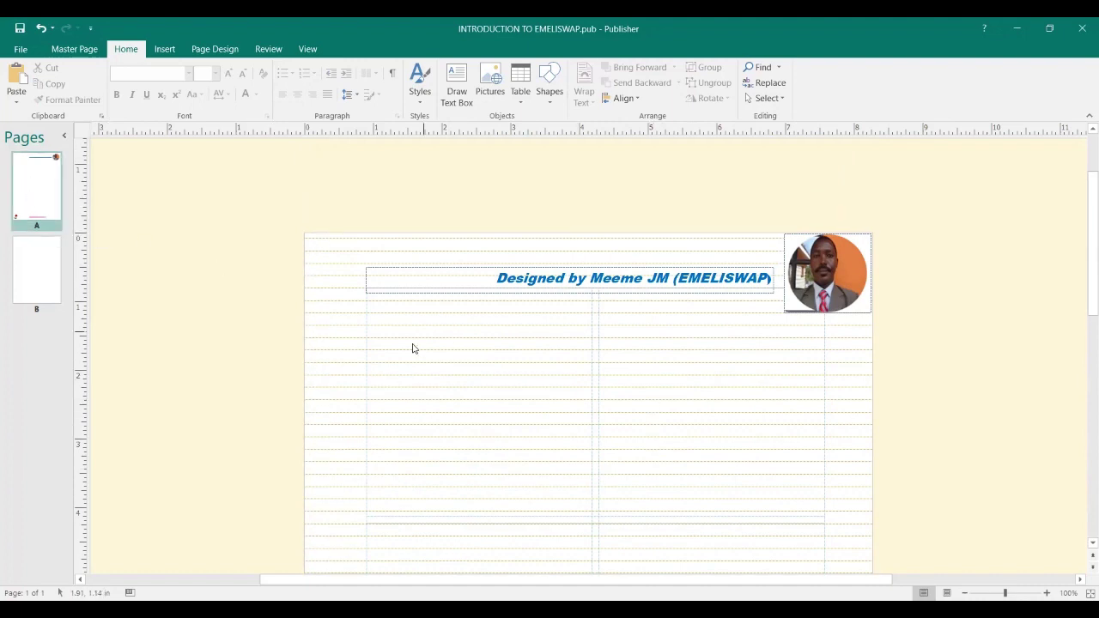
pyautogui.click(43, 29)
pyautogui.click(64, 29)
pyautogui.click(307, 48)
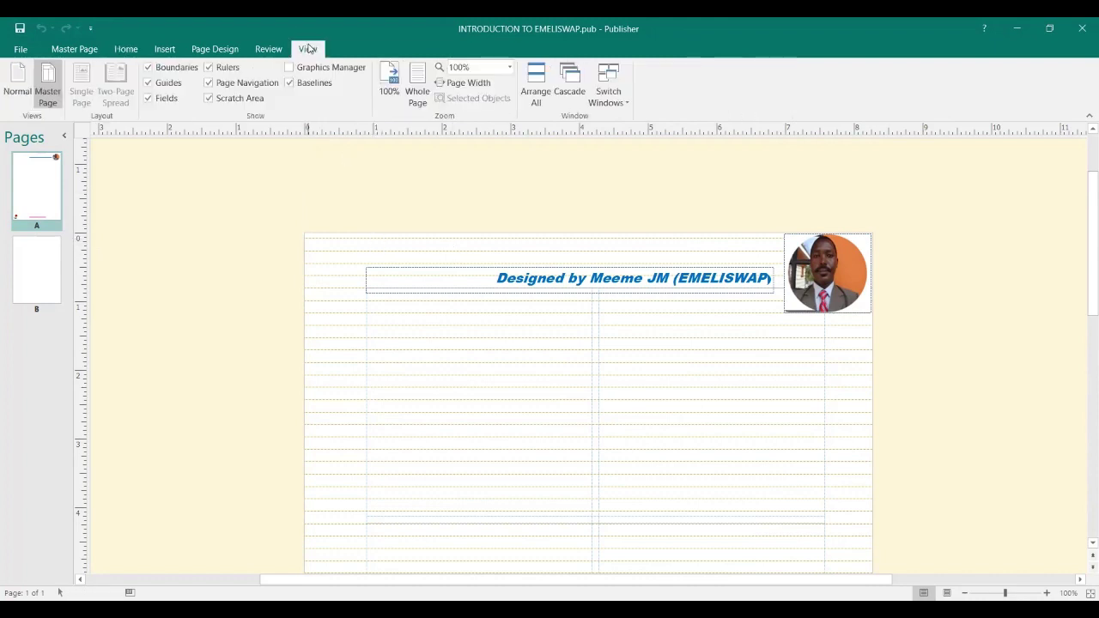
pyautogui.click(47, 97)
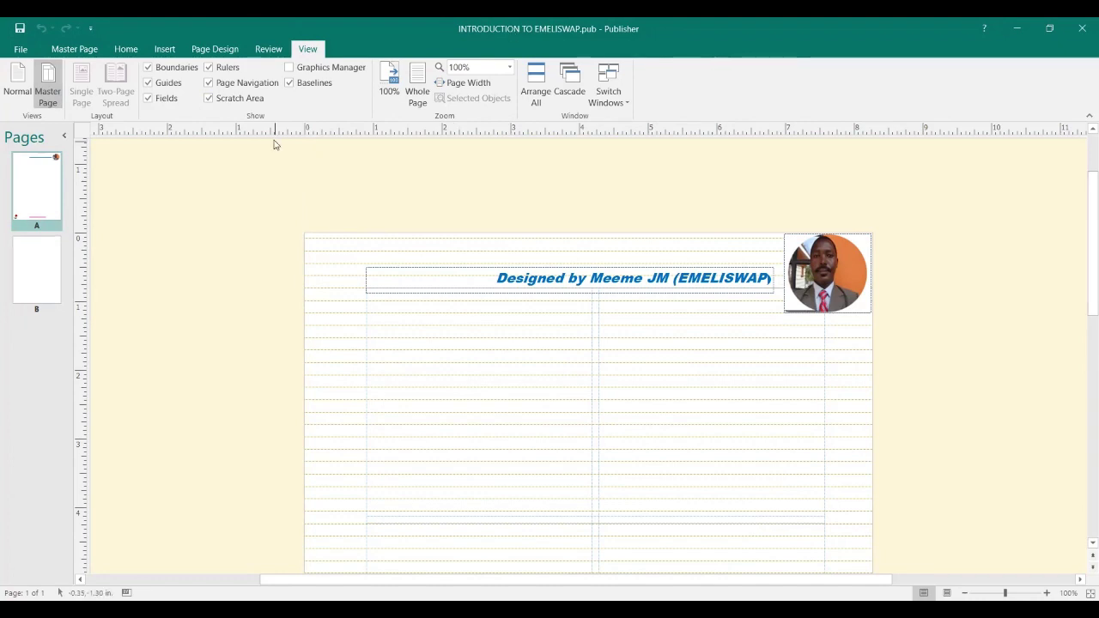
pyautogui.click(48, 95)
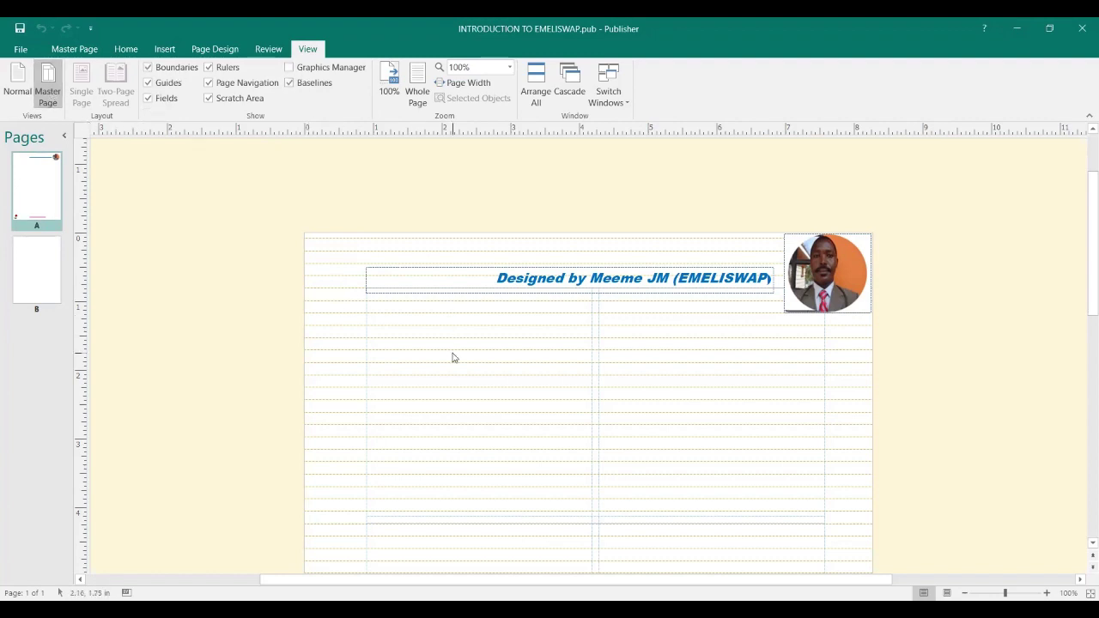
# - Close the master page view and return to the publication's normal page
pyautogui.click(82, 51)
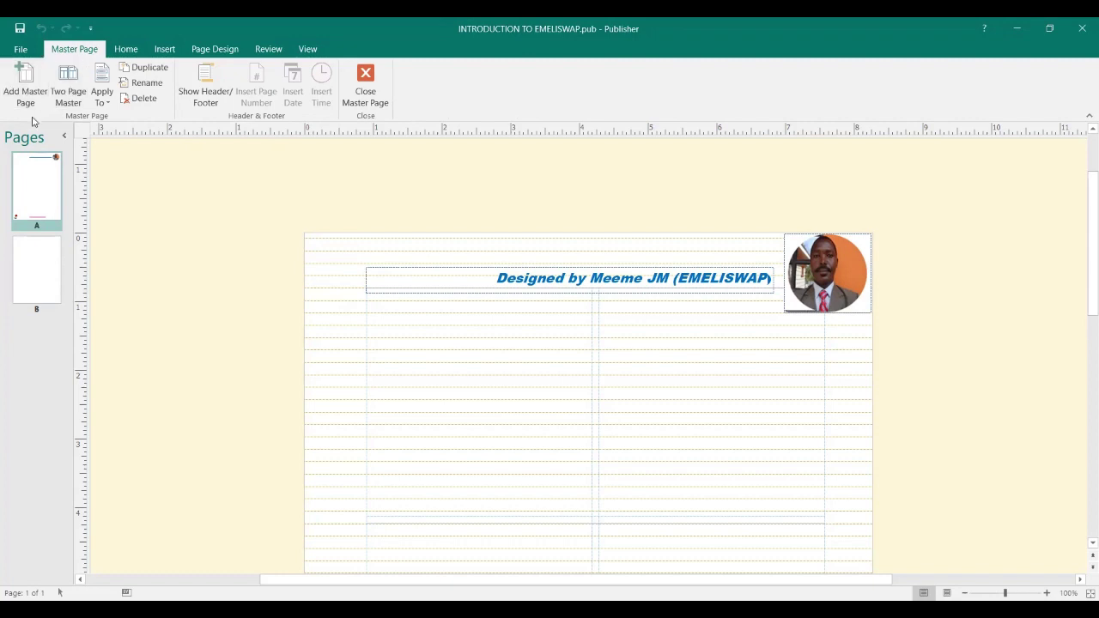
pyautogui.click(103, 97)
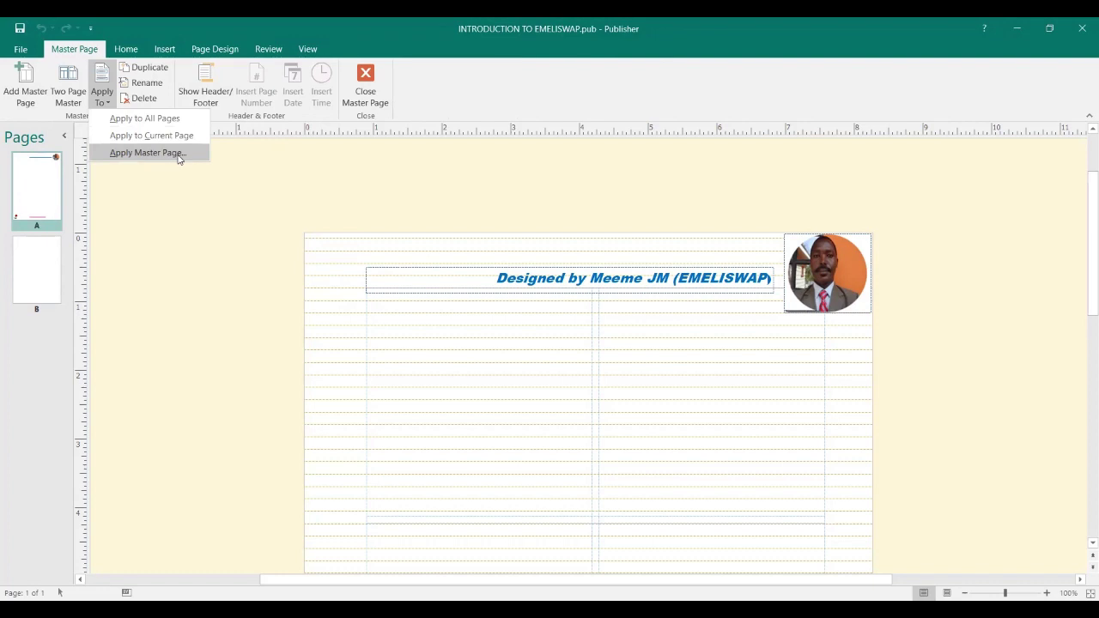
pyautogui.click(340, 198)
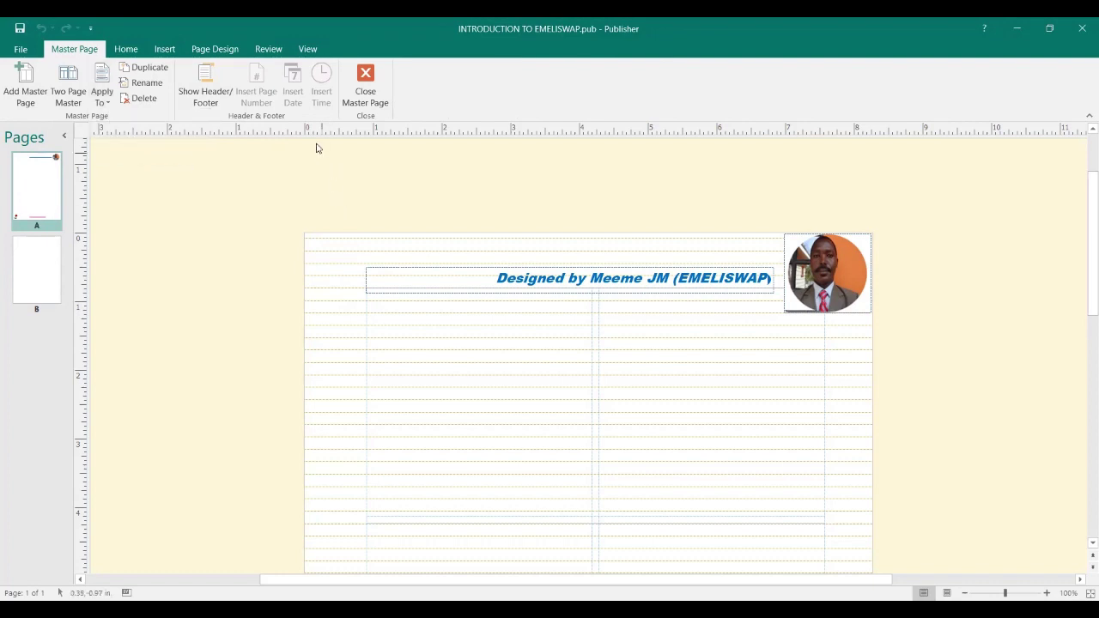
pyautogui.click(365, 104)
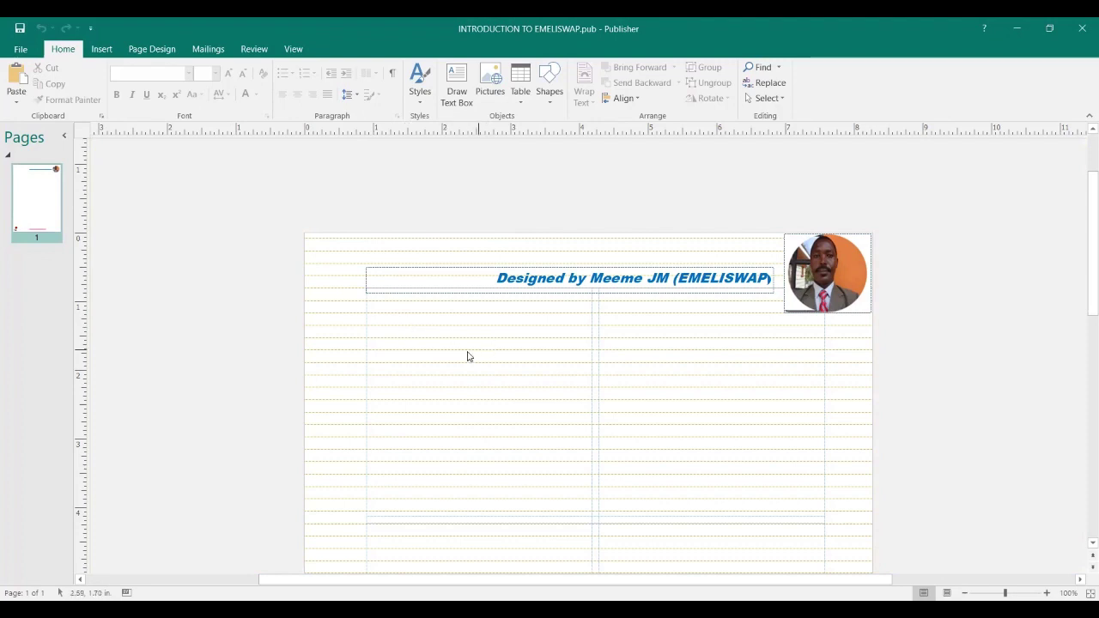
# - Examine page 1 in normal view for the header, footer sentence, page number and pictures from the master page
pyautogui.click(293, 50)
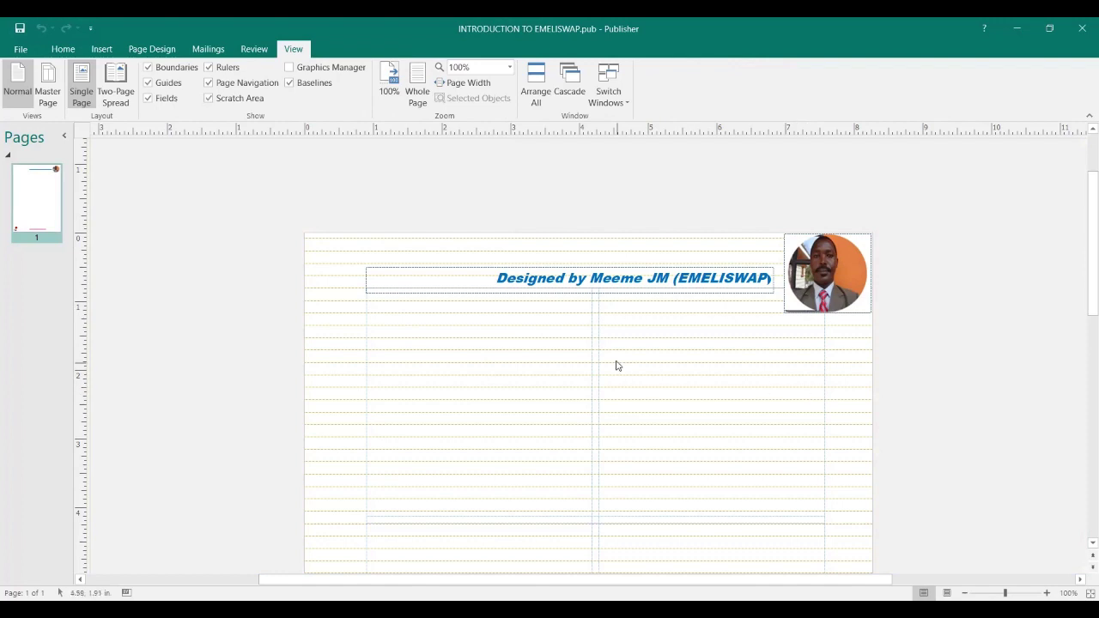
pyautogui.scroll(-6, 618, 364)
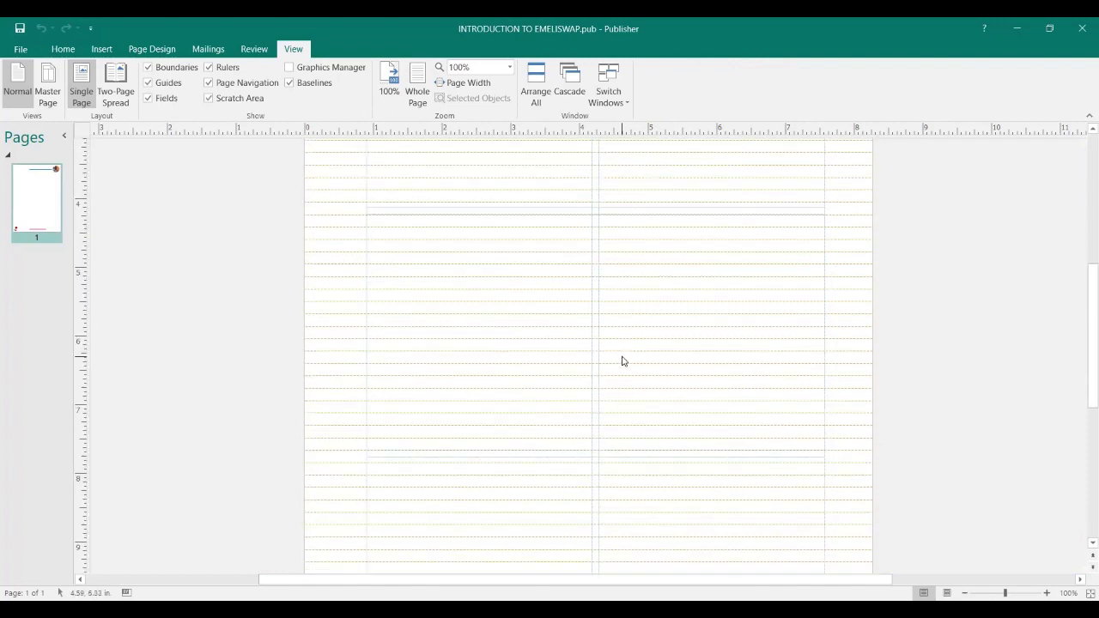
pyautogui.scroll(-4, 623, 360)
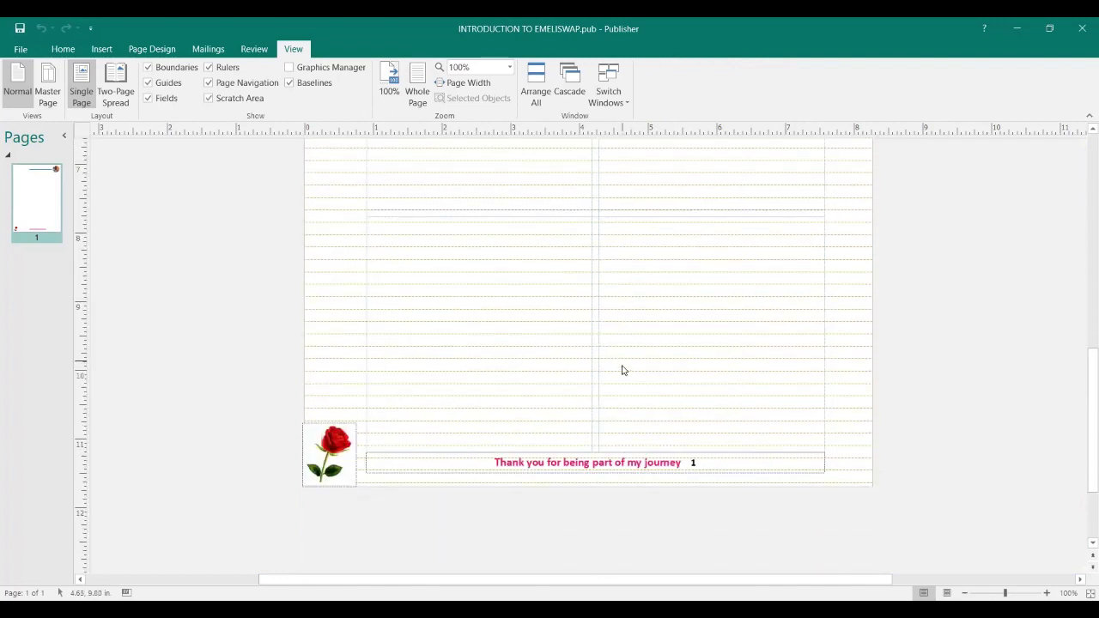
pyautogui.scroll(-1, 624, 364)
pyautogui.scroll(5, 616, 364)
pyautogui.scroll(6, 608, 364)
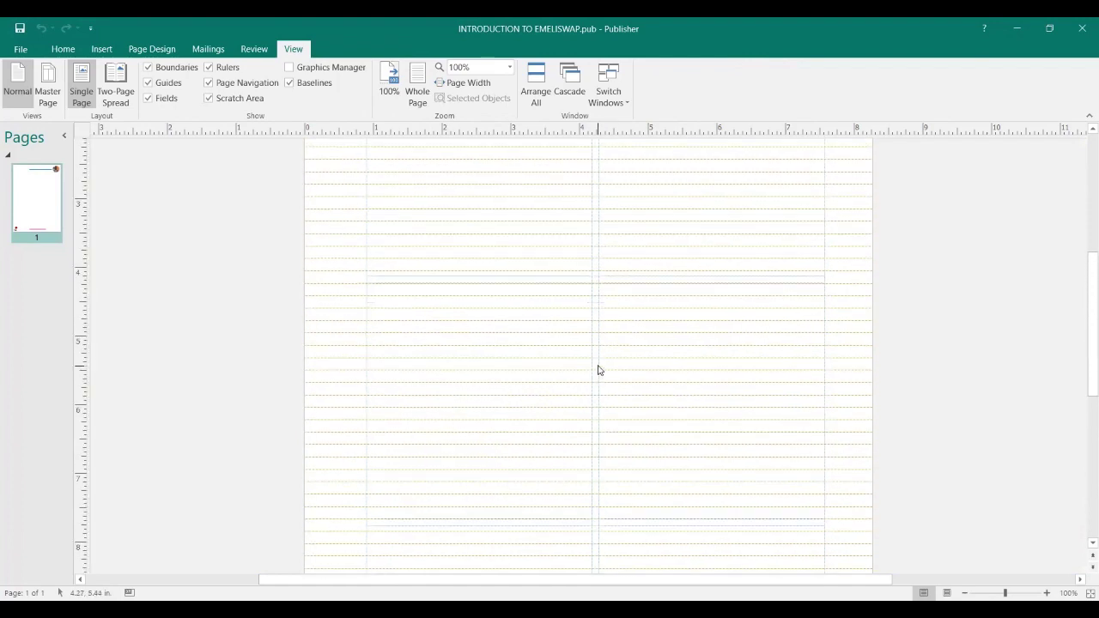
pyautogui.scroll(1, 606, 340)
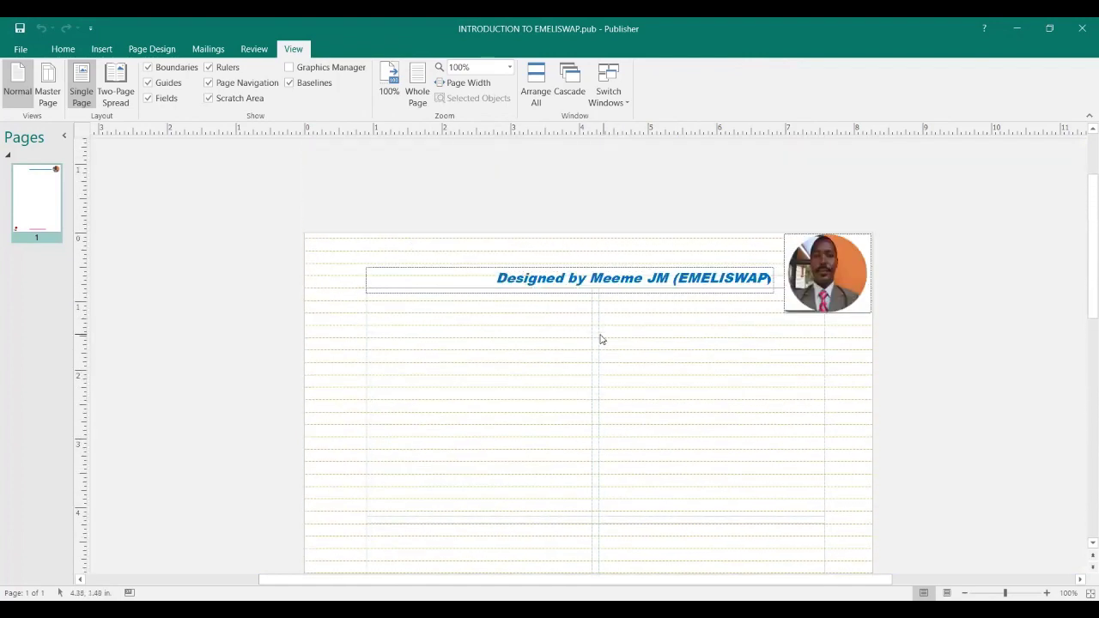
pyautogui.scroll(-1, 600, 338)
pyautogui.scroll(1, 601, 338)
pyautogui.scroll(1, 600, 338)
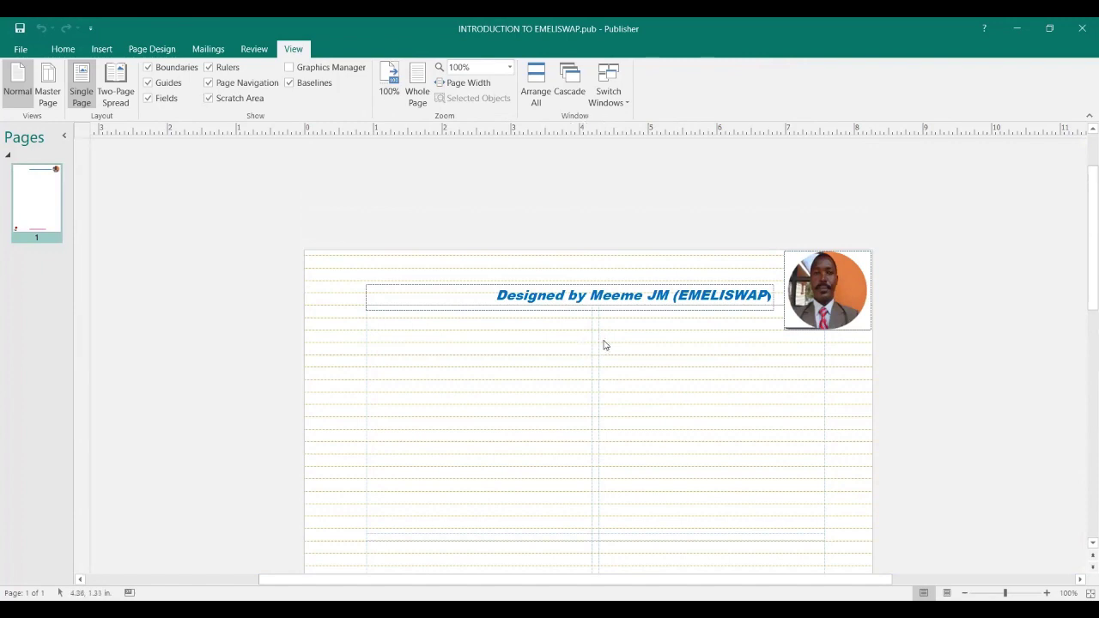
pyautogui.scroll(-4, 604, 343)
pyautogui.scroll(5, 605, 341)
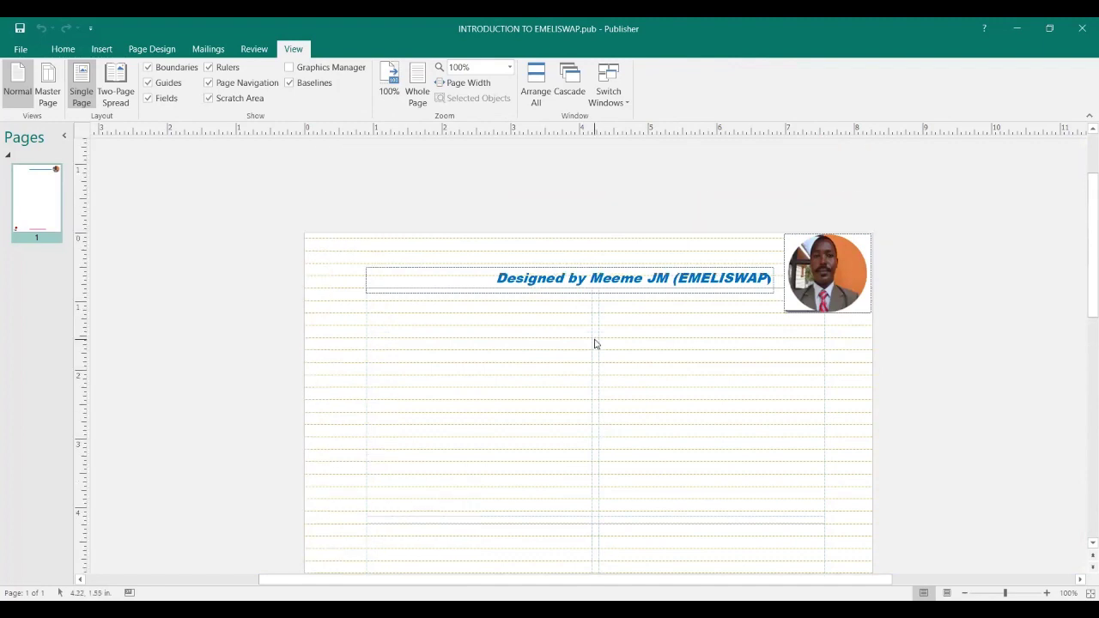
pyautogui.scroll(-2, 577, 343)
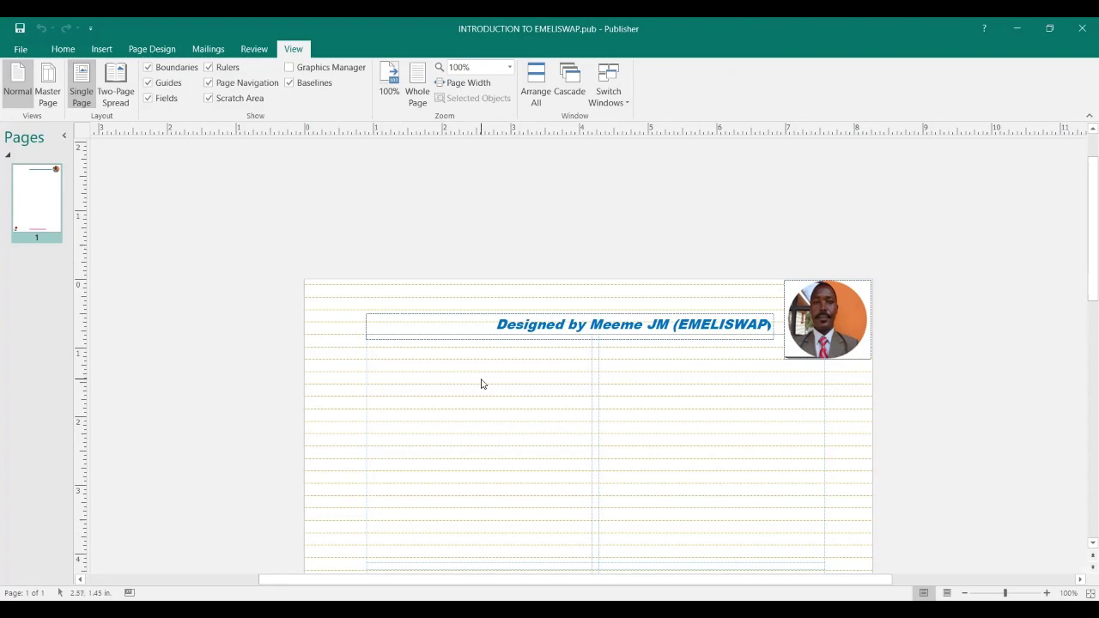
pyautogui.scroll(-1, 484, 369)
pyautogui.scroll(1, 483, 366)
# - Insert a blank page after page 1 of the publication
pyautogui.click(102, 50)
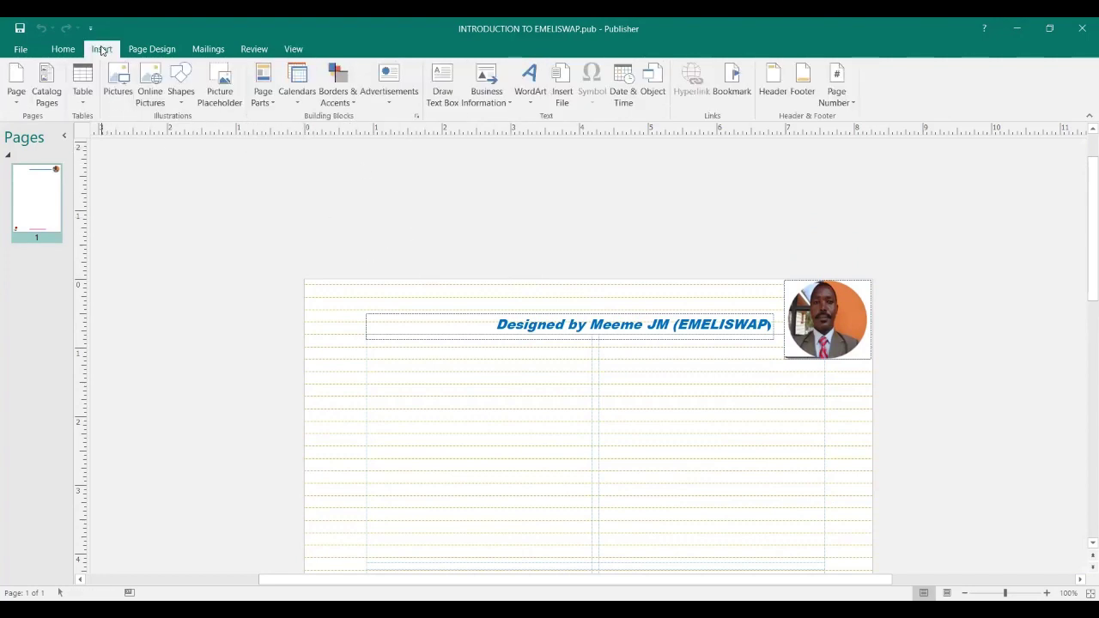
pyautogui.click(15, 104)
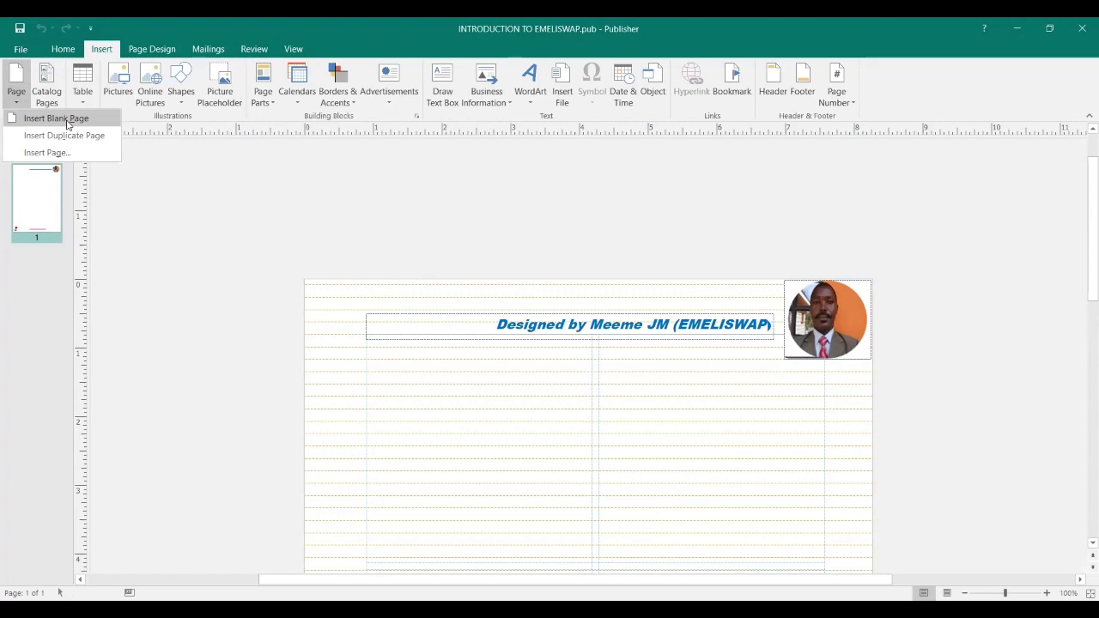
pyautogui.click(67, 123)
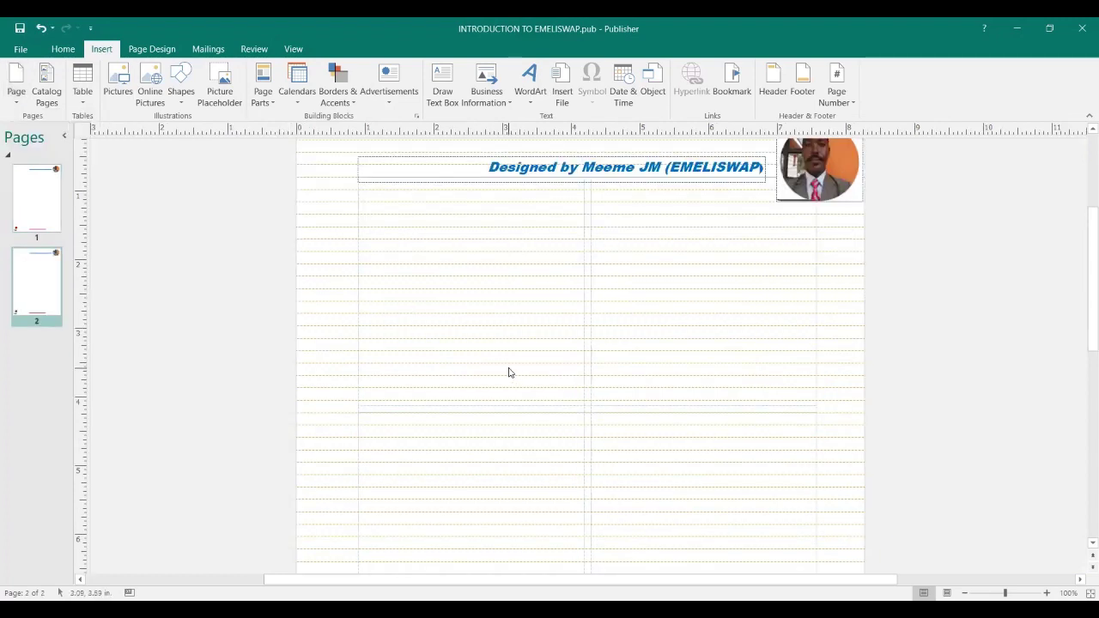
# - Examine pages 1 and 2 from header to footer for the text and pictures supplied by the master page
pyautogui.scroll(2, 509, 371)
pyautogui.scroll(2, 507, 369)
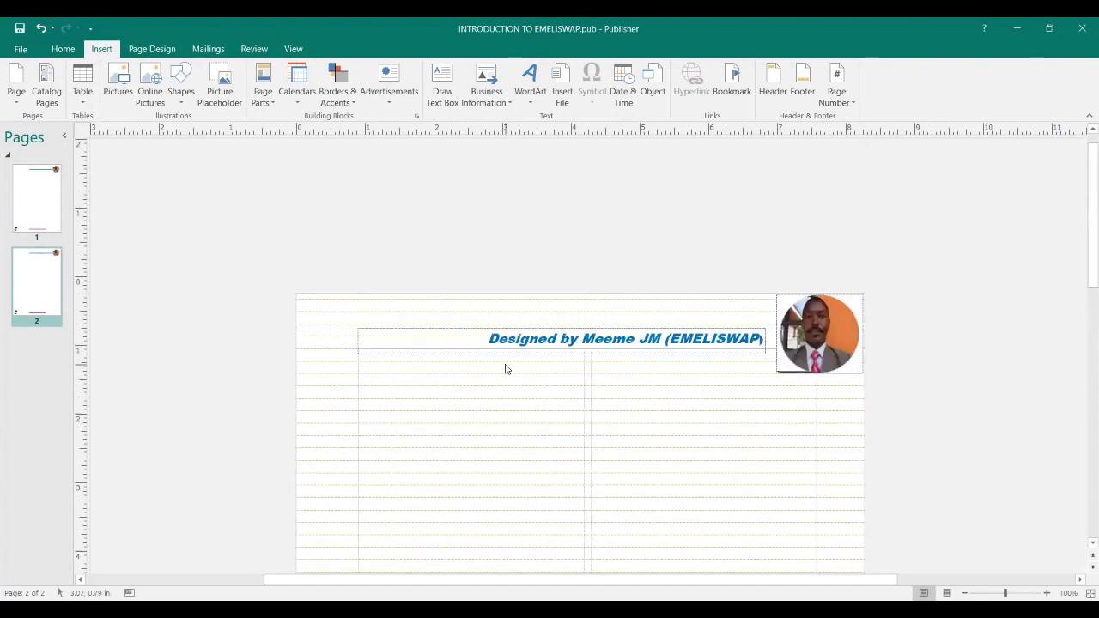
pyautogui.scroll(-2, 503, 362)
pyautogui.scroll(-1, 500, 360)
pyautogui.click(39, 199)
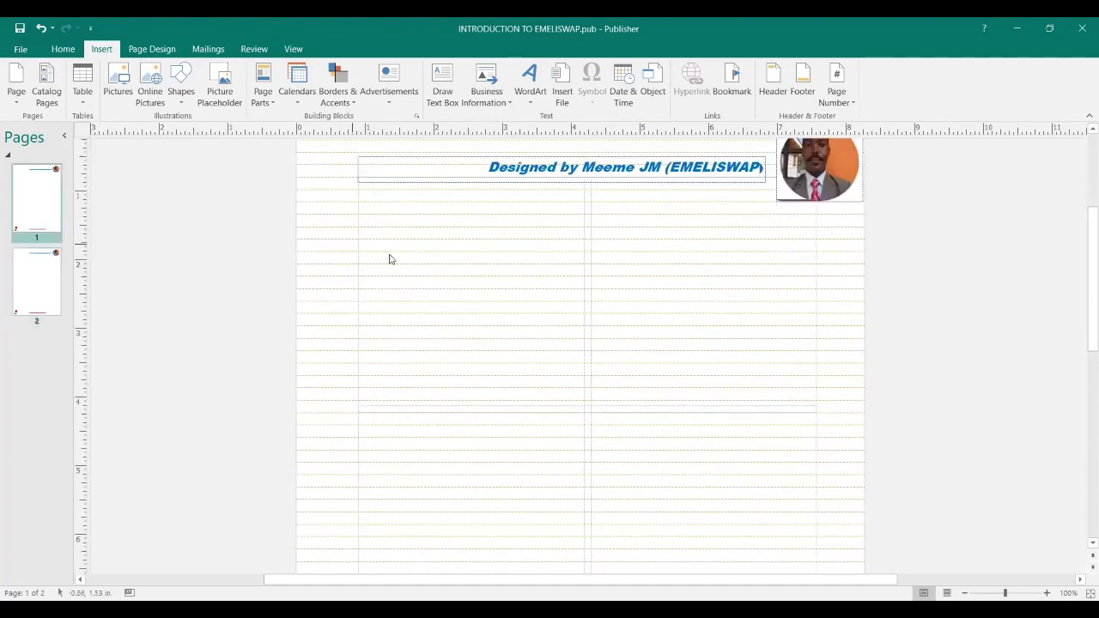
pyautogui.scroll(-8, 528, 284)
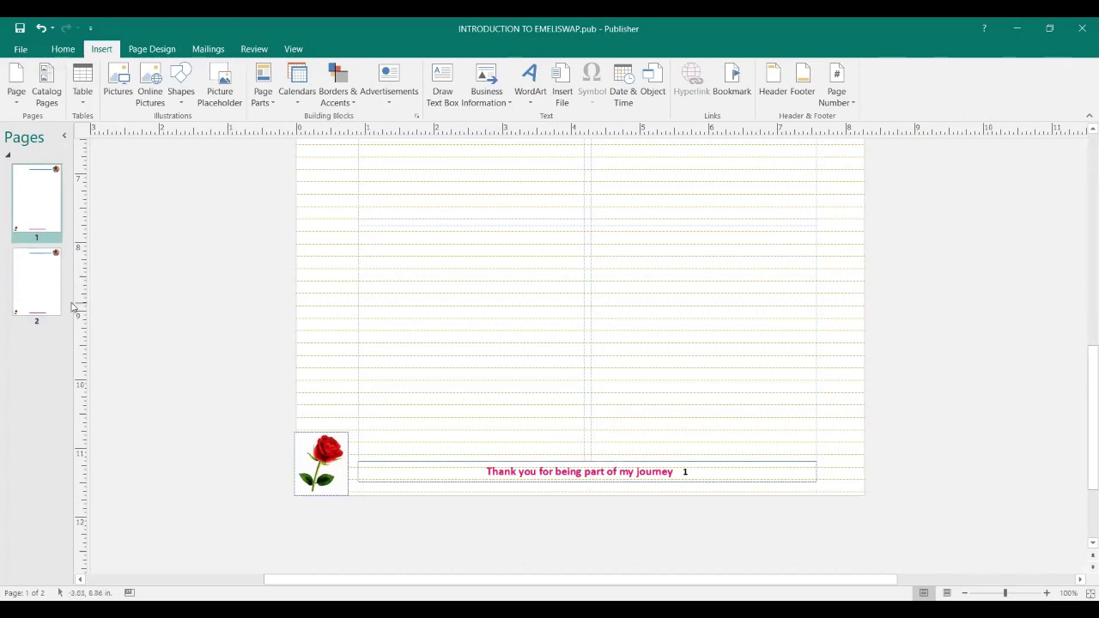
pyautogui.click(44, 291)
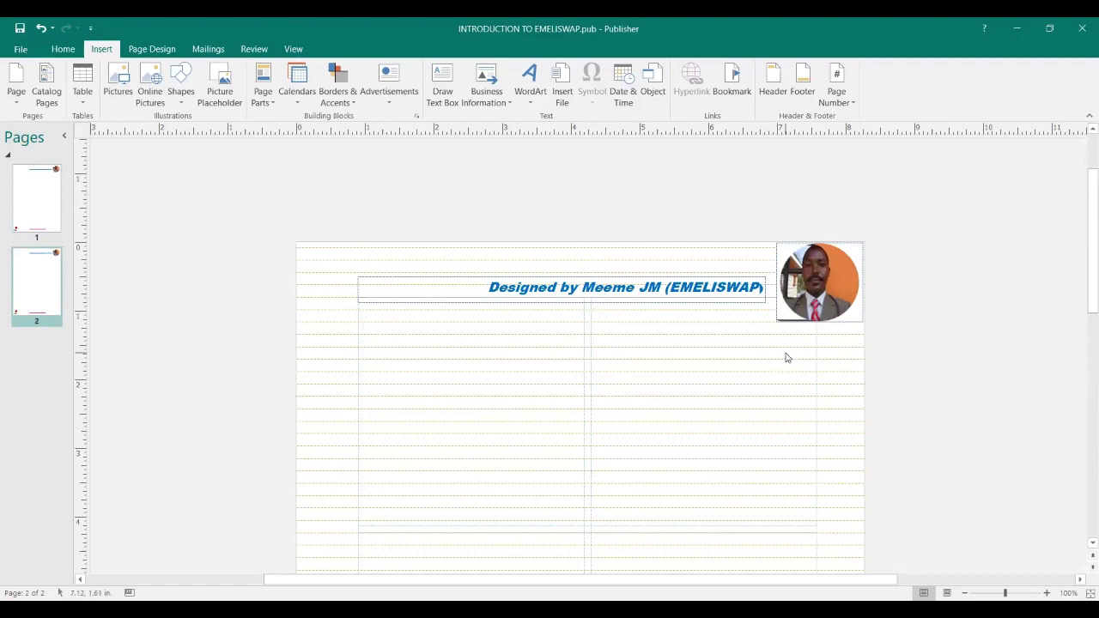
pyautogui.scroll(-2, 789, 348)
pyautogui.scroll(-10, 786, 340)
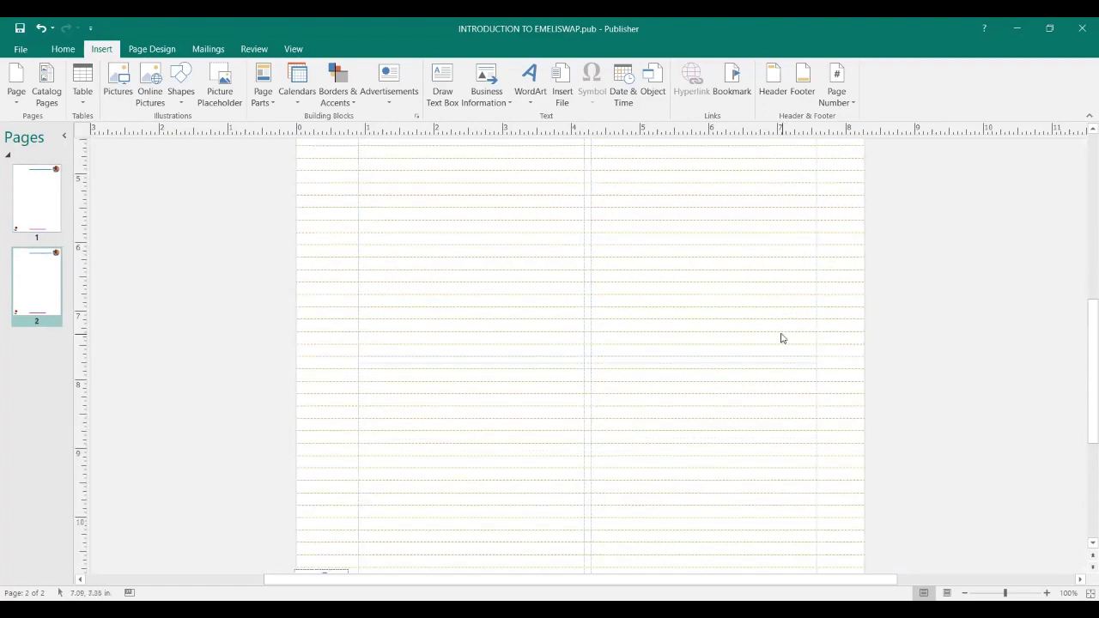
pyautogui.scroll(5, 777, 335)
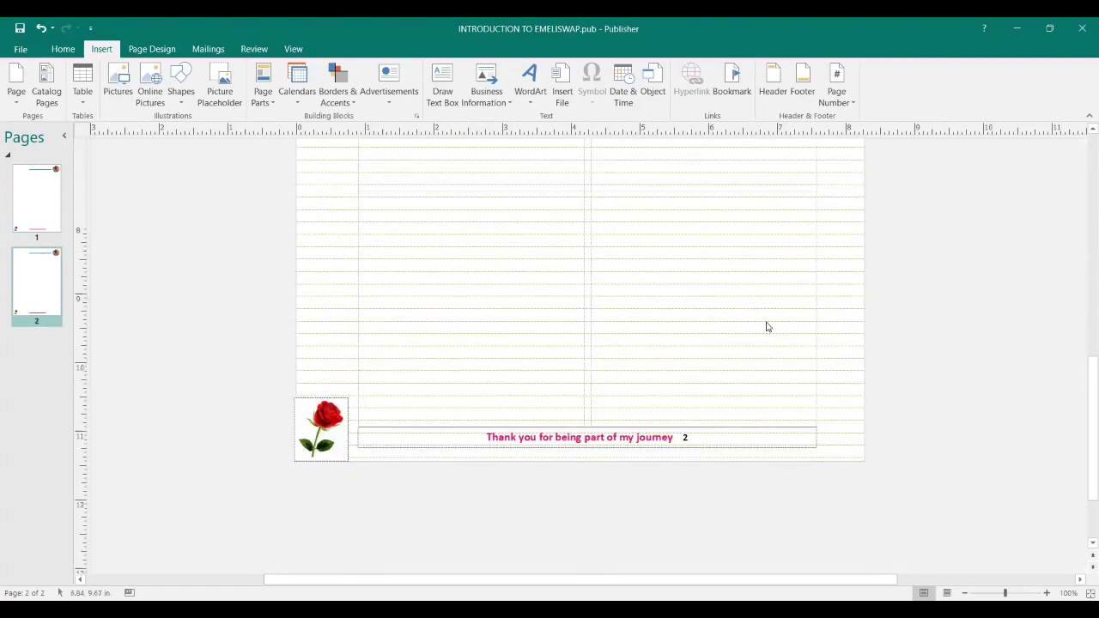
pyautogui.scroll(8, 734, 328)
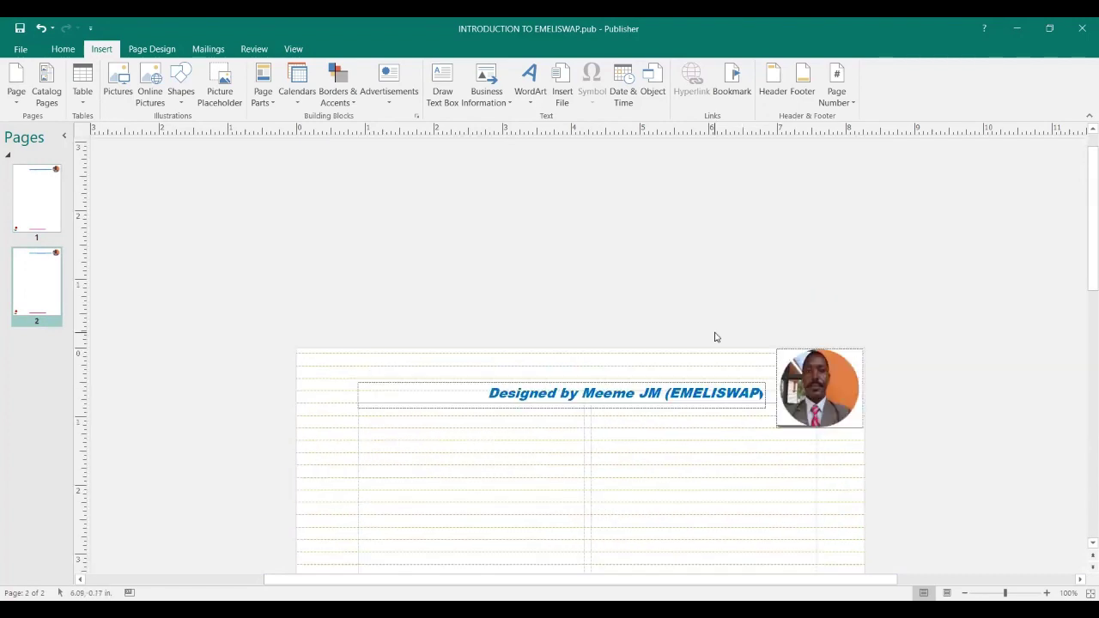
# - Compare the page numbers at the end of the footers on pages 1 and 2, finishing at page 2's header
pyautogui.click(27, 199)
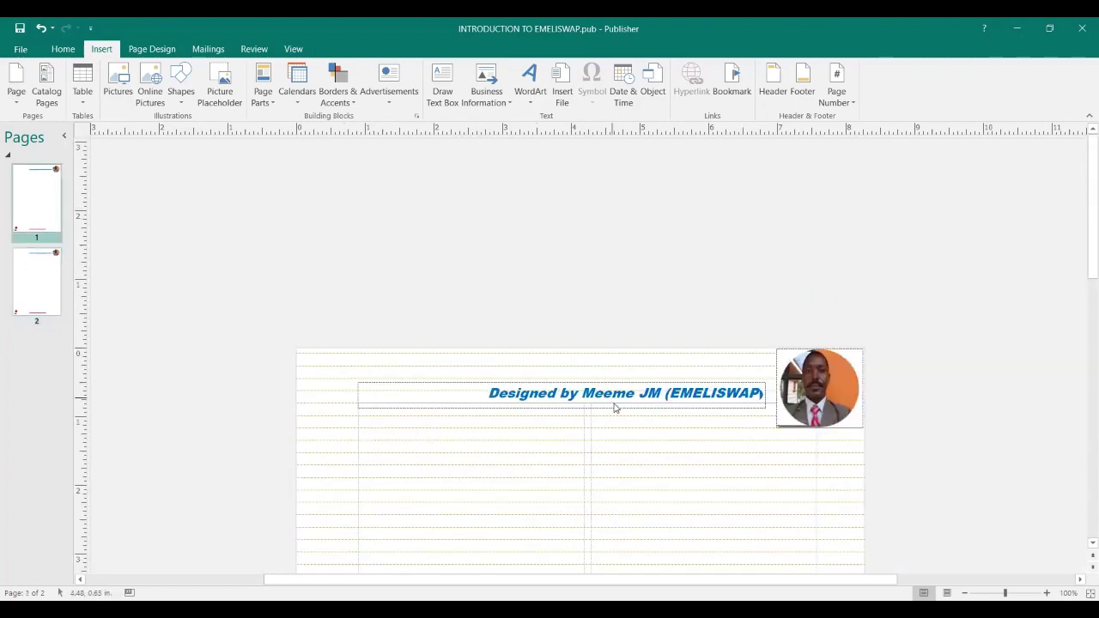
pyautogui.scroll(-8, 621, 407)
pyautogui.scroll(-8, 622, 407)
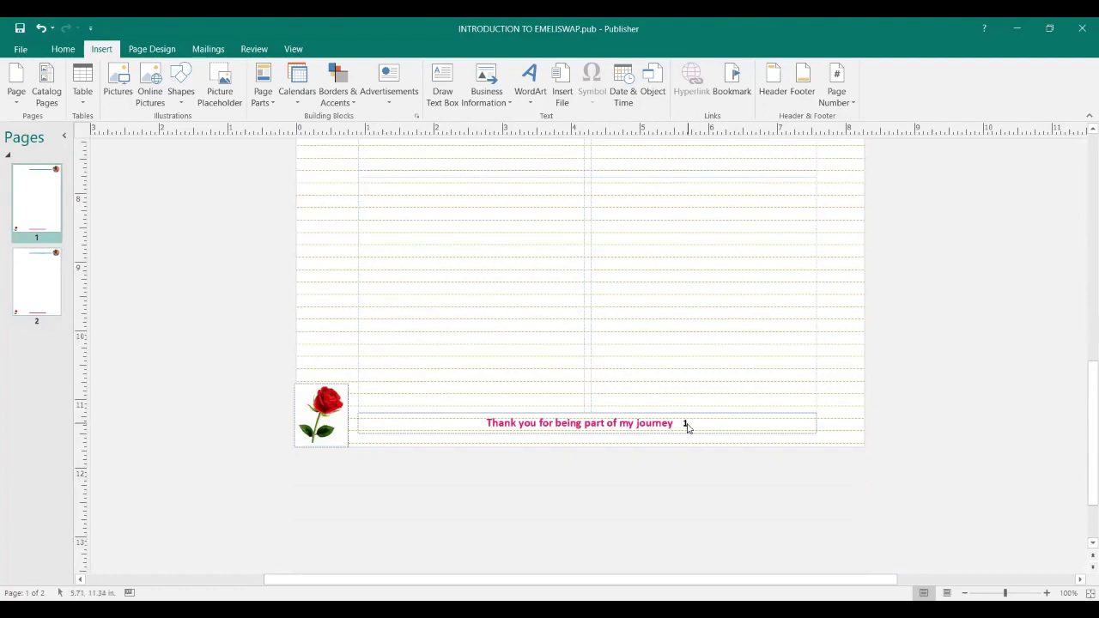
pyautogui.click(35, 284)
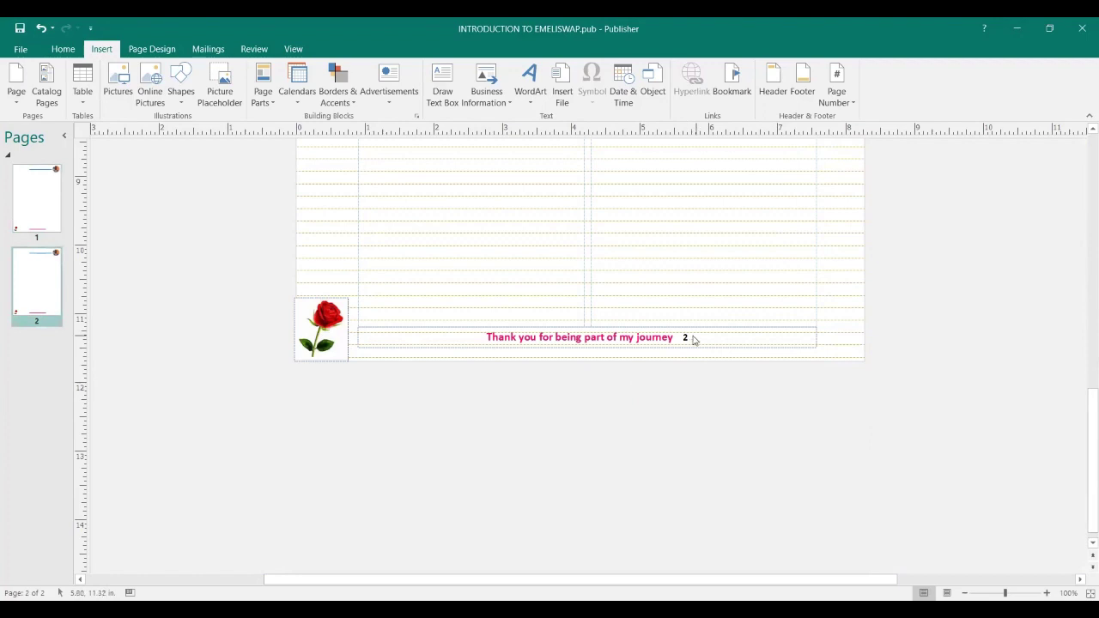
pyautogui.scroll(5, 695, 336)
pyautogui.scroll(13, 706, 332)
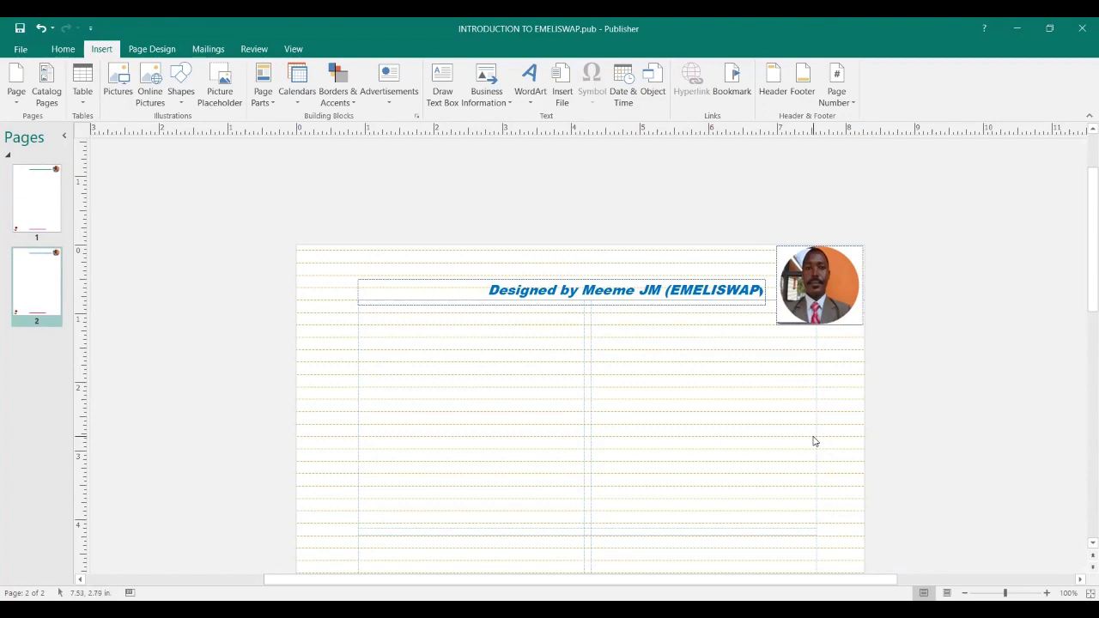
pyautogui.click(447, 94)
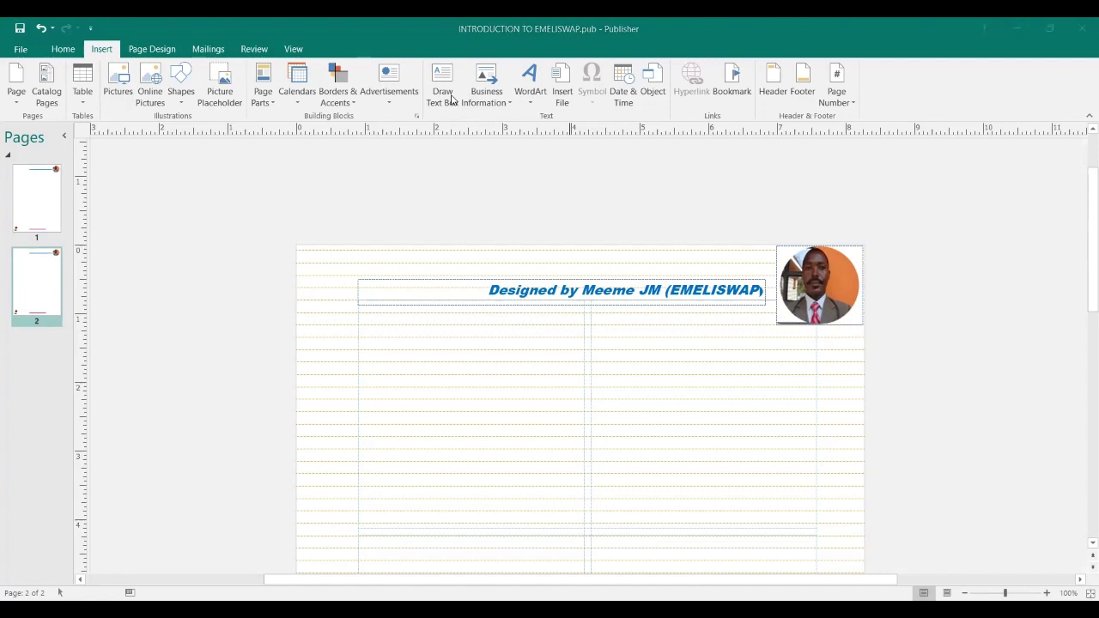
pyautogui.hotkey('alt', 'Tab')
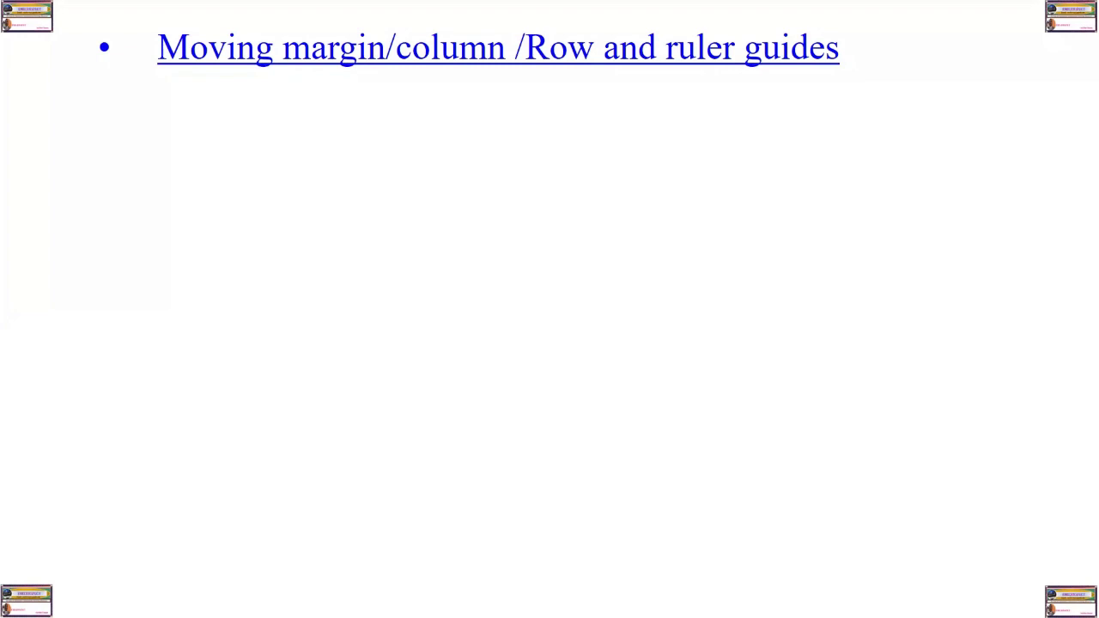
pyautogui.click(743, 225)
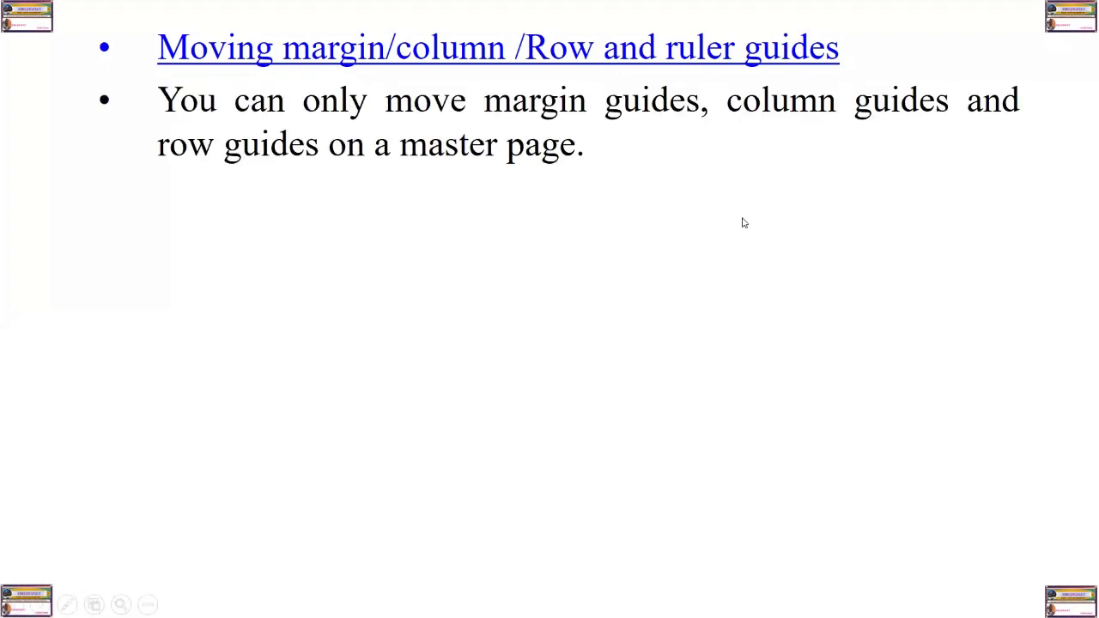
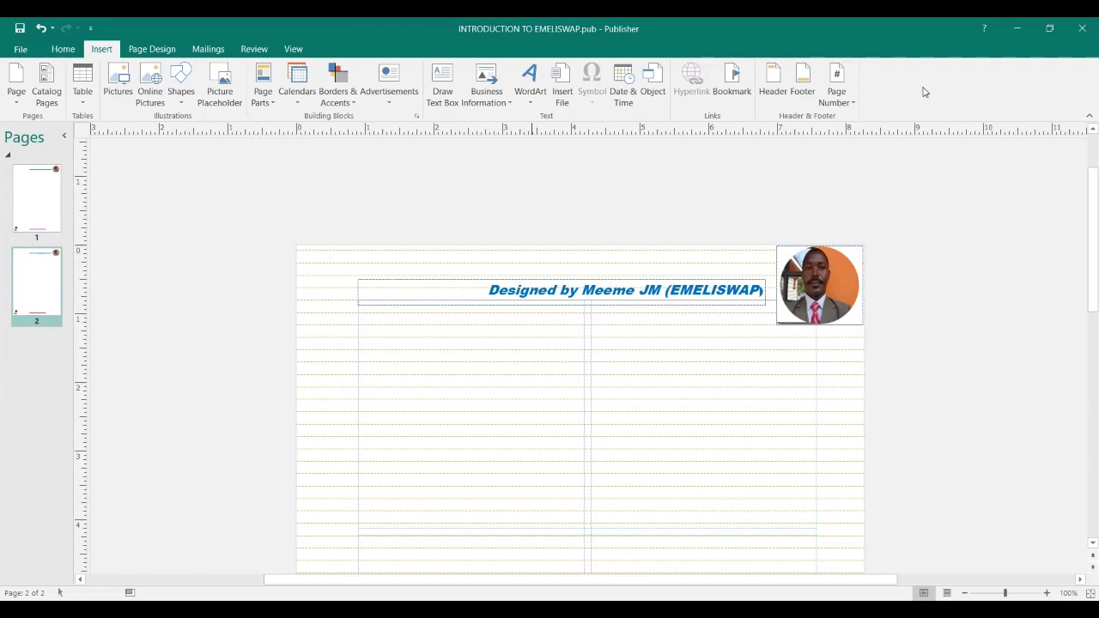
# - Open the master page view and display master page B, checking its empty layout
pyautogui.click(292, 50)
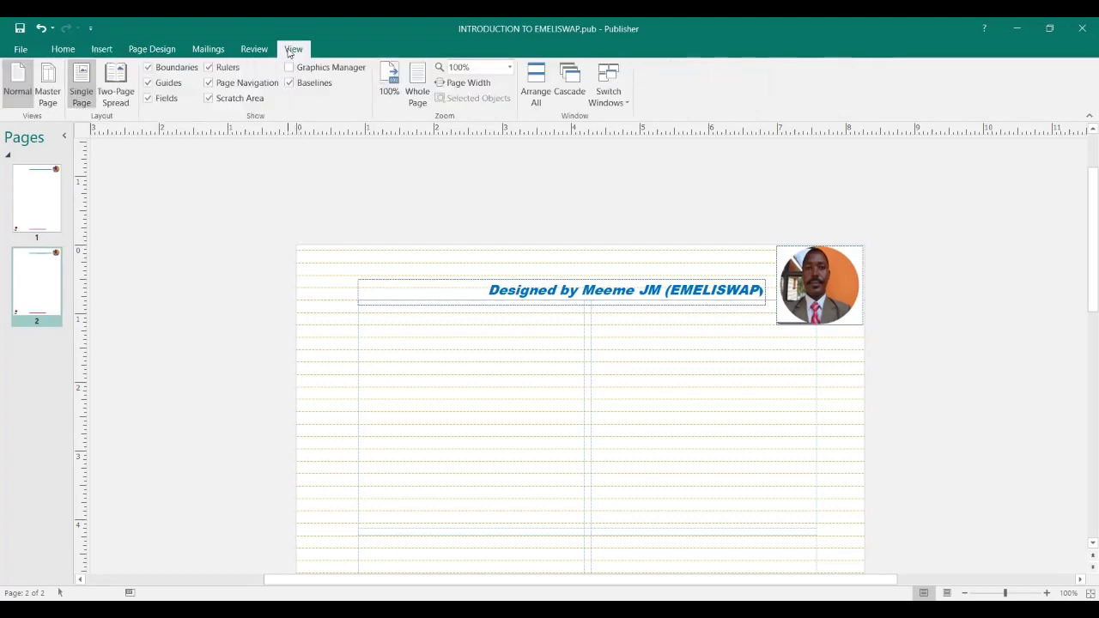
pyautogui.click(48, 96)
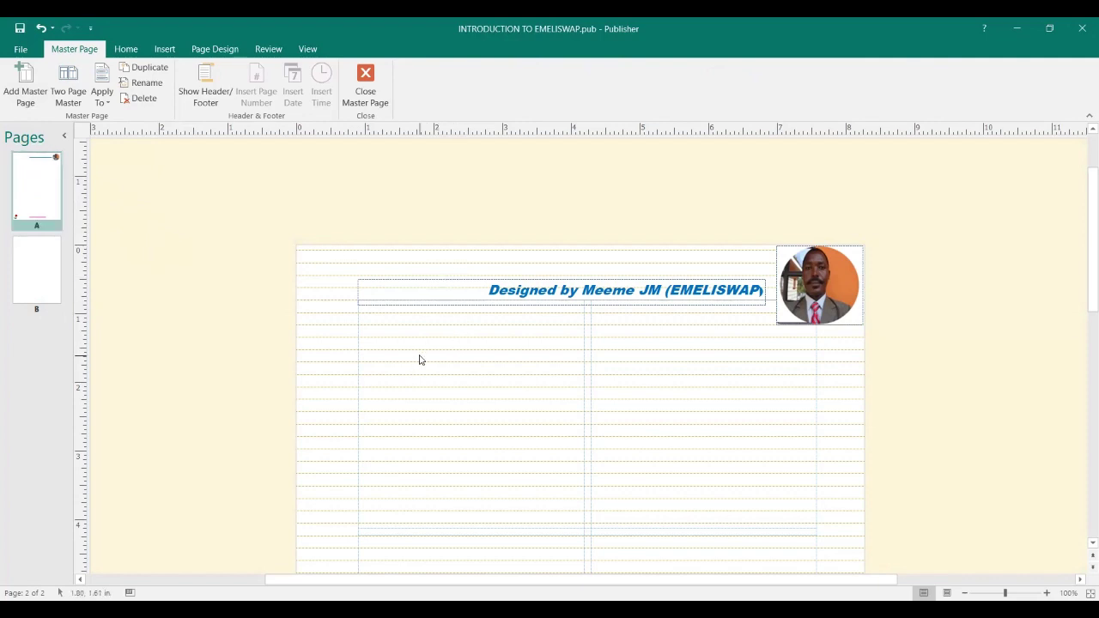
pyautogui.click(45, 267)
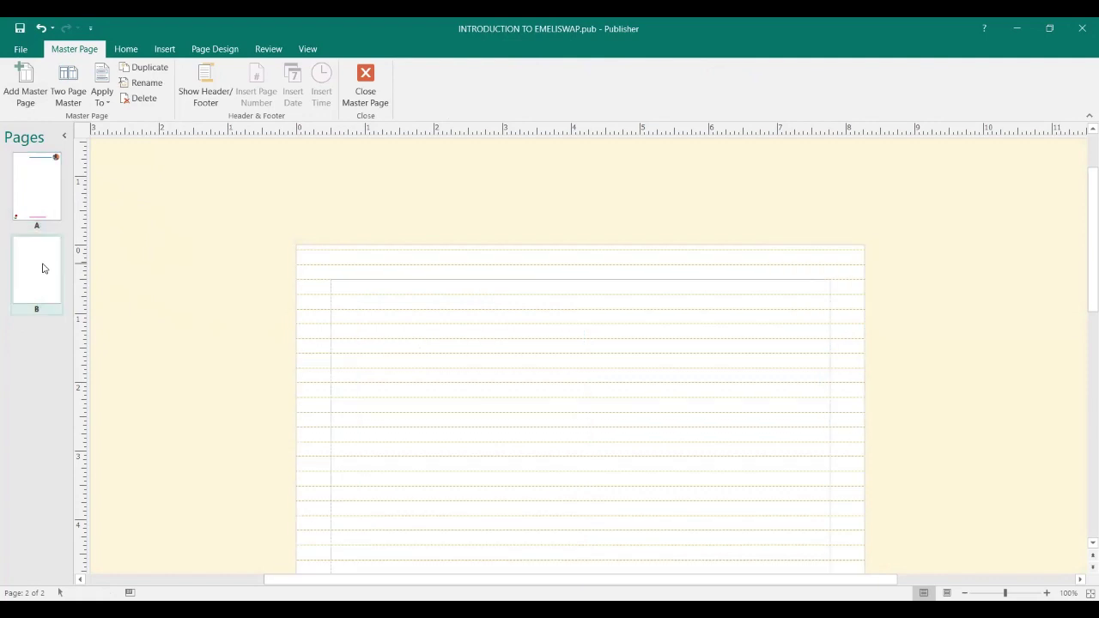
pyautogui.scroll(-5, 564, 272)
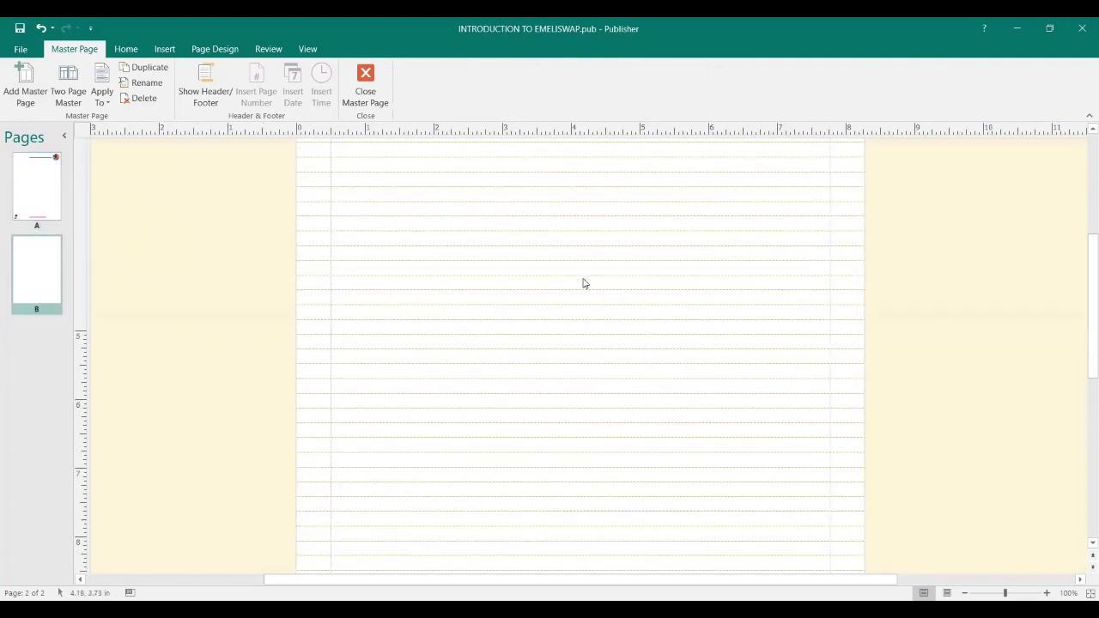
pyautogui.scroll(4, 567, 288)
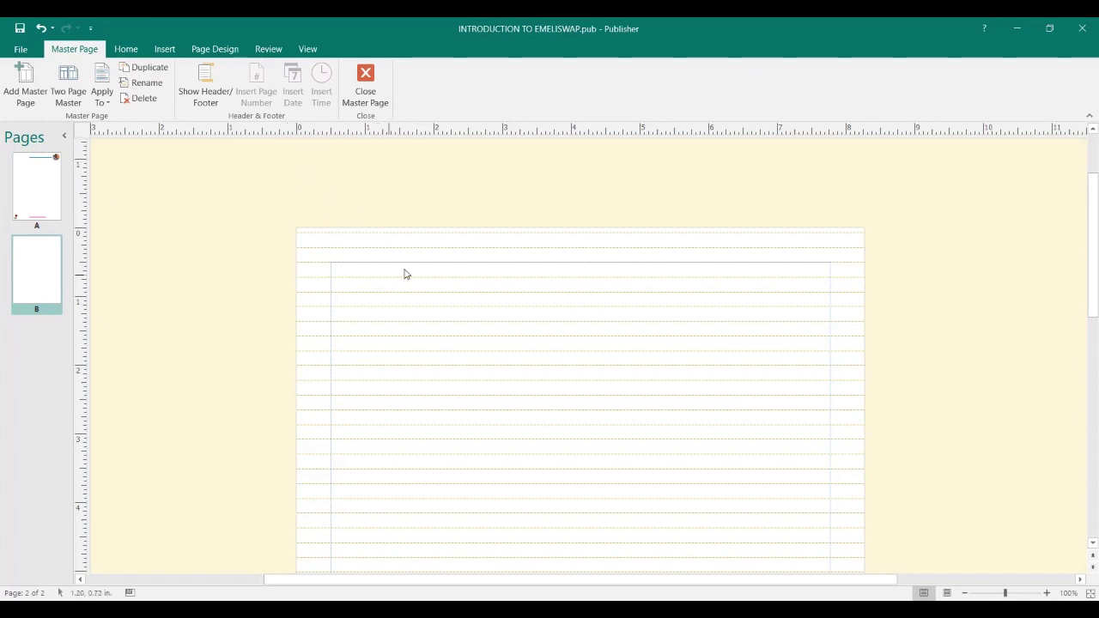
# - Turn the baselines and the guides off and back on in master page B
pyautogui.click(307, 49)
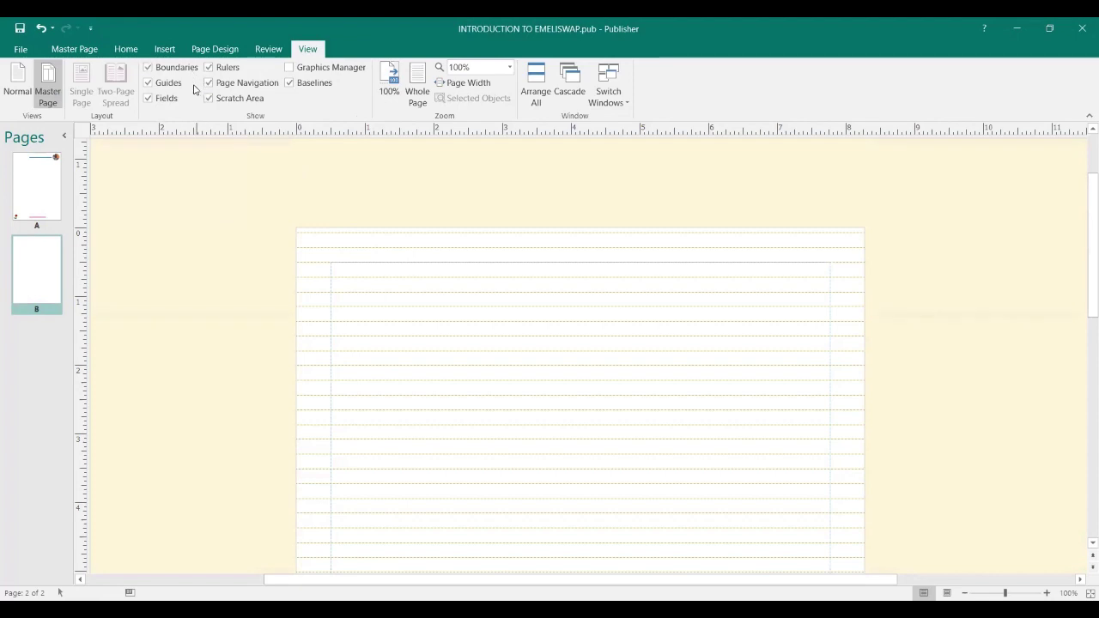
pyautogui.click(289, 83)
pyautogui.click(288, 83)
pyautogui.click(148, 83)
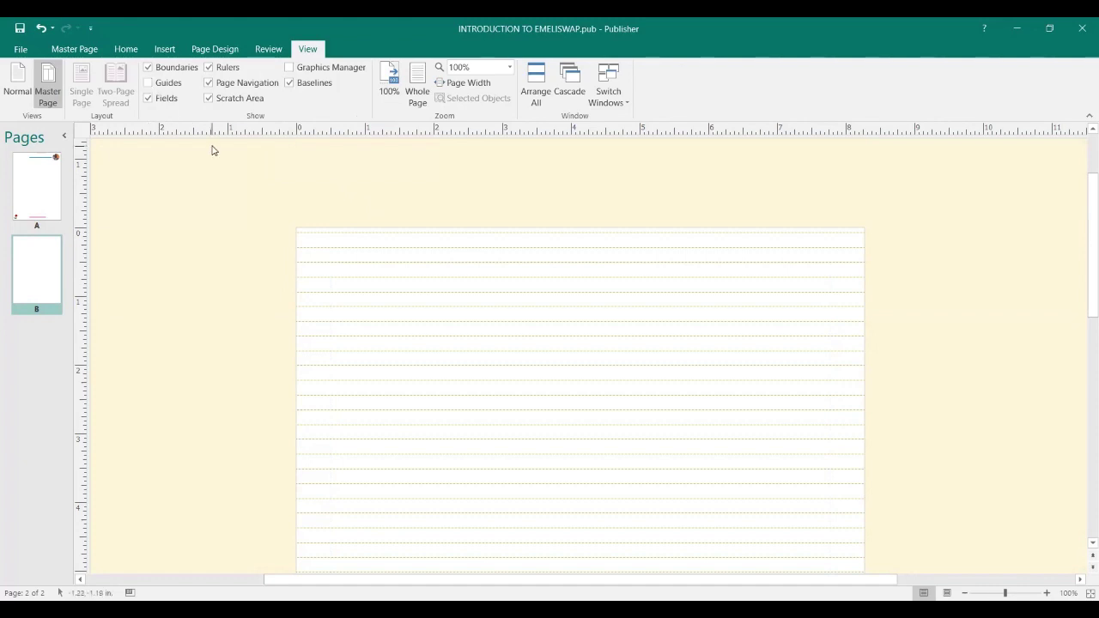
pyautogui.click(148, 84)
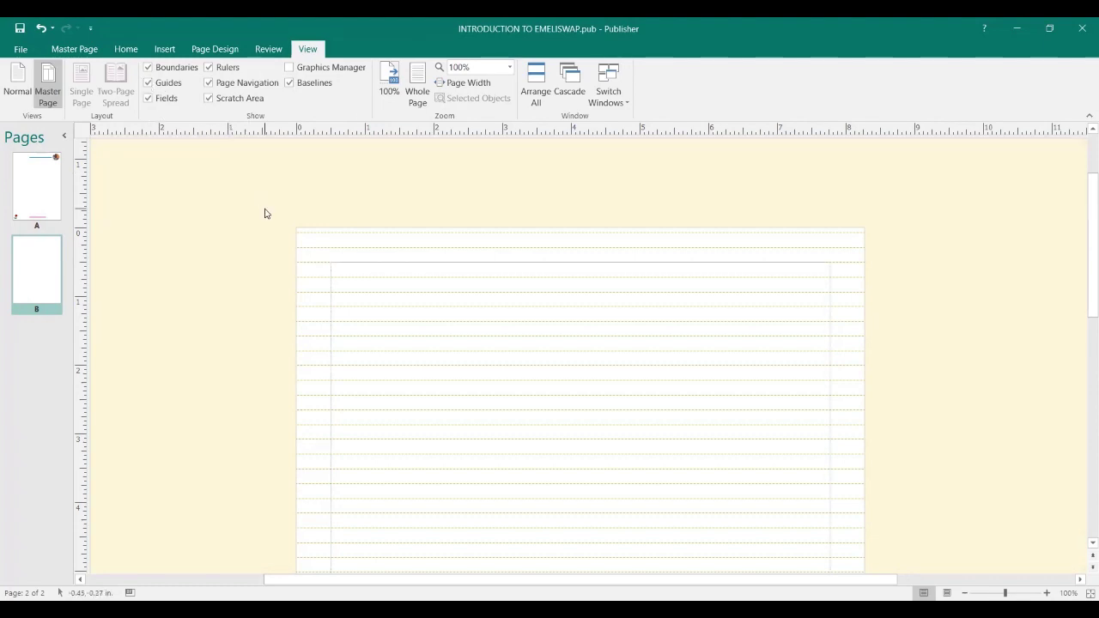
# - Move master page B's top margin guide down to about 1 in from the page's upper edge
pyautogui.click(520, 262)
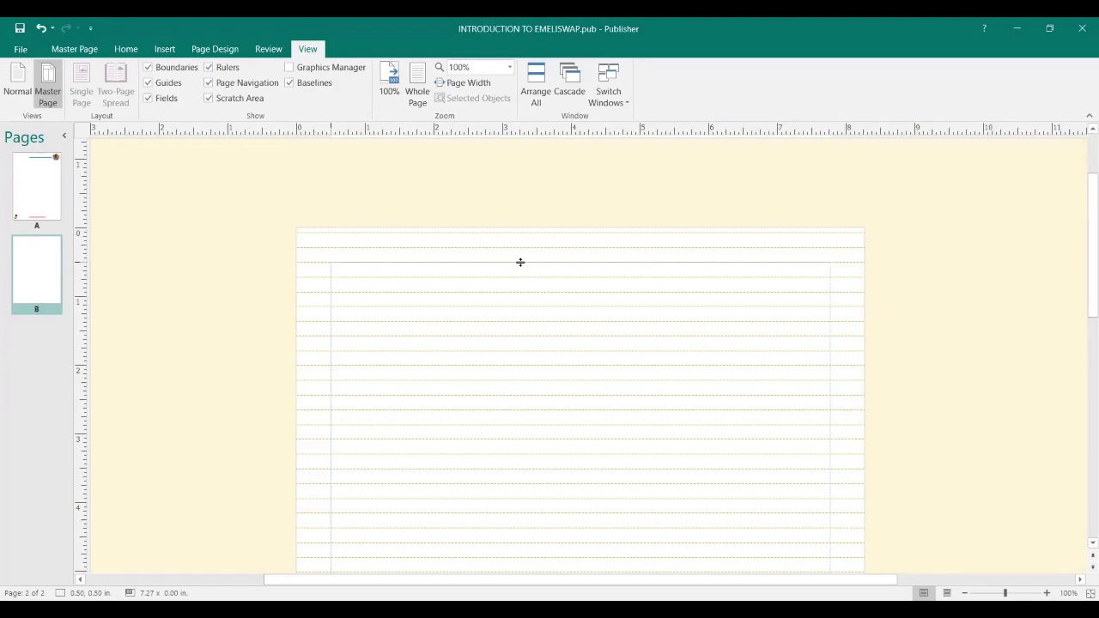
pyautogui.moveTo(520, 262); pyautogui.dragTo(519, 297)
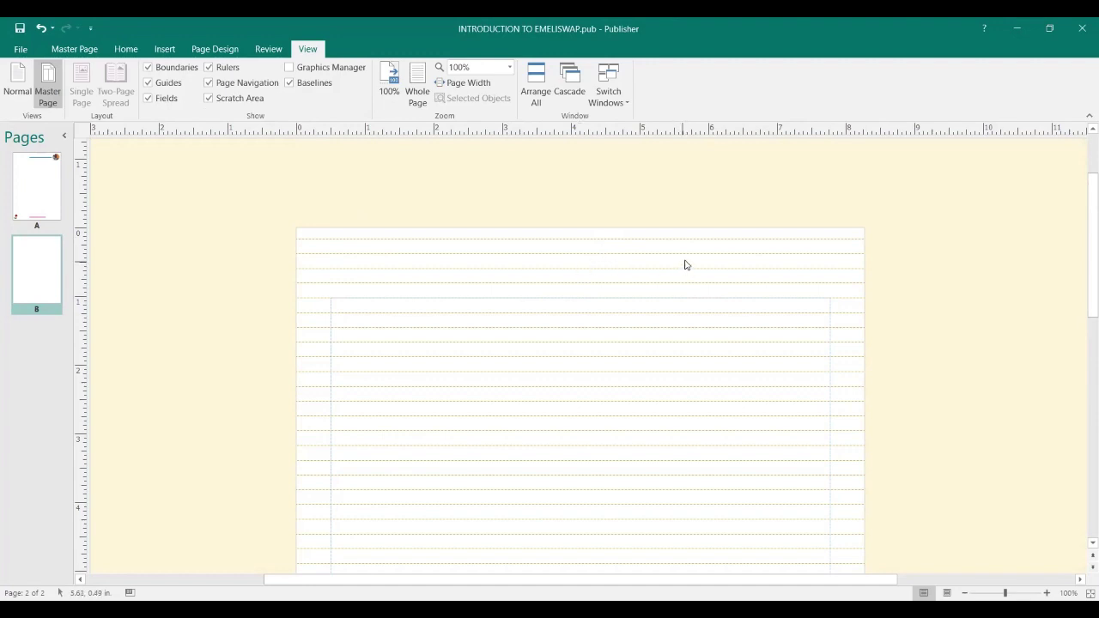
# - Move master page B's side margin guides inward, the right one to about 7 in and the left one to about 1 in on the horizontal ruler
pyautogui.scroll(-3, 684, 263)
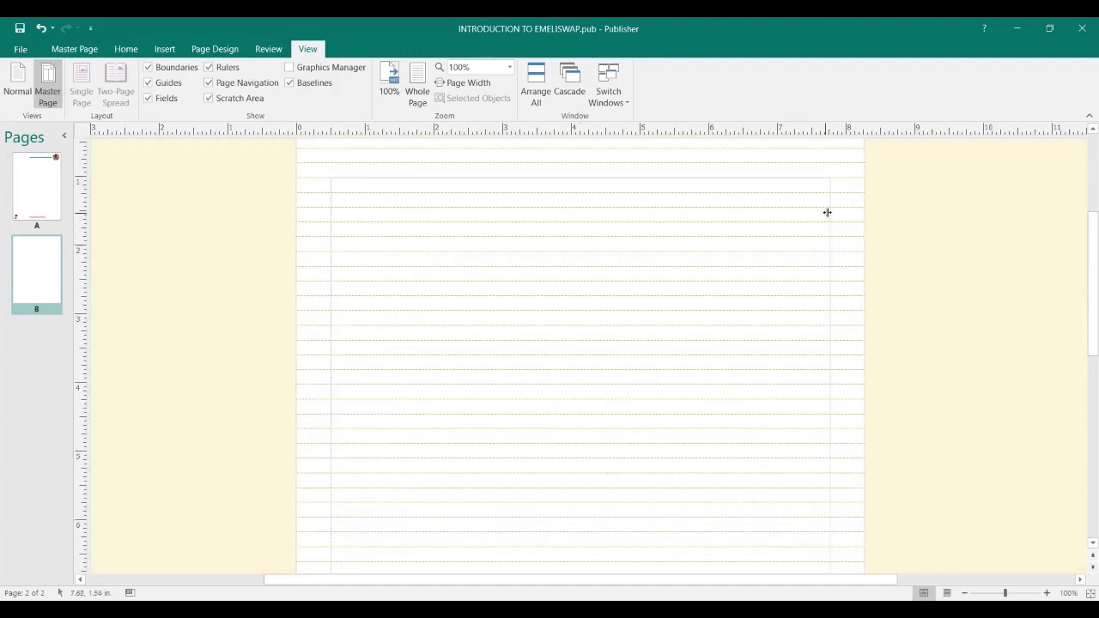
pyautogui.scroll(-1, 852, 242)
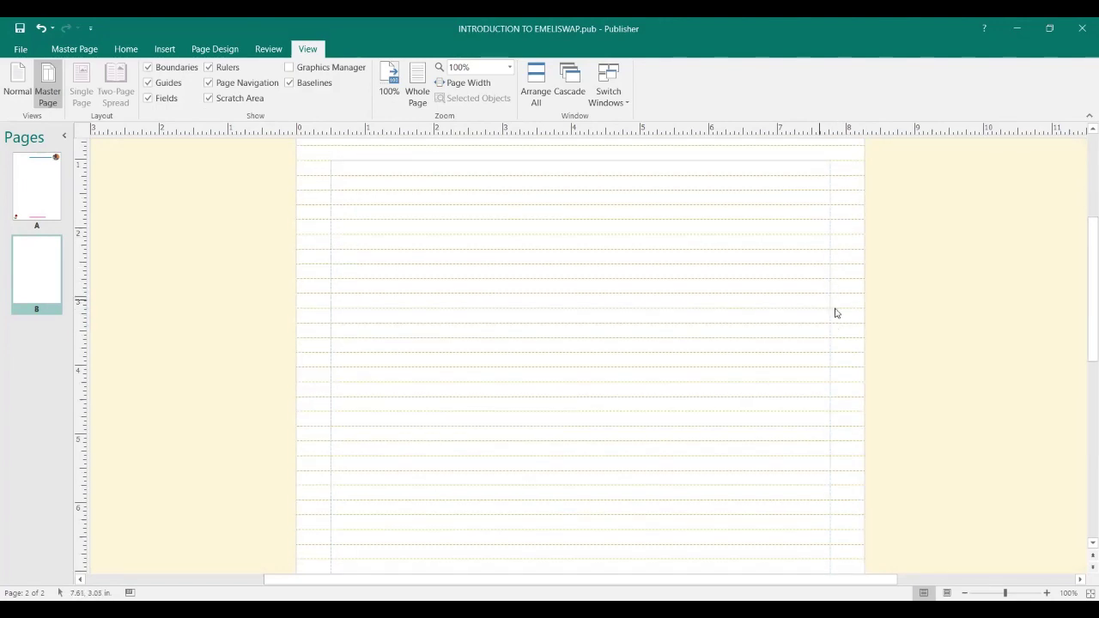
pyautogui.click(829, 342)
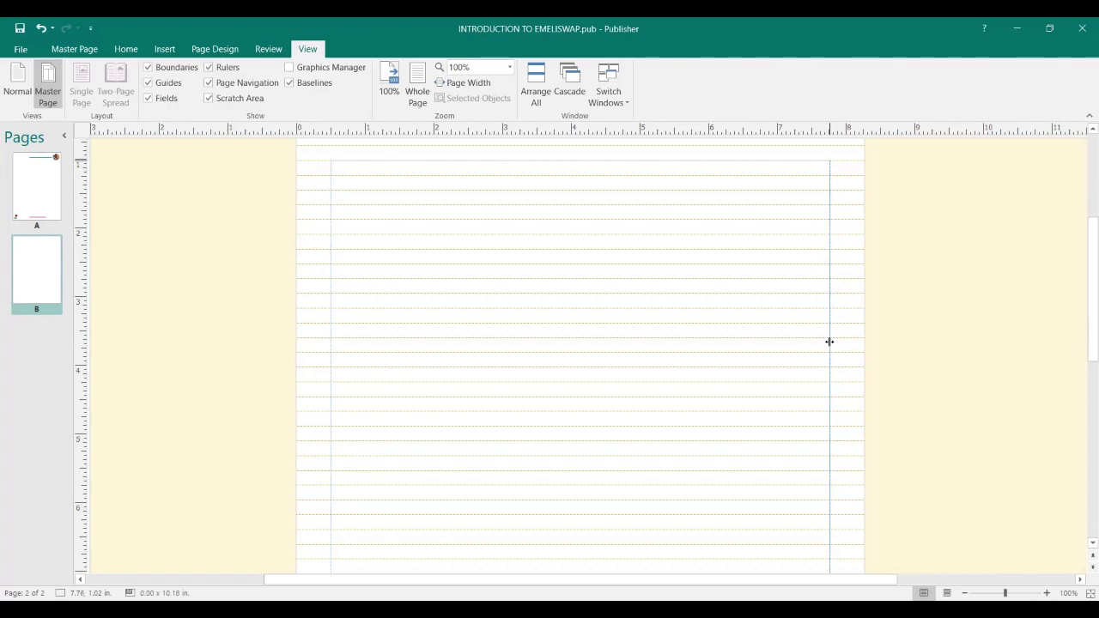
pyautogui.moveTo(829, 341); pyautogui.dragTo(778, 349)
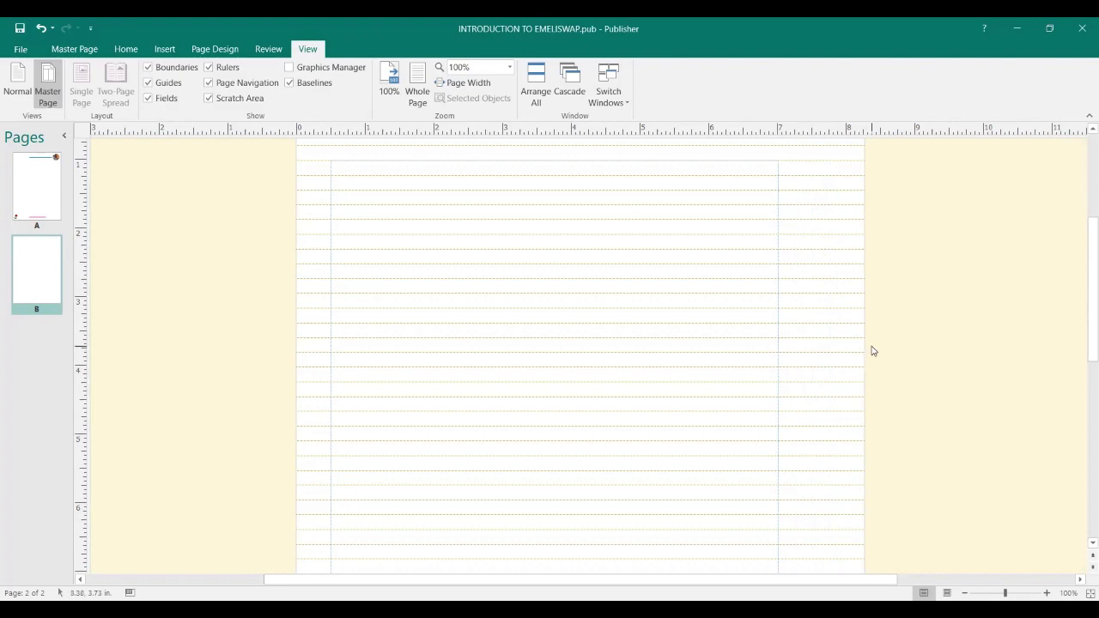
pyautogui.click(330, 300)
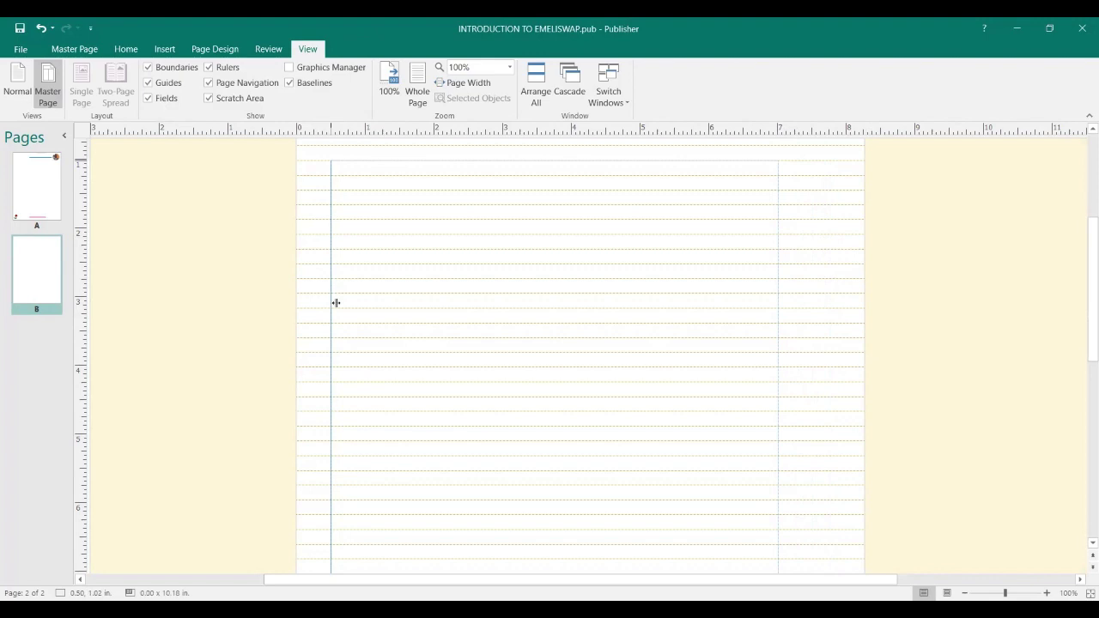
pyautogui.moveTo(334, 301); pyautogui.dragTo(364, 306)
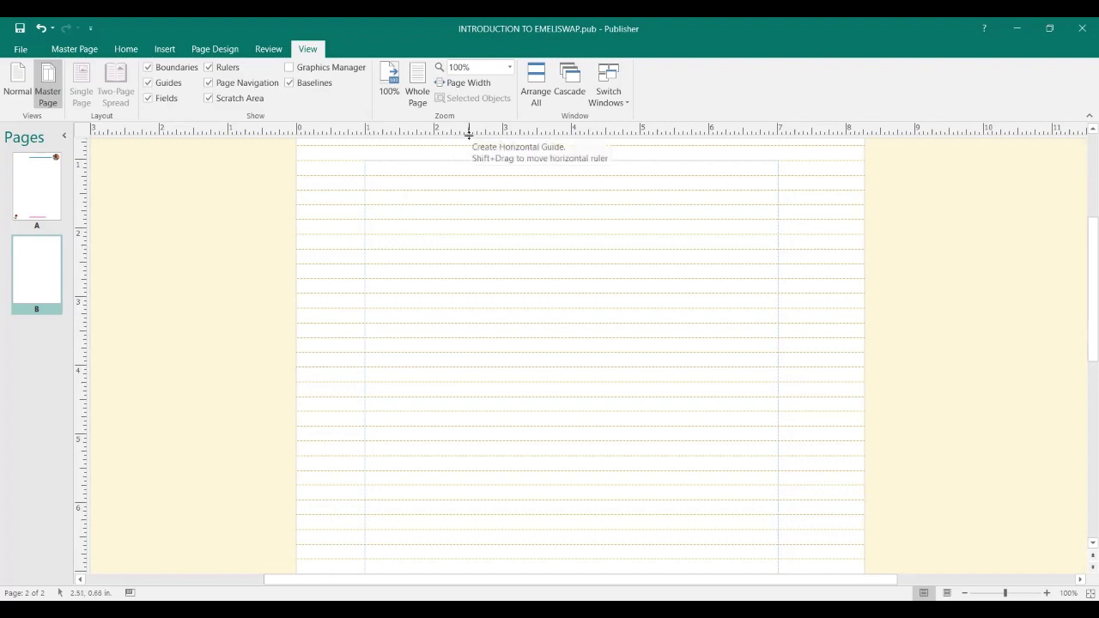
# - Create a horizontal ruler guide on master page B at about 1.5 in, just below the top margin guide
pyautogui.moveTo(469, 133); pyautogui.dragTo(470, 197)
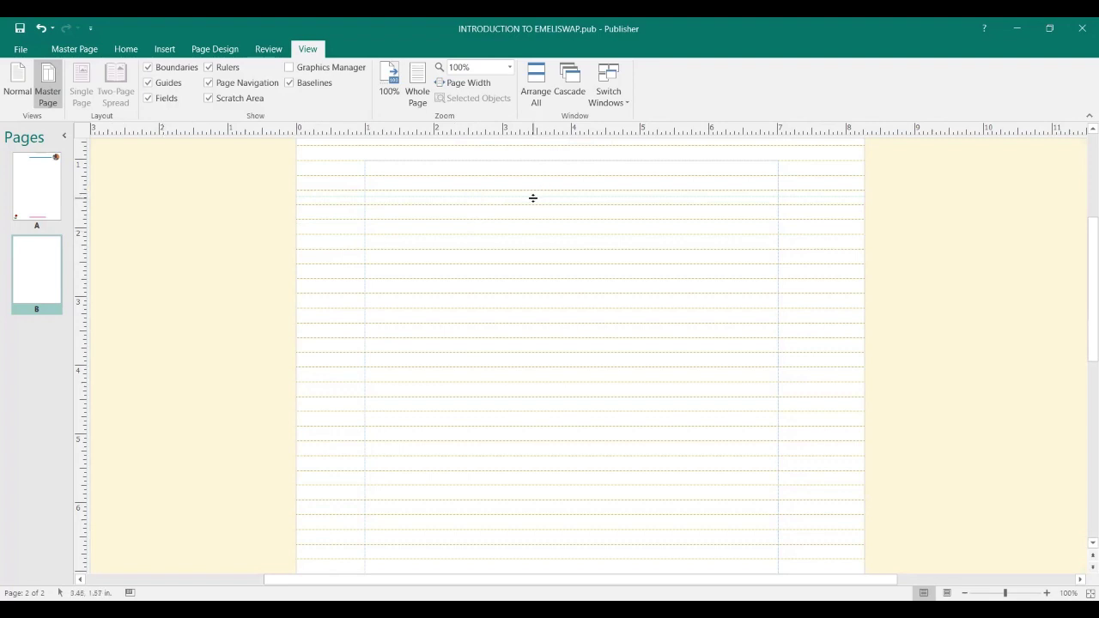
# - Move master page B's horizontal ruler guide down to about 2 in and create a vertical ruler guide at about 3 in
pyautogui.moveTo(533, 196); pyautogui.dragTo(535, 214)
pyautogui.moveTo(535, 214); pyautogui.dragTo(534, 228)
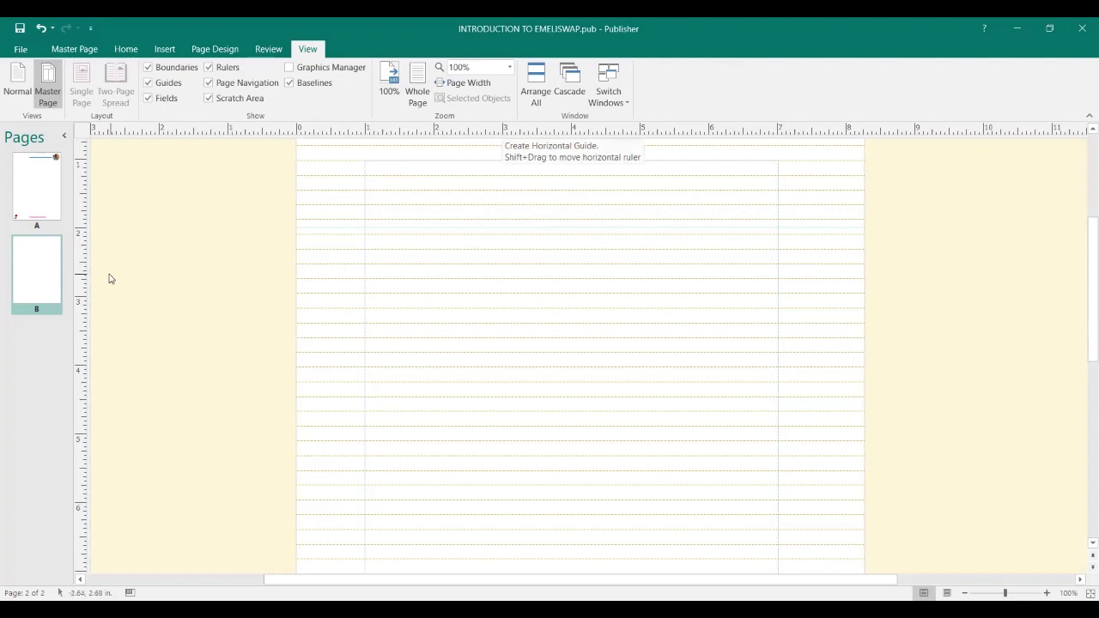
pyautogui.moveTo(87, 274); pyautogui.dragTo(502, 300)
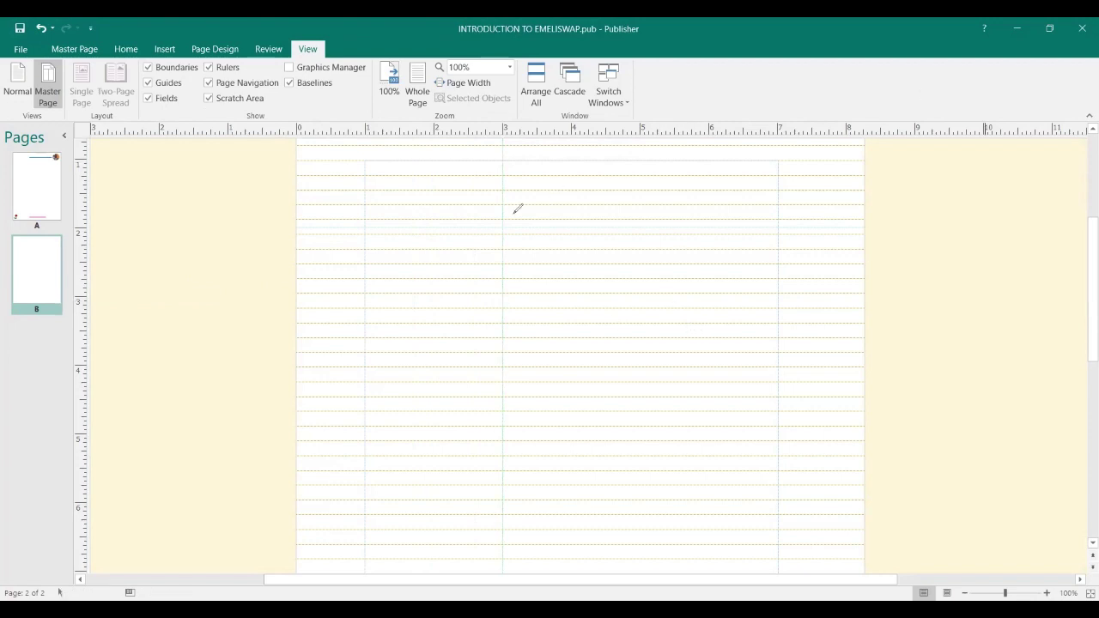
pyautogui.moveTo(517, 207)
pyautogui.mouseDown()
pyautogui.moveTo(508, 260)
pyautogui.moveTo(555, 228)
pyautogui.moveTo(512, 212)
pyautogui.mouseUp()
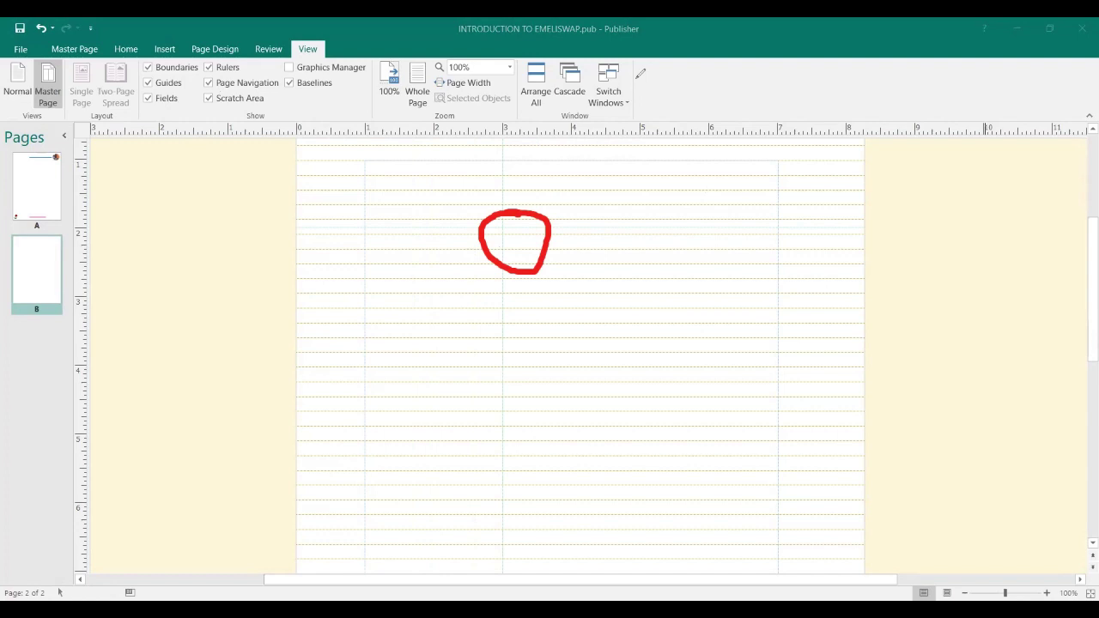
pyautogui.press('e')
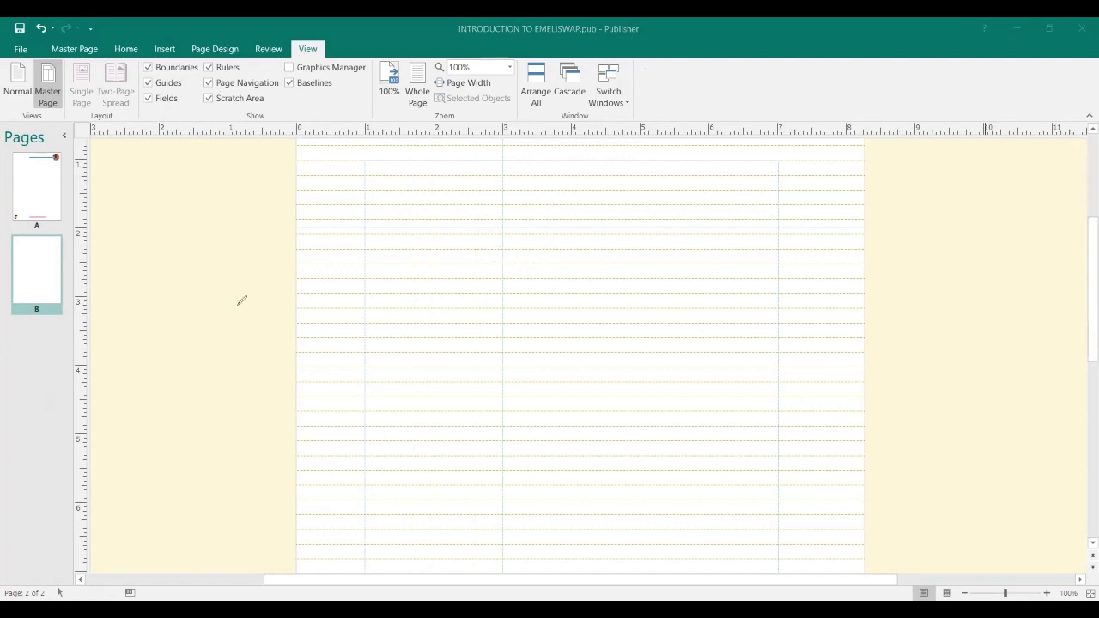
pyautogui.press('Escape')
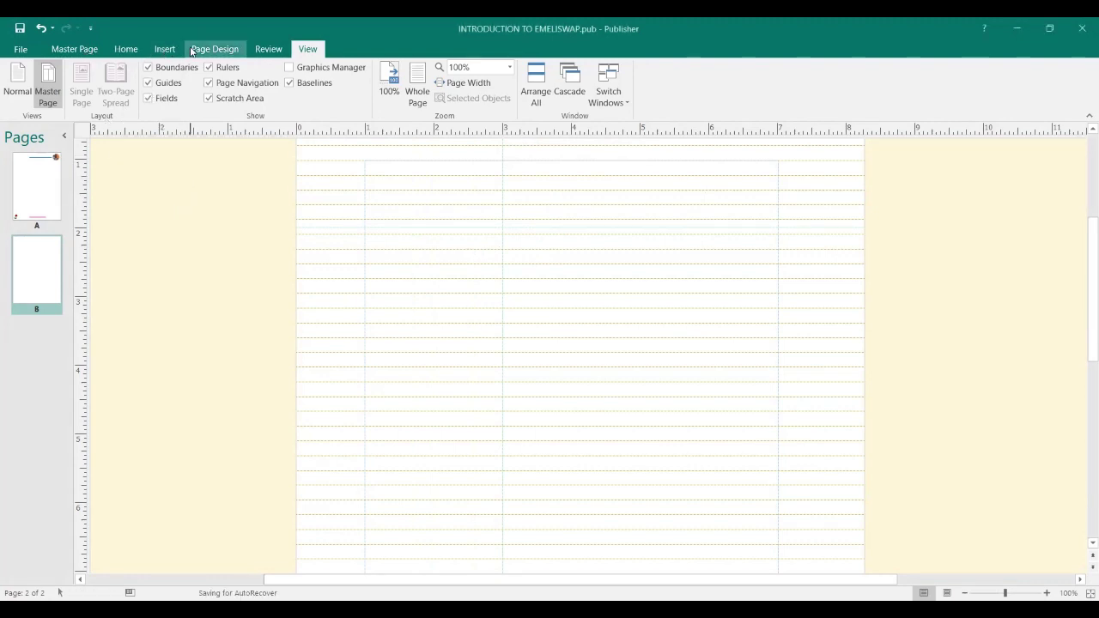
# - Insert WordArt reading EMELISWAP on master page B, using the first WordArt transform style
pyautogui.click(164, 51)
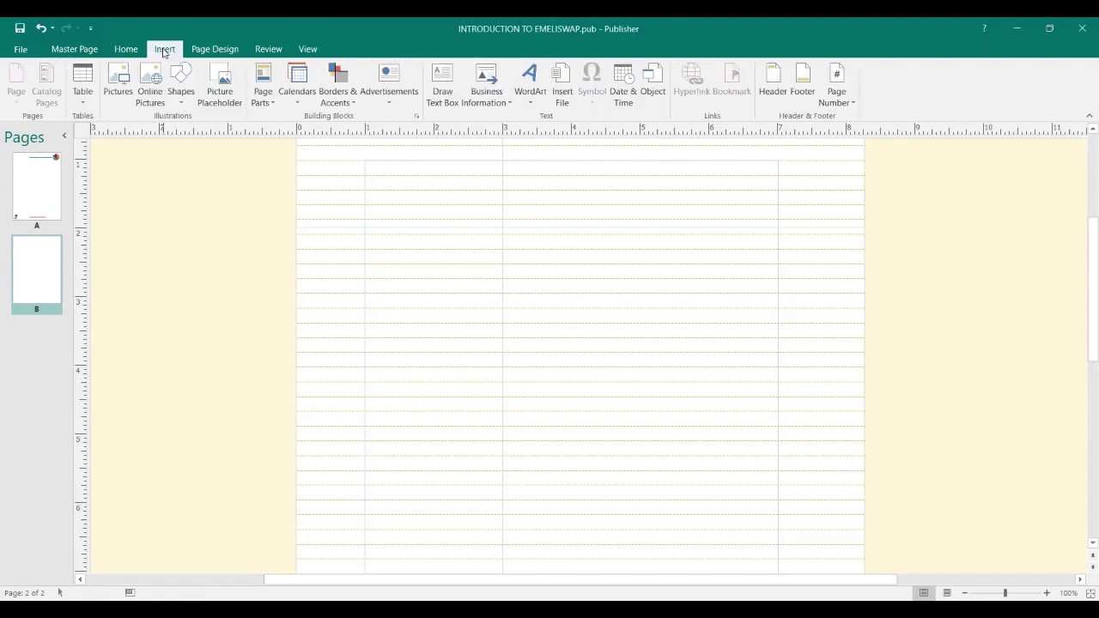
pyautogui.click(531, 101)
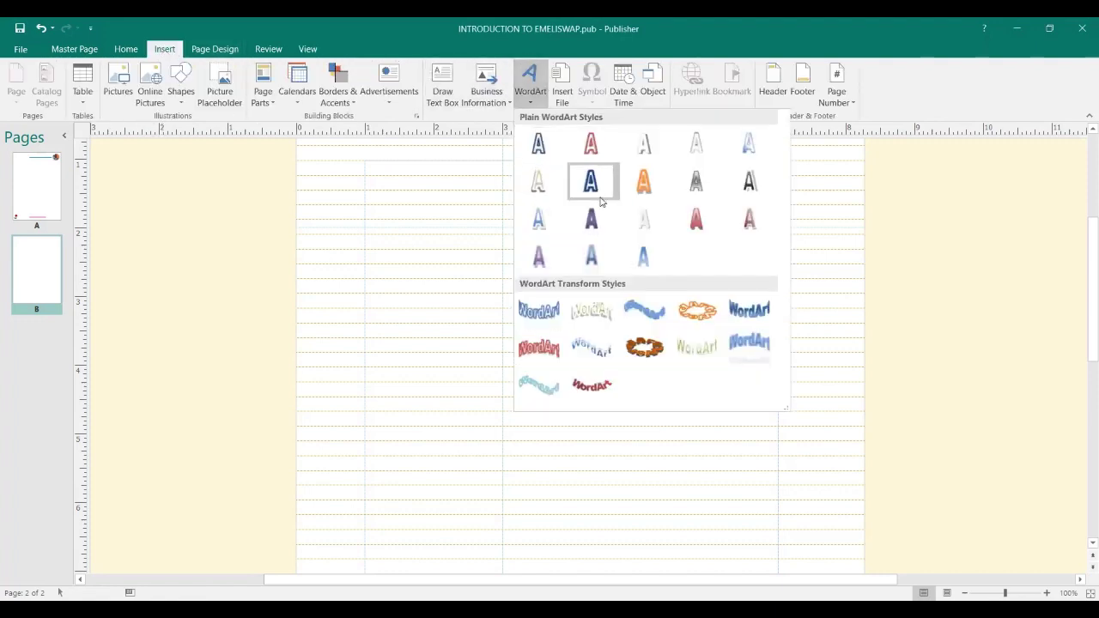
pyautogui.click(541, 311)
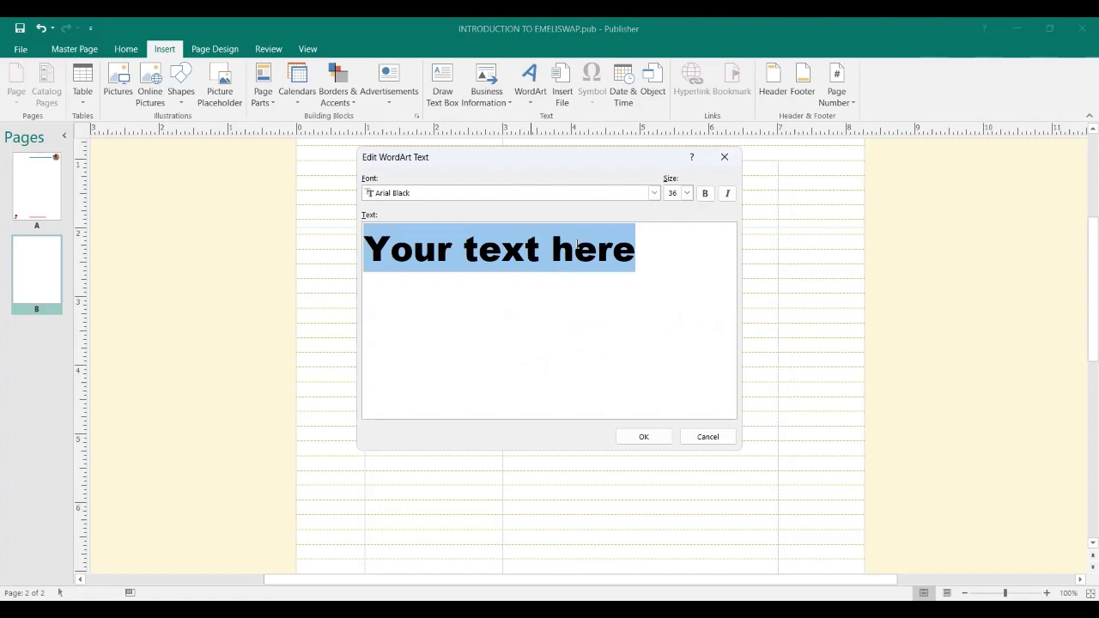
pyautogui.press('capslock')
pyautogui.write('E')
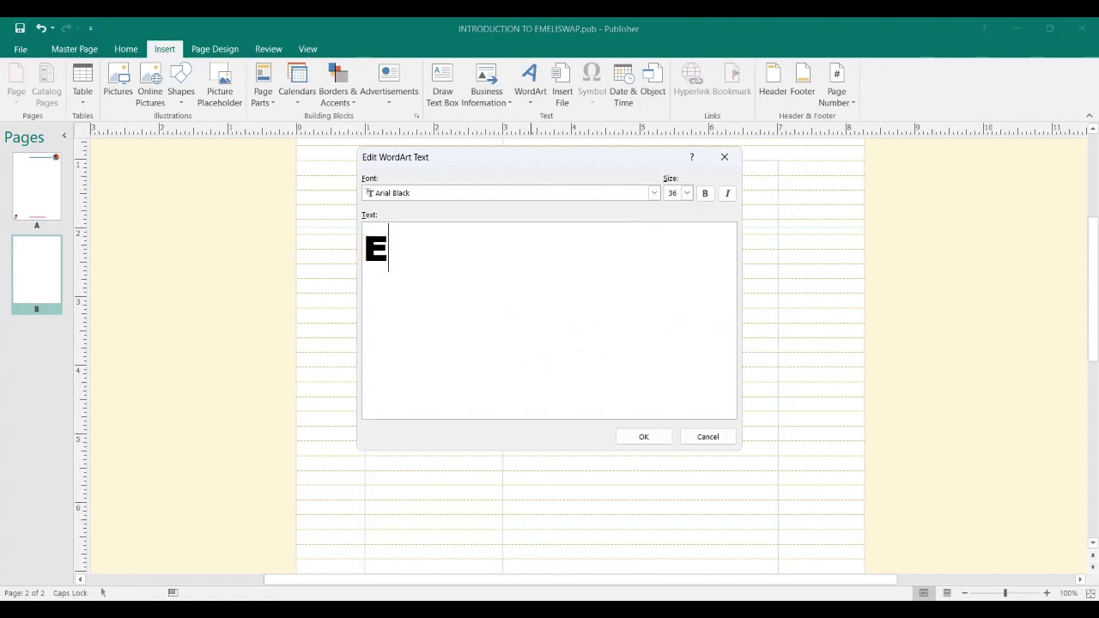
pyautogui.write('MELISWAOP')
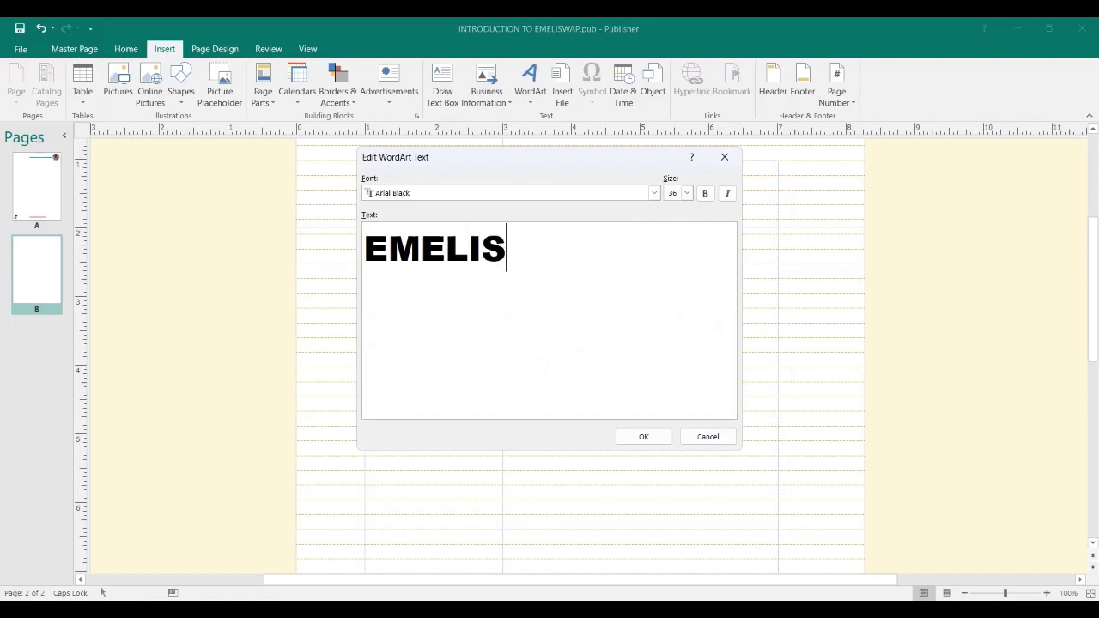
pyautogui.press('BackSpace')
pyautogui.press('BackSpace')
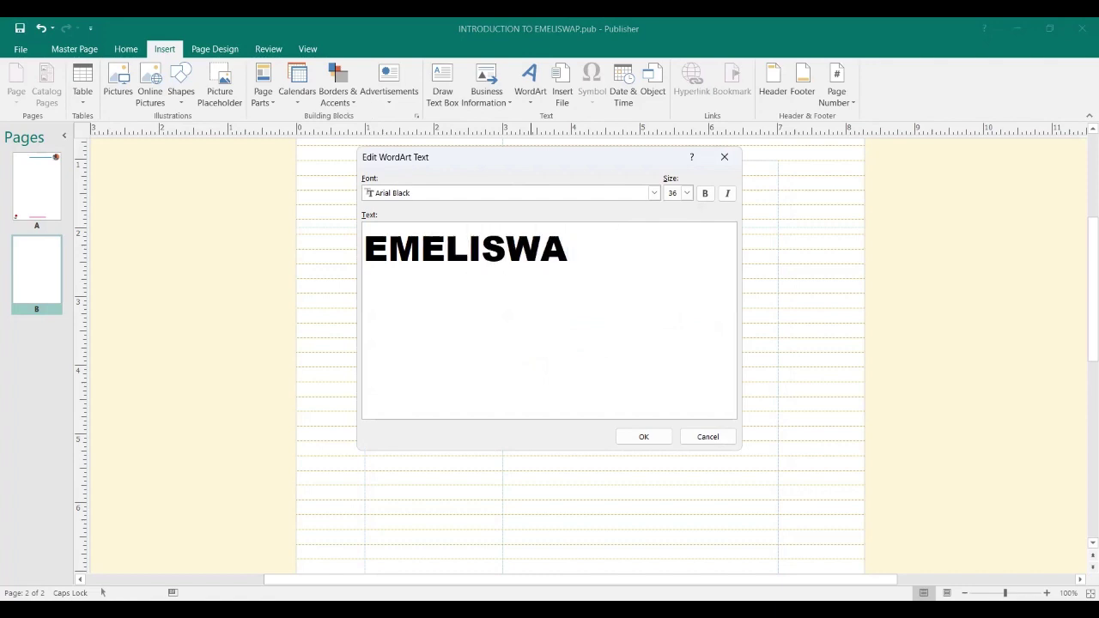
pyautogui.write('P')
pyautogui.click(645, 440)
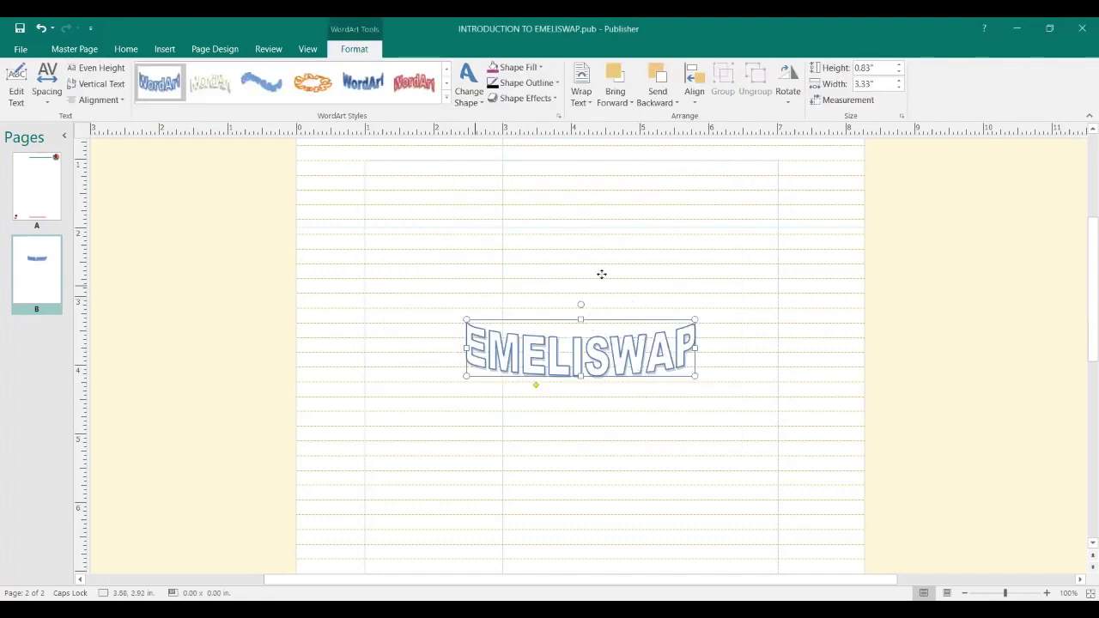
# - Move the EMELISWAP WordArt so its upper-left corner snaps to the ruler guides' intersection at about 3 in across and 2 in down
pyautogui.moveTo(623, 226)
pyautogui.mouseDown()
pyautogui.moveTo(620, 238)
pyautogui.moveTo(639, 229)
pyautogui.moveTo(611, 233)
pyautogui.moveTo(604, 219)
pyautogui.mouseUp()
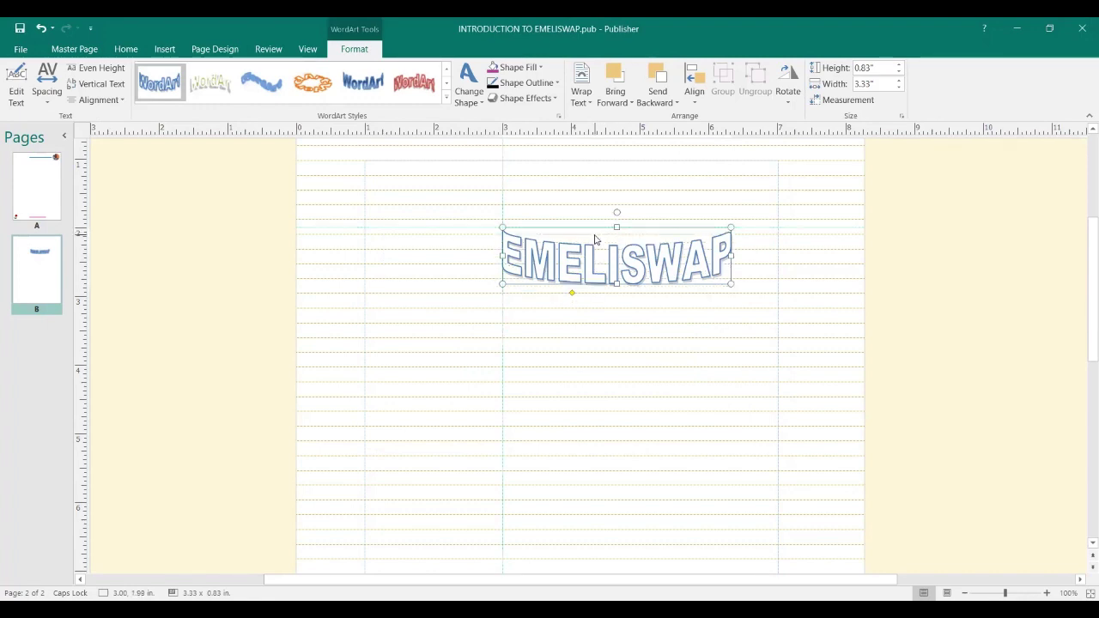
pyautogui.click(645, 335)
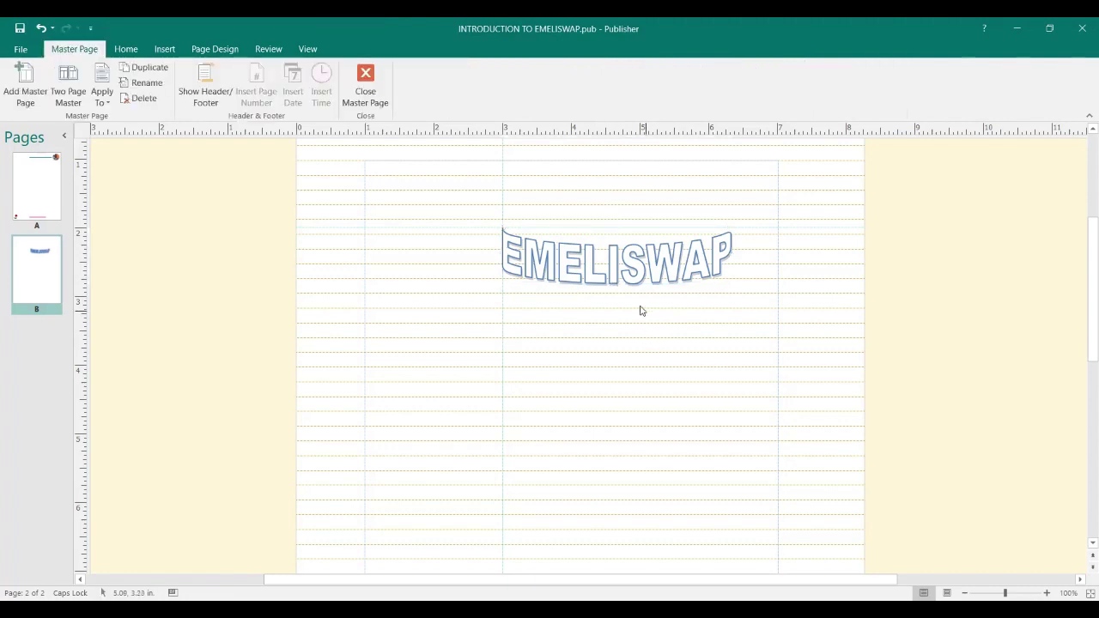
pyautogui.click(506, 231)
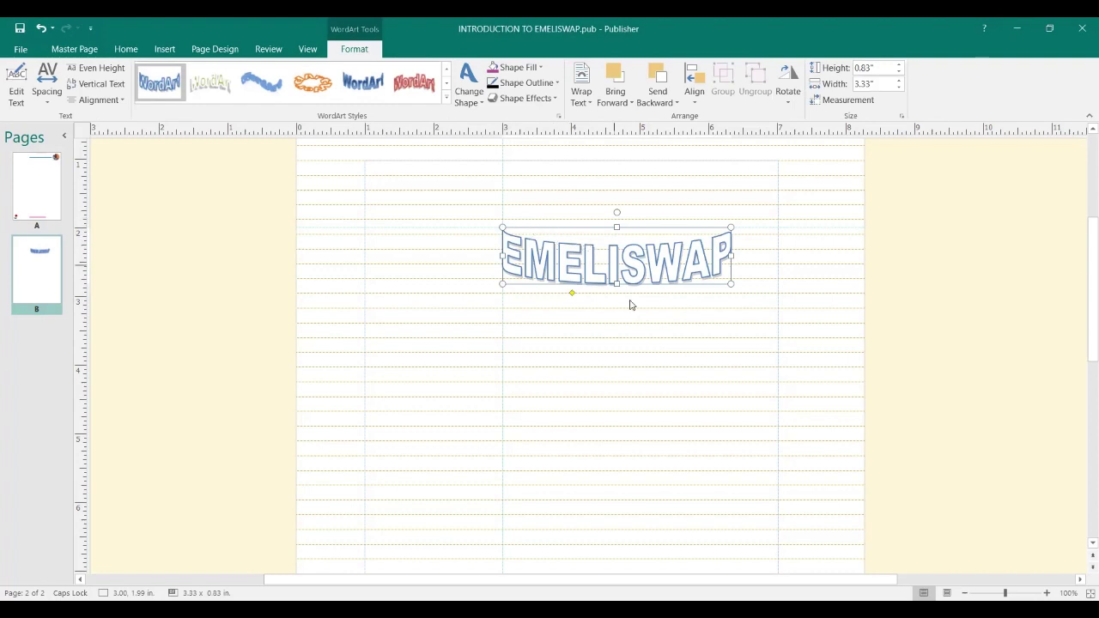
pyautogui.click(627, 333)
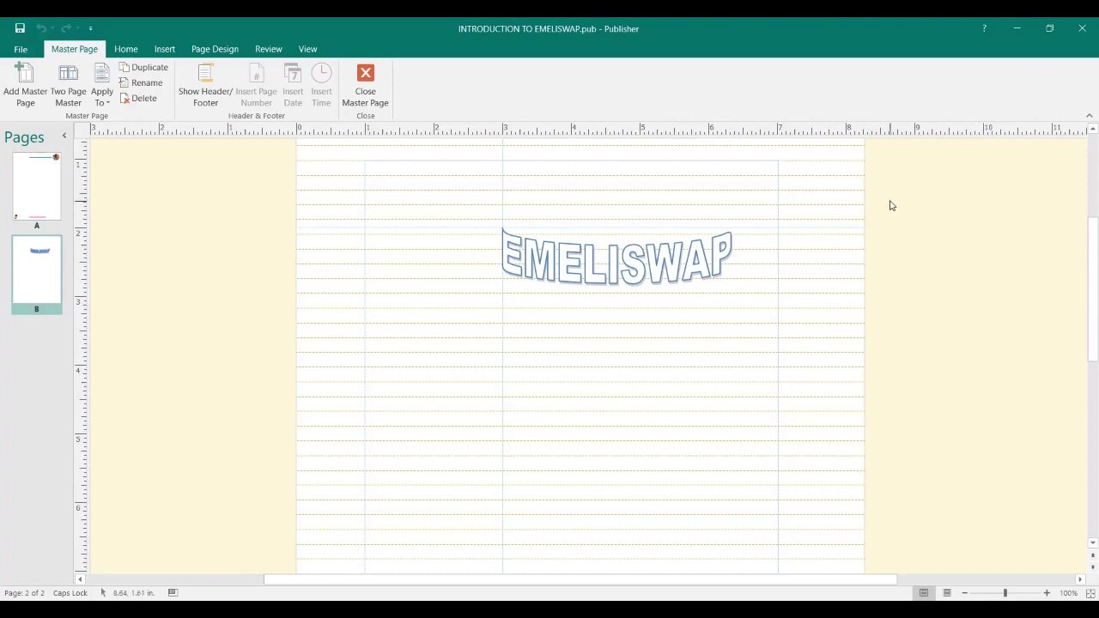
# - Set master page B's grid guides to 2 columns and 3 rows in the layout guides
pyautogui.scroll(1, 890, 203)
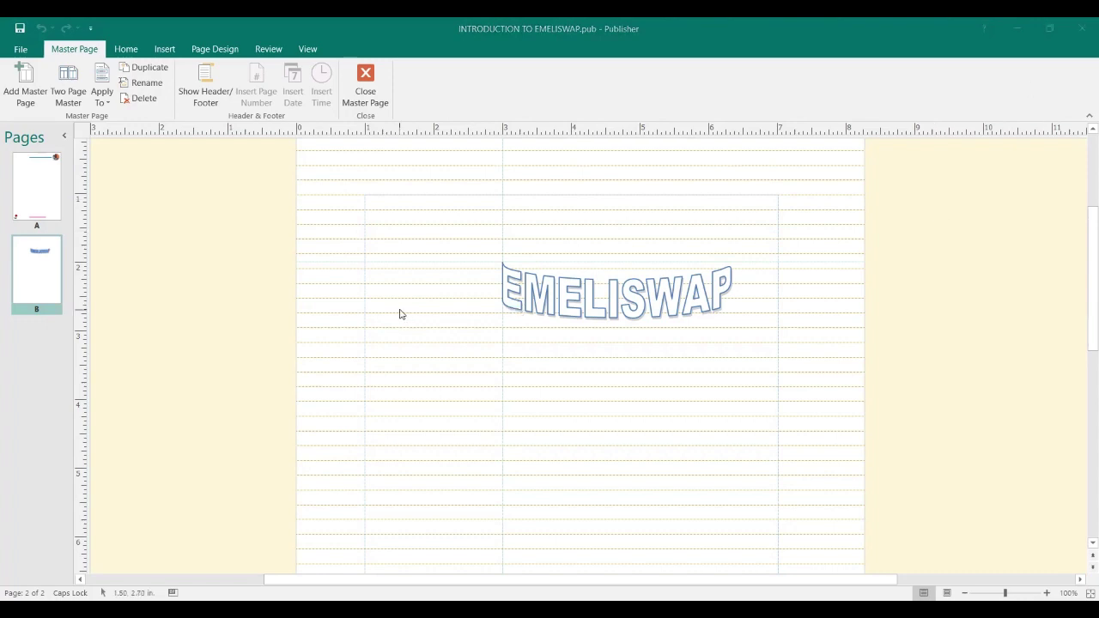
pyautogui.click(210, 50)
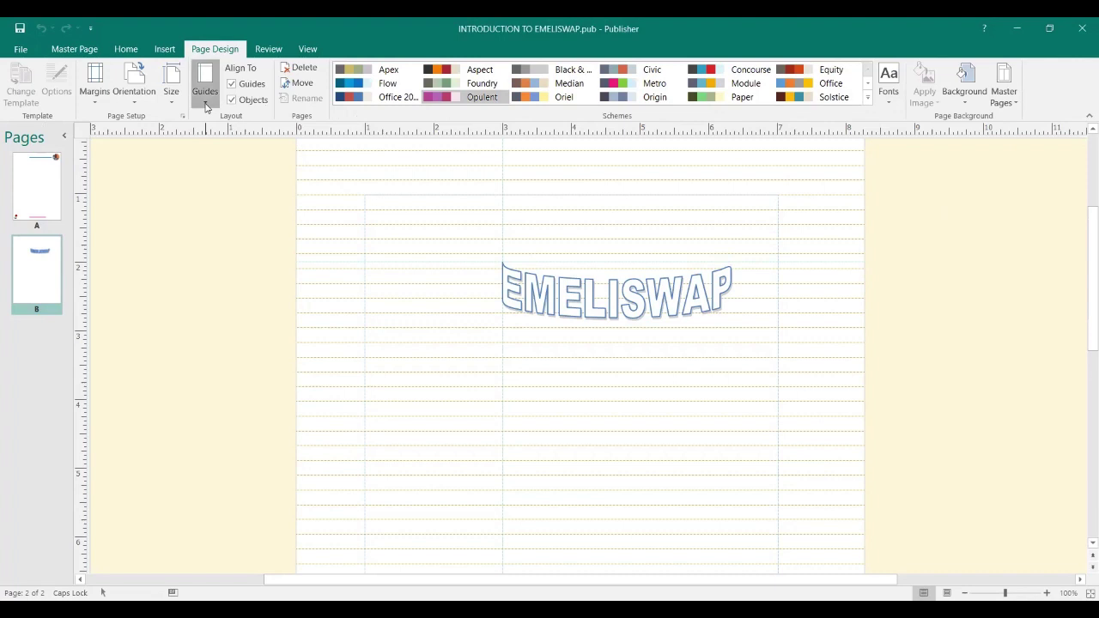
pyautogui.click(206, 102)
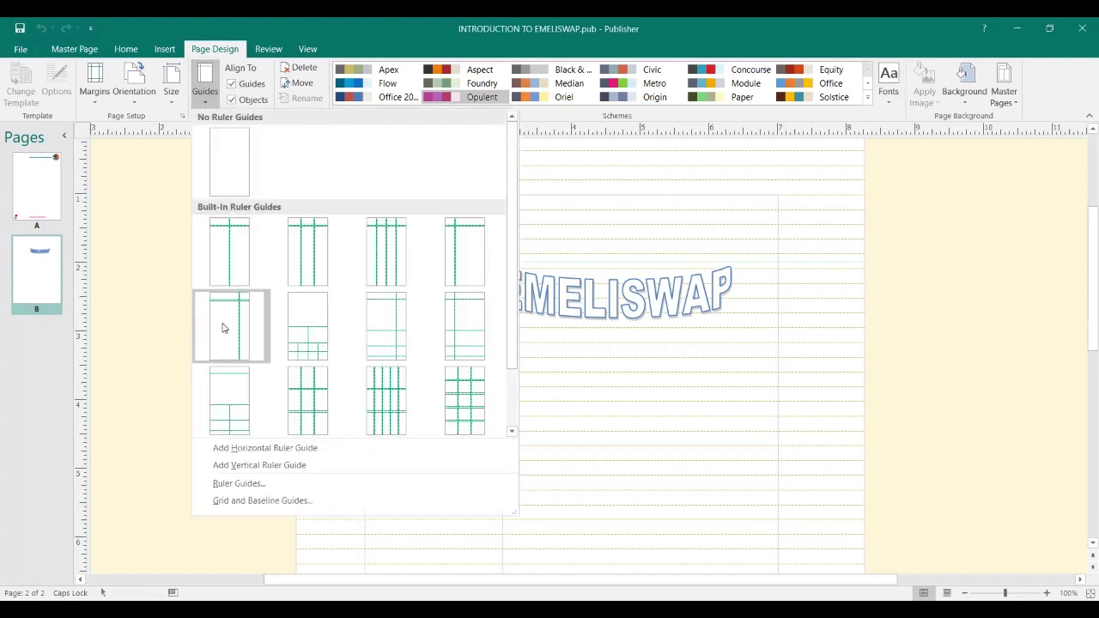
pyautogui.click(276, 506)
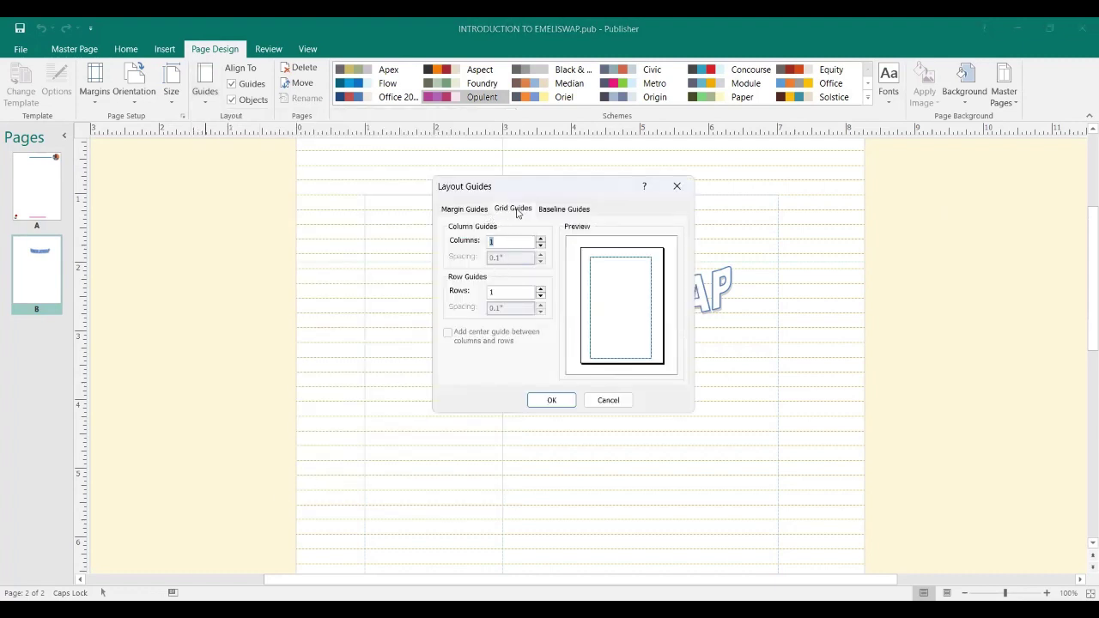
pyautogui.click(480, 211)
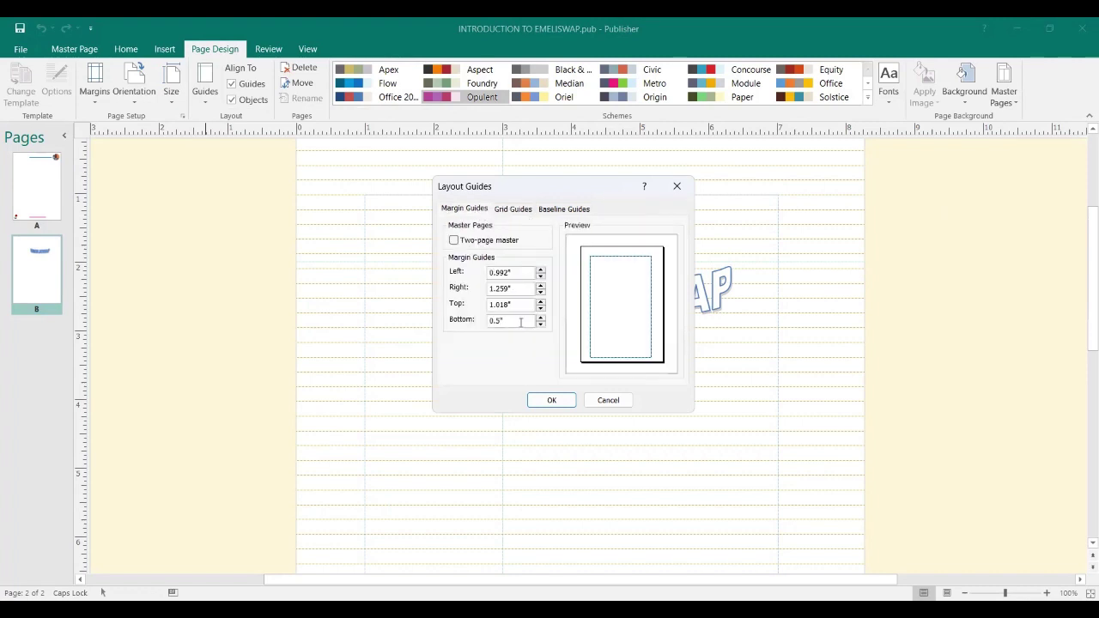
pyautogui.click(519, 210)
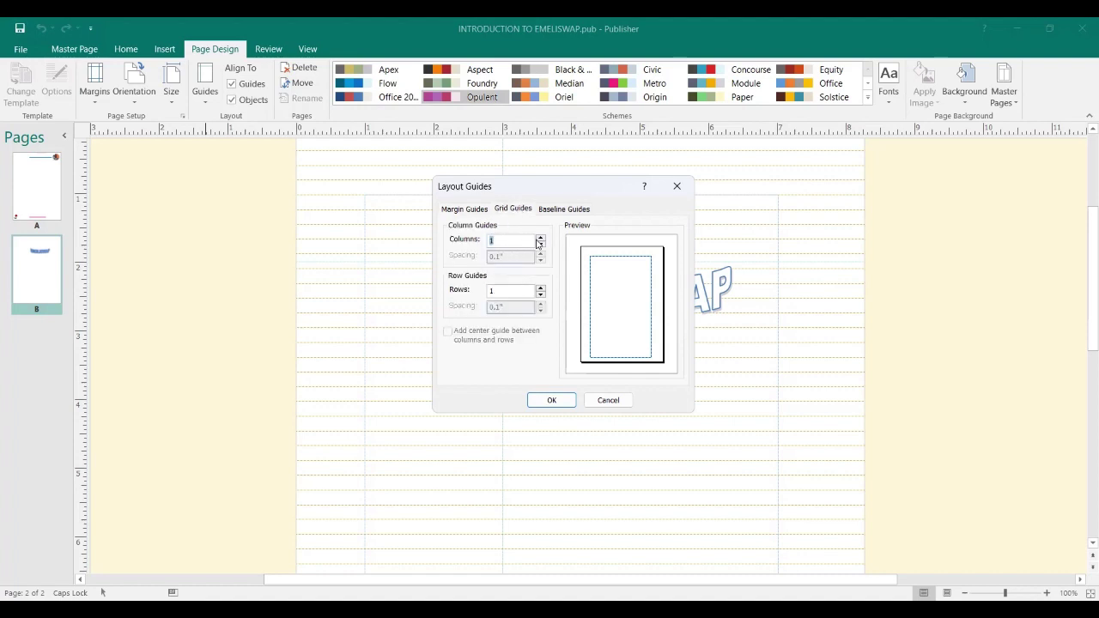
pyautogui.click(540, 239)
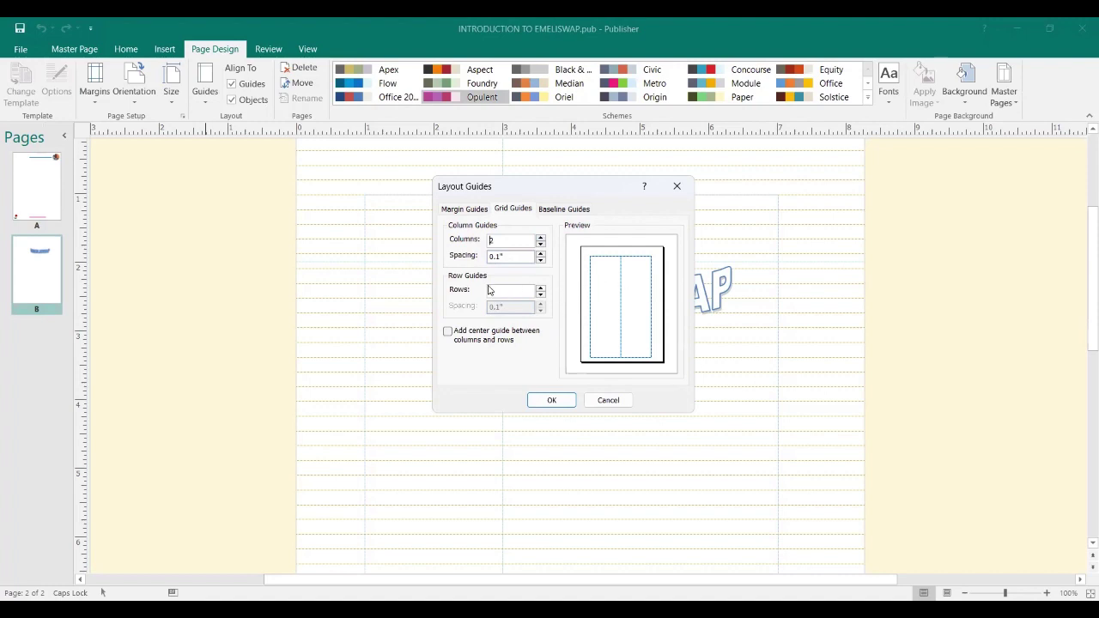
pyautogui.click(539, 289)
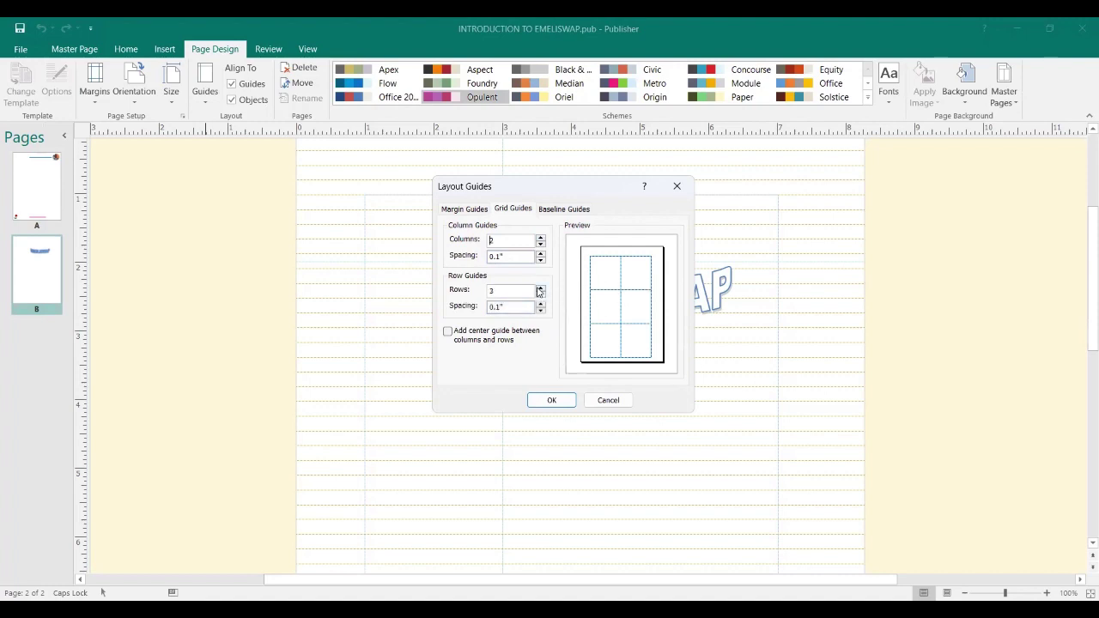
pyautogui.click(553, 400)
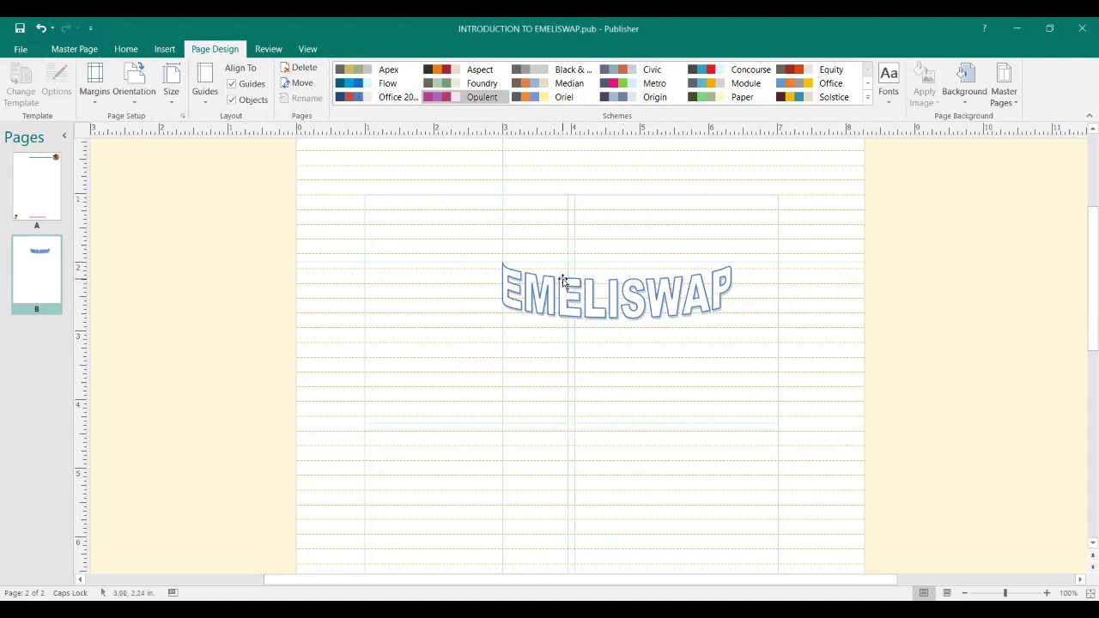
# - Move the EMELISWAP WordArt to the corner where the second column's guide meets the top margin guide, about 4.08 in across and 1.02 in down
pyautogui.moveTo(562, 281); pyautogui.dragTo(596, 313)
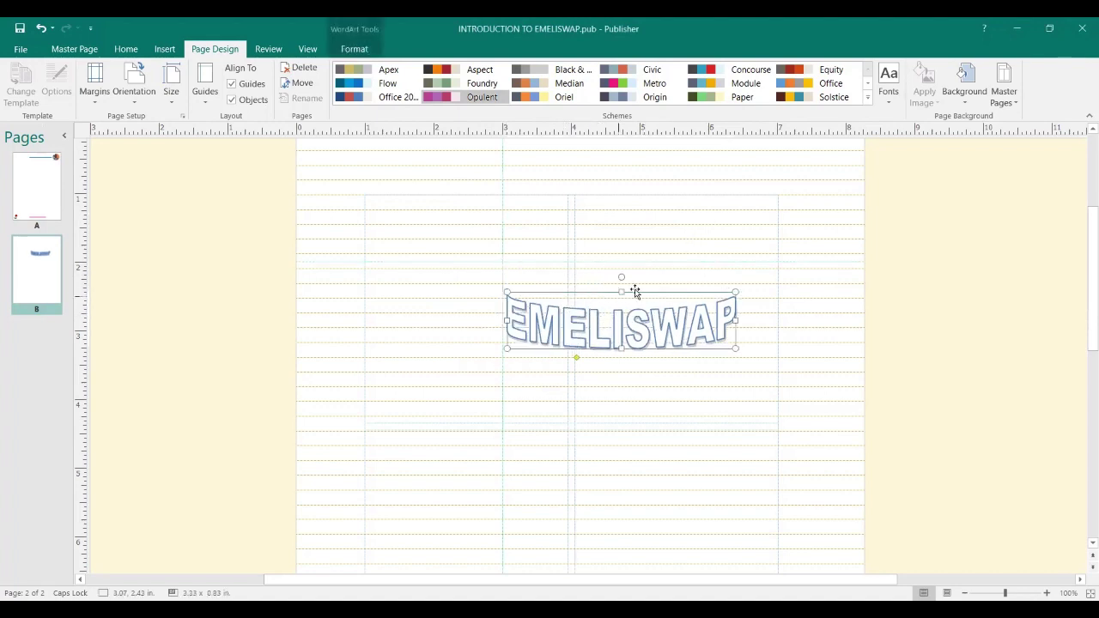
pyautogui.moveTo(635, 292); pyautogui.dragTo(705, 196)
pyautogui.scroll(2, 683, 274)
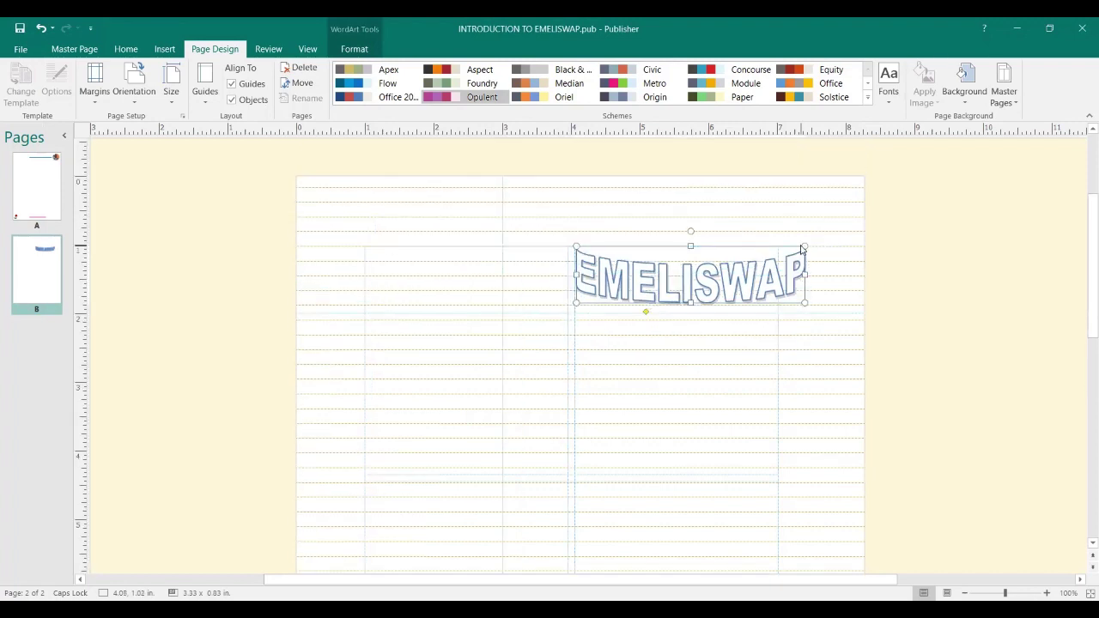
pyautogui.click(671, 285)
pyautogui.click(671, 285)
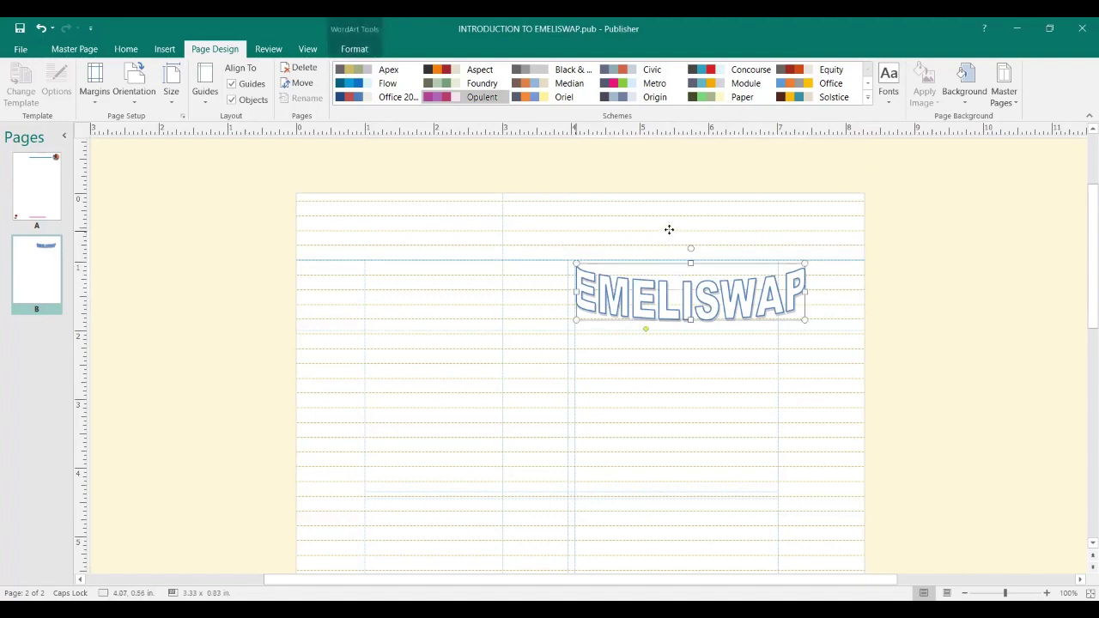
# - Raise the EMELISWAP WordArt to about 0.14 in from the page's upper edge so its lower edge rests on the top margin guide
pyautogui.press('Up')
pyautogui.press('Up')
pyautogui.press('Up')
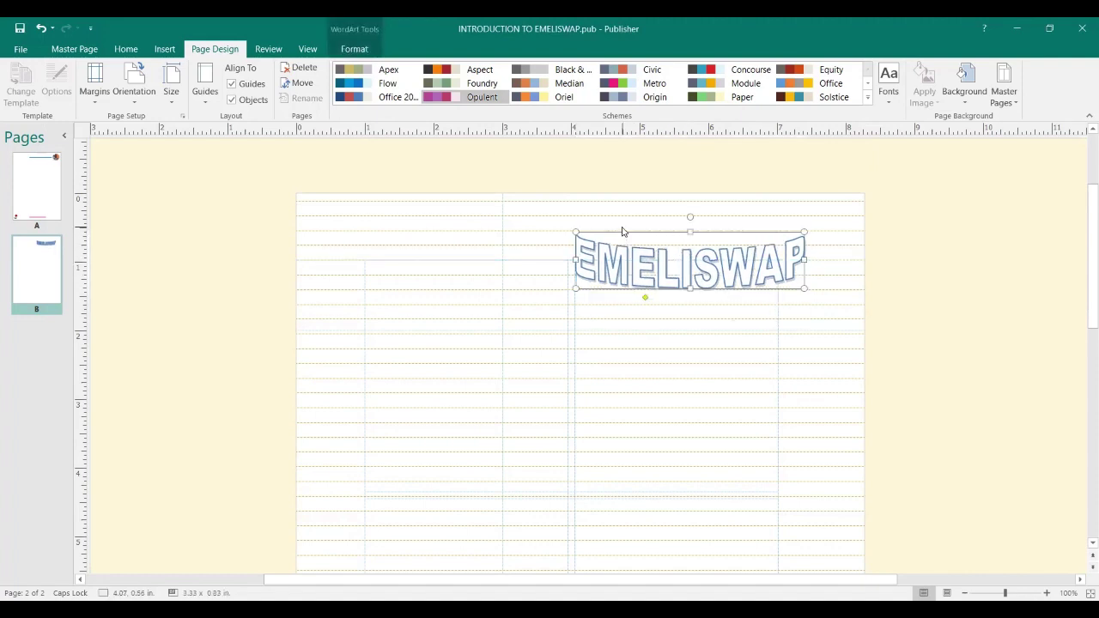
pyautogui.press('Up')
pyautogui.press('Up')
pyautogui.press('Up')
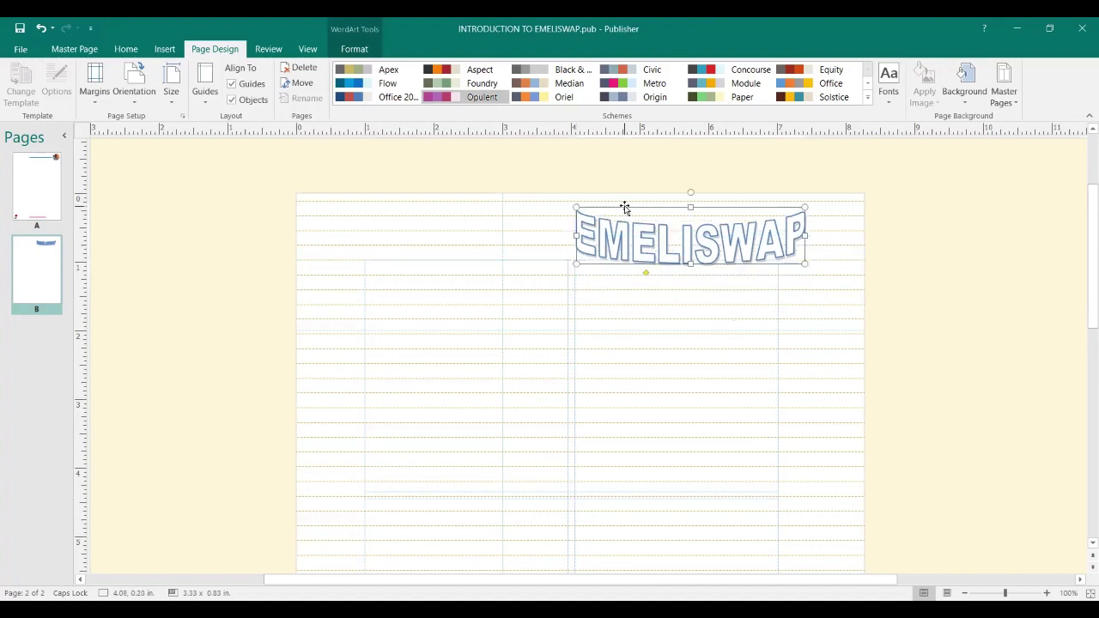
pyautogui.moveTo(625, 205); pyautogui.dragTo(624, 198)
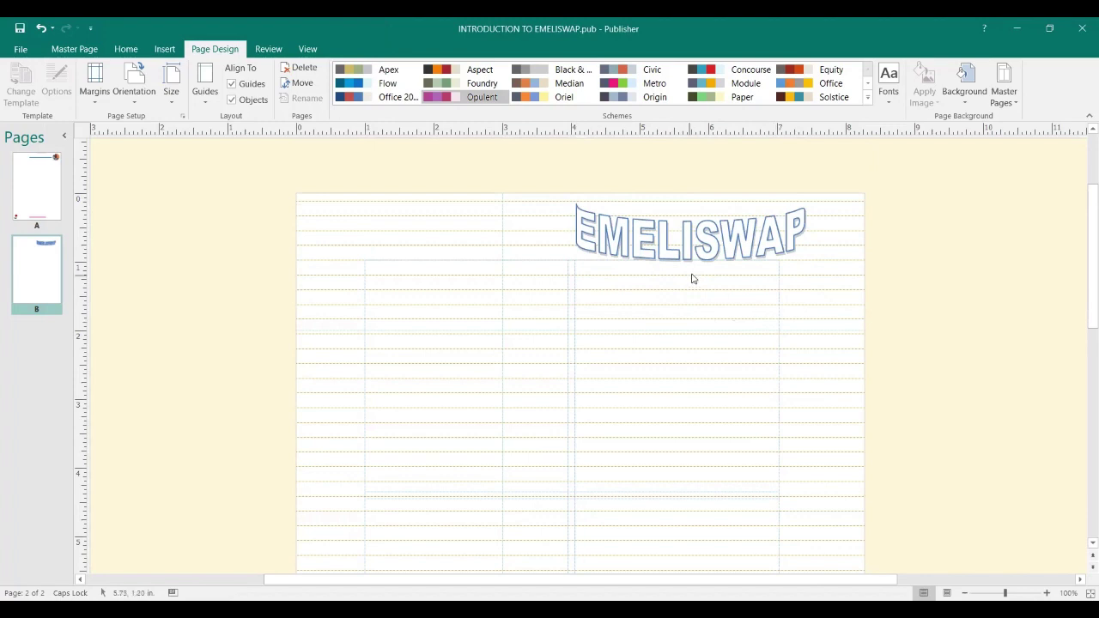
# - Narrow the EMELISWAP WordArt to about 2.95 in wide so its right edge aligns with the right margin guide
pyautogui.click(783, 247)
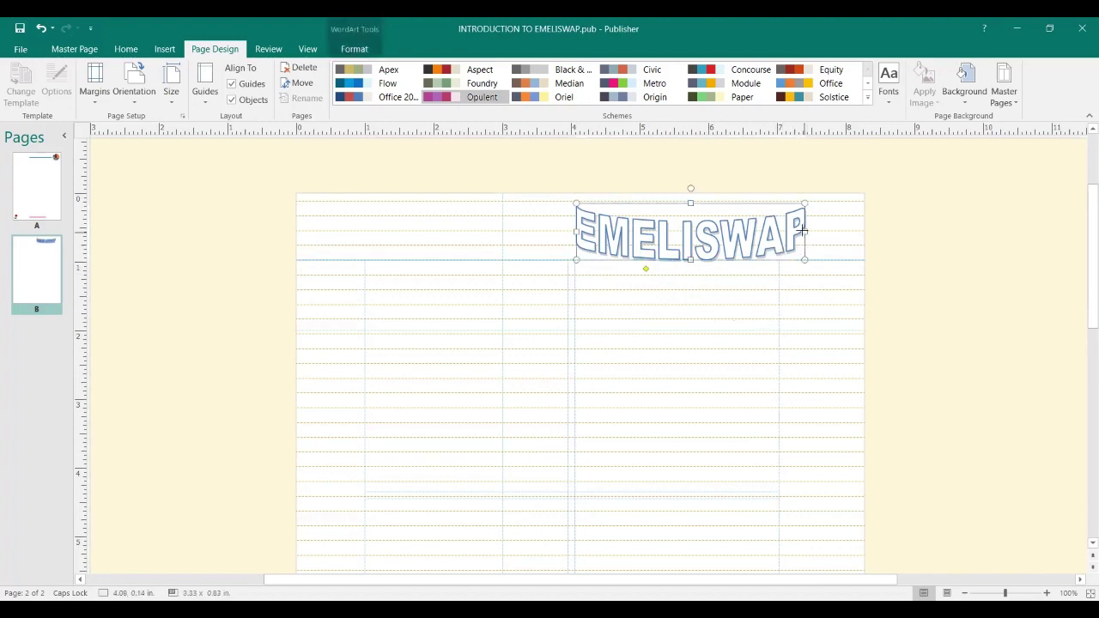
pyautogui.moveTo(783, 232); pyautogui.dragTo(779, 232)
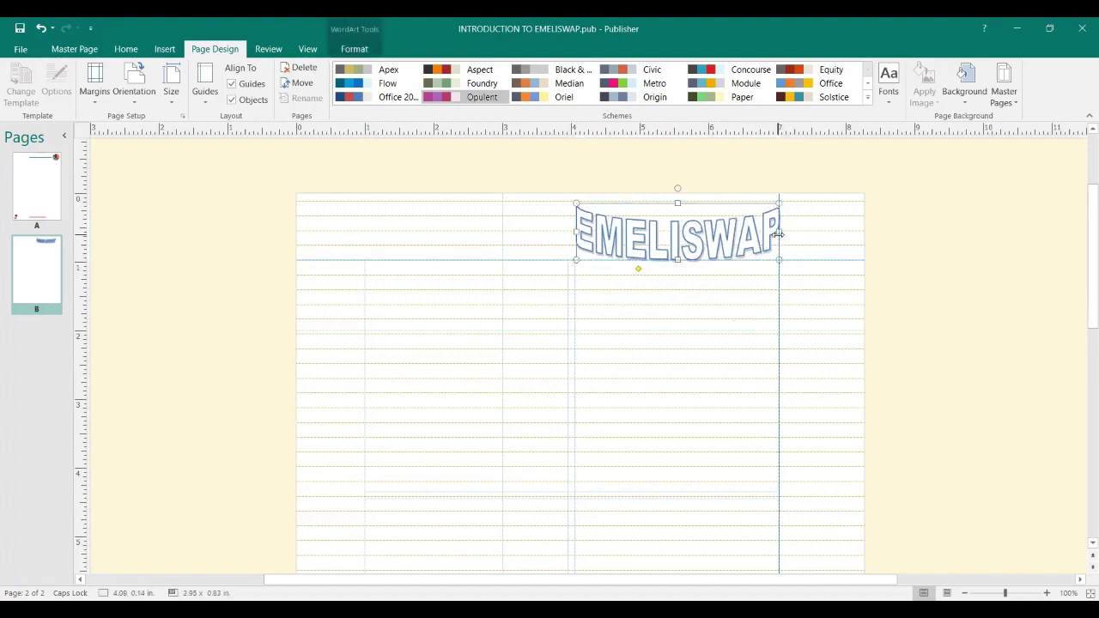
pyautogui.click(702, 309)
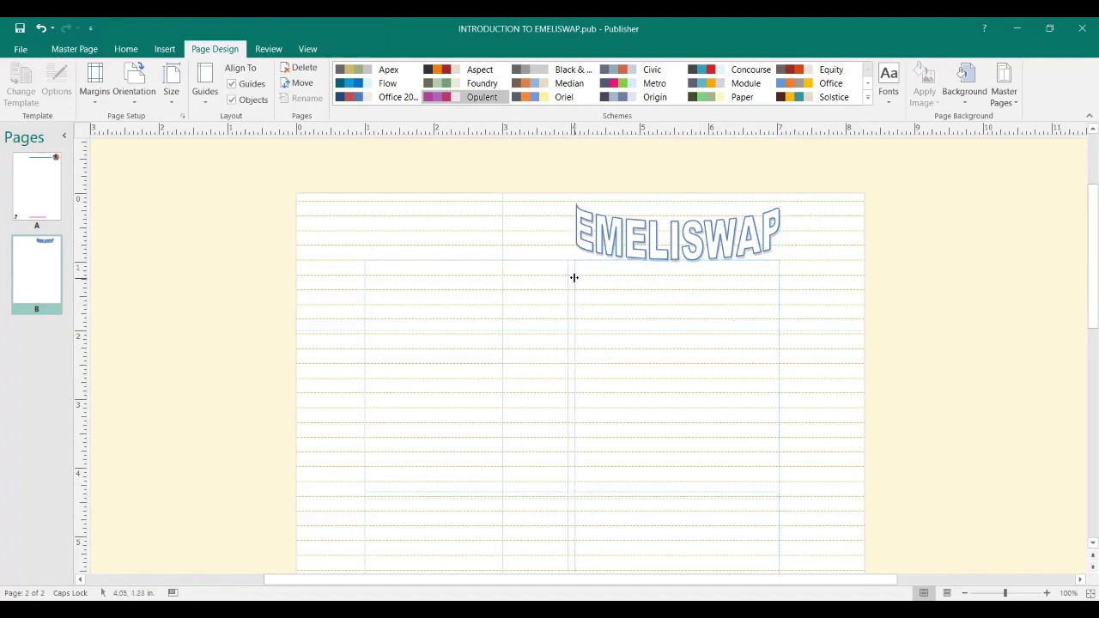
pyautogui.click(633, 239)
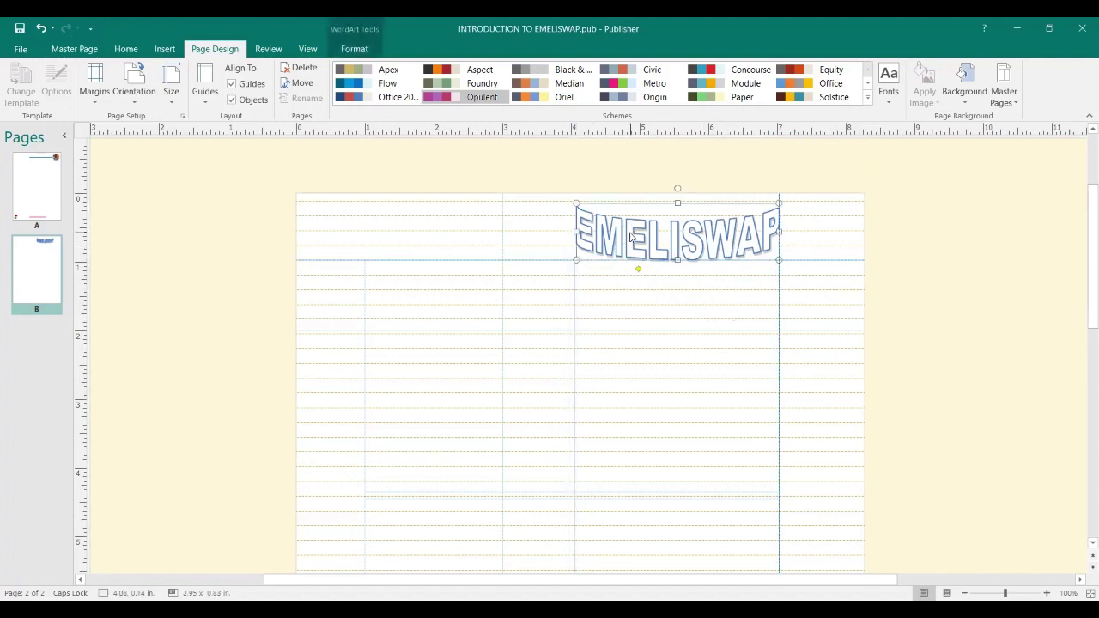
# - Copy the EMELISWAP WordArt and place the duplicate over the first column, about 1.14 in across and 0.39 in down
pyautogui.rightClick(632, 237)
pyautogui.click(489, 236)
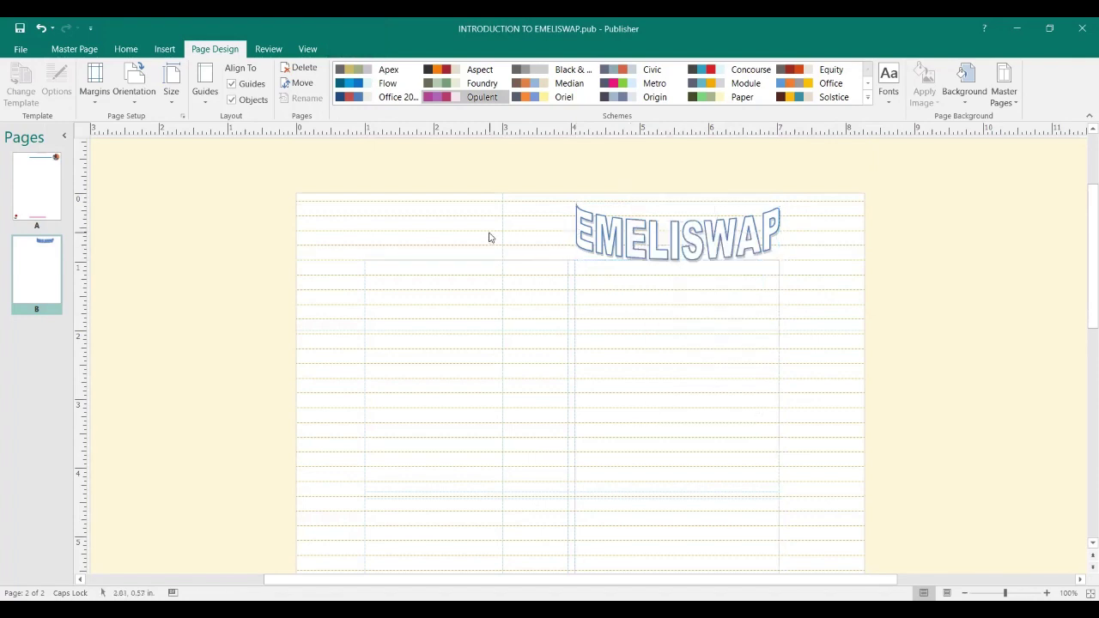
pyautogui.rightClick(490, 237)
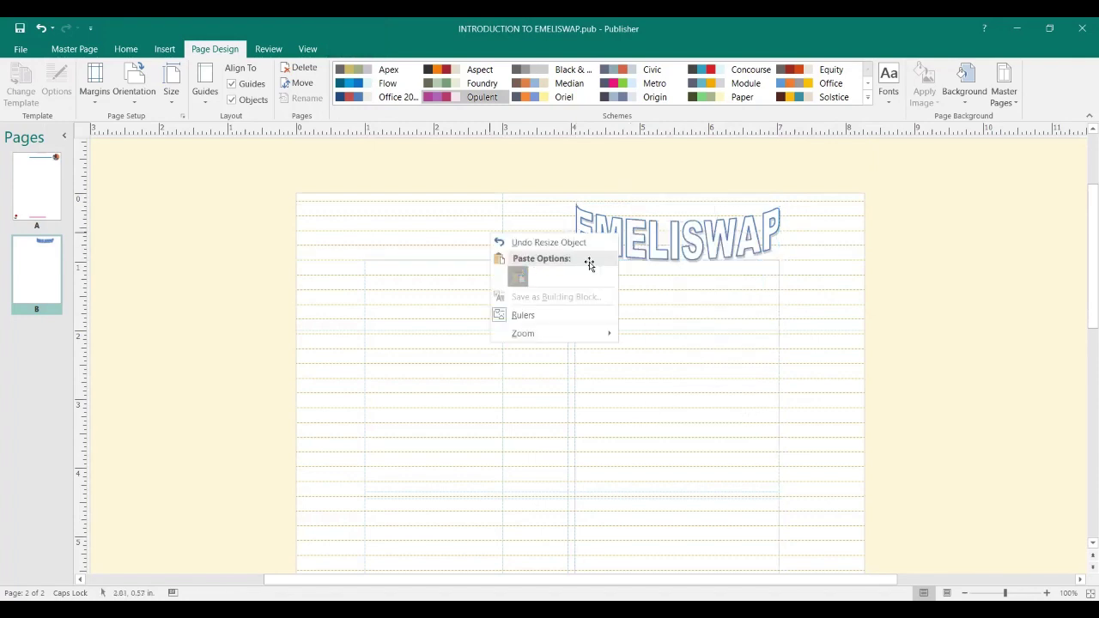
pyautogui.click(519, 272)
pyautogui.moveTo(554, 240); pyautogui.dragTo(441, 219)
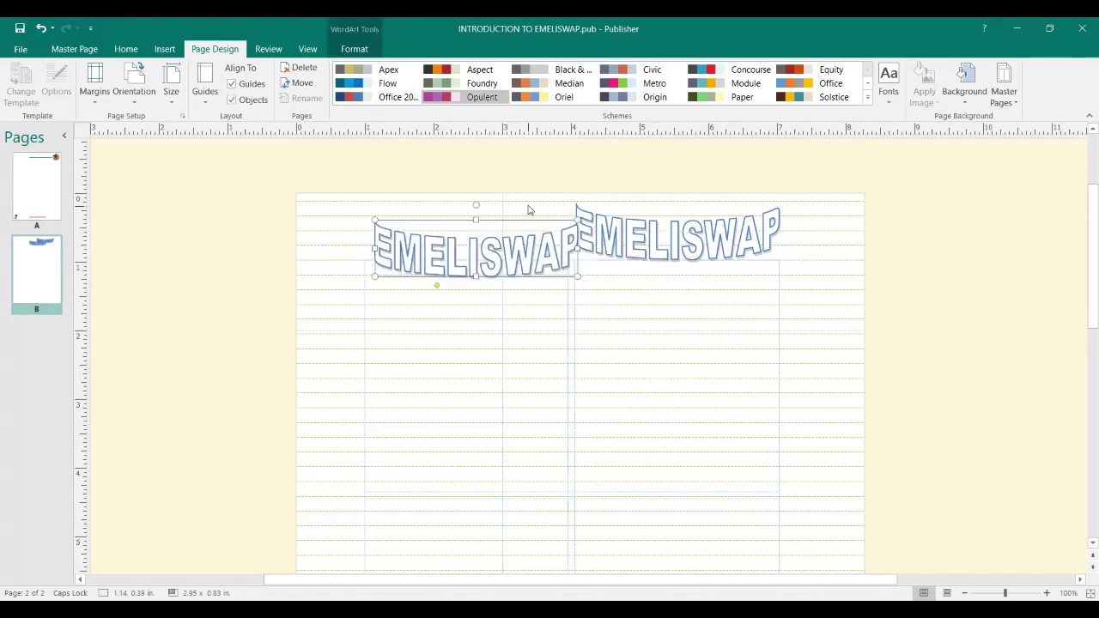
# - Align the duplicate WordArt between the left margin guide and the first column's right guide, about 0.09 in from the page's upper edge
pyautogui.click(511, 220)
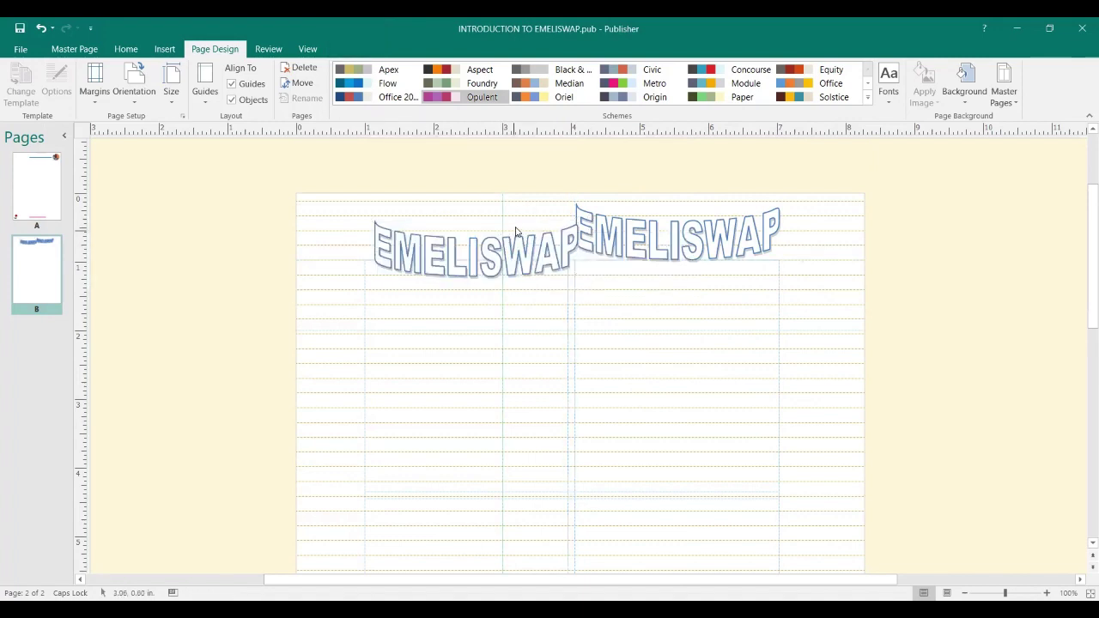
pyautogui.click(519, 248)
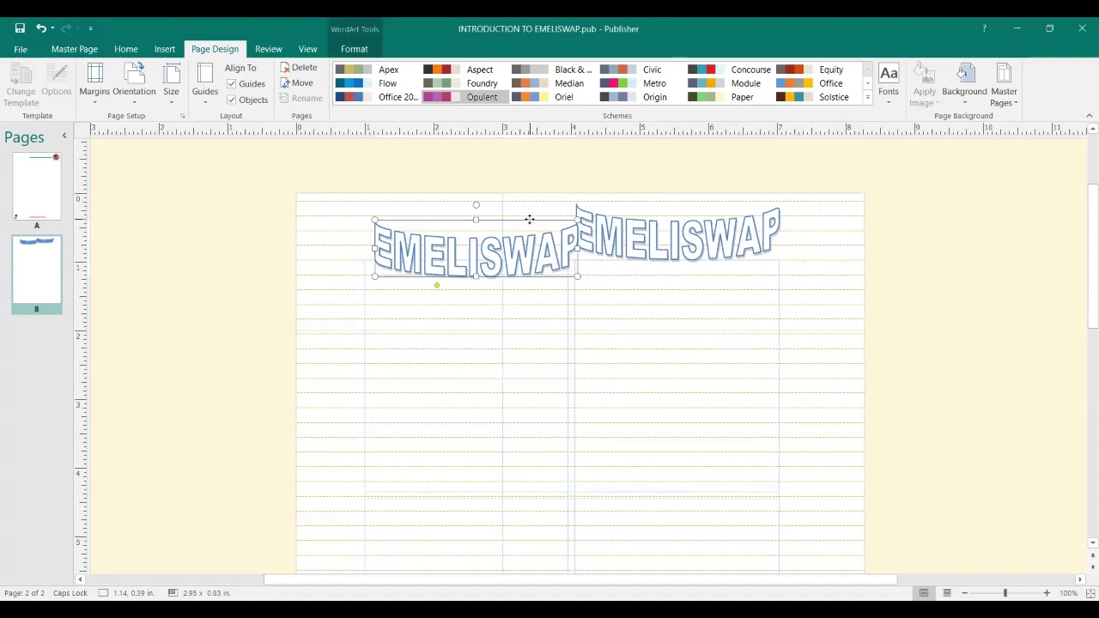
pyautogui.moveTo(529, 219); pyautogui.dragTo(529, 195)
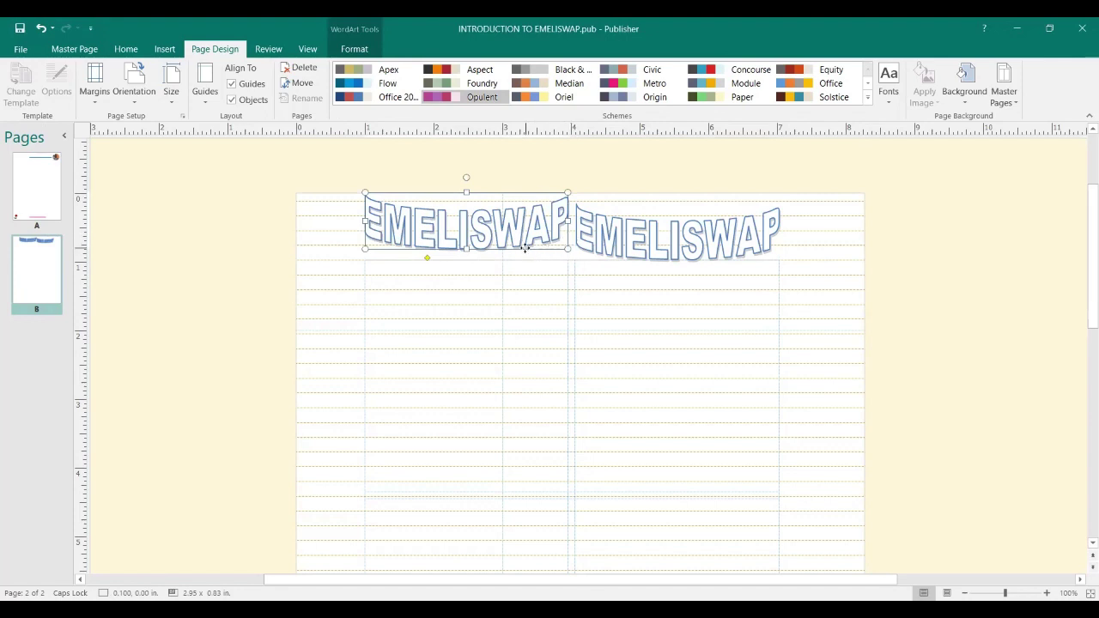
pyautogui.moveTo(525, 248); pyautogui.dragTo(528, 259)
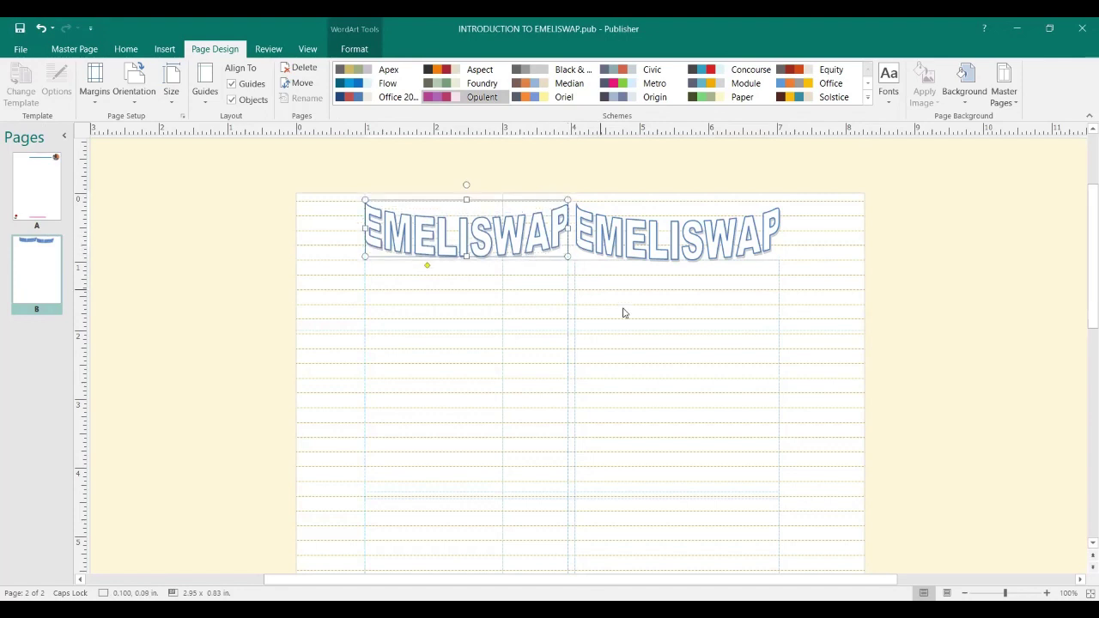
pyautogui.click(825, 389)
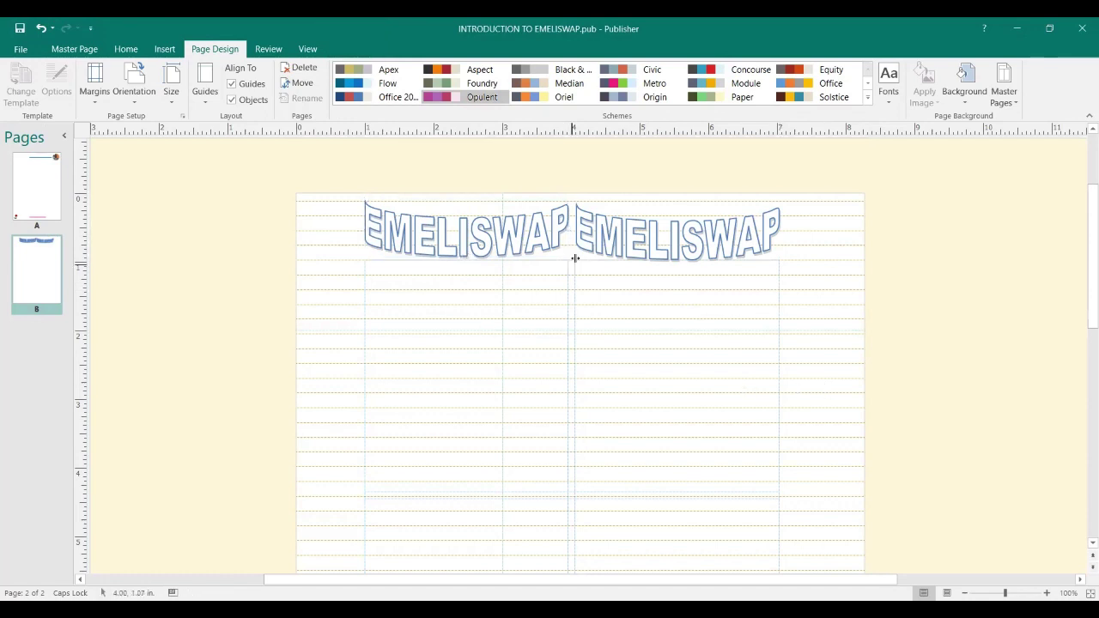
pyautogui.click(506, 232)
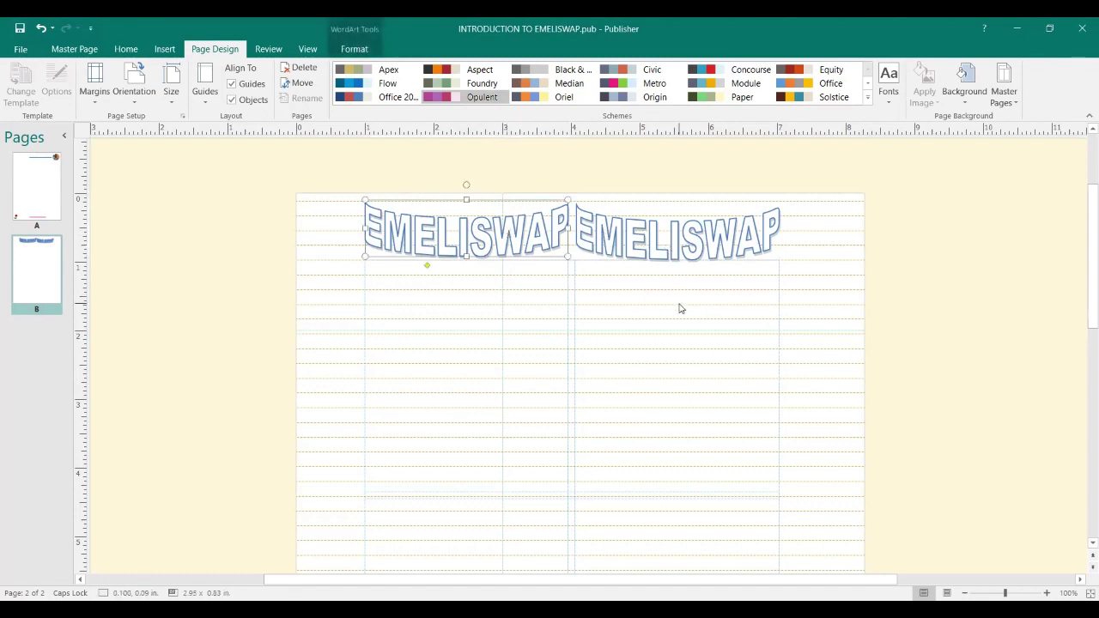
pyautogui.click(845, 312)
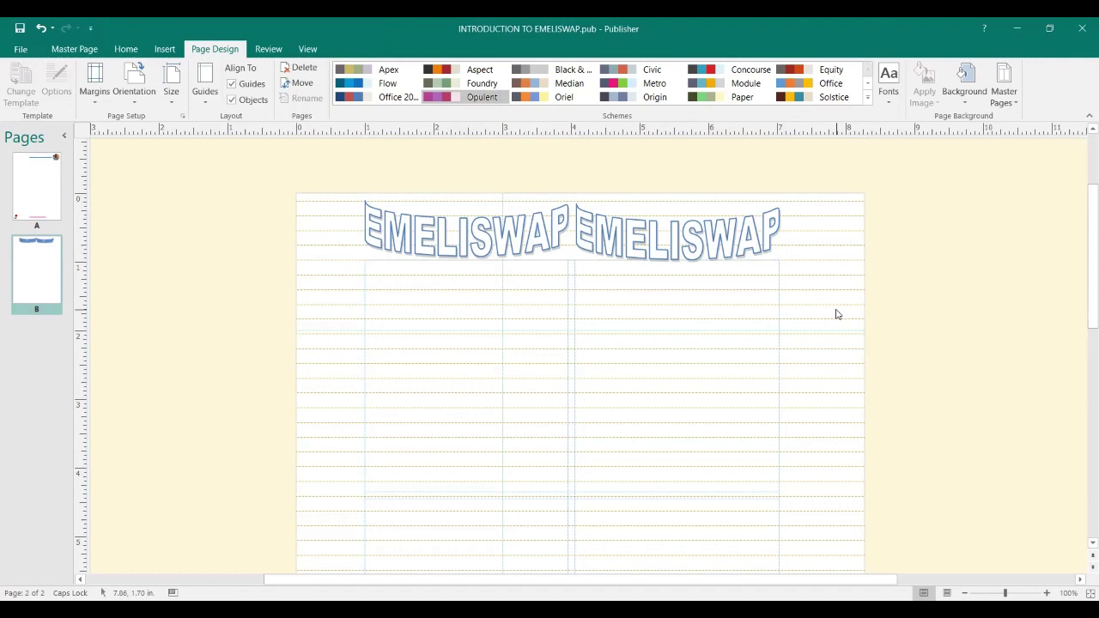
# - Save the publication and close the master page view
pyautogui.click(21, 28)
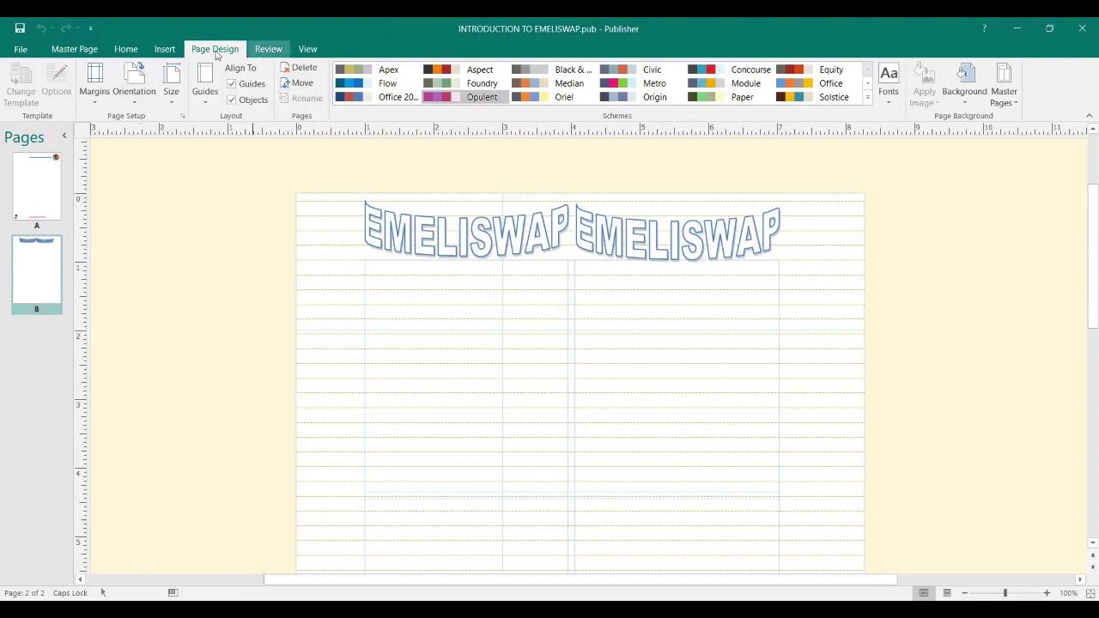
pyautogui.click(86, 50)
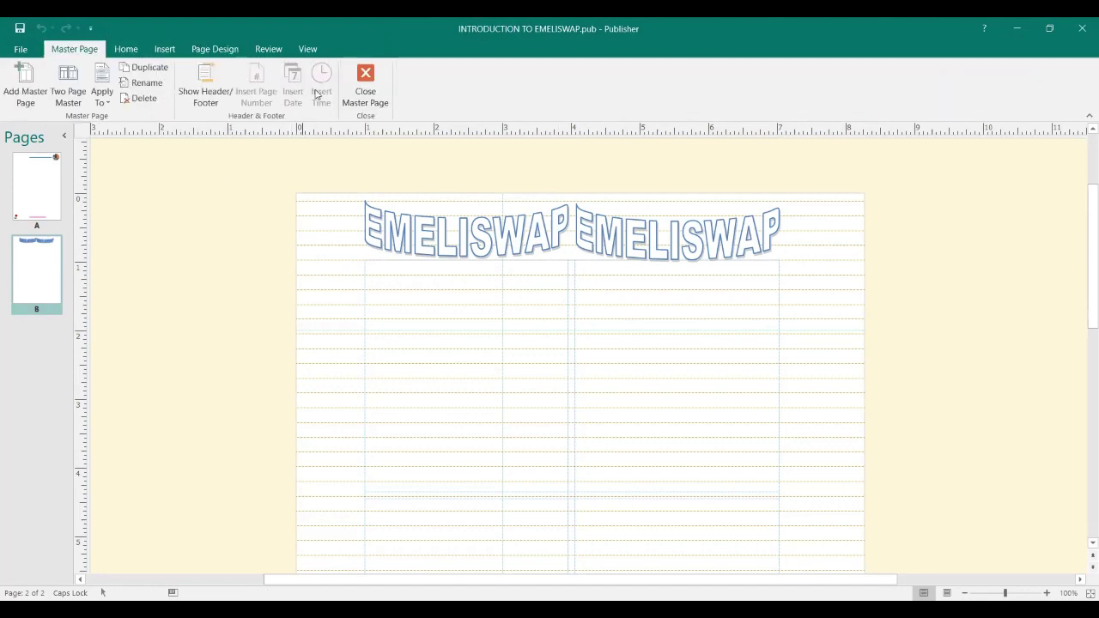
pyautogui.click(369, 102)
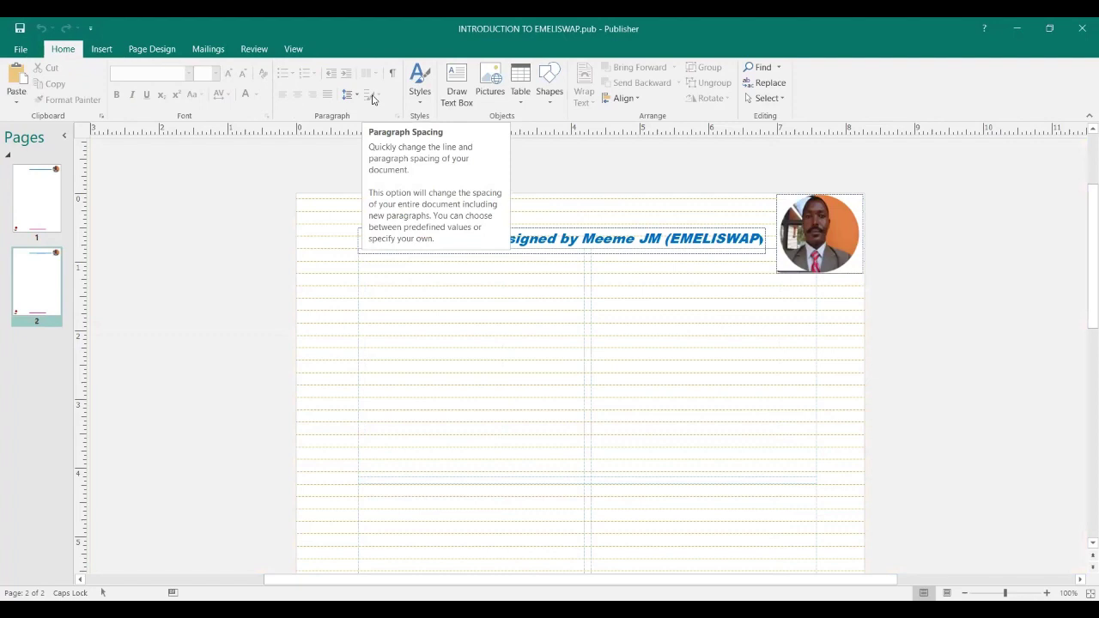
# - Examine pages 1 and 2 of the publication to see which master page's header and footer they carry
pyautogui.scroll(-5, 635, 335)
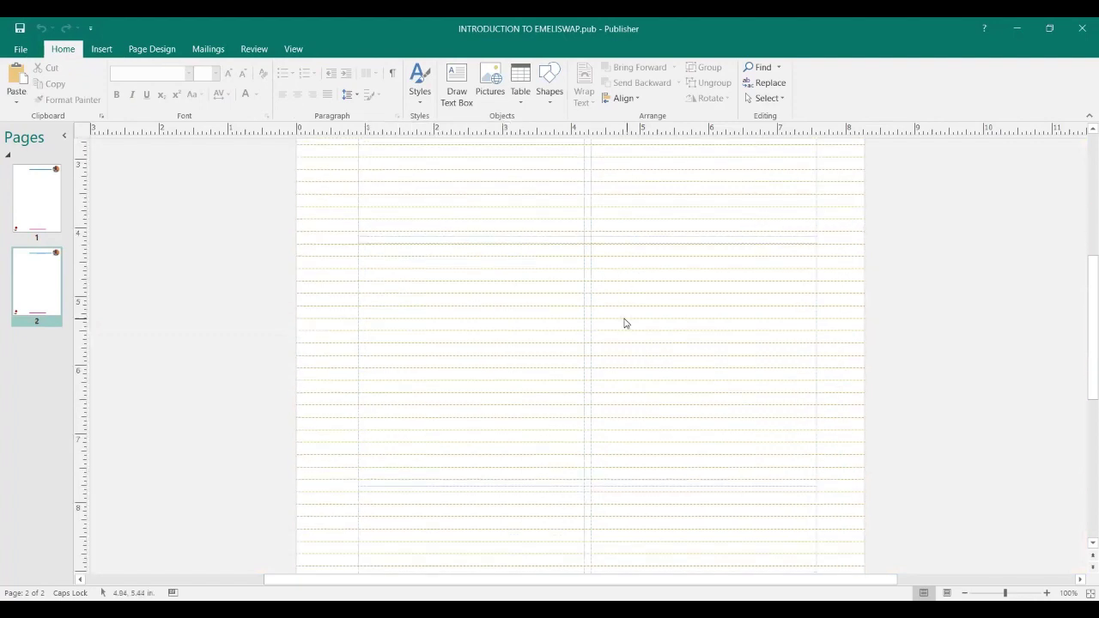
pyautogui.scroll(-10, 625, 323)
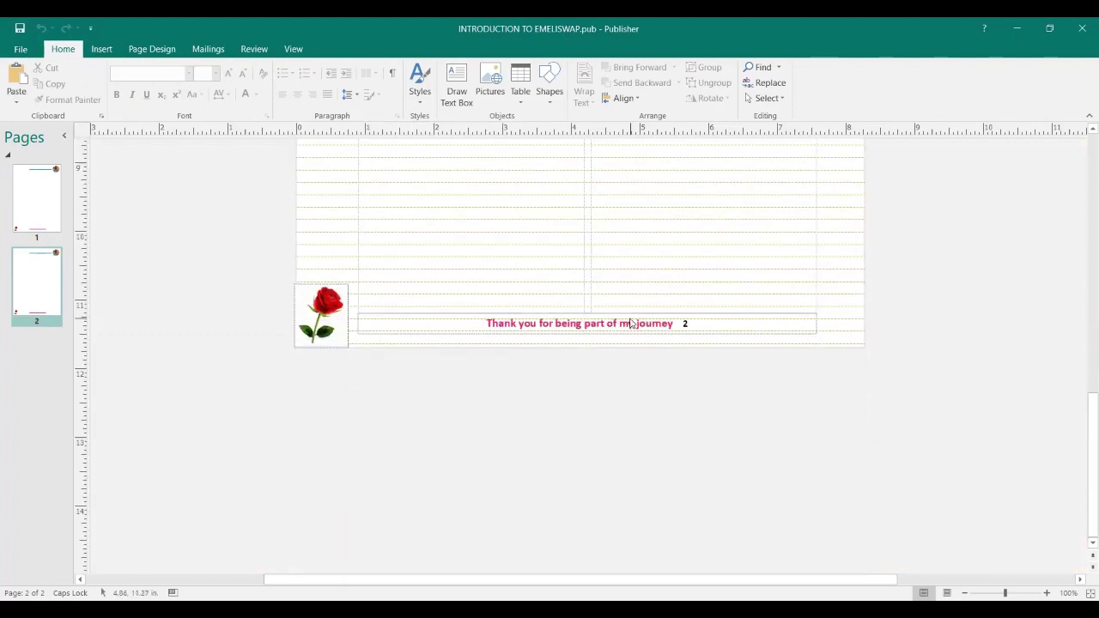
pyautogui.scroll(15, 627, 322)
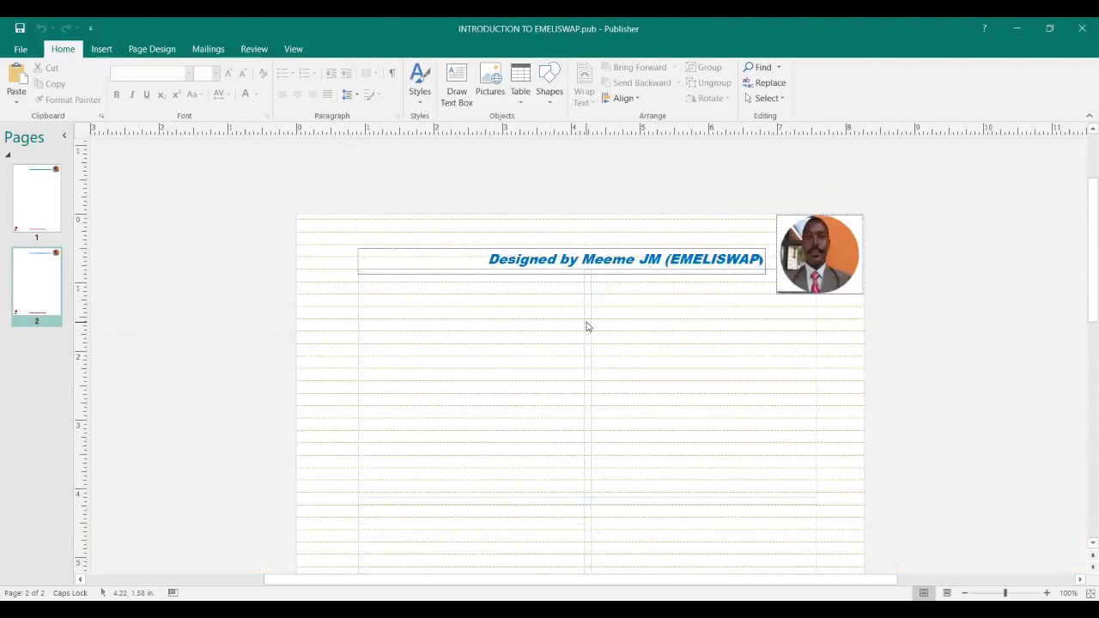
pyautogui.click(49, 287)
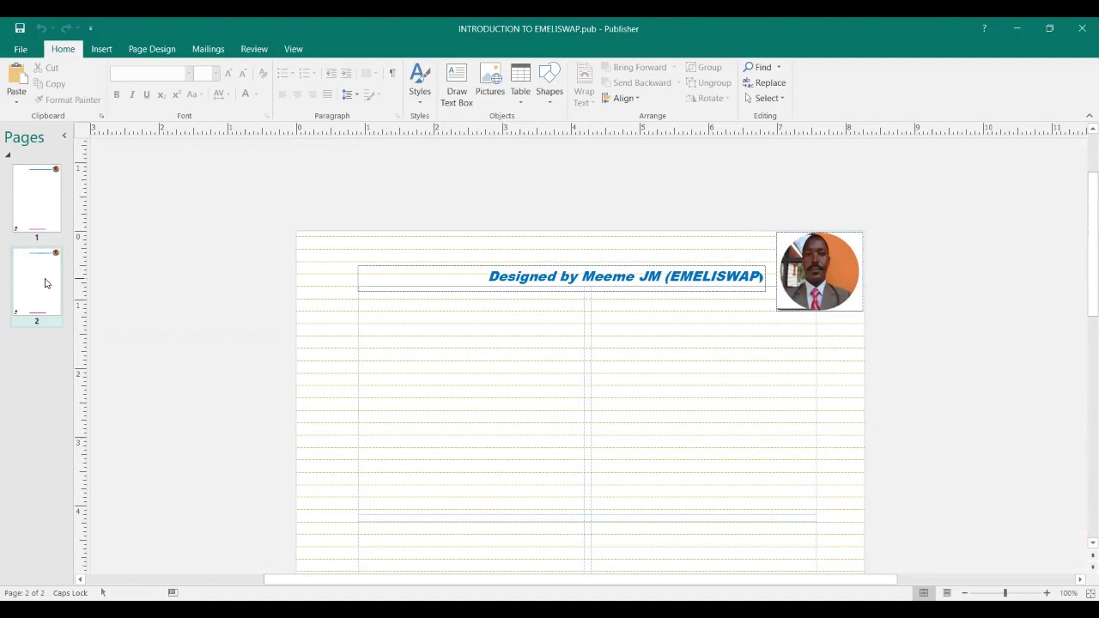
pyautogui.scroll(-2, 663, 442)
pyautogui.scroll(2, 666, 439)
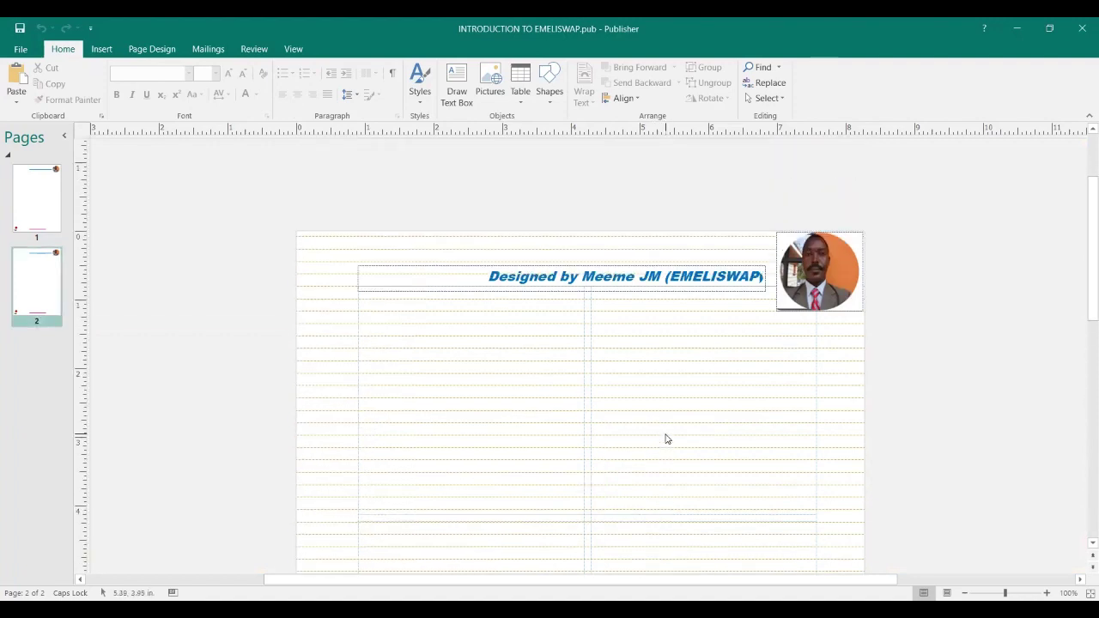
pyautogui.scroll(-1, 658, 428)
pyautogui.scroll(1, 659, 427)
pyautogui.scroll(-2, 439, 406)
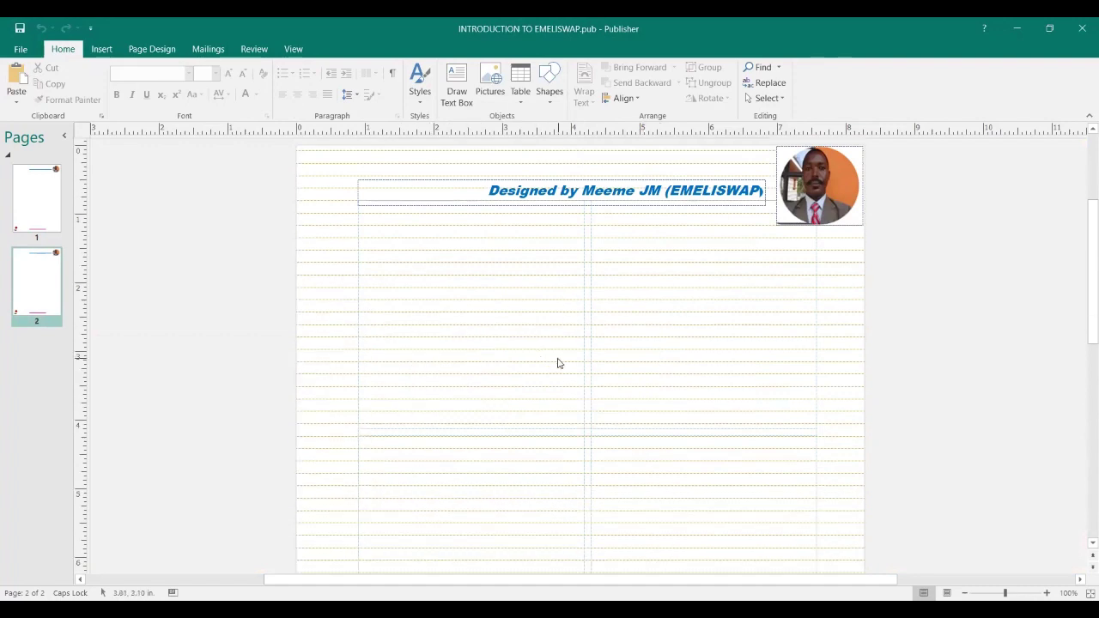
pyautogui.scroll(-3, 558, 366)
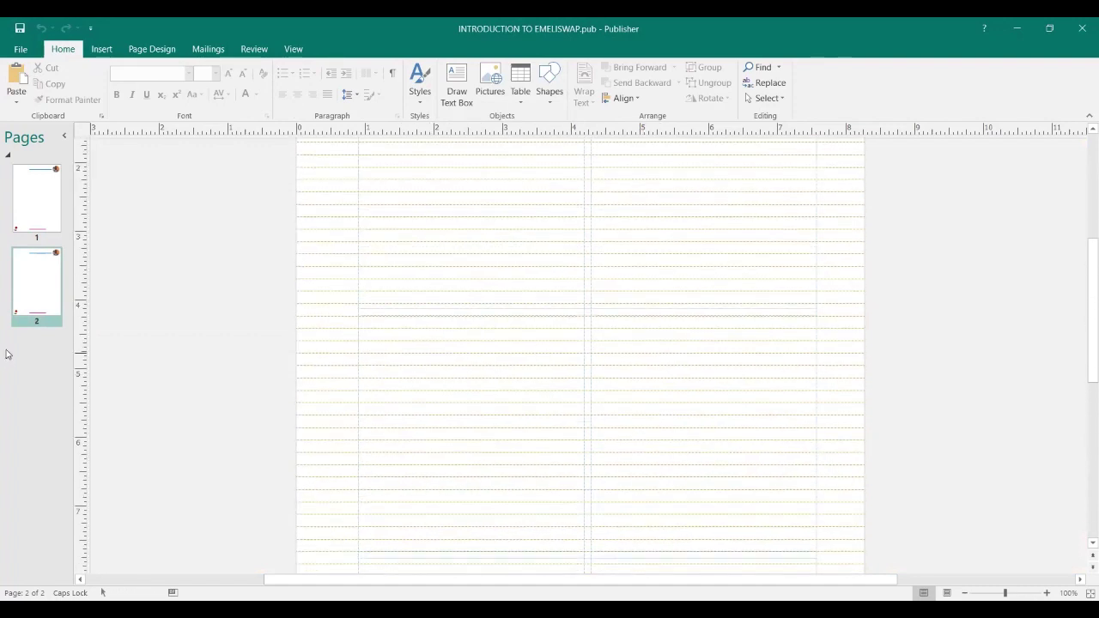
pyautogui.scroll(4, 537, 318)
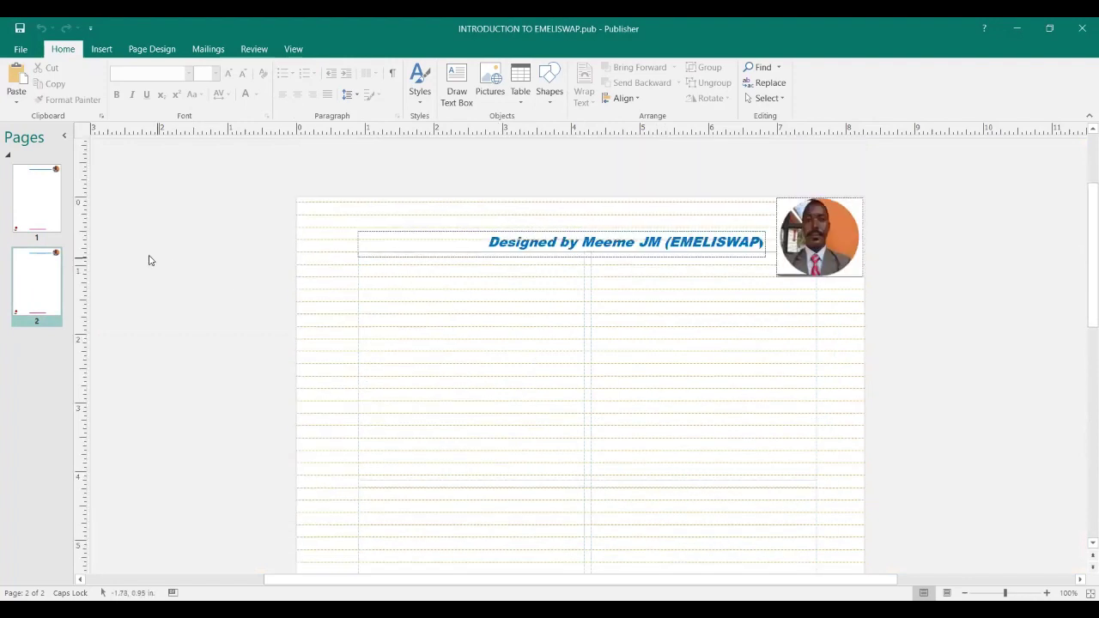
pyautogui.click(43, 209)
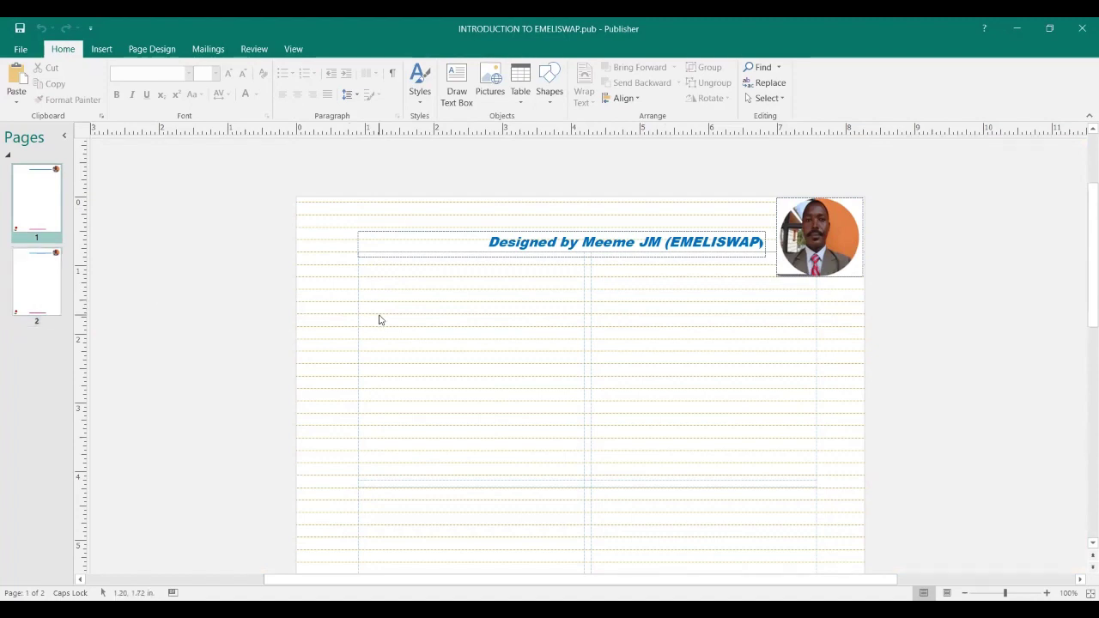
pyautogui.click(32, 291)
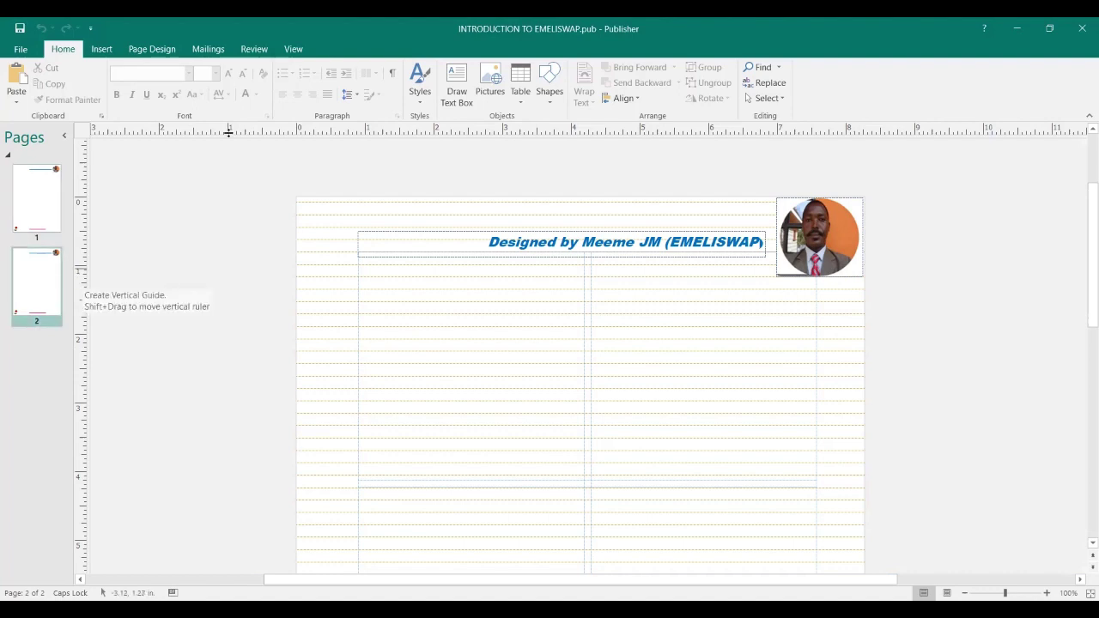
# - Return to the master page view and compare the layouts of master pages A and B
pyautogui.click(292, 51)
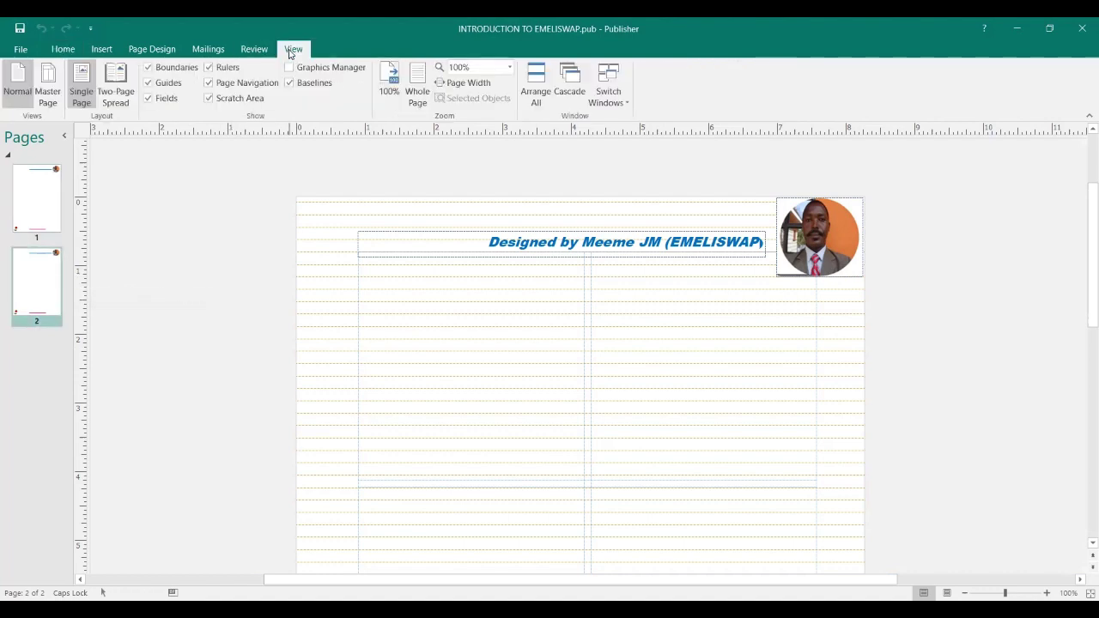
pyautogui.click(47, 96)
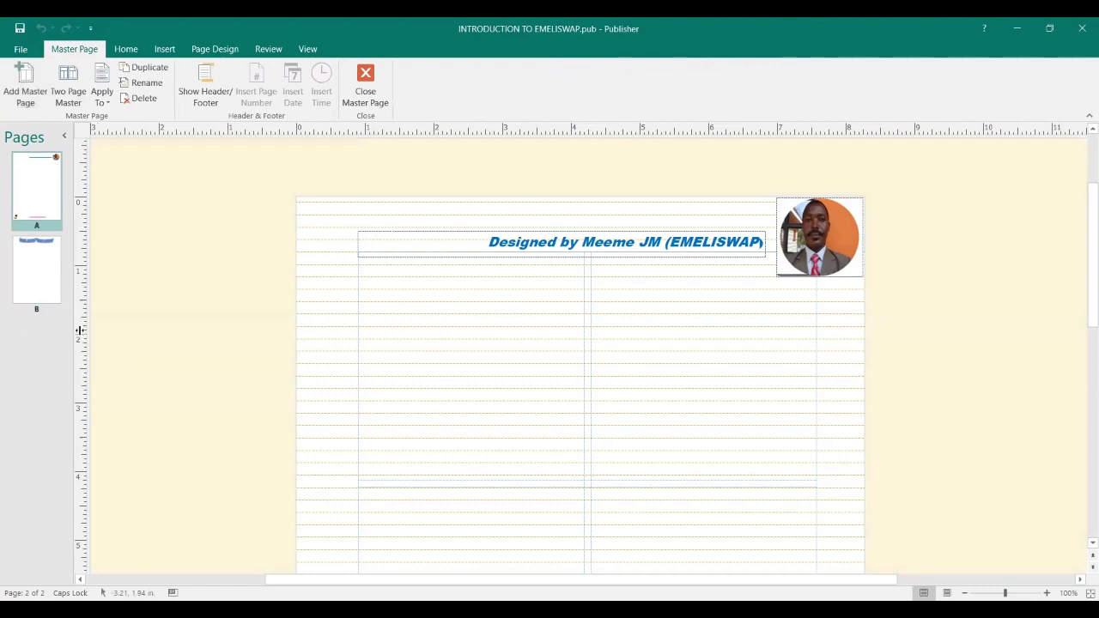
pyautogui.click(41, 189)
pyautogui.scroll(-5, 712, 412)
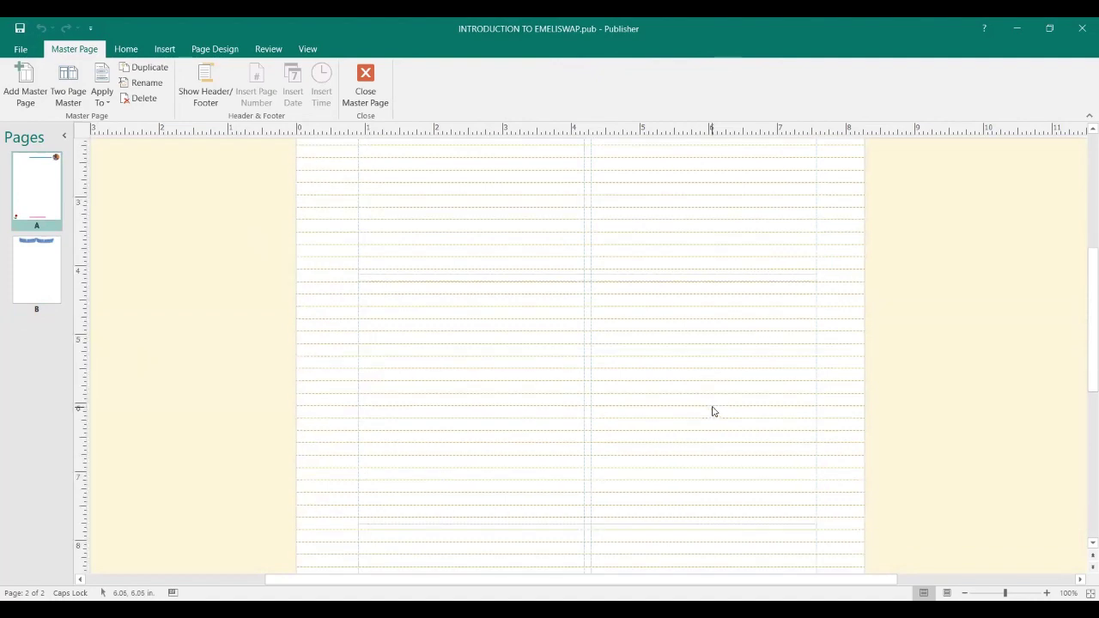
pyautogui.scroll(5, 712, 412)
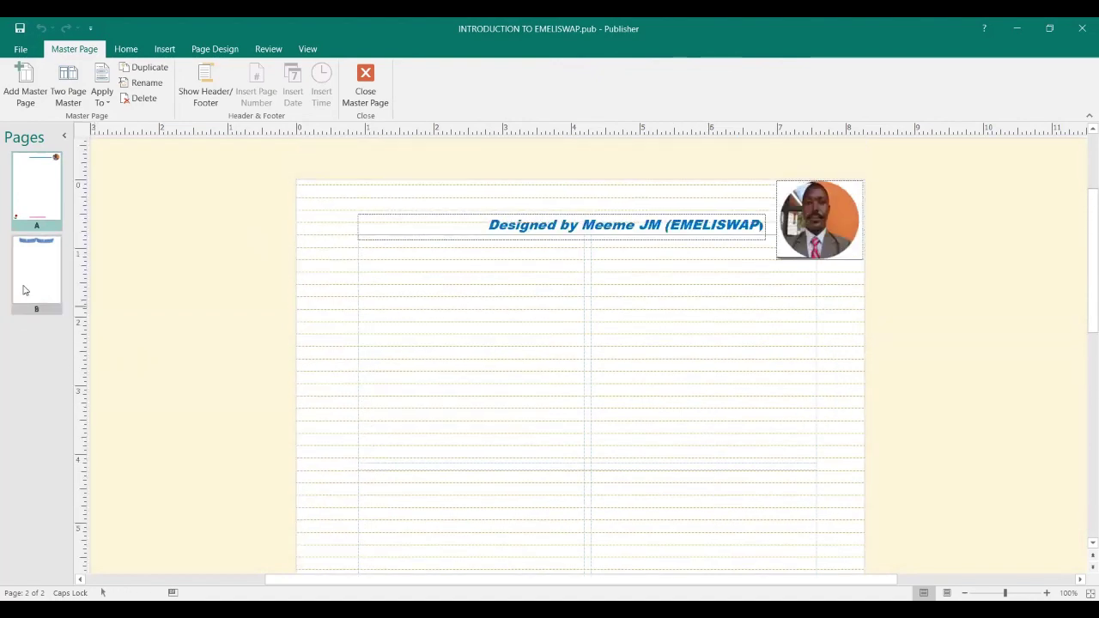
pyautogui.click(43, 271)
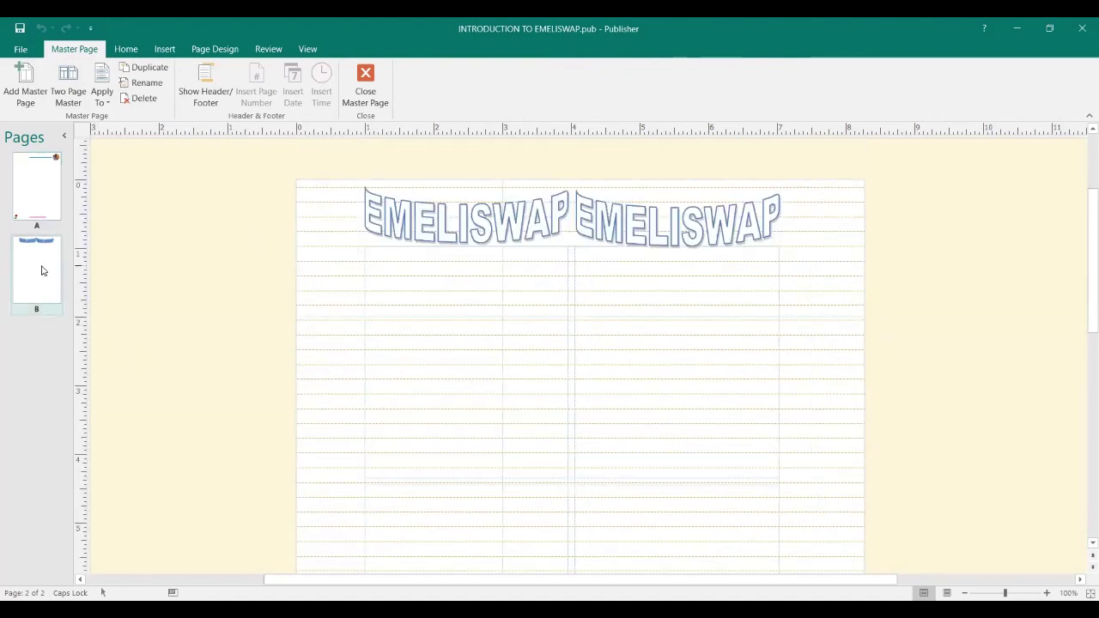
pyautogui.scroll(-6, 635, 394)
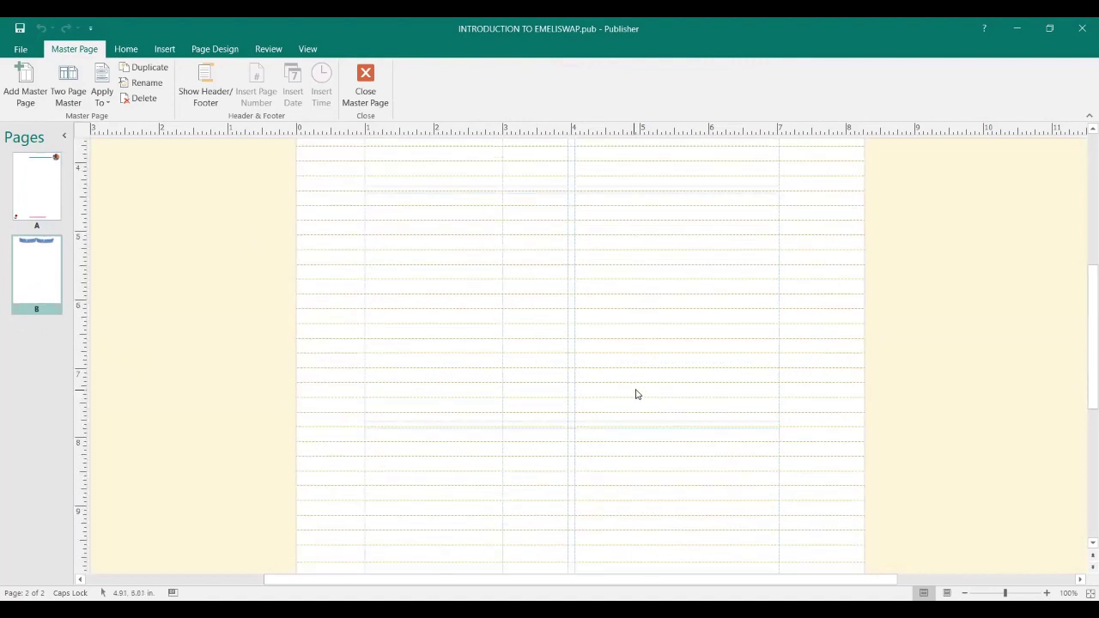
pyautogui.scroll(5, 638, 386)
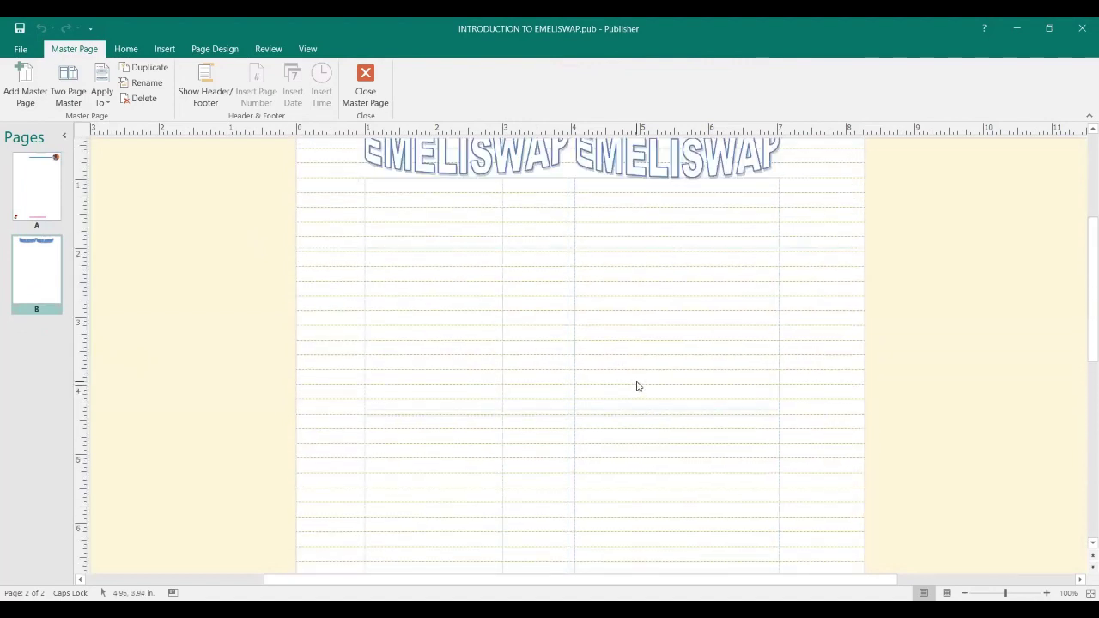
pyautogui.scroll(2, 637, 386)
pyautogui.scroll(2, 637, 384)
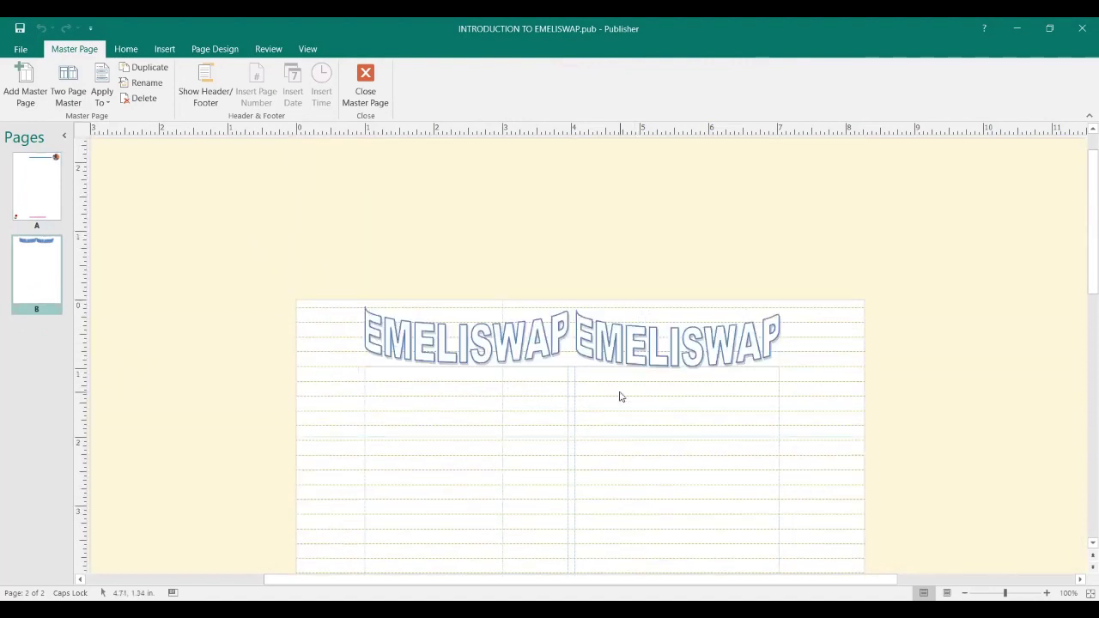
pyautogui.scroll(1, 623, 397)
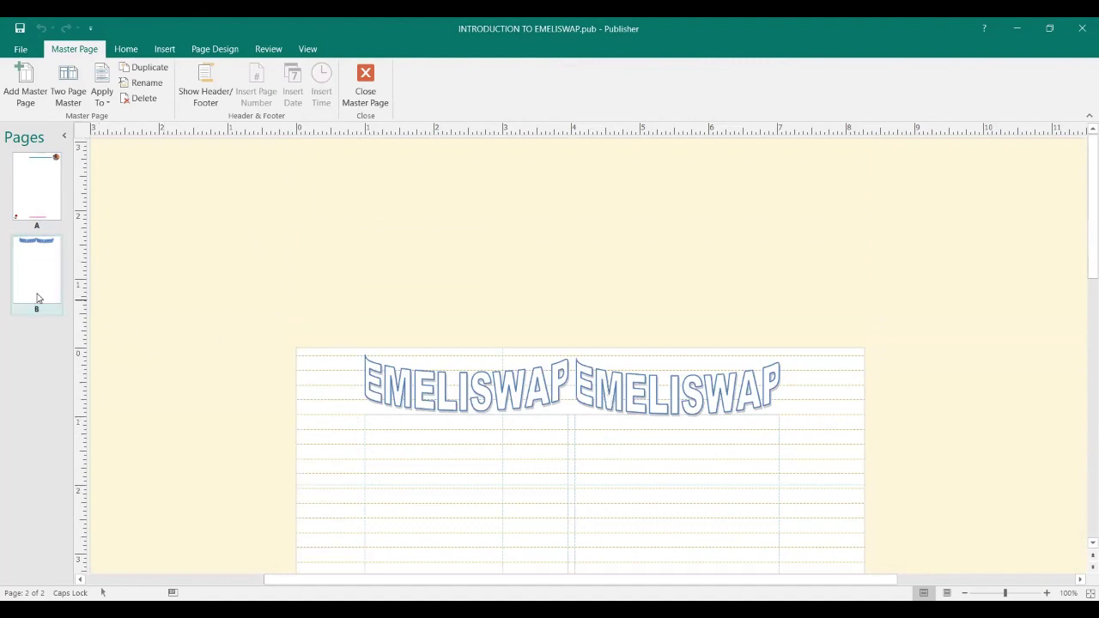
pyautogui.click(48, 266)
pyautogui.click(106, 104)
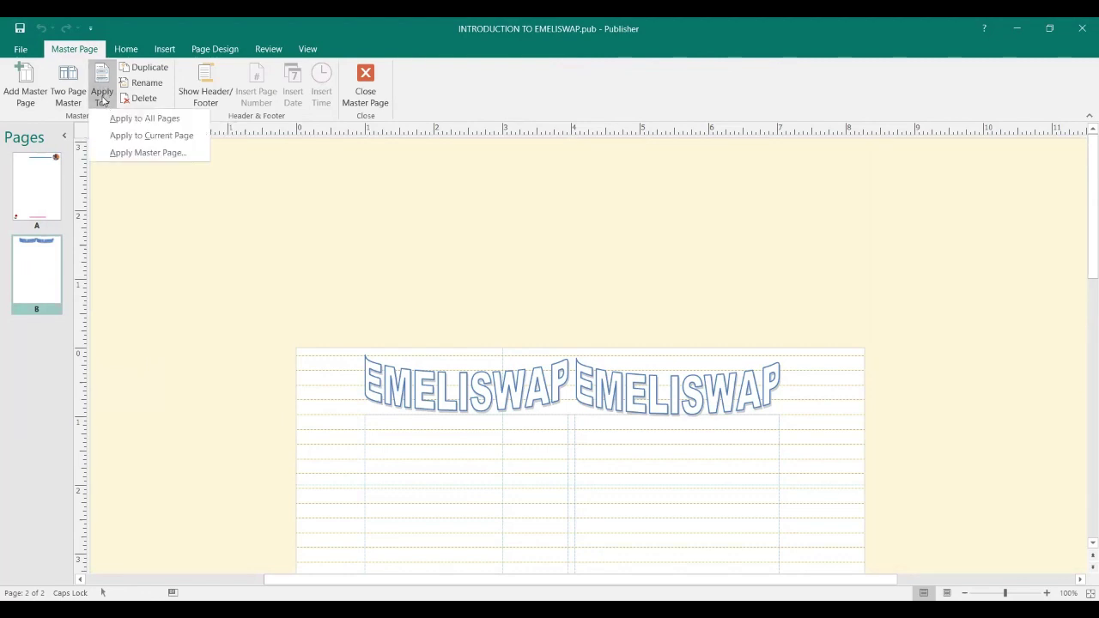
pyautogui.click(147, 152)
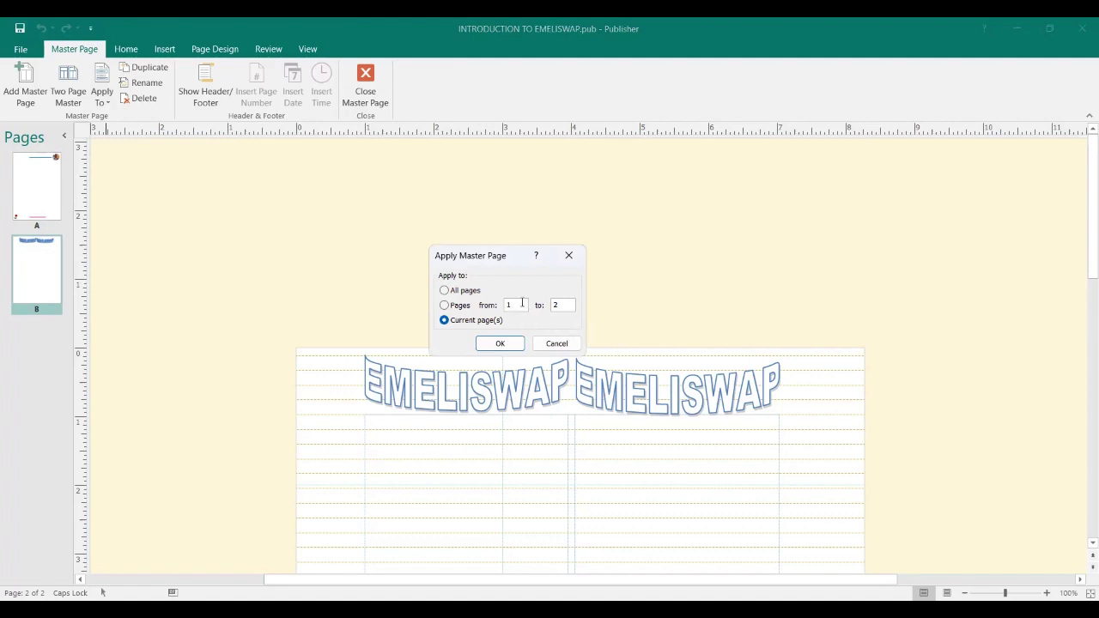
pyautogui.click(562, 302)
pyautogui.press('BackSpace')
pyautogui.click(527, 306)
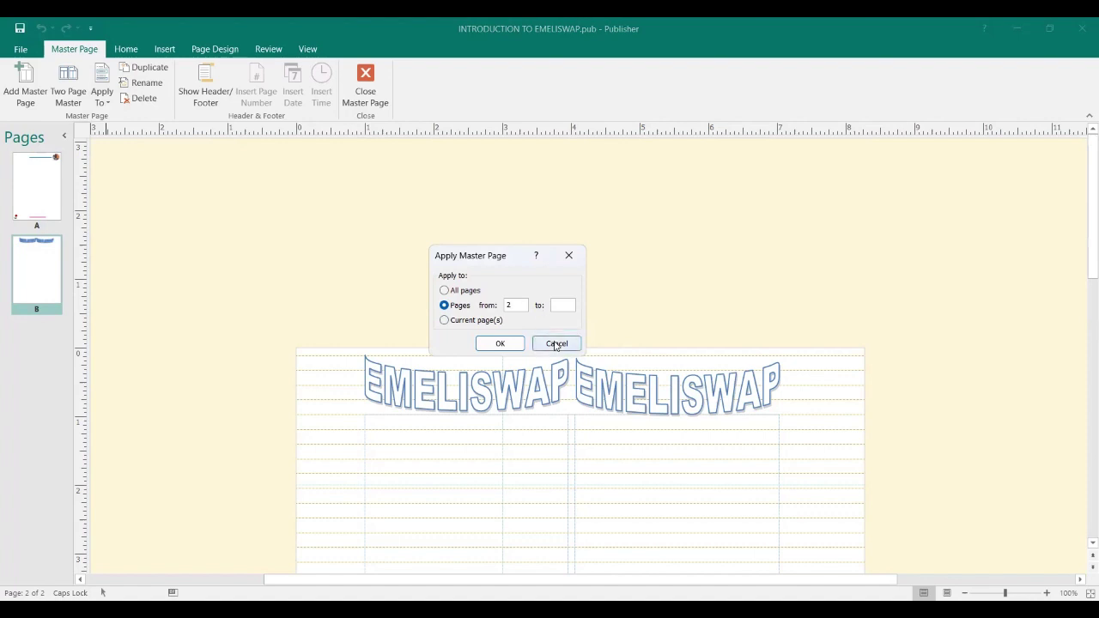
pyautogui.click(504, 345)
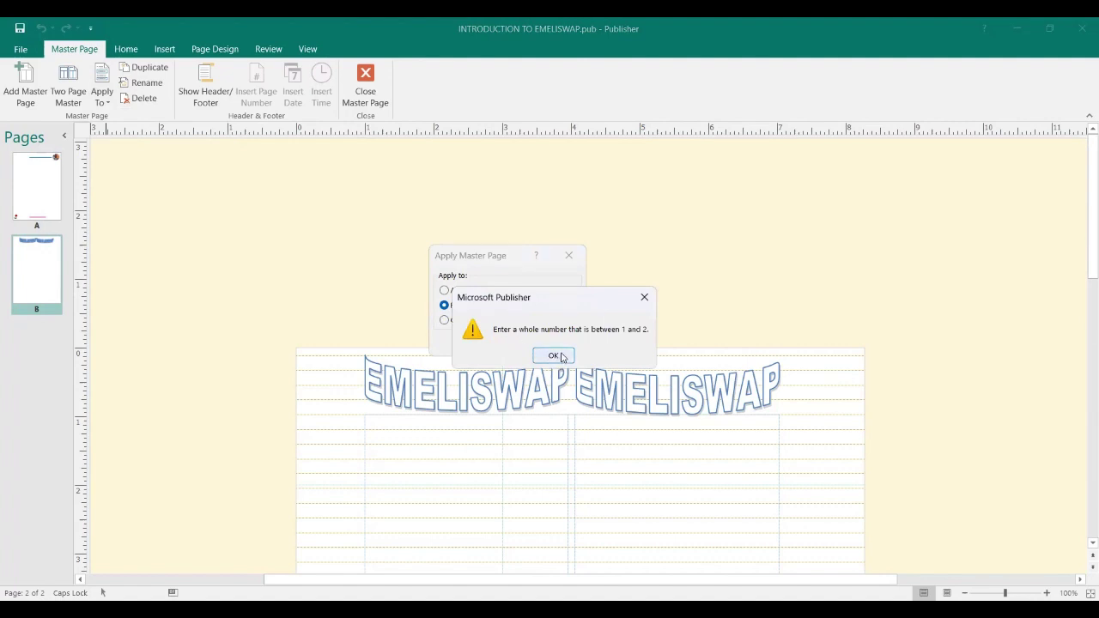
pyautogui.click(554, 356)
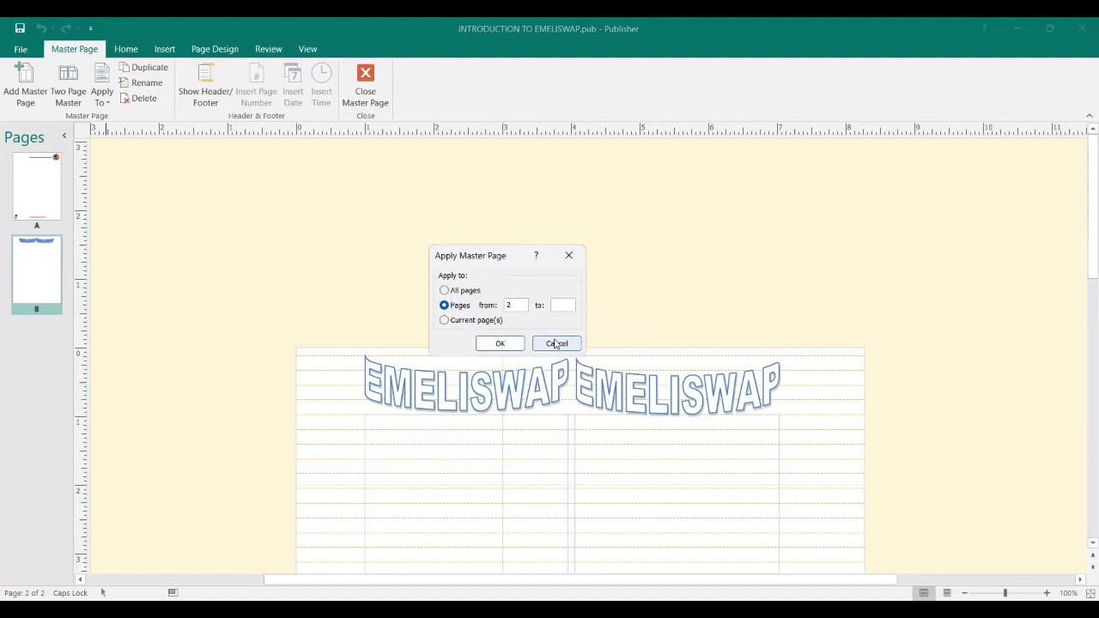
pyautogui.click(445, 320)
pyautogui.click(553, 344)
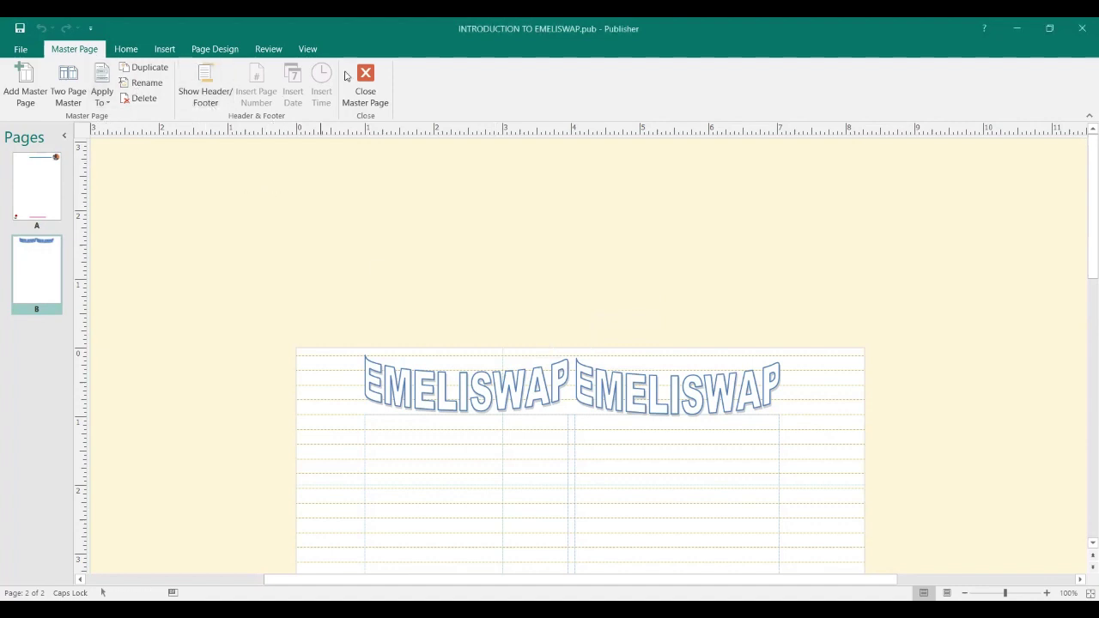
# - Make page 2 the current page outside the master page view, and apply master page B to that current page only
pyautogui.click(368, 93)
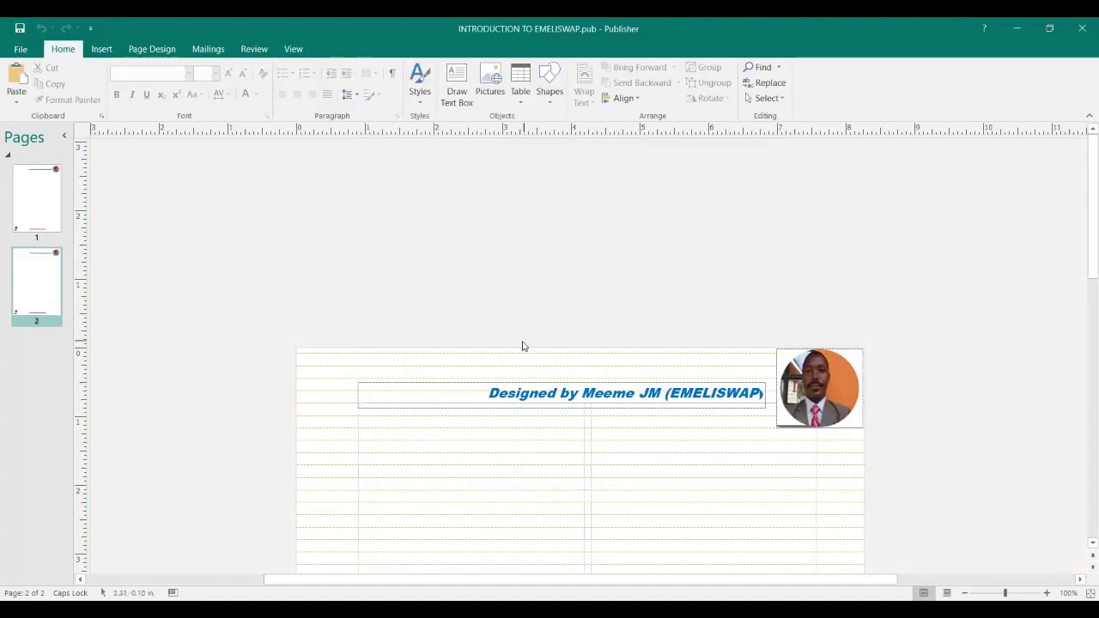
pyautogui.click(42, 283)
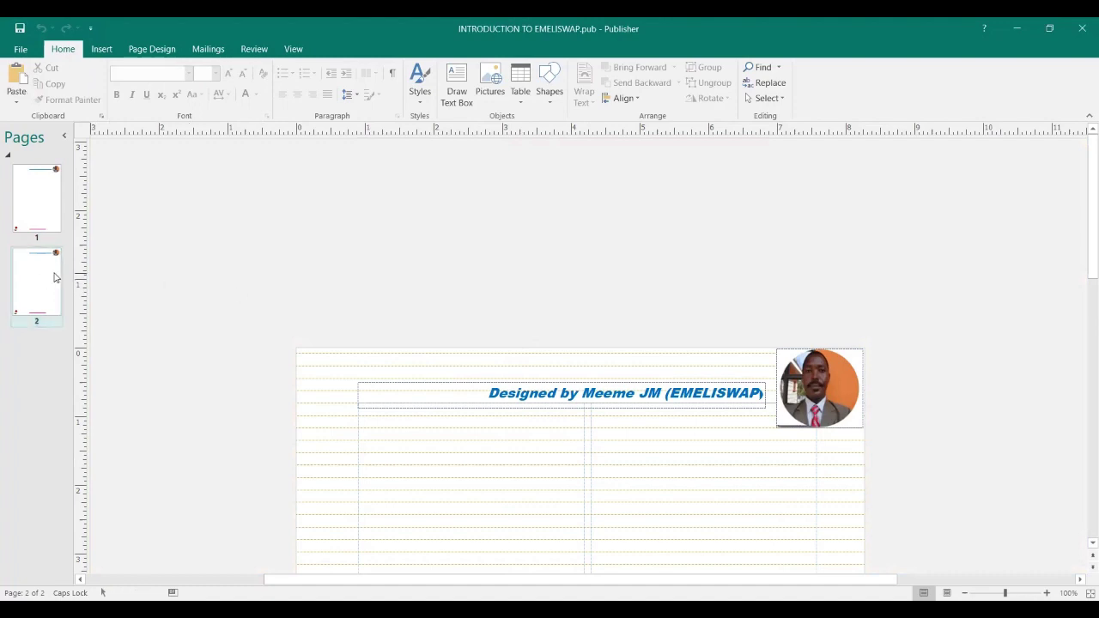
pyautogui.click(292, 48)
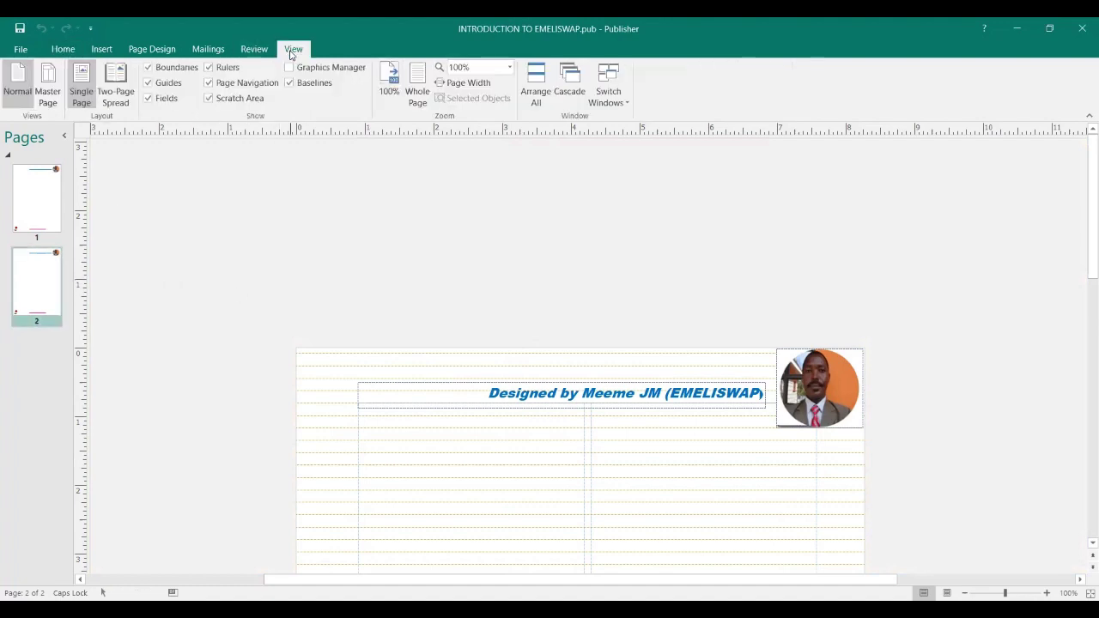
pyautogui.click(48, 96)
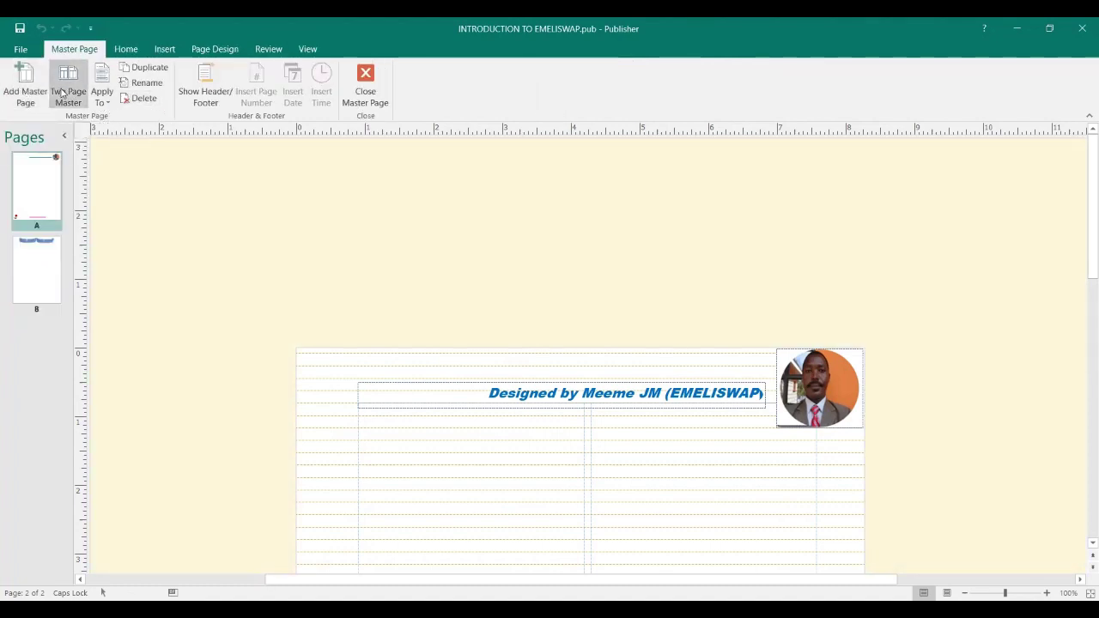
pyautogui.click(42, 268)
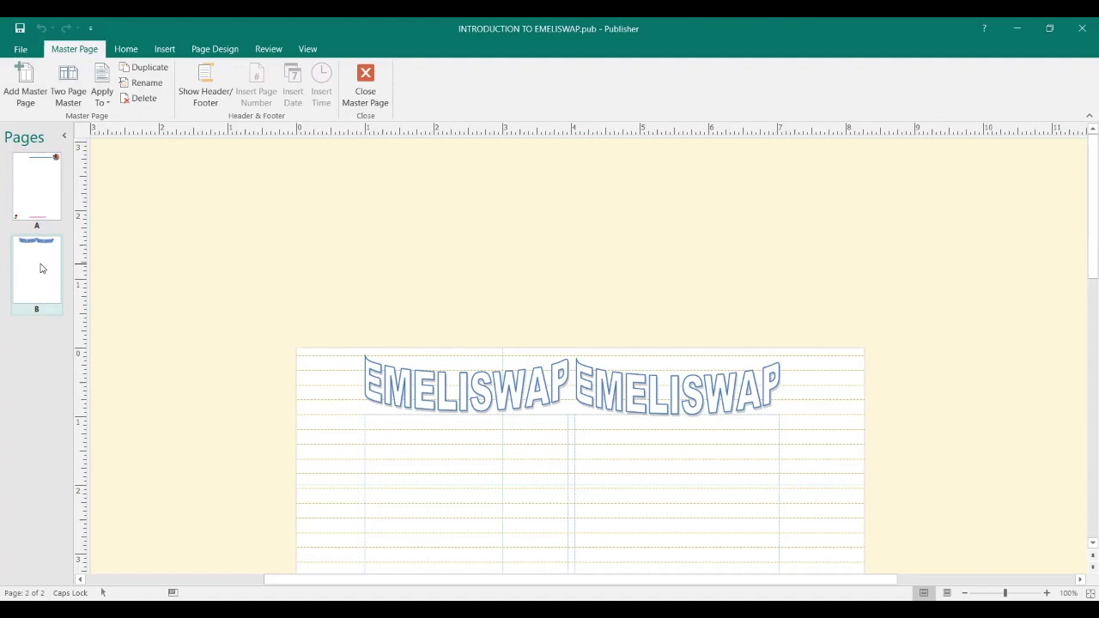
pyautogui.click(105, 102)
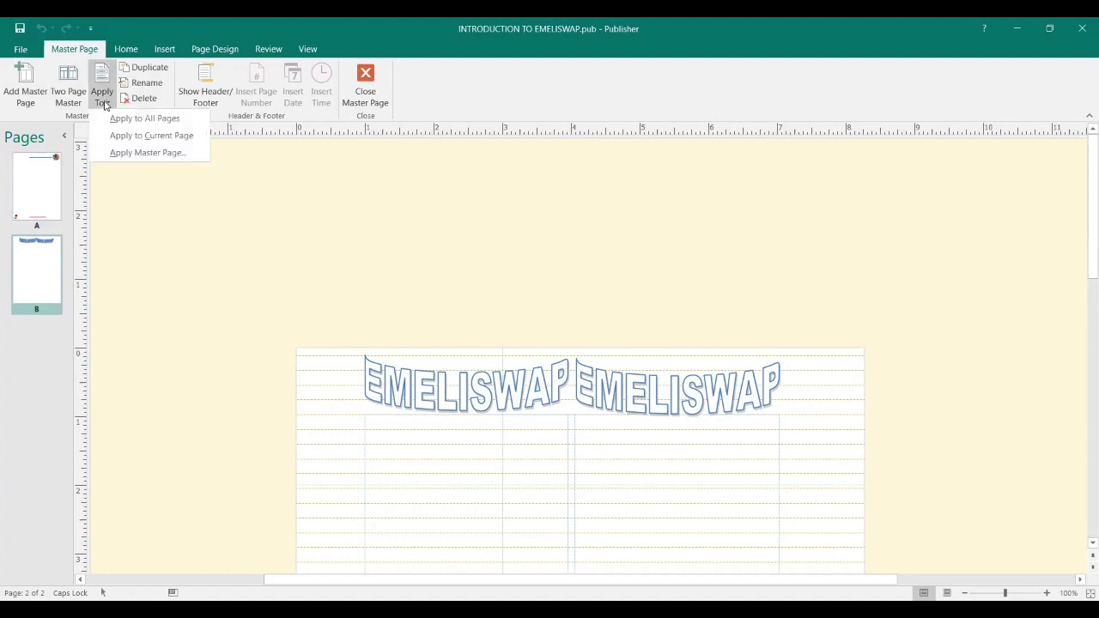
pyautogui.click(172, 136)
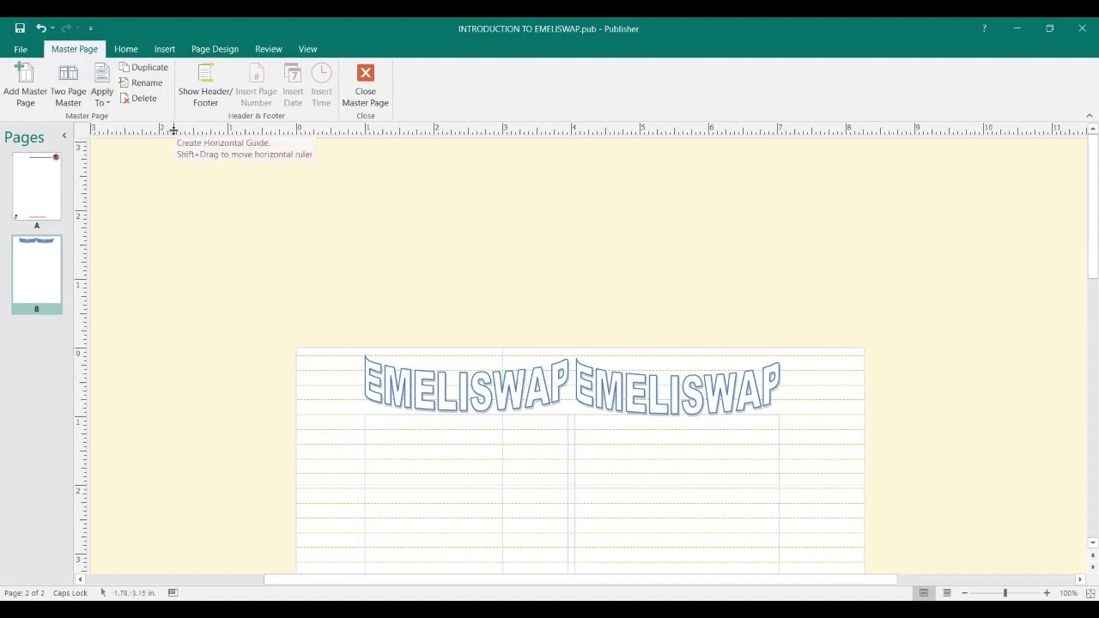
# - Save the publication and close the master page view
pyautogui.click(19, 28)
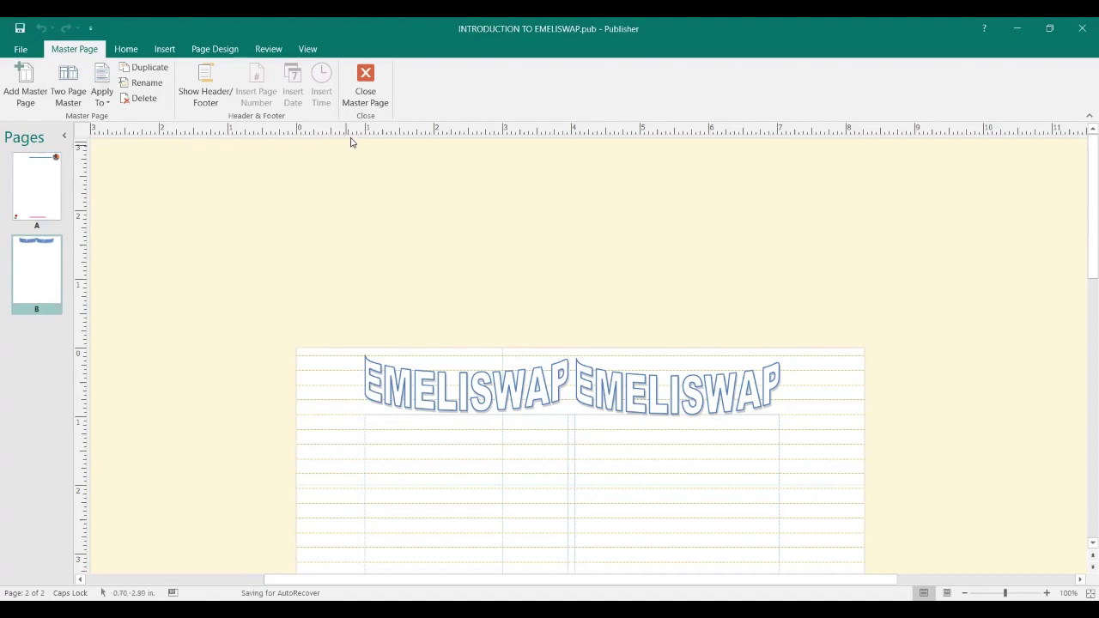
pyautogui.click(364, 103)
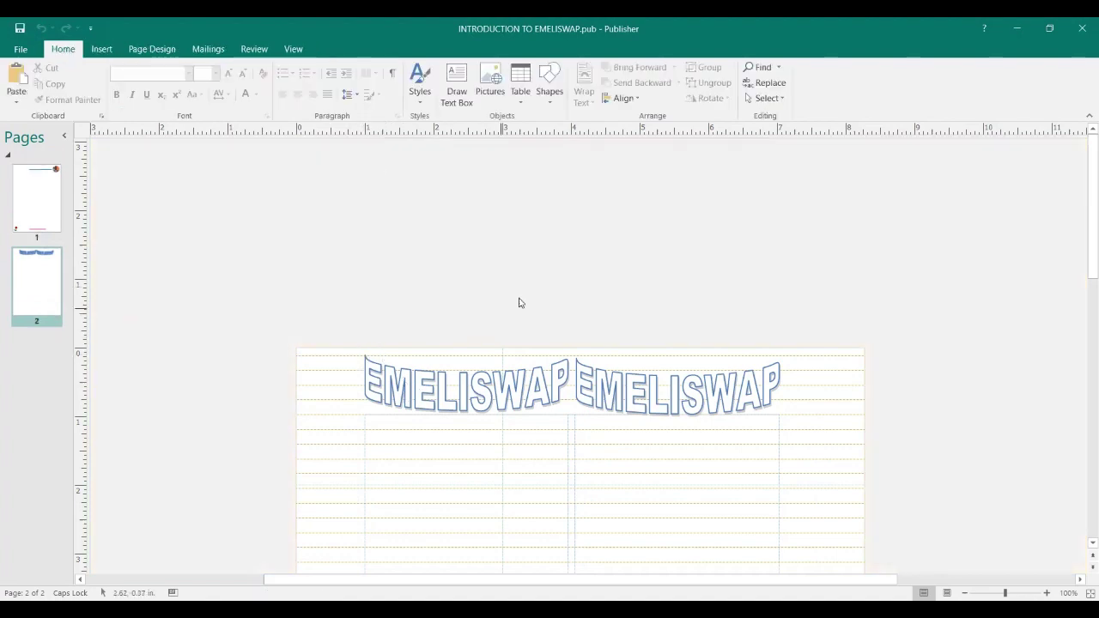
# - Examine pages 1 and 2 from header to footer to compare the master page content each one carries
pyautogui.scroll(-5, 515, 299)
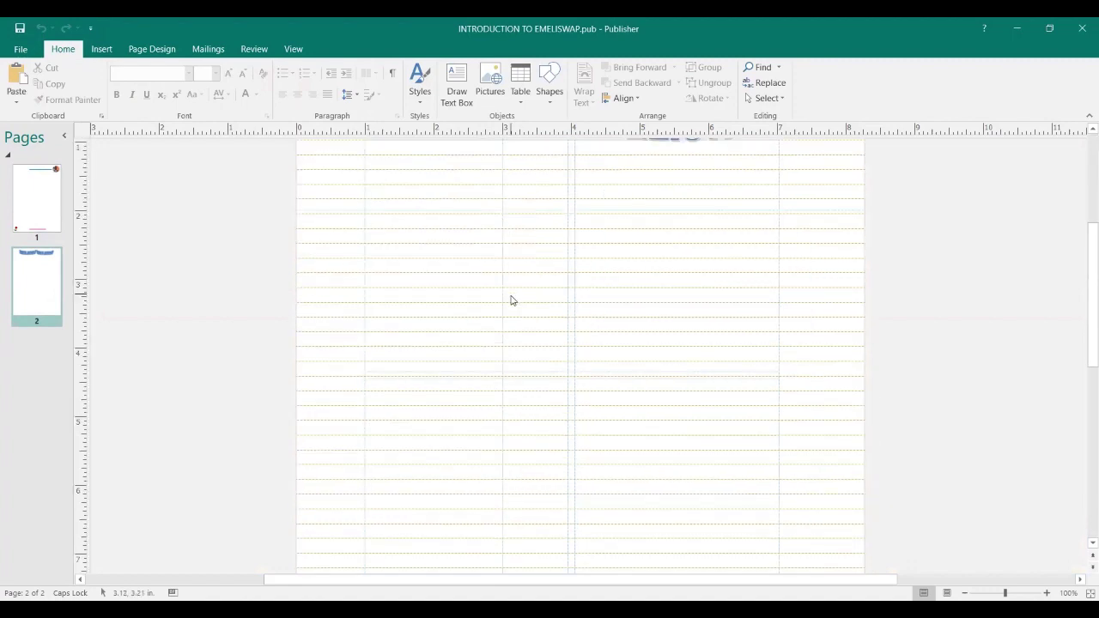
pyautogui.scroll(3, 496, 304)
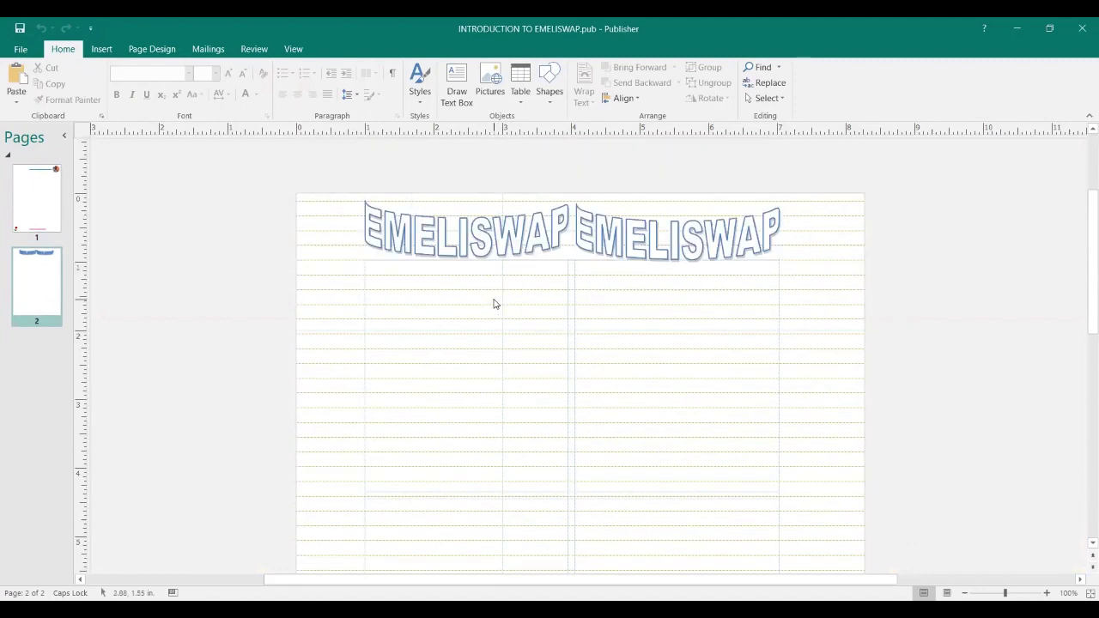
pyautogui.scroll(3, 494, 304)
pyautogui.click(36, 182)
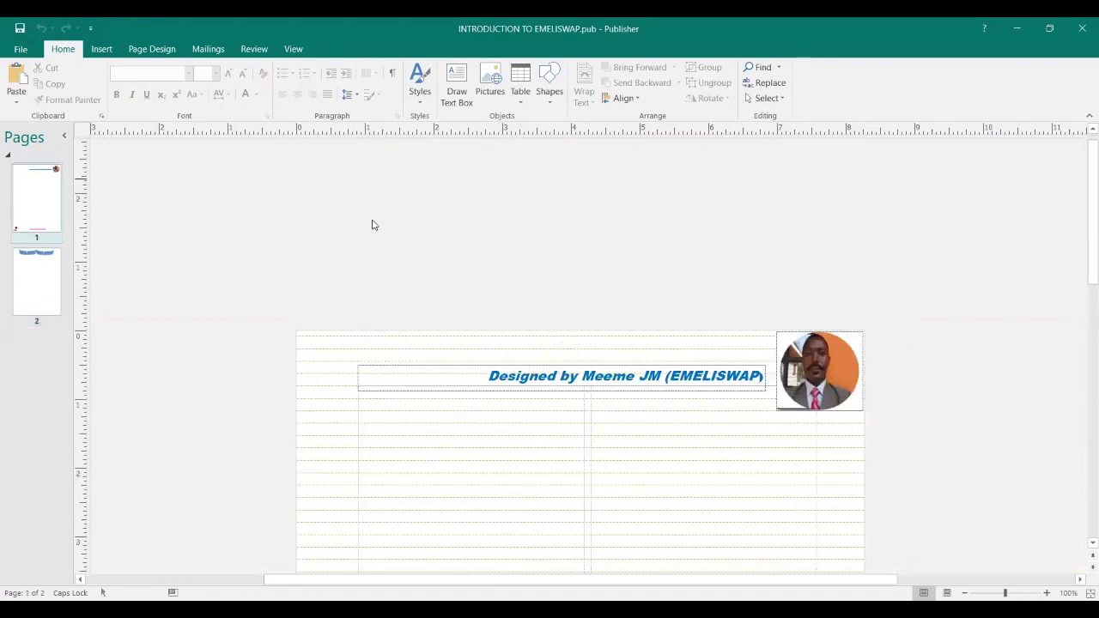
pyautogui.scroll(-2, 915, 298)
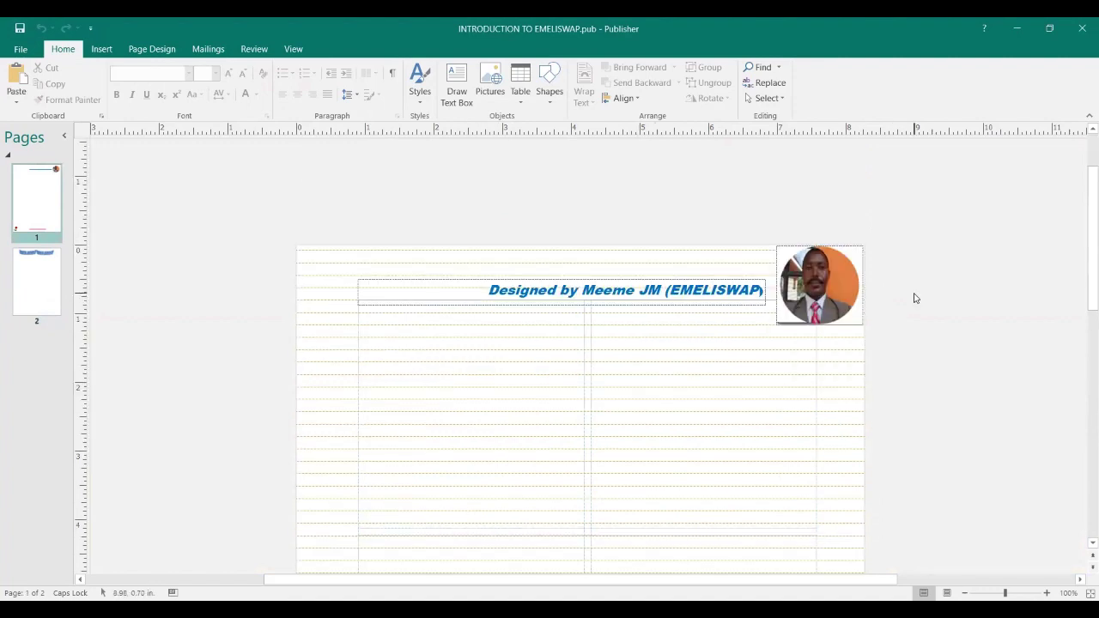
pyautogui.scroll(-3, 919, 289)
pyautogui.scroll(2, 924, 290)
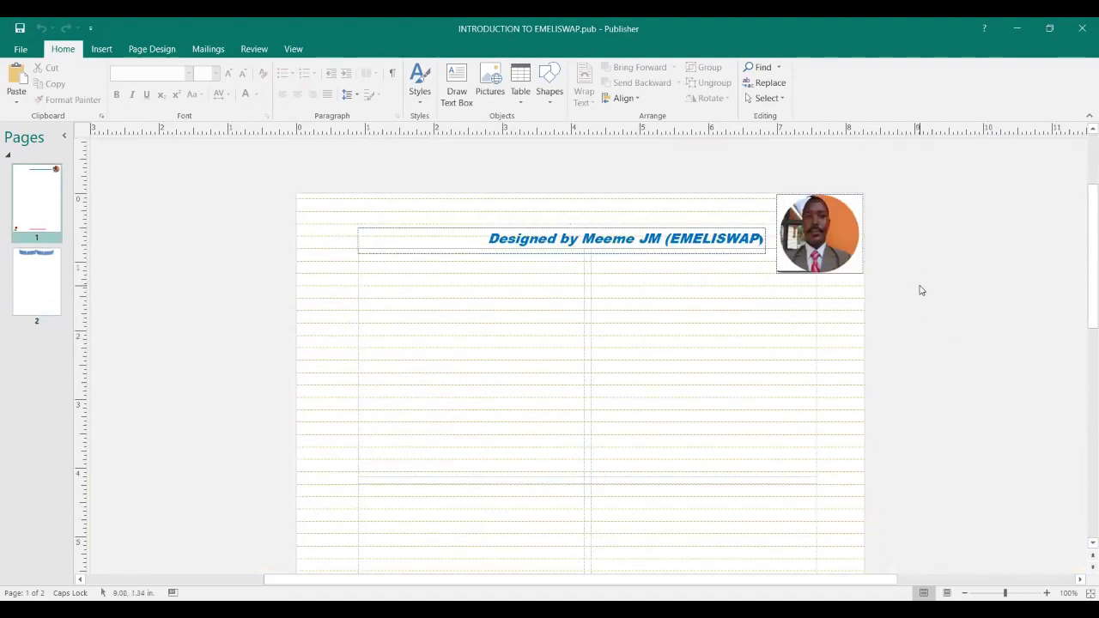
pyautogui.scroll(-10, 922, 292)
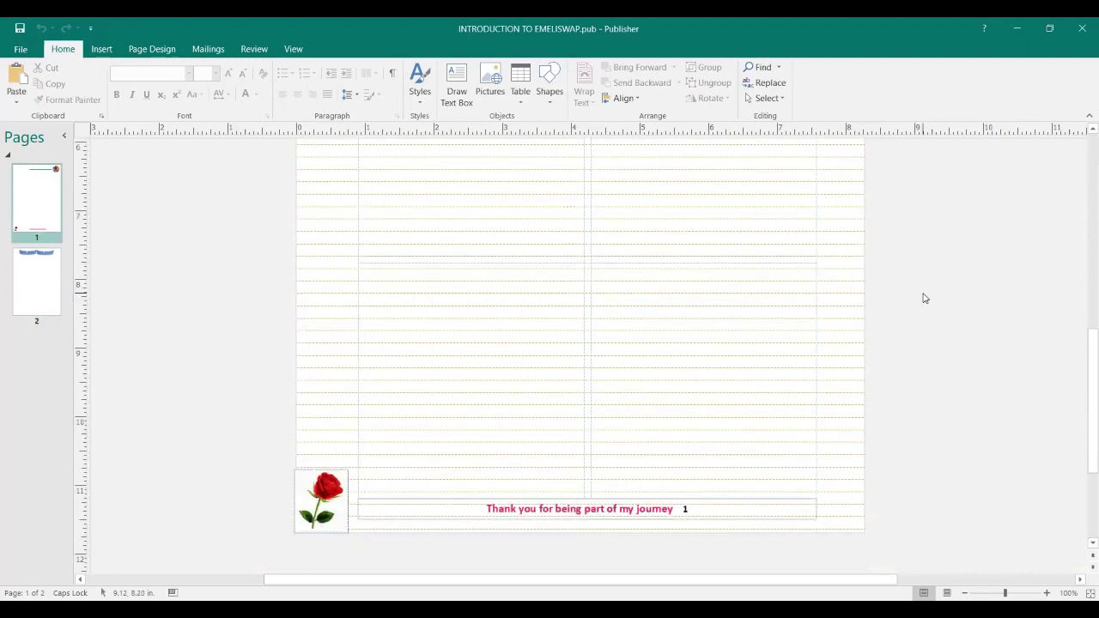
pyautogui.scroll(-2, 925, 298)
pyautogui.scroll(10, 884, 314)
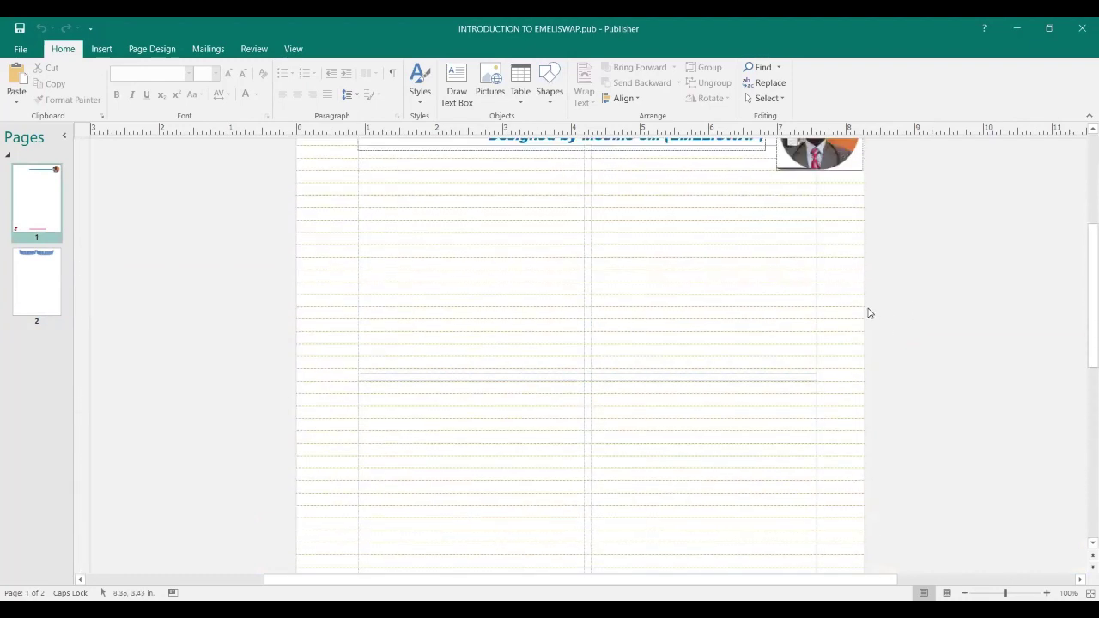
pyautogui.scroll(5, 868, 313)
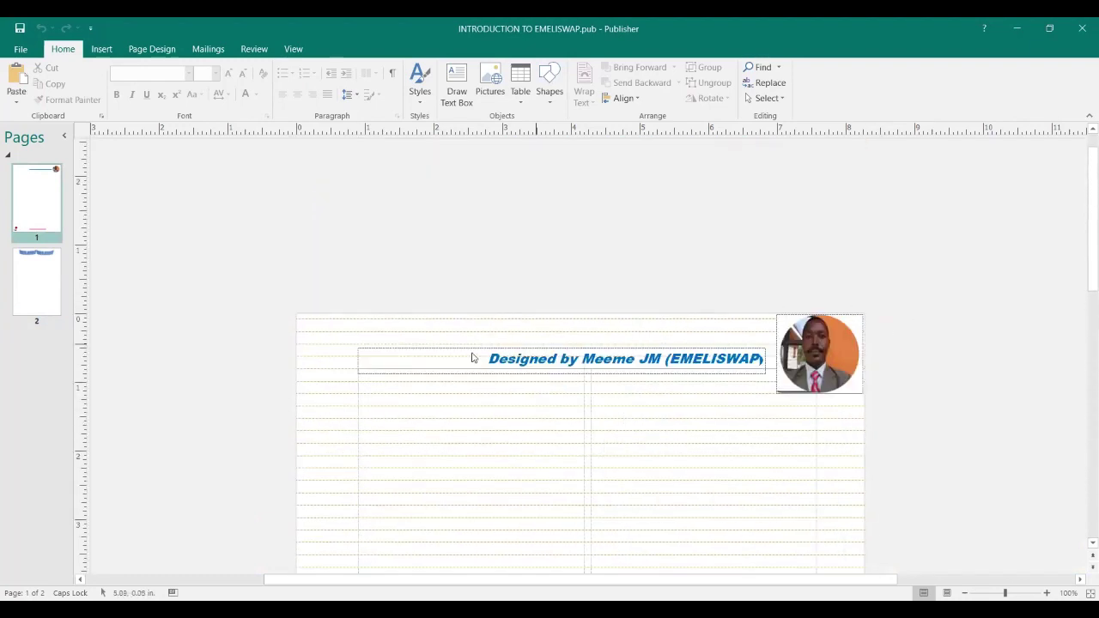
pyautogui.click(42, 294)
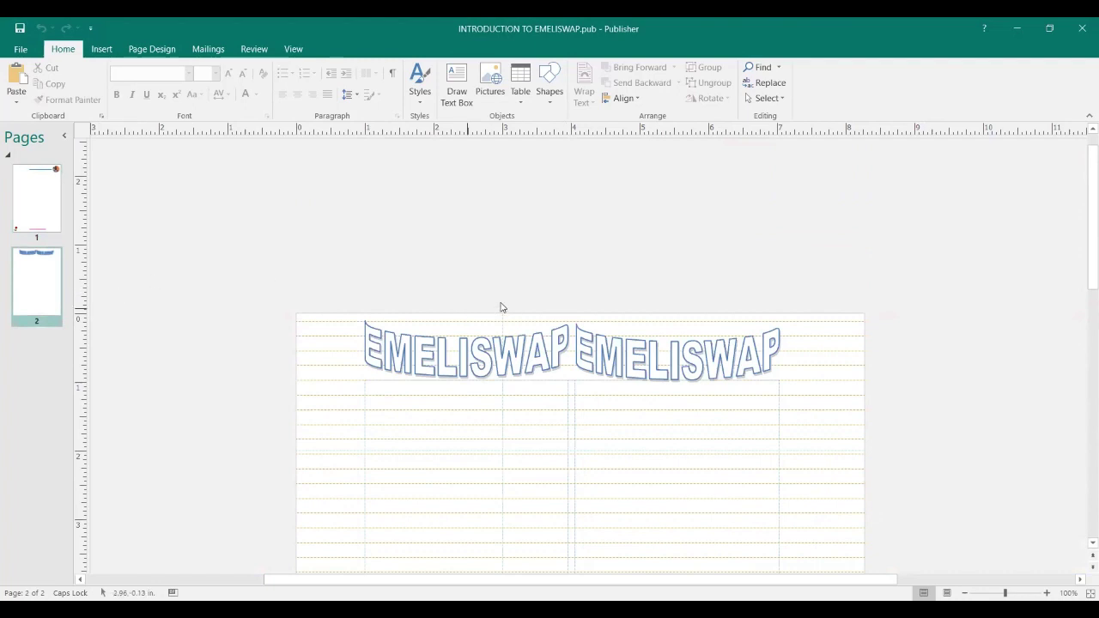
pyautogui.scroll(-6, 592, 279)
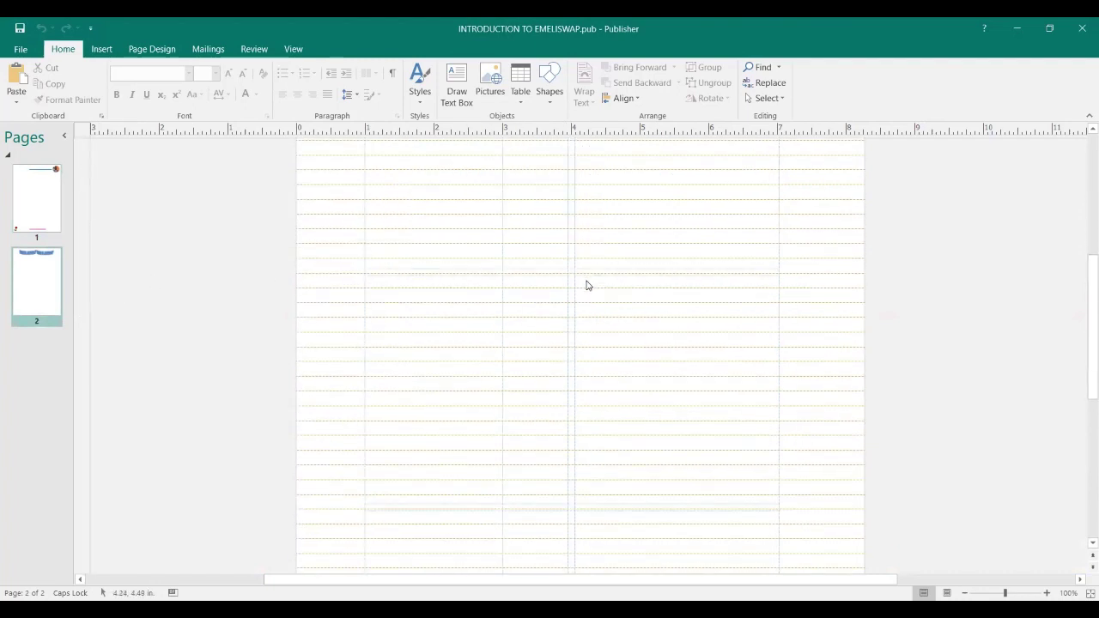
pyautogui.scroll(-6, 587, 285)
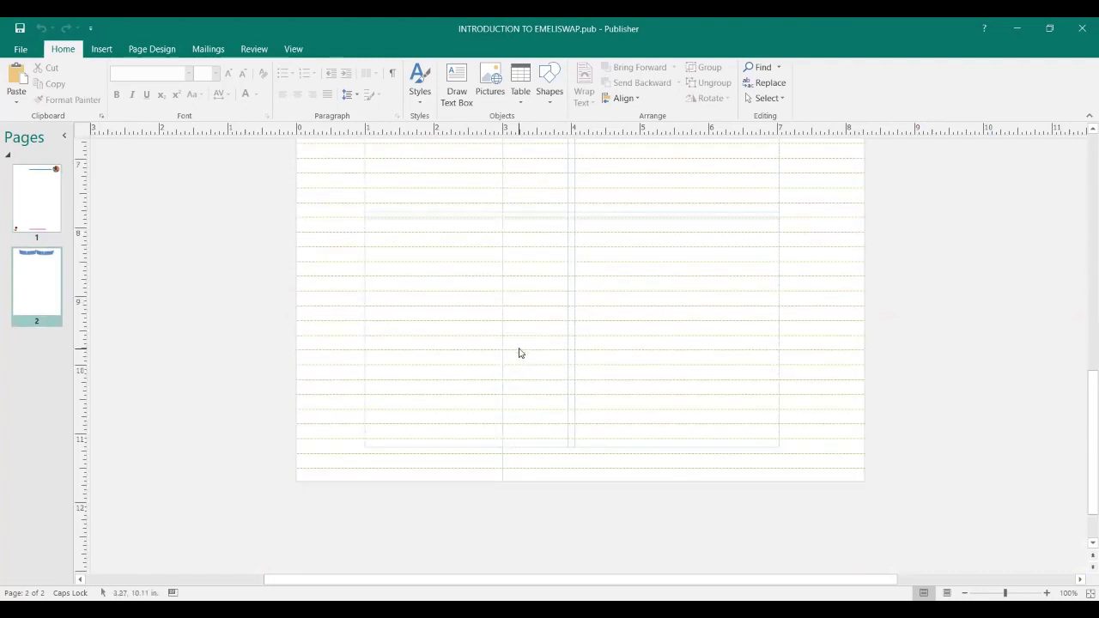
pyautogui.scroll(10, 518, 353)
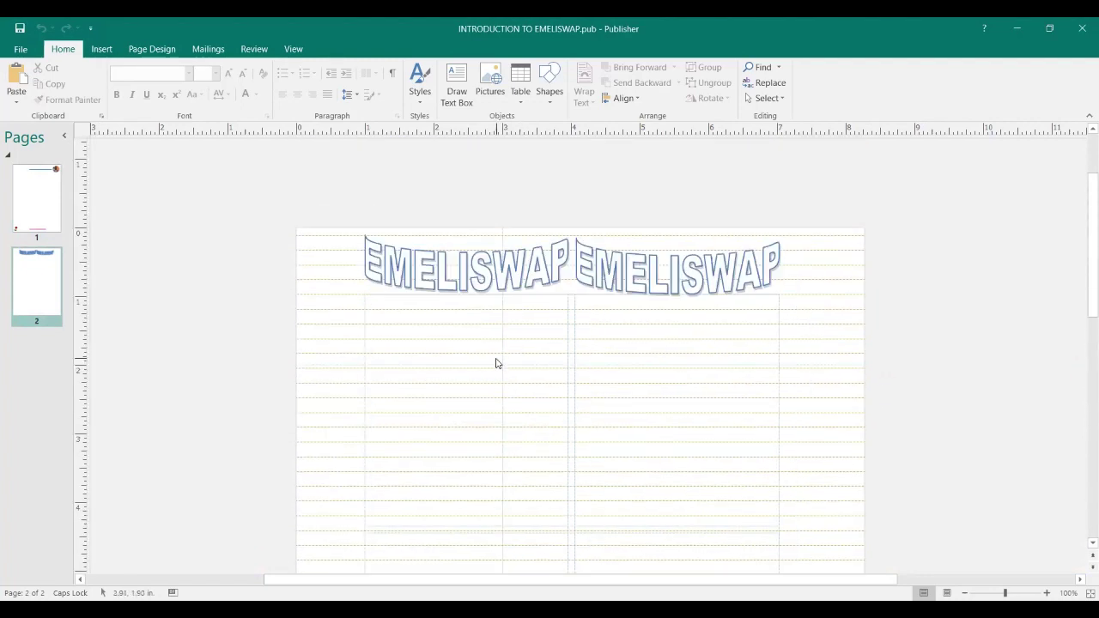
pyautogui.scroll(1, 495, 363)
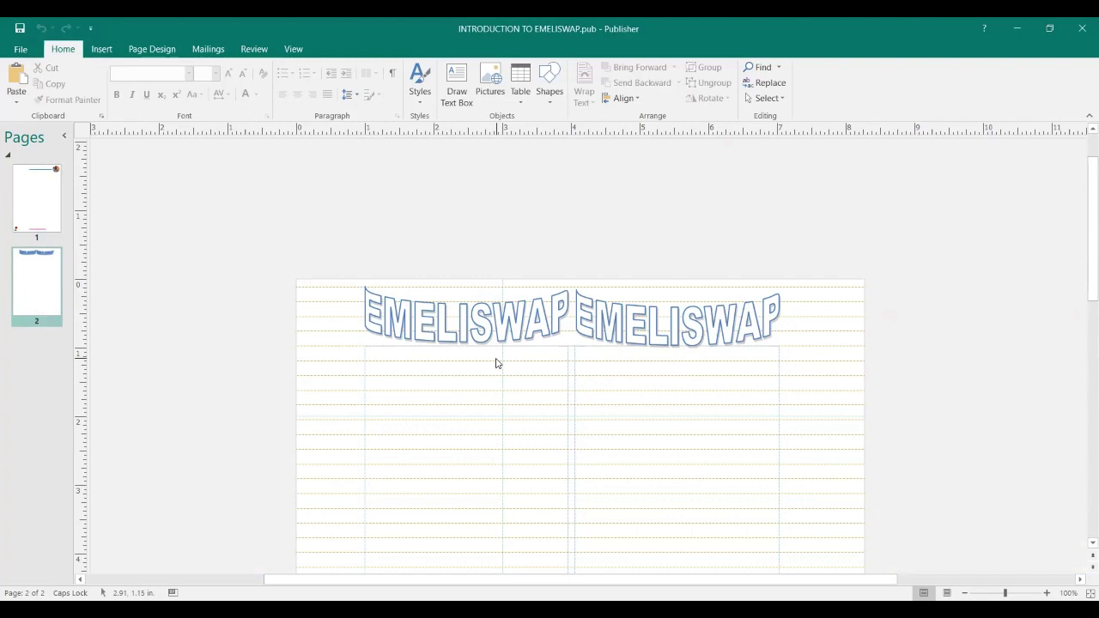
# - Save the publication
pyautogui.click(18, 30)
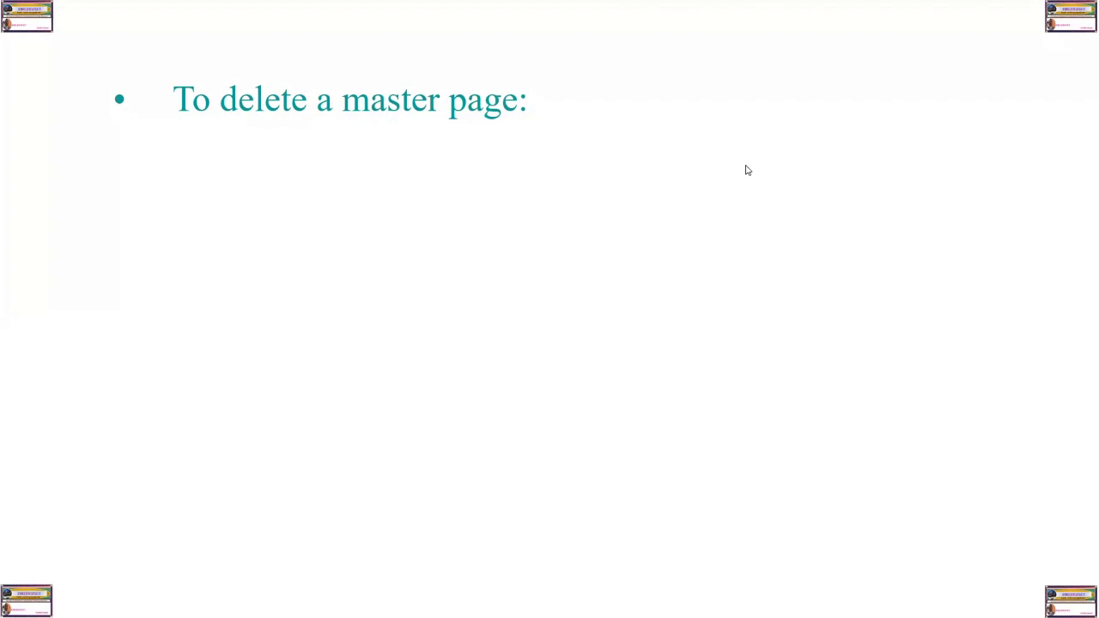
pyautogui.click(642, 157)
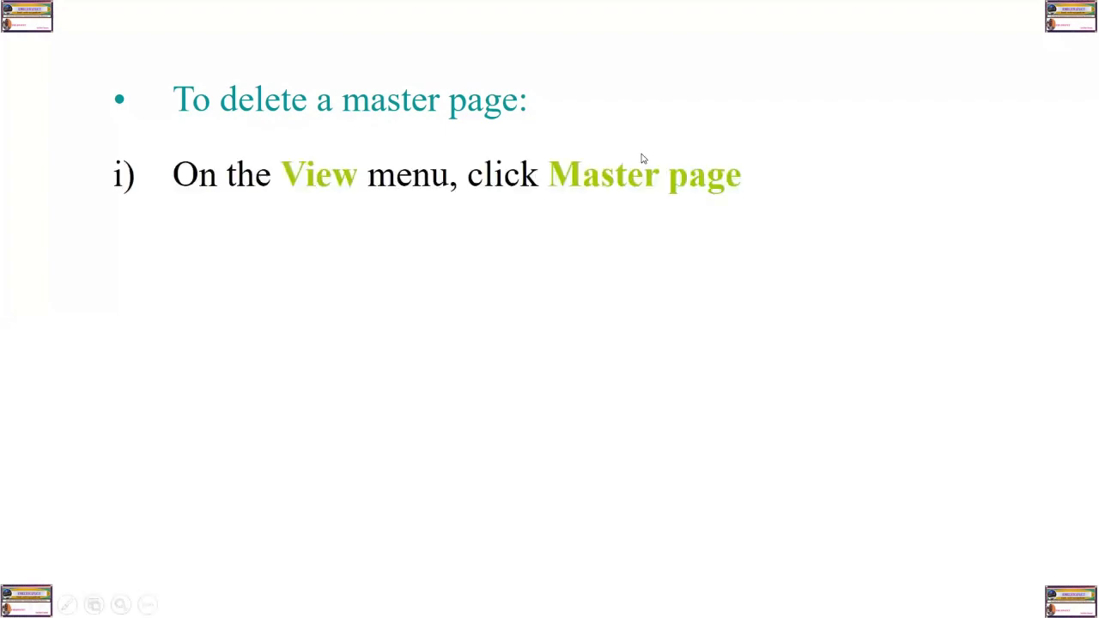
pyautogui.click(695, 199)
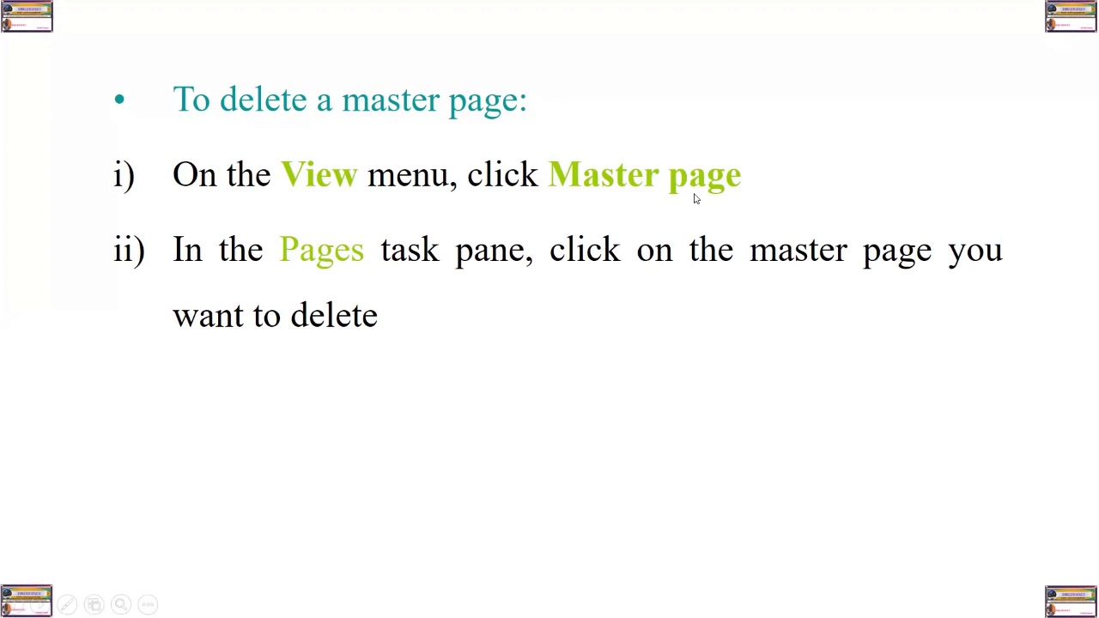
pyautogui.press('Right')
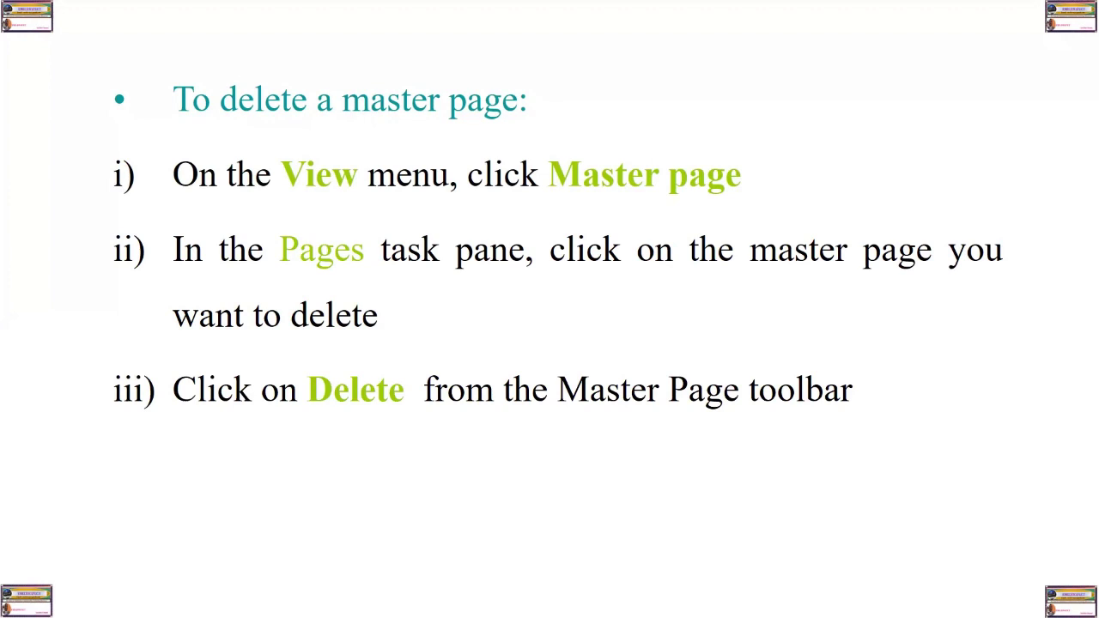
pyautogui.press('Right')
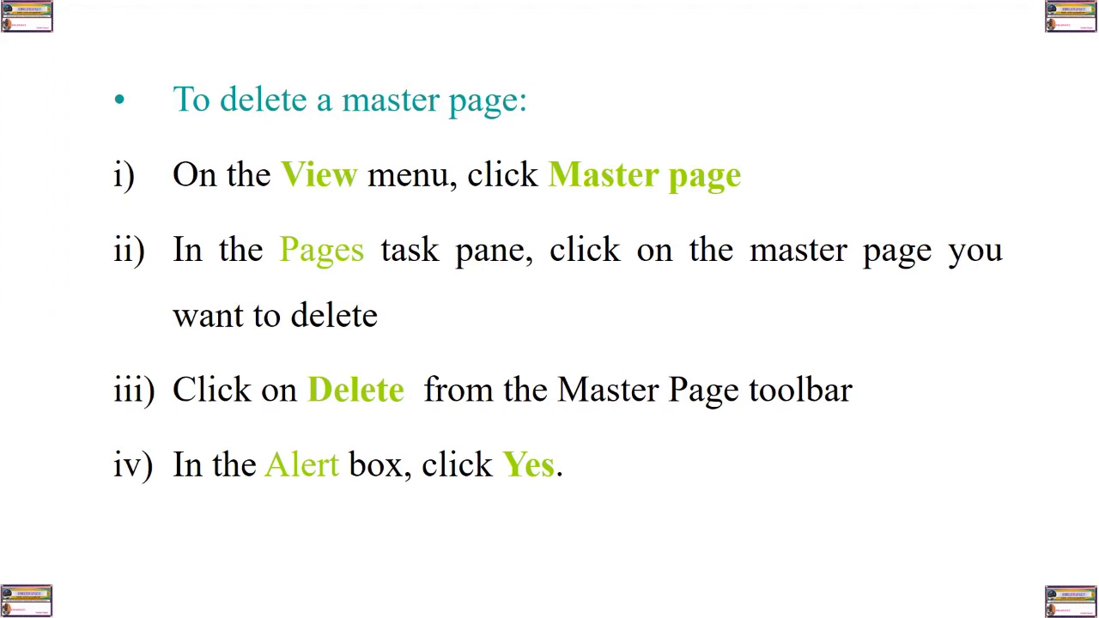
pyautogui.press('Right')
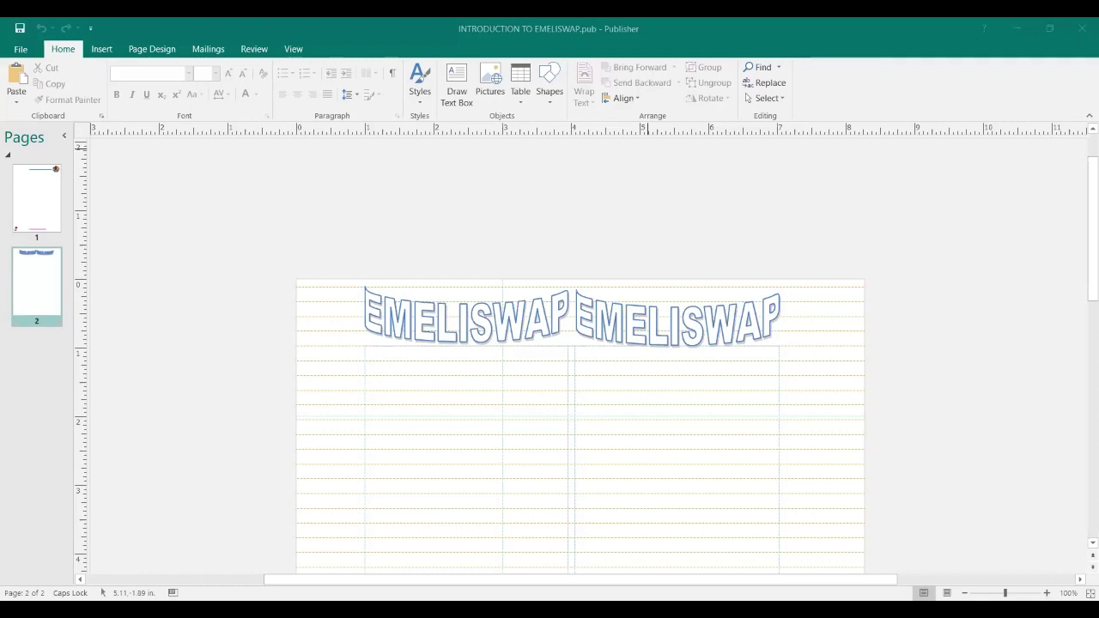
# - Select page 2 of the publication and switch to the master page view
pyautogui.scroll(1, 192, 206)
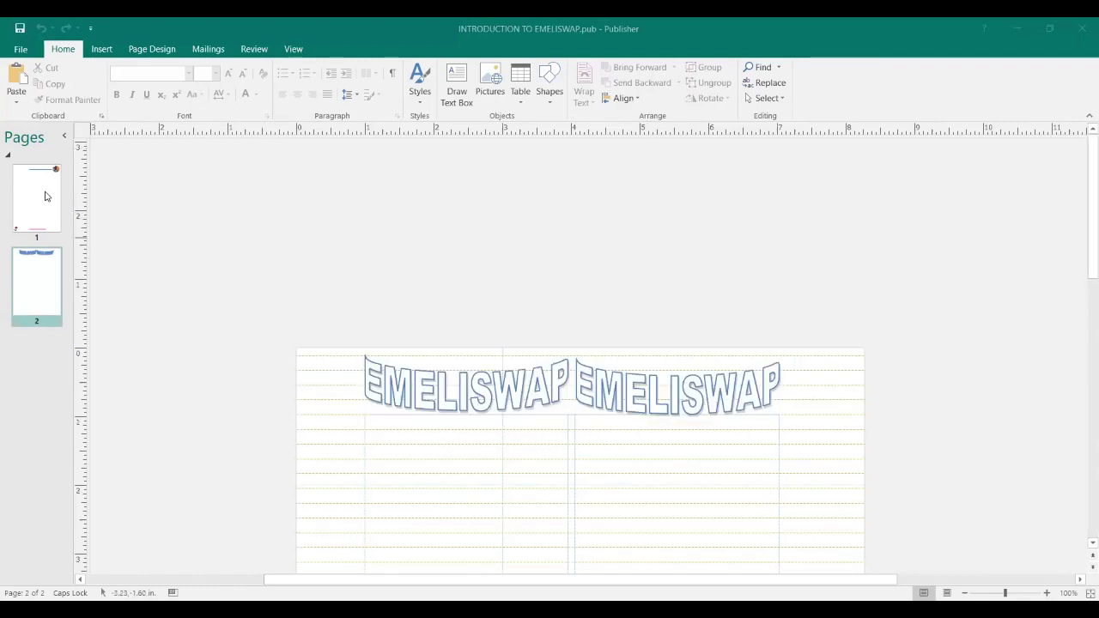
pyautogui.click(37, 278)
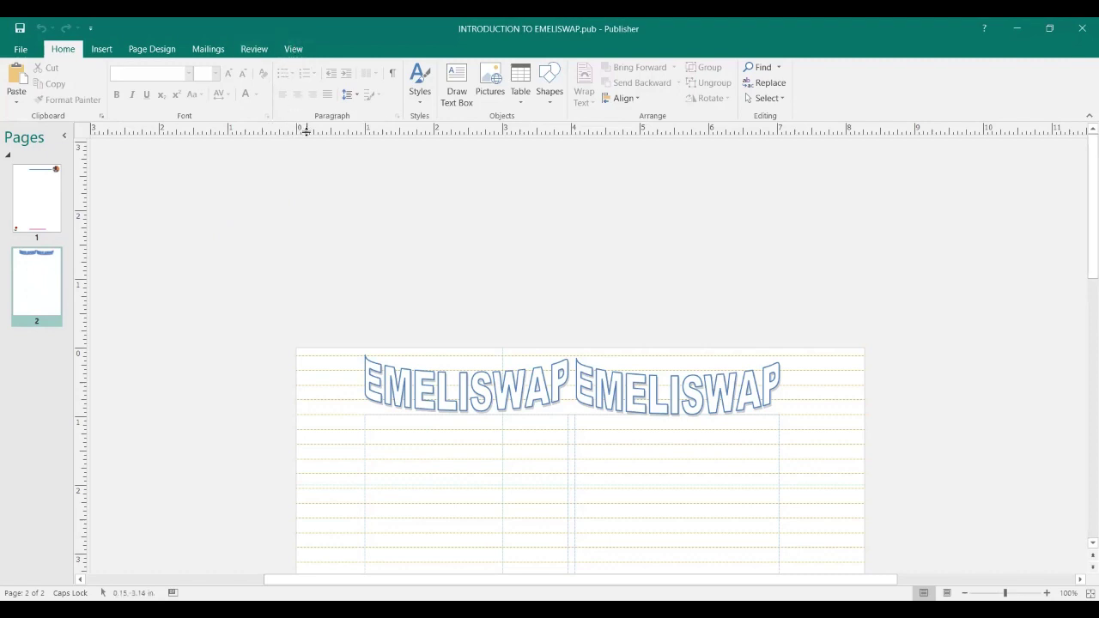
pyautogui.click(295, 51)
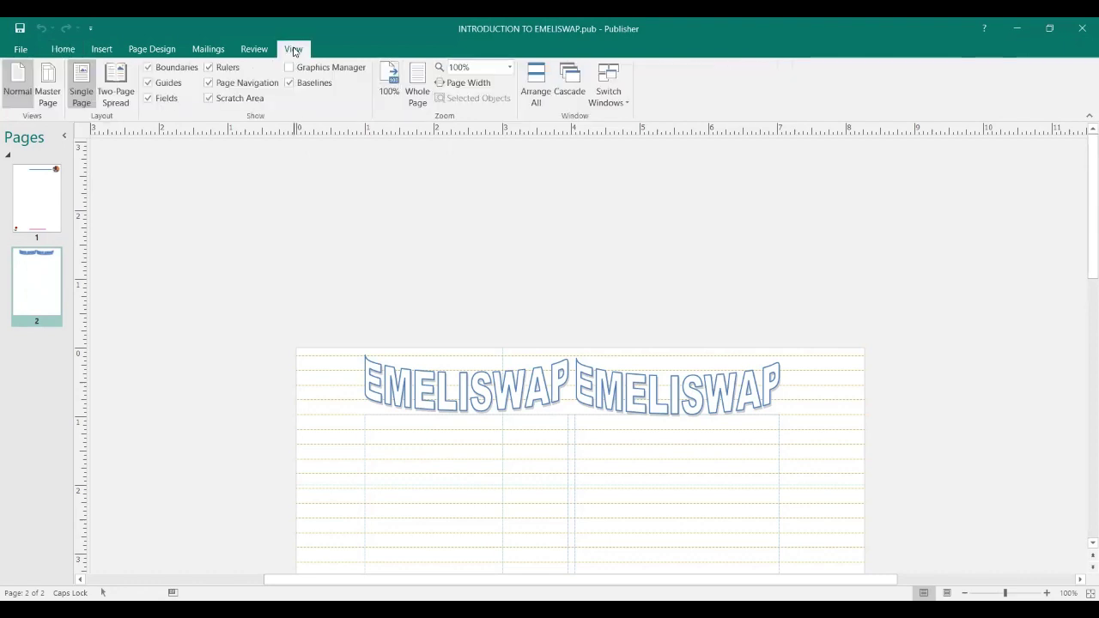
pyautogui.click(49, 97)
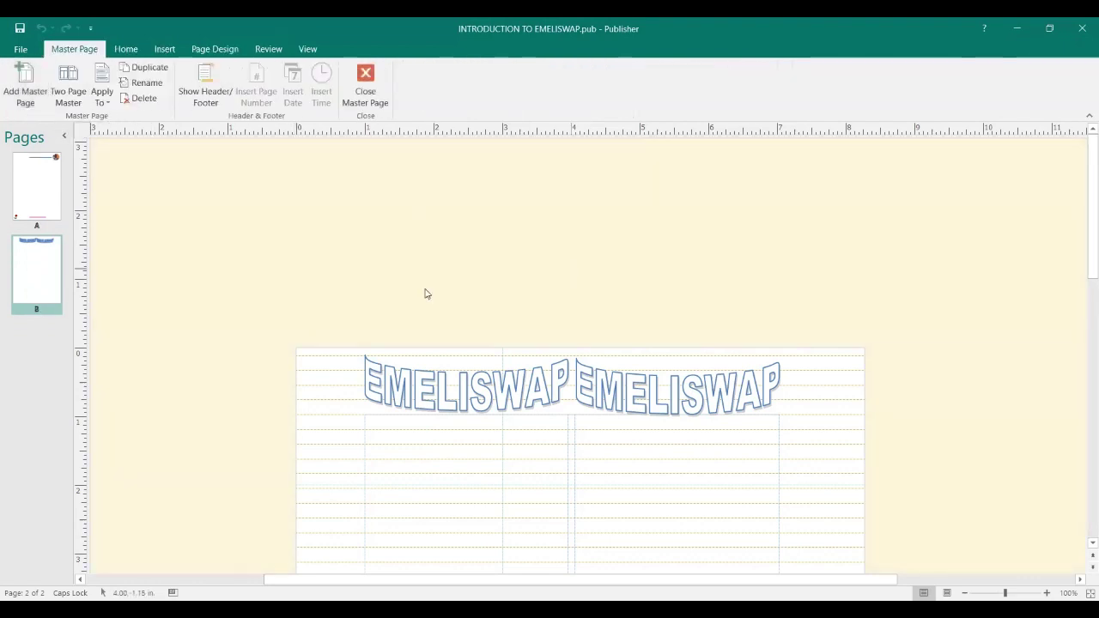
# - Compare master pages A and B, and delete master page B from the publication
pyautogui.click(52, 205)
pyautogui.click(41, 287)
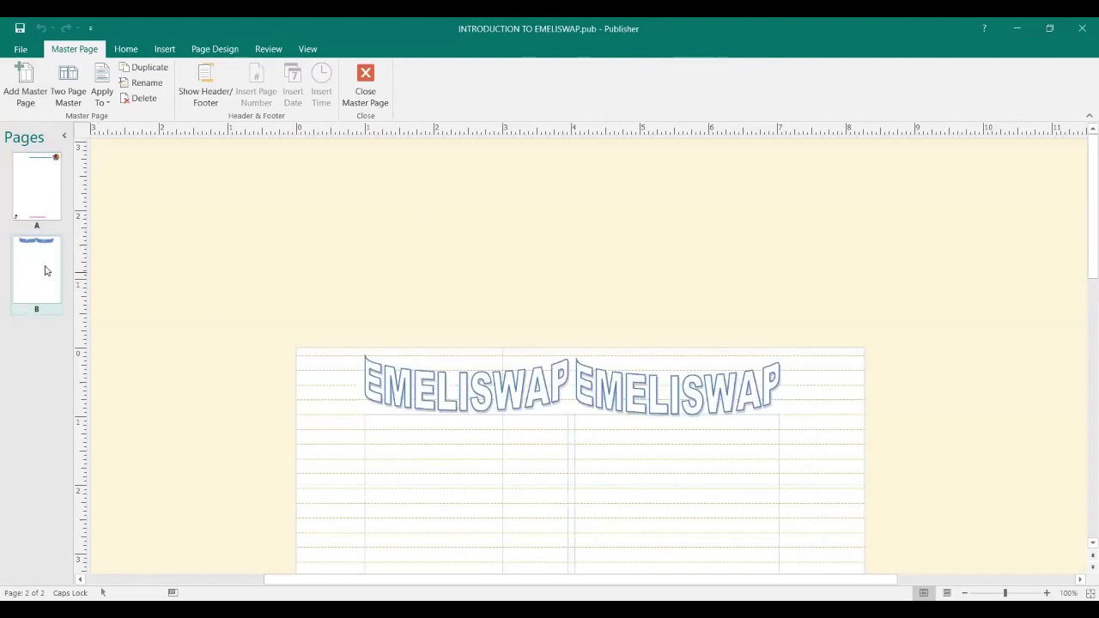
pyautogui.click(42, 197)
pyautogui.click(33, 276)
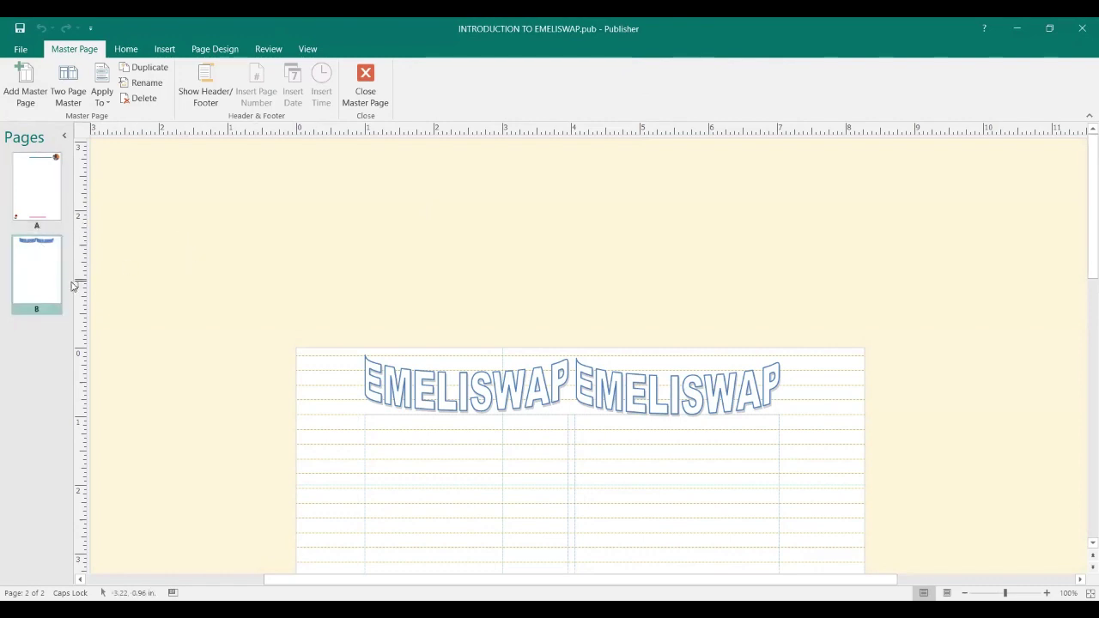
pyautogui.click(32, 181)
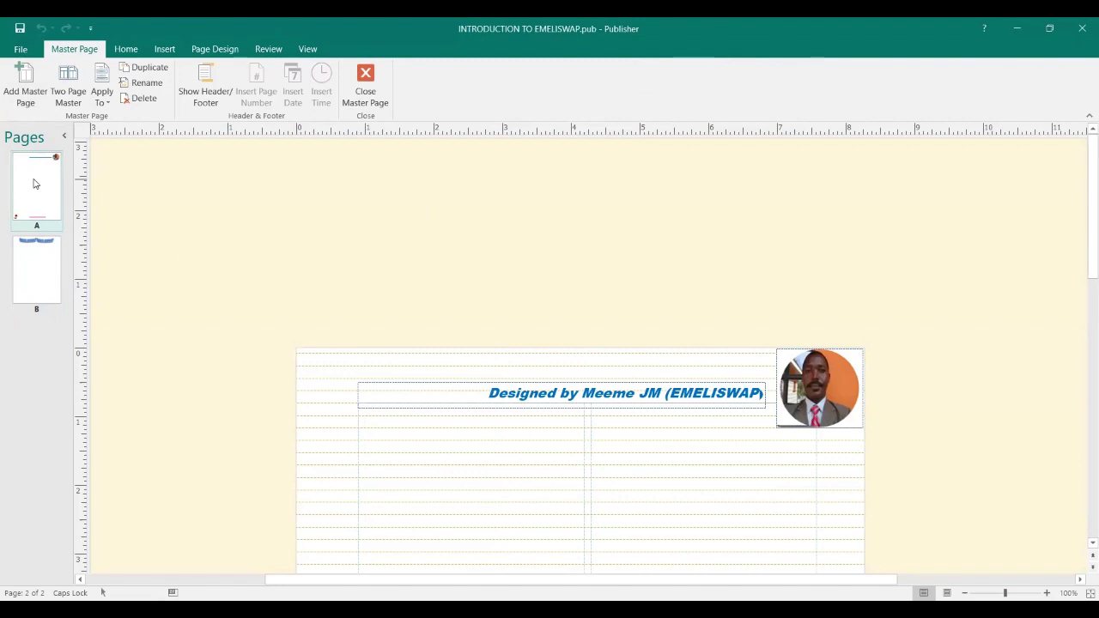
pyautogui.click(36, 279)
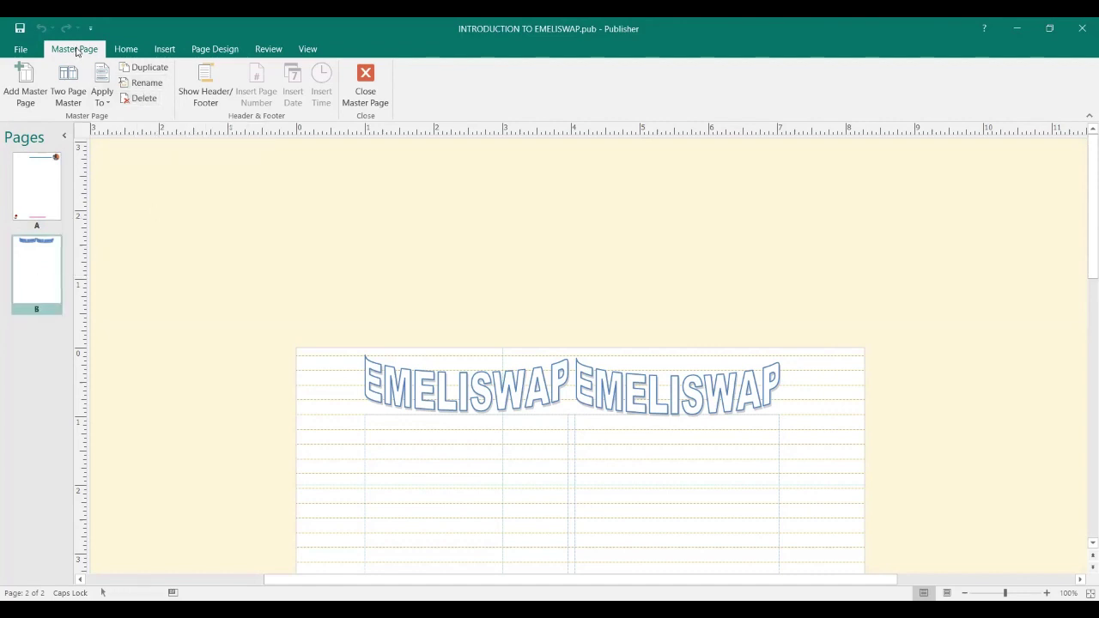
pyautogui.click(142, 99)
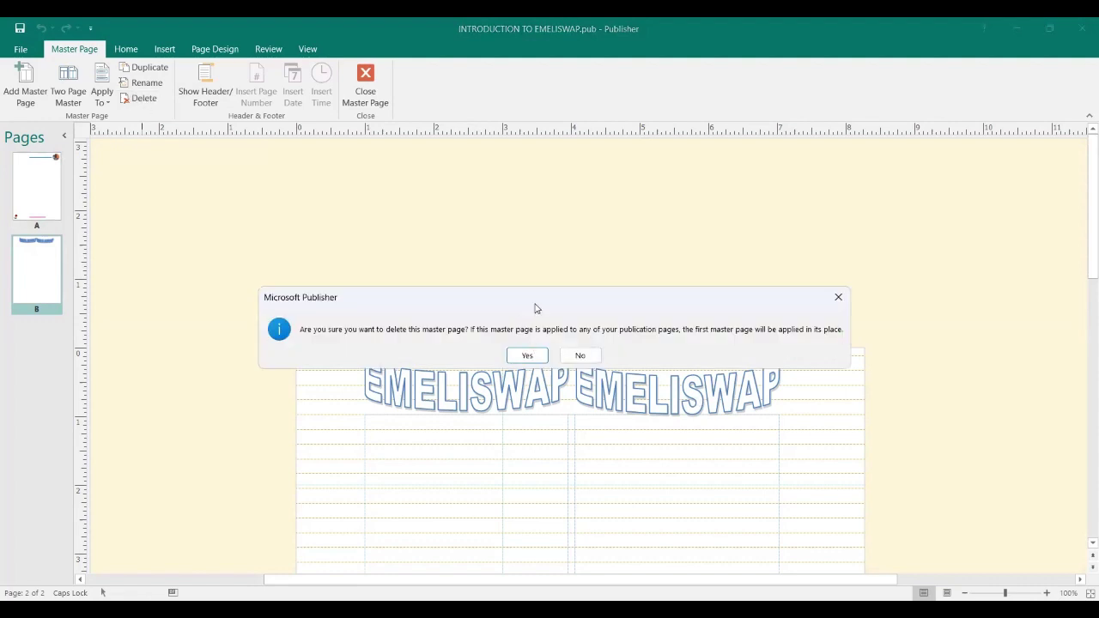
pyautogui.moveTo(535, 307); pyautogui.dragTo(538, 244)
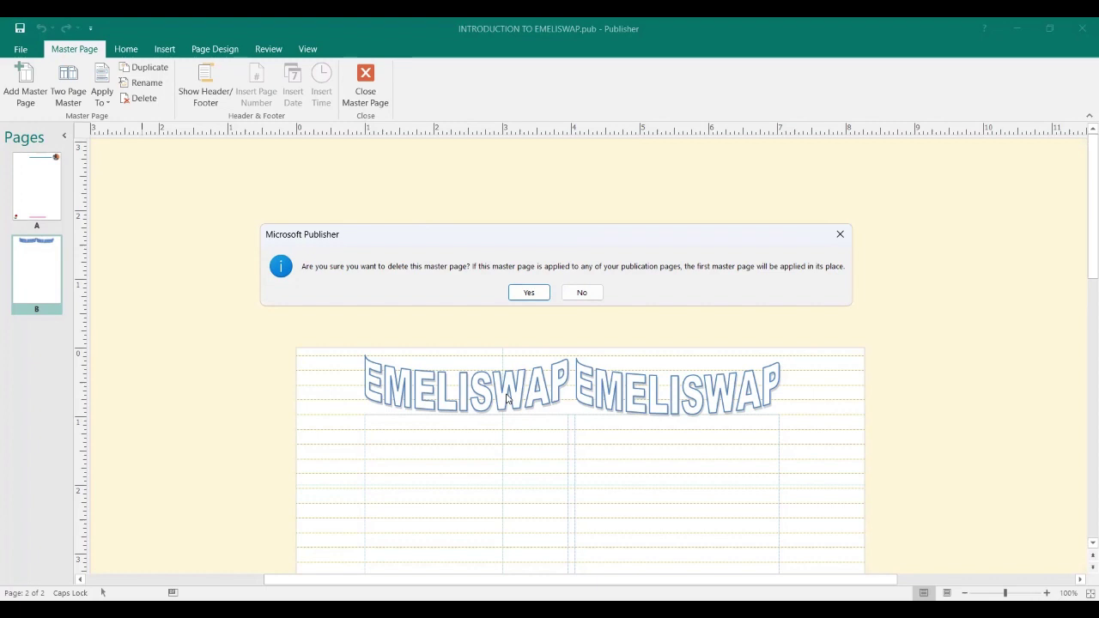
pyautogui.click(528, 293)
# - Save the publication and close the master page view
pyautogui.scroll(2, 596, 380)
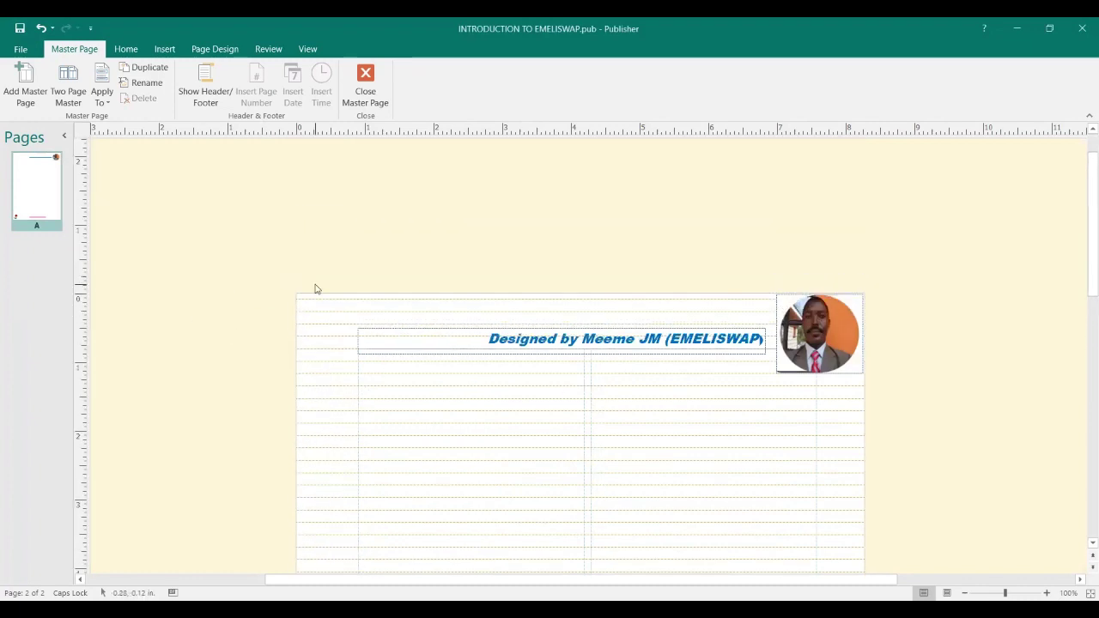
pyautogui.click(24, 29)
pyautogui.click(365, 100)
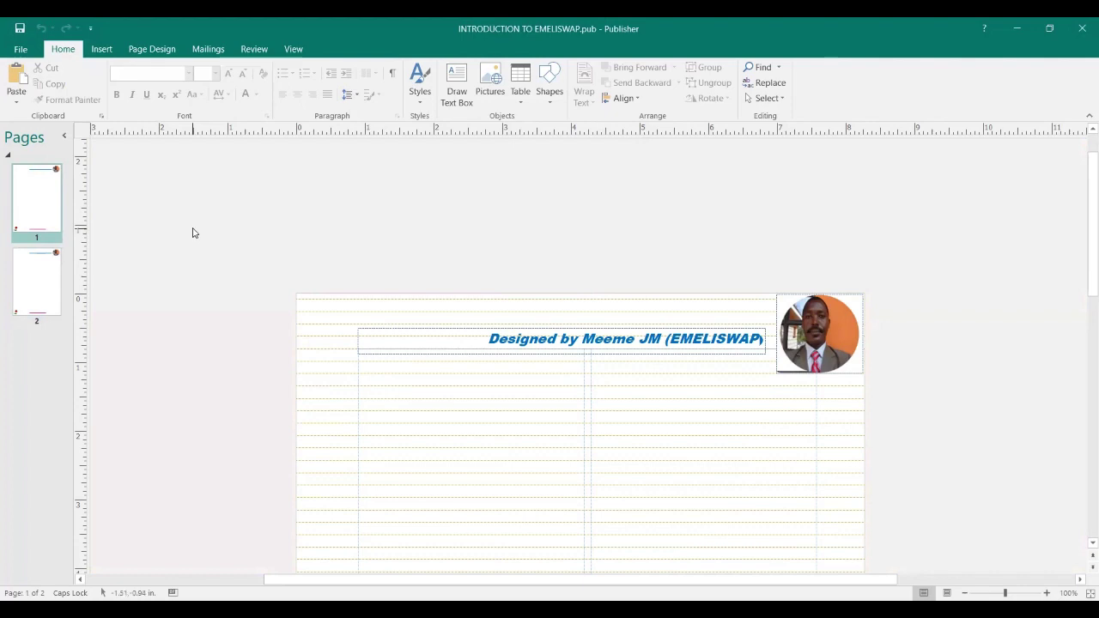
# - Compare the top areas of pages 1 and 2 to see which master page header each one uses
pyautogui.scroll(-1, 332, 426)
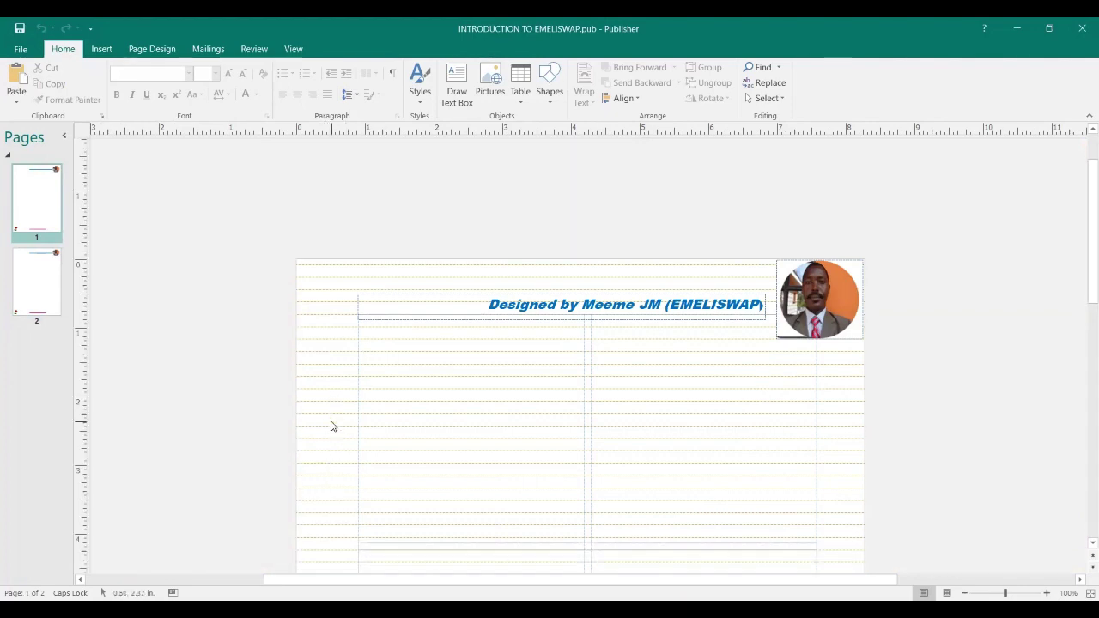
pyautogui.scroll(1, 328, 425)
pyautogui.scroll(-1, 317, 432)
pyautogui.scroll(1, 301, 431)
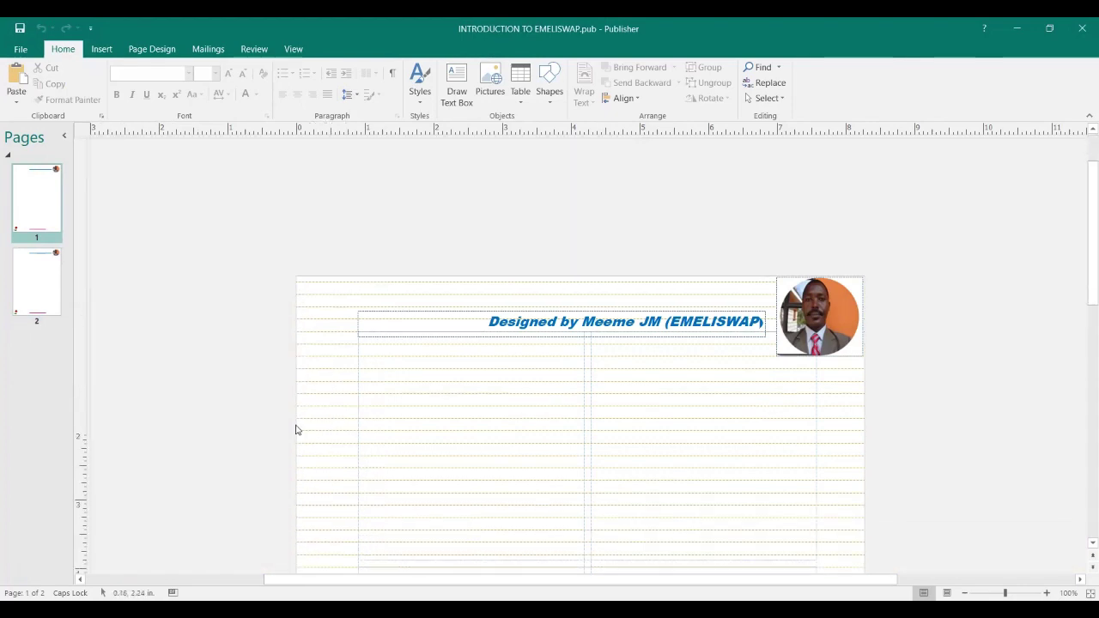
pyautogui.scroll(1, 296, 430)
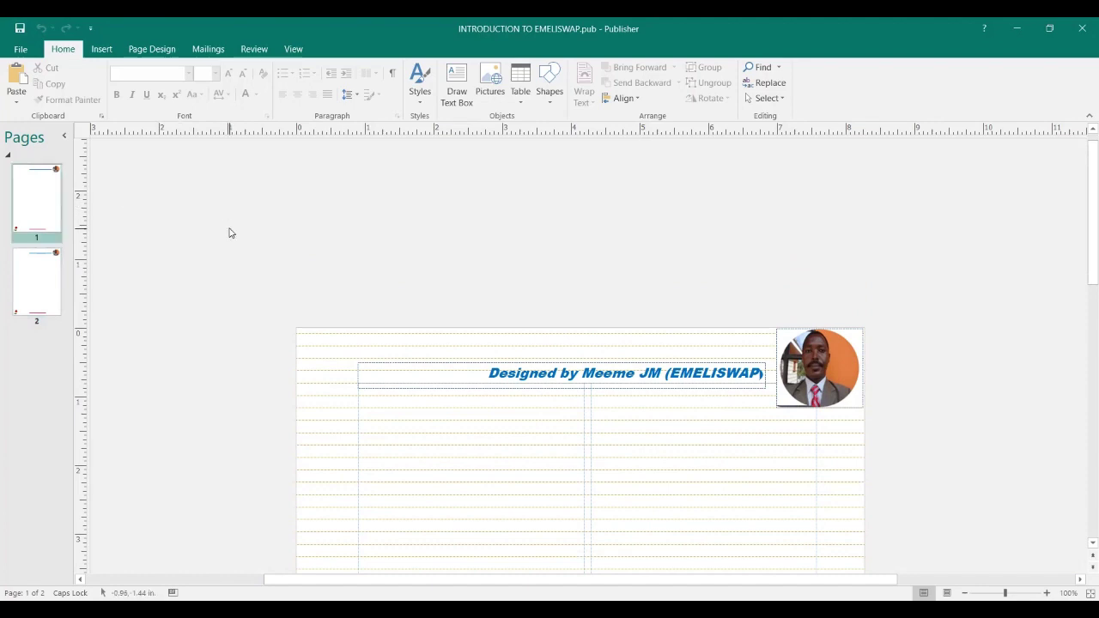
pyautogui.click(19, 300)
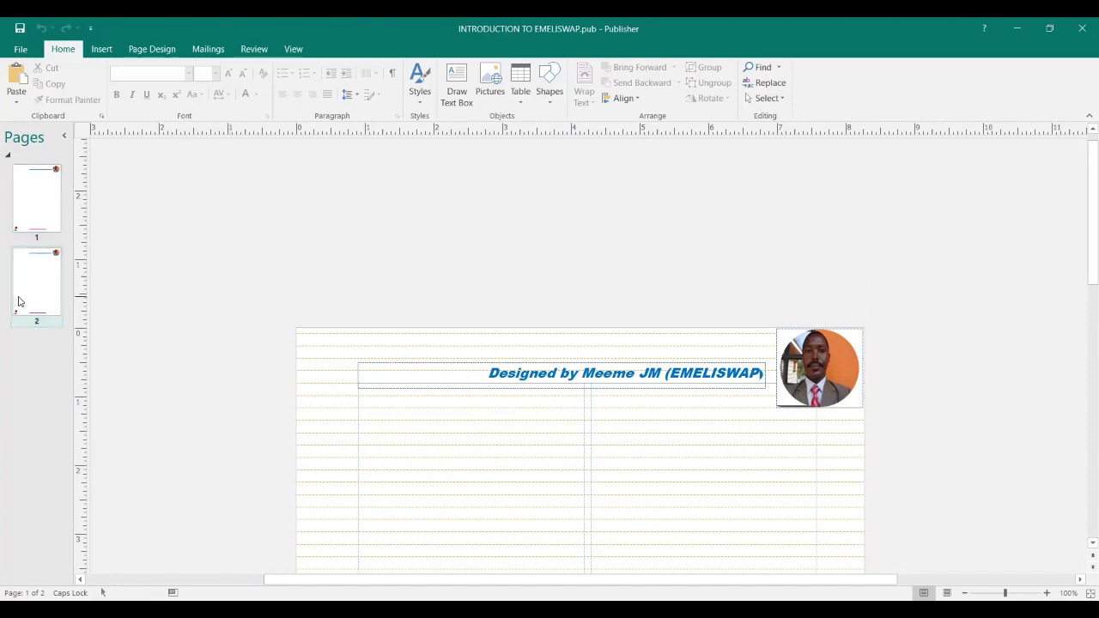
pyautogui.click(48, 194)
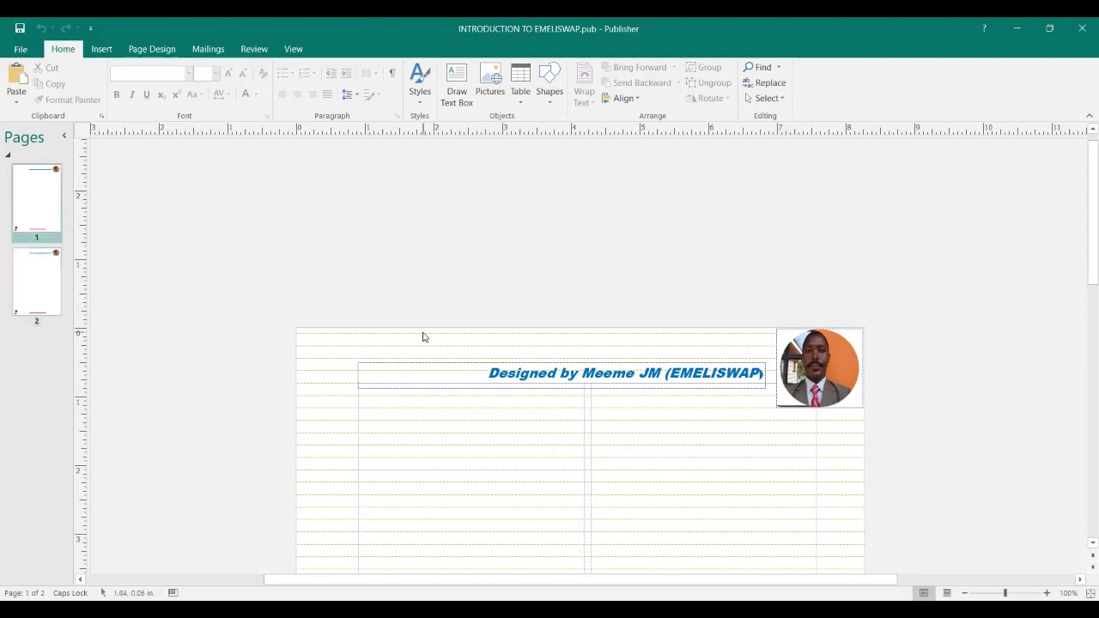
pyautogui.click(40, 277)
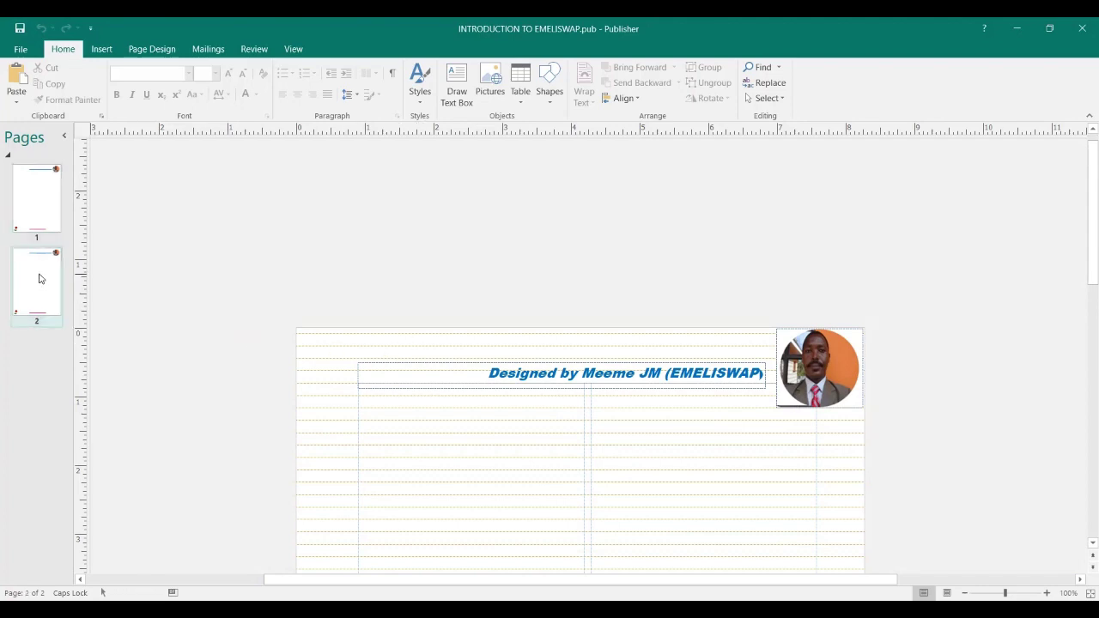
# - Examine pages 2 and 1 from header to footer to check the master page content applied to both
pyautogui.scroll(-5, 704, 363)
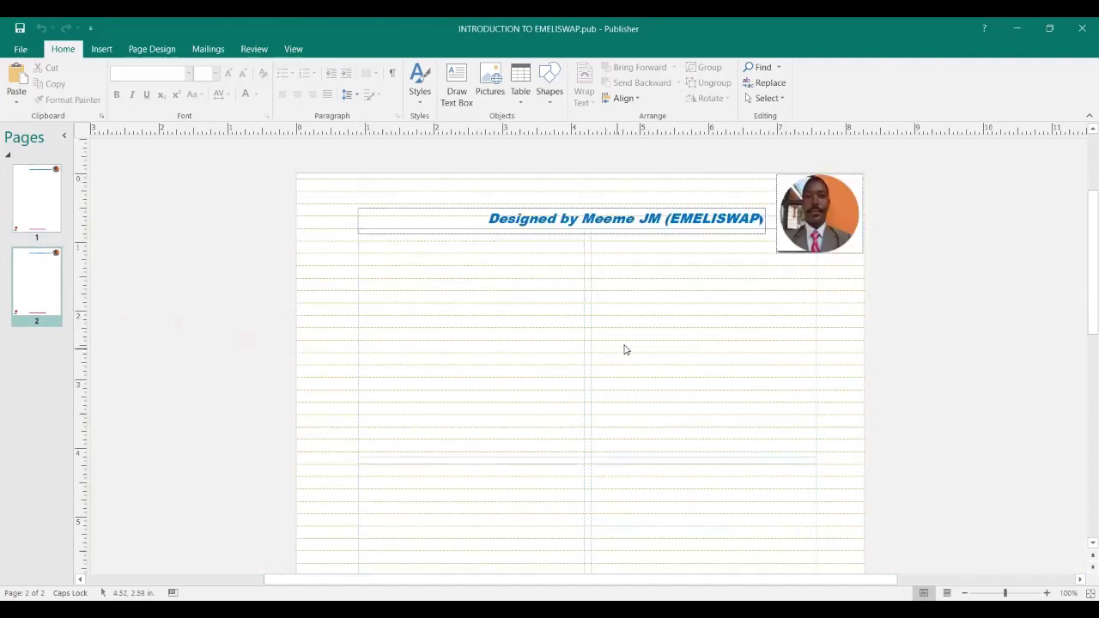
pyautogui.scroll(-7, 667, 339)
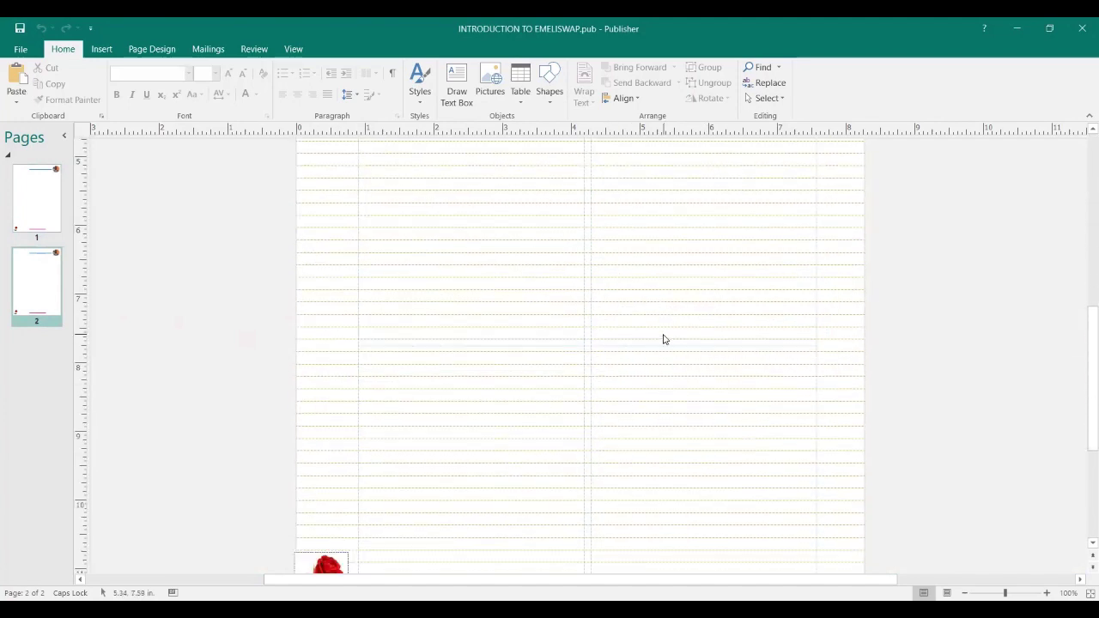
pyautogui.scroll(-2, 662, 342)
pyautogui.scroll(2, 661, 343)
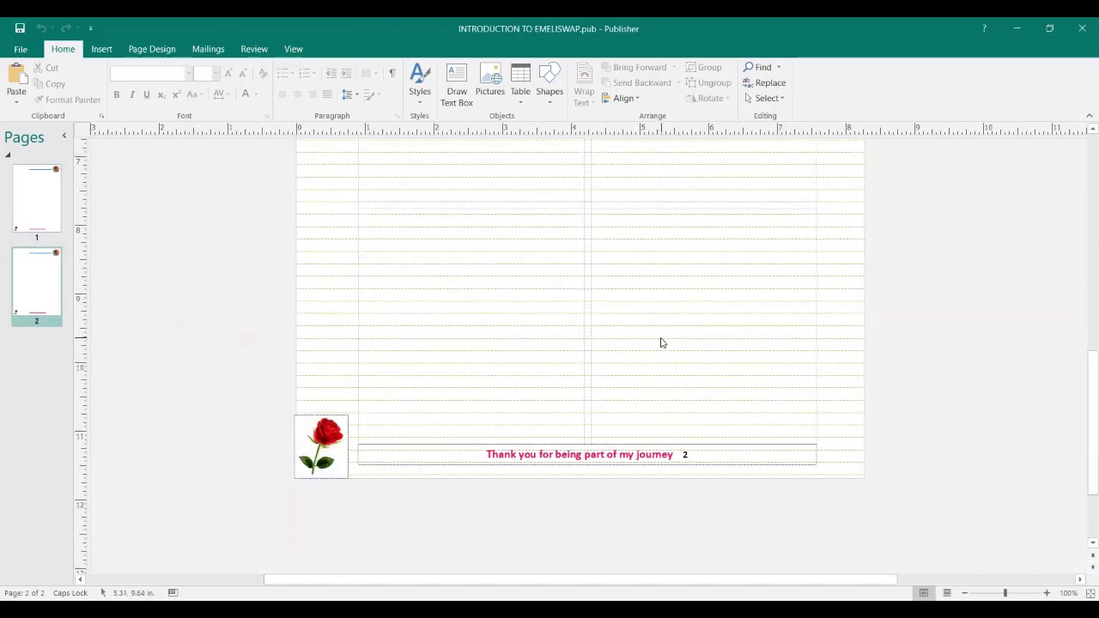
pyautogui.scroll(4, 662, 342)
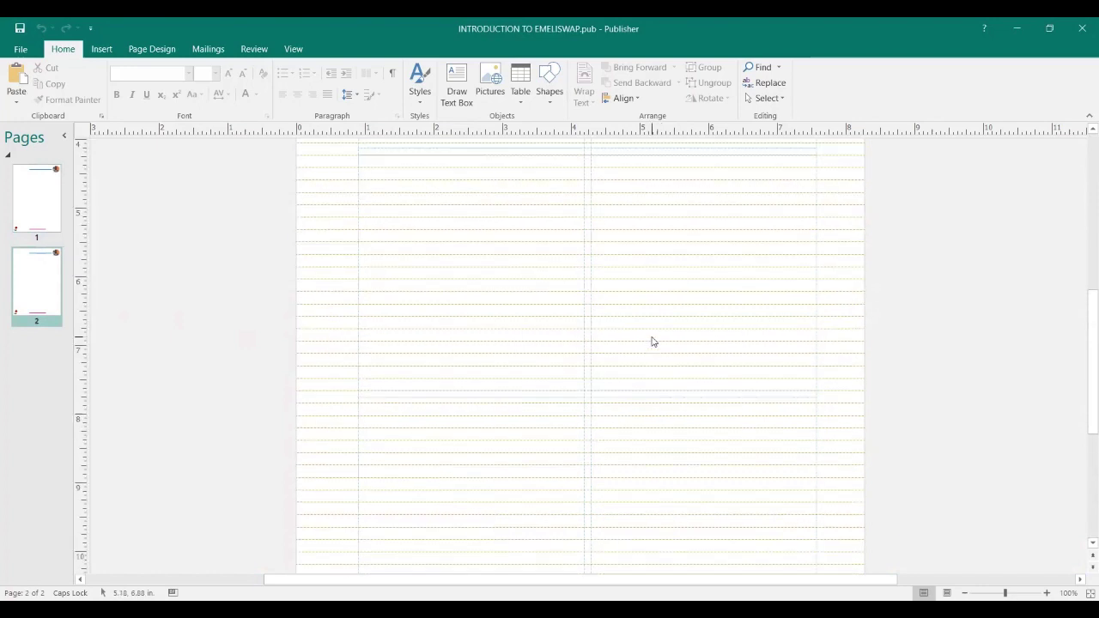
pyautogui.scroll(5, 641, 342)
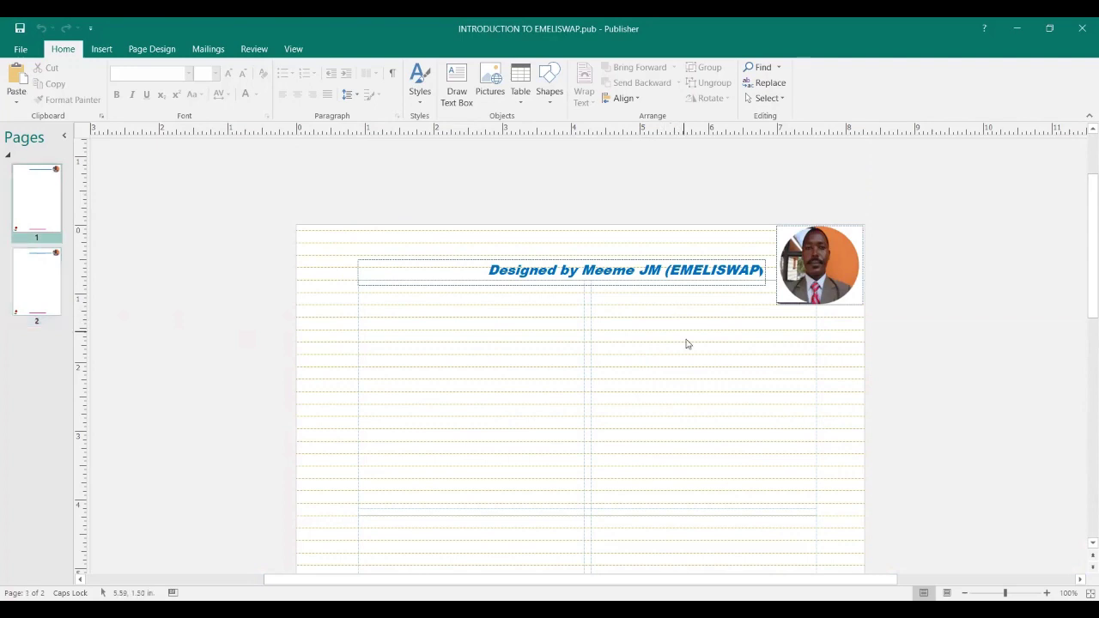
pyautogui.scroll(-3, 684, 343)
pyautogui.scroll(-9, 685, 351)
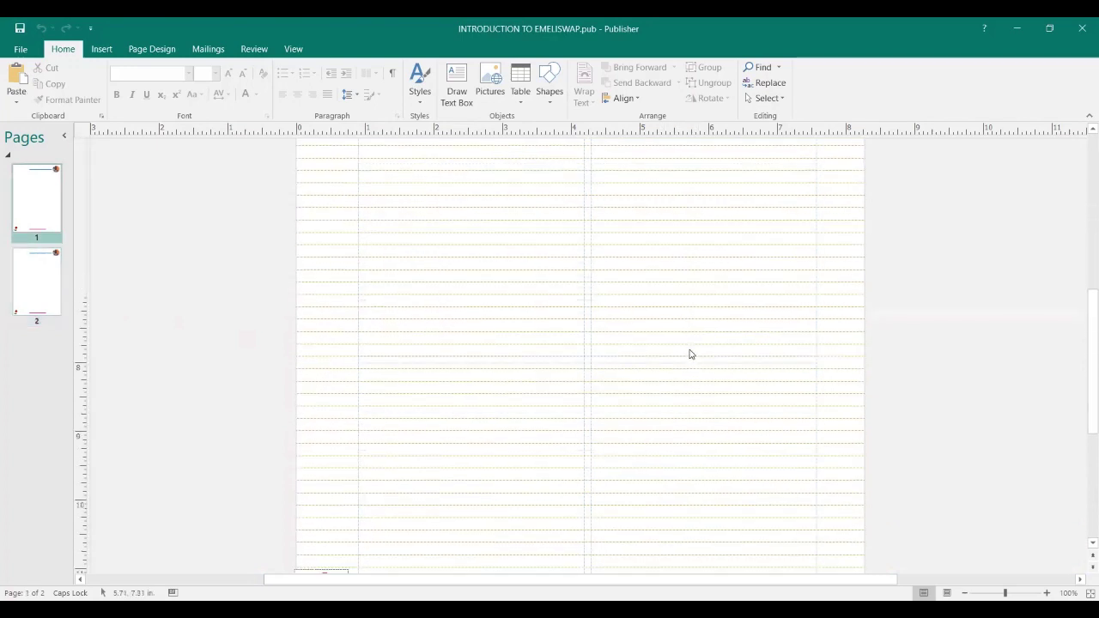
pyautogui.scroll(12, 686, 352)
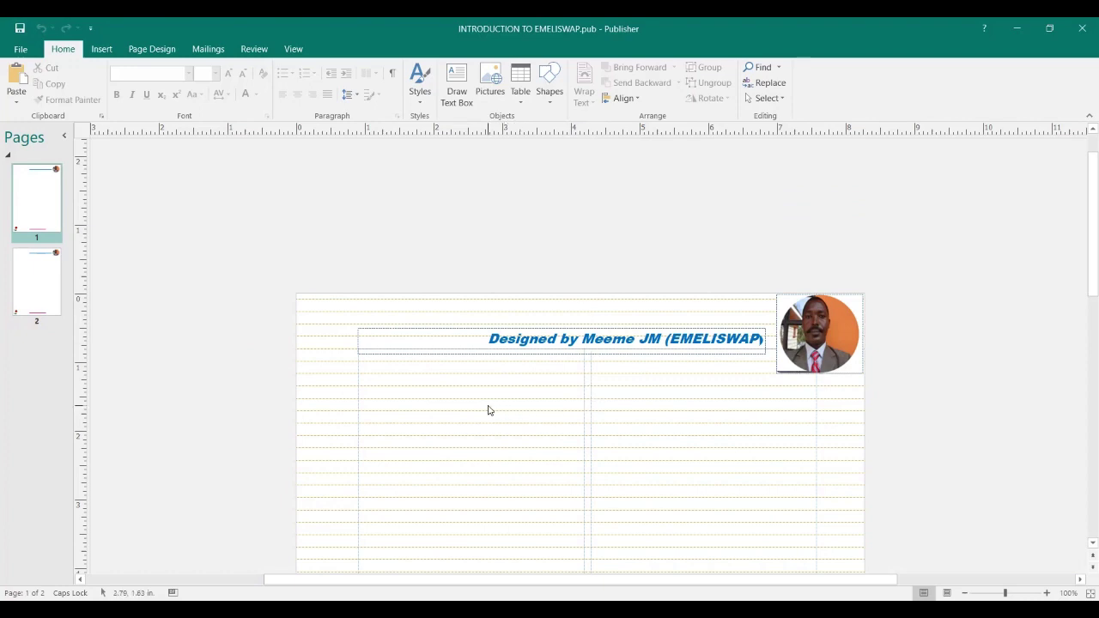
pyautogui.click(24, 287)
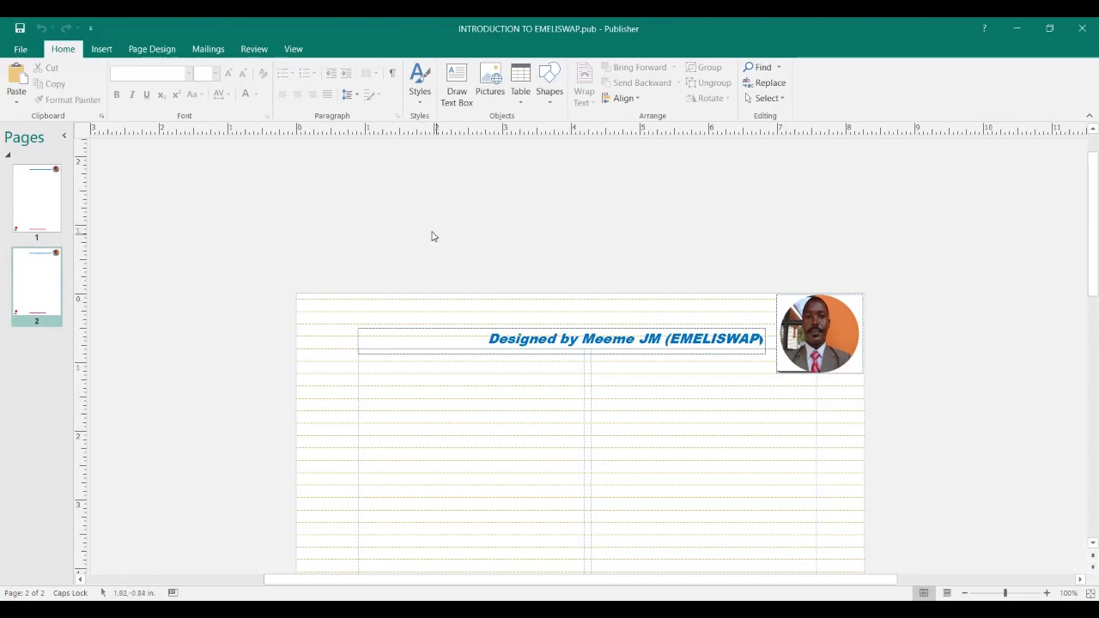
pyautogui.click(38, 186)
pyautogui.click(282, 259)
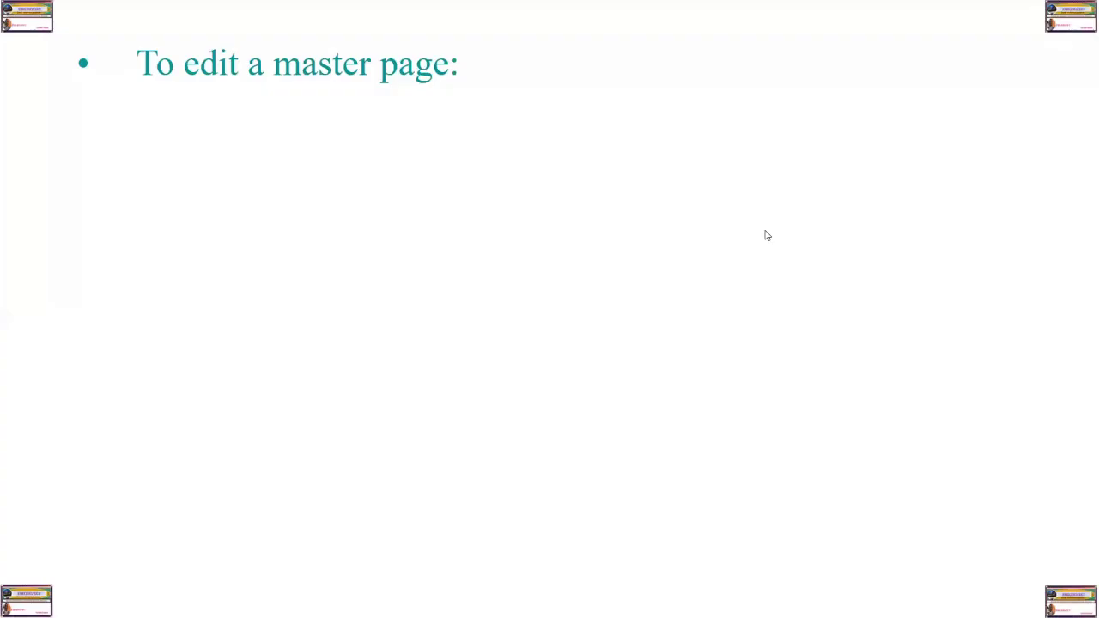
pyautogui.click(660, 253)
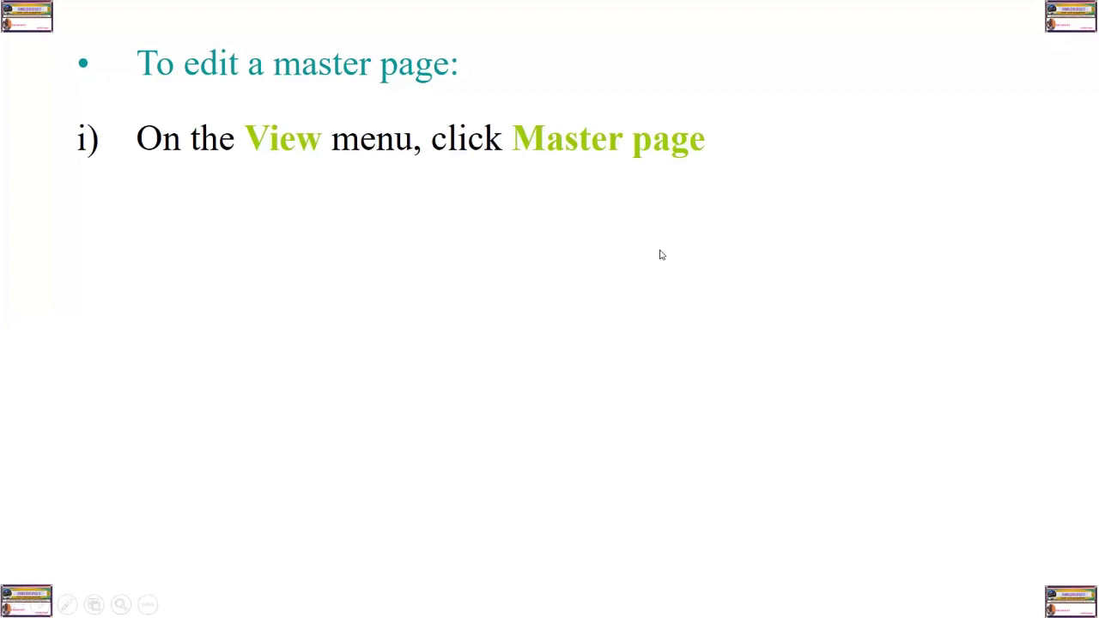
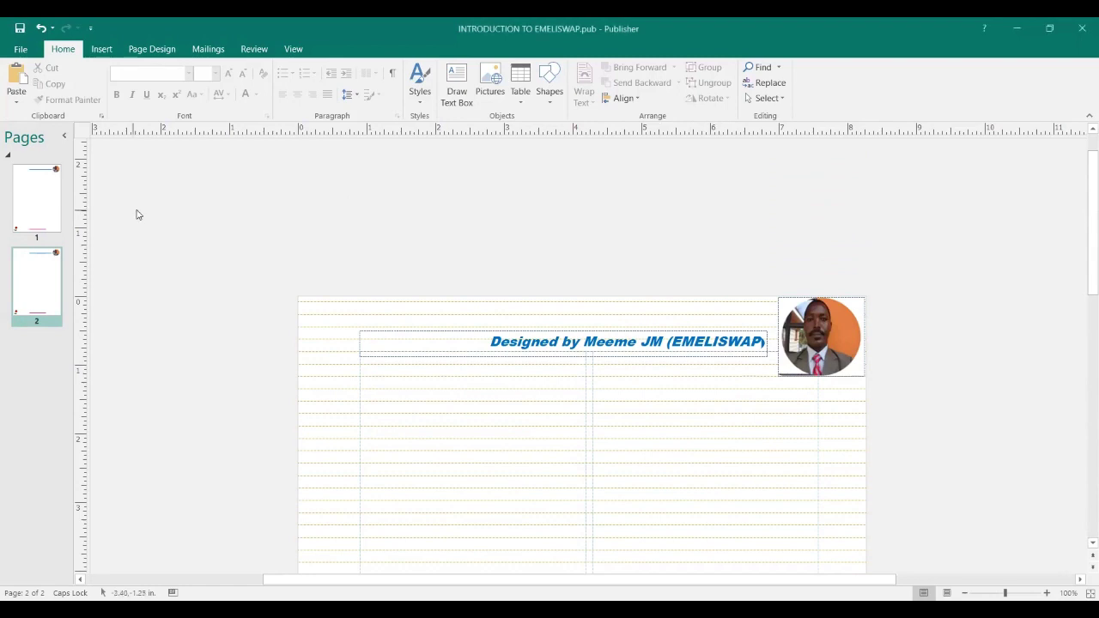
# - Select page 1 and open its master page for editing
pyautogui.click(44, 194)
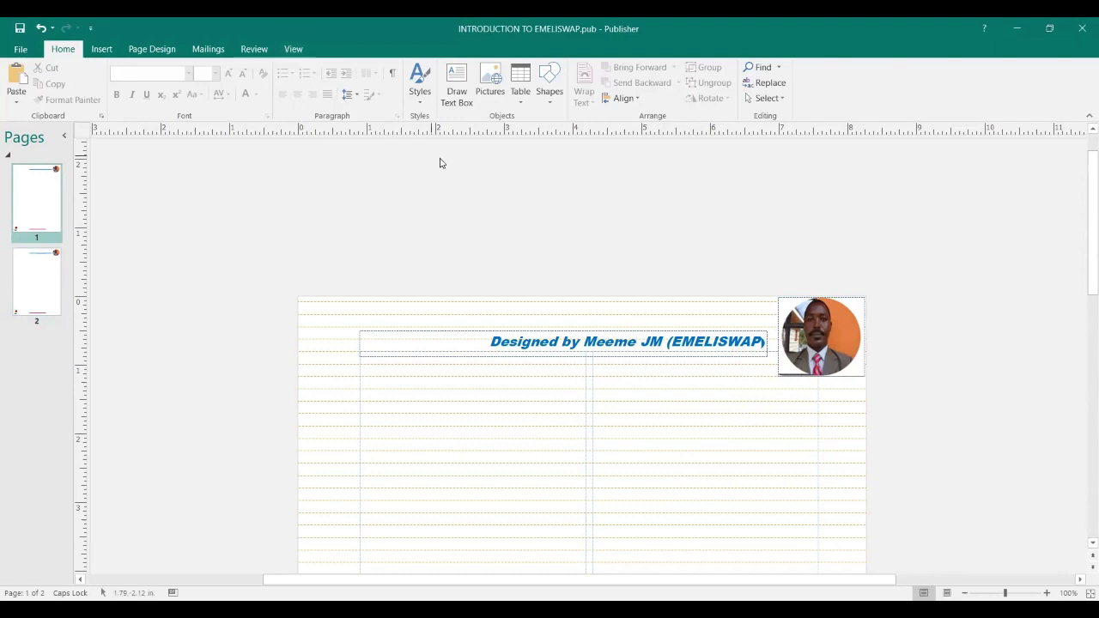
pyautogui.click(293, 51)
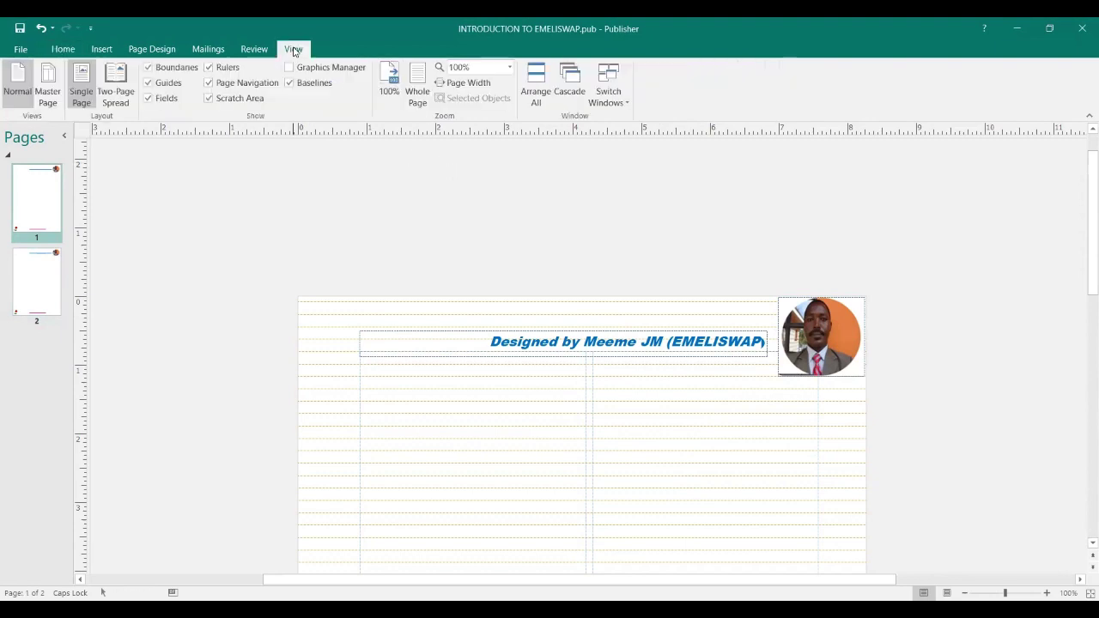
pyautogui.click(47, 94)
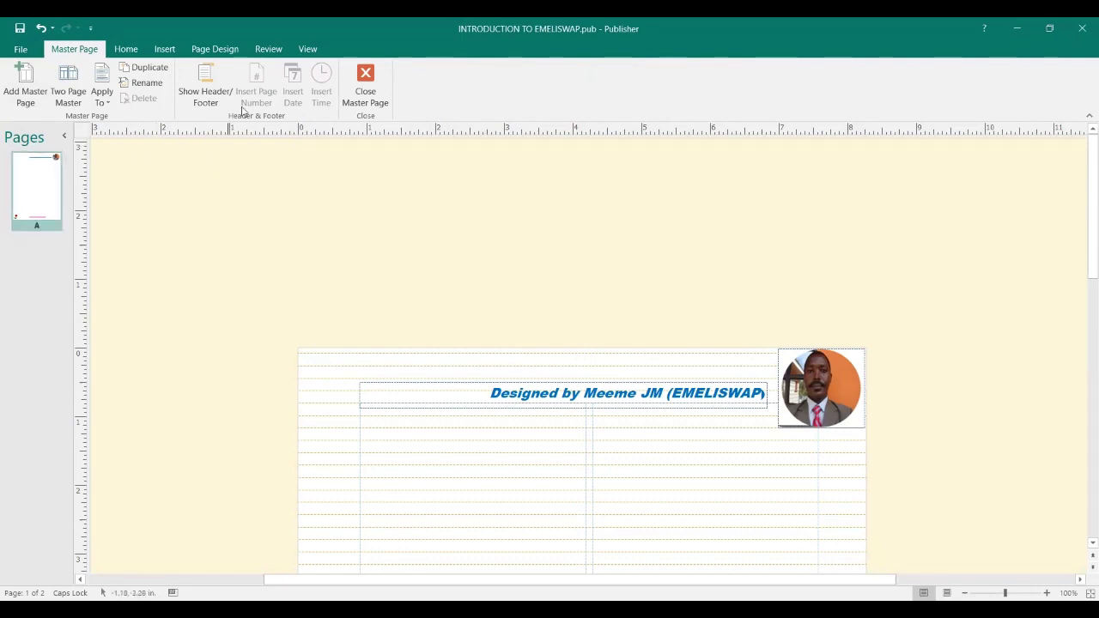
# - Try to insert a date and time field on the master page without a text box selected
pyautogui.click(164, 51)
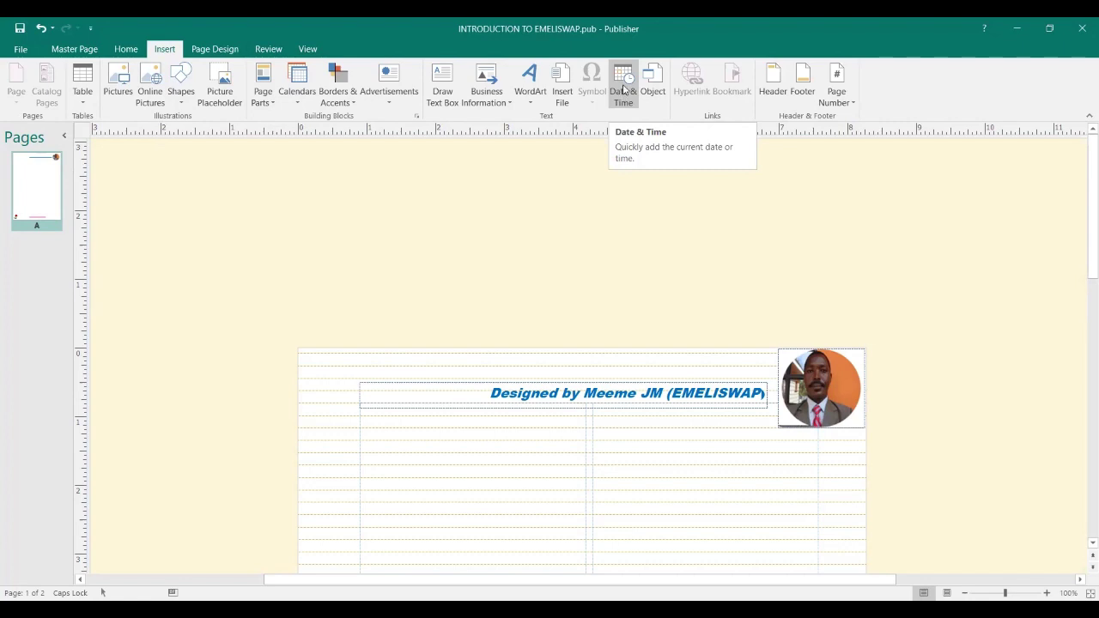
pyautogui.click(625, 89)
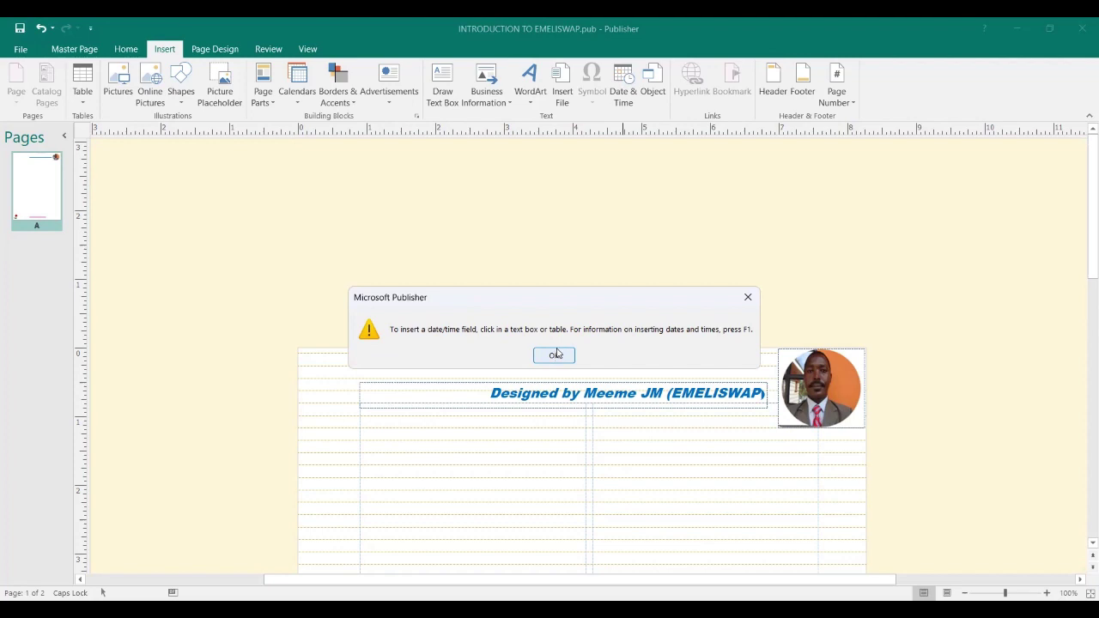
pyautogui.click(555, 354)
# - Align the text in the master page's footer text box to the top left
pyautogui.scroll(-8, 844, 319)
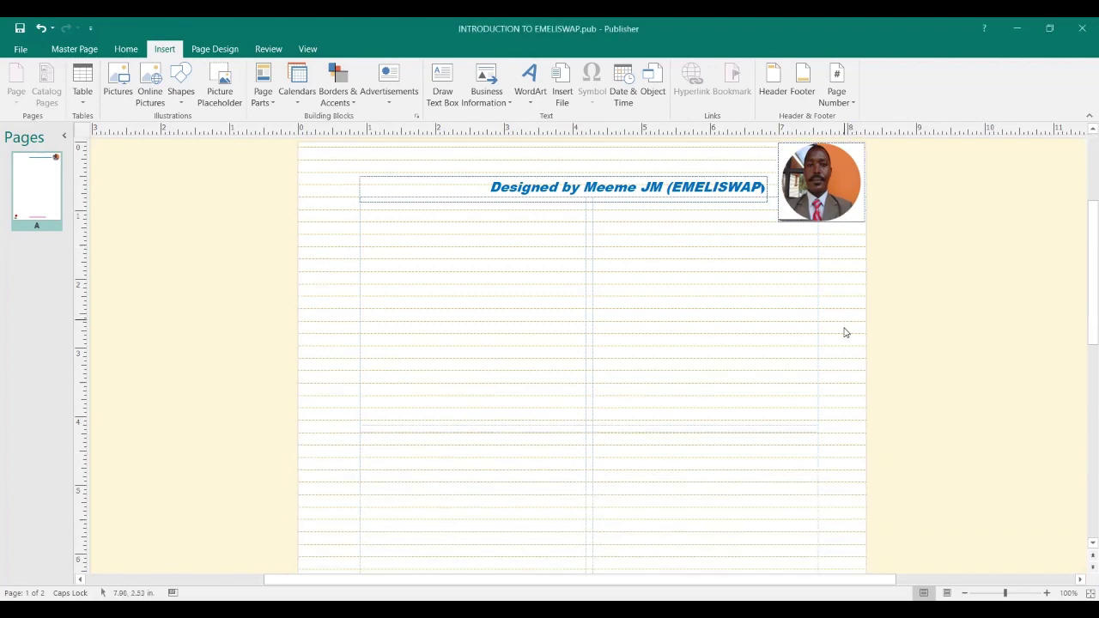
pyautogui.scroll(-9, 841, 324)
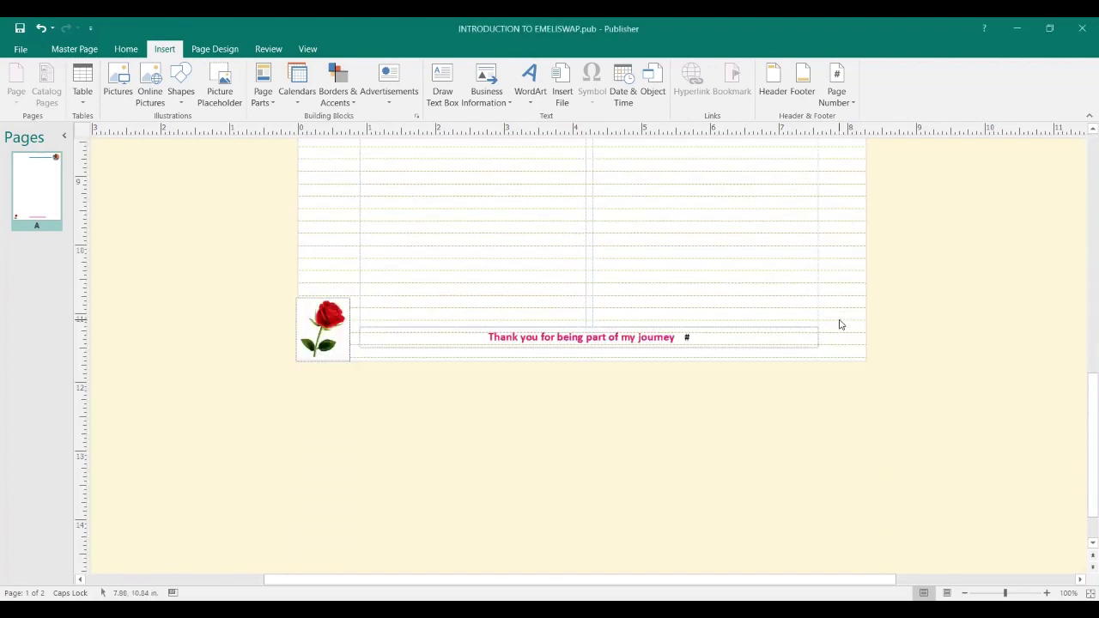
pyautogui.click(696, 338)
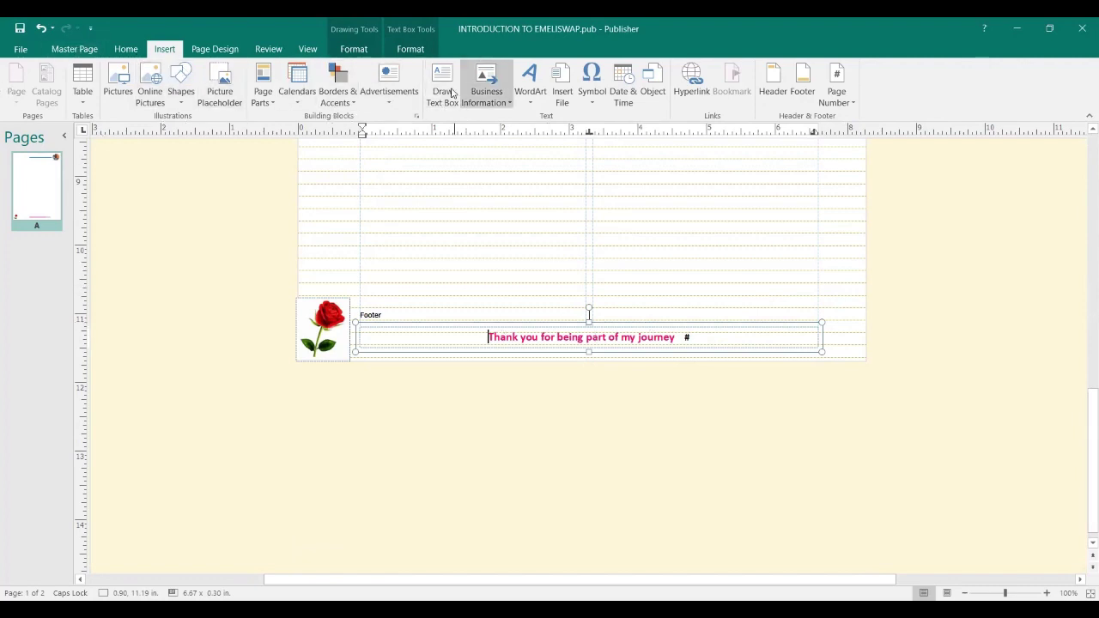
pyautogui.click(418, 50)
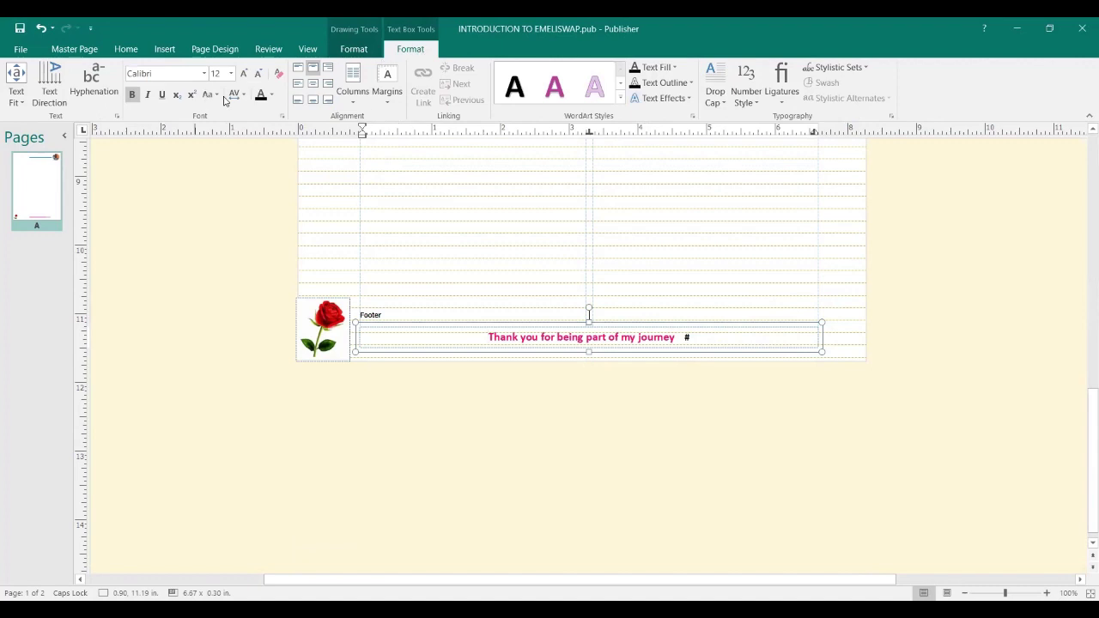
pyautogui.click(299, 69)
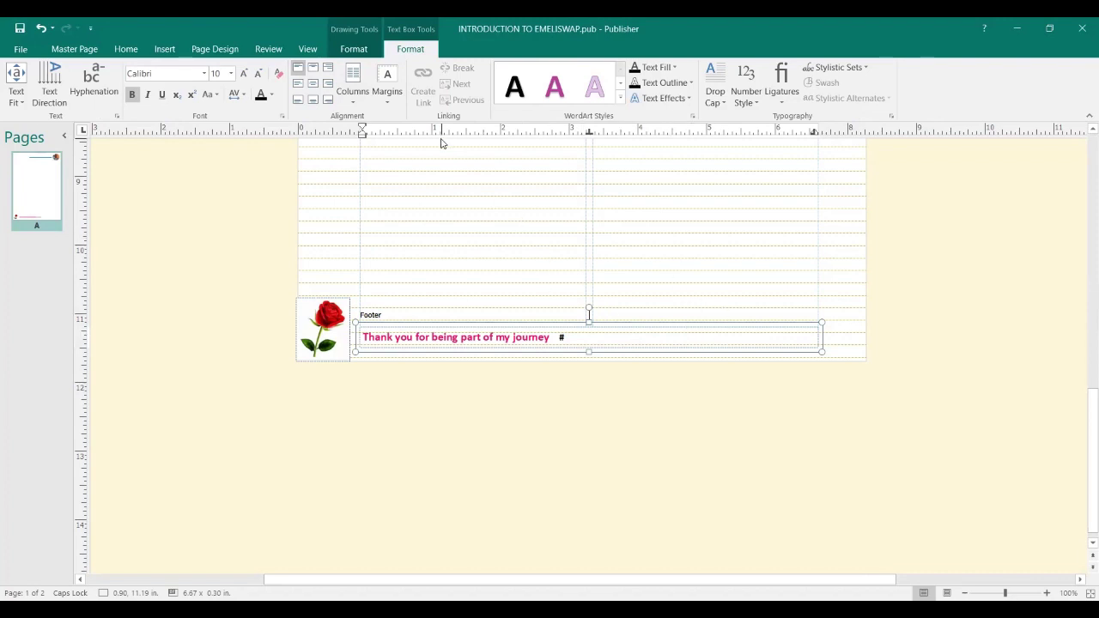
# - Insert an automatically updating date and time after the footer's page number, using the 11/1/2023 4:45 PM format
pyautogui.click(164, 49)
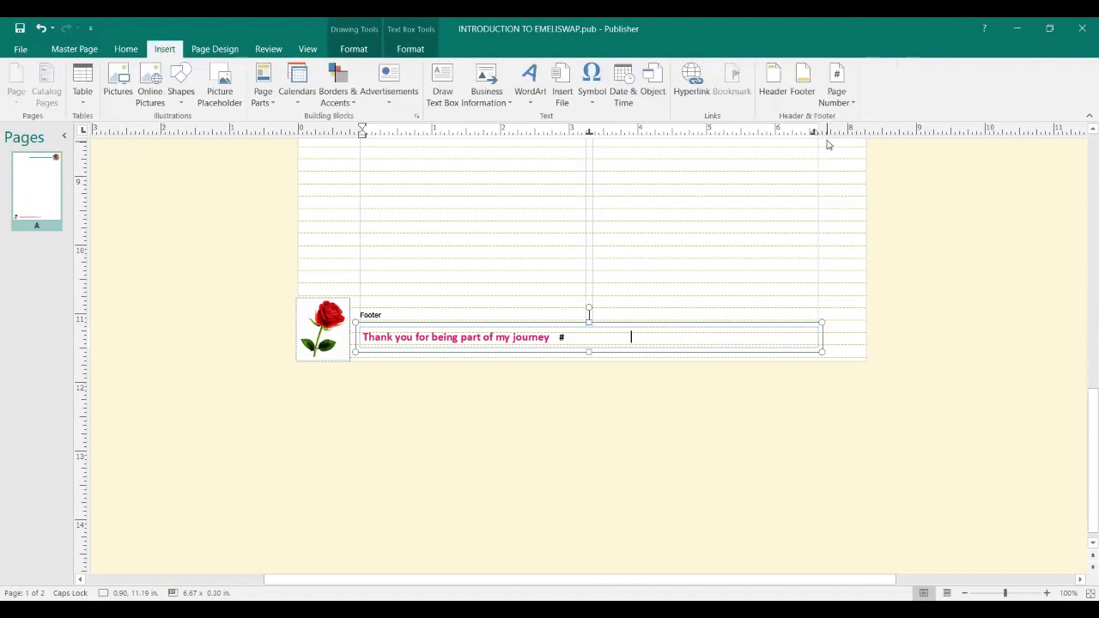
pyautogui.click(626, 87)
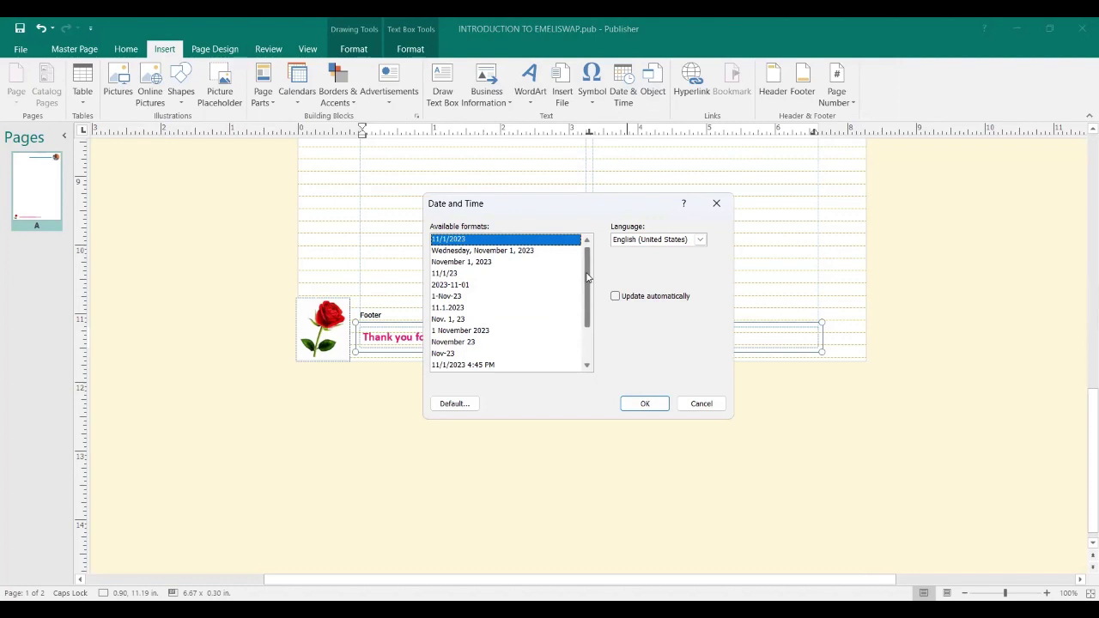
pyautogui.moveTo(588, 277); pyautogui.dragTo(591, 330)
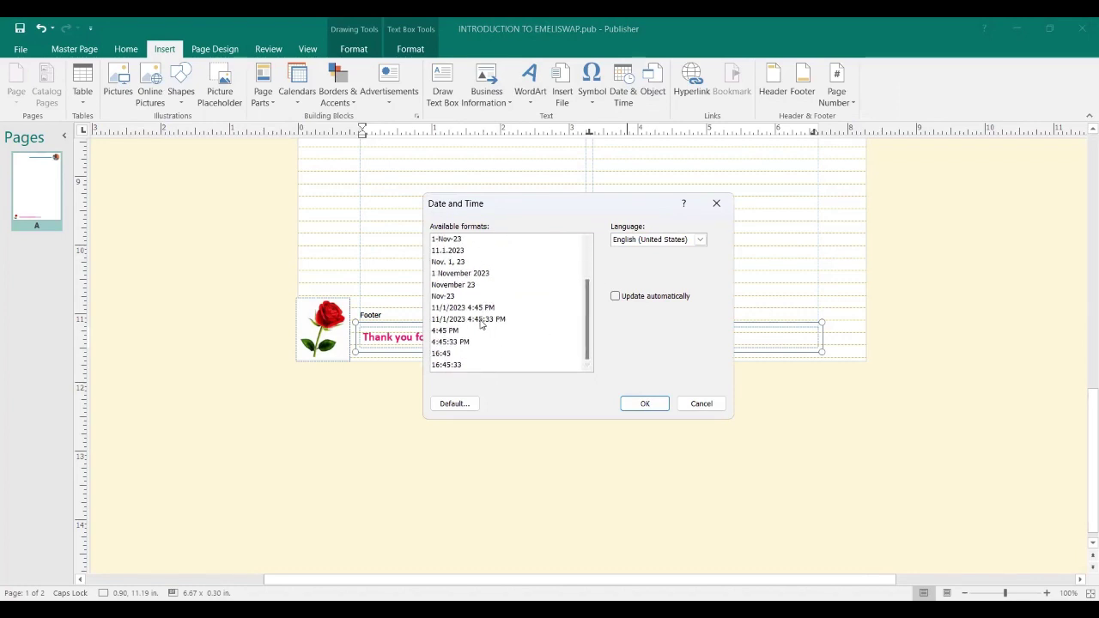
pyautogui.click(518, 323)
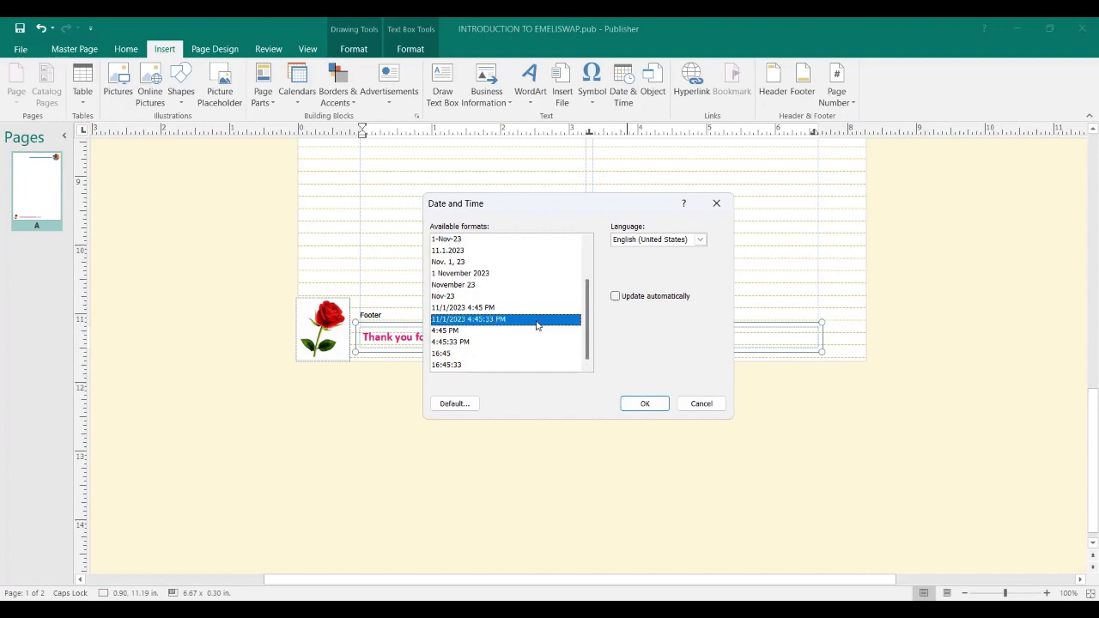
pyautogui.click(491, 308)
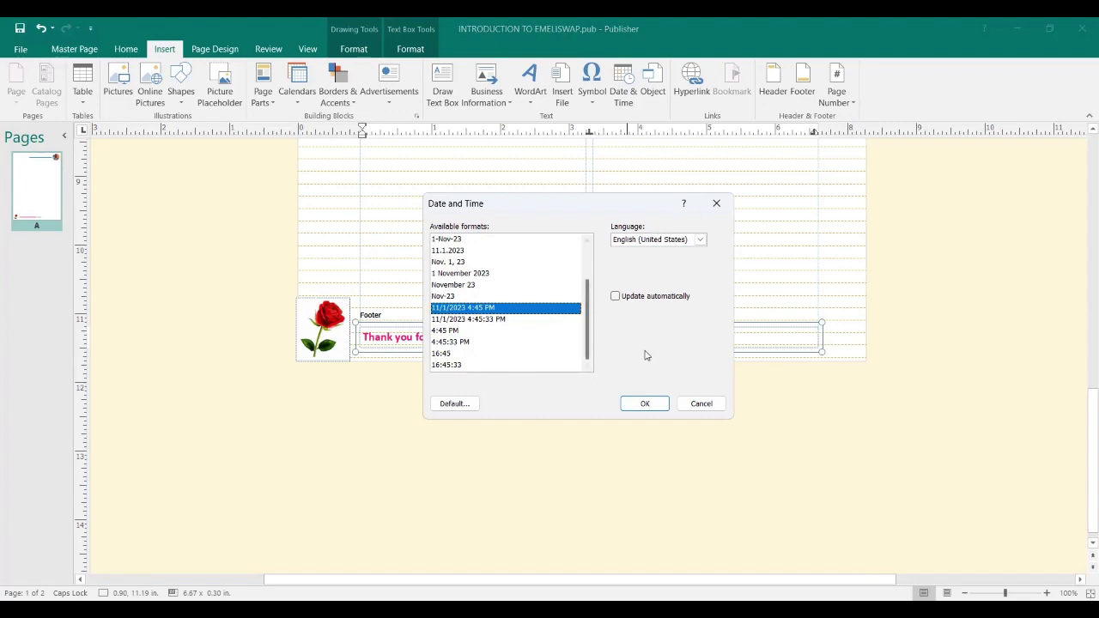
pyautogui.click(616, 297)
pyautogui.click(645, 405)
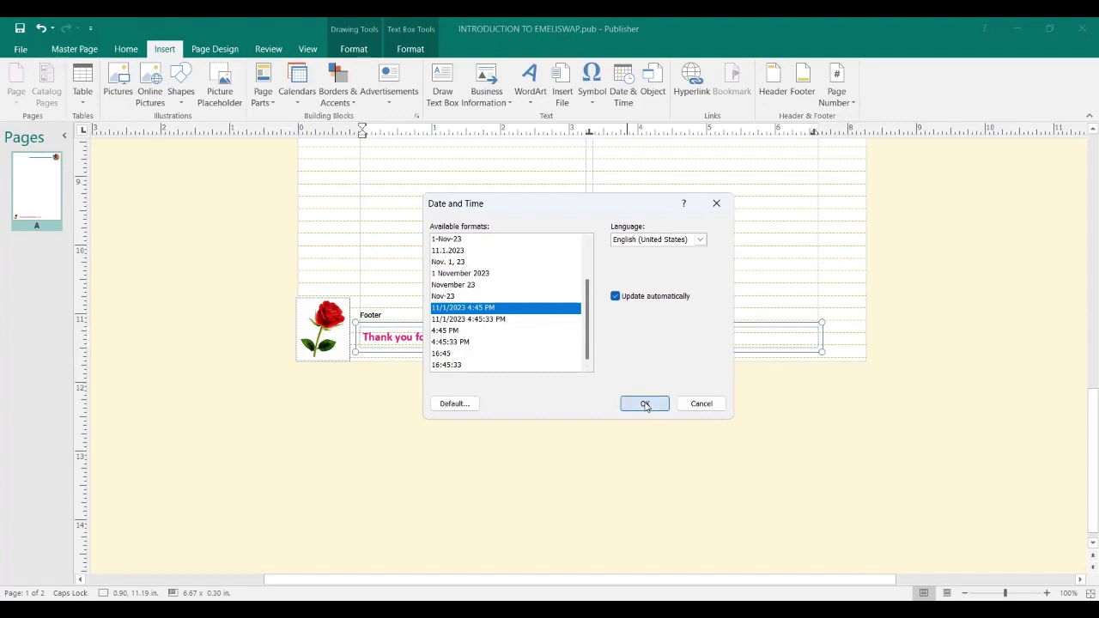
pyautogui.click(759, 288)
# - Save the publication and close the master page view
pyautogui.scroll(6, 802, 314)
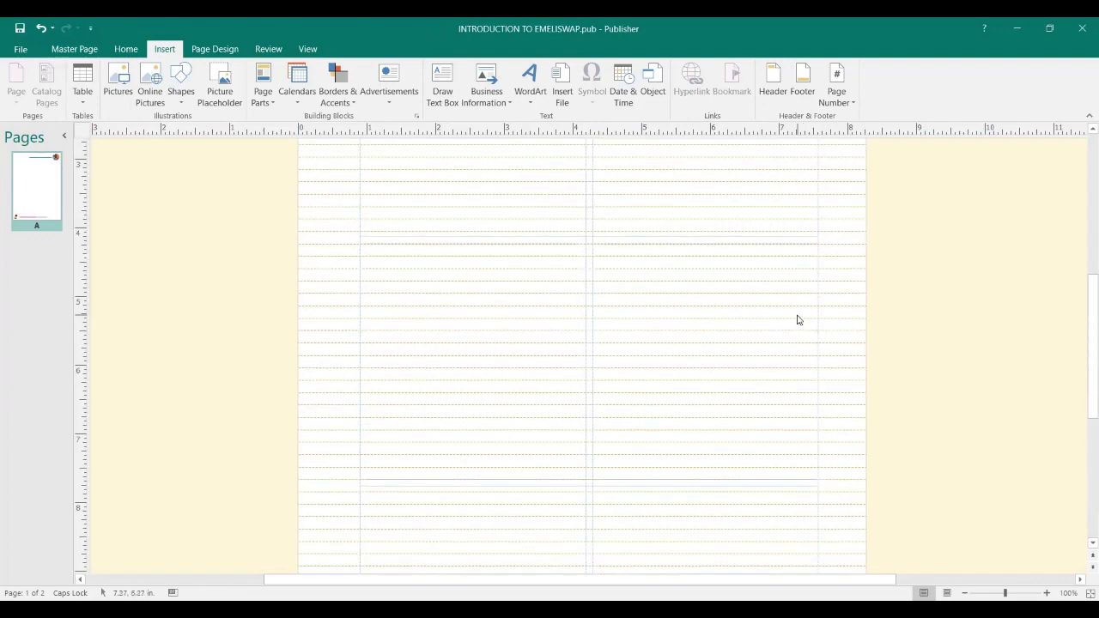
pyautogui.scroll(5, 795, 319)
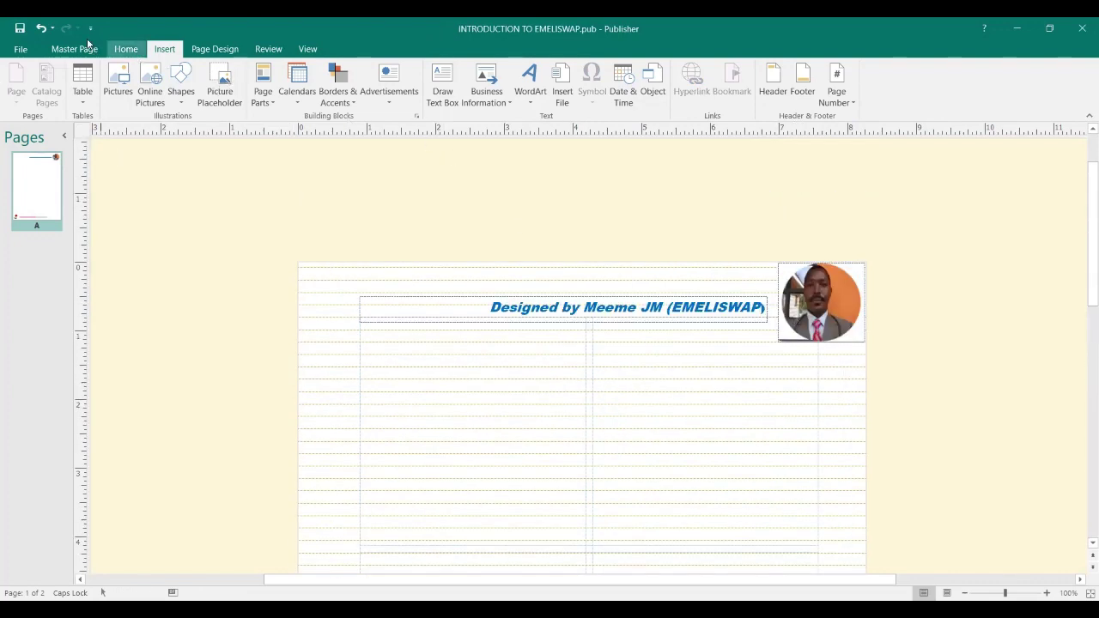
pyautogui.click(19, 29)
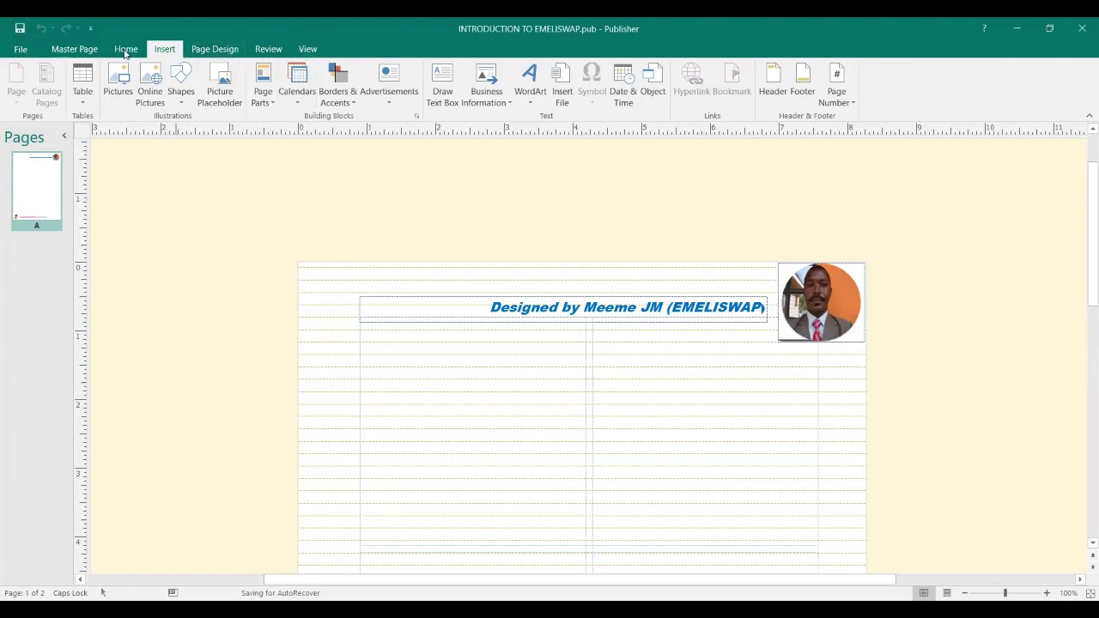
pyautogui.click(70, 50)
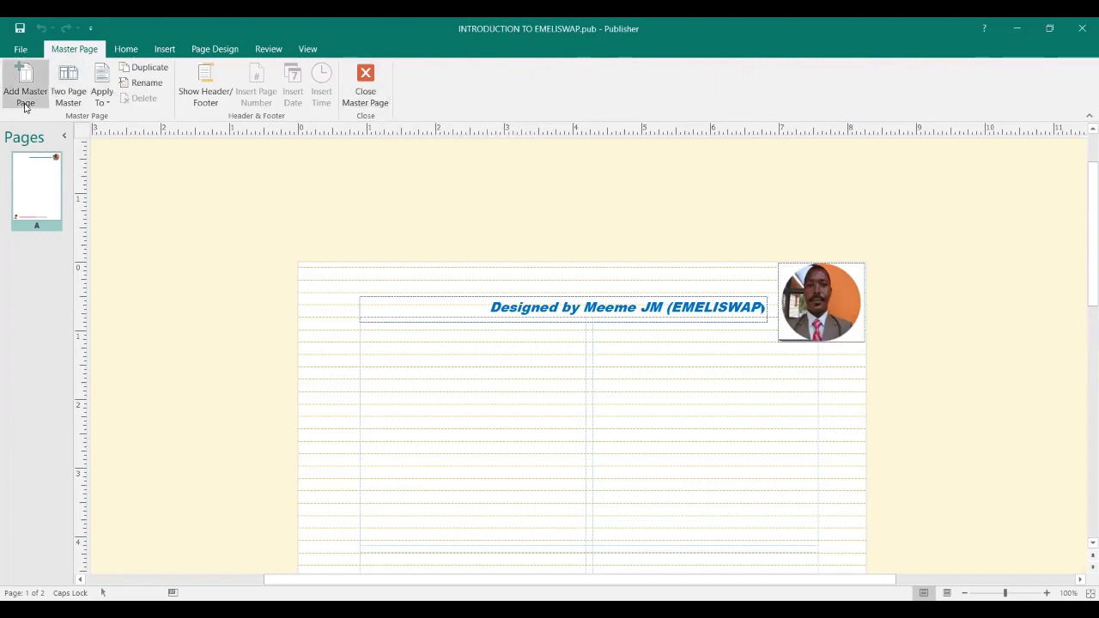
pyautogui.click(110, 104)
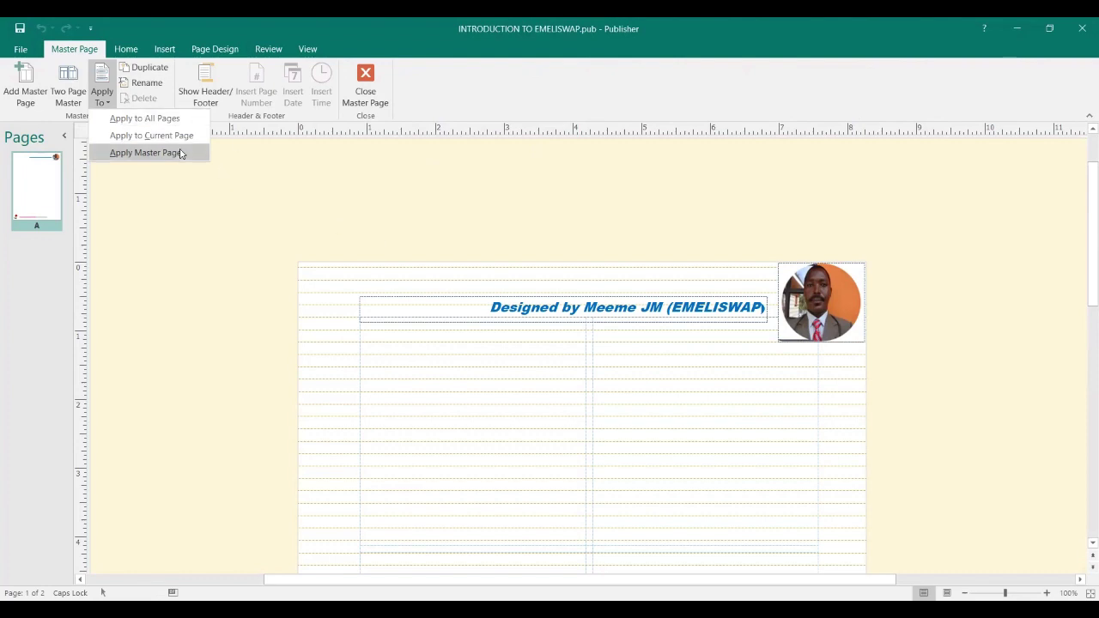
pyautogui.click(383, 208)
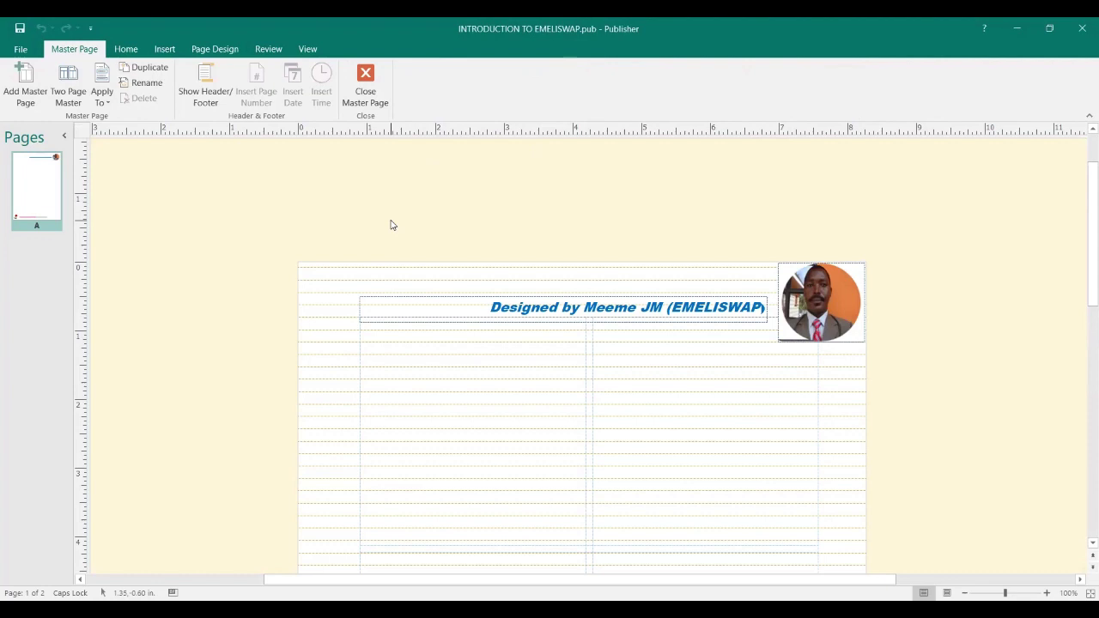
pyautogui.click(367, 104)
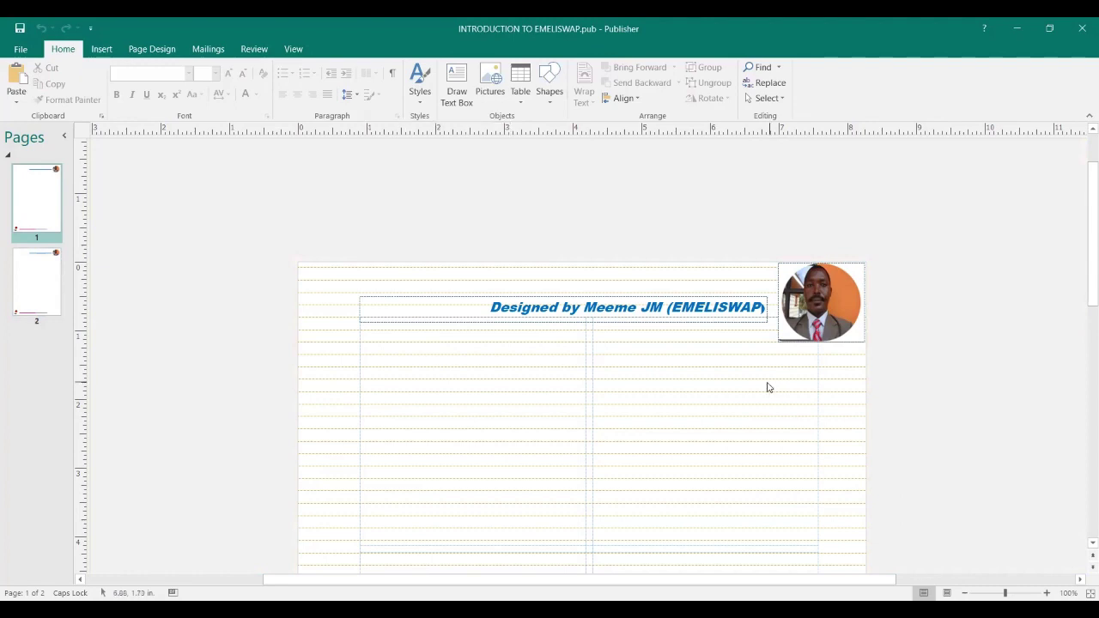
# - Check the footers of pages 1 and 2 for the page number and date and time, and return to page 1's header
pyautogui.scroll(-5, 708, 389)
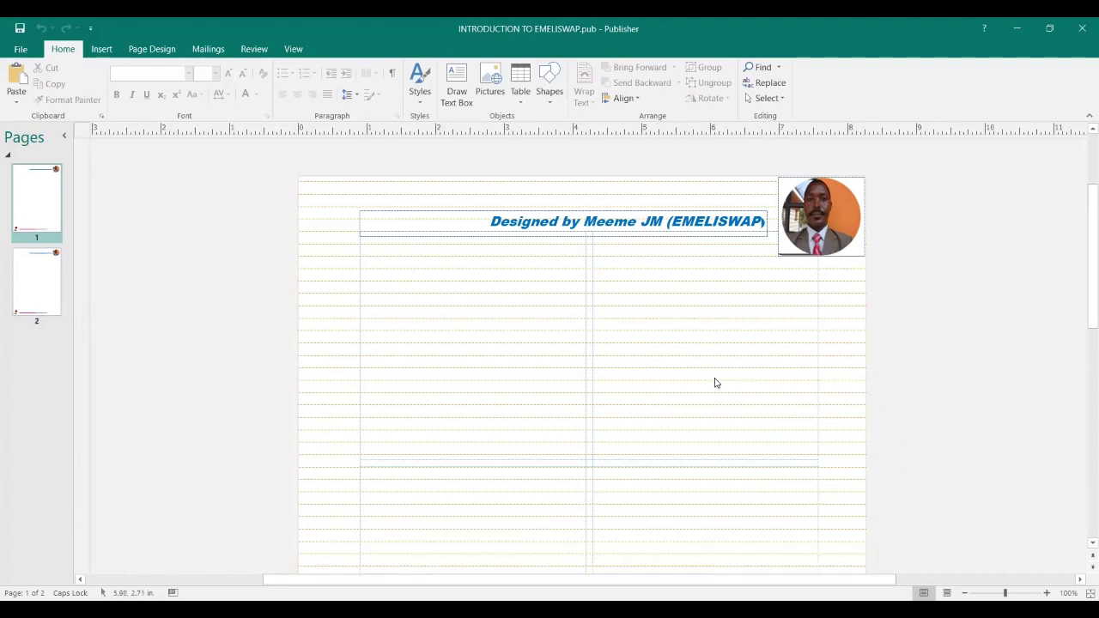
pyautogui.scroll(-7, 767, 366)
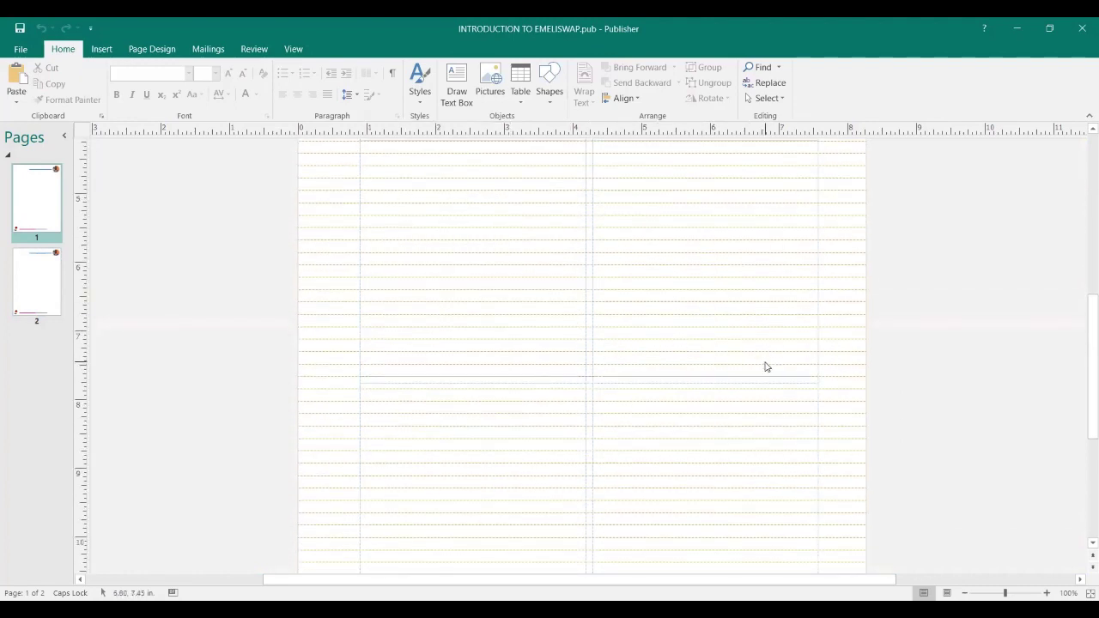
pyautogui.scroll(1, 768, 361)
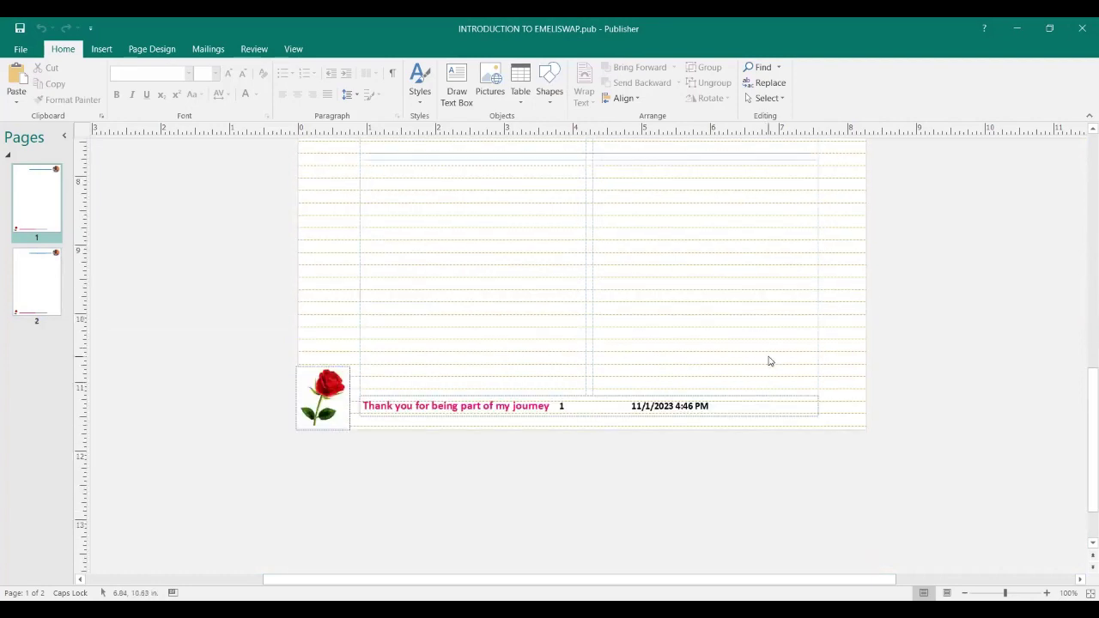
pyautogui.scroll(-2, 773, 356)
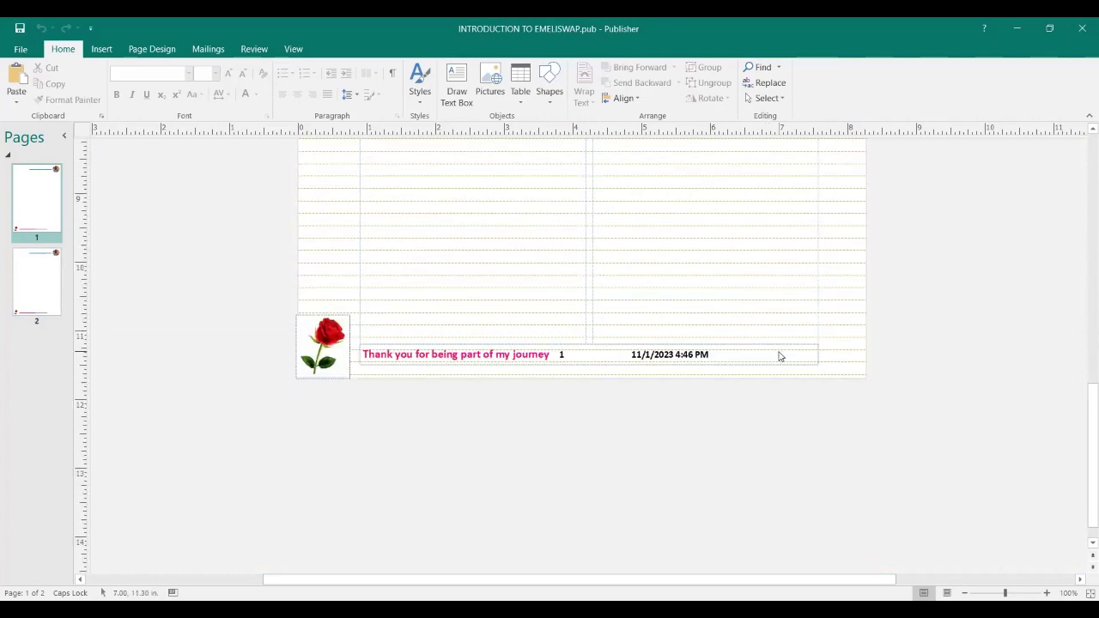
pyautogui.scroll(-1, 780, 357)
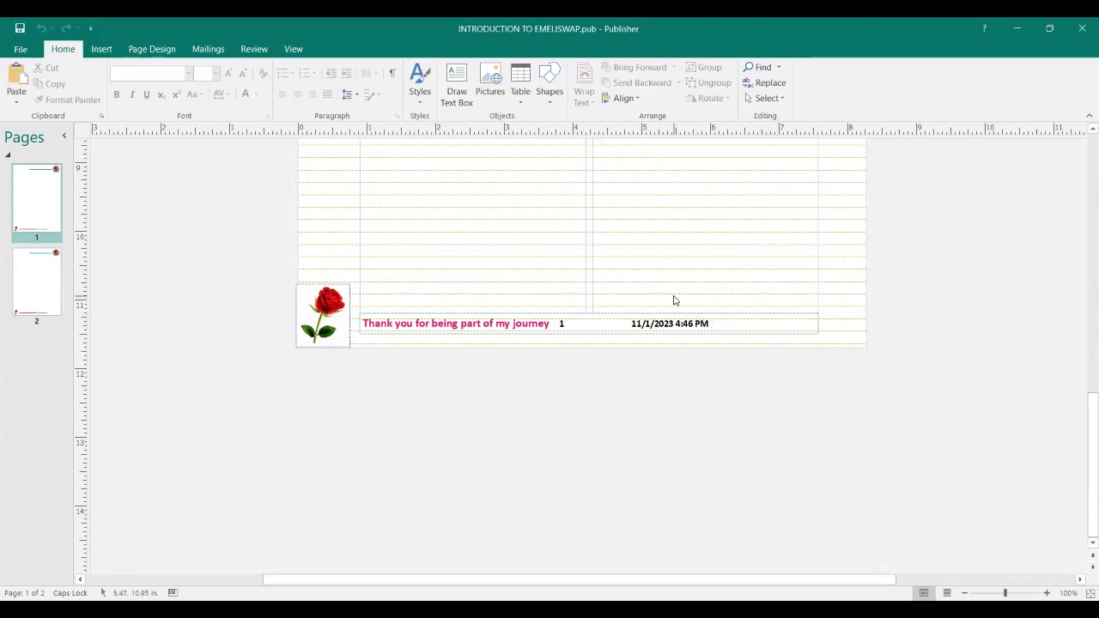
pyautogui.click(41, 284)
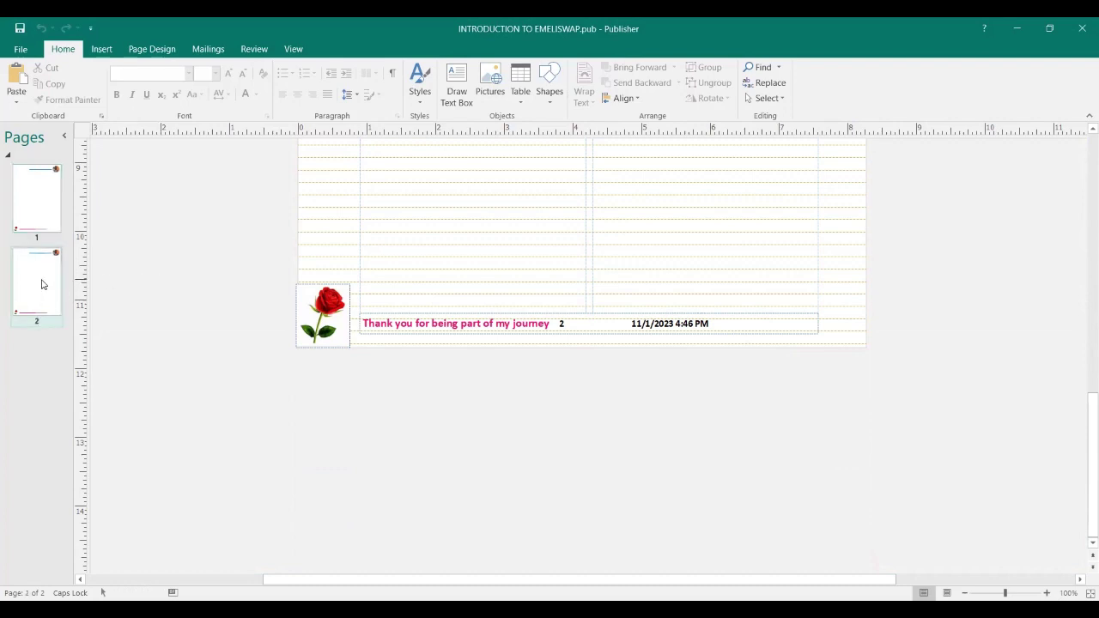
pyautogui.scroll(1, 781, 363)
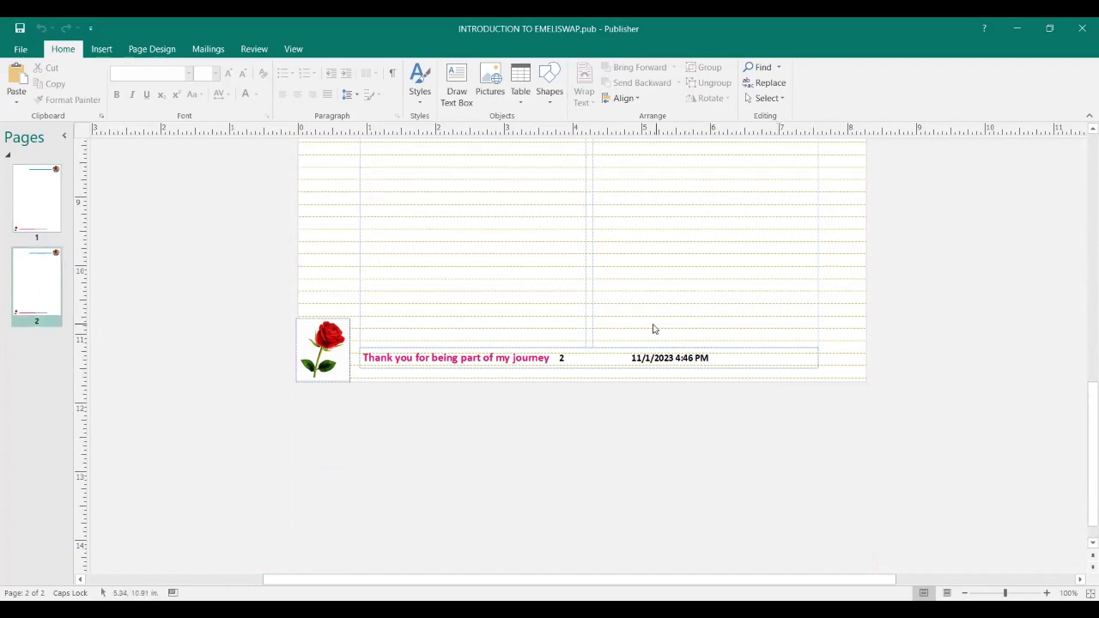
pyautogui.scroll(2, 723, 329)
pyautogui.scroll(-2, 721, 330)
pyautogui.scroll(2, 743, 260)
pyautogui.scroll(10, 744, 260)
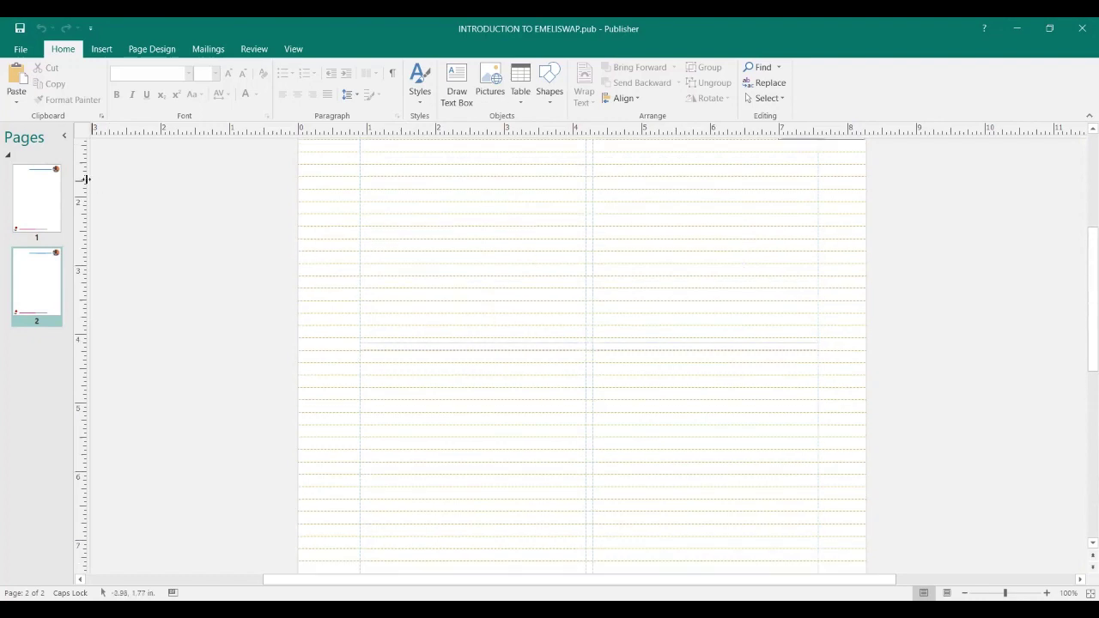
pyautogui.click(31, 214)
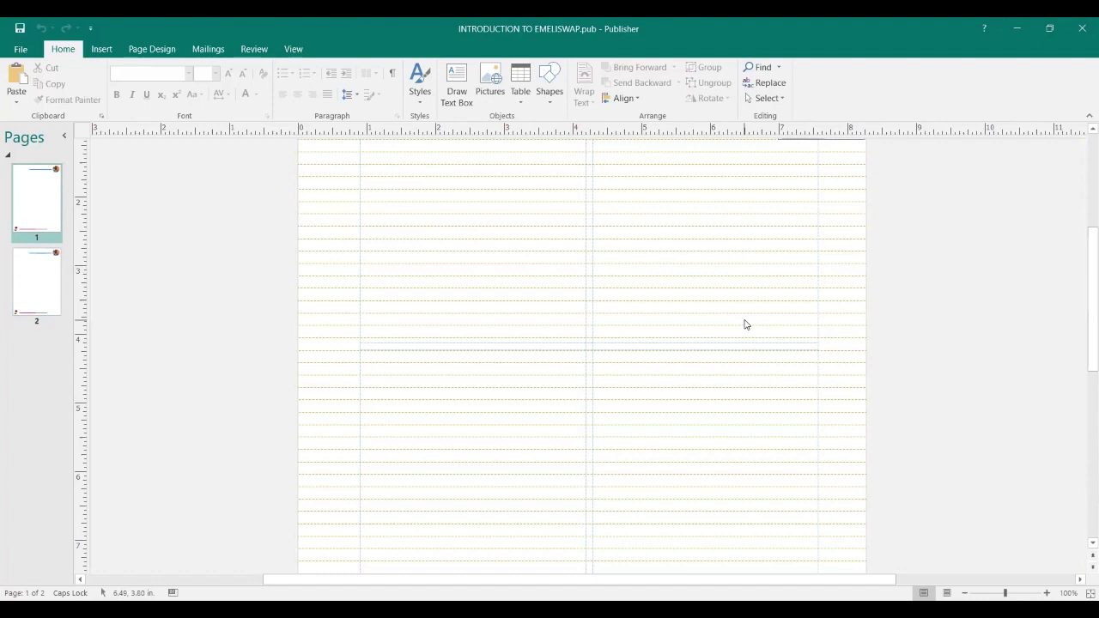
pyautogui.scroll(6, 746, 324)
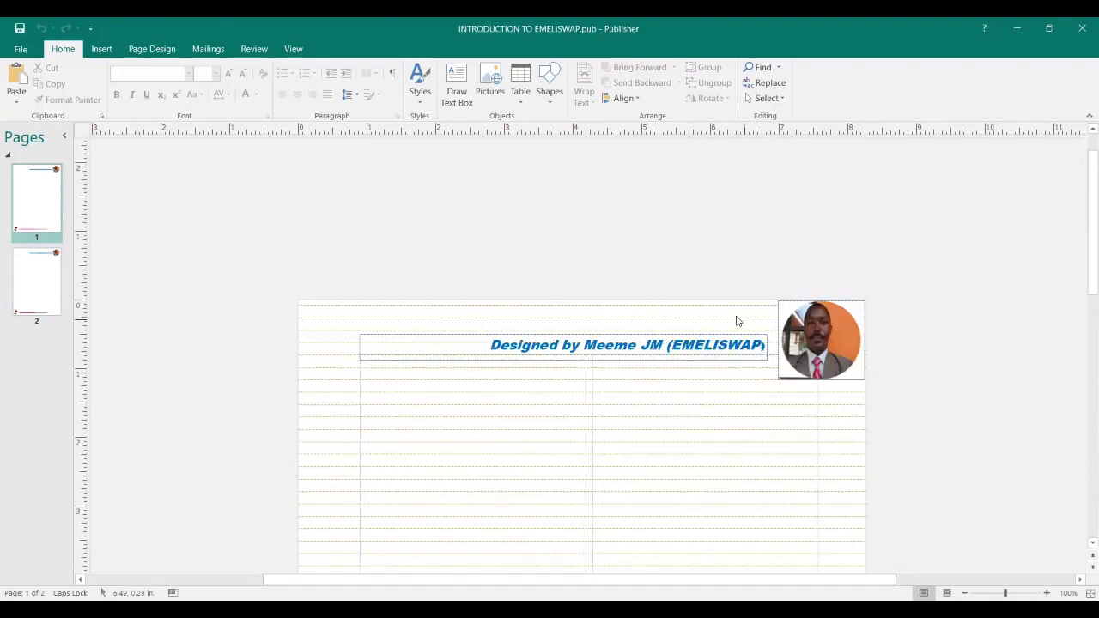
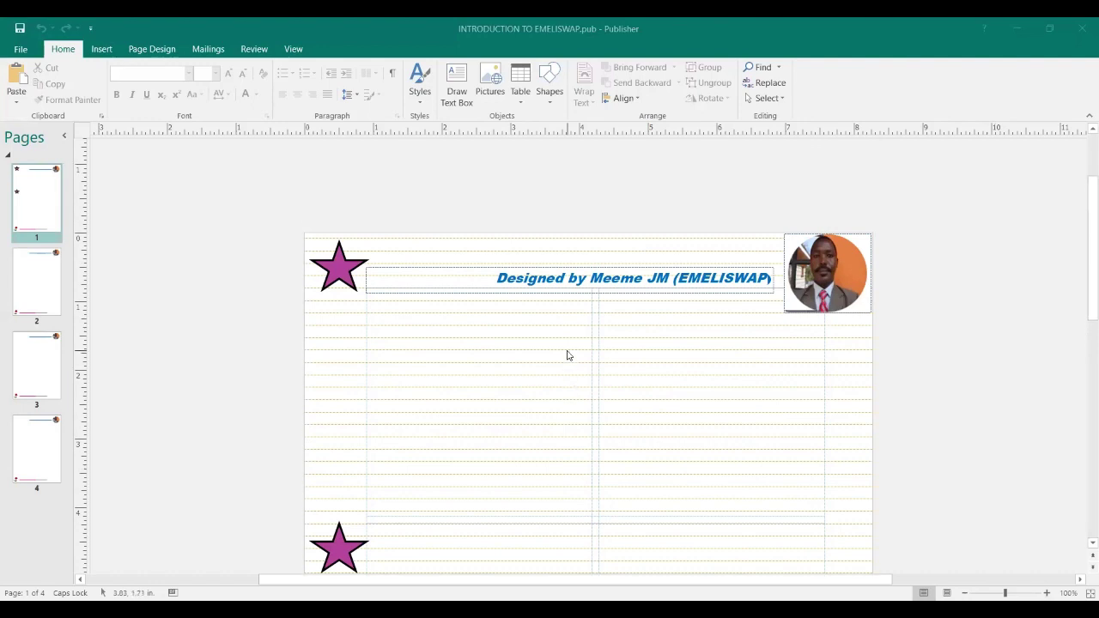
# - Review the built-in page sizes and the Page Setup dialog's page, margin and paper options without applying a change
pyautogui.scroll(-6, 567, 358)
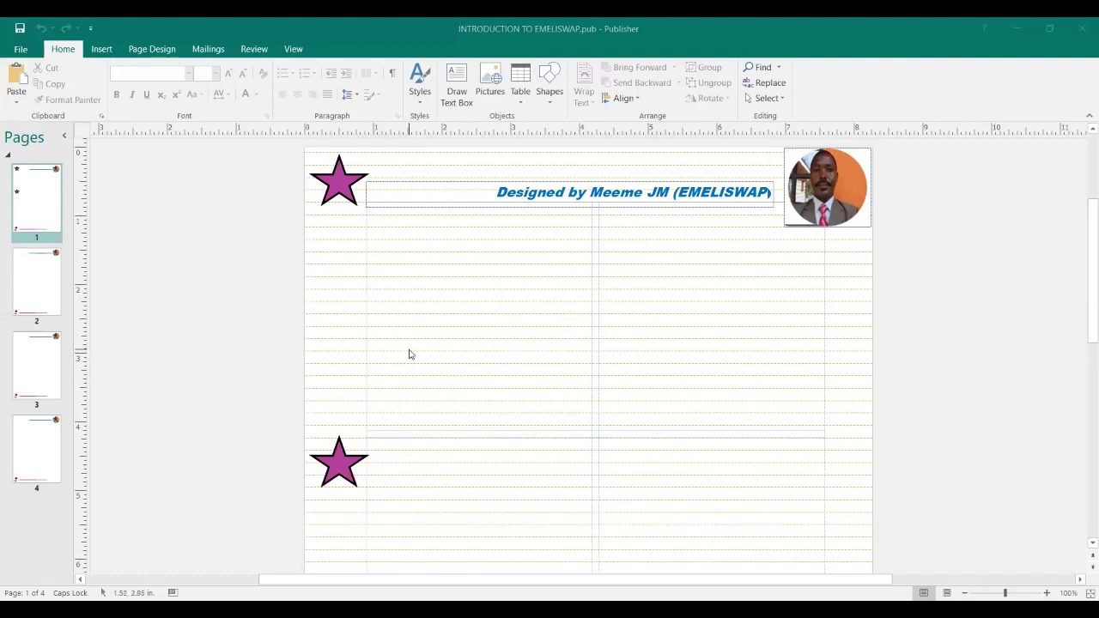
pyautogui.scroll(1, 409, 353)
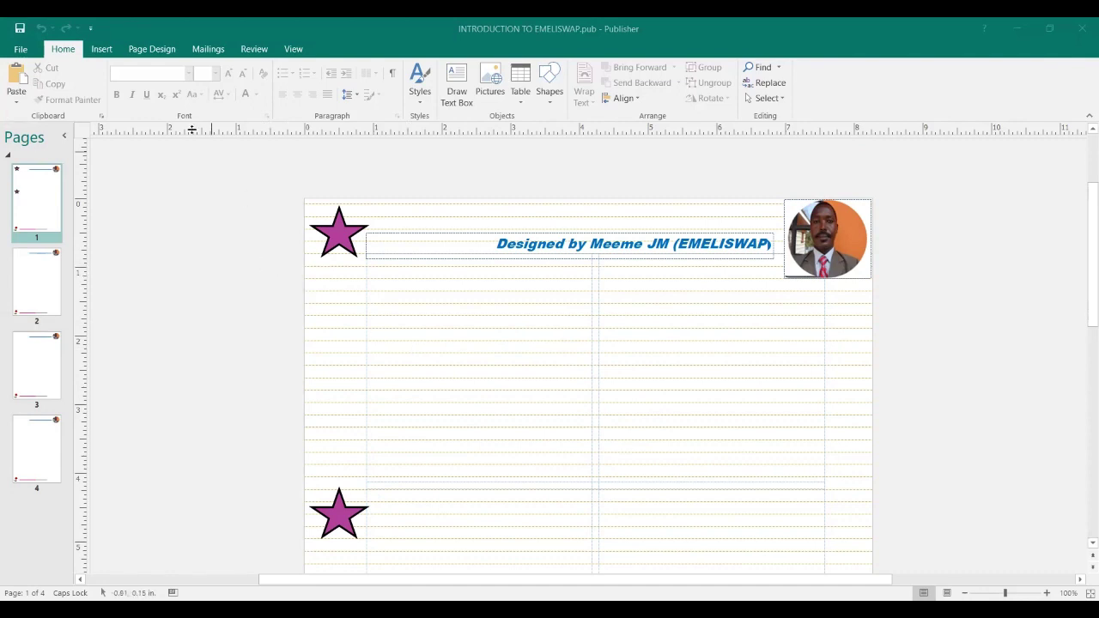
pyautogui.click(151, 49)
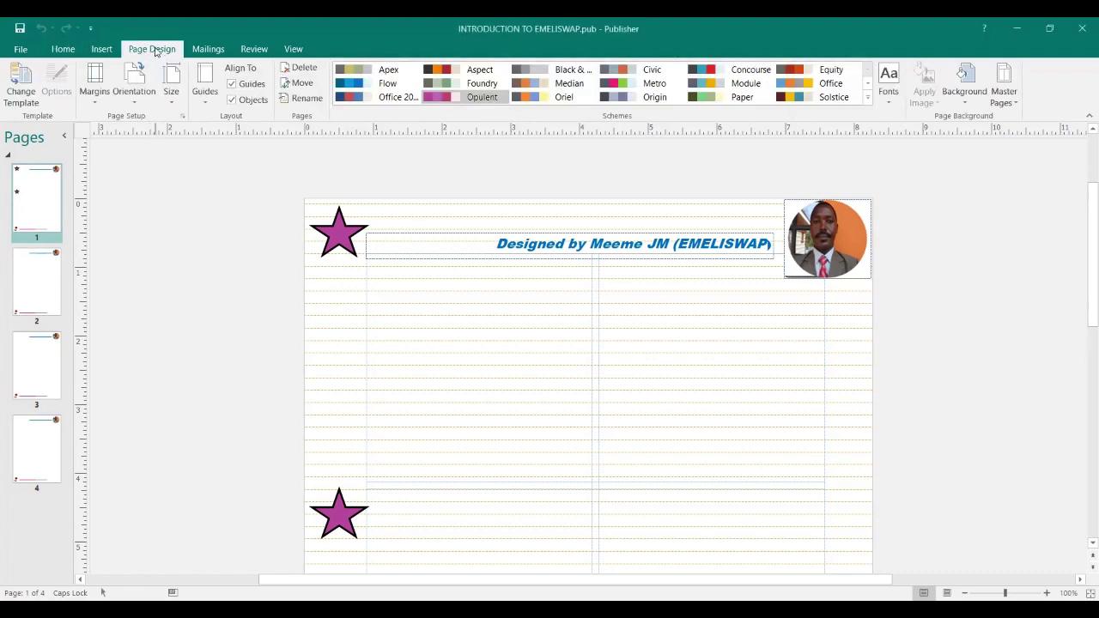
pyautogui.click(173, 101)
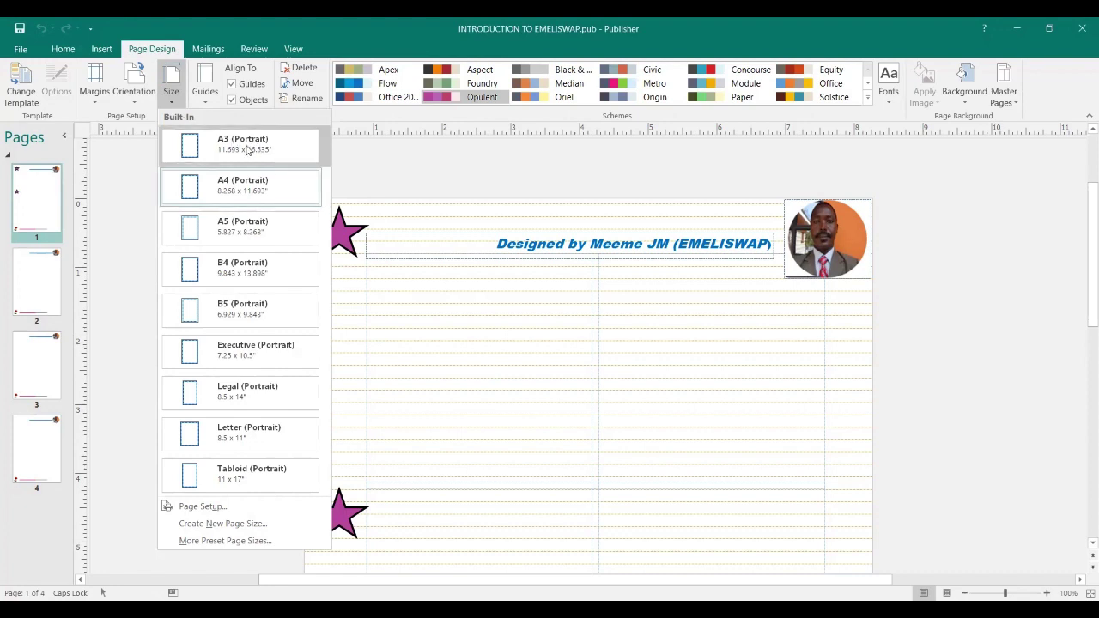
pyautogui.click(215, 507)
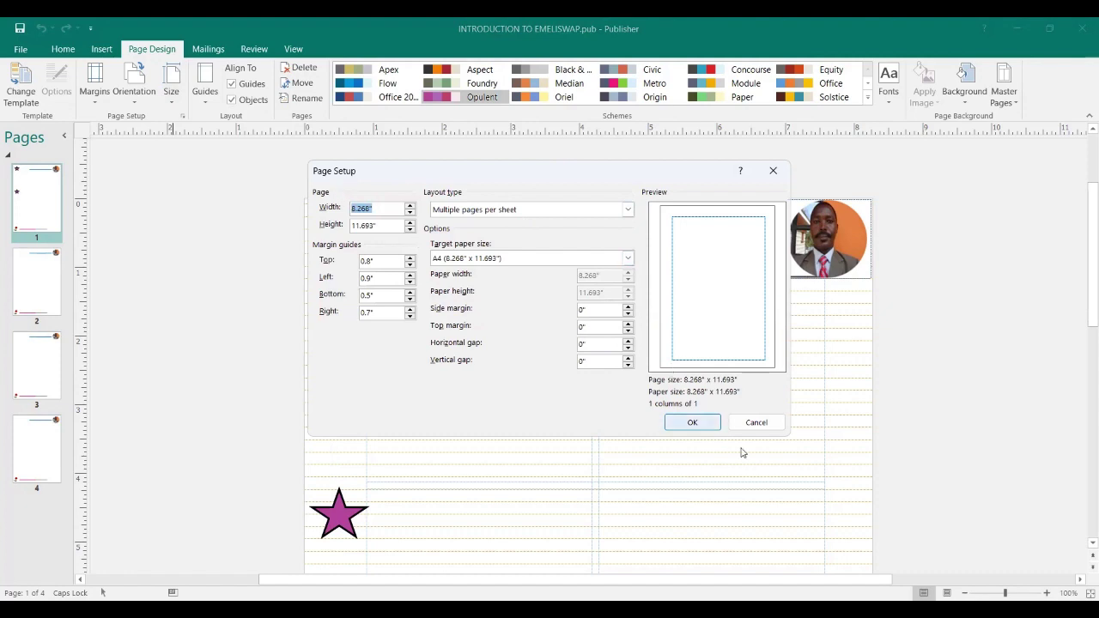
pyautogui.click(753, 424)
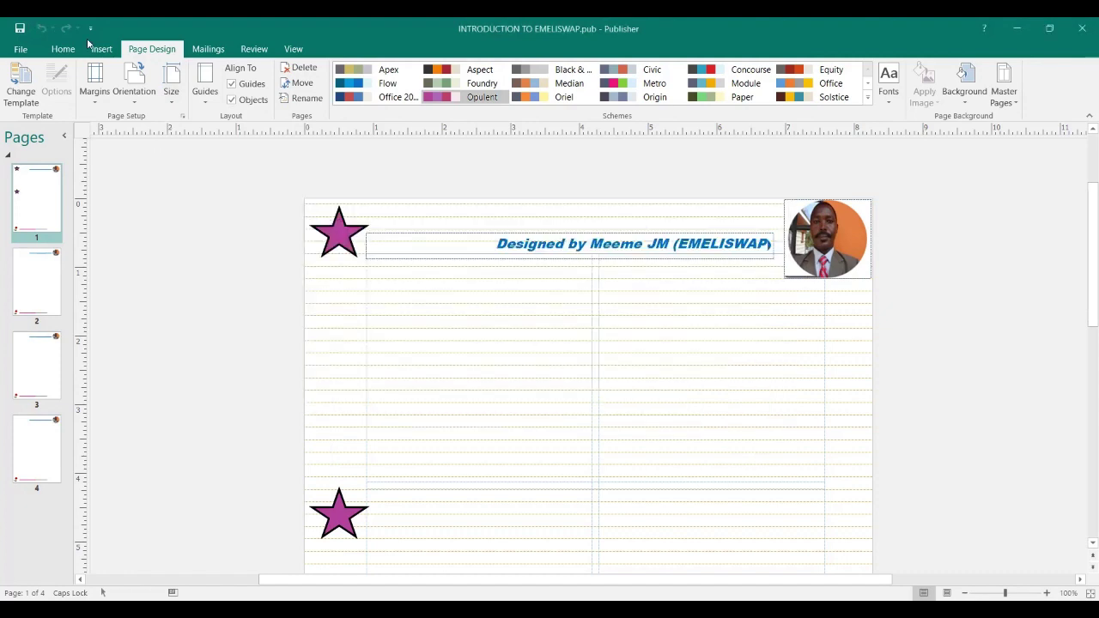
# - Set the publication's page size to A3 (Portrait) and check how the objects sit on page 1
pyautogui.click(172, 105)
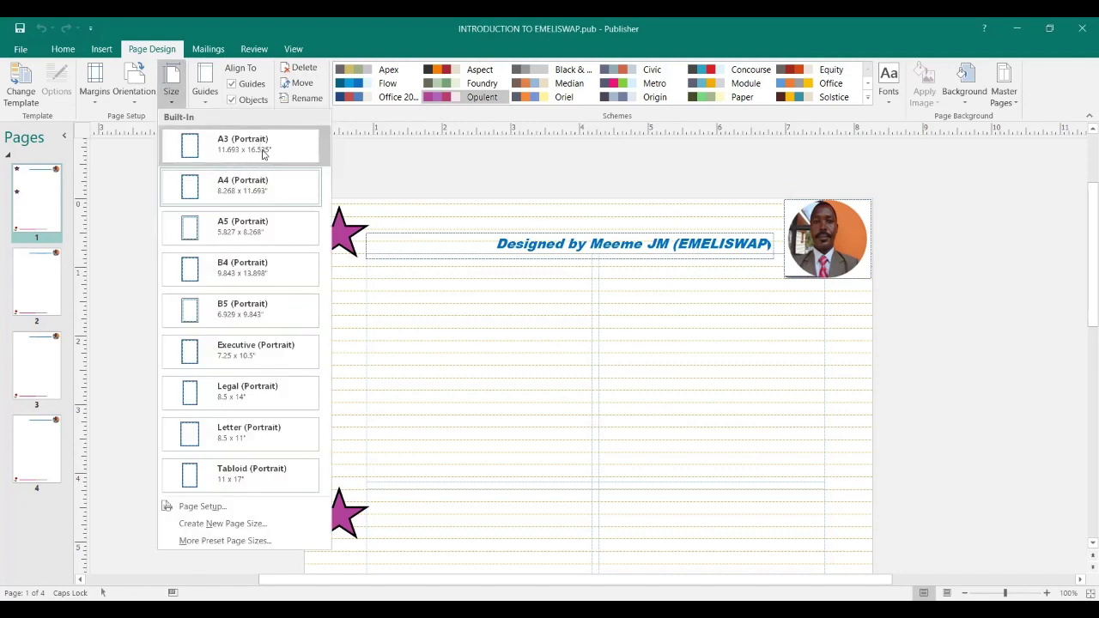
pyautogui.click(243, 144)
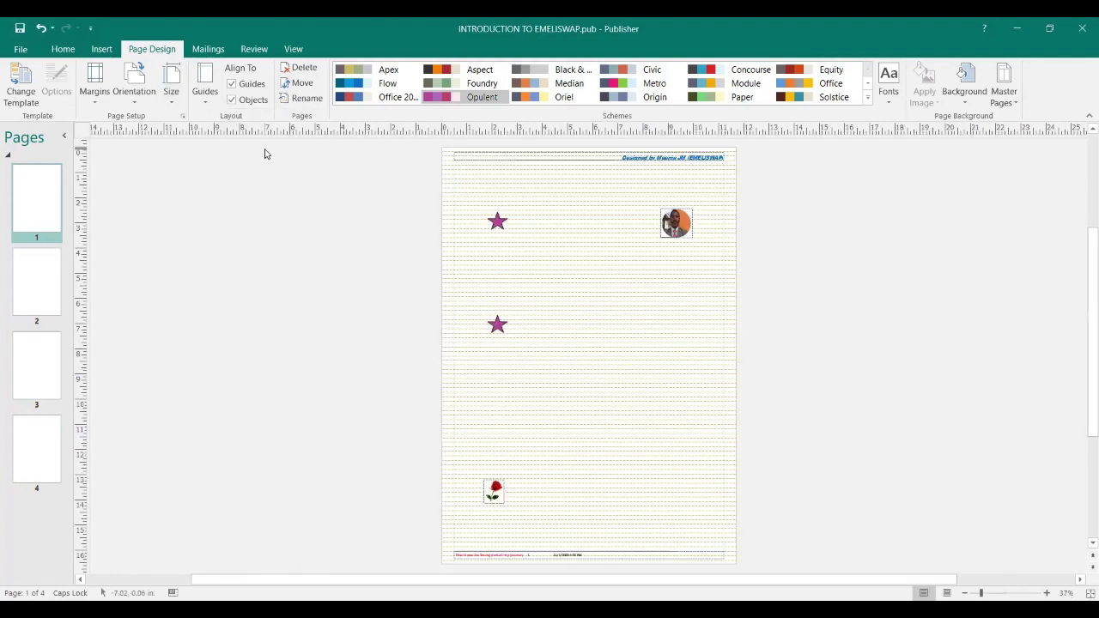
pyautogui.scroll(-1, 687, 328)
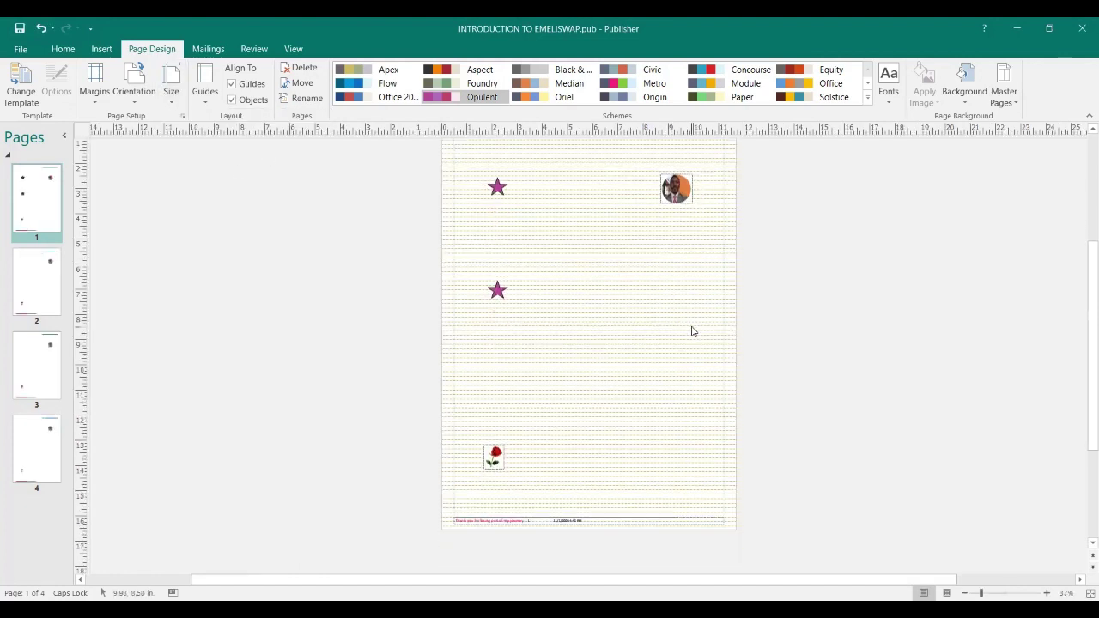
pyautogui.scroll(2, 679, 331)
pyautogui.scroll(3, 652, 355)
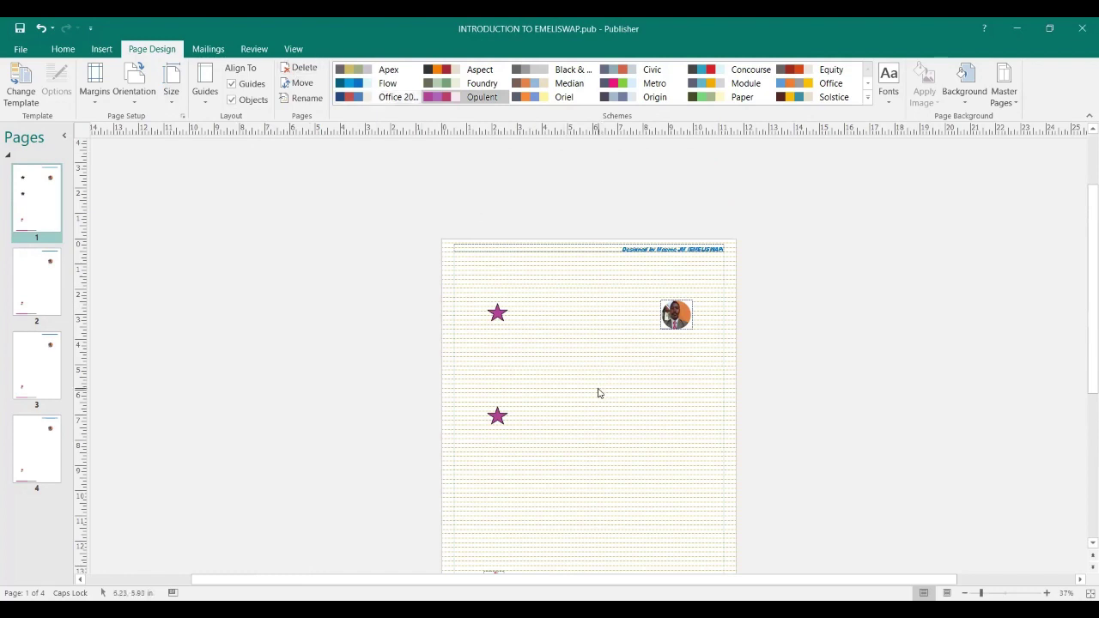
# - Set the view zoom to 100% and bring the header area of page 1 into view
pyautogui.click(294, 49)
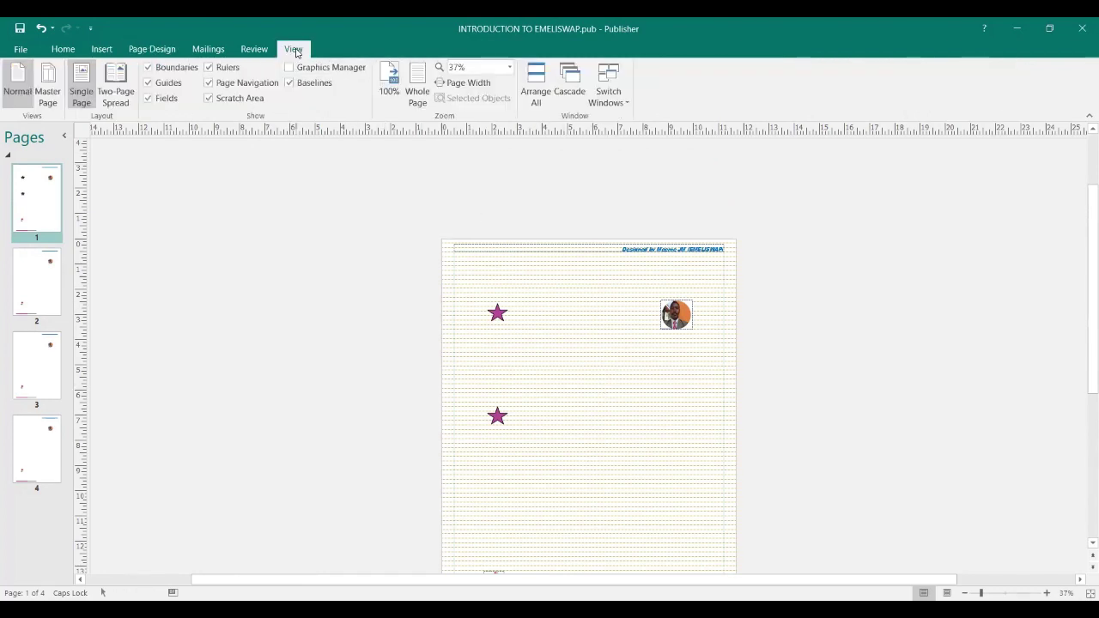
pyautogui.click(391, 80)
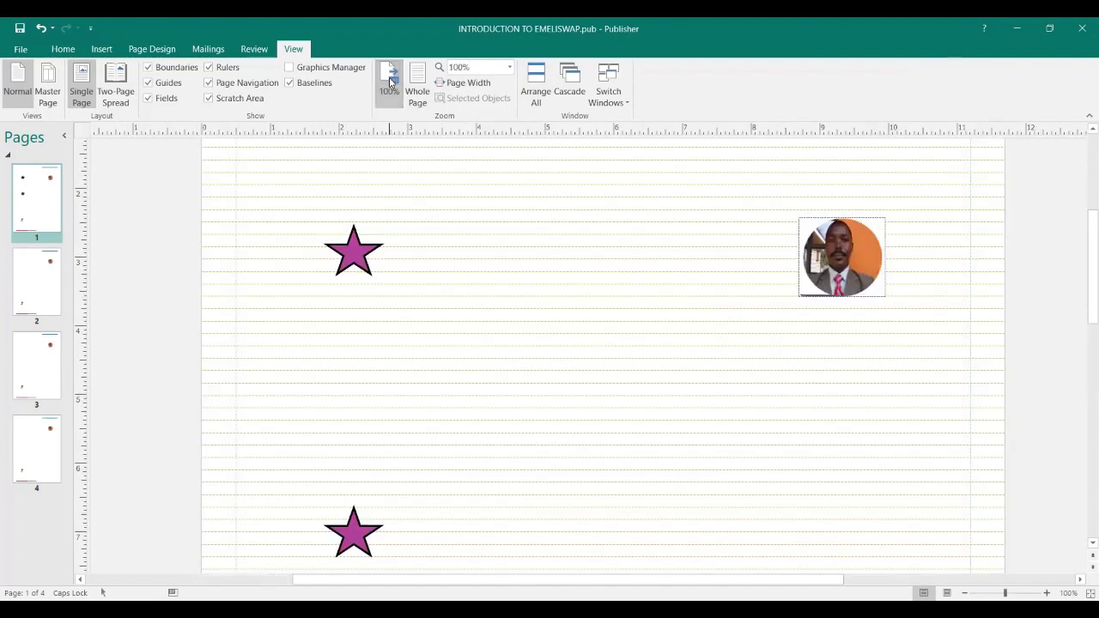
pyautogui.scroll(1, 649, 258)
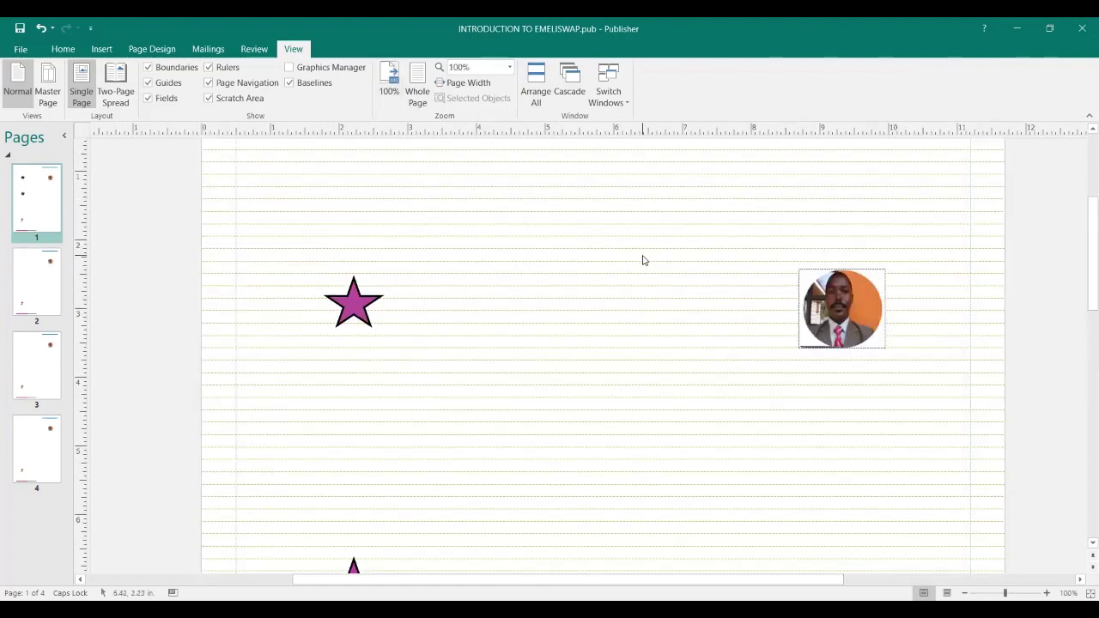
pyautogui.scroll(2, 646, 260)
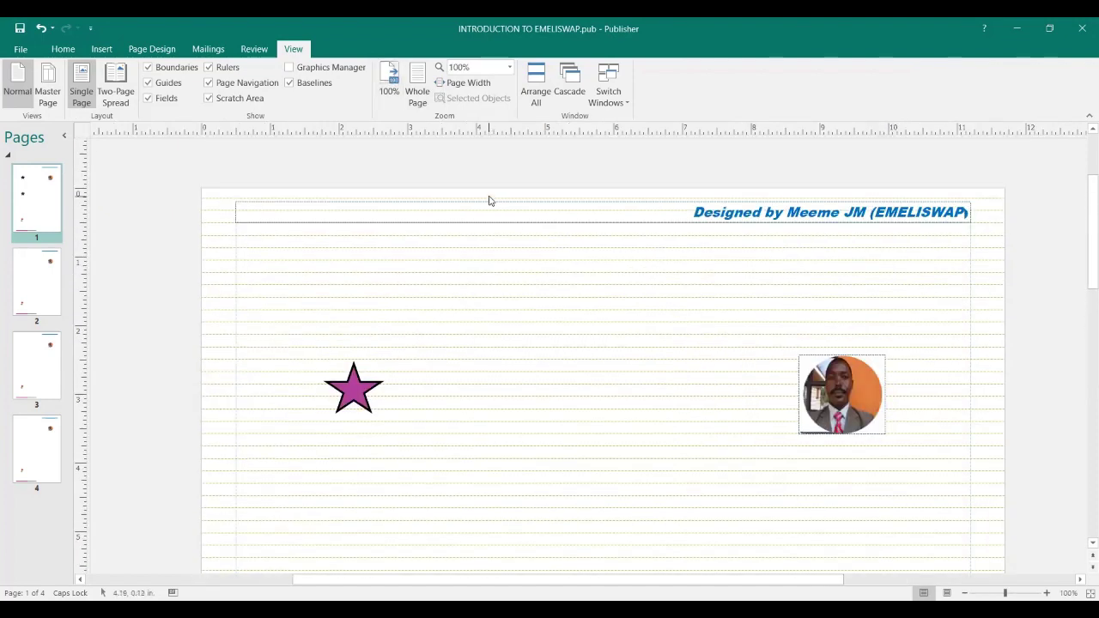
pyautogui.click(509, 67)
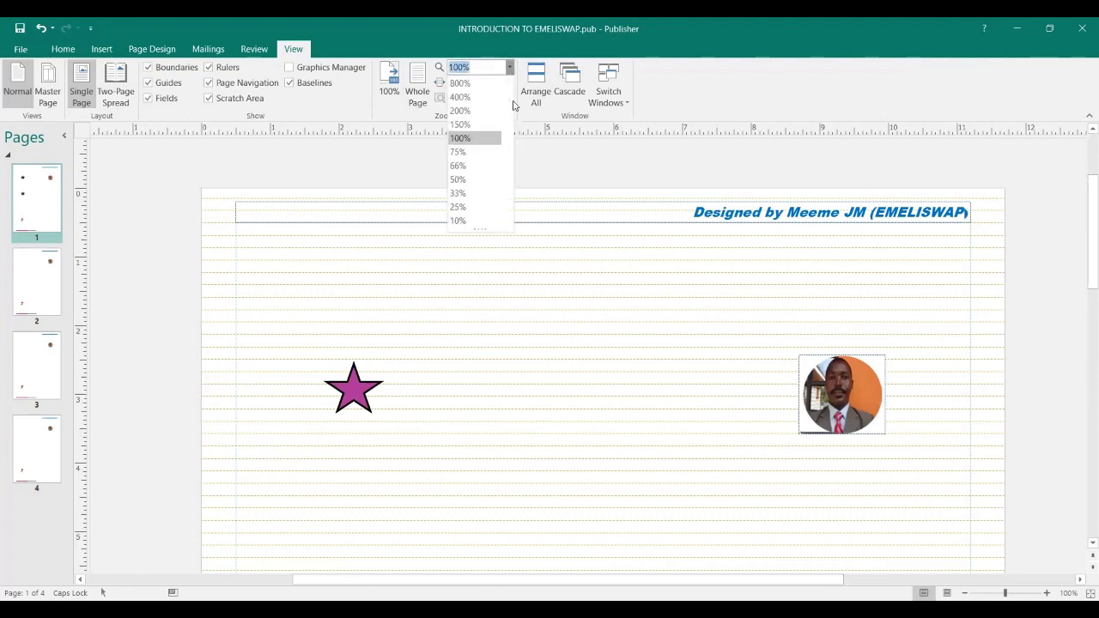
pyautogui.click(513, 104)
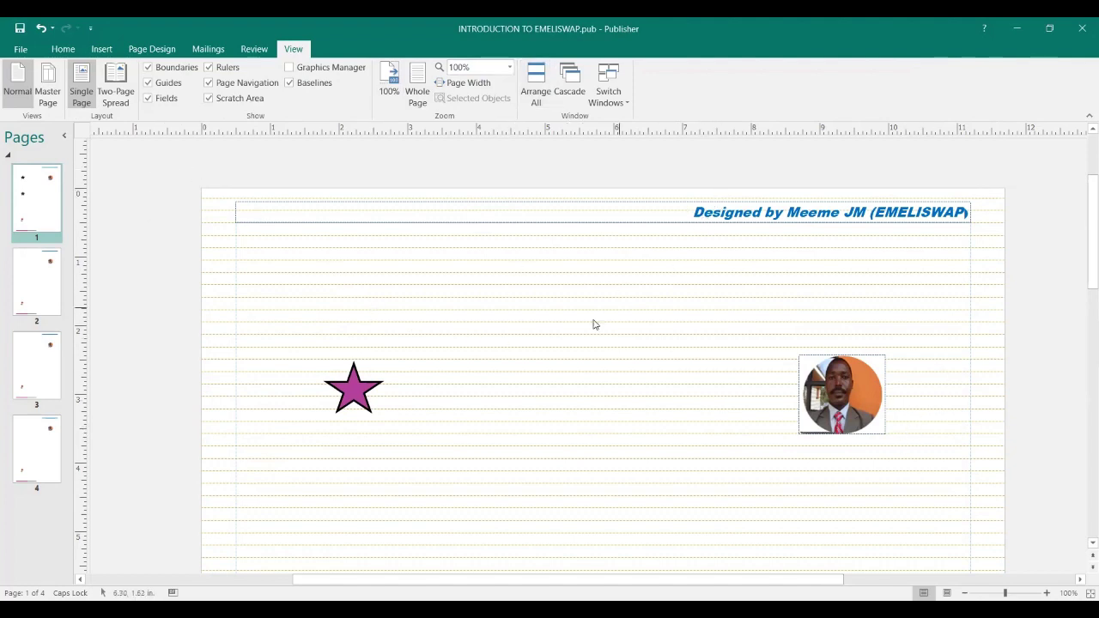
# - Save the publication and check the layout of page 1 from the header down to the footer
pyautogui.click(19, 31)
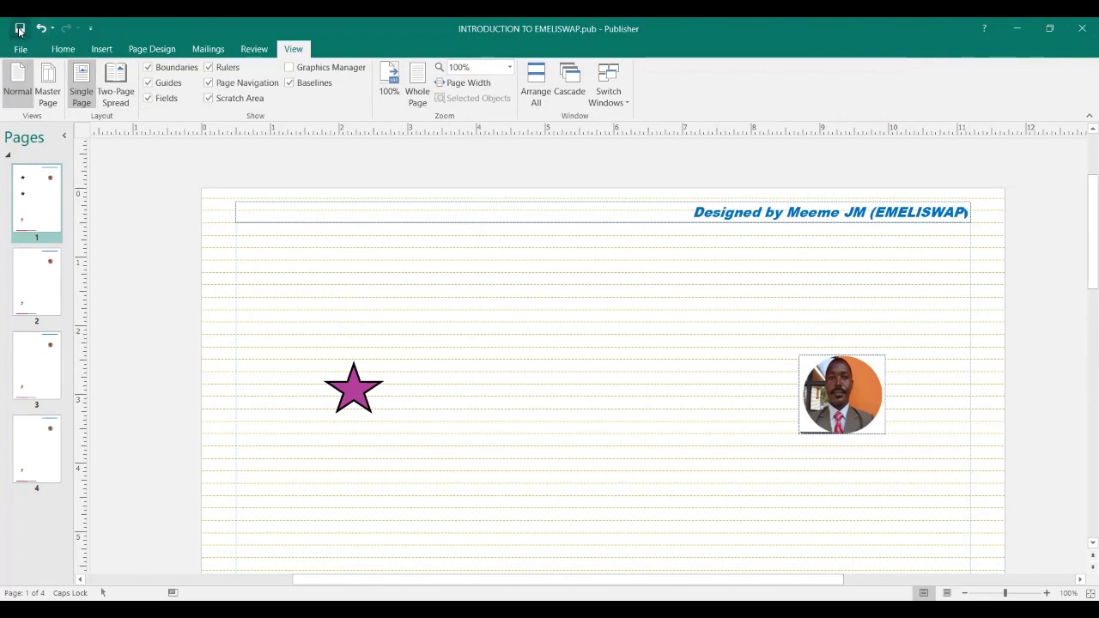
pyautogui.scroll(-2, 661, 365)
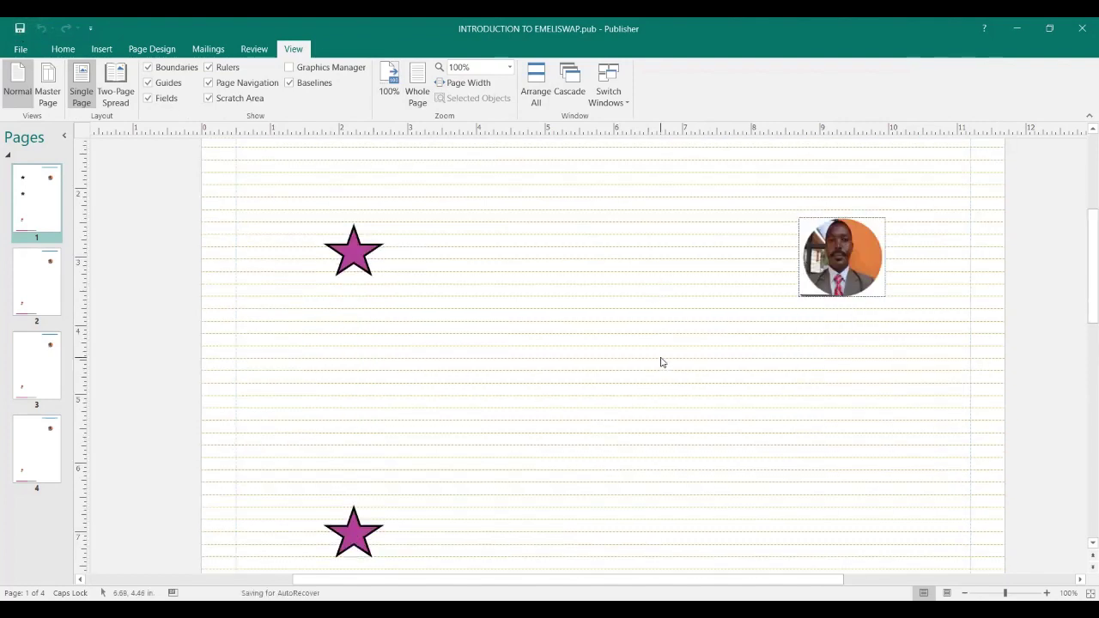
pyautogui.scroll(-3, 662, 360)
pyautogui.scroll(2, 653, 369)
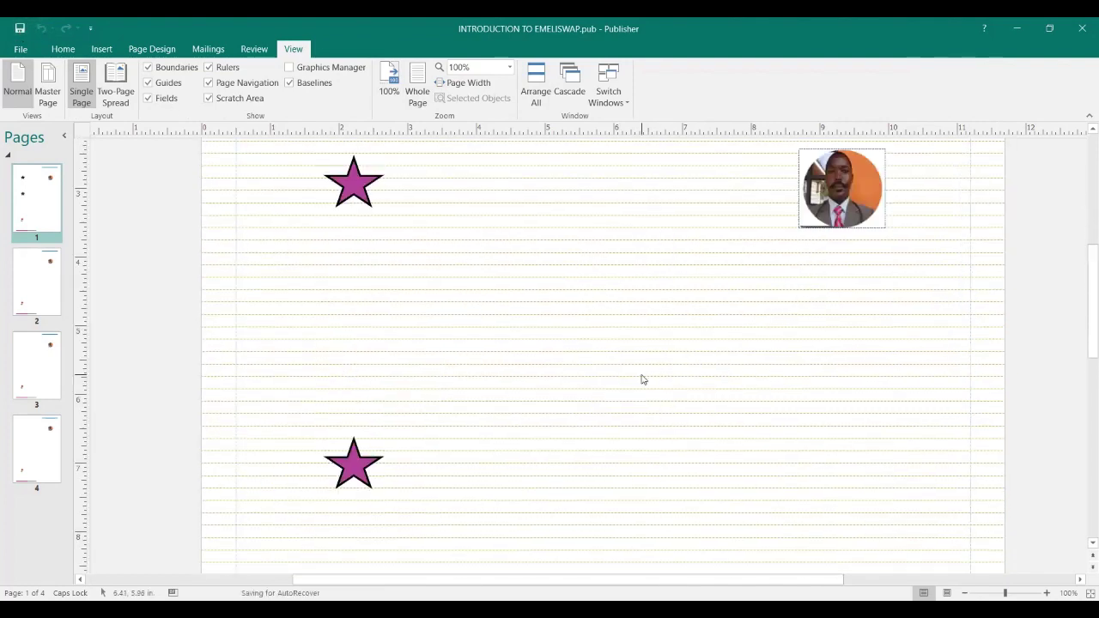
pyautogui.scroll(2, 639, 380)
pyautogui.scroll(1, 638, 378)
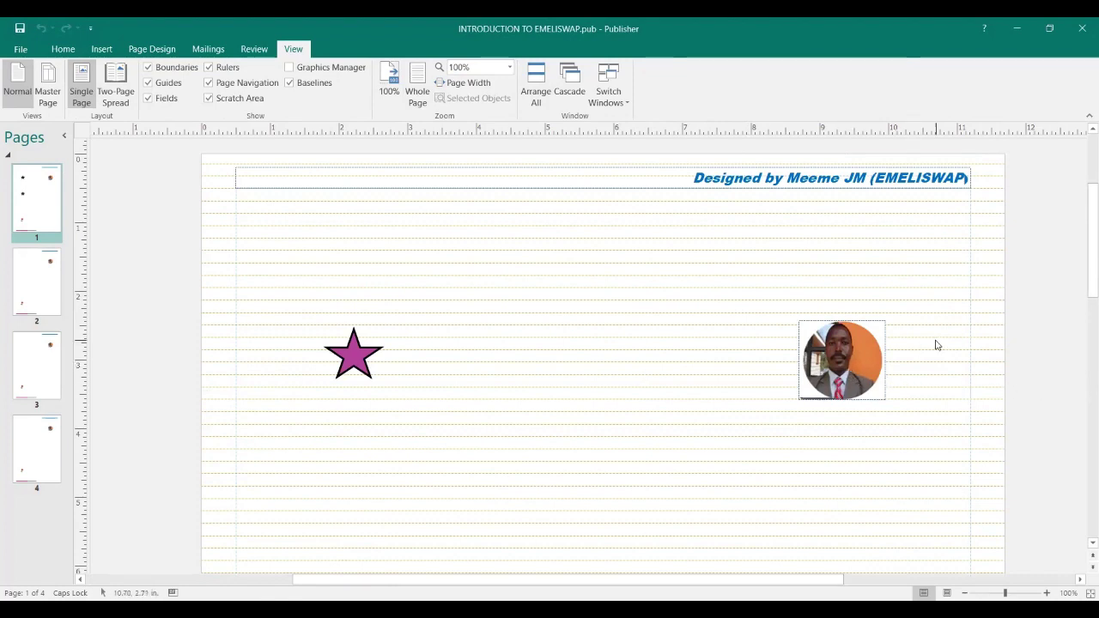
pyautogui.scroll(-7, 937, 345)
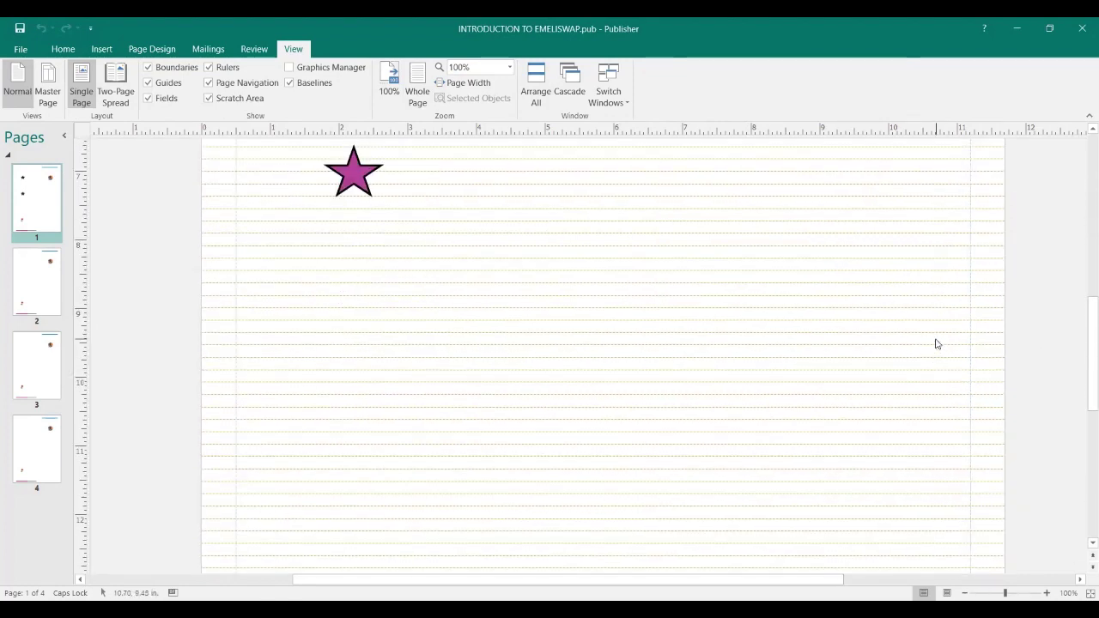
pyautogui.scroll(-5, 937, 345)
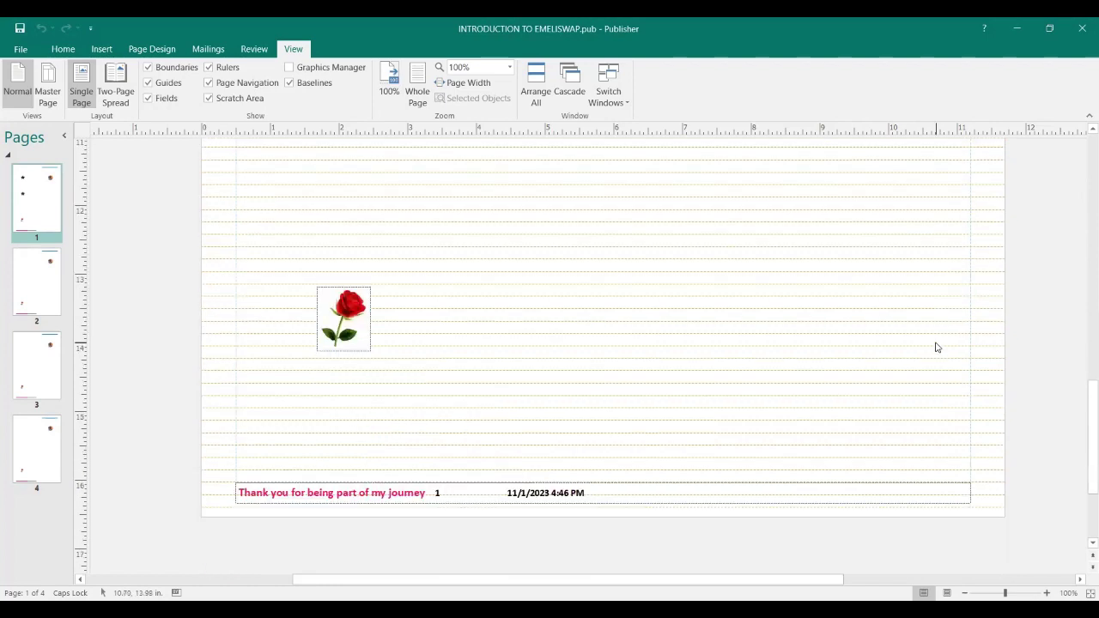
pyautogui.scroll(10, 937, 347)
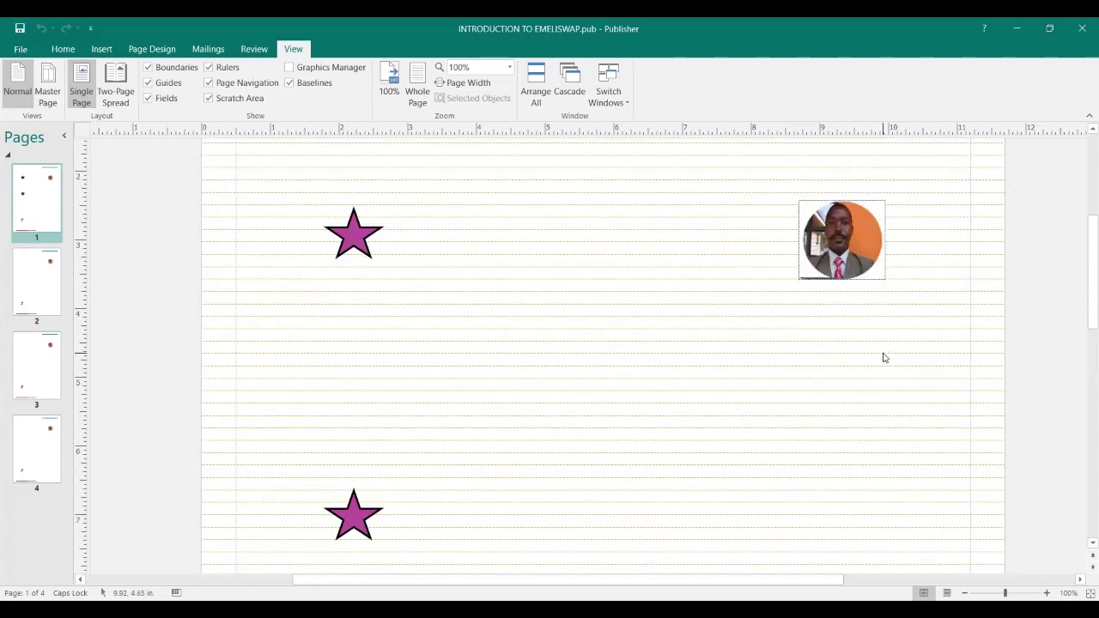
pyautogui.scroll(2, 885, 357)
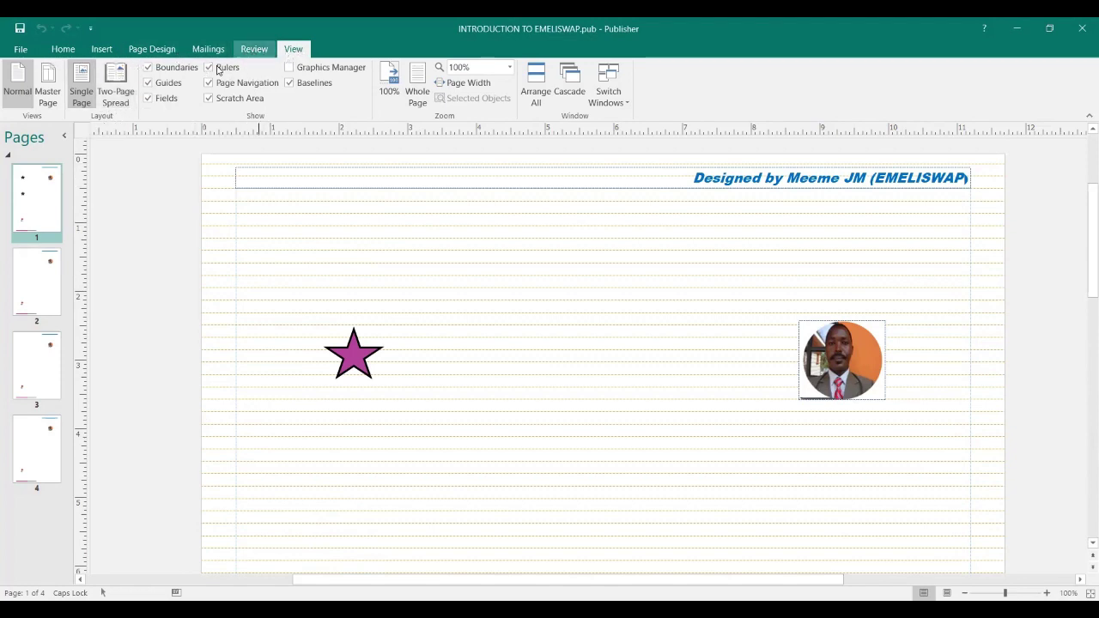
# - Open the master page and move the round portrait picture up to the right end of the header
pyautogui.click(48, 83)
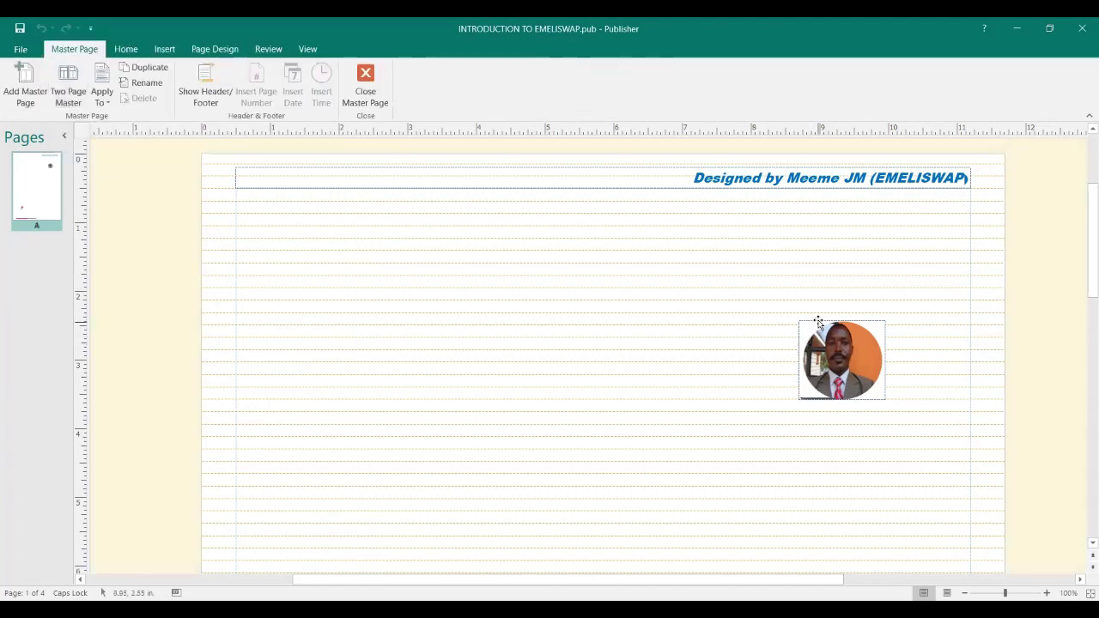
pyautogui.scroll(1, 823, 323)
pyautogui.click(853, 394)
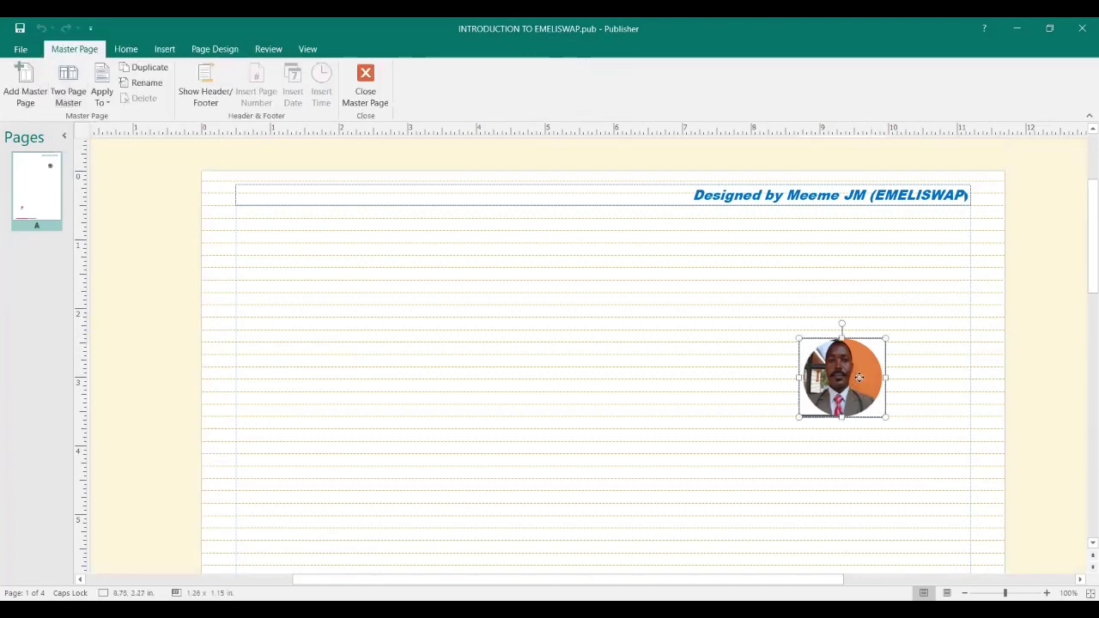
pyautogui.moveTo(885, 333); pyautogui.dragTo(911, 237)
# - Narrow the master page's header text box from its right edge to about 8.40 in wide, clear of the portrait picture
pyautogui.click(844, 199)
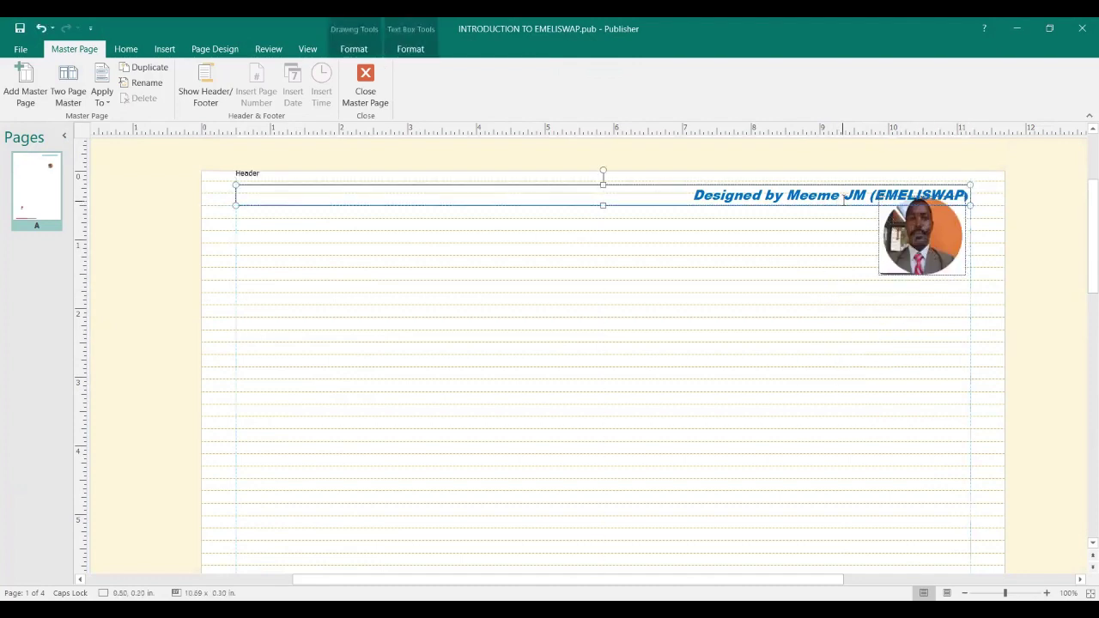
pyautogui.click(833, 189)
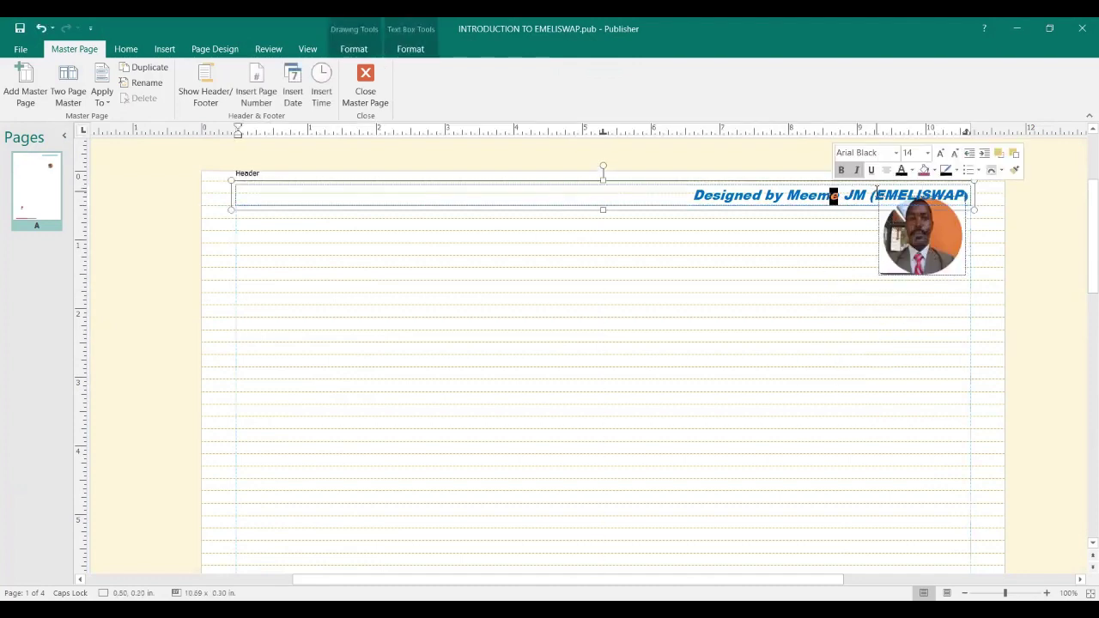
pyautogui.click(973, 195)
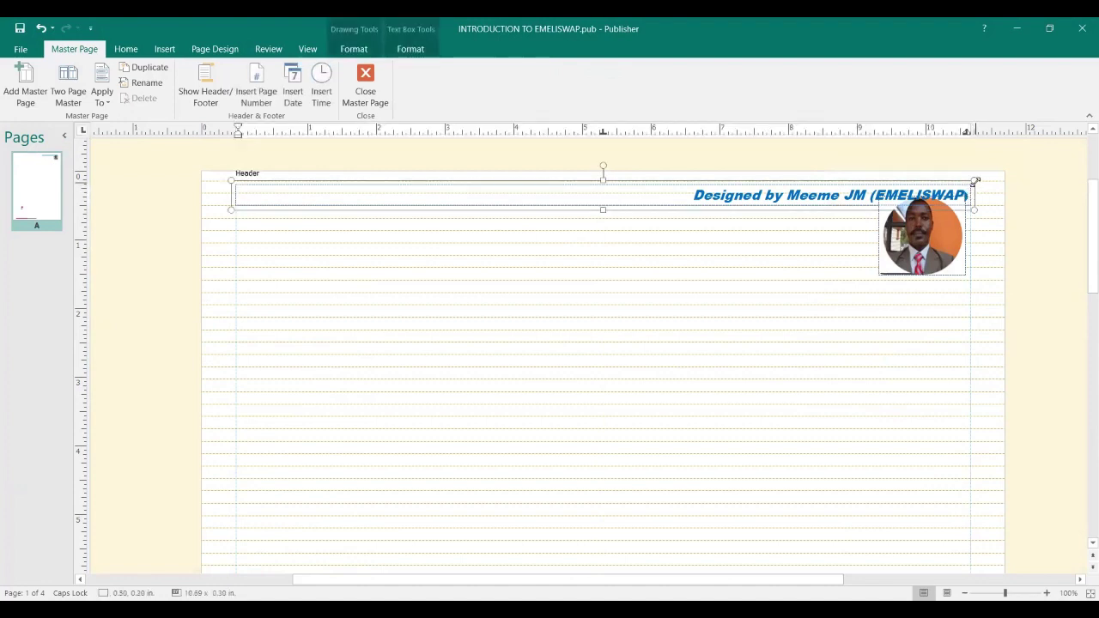
pyautogui.moveTo(974, 181); pyautogui.dragTo(814, 185)
pyautogui.click(910, 286)
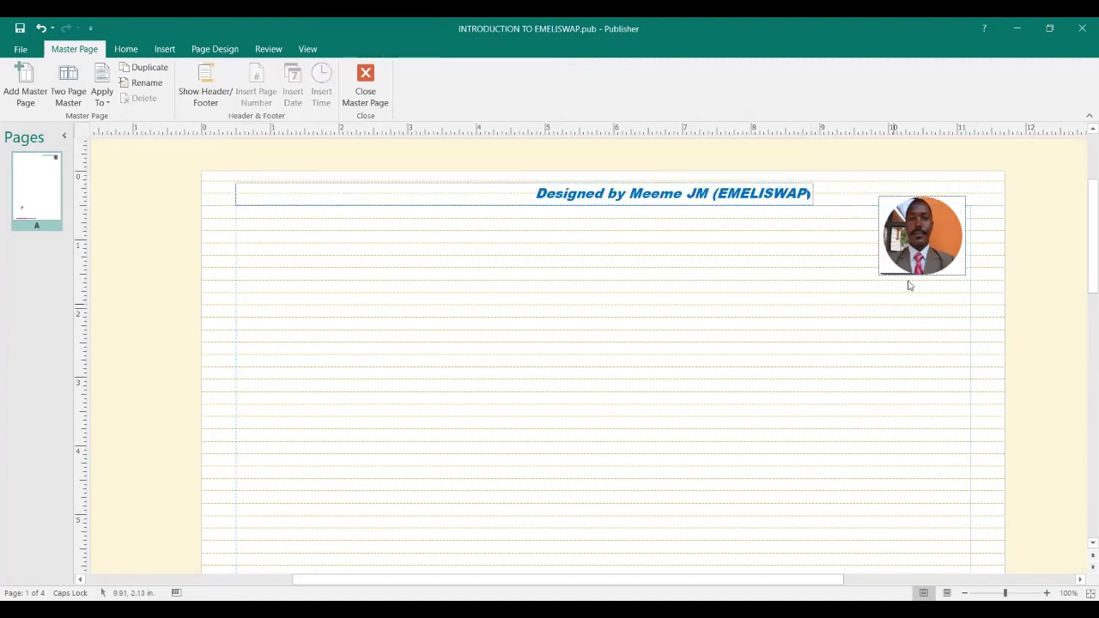
# - Move the portrait picture into the top right corner of the master page
pyautogui.click(921, 251)
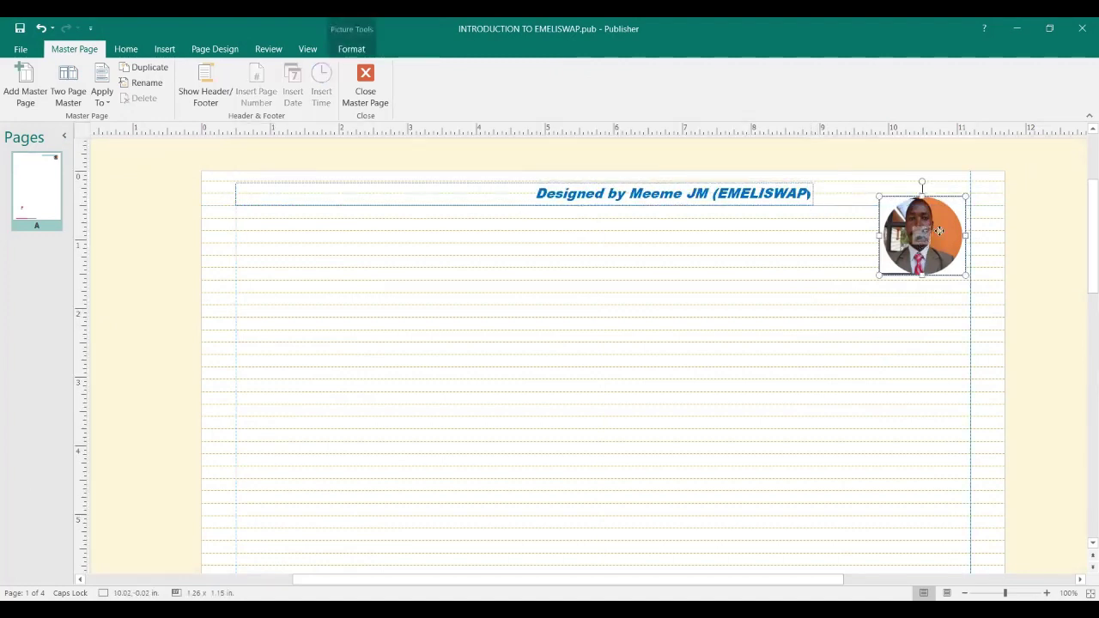
pyautogui.moveTo(940, 231); pyautogui.dragTo(973, 204)
pyautogui.click(874, 268)
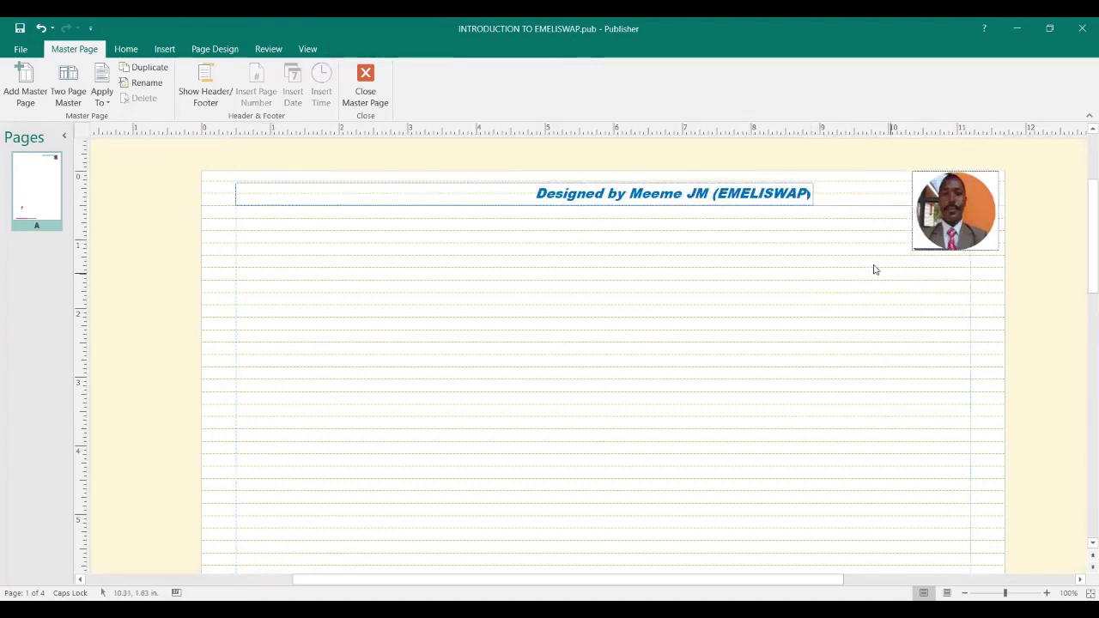
# - Widen the header text box so its right edge ends just before the portrait picture
pyautogui.click(776, 201)
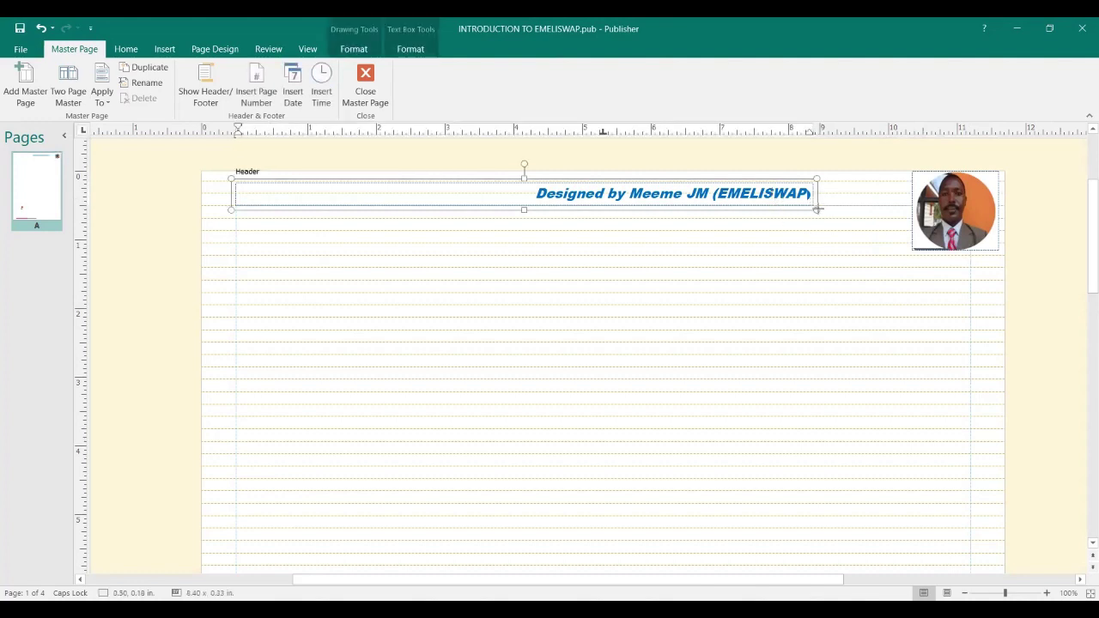
pyautogui.moveTo(817, 208); pyautogui.dragTo(908, 208)
pyautogui.click(846, 271)
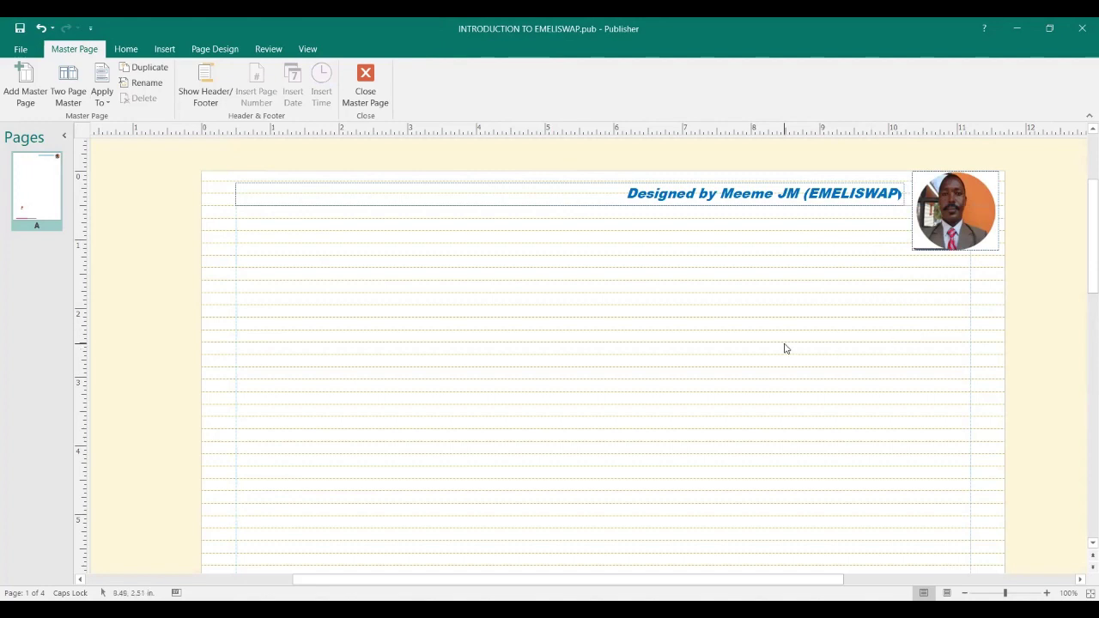
# - Move the rose picture into the bottom-left corner of the master page, beside the footer
pyautogui.scroll(-2, 786, 347)
pyautogui.scroll(-10, 785, 347)
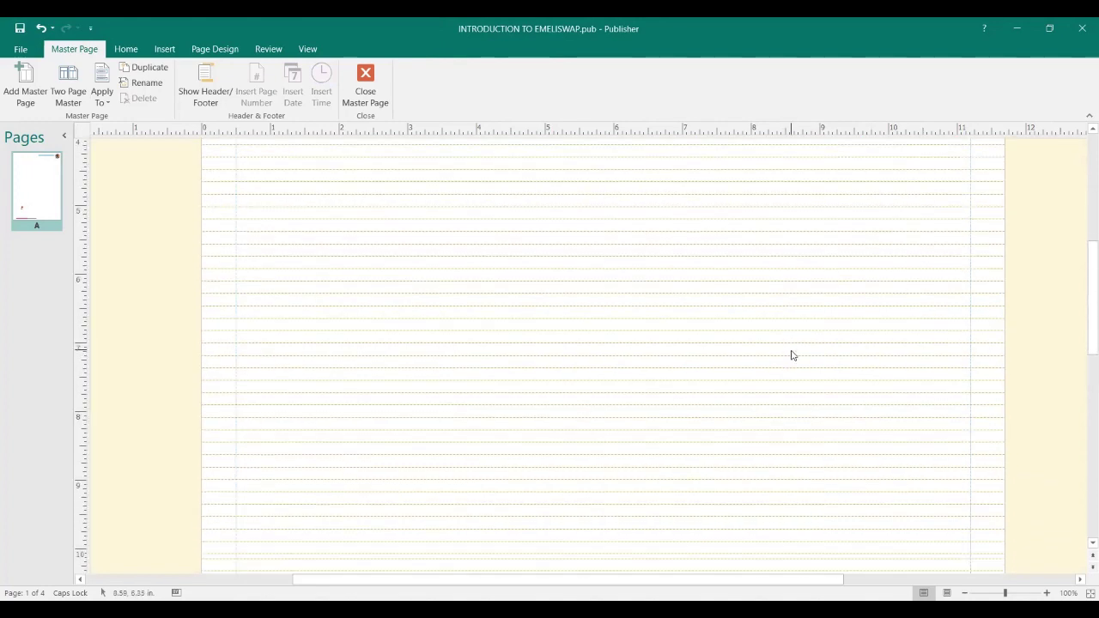
pyautogui.scroll(-8, 795, 359)
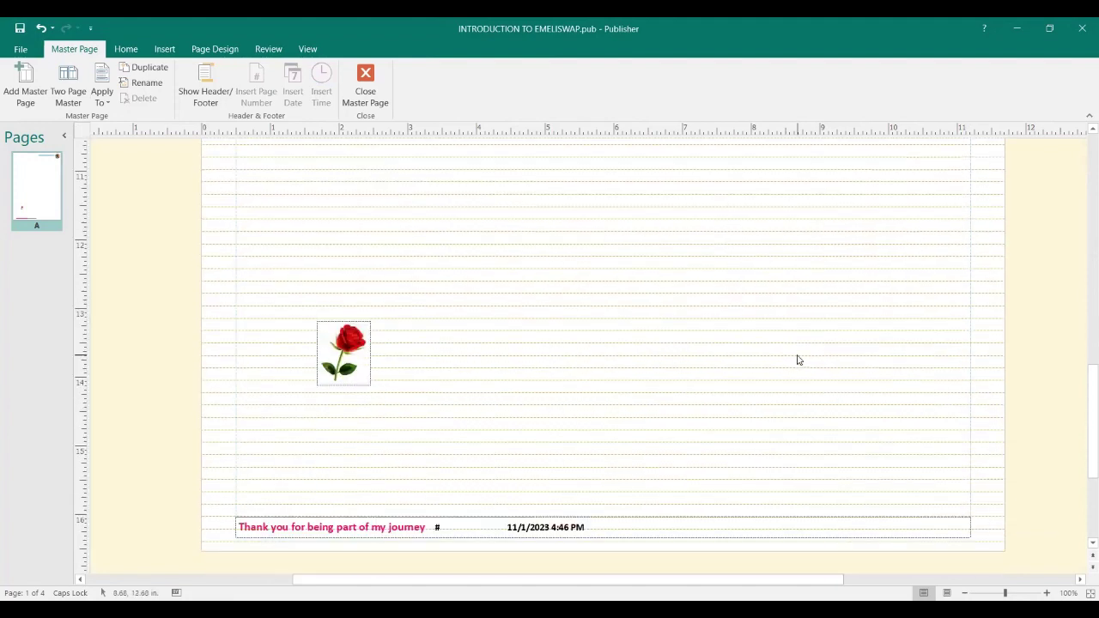
pyautogui.scroll(-1, 797, 360)
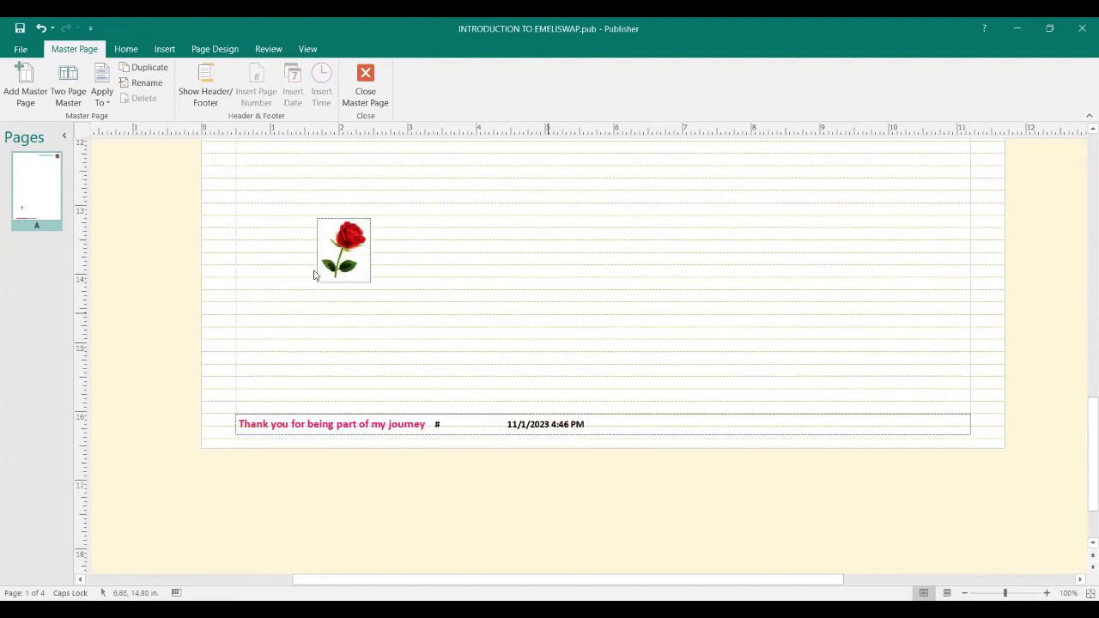
pyautogui.click(364, 254)
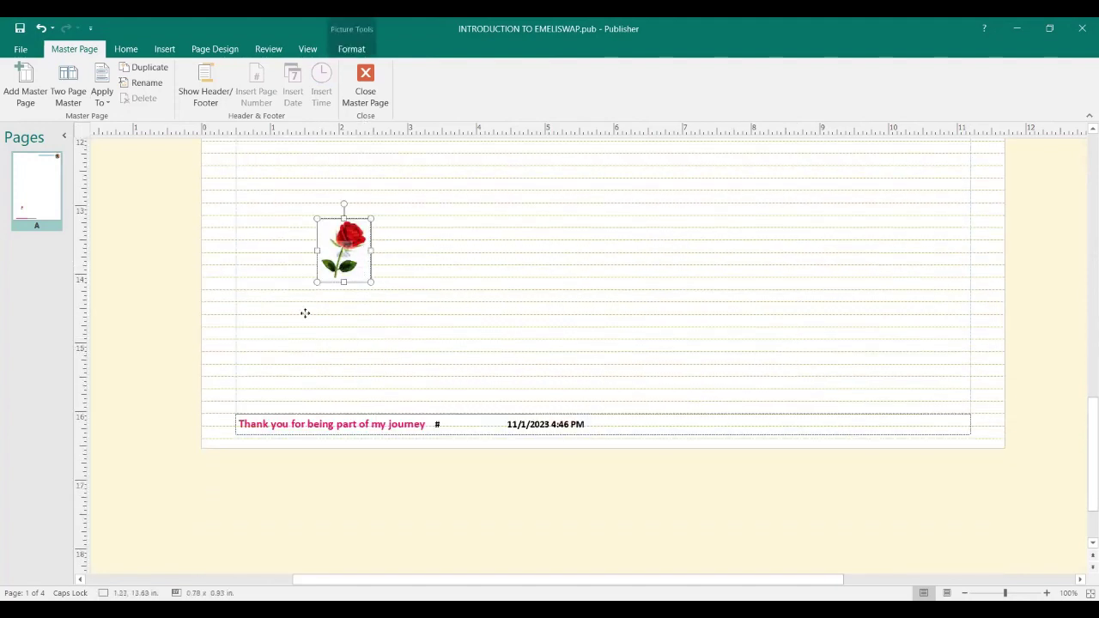
pyautogui.moveTo(367, 235); pyautogui.dragTo(251, 399)
pyautogui.click(247, 416)
pyautogui.click(338, 390)
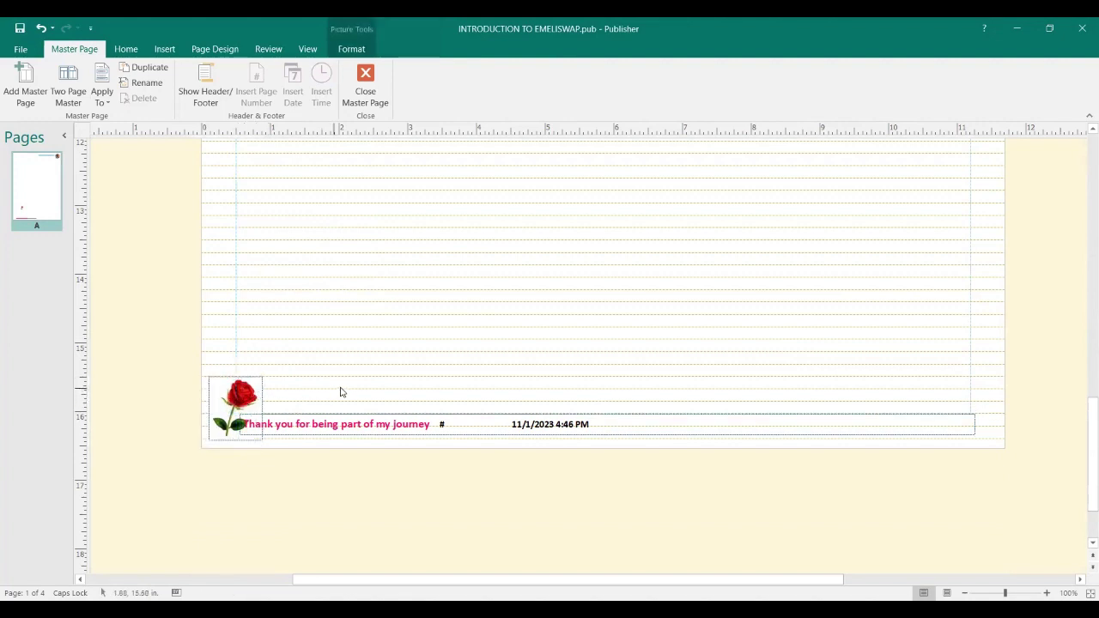
# - Narrow the master page's footer text box from its left edge to about 9.20 in wide, clear of the rose picture
pyautogui.click(550, 424)
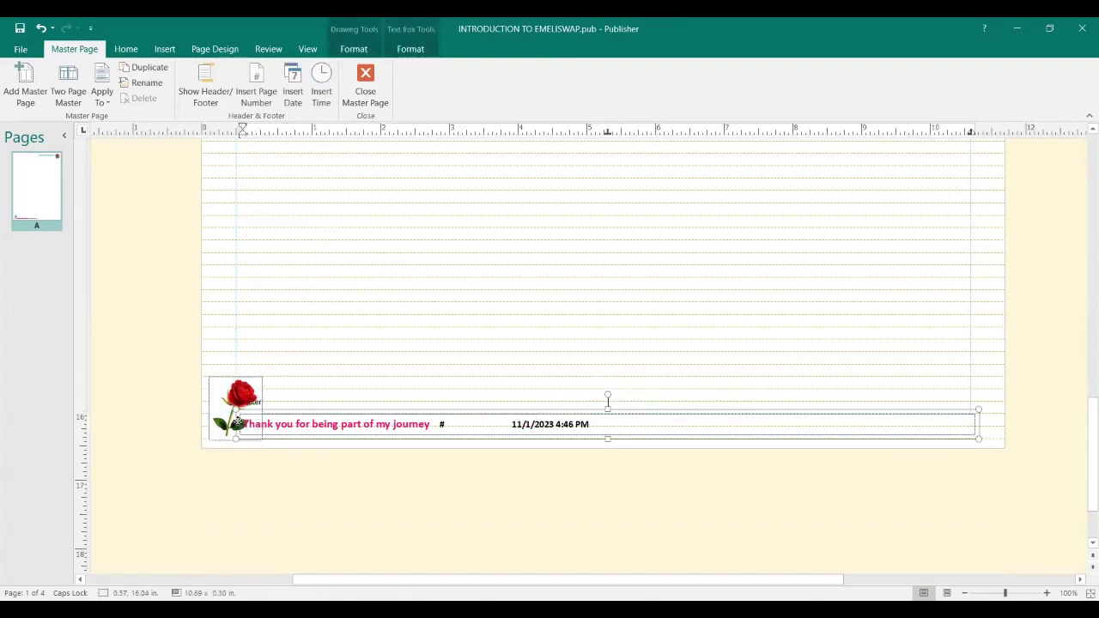
pyautogui.click(243, 423)
pyautogui.moveTo(243, 424); pyautogui.dragTo(343, 415)
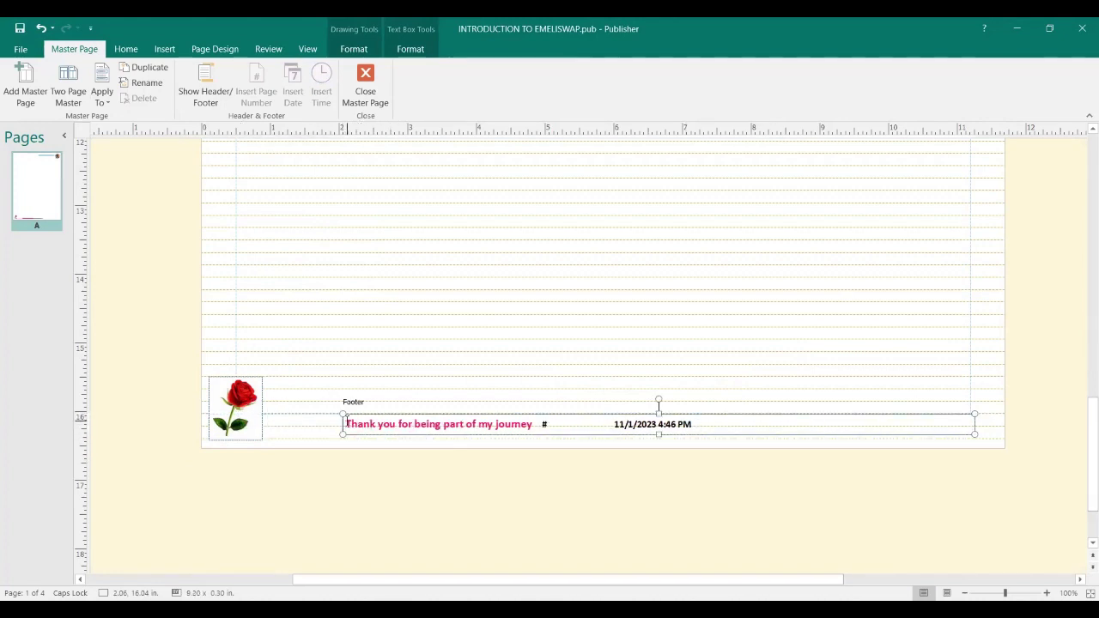
# - Right-align the text in the master page's footer box
pyautogui.click(607, 426)
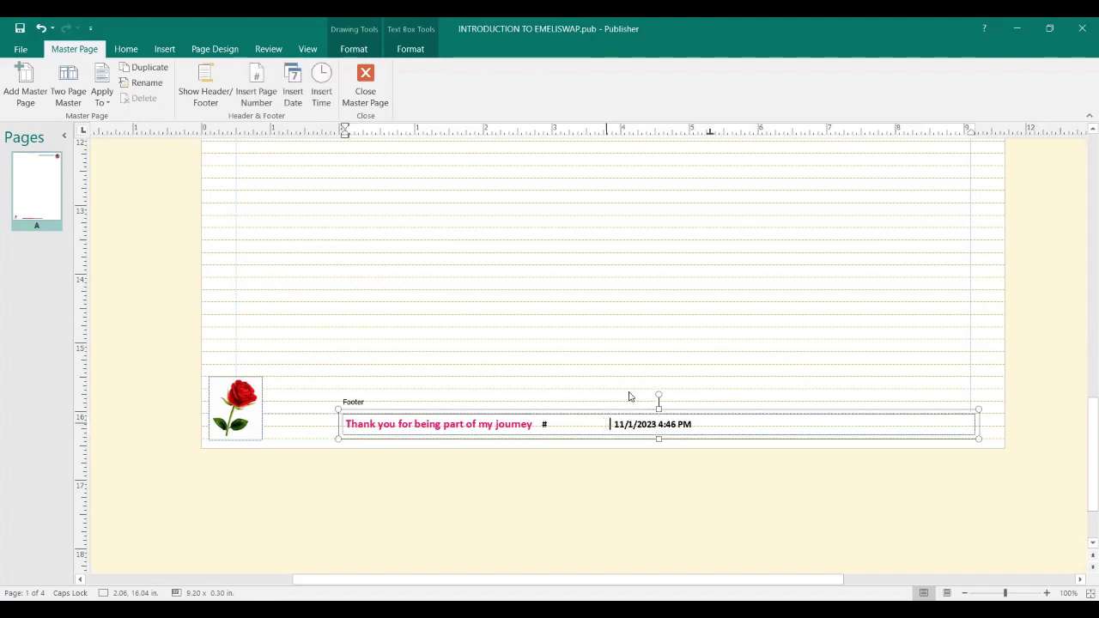
pyautogui.click(126, 50)
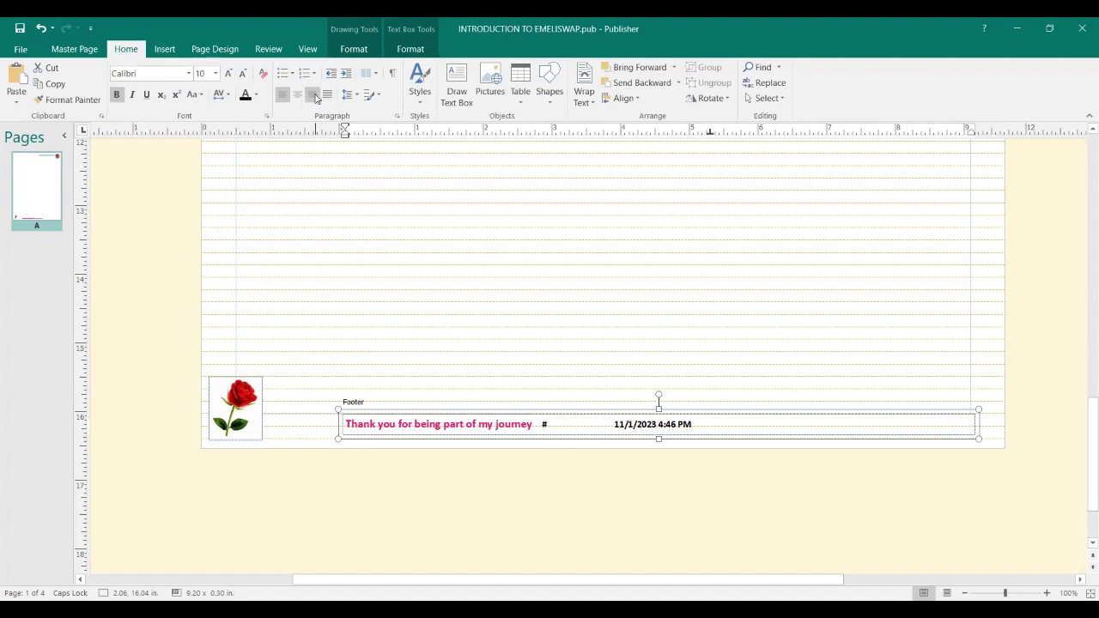
pyautogui.click(313, 96)
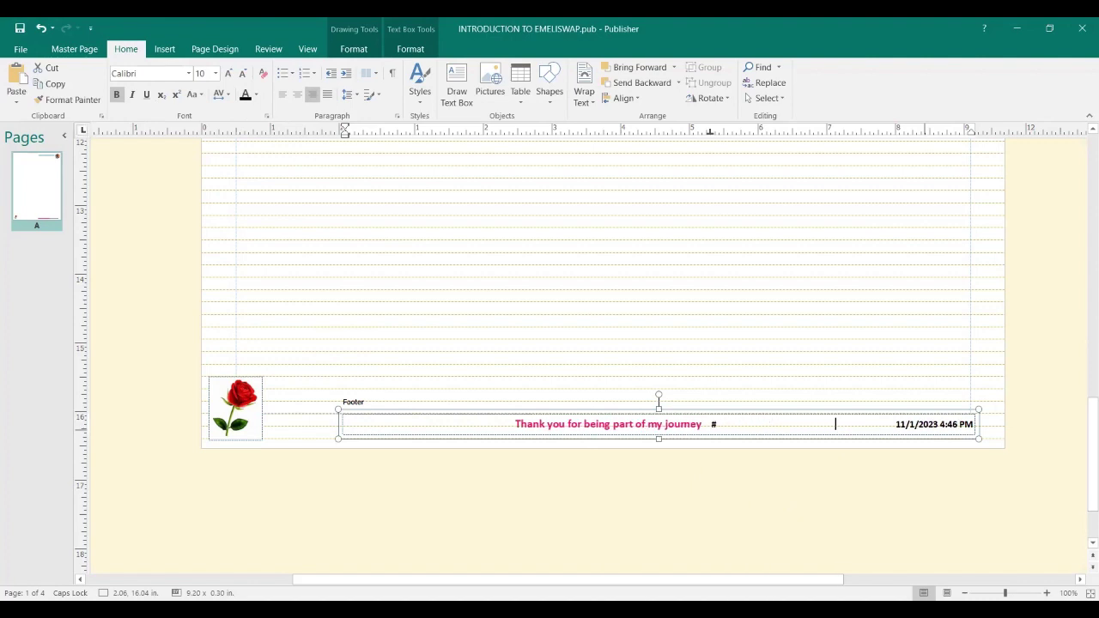
pyautogui.click(943, 370)
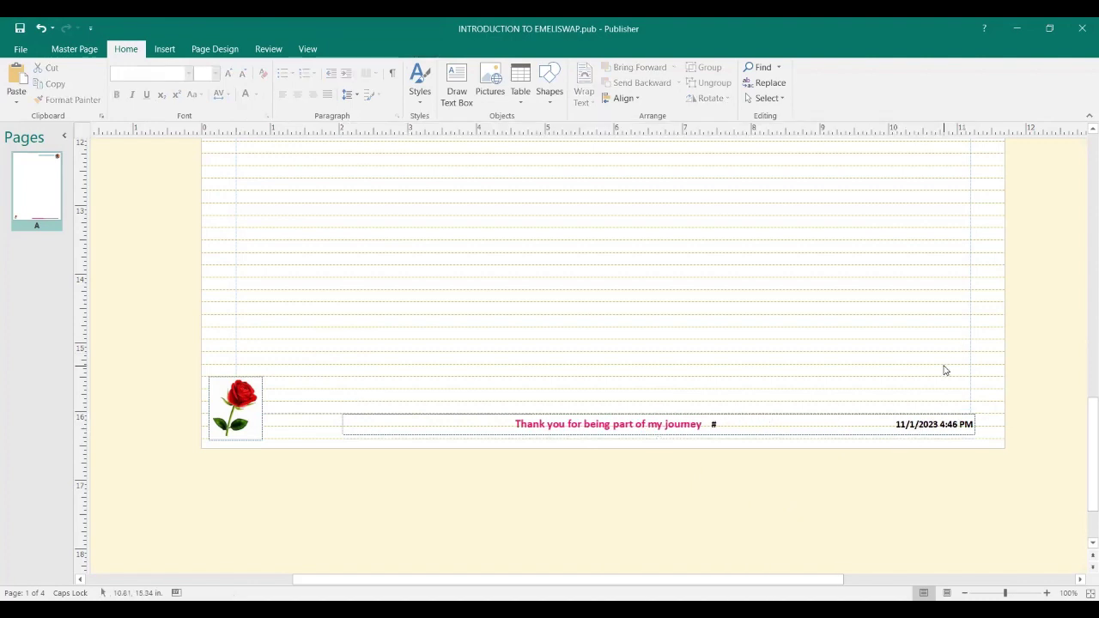
# - Save the publication and close the master page to return to the normal pages
pyautogui.scroll(6, 890, 373)
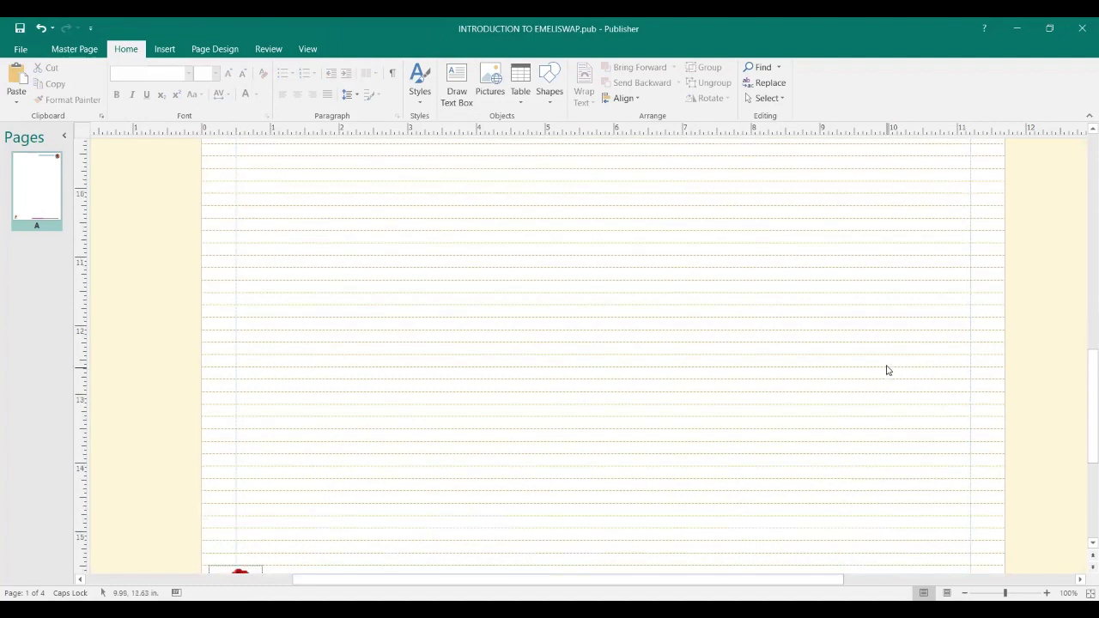
pyautogui.click(19, 29)
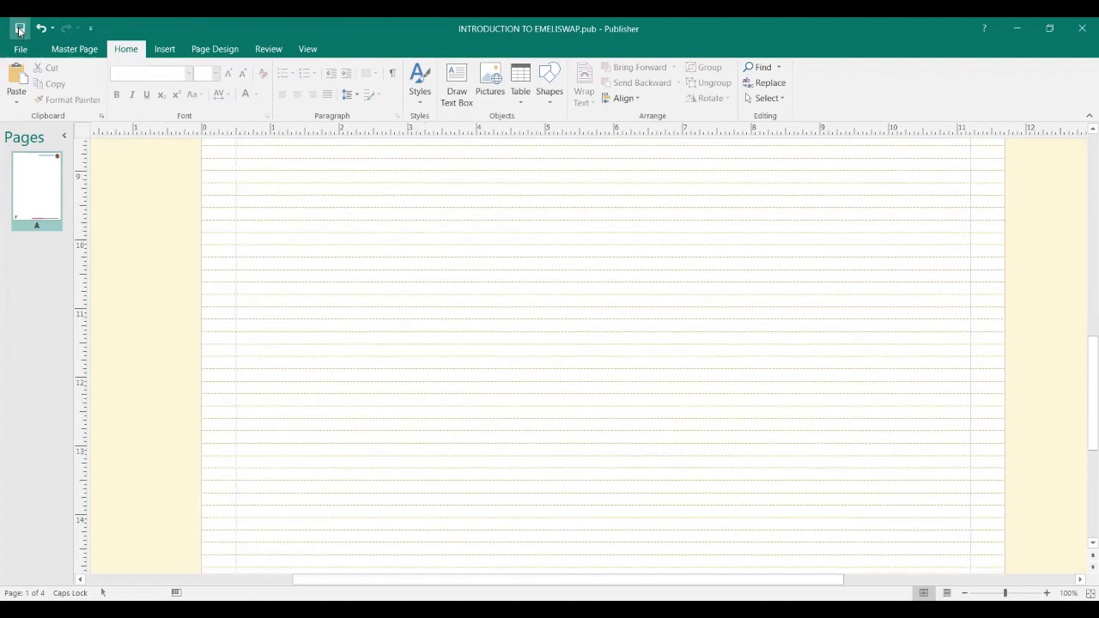
pyautogui.click(79, 52)
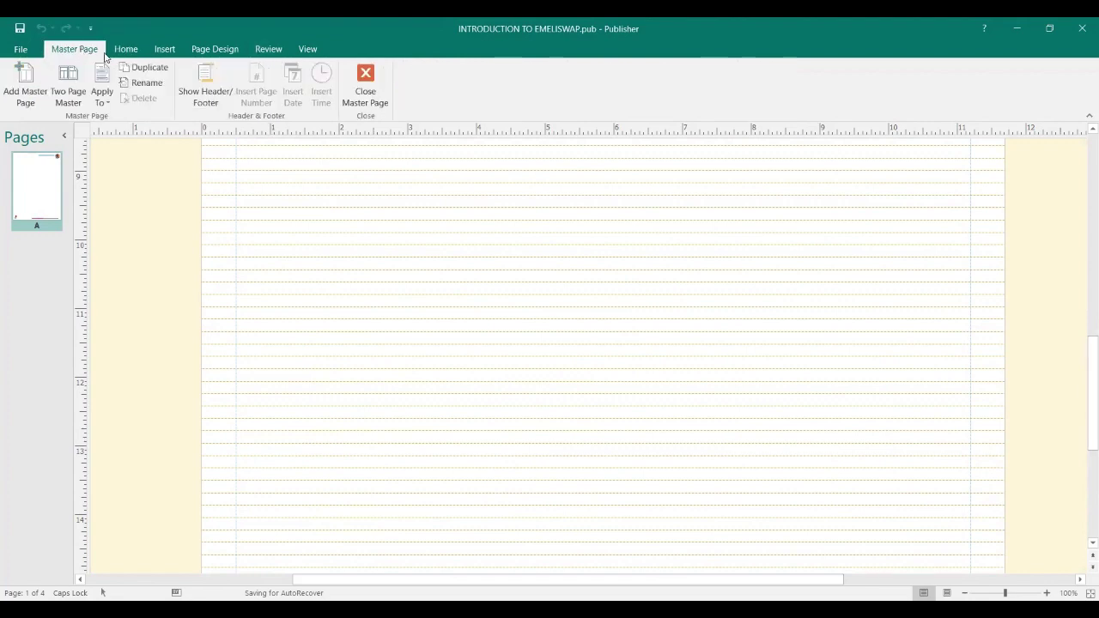
pyautogui.click(371, 103)
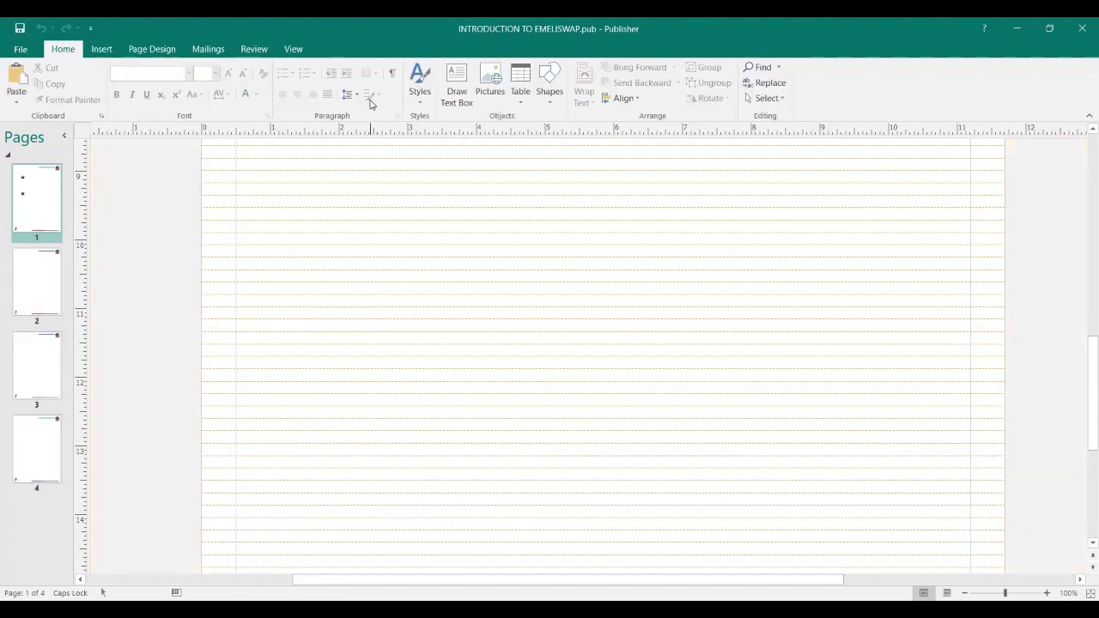
# - Review pages 1 to 4 to check how the rearranged header, pictures and footer sit on each page
pyautogui.scroll(10, 752, 349)
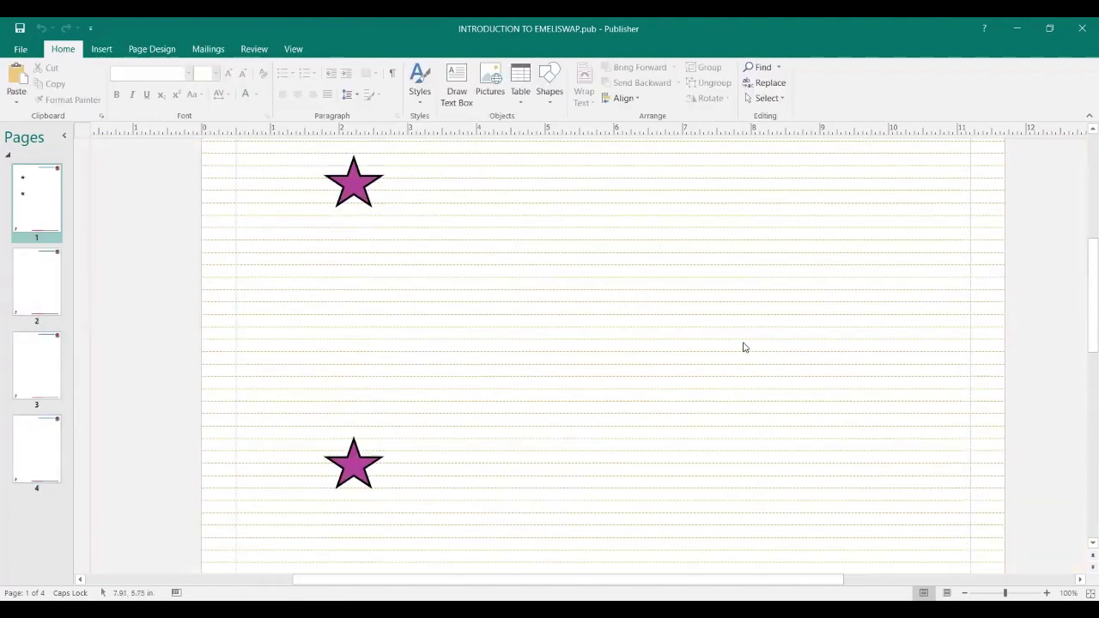
pyautogui.scroll(-1, 764, 362)
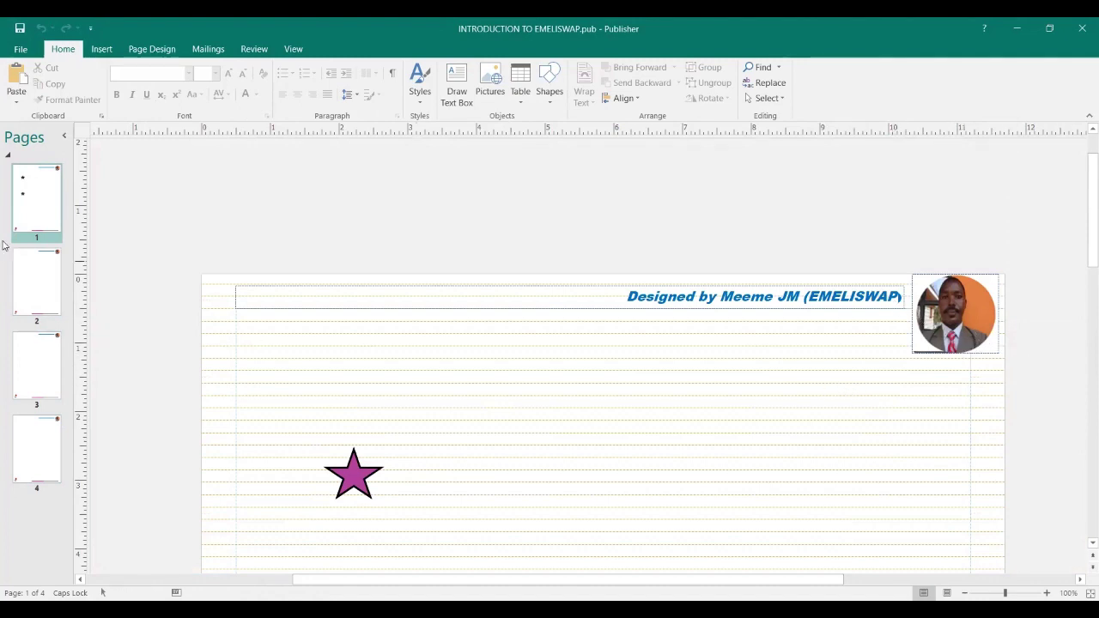
pyautogui.click(28, 266)
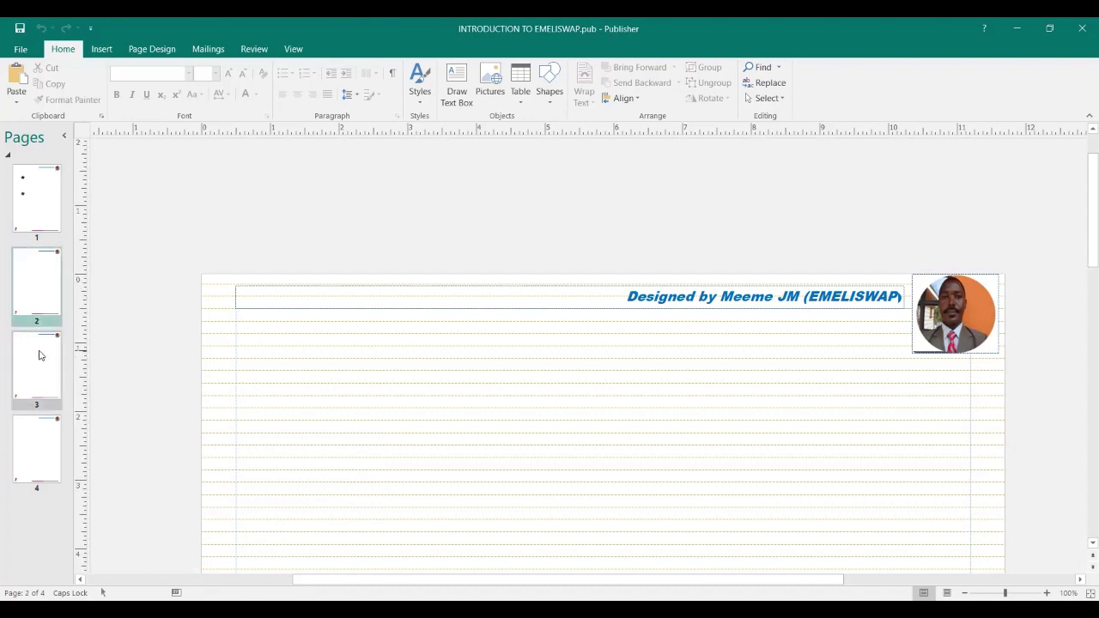
pyautogui.click(38, 356)
pyautogui.click(39, 441)
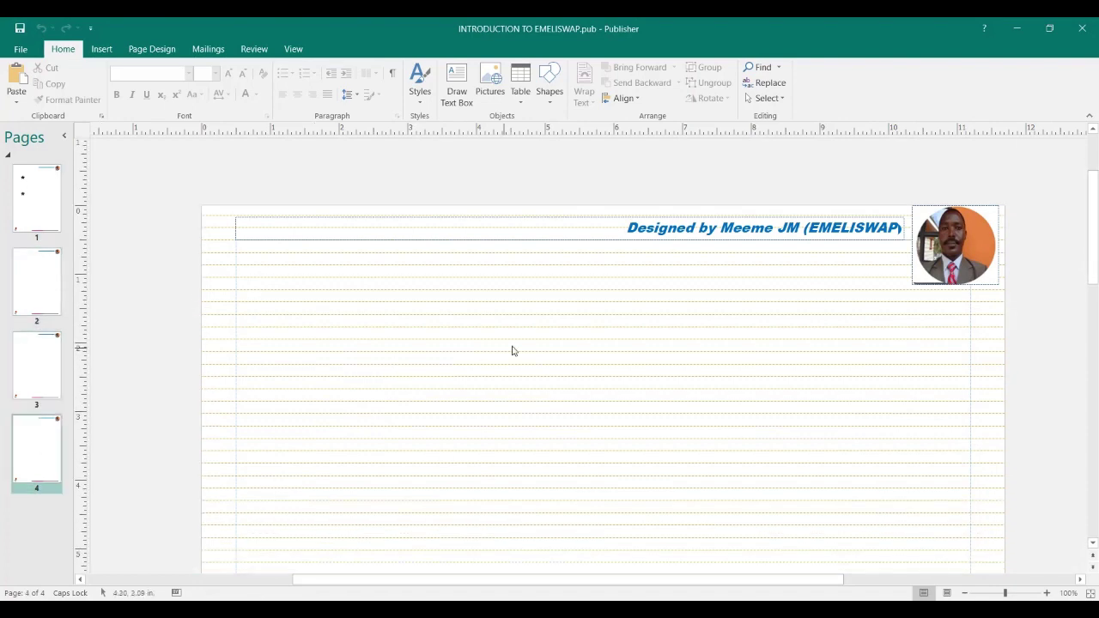
pyautogui.scroll(-5, 520, 352)
pyautogui.scroll(5, 541, 356)
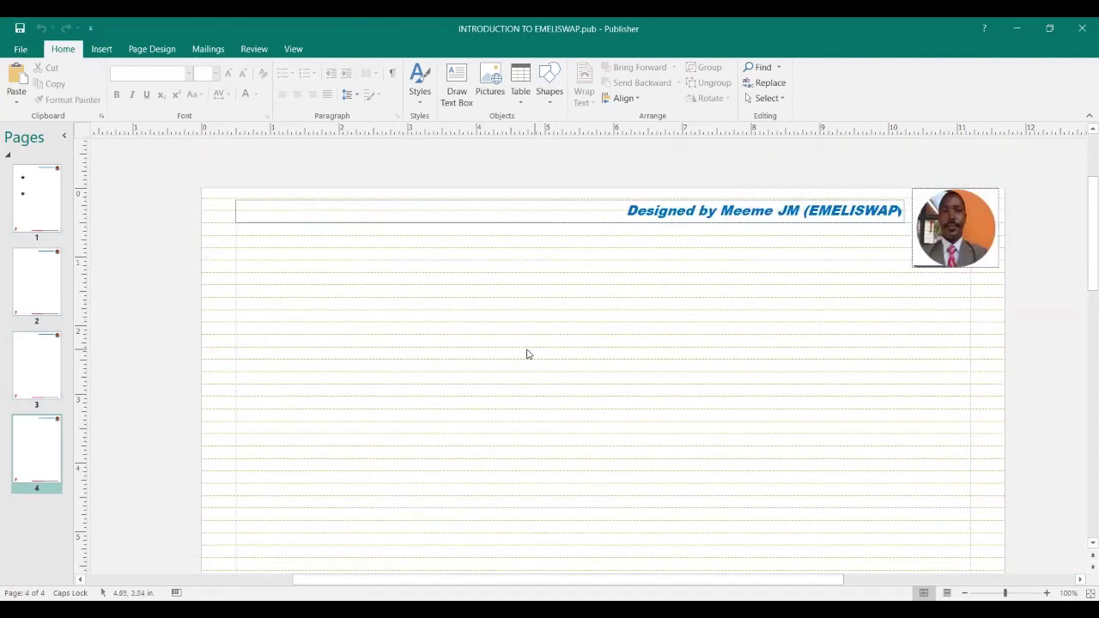
pyautogui.click(37, 199)
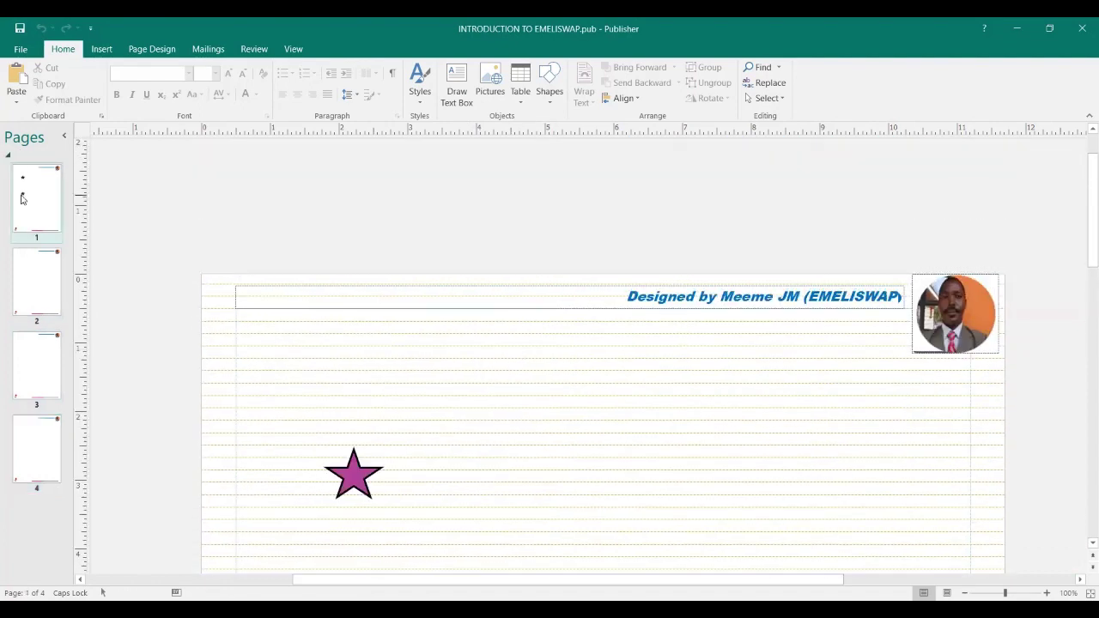
# - Move the upper purple star on page 1 into the page's top-left corner, beside the header
pyautogui.scroll(-1, 383, 416)
pyautogui.scroll(-3, 383, 416)
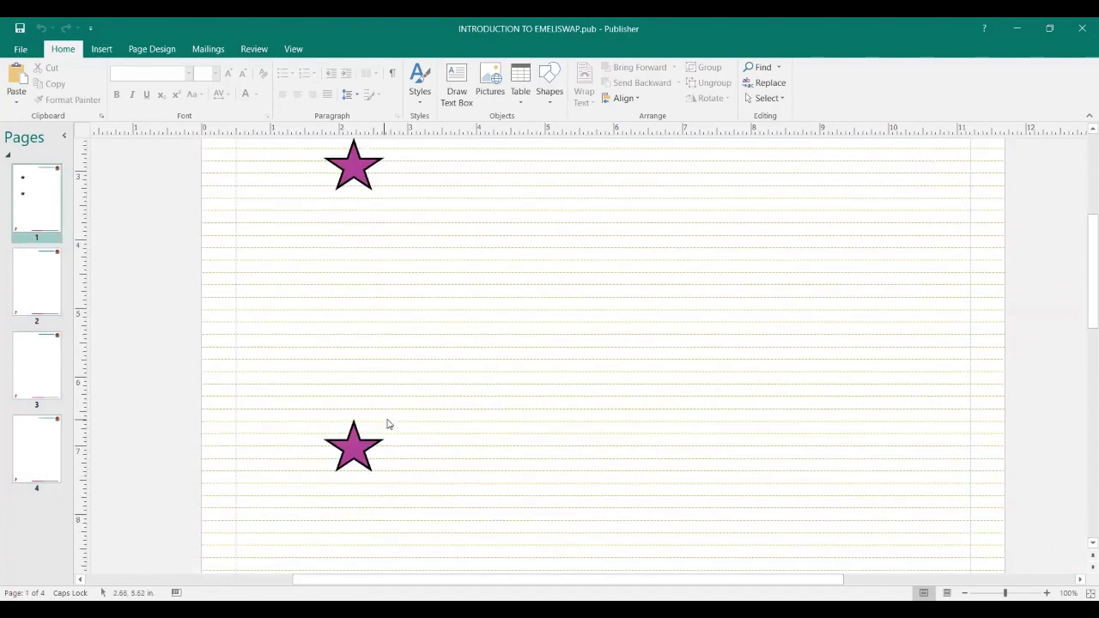
pyautogui.scroll(2, 383, 412)
pyautogui.scroll(2, 392, 398)
pyautogui.click(366, 436)
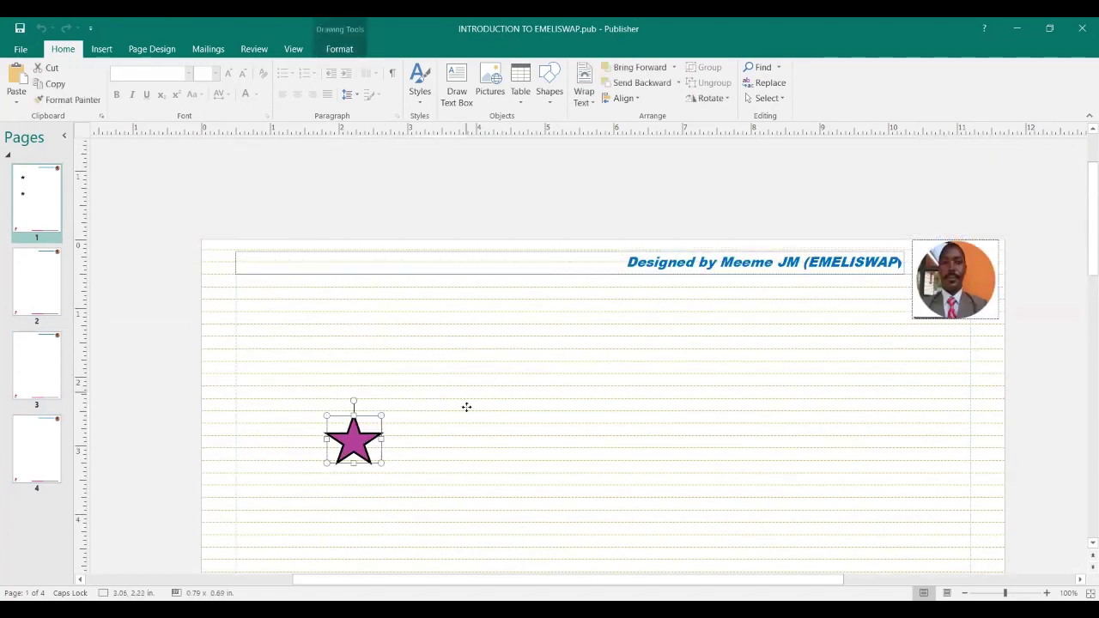
pyautogui.moveTo(236, 273)
pyautogui.mouseDown()
pyautogui.moveTo(276, 297)
pyautogui.moveTo(224, 255)
pyautogui.mouseUp()
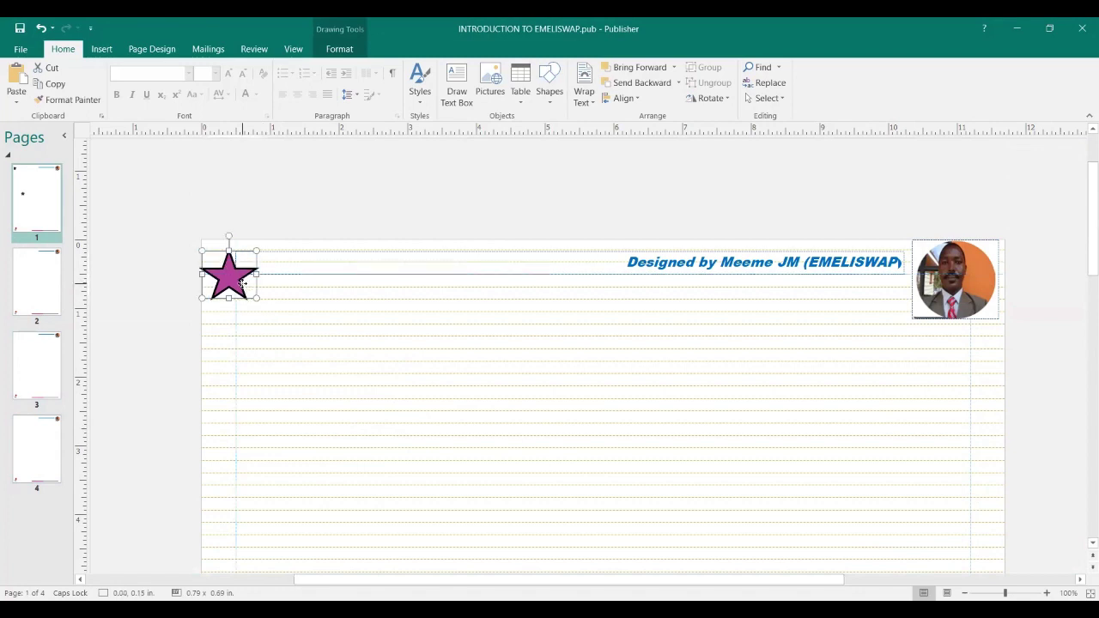
# - Move the lower purple star on page 1 to the page's left edge, about 8.66 in down the page
pyautogui.scroll(-5, 326, 339)
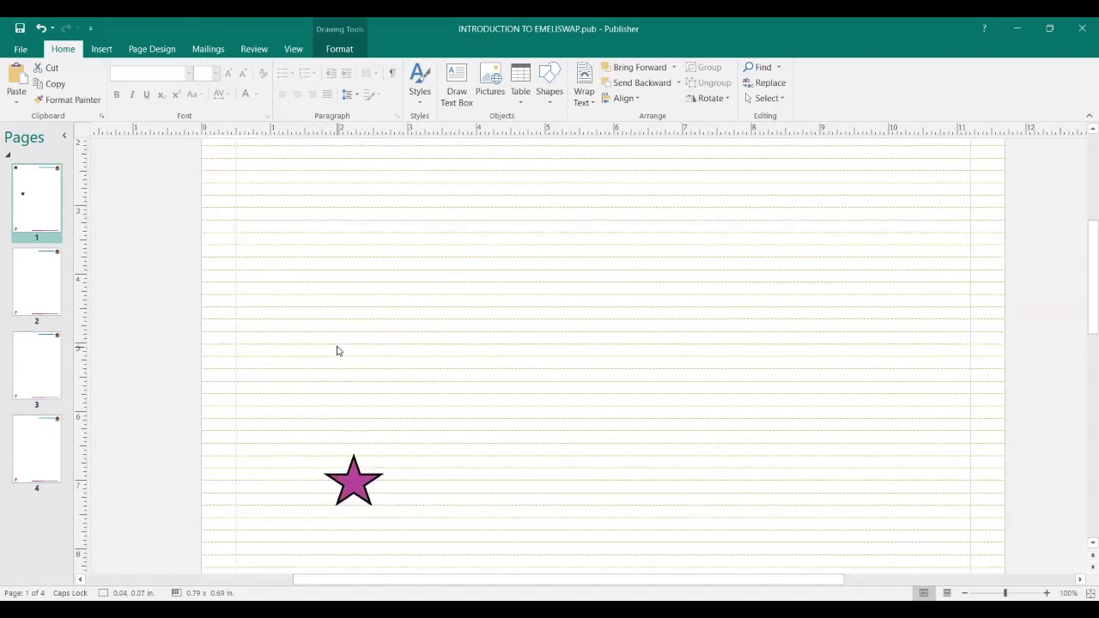
pyautogui.moveTo(358, 274); pyautogui.dragTo(240, 490)
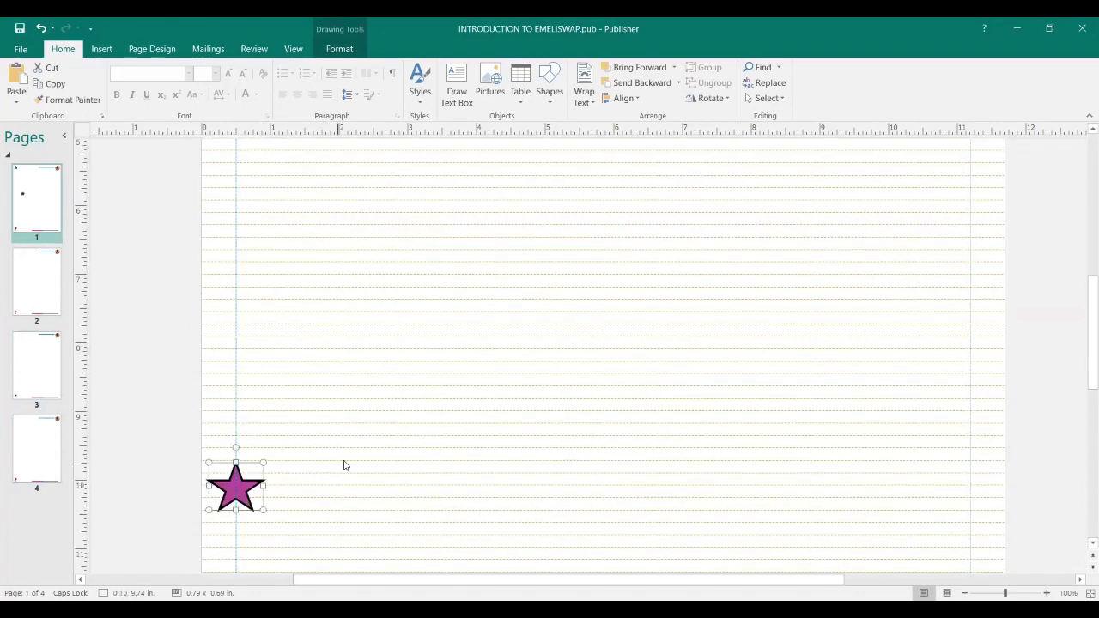
pyautogui.scroll(-5, 352, 455)
pyautogui.scroll(-2, 277, 343)
pyautogui.moveTo(234, 215); pyautogui.dragTo(217, 480)
pyautogui.scroll(-3, 317, 477)
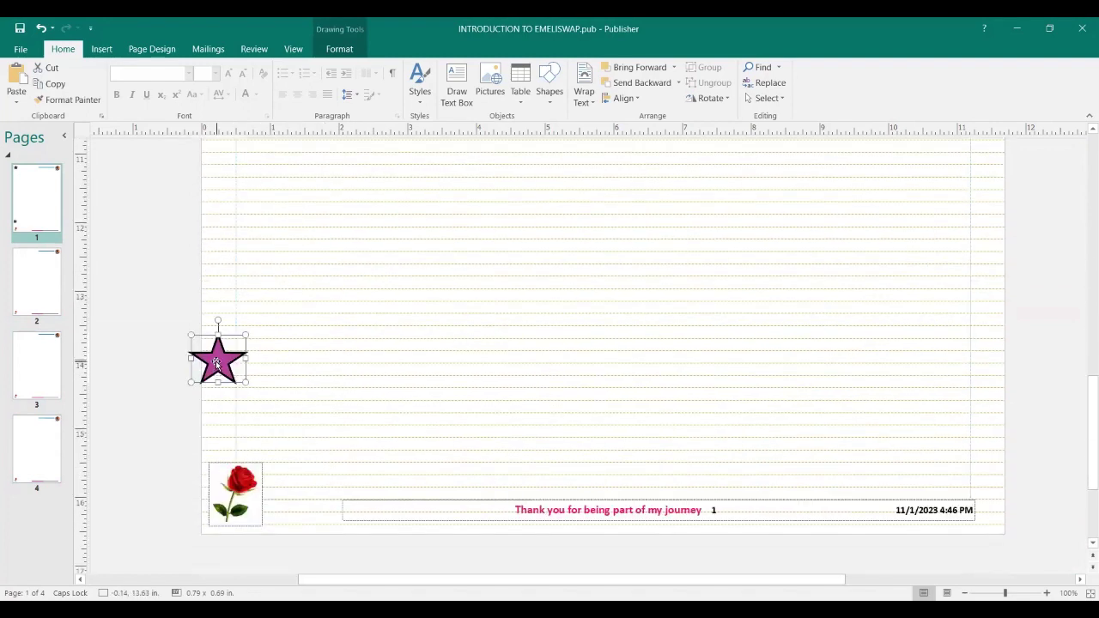
pyautogui.hotkey('ctrl', 'z')
pyautogui.scroll(6, 421, 310)
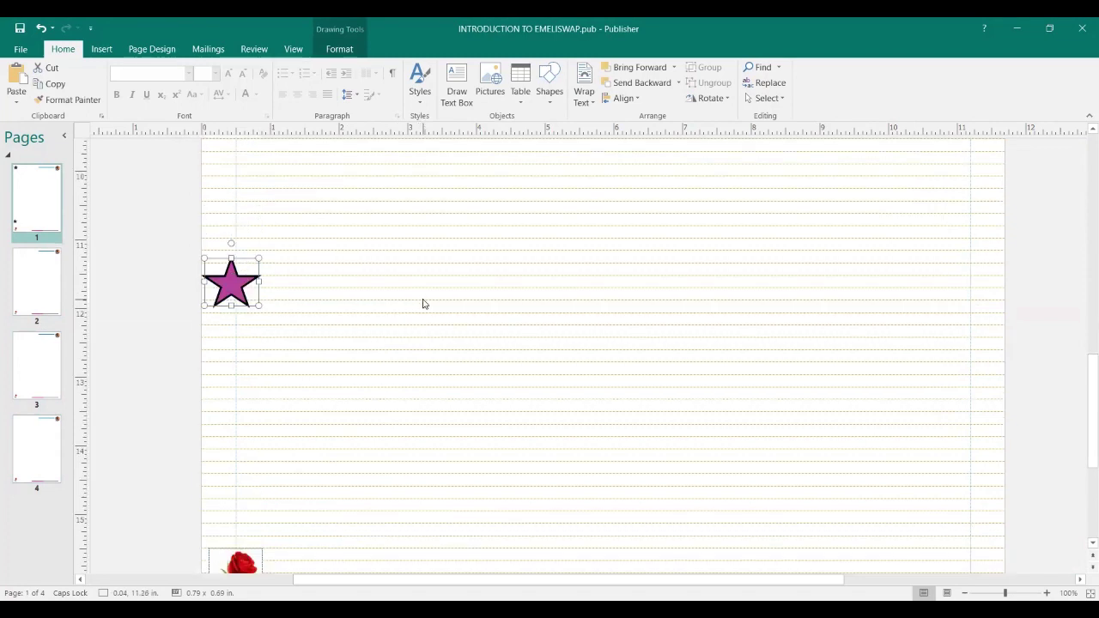
pyautogui.scroll(1, 425, 304)
pyautogui.scroll(-1, 425, 304)
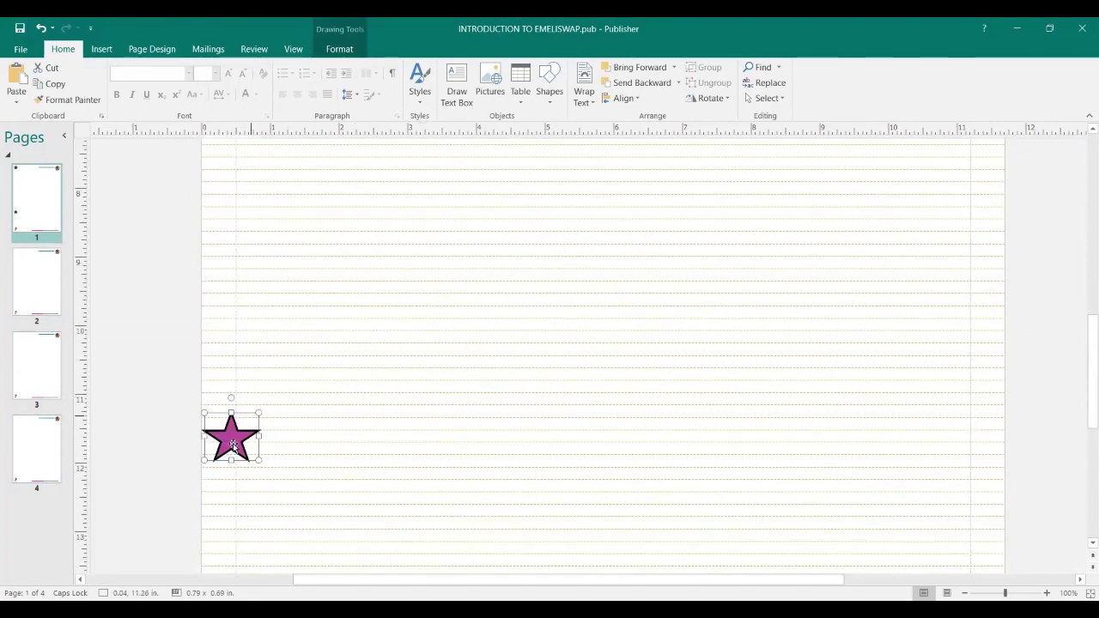
pyautogui.moveTo(225, 301); pyautogui.dragTo(228, 273)
pyautogui.click(429, 386)
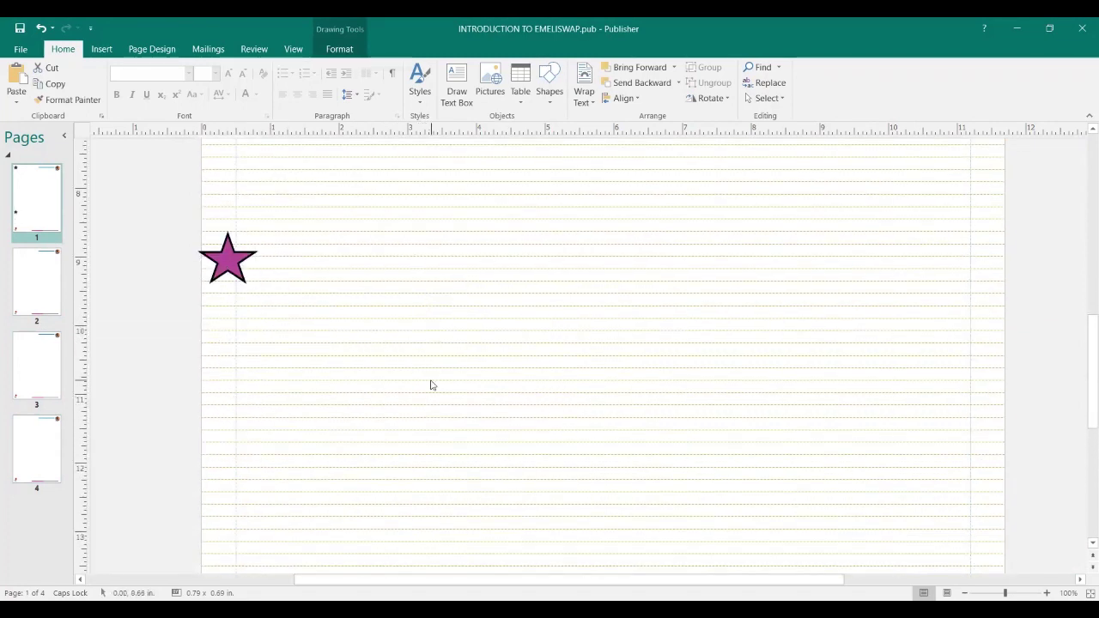
# - Save the publication with the stars' new positions on page 1
pyautogui.scroll(3, 447, 383)
pyautogui.scroll(10, 434, 393)
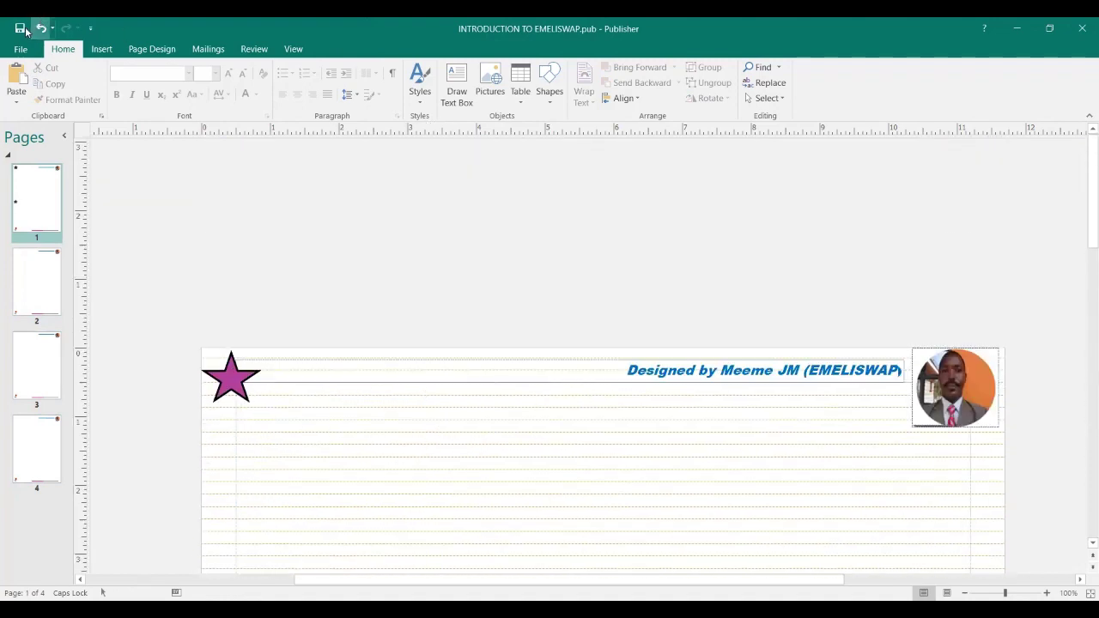
pyautogui.scroll(-3, 456, 395)
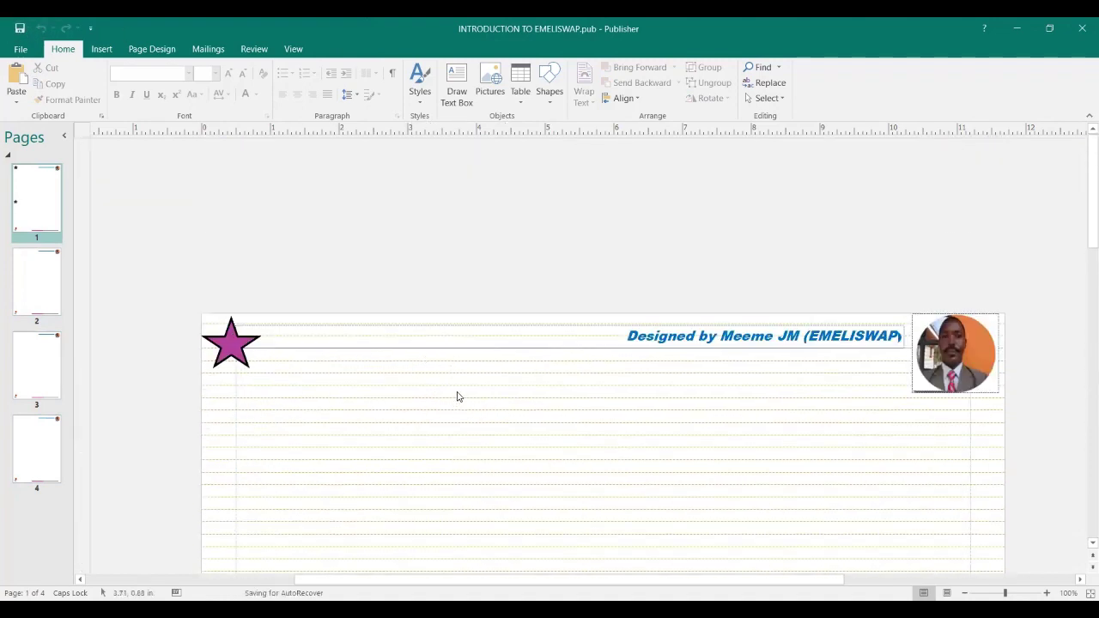
pyautogui.scroll(3, 733, 262)
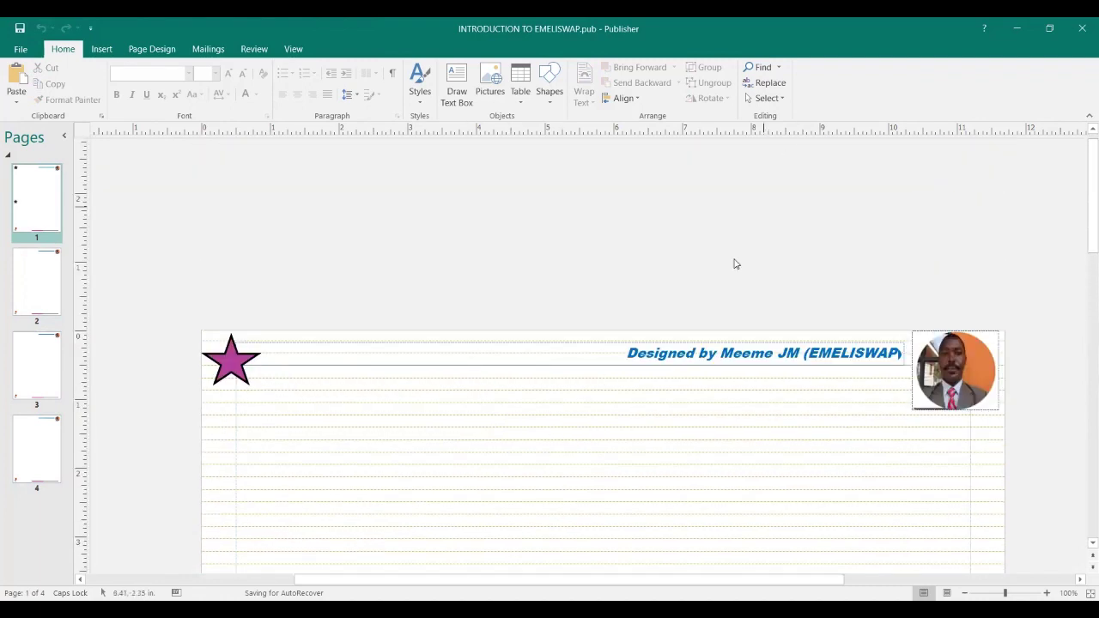
pyautogui.scroll(-3, 733, 304)
pyautogui.scroll(3, 756, 257)
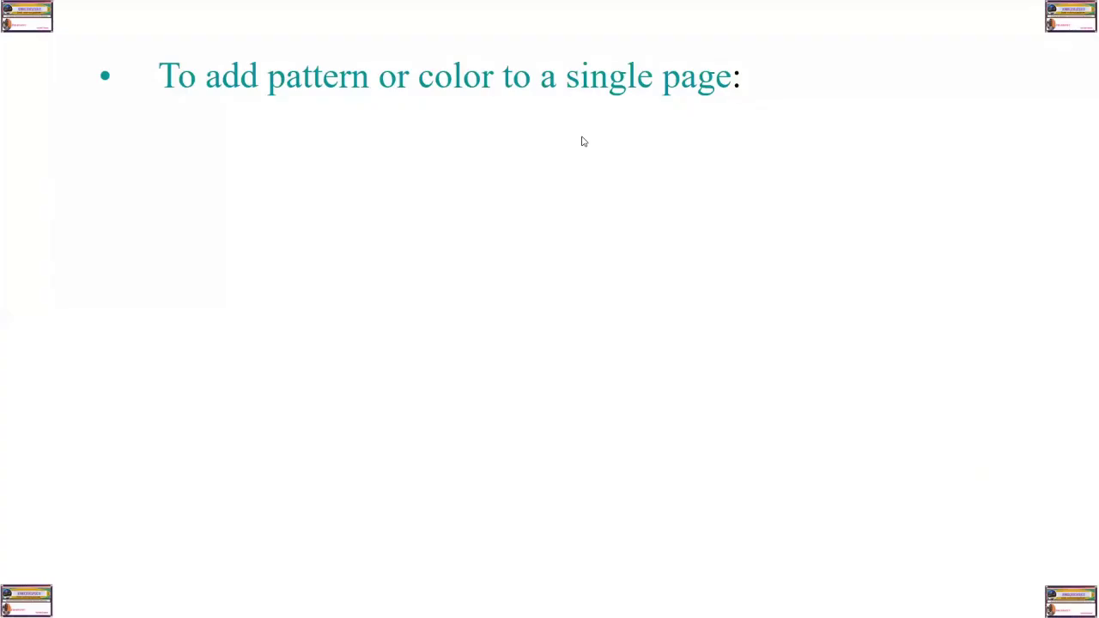
pyautogui.click(685, 230)
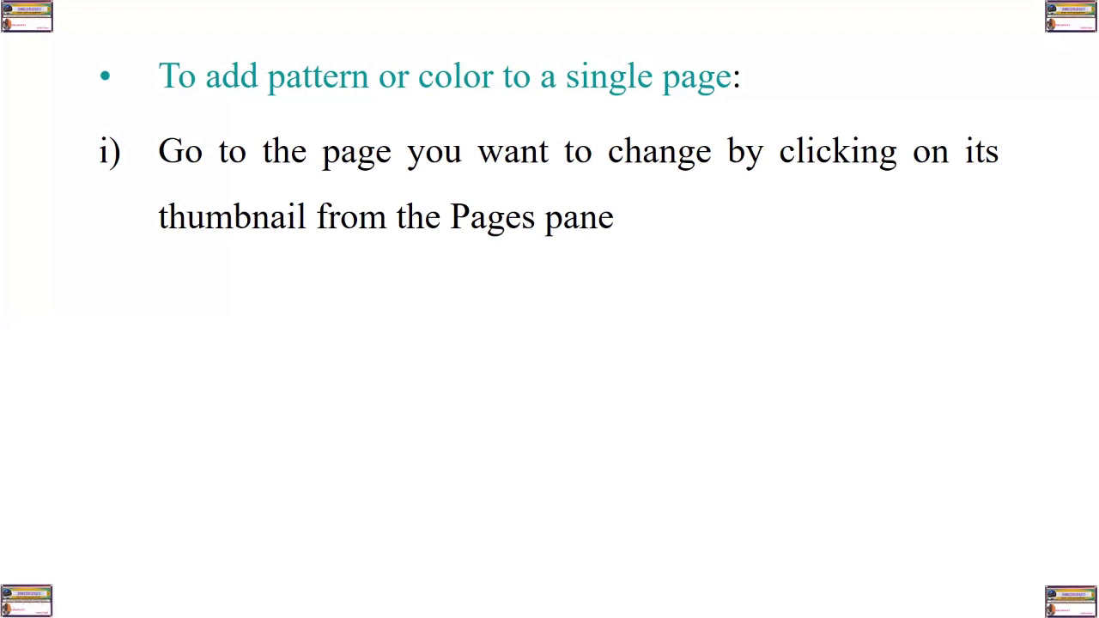
pyautogui.press('space')
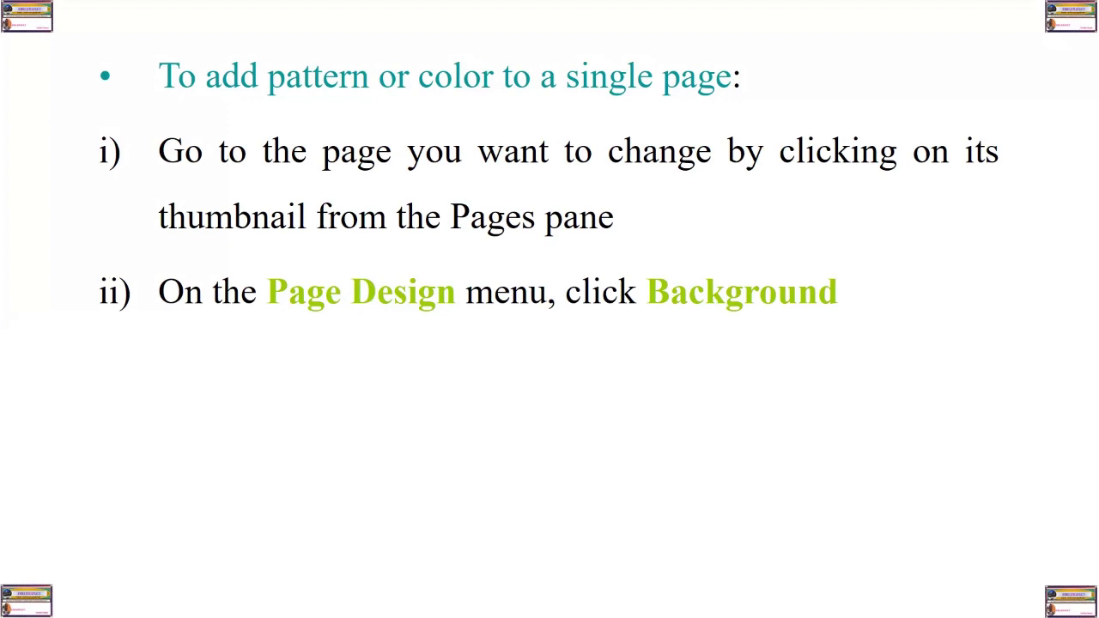
pyautogui.press('space')
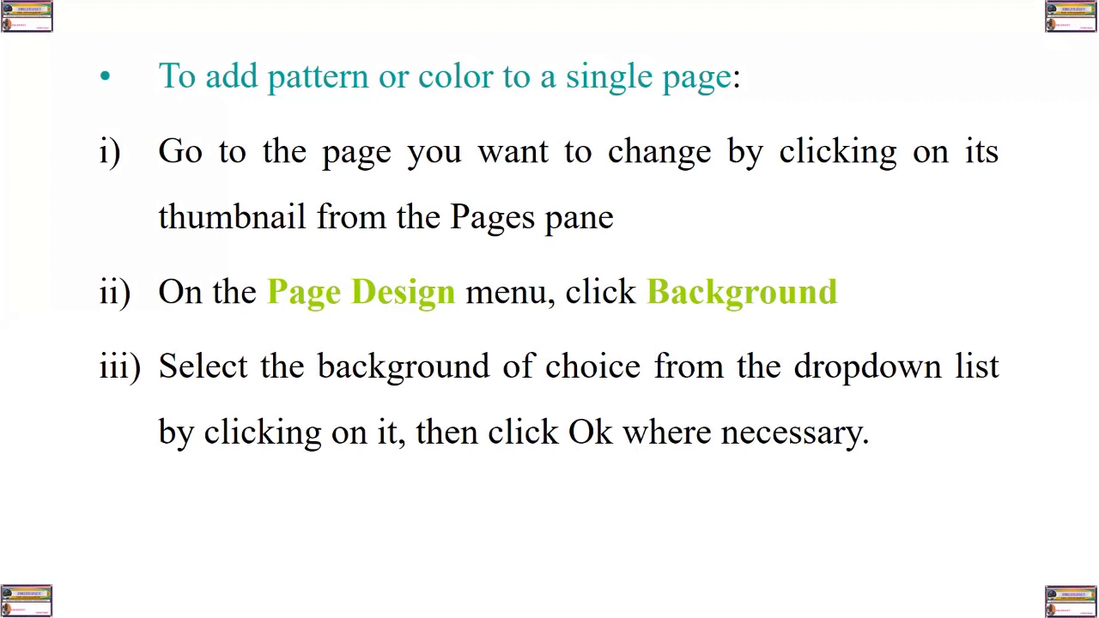
pyautogui.press('space')
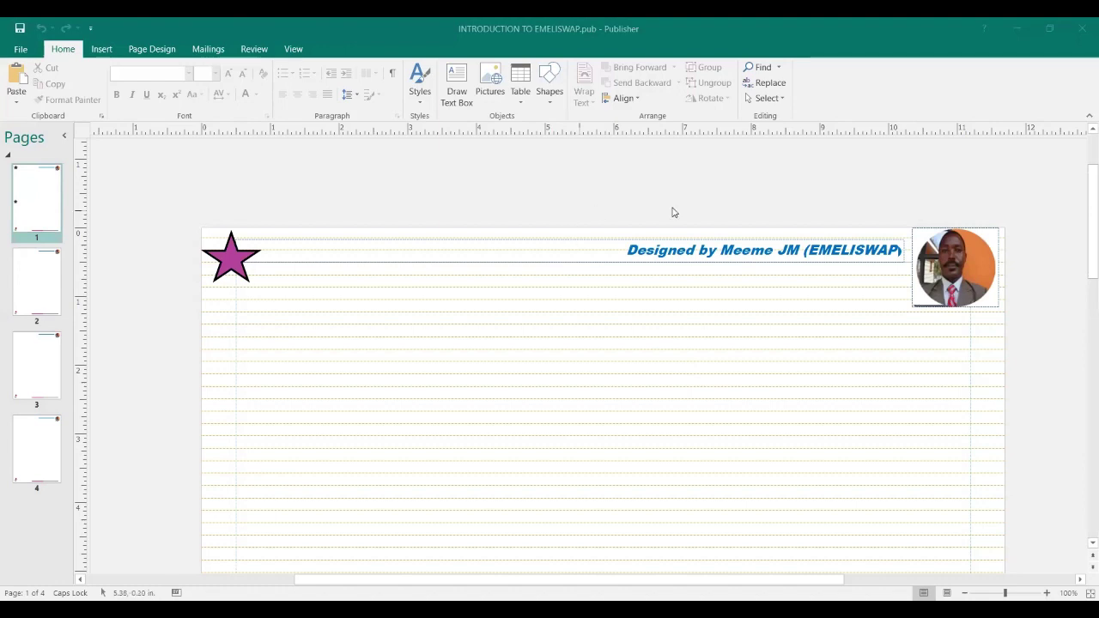
# - Zoom out from 100% so the whole of page 1 fits in view
pyautogui.scroll(-1, 611, 208)
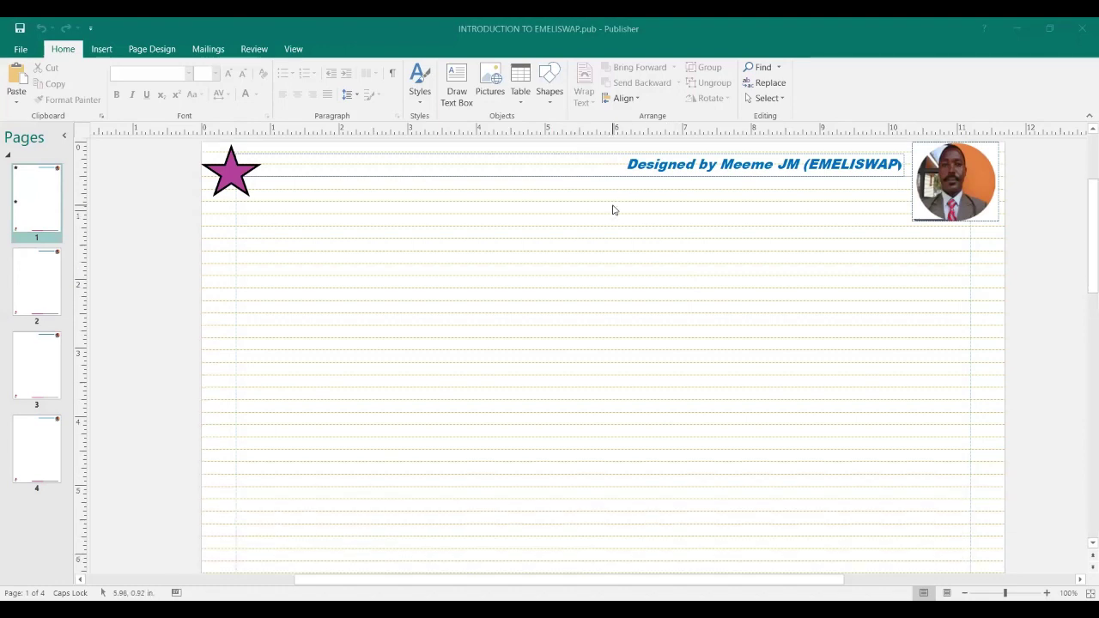
pyautogui.scroll(1, 613, 209)
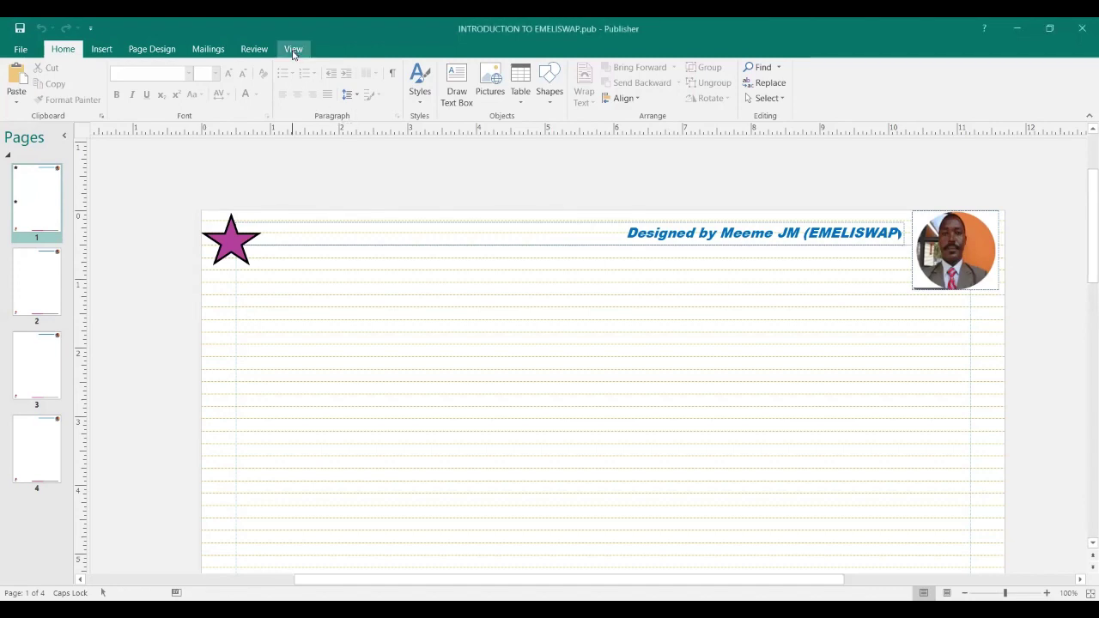
pyautogui.click(292, 50)
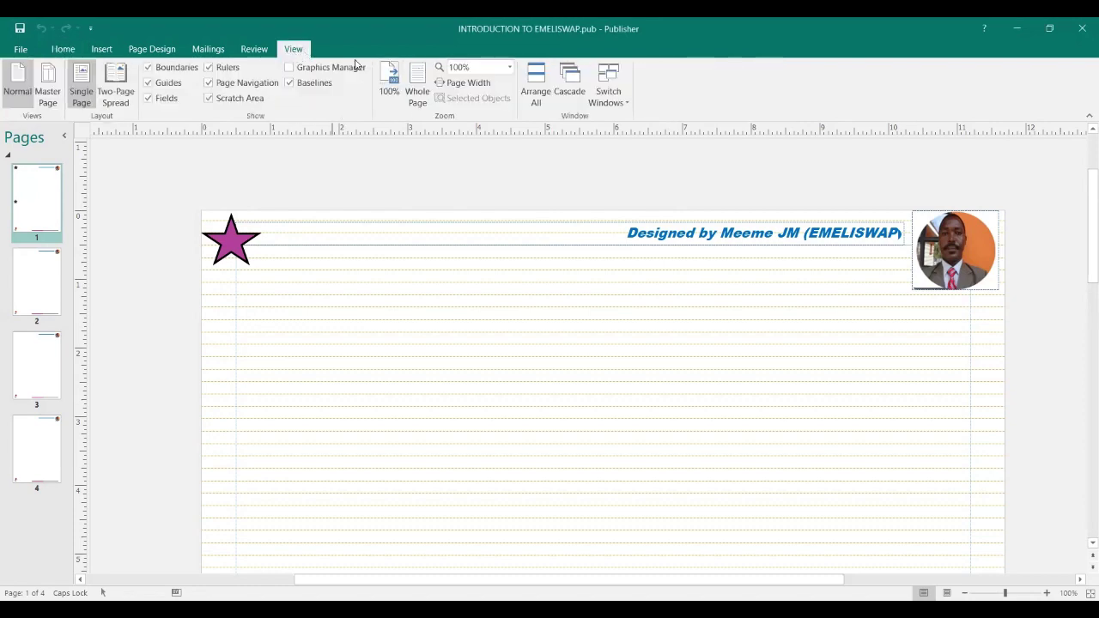
pyautogui.click(390, 90)
pyautogui.scroll(-1, 835, 486)
pyautogui.scroll(1, 834, 486)
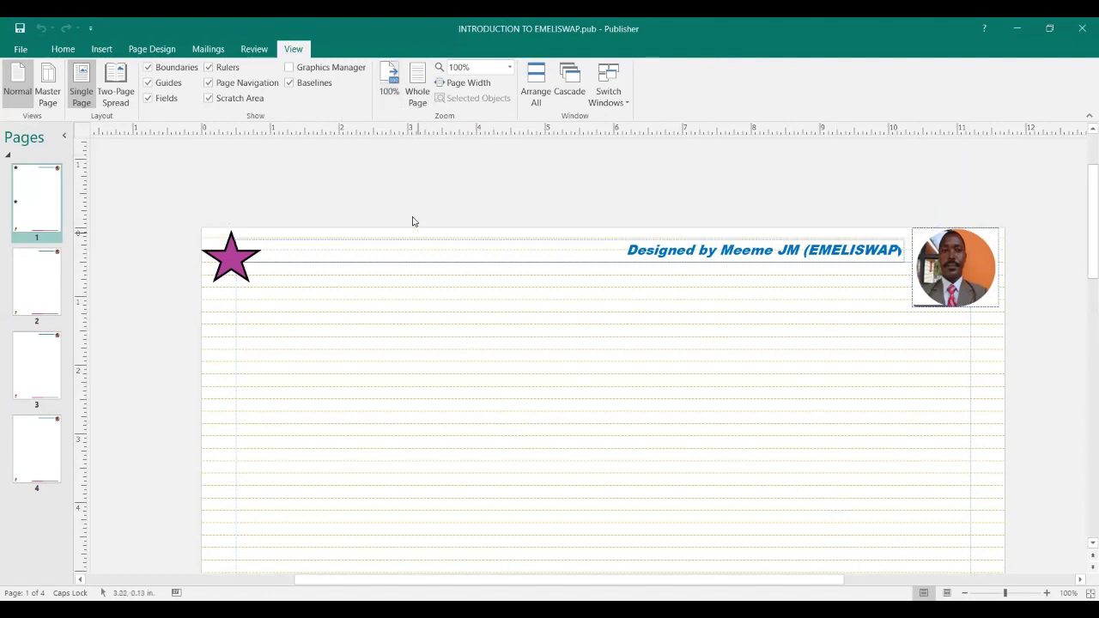
pyautogui.click(417, 83)
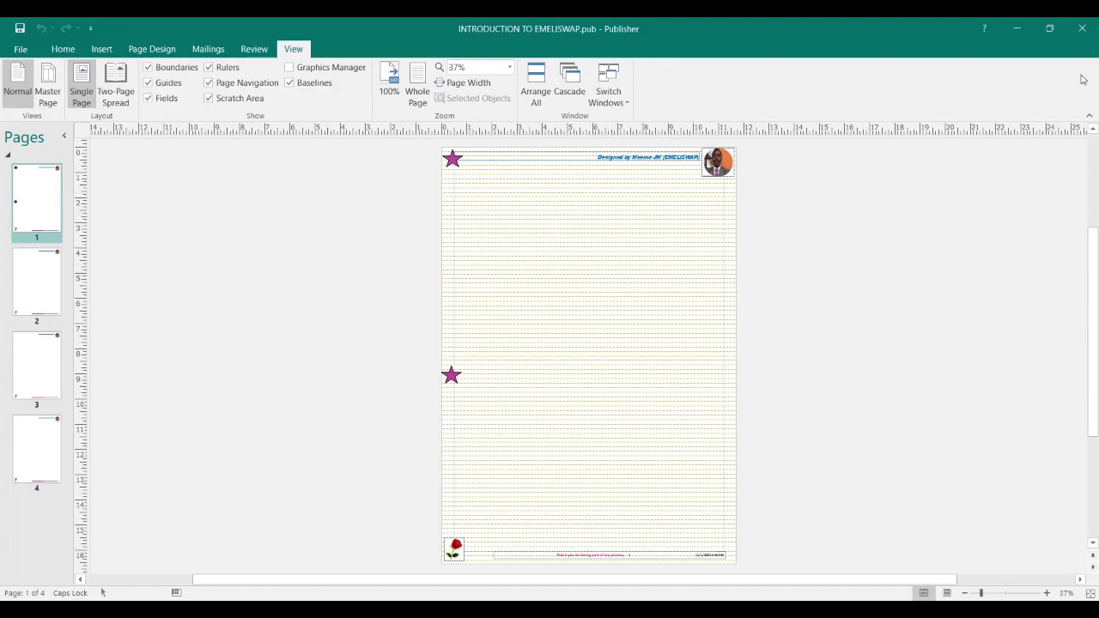
# - Give page 1 a solid fill background in the standard yellow, leaving its transparency at 0%
pyautogui.click(37, 209)
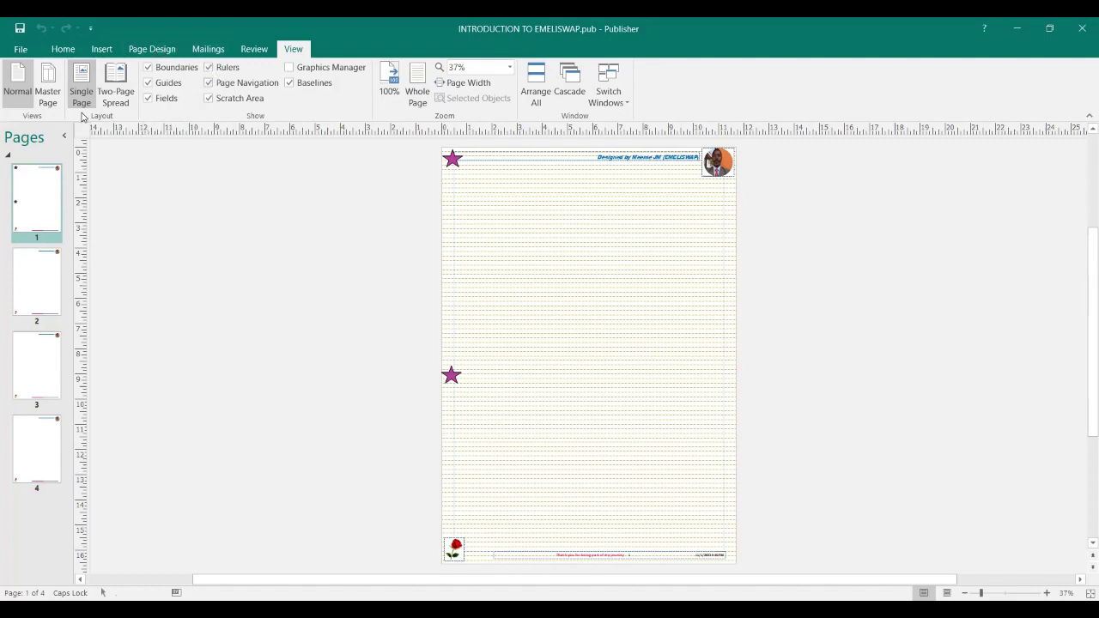
pyautogui.click(153, 51)
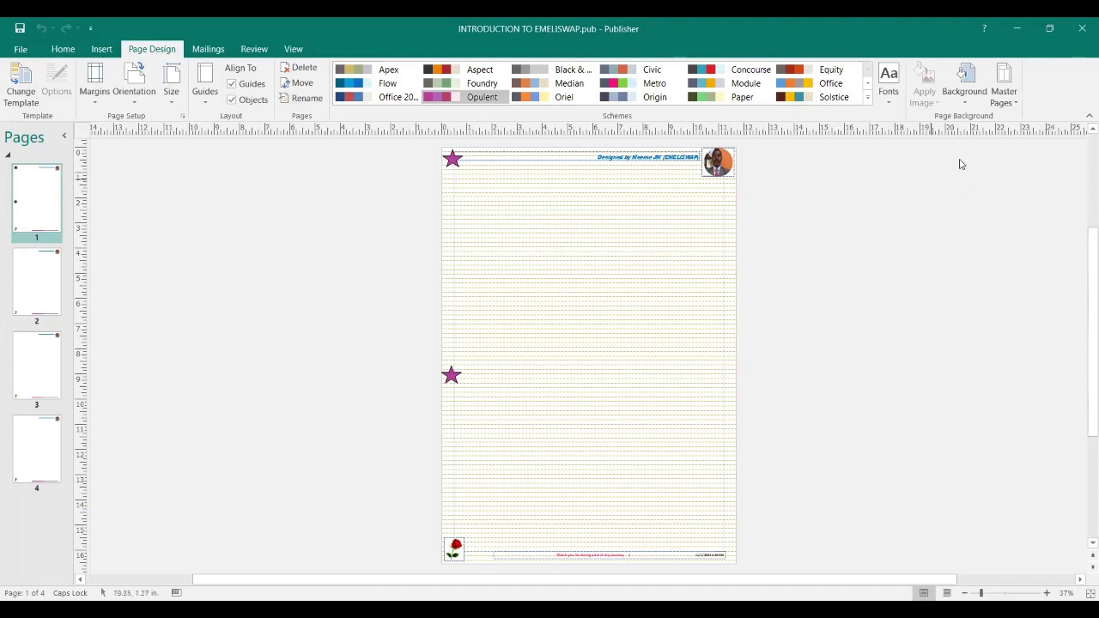
pyautogui.click(965, 101)
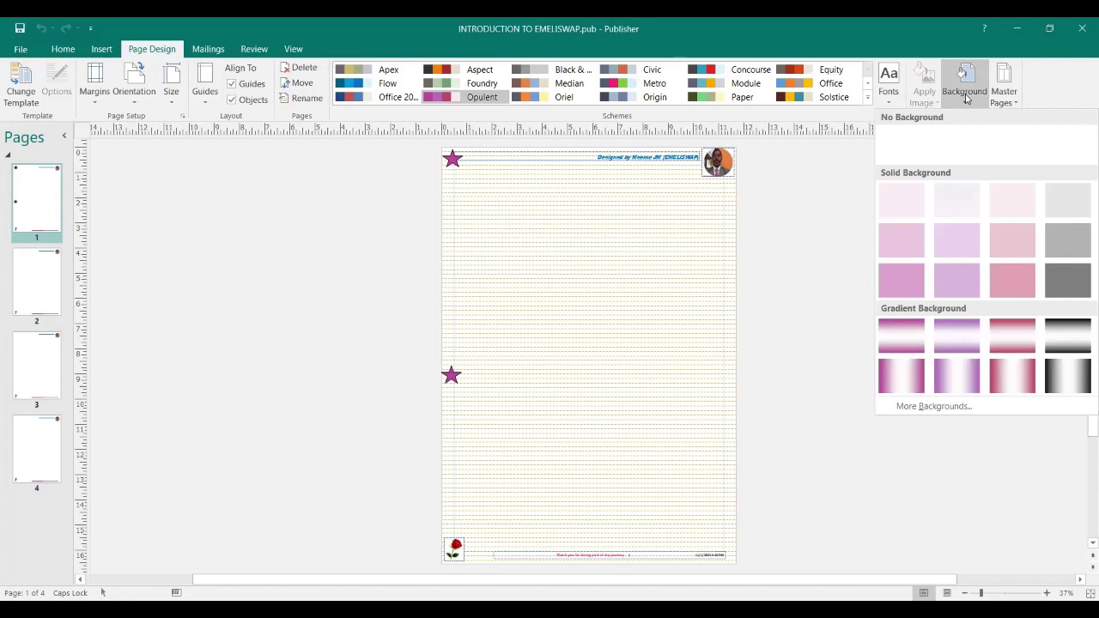
pyautogui.click(934, 406)
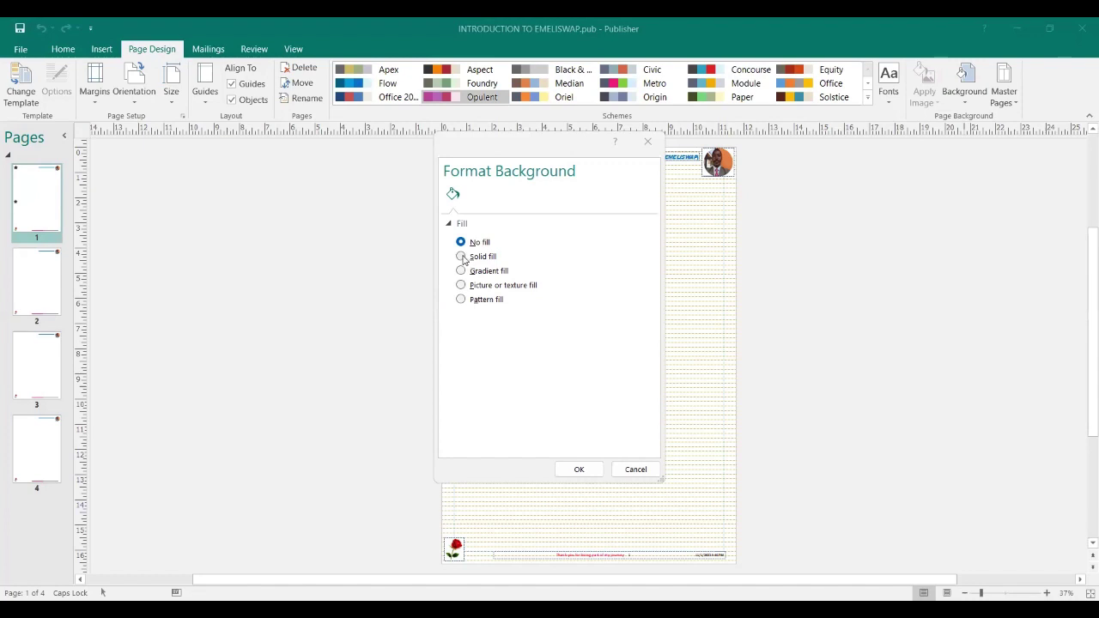
pyautogui.click(463, 257)
pyautogui.click(471, 274)
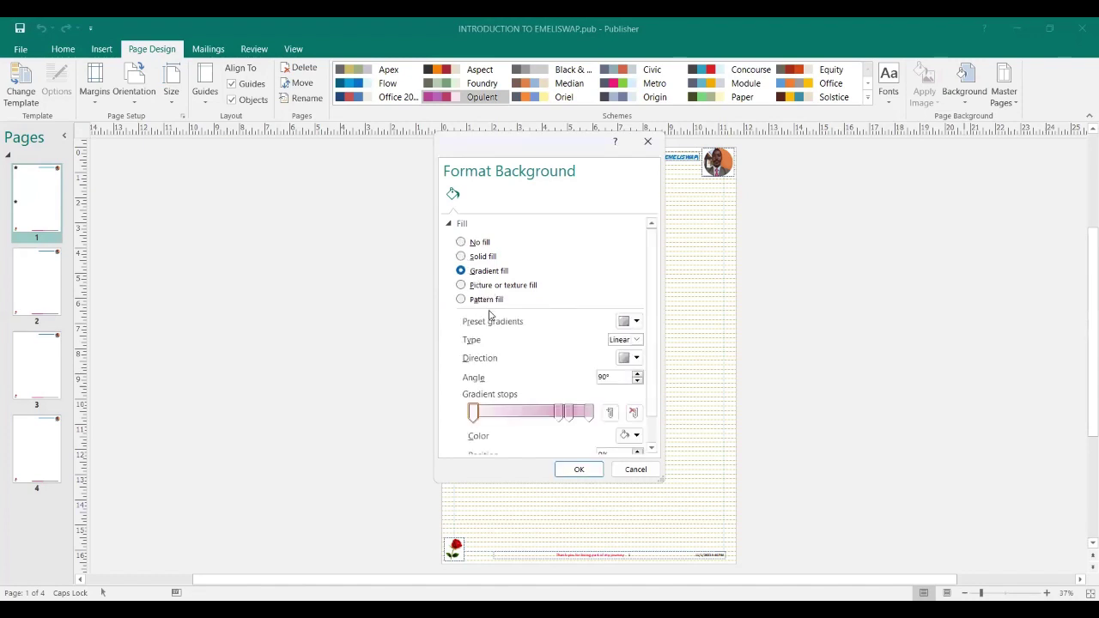
pyautogui.click(461, 286)
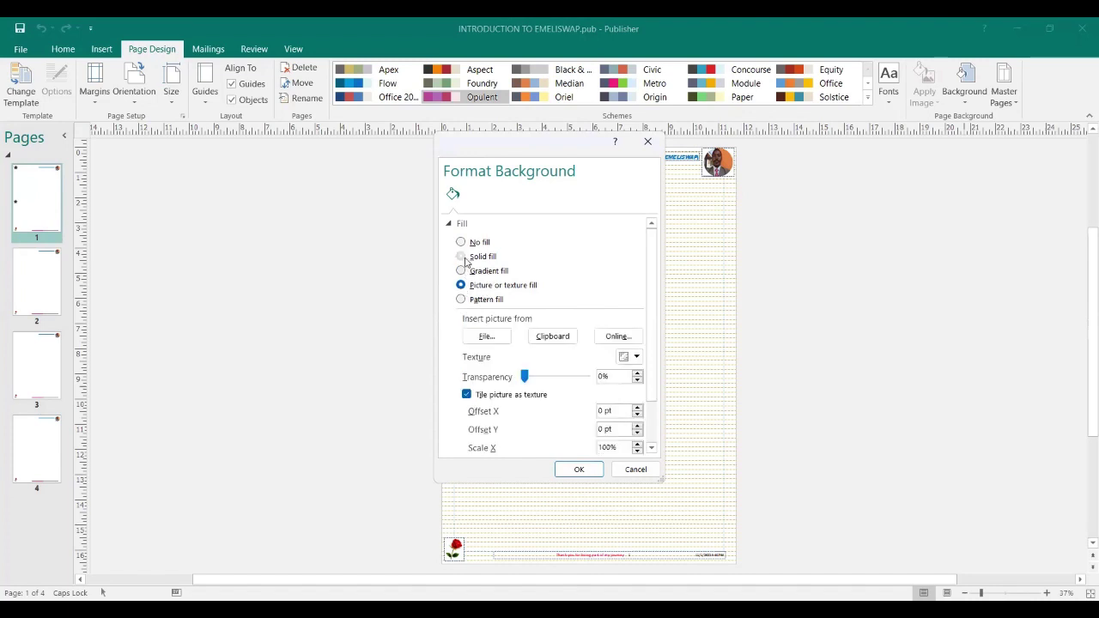
pyautogui.click(462, 256)
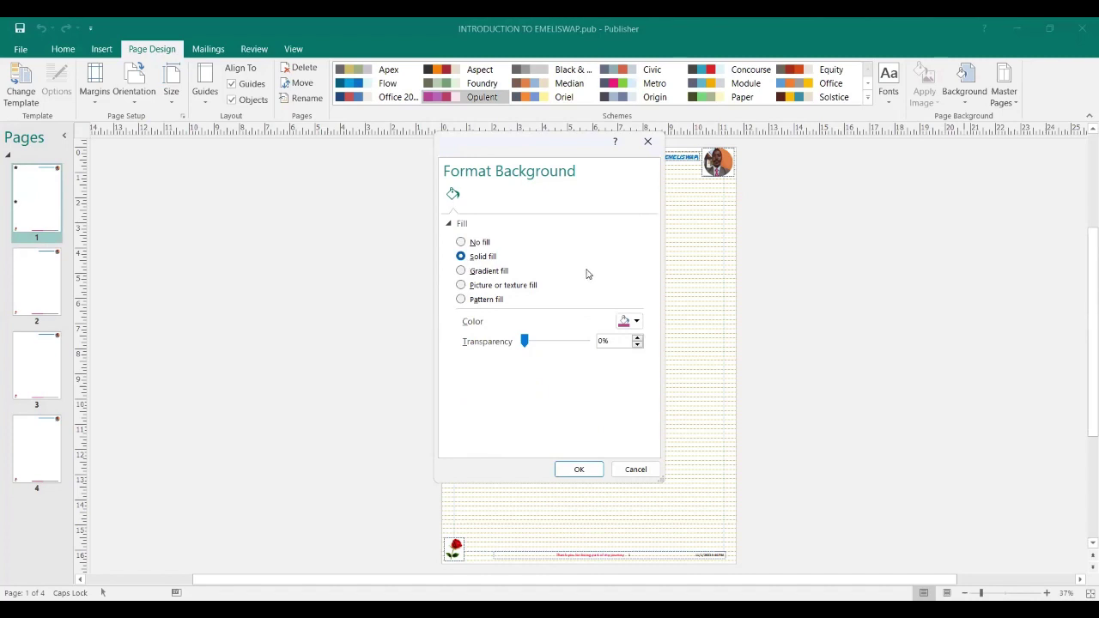
pyautogui.click(636, 322)
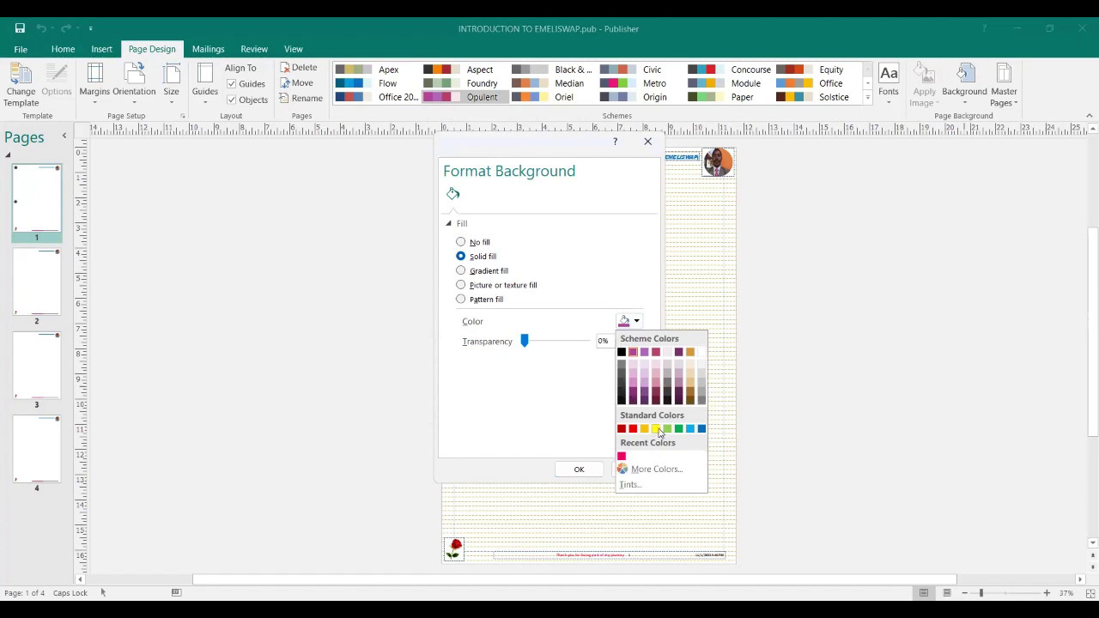
pyautogui.click(657, 429)
pyautogui.click(654, 429)
pyautogui.click(580, 469)
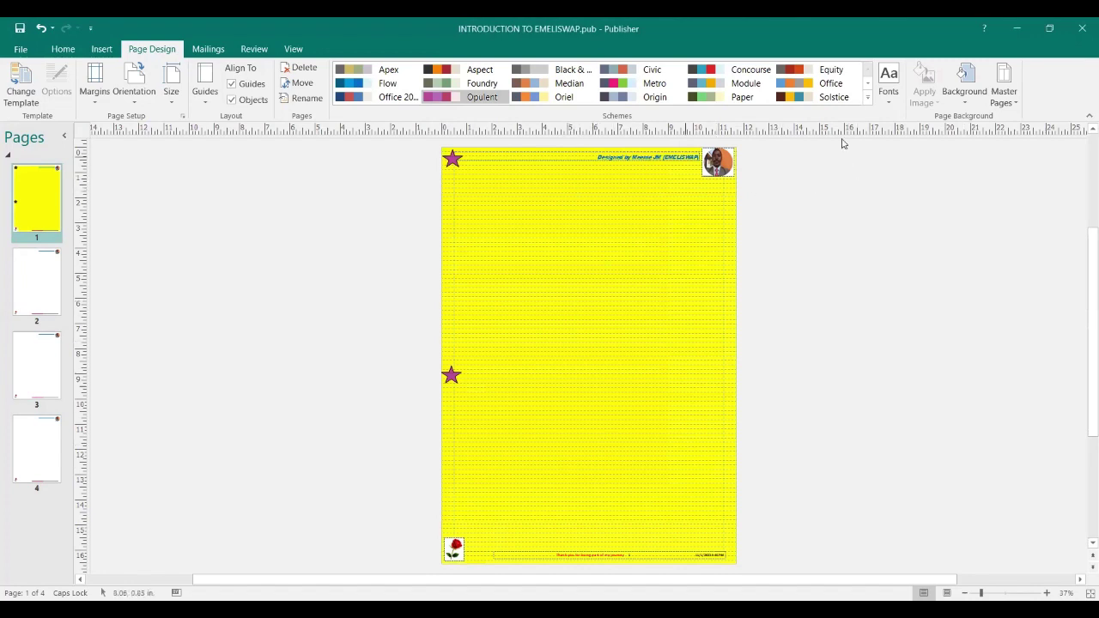
# - Open page 1's detailed background settings and examine the gradient, picture or texture, and pattern fill options
pyautogui.click(965, 99)
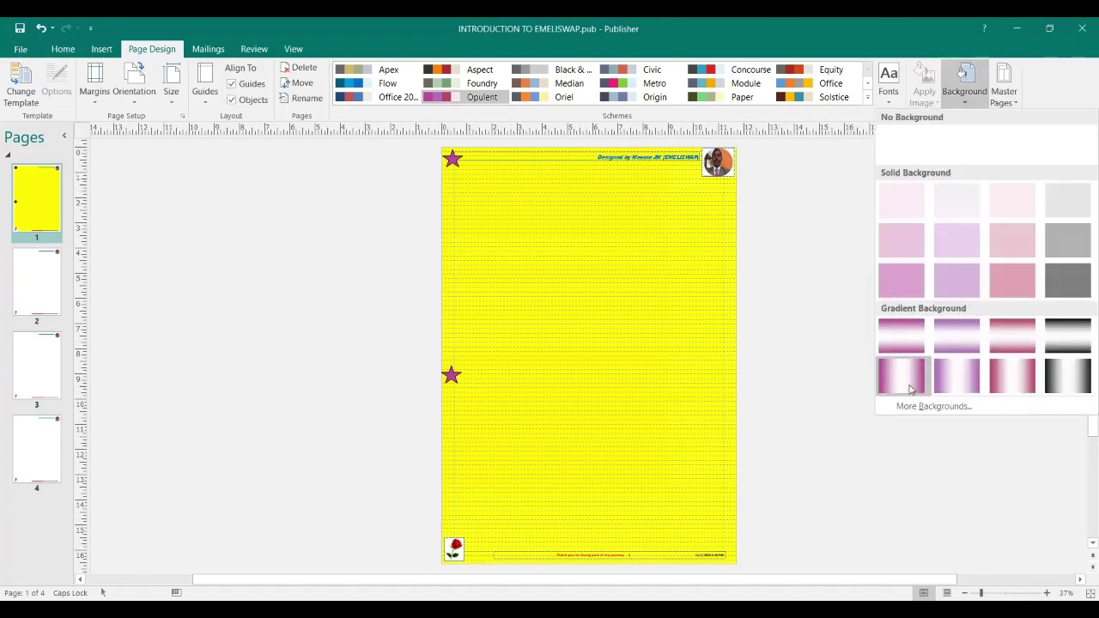
pyautogui.click(923, 408)
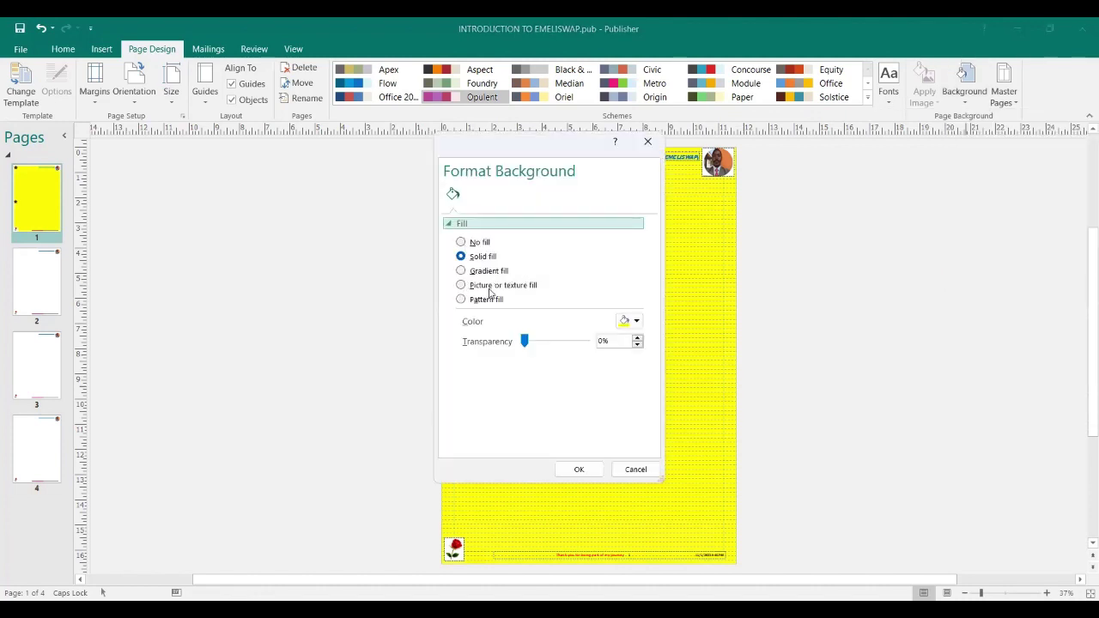
pyautogui.click(461, 286)
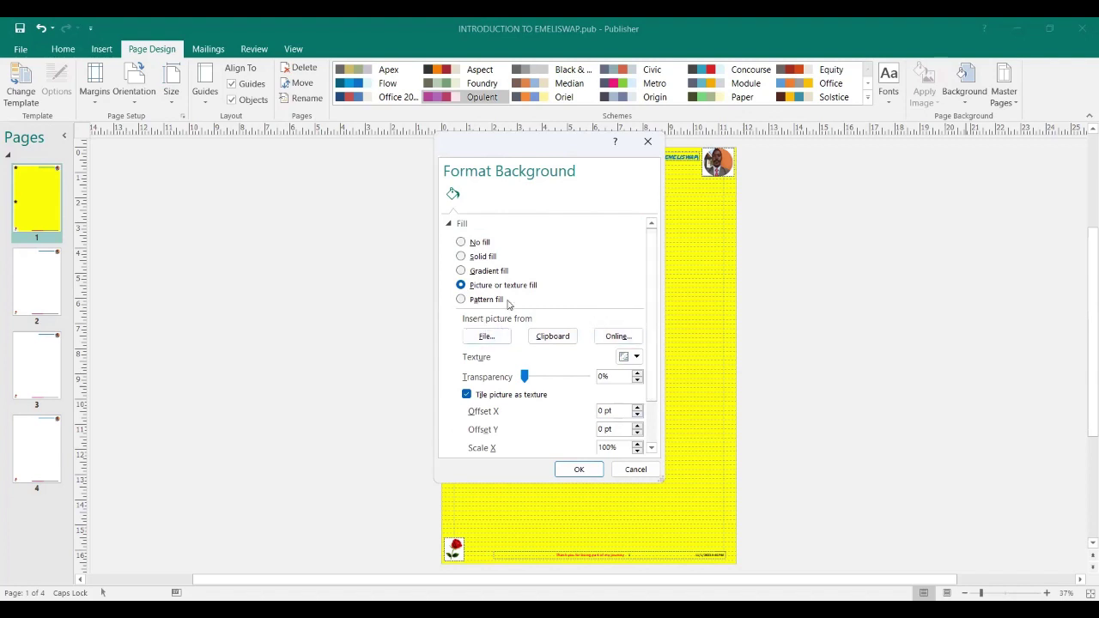
pyautogui.click(461, 270)
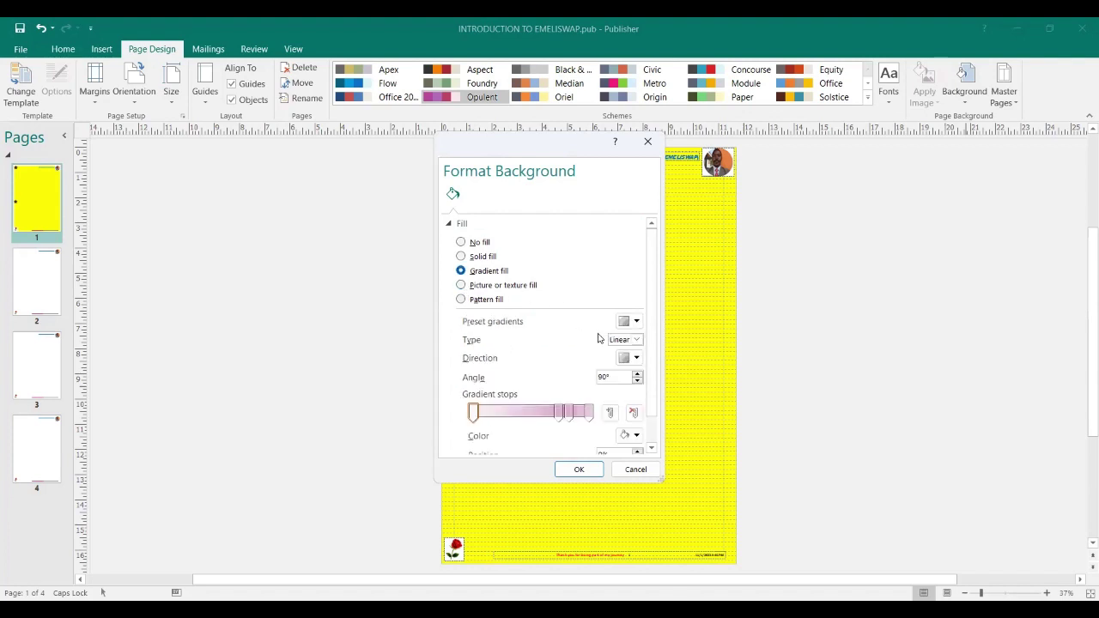
pyautogui.click(636, 322)
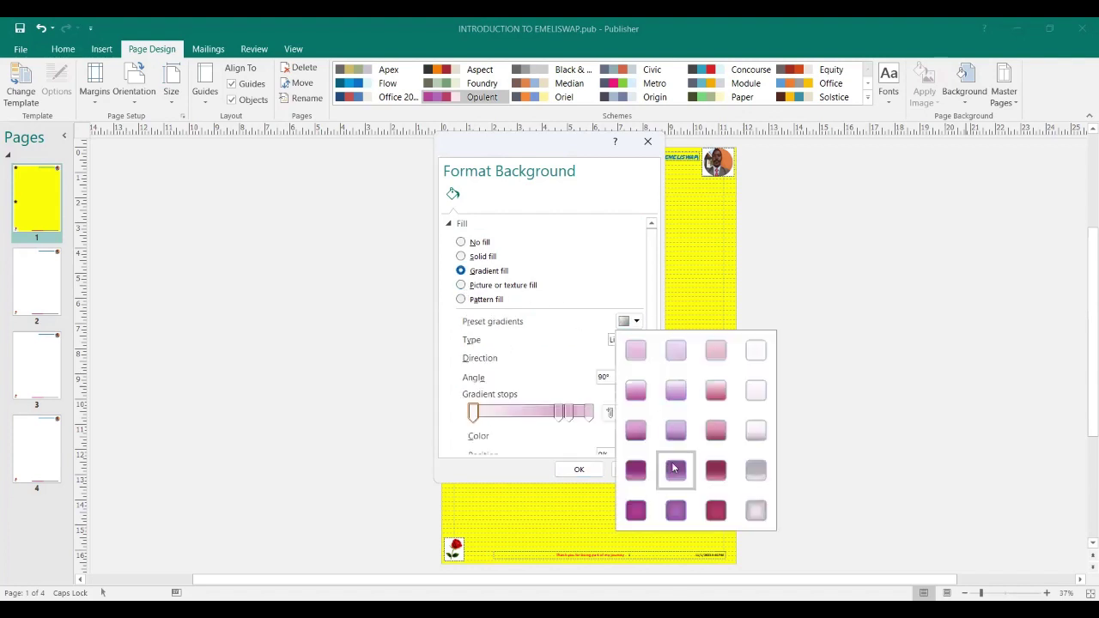
pyautogui.click(595, 245)
pyautogui.click(462, 285)
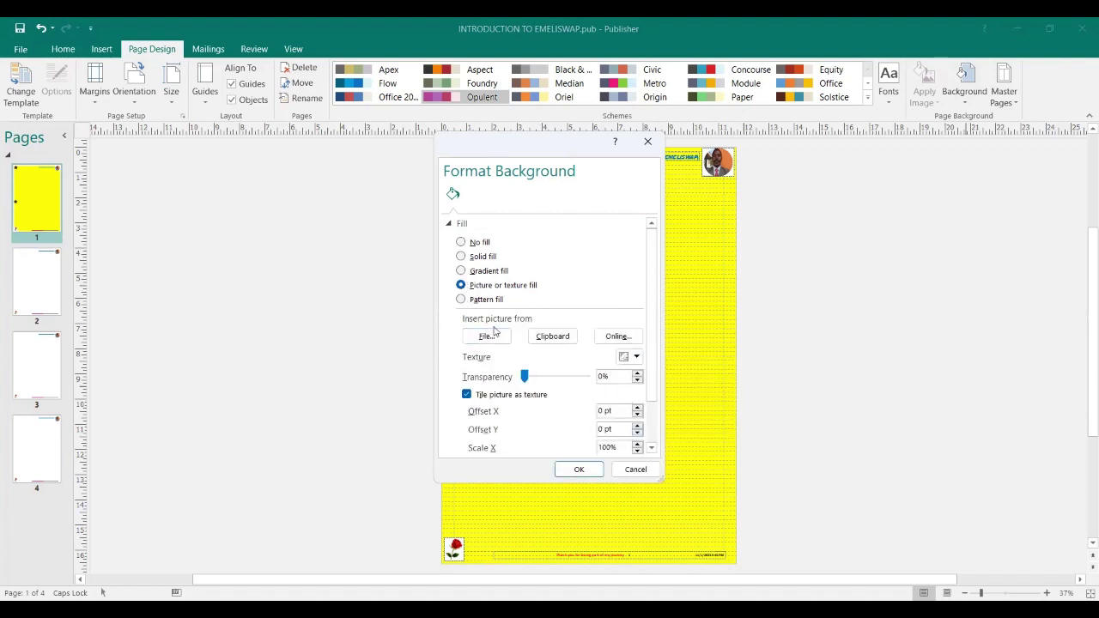
pyautogui.click(462, 300)
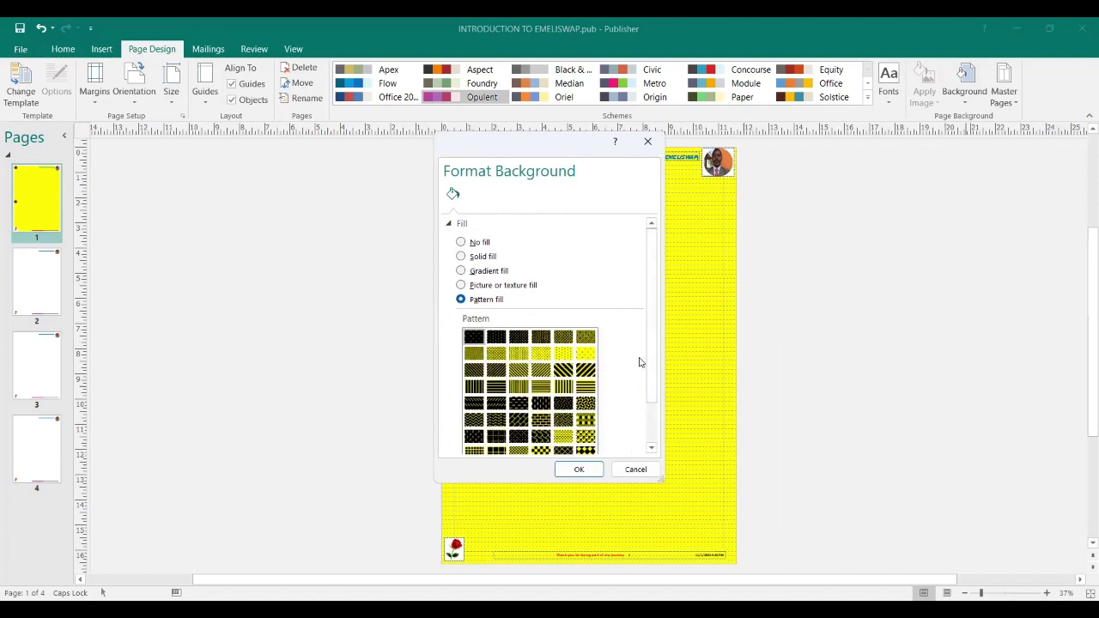
pyautogui.click(653, 448)
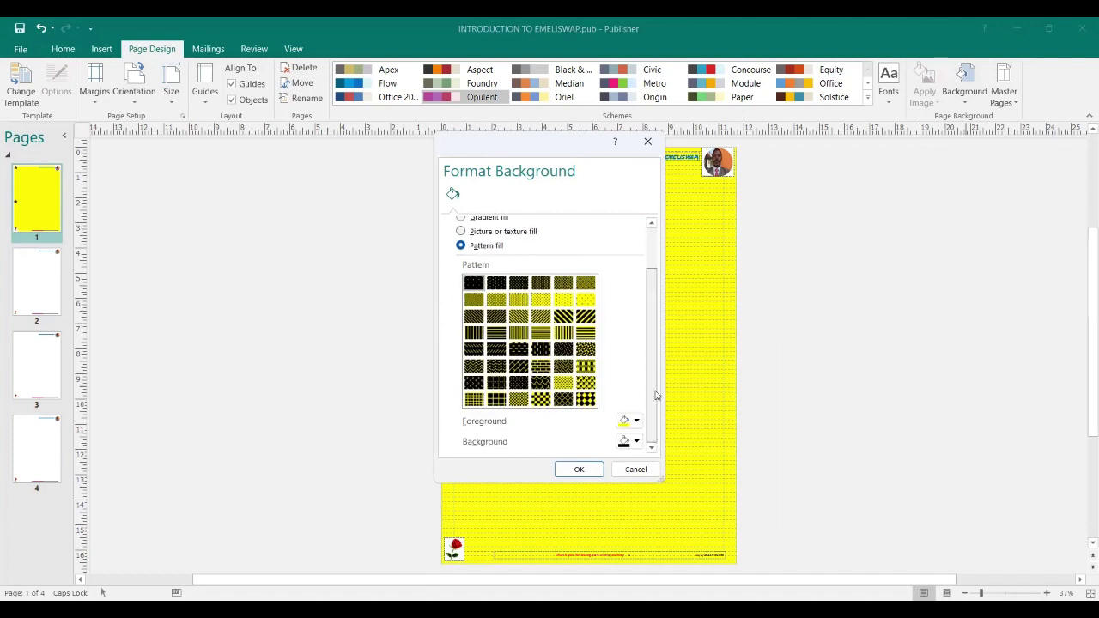
pyautogui.moveTo(657, 394); pyautogui.dragTo(657, 311)
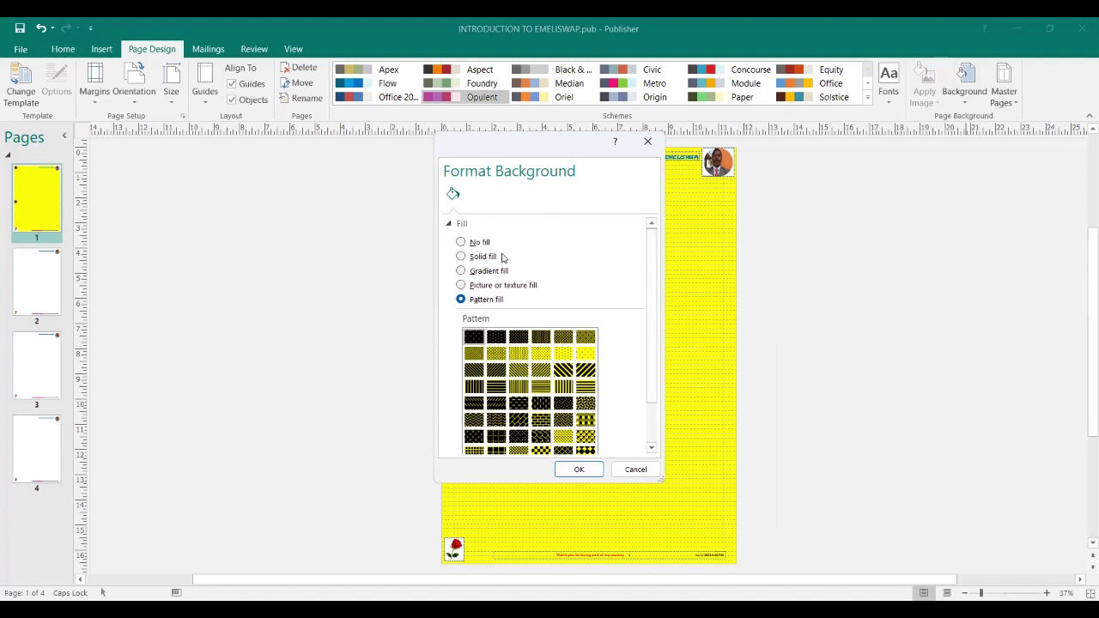
pyautogui.click(461, 243)
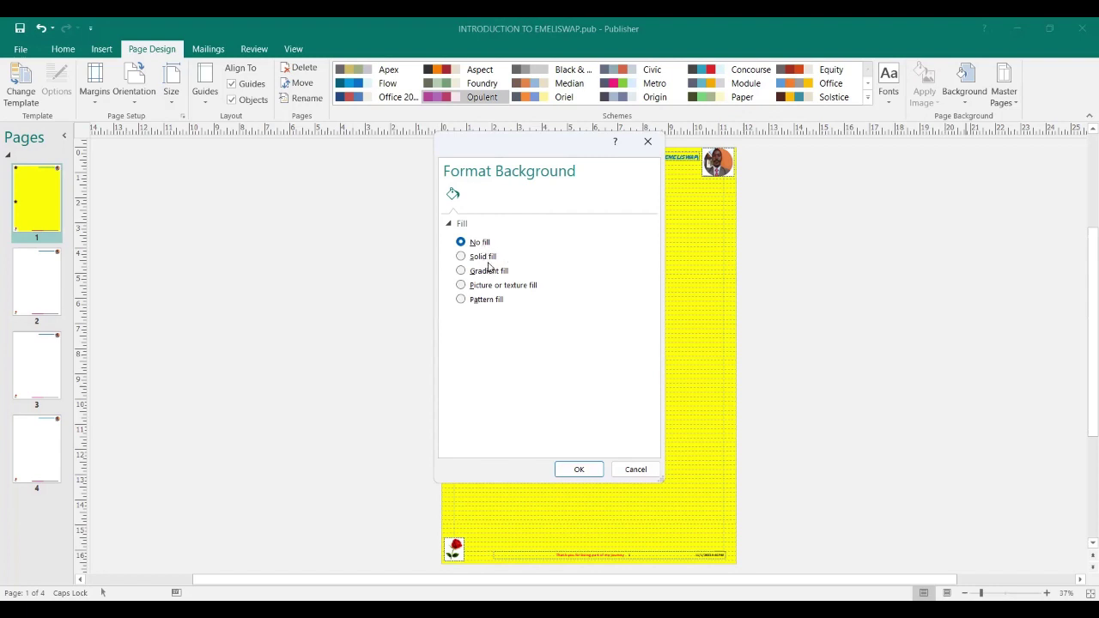
# - Change page 1's background to a solid fill in a pale yellow from the extended standard colors
pyautogui.click(461, 257)
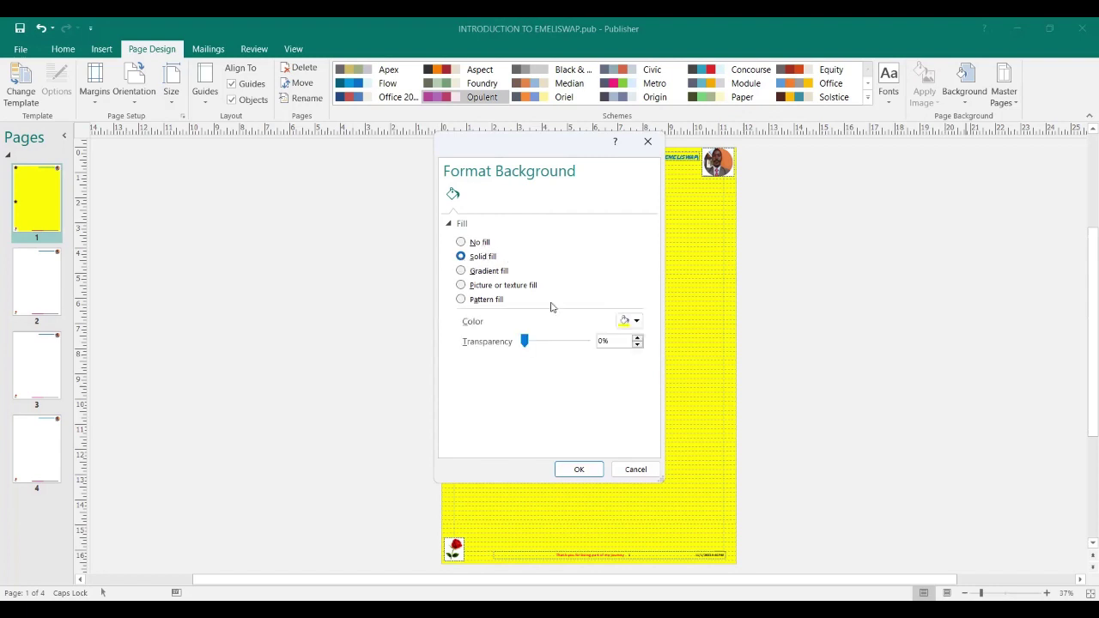
pyautogui.click(635, 321)
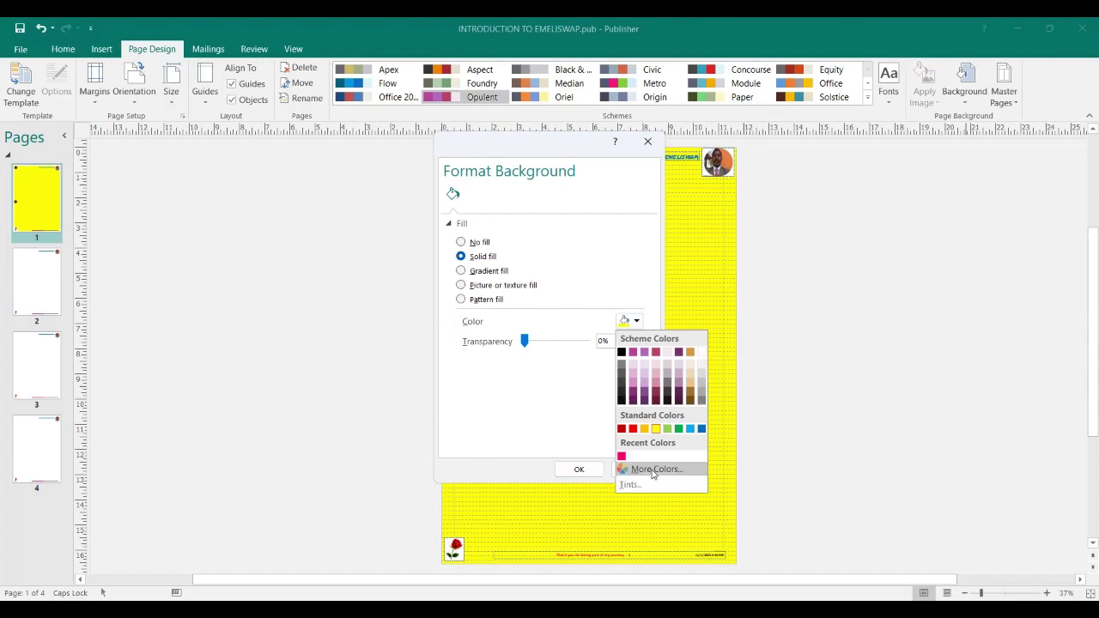
pyautogui.click(653, 469)
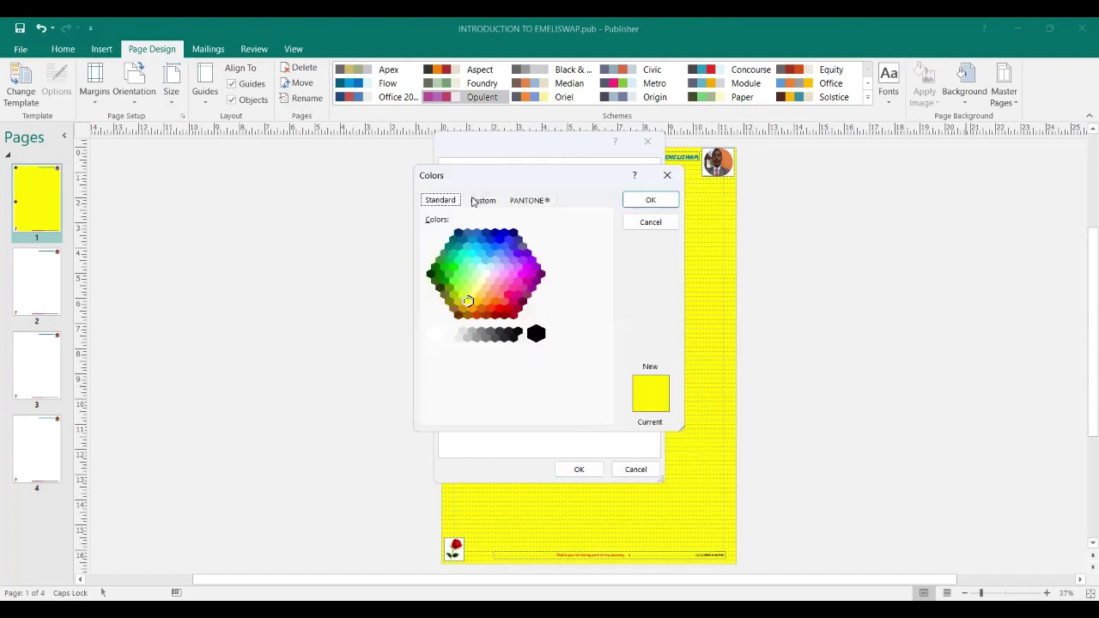
pyautogui.click(482, 283)
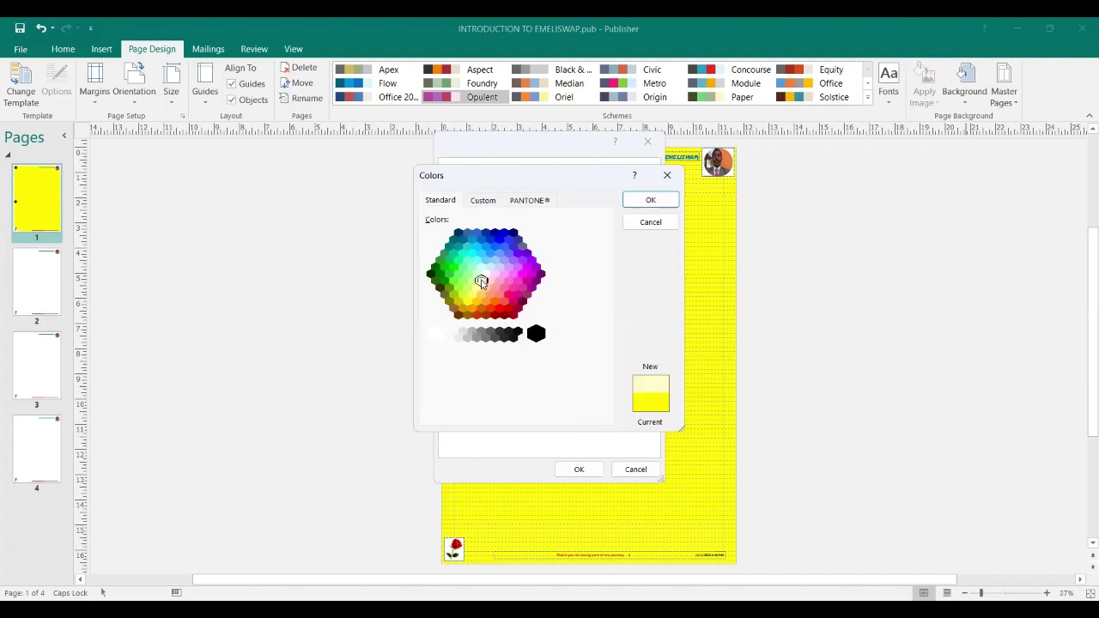
pyautogui.click(478, 286)
pyautogui.click(650, 200)
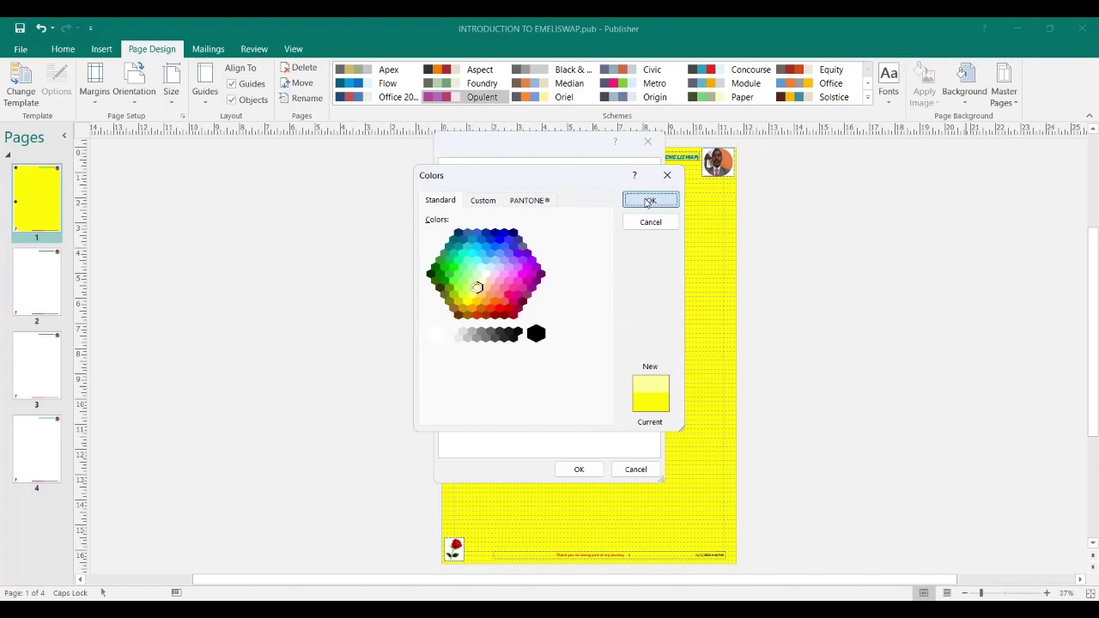
pyautogui.click(581, 470)
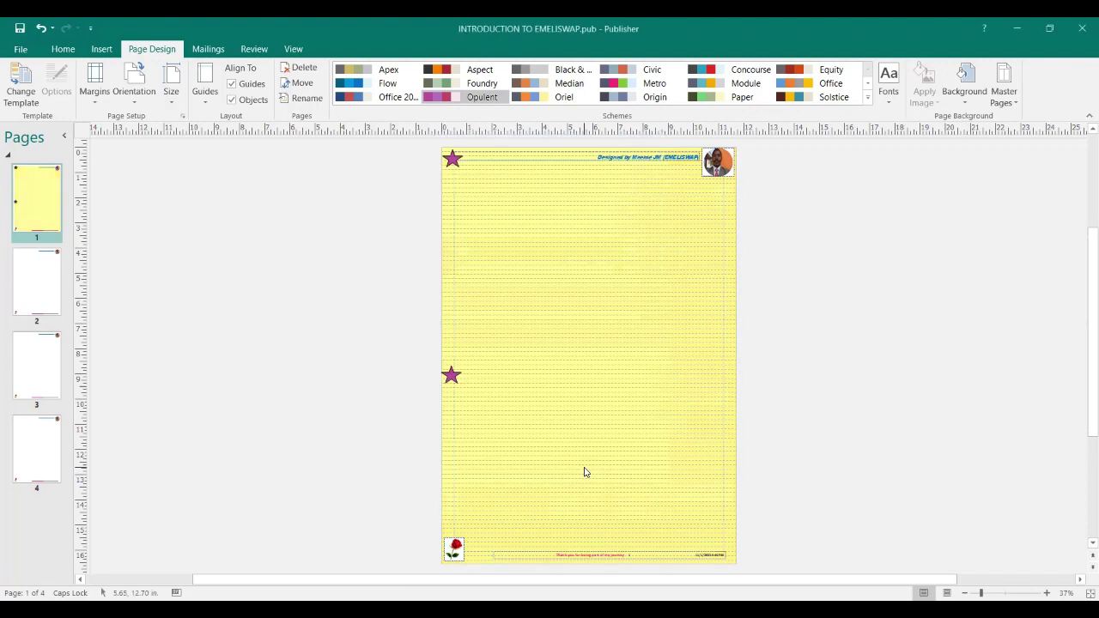
# - Set the zoom to 100% and view the header area of page 1
pyautogui.click(294, 50)
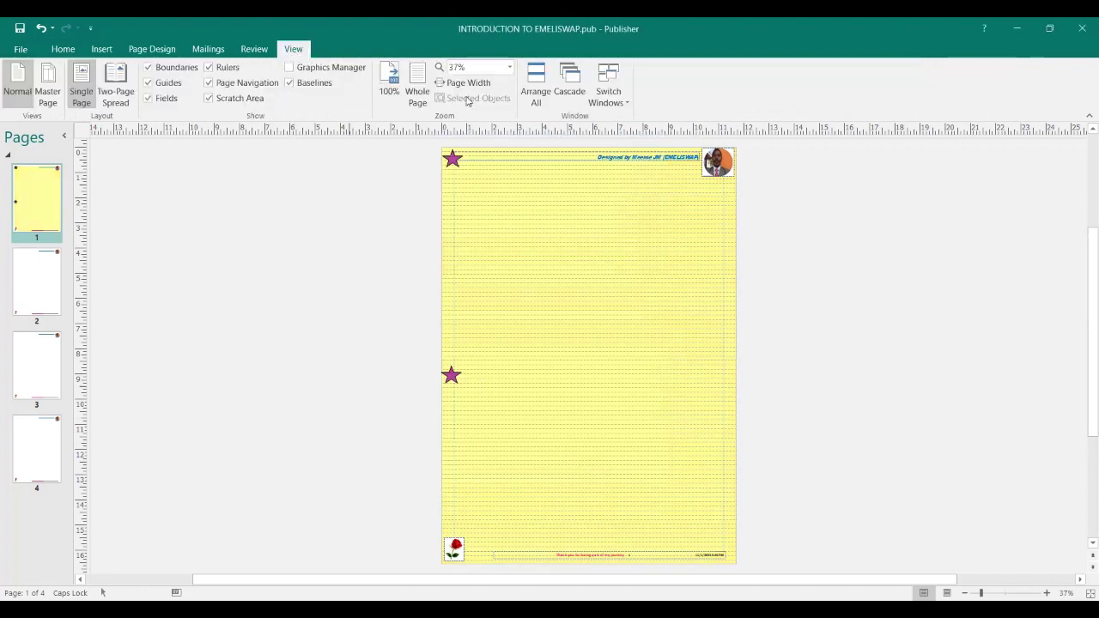
pyautogui.click(389, 80)
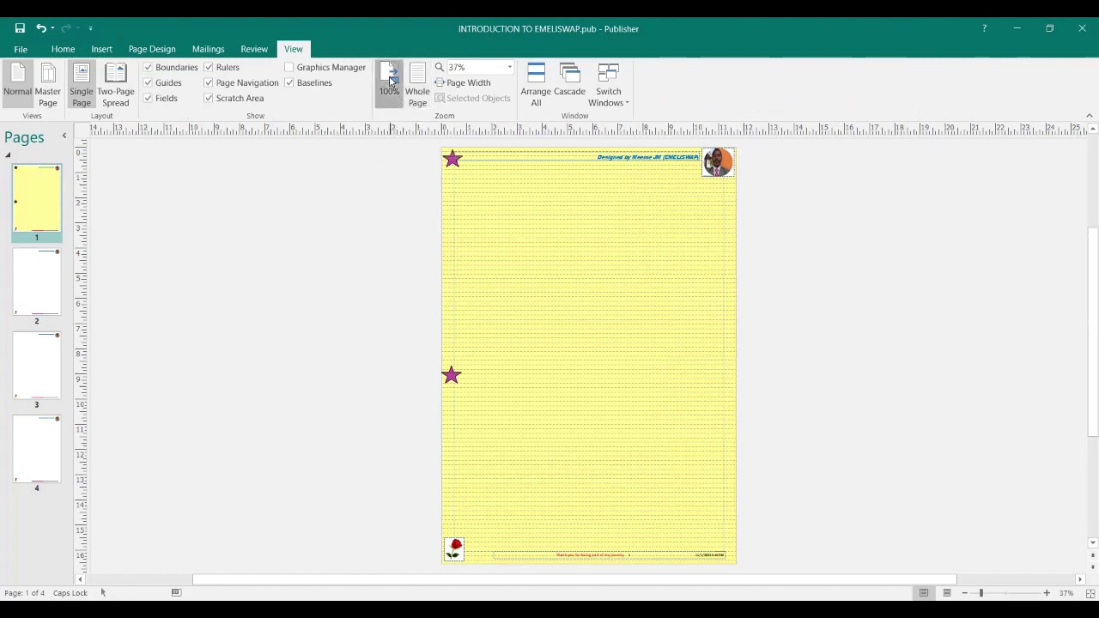
pyautogui.scroll(3, 894, 384)
pyautogui.scroll(5, 893, 384)
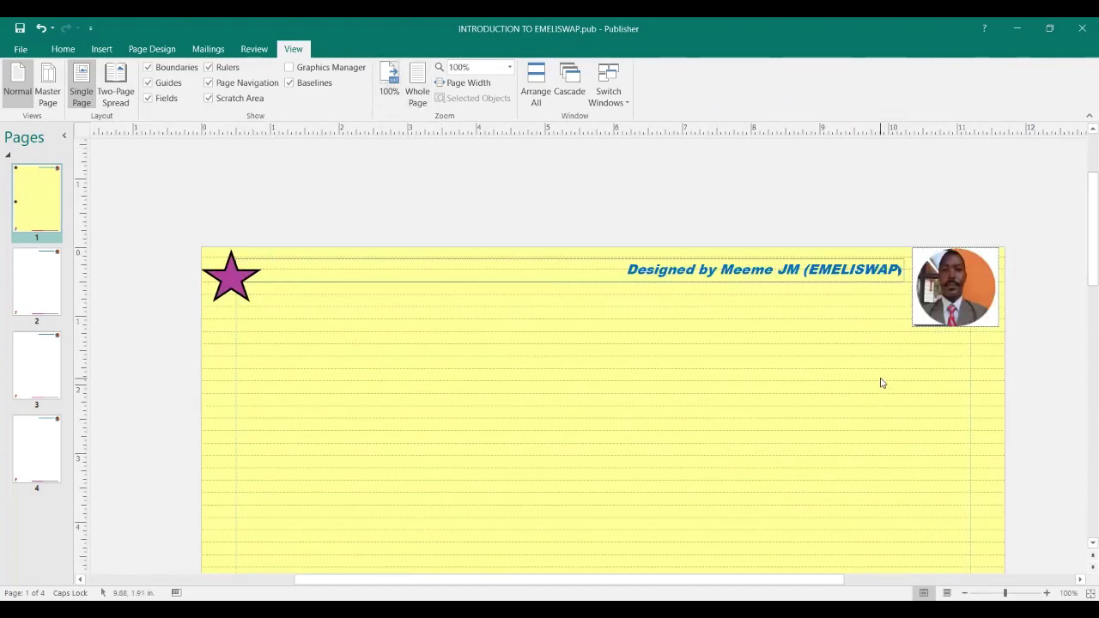
pyautogui.scroll(-1, 880, 384)
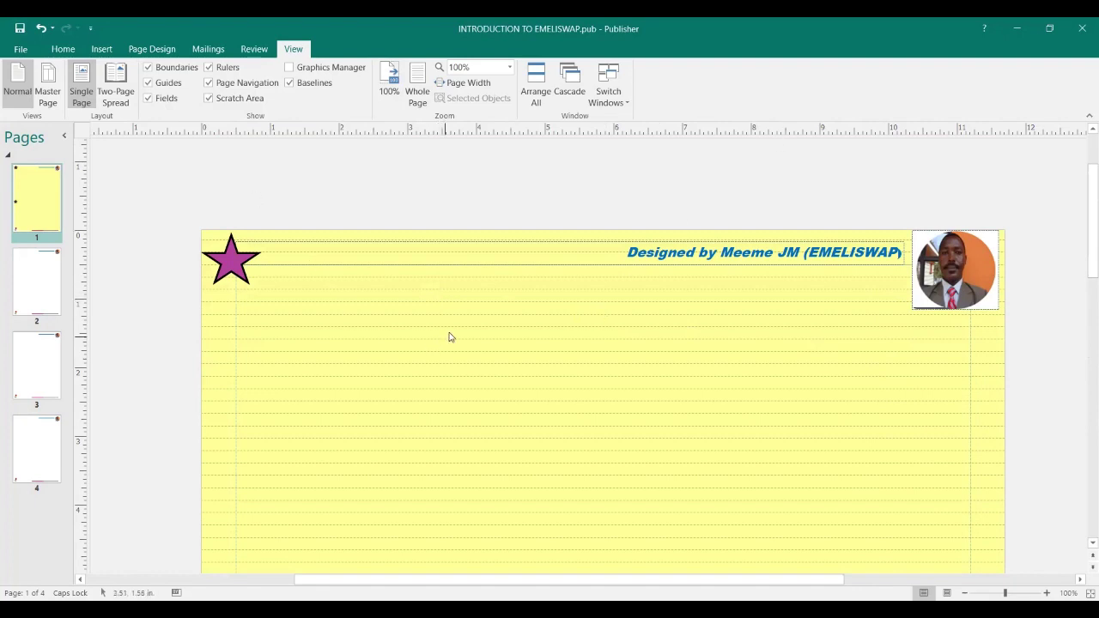
# - Change page 1's solid background fill to a pale cyan from the extended standard colors
pyautogui.click(150, 50)
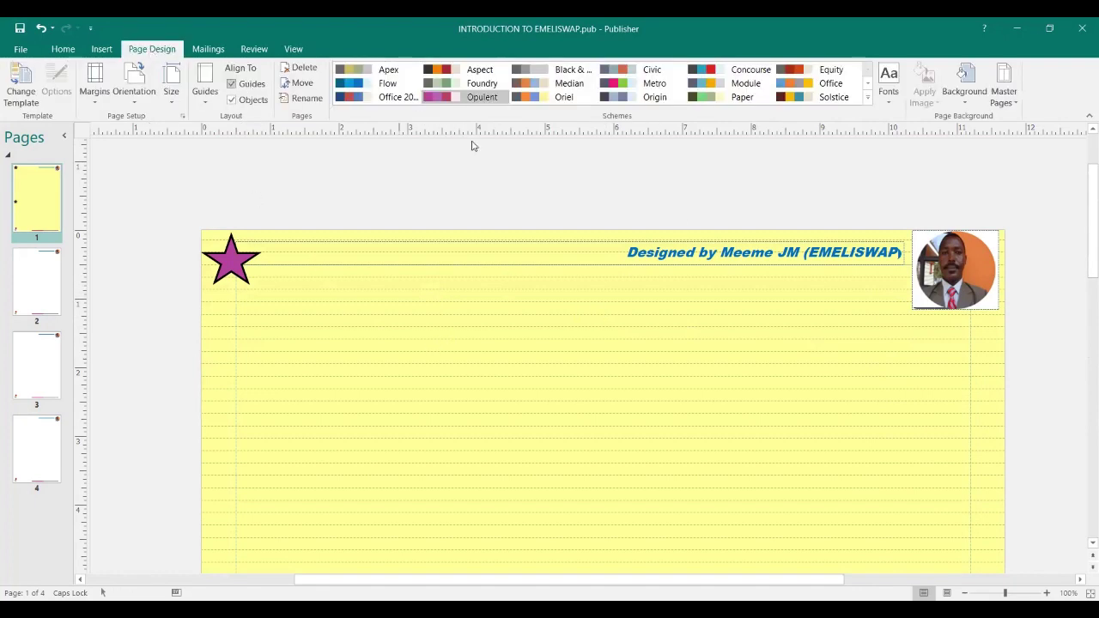
pyautogui.click(966, 102)
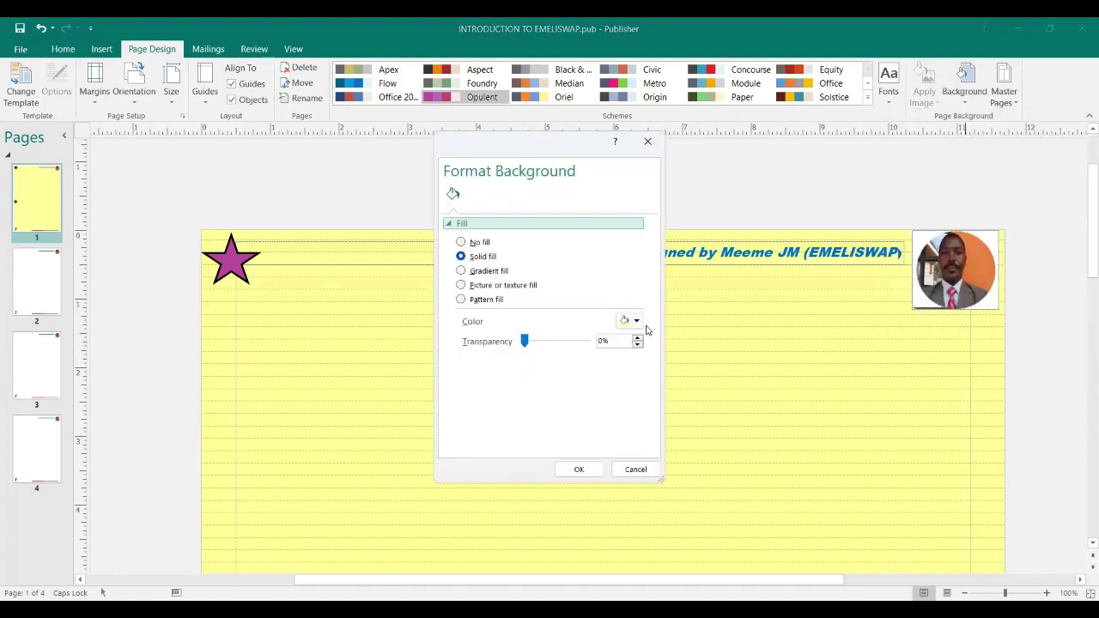
pyautogui.click(637, 321)
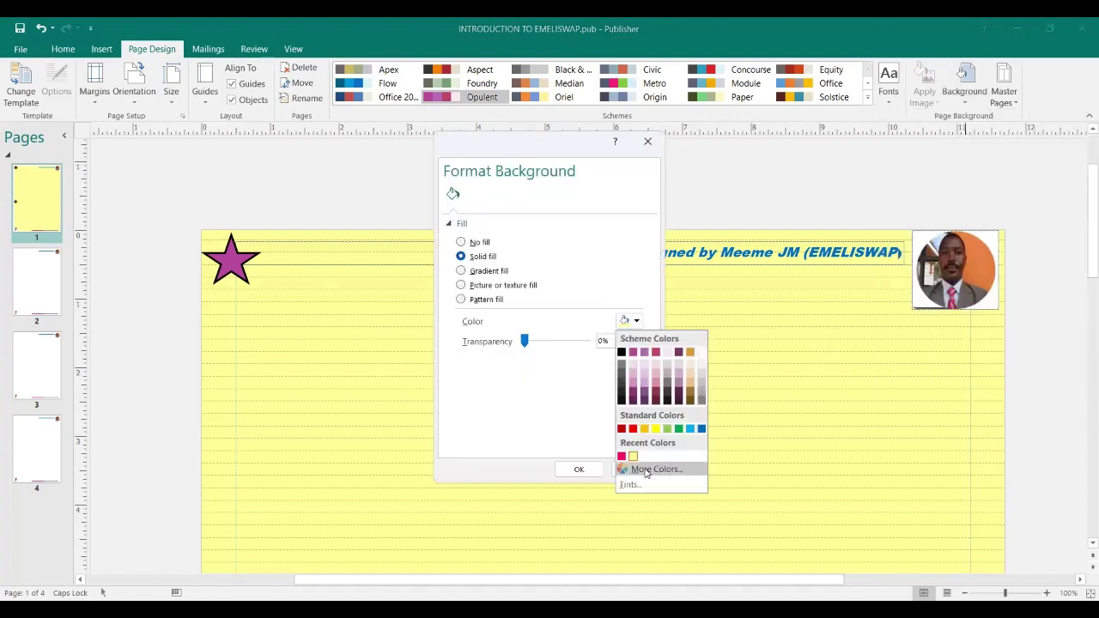
pyautogui.click(648, 476)
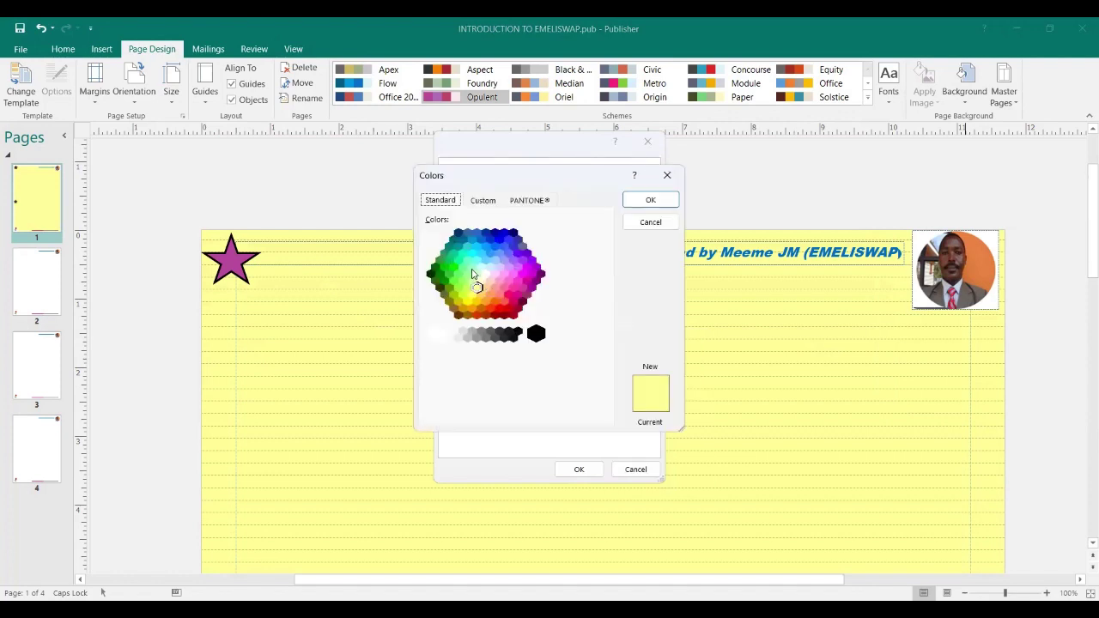
pyautogui.click(473, 269)
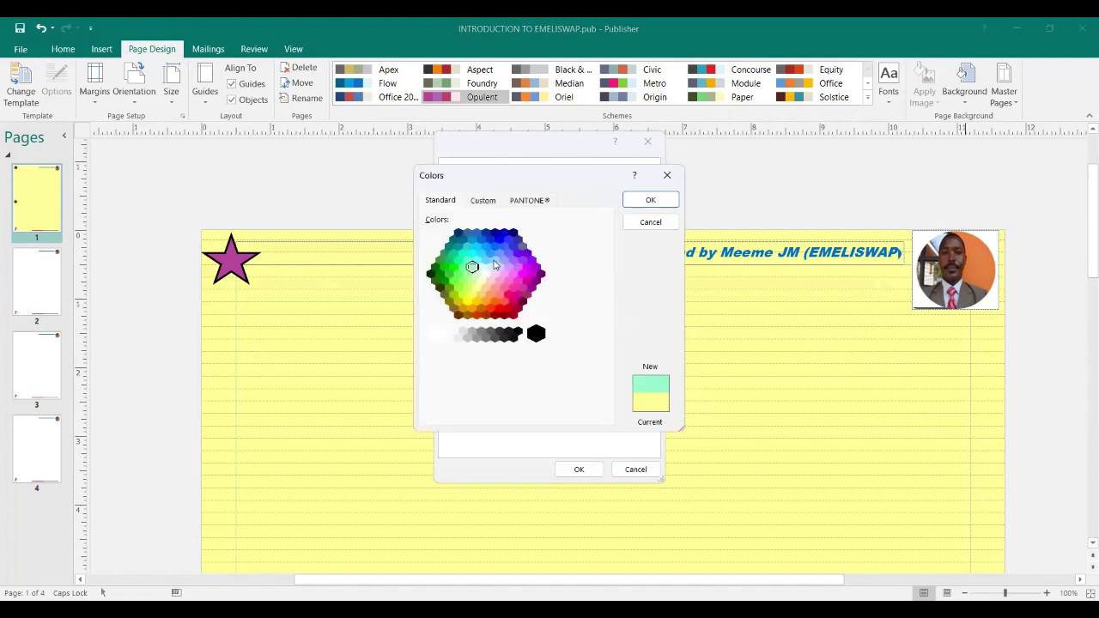
pyautogui.click(495, 261)
pyautogui.click(490, 268)
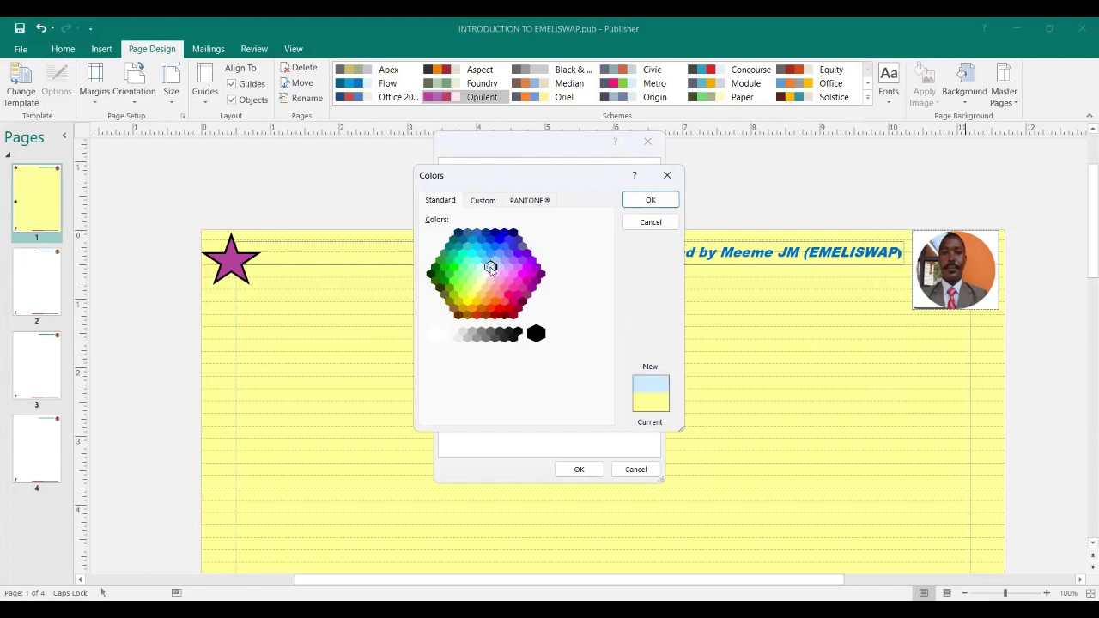
pyautogui.click(482, 267)
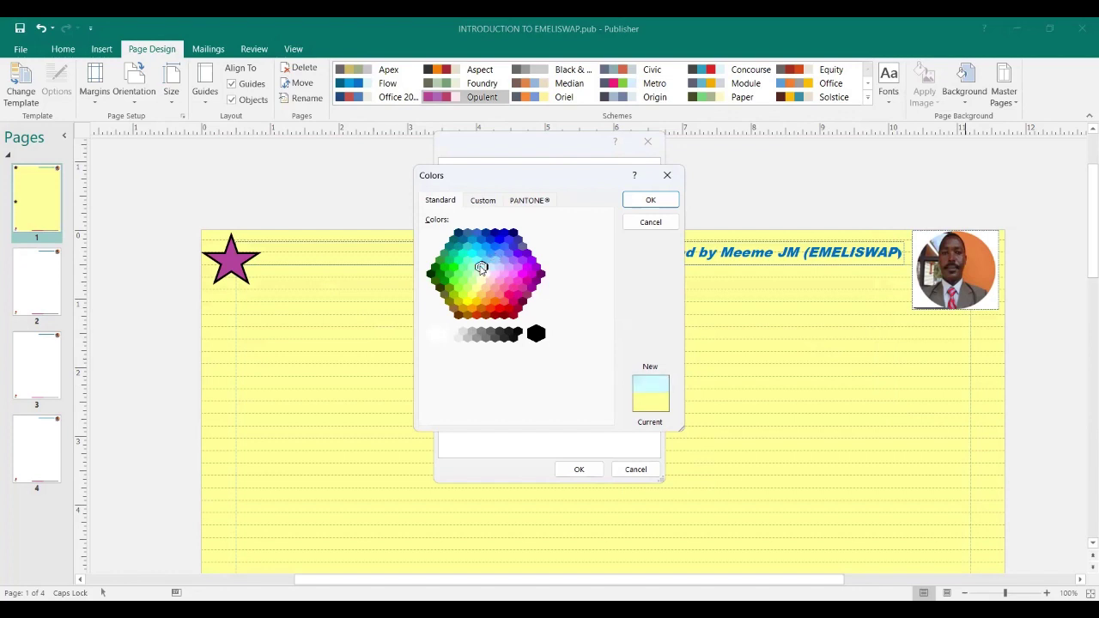
pyautogui.click(648, 204)
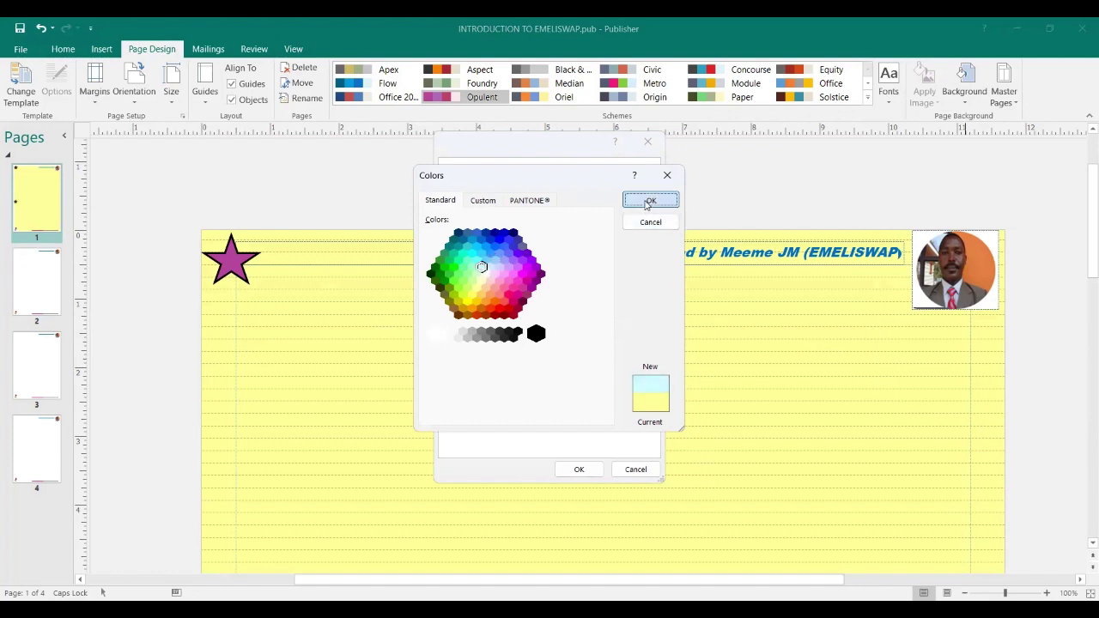
pyautogui.click(580, 470)
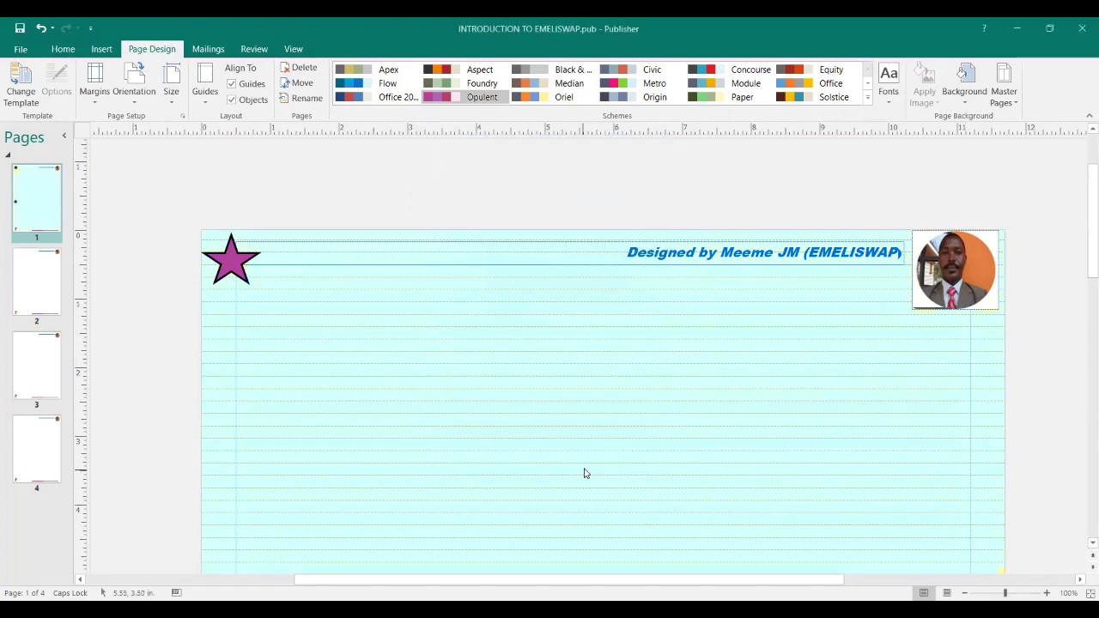
# - Look over page 1 from its header down to its footer to check the new background
pyautogui.scroll(-5, 583, 469)
pyautogui.scroll(-6, 588, 463)
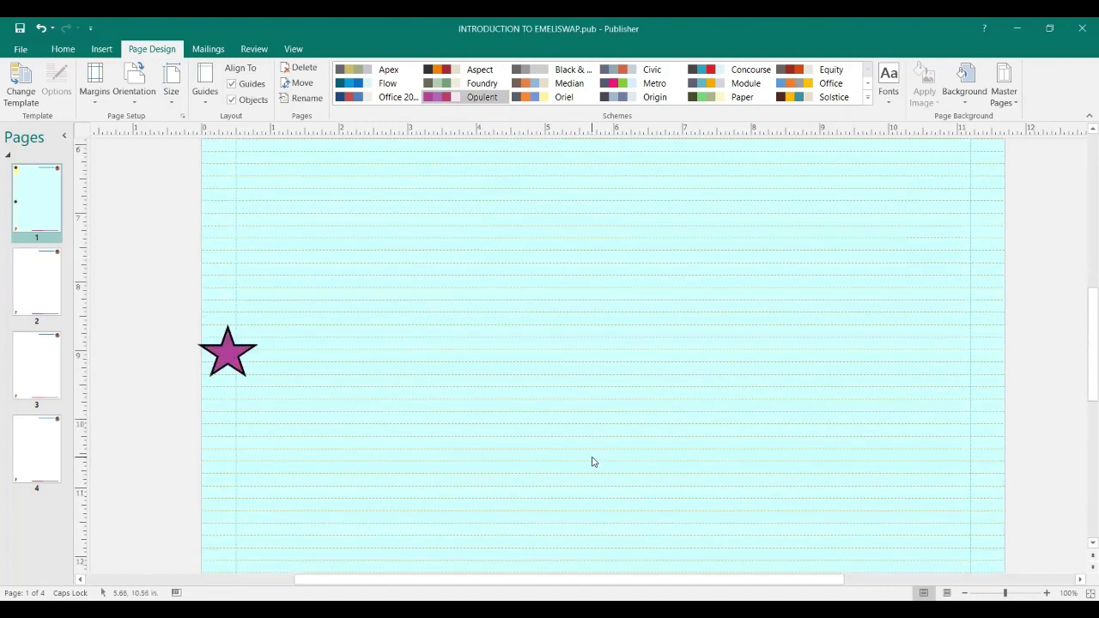
pyautogui.scroll(2, 597, 449)
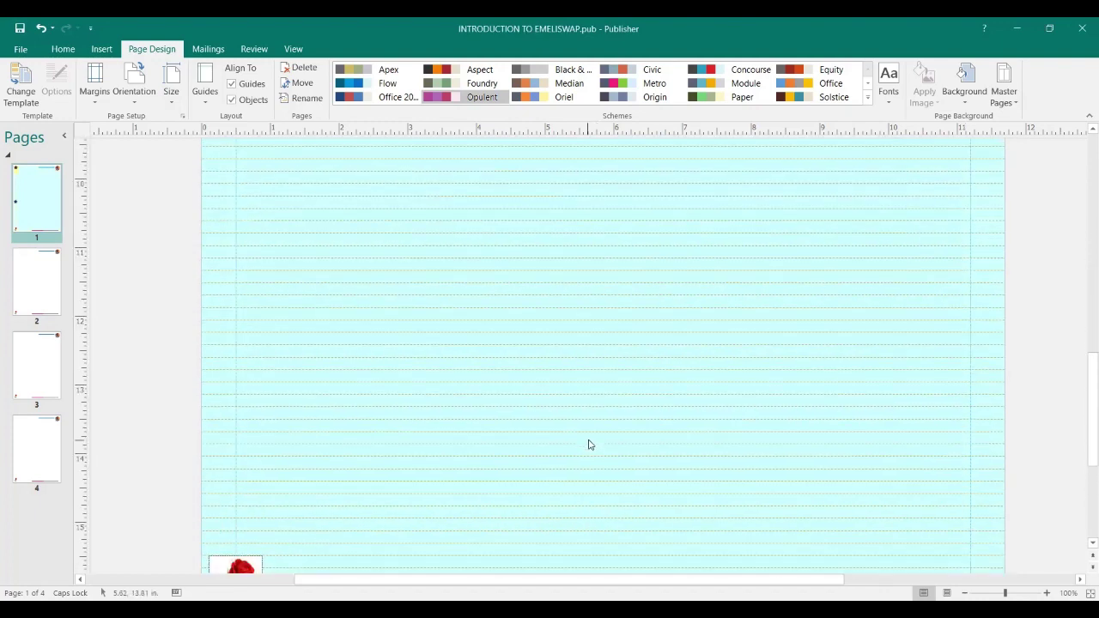
pyautogui.scroll(-4, 592, 450)
pyautogui.scroll(6, 588, 451)
pyautogui.scroll(7, 573, 453)
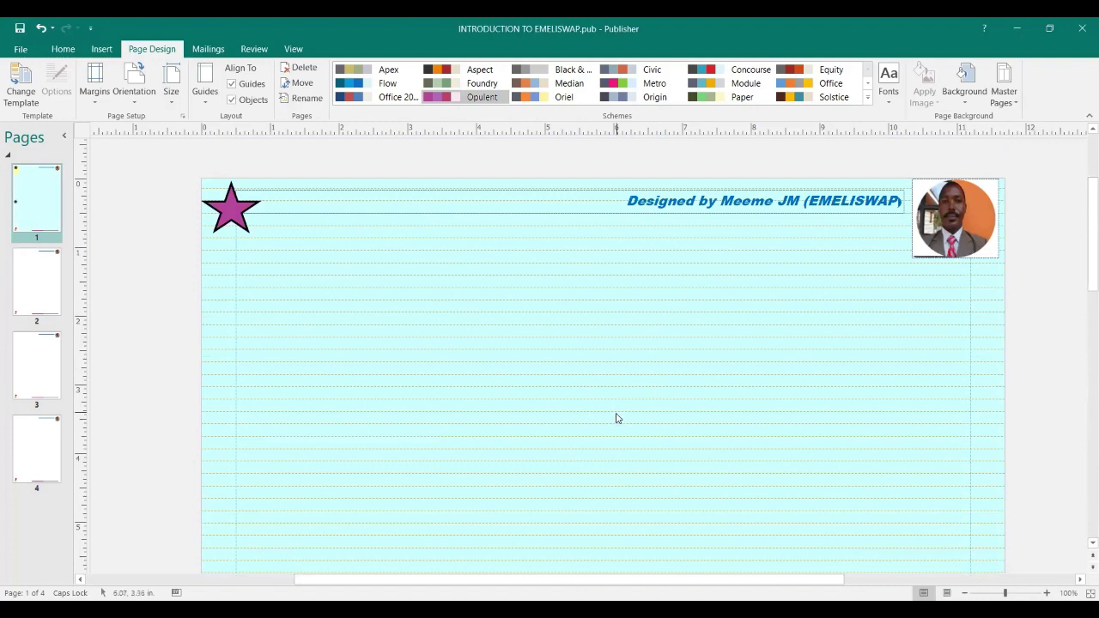
pyautogui.scroll(2, 550, 404)
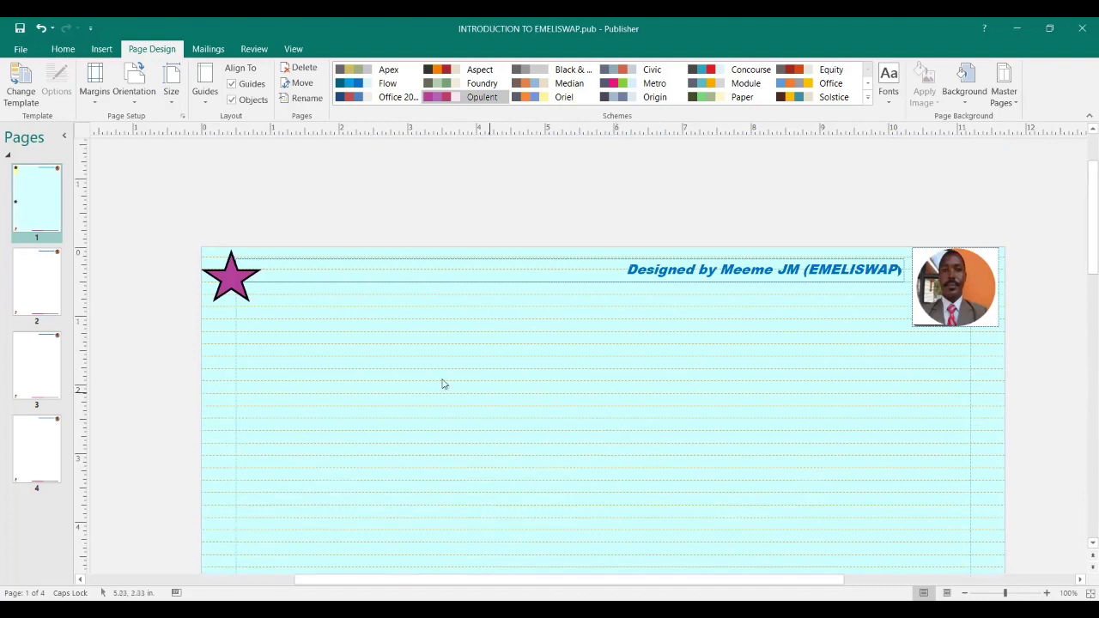
# - Give page 2 a gradient background using the first light pink preset, with linear type and a 90° angle
pyautogui.click(30, 291)
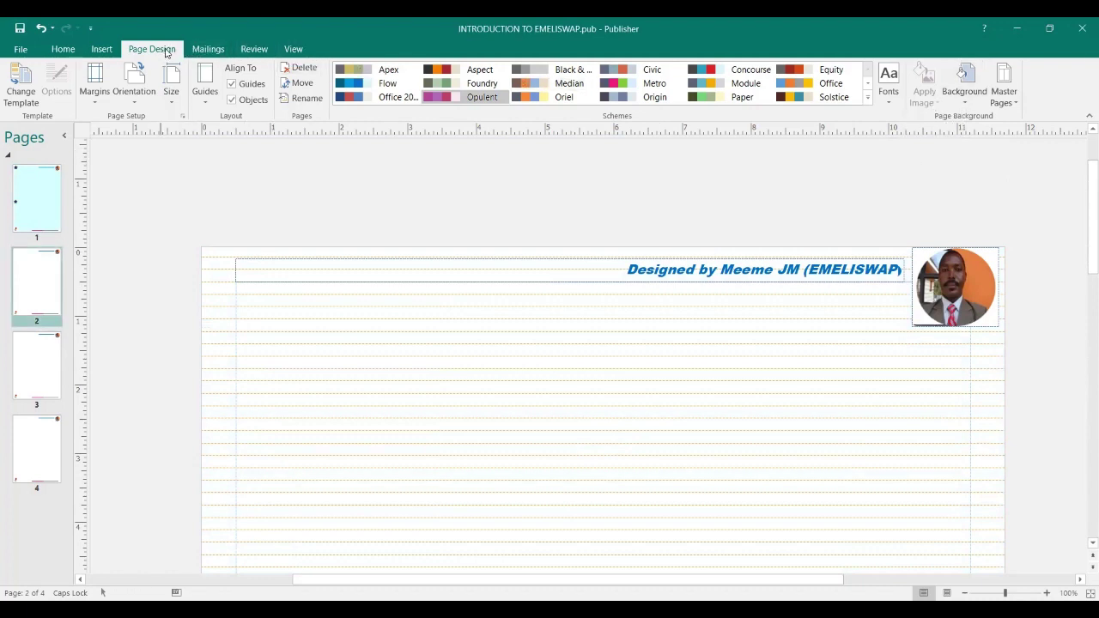
pyautogui.click(964, 84)
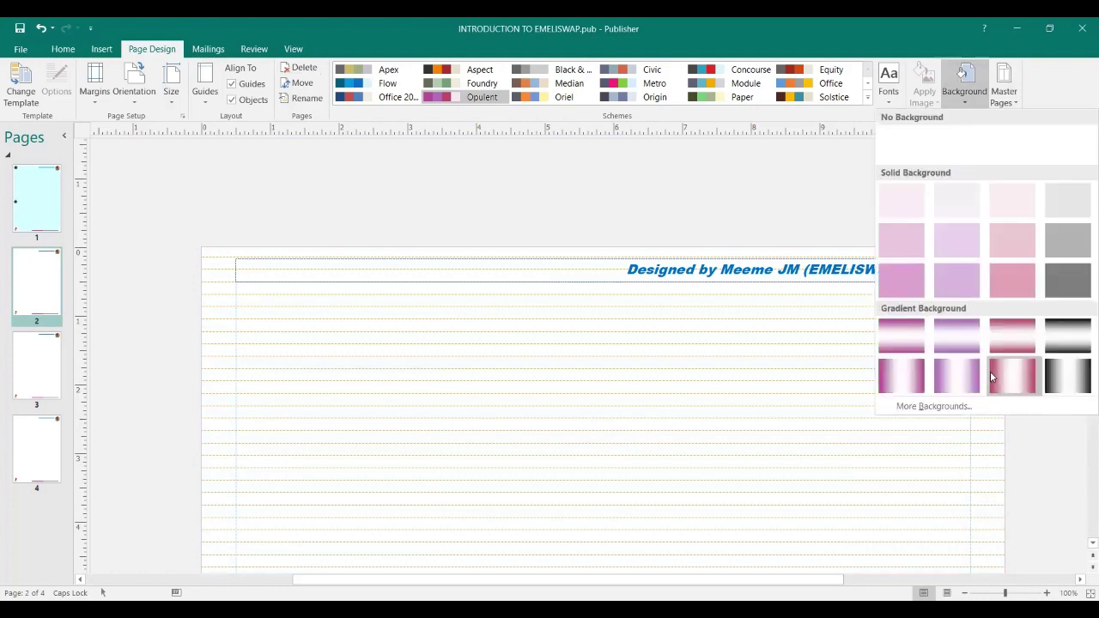
pyautogui.click(939, 408)
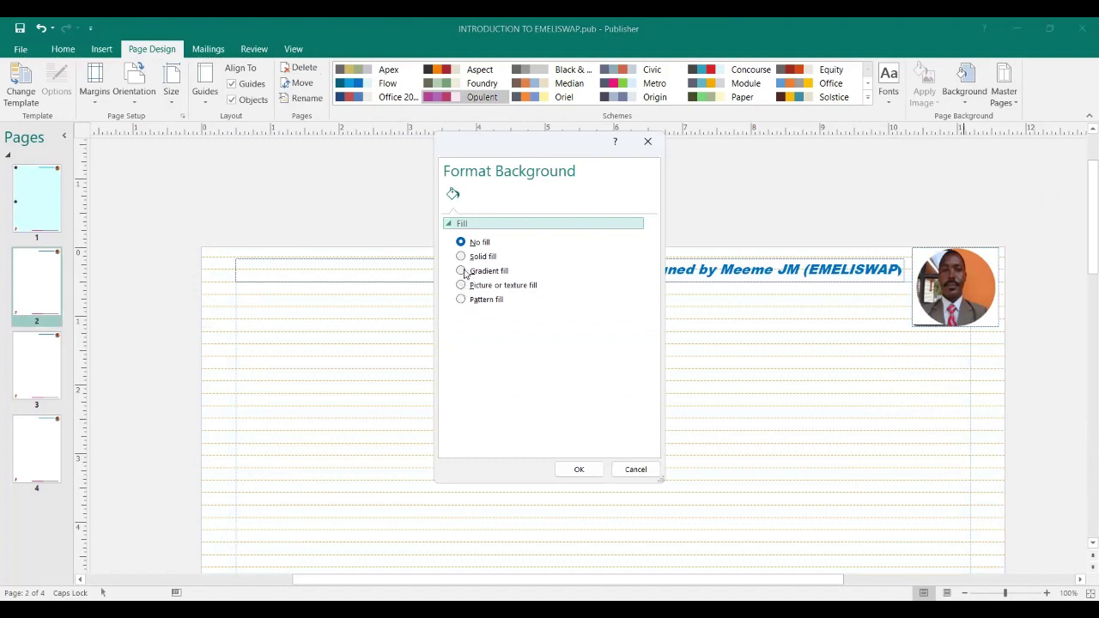
pyautogui.click(462, 270)
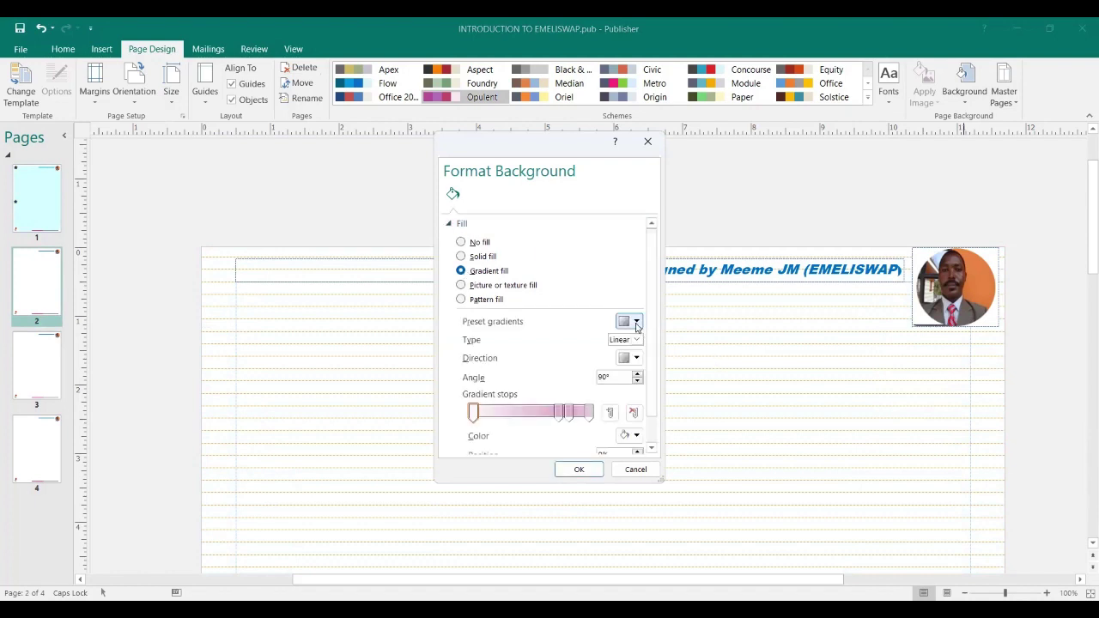
pyautogui.click(637, 322)
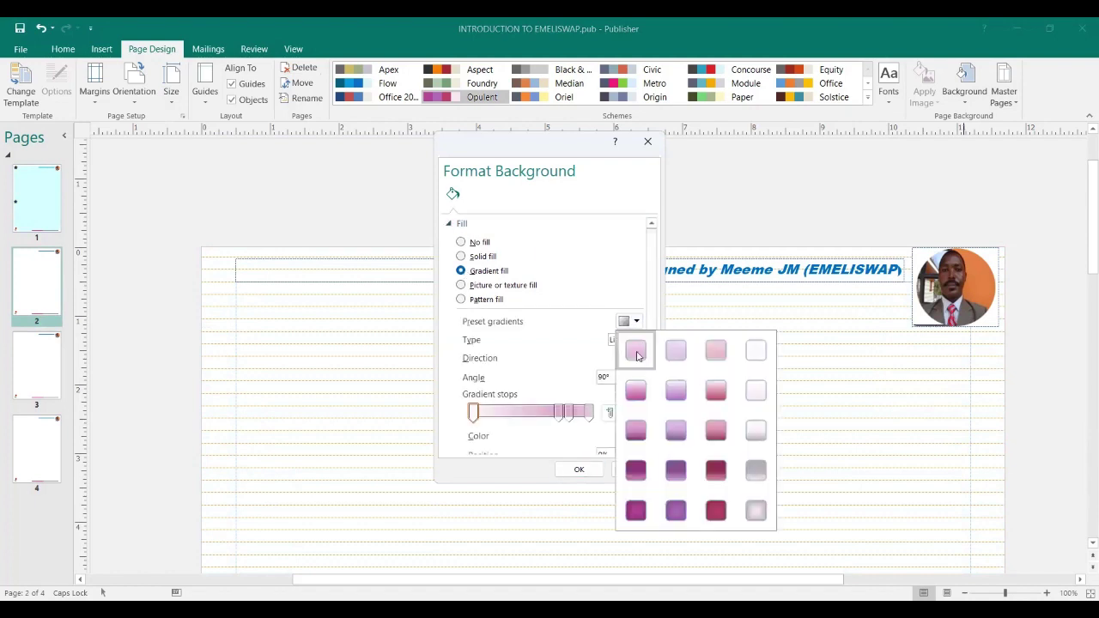
pyautogui.click(636, 352)
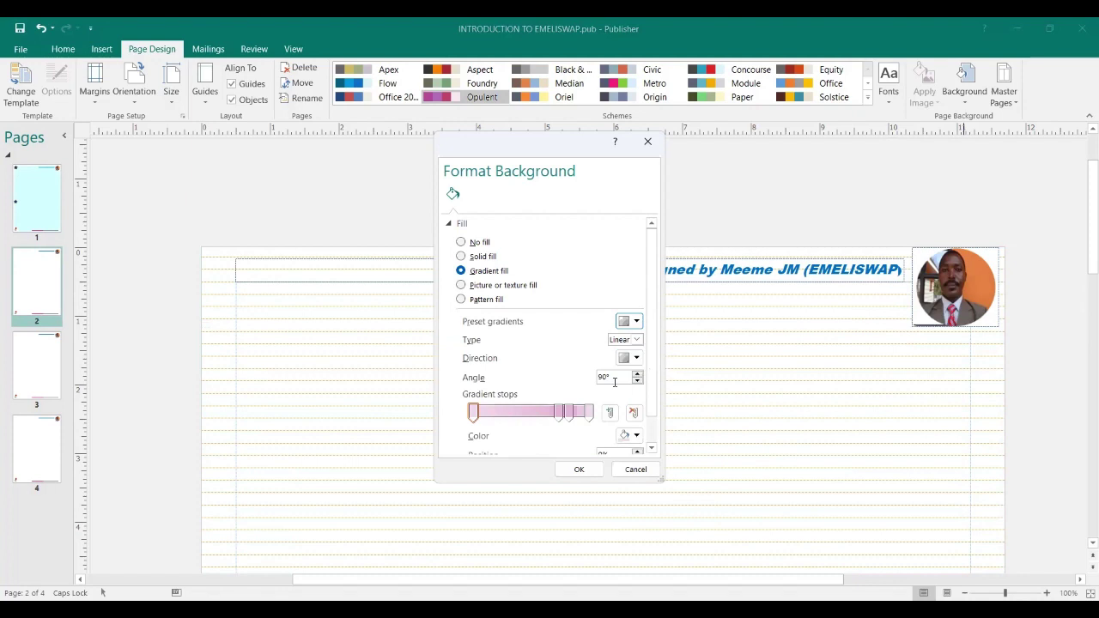
pyautogui.click(589, 470)
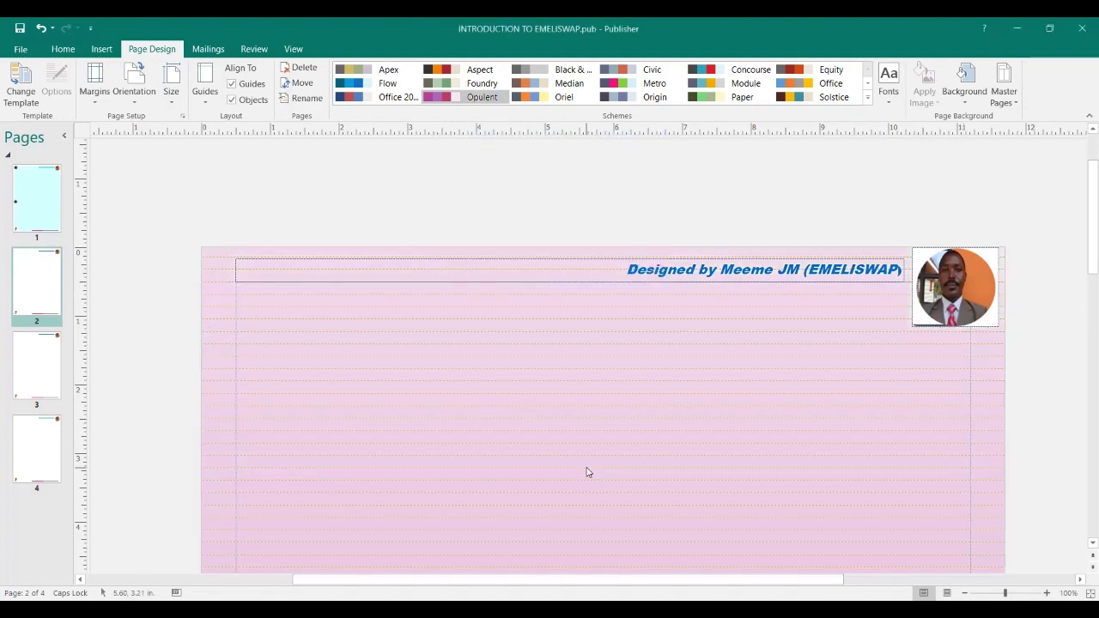
pyautogui.scroll(-3, 783, 403)
pyautogui.scroll(5, 782, 407)
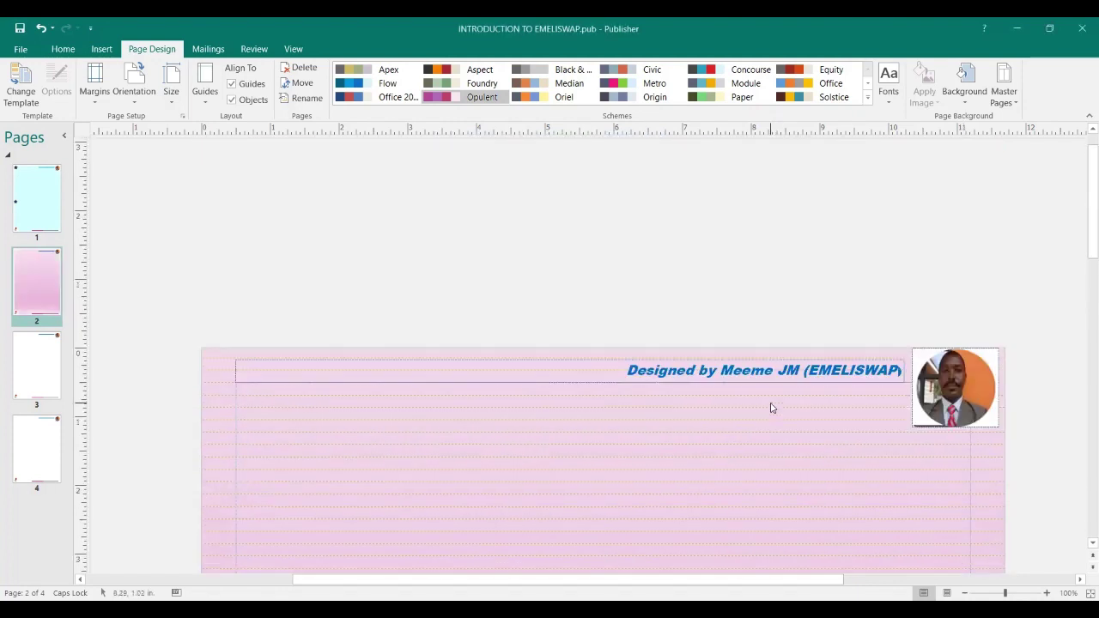
# - Compare pages 1 and 2, return to page 1 and save the publication
pyautogui.click(36, 197)
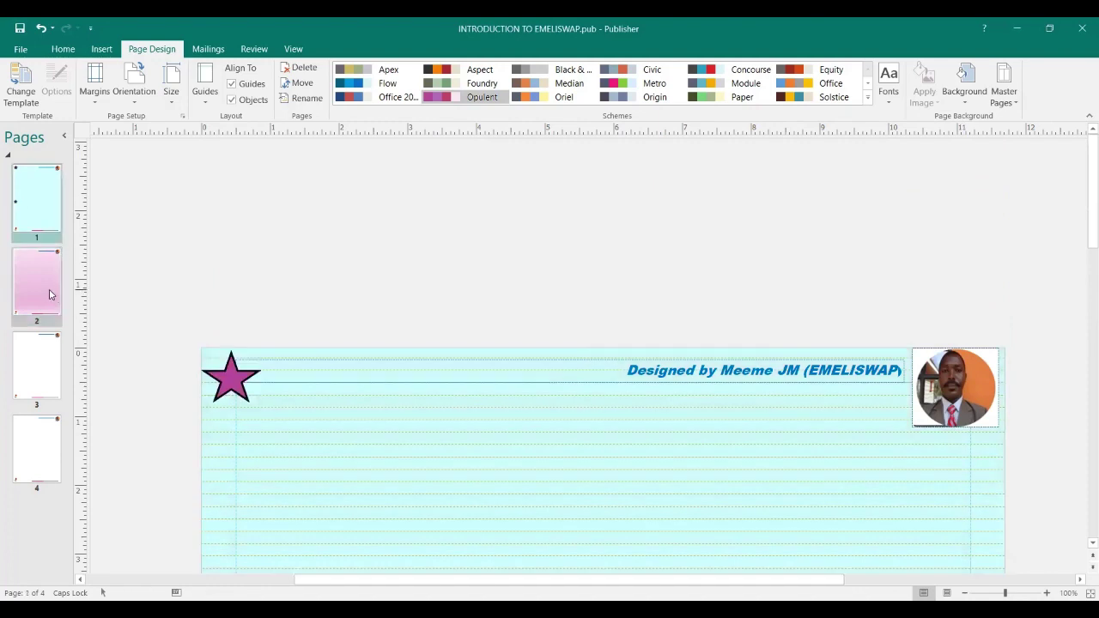
pyautogui.click(49, 294)
pyautogui.click(26, 199)
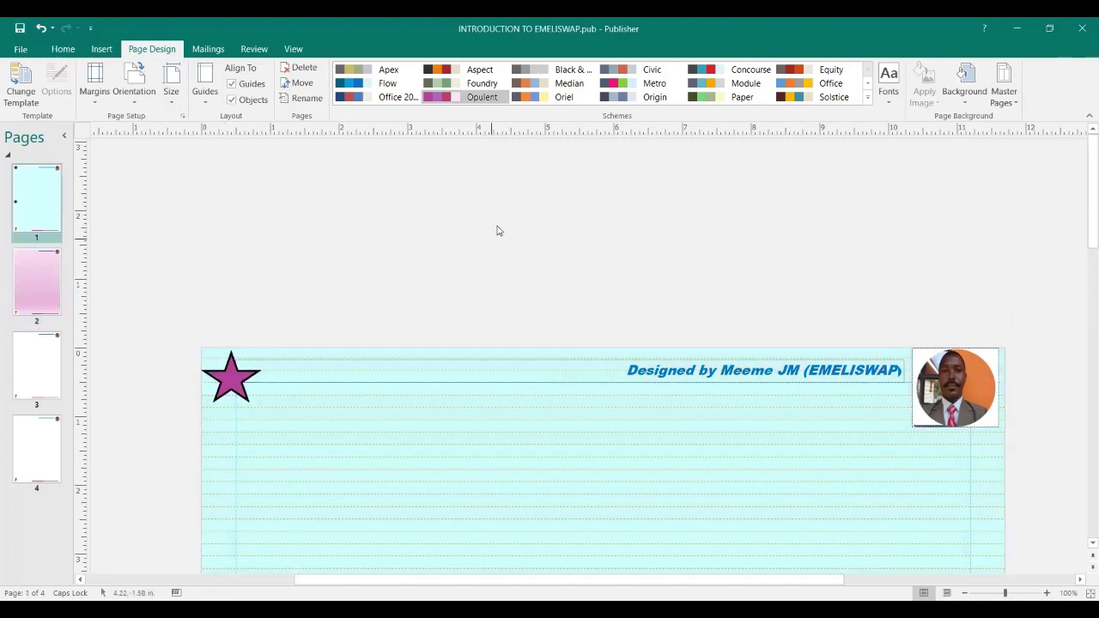
pyautogui.click(18, 32)
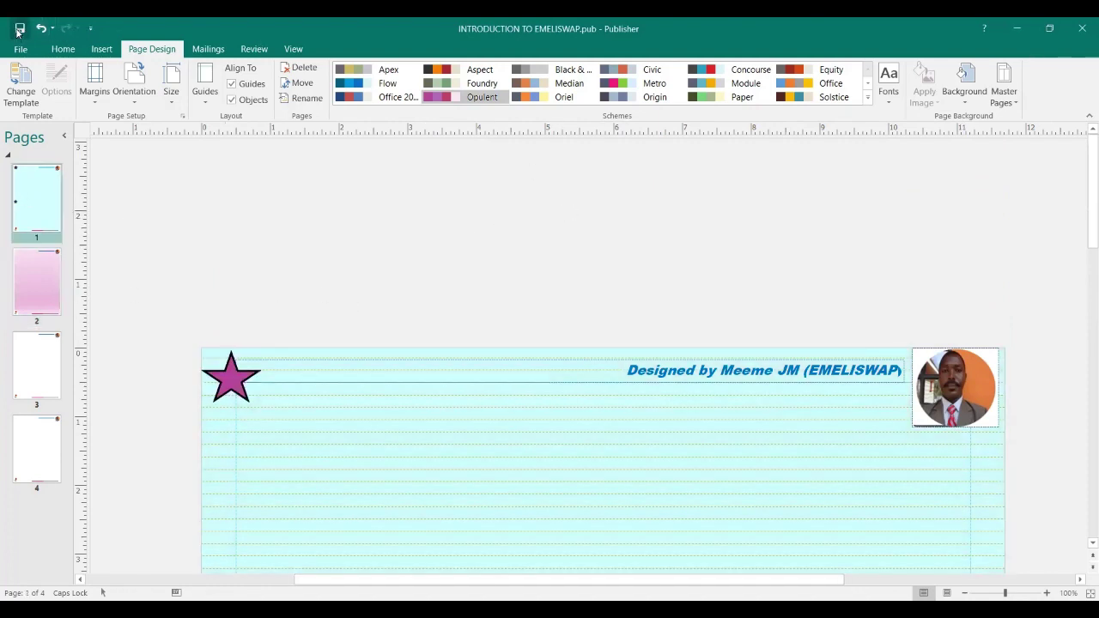
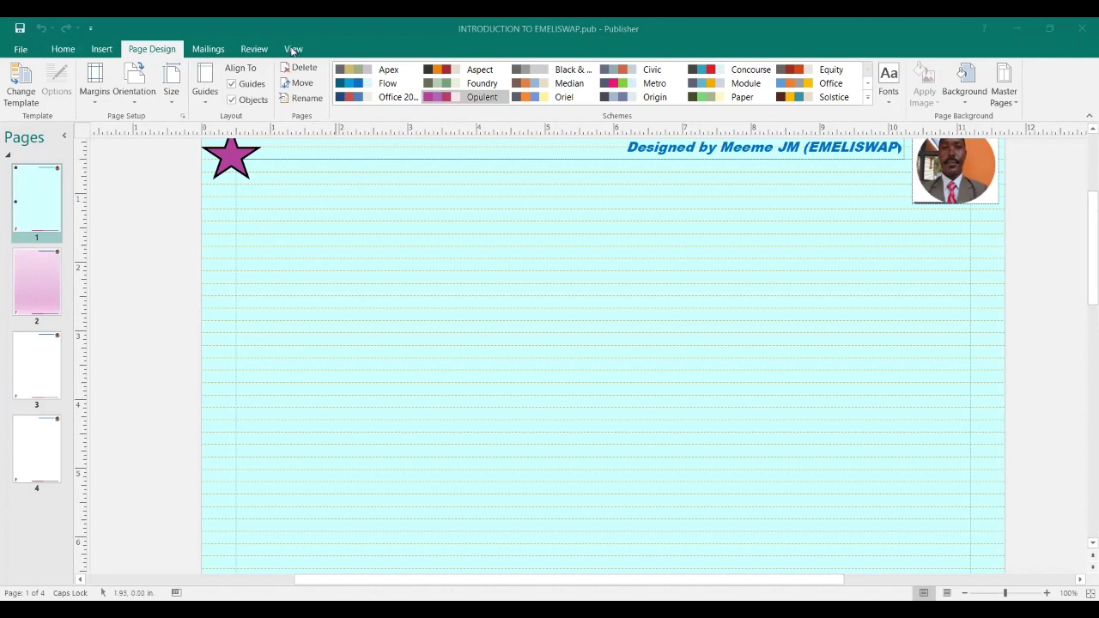
# - Open the publication's master page A for editing
pyautogui.click(292, 50)
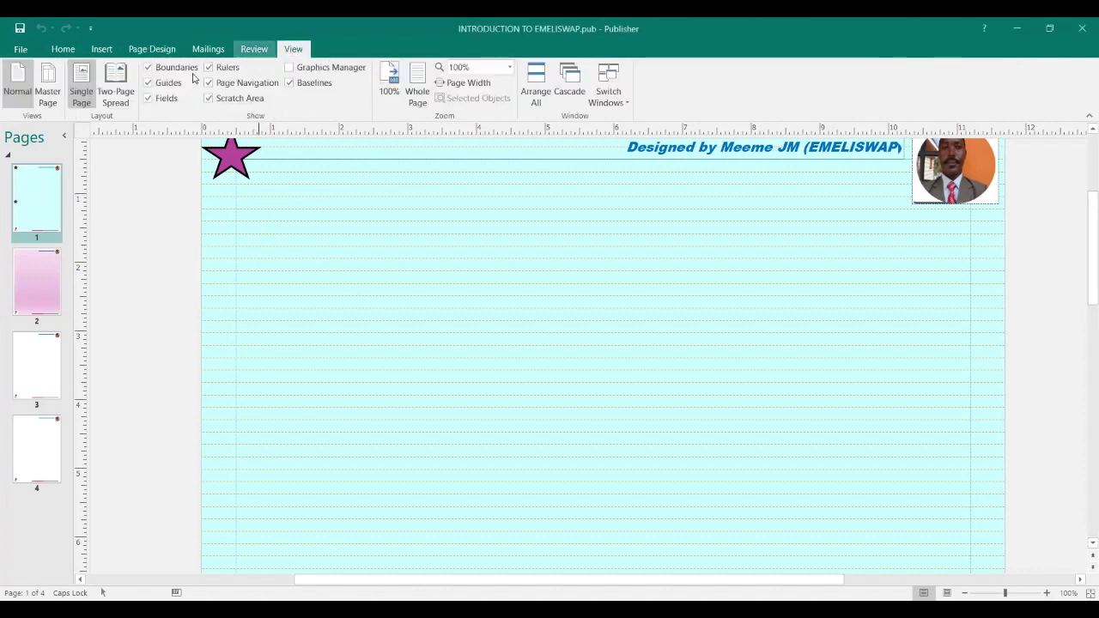
pyautogui.click(49, 89)
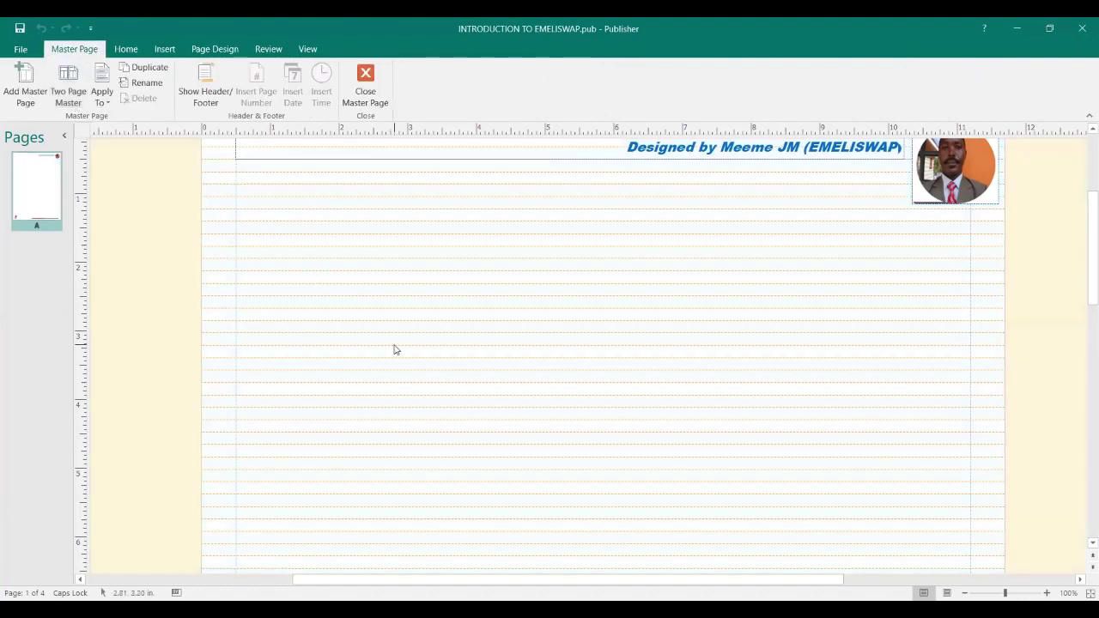
pyautogui.scroll(2, 429, 344)
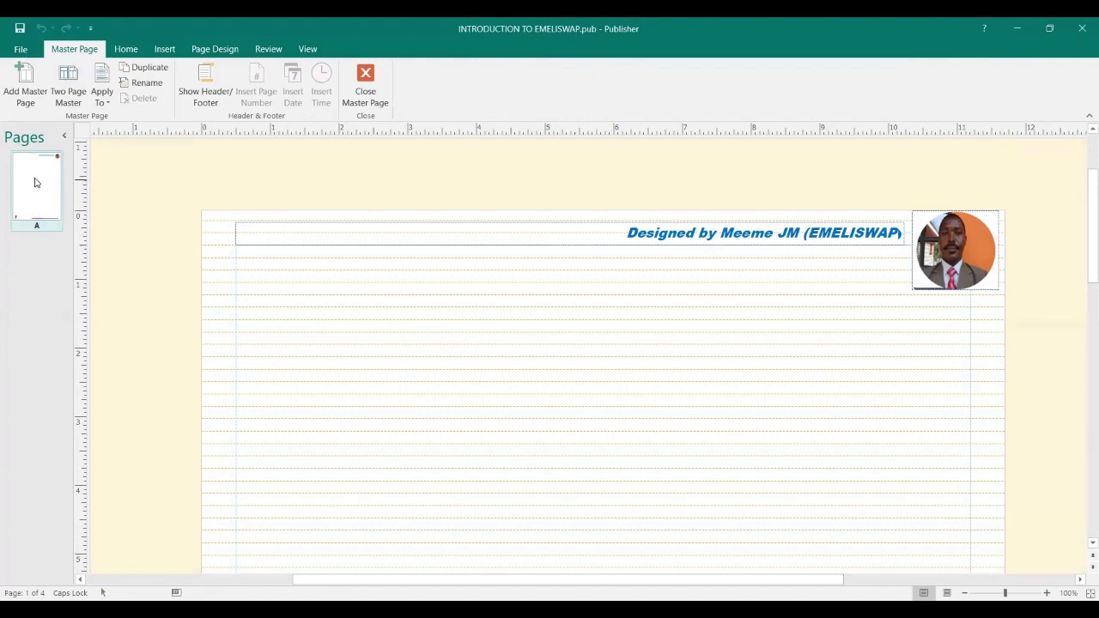
# - Give master page A a solid background fill, using a light pink tint base color from the extended standard colors
pyautogui.click(215, 50)
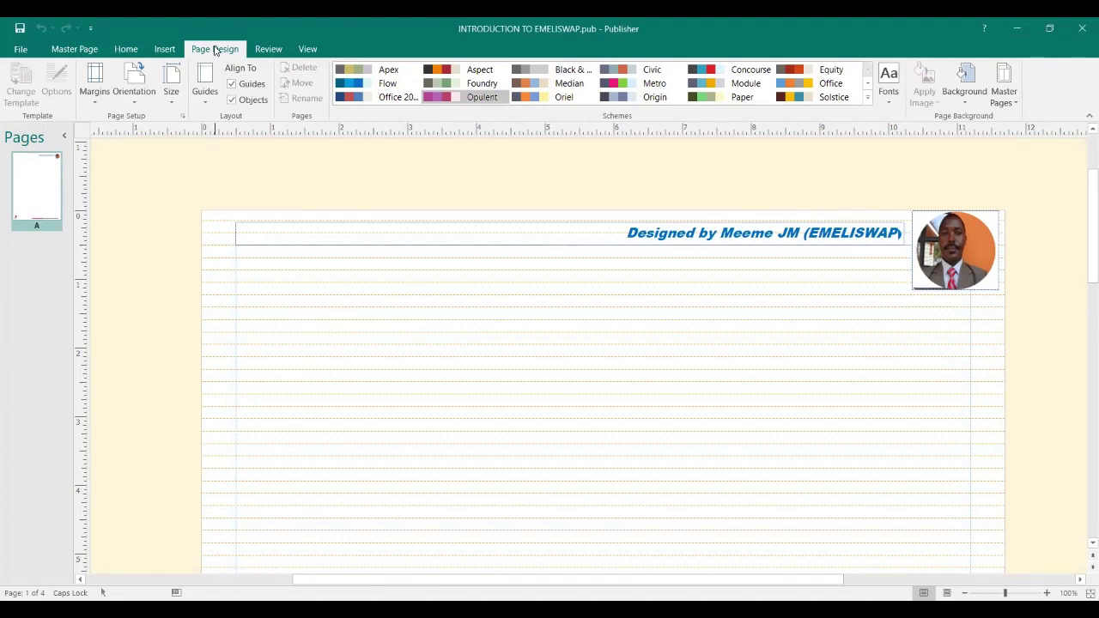
pyautogui.click(966, 103)
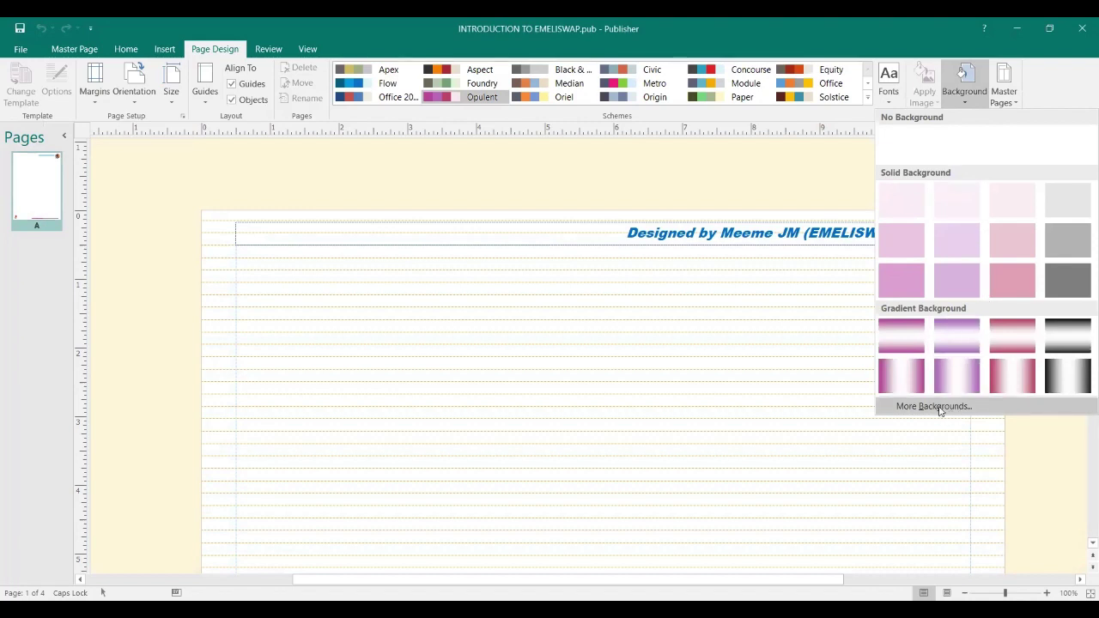
pyautogui.click(933, 406)
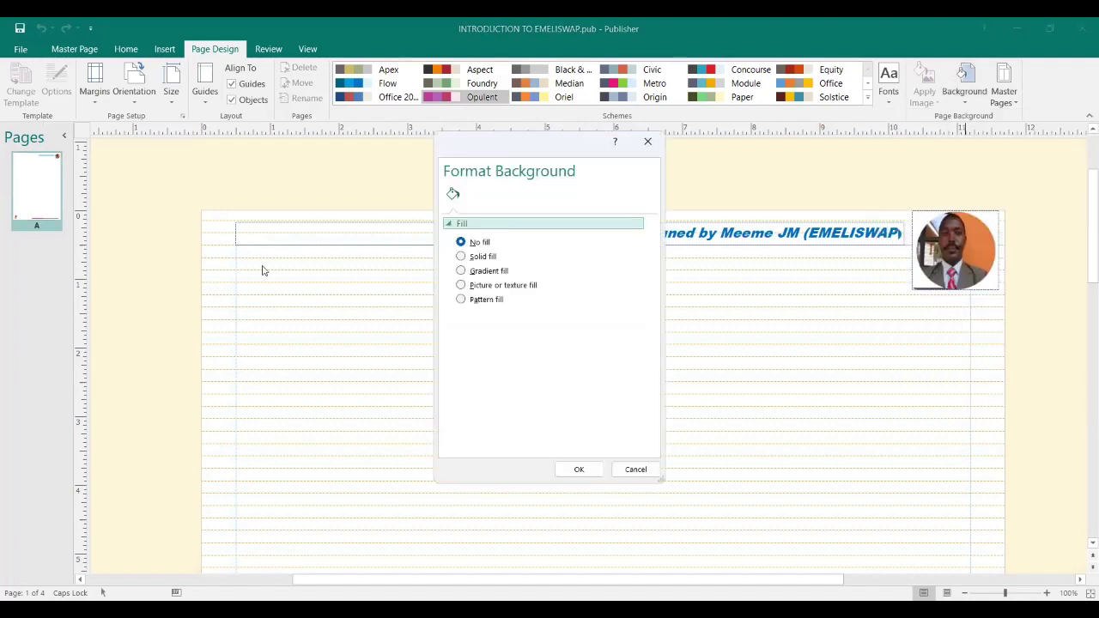
pyautogui.click(462, 257)
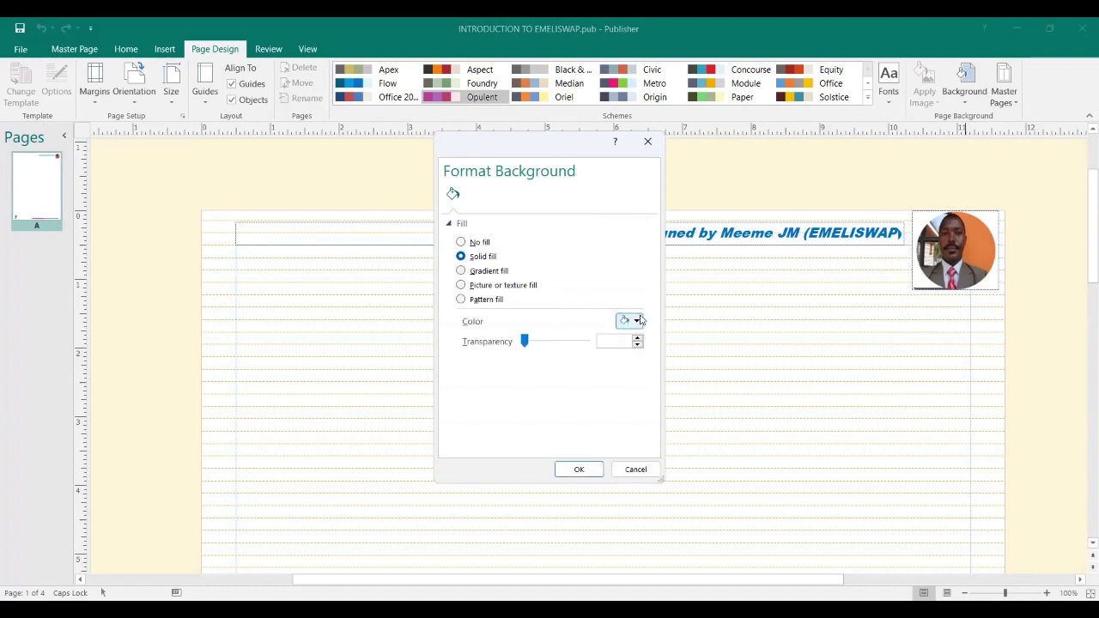
pyautogui.click(636, 321)
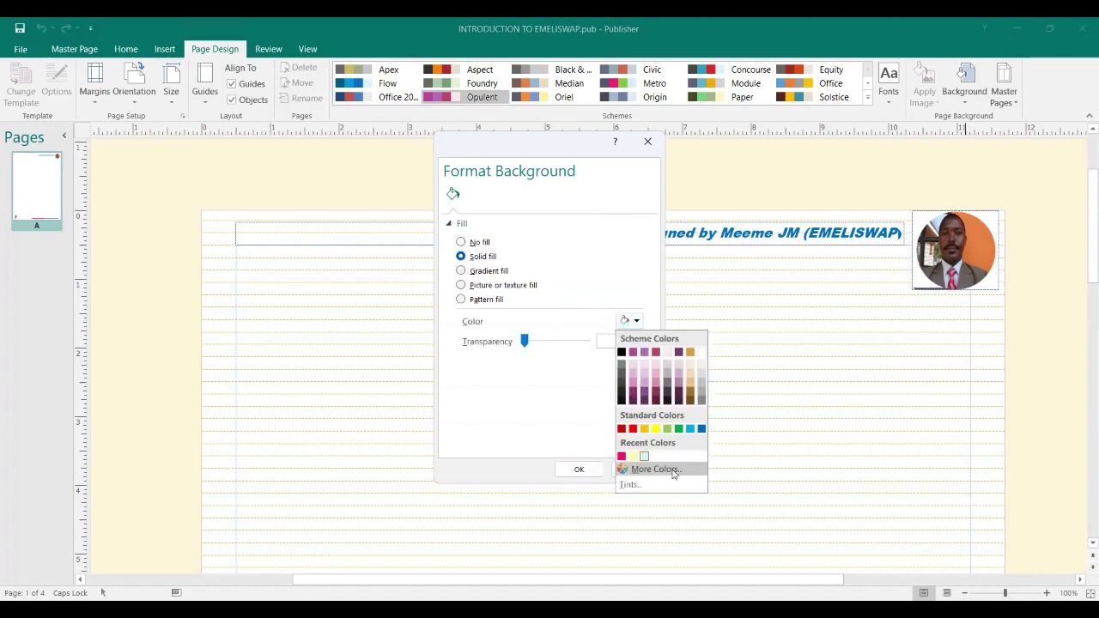
pyautogui.click(631, 485)
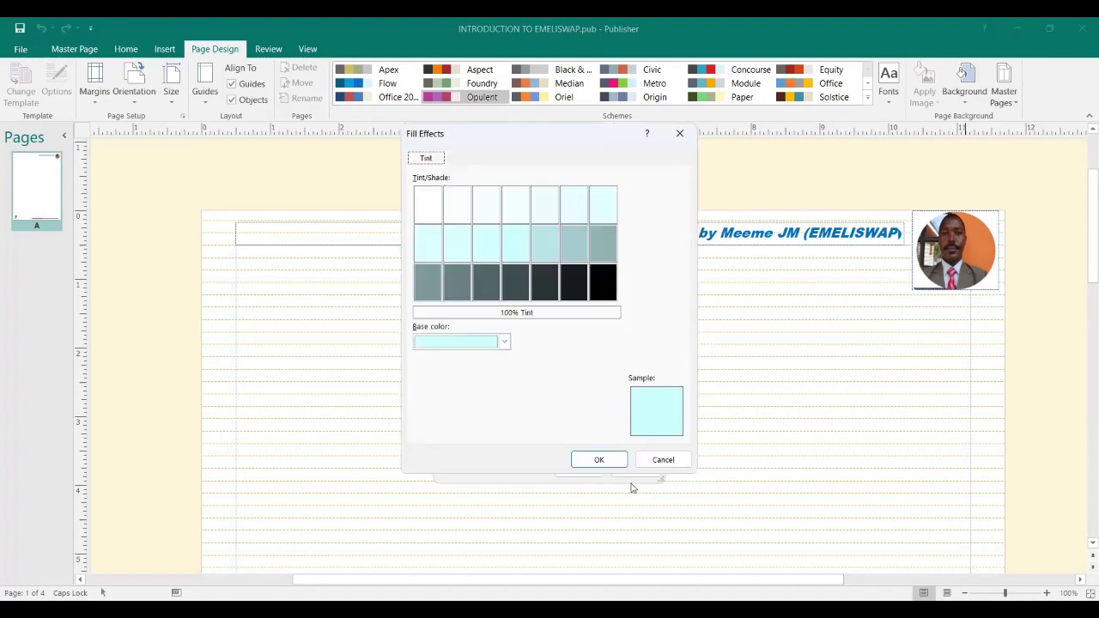
pyautogui.click(504, 342)
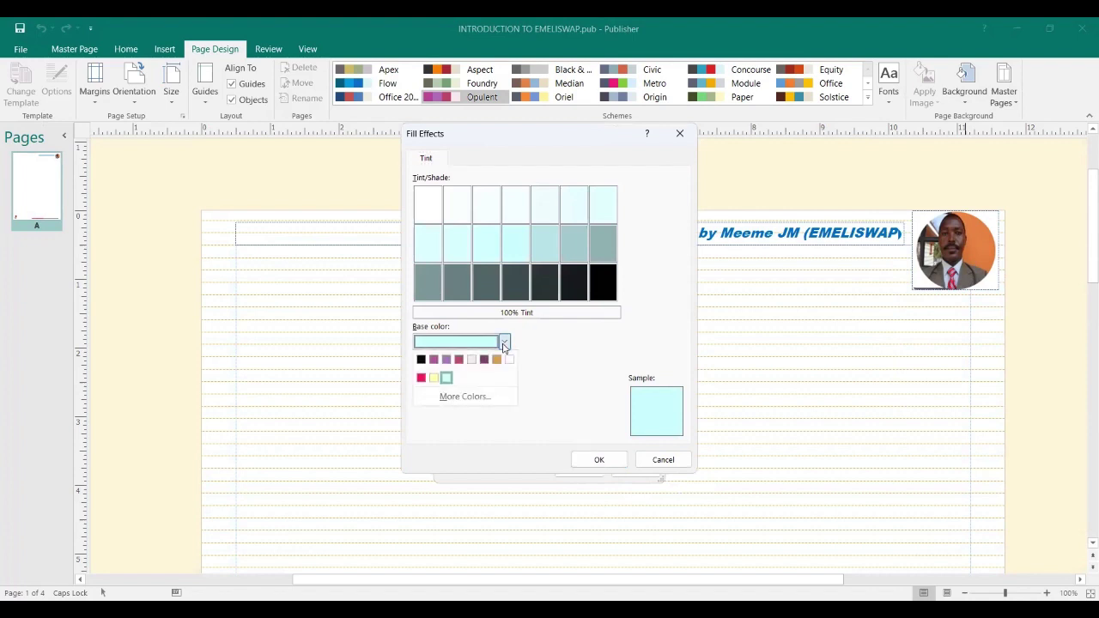
pyautogui.click(505, 391)
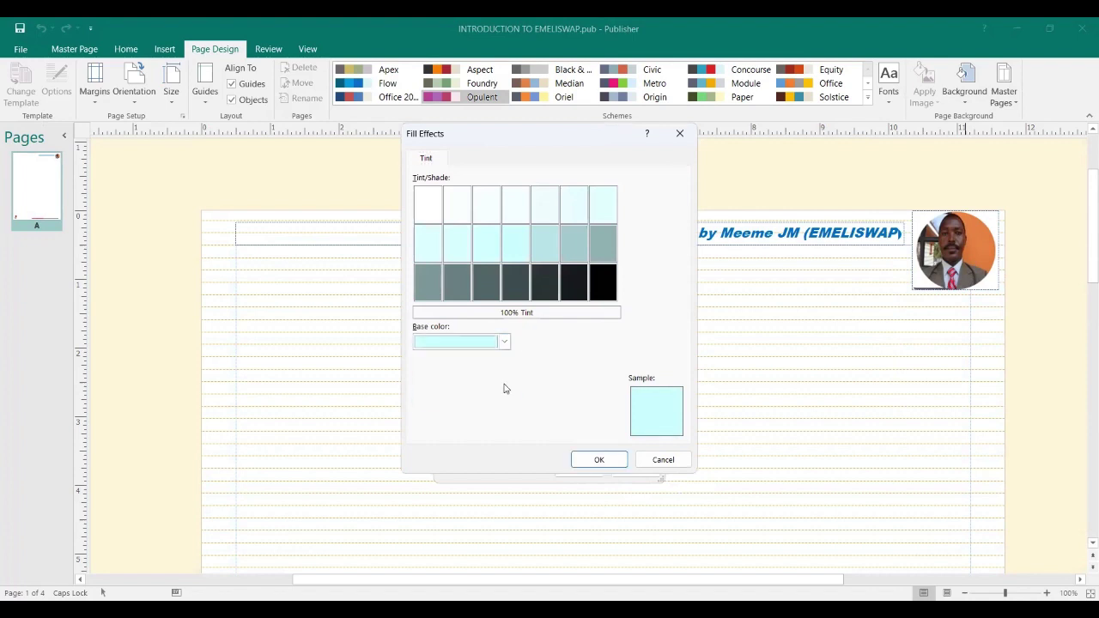
pyautogui.click(495, 275)
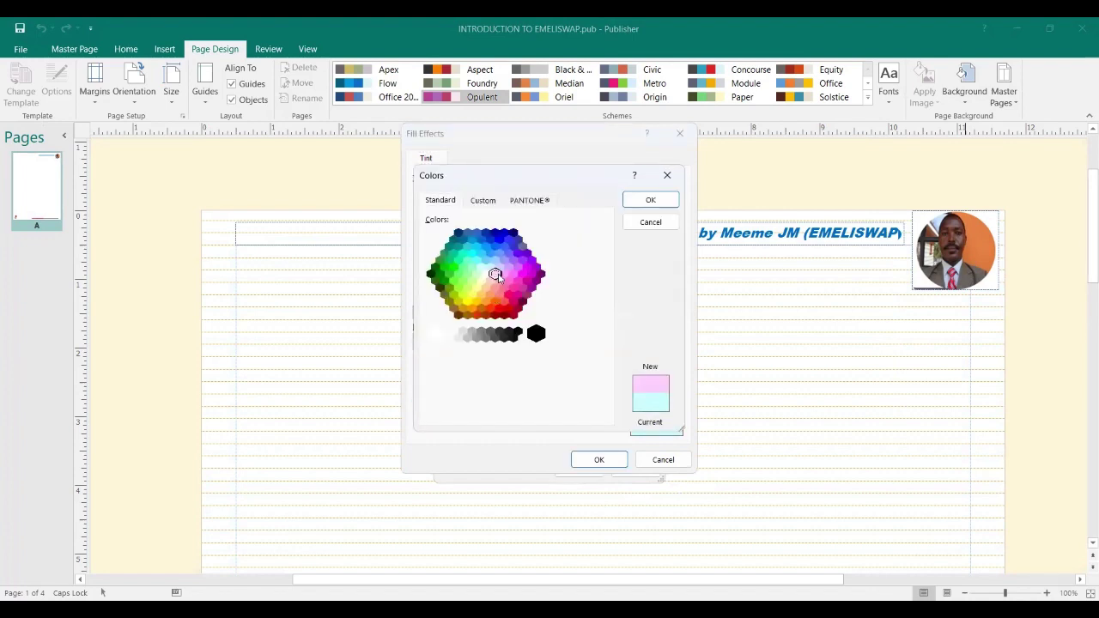
pyautogui.click(649, 201)
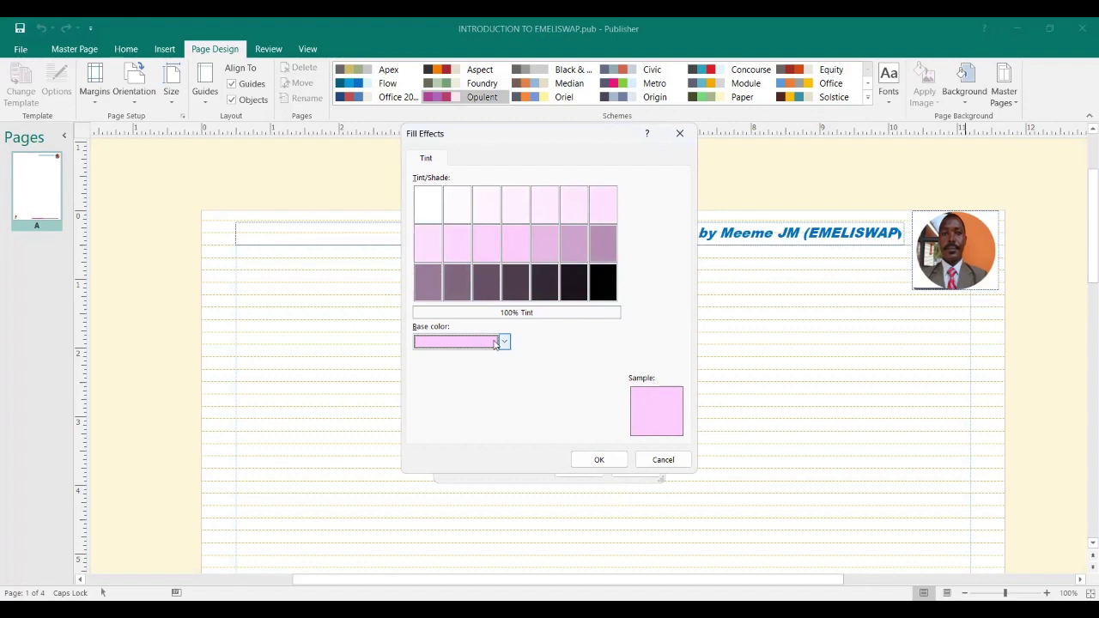
pyautogui.click(601, 460)
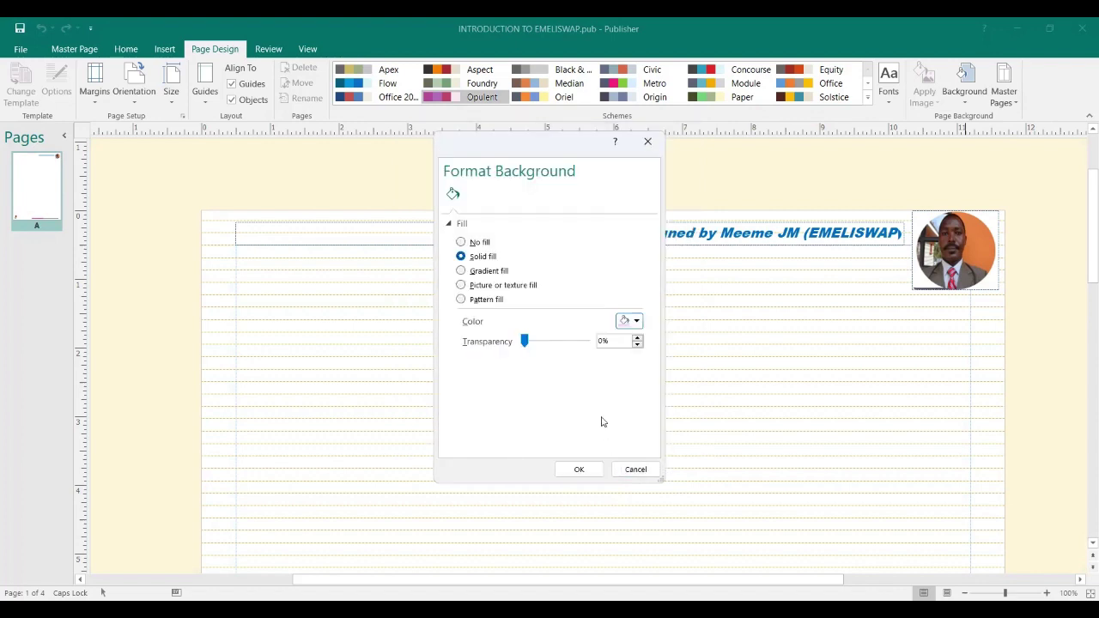
pyautogui.click(581, 472)
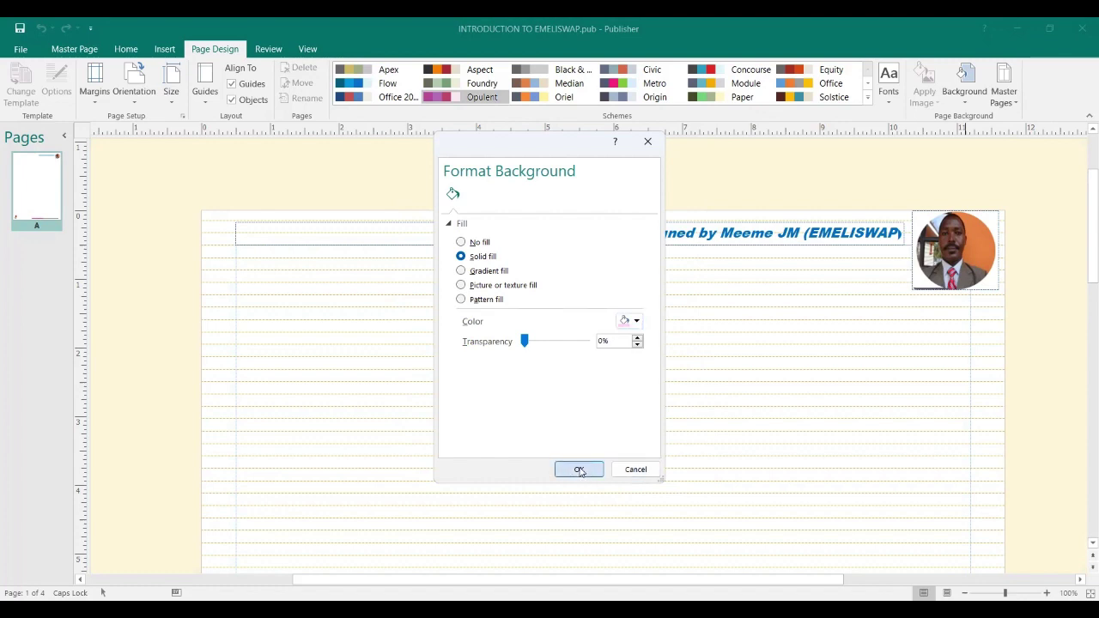
# - Check the master page's new background and close the master page to return to the publication pages
pyautogui.scroll(-3, 707, 387)
pyautogui.scroll(2, 709, 388)
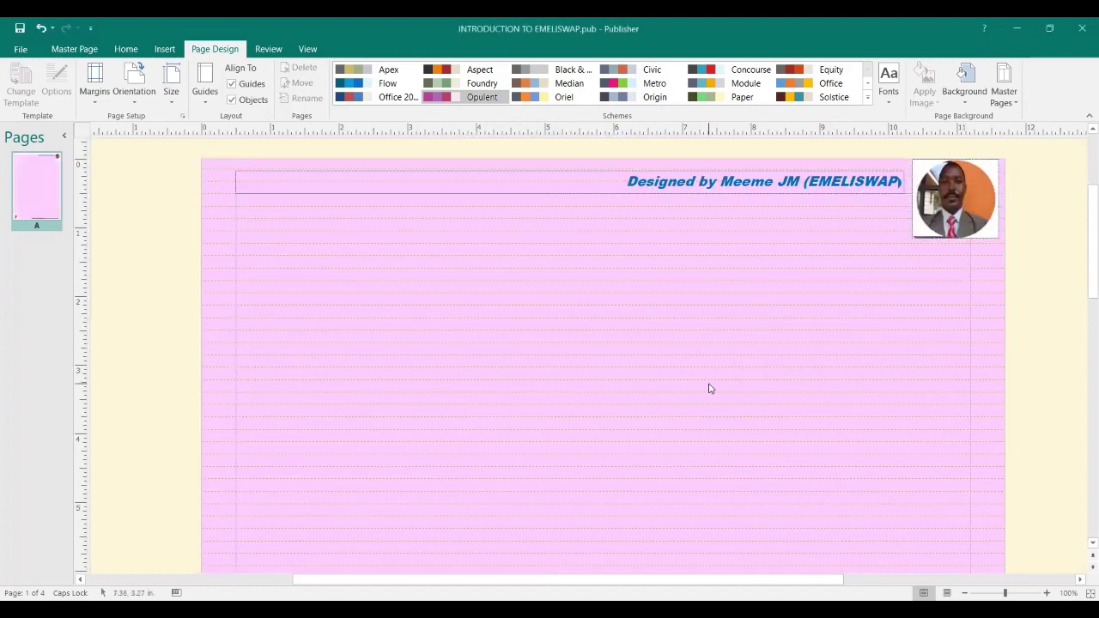
pyautogui.scroll(1, 705, 389)
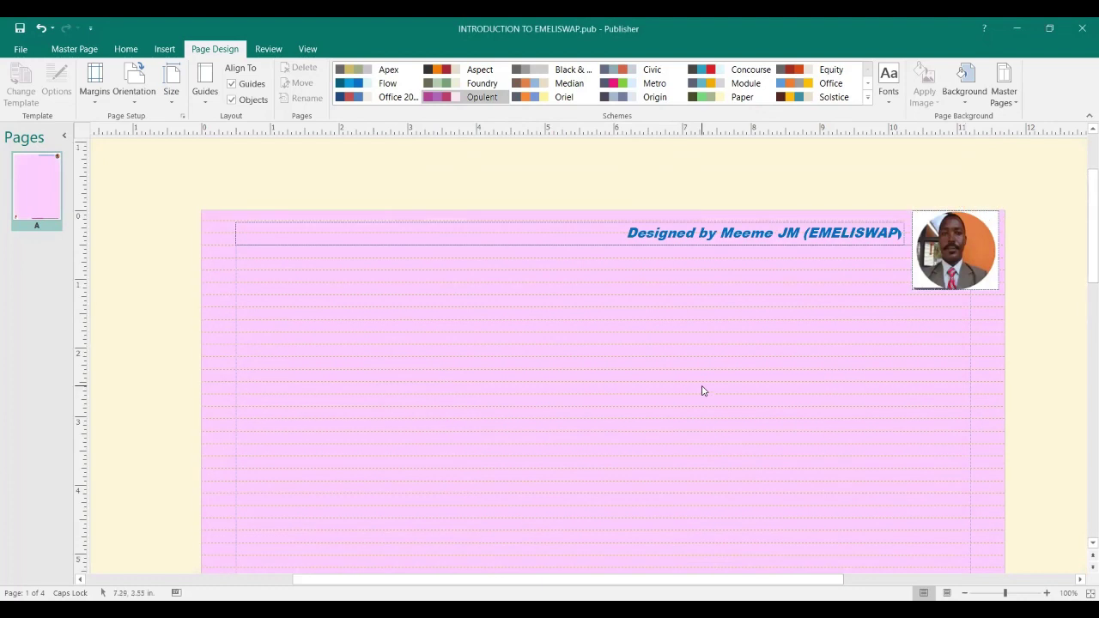
pyautogui.scroll(-1, 701, 389)
pyautogui.scroll(-1, 562, 315)
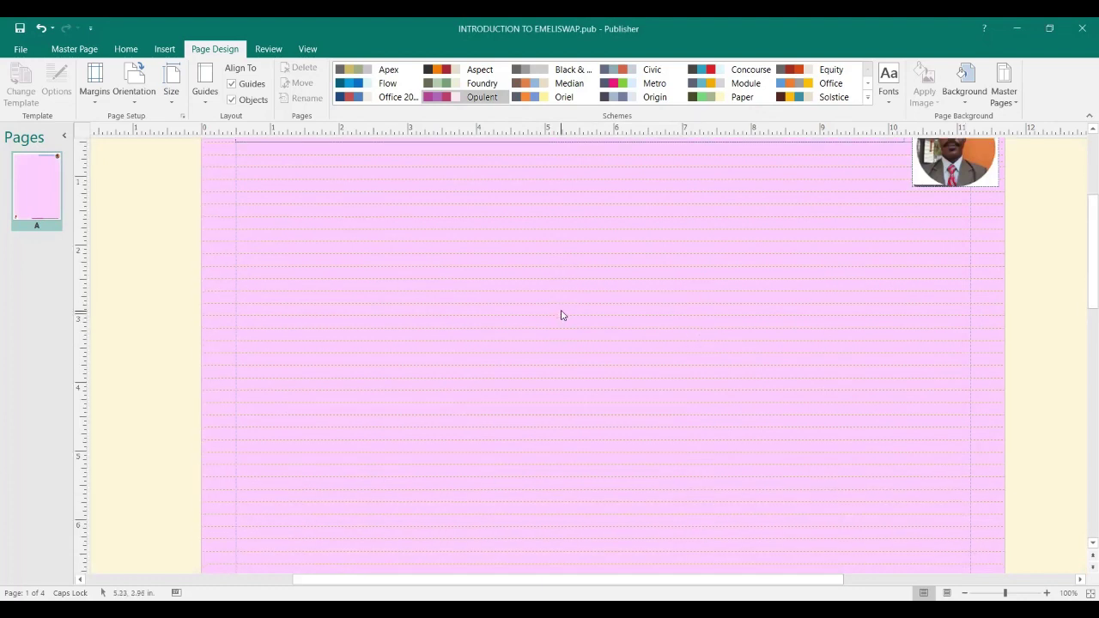
pyautogui.scroll(2, 562, 315)
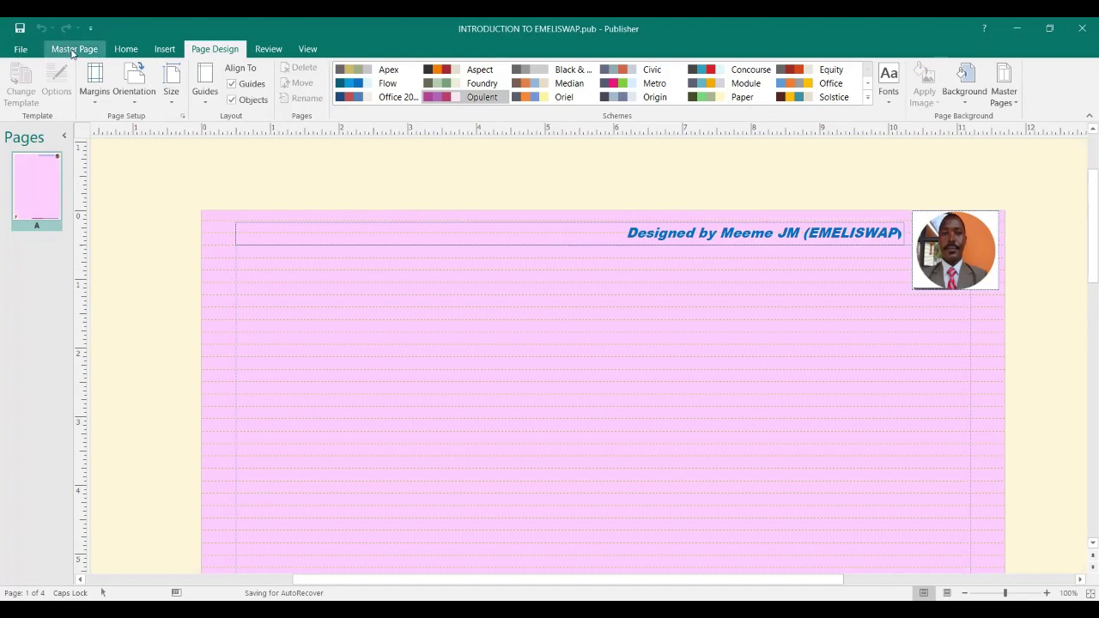
pyautogui.click(73, 50)
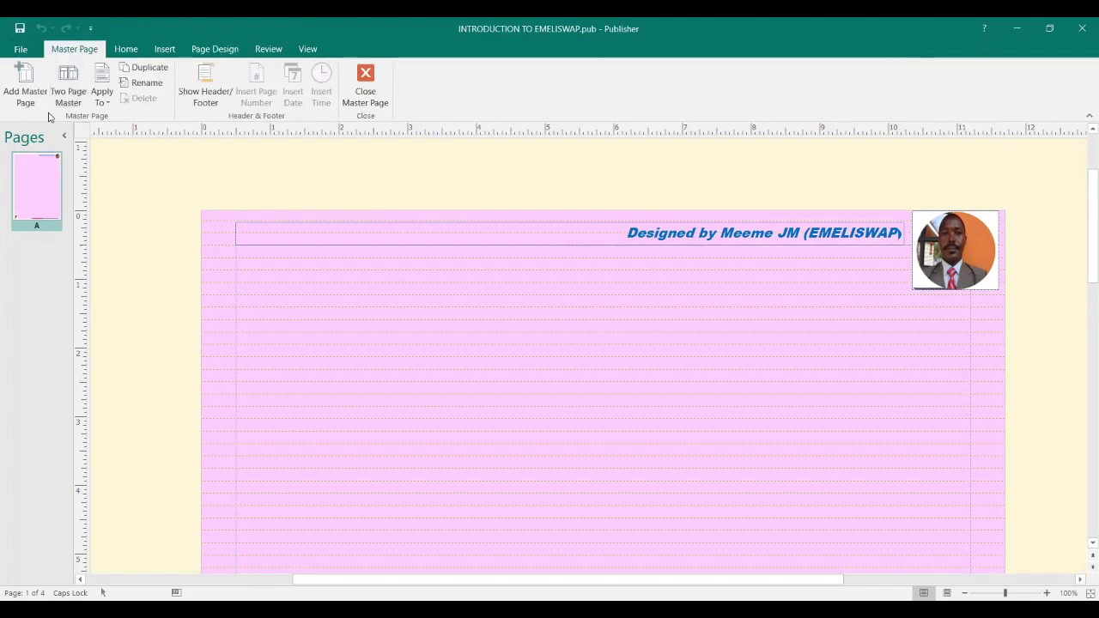
pyautogui.click(368, 86)
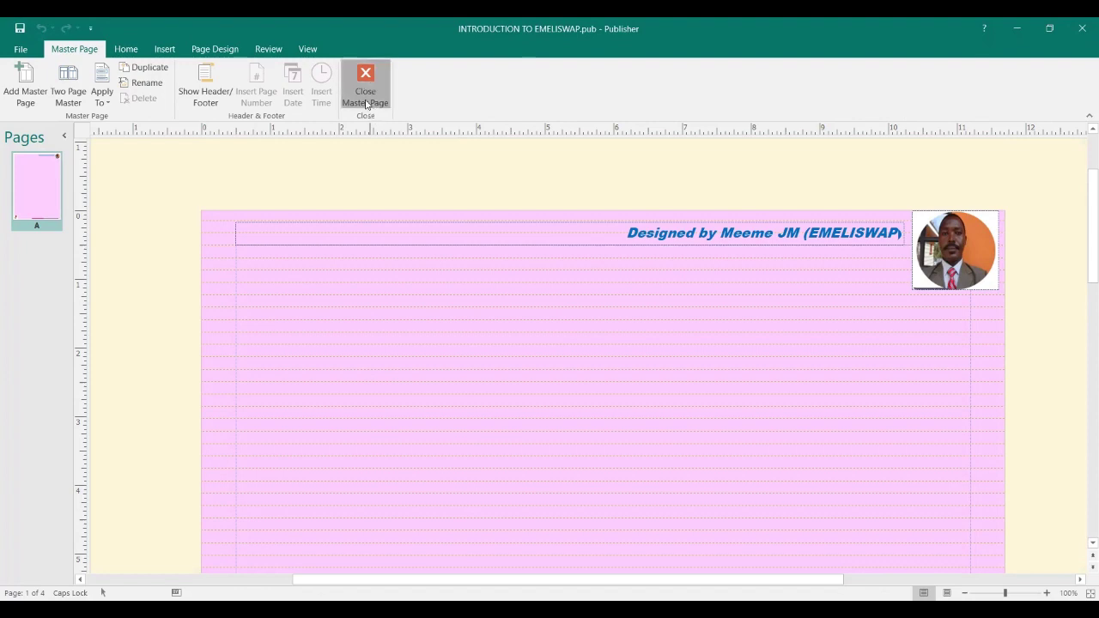
pyautogui.click(365, 103)
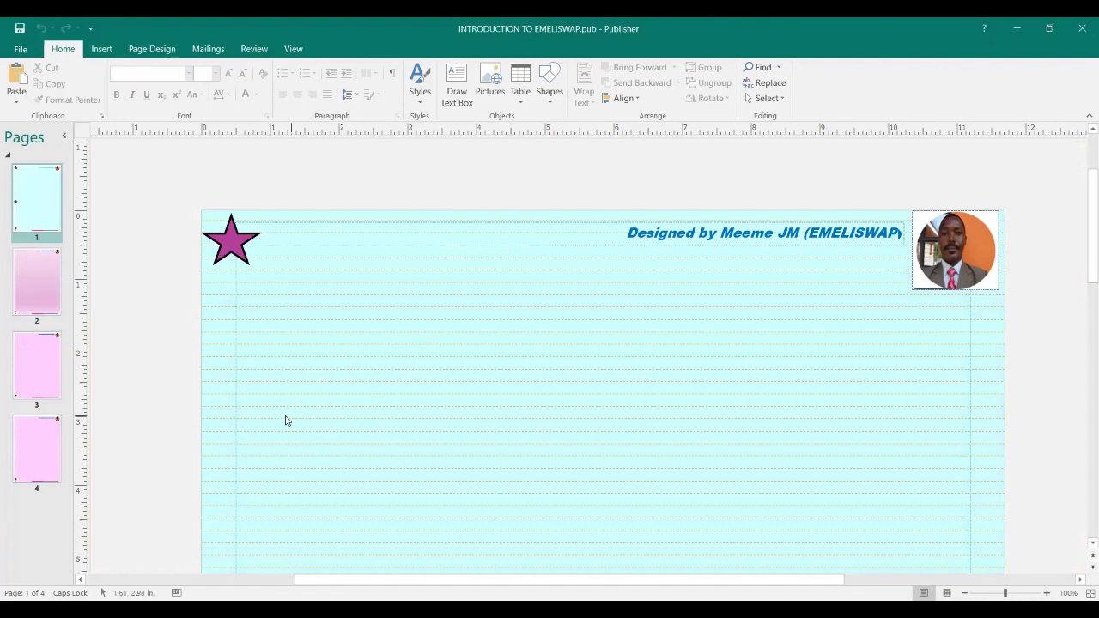
# - Look over pages 1 and 2 to see whether the master page background affects them
pyautogui.scroll(-2, 277, 409)
pyautogui.scroll(3, 276, 407)
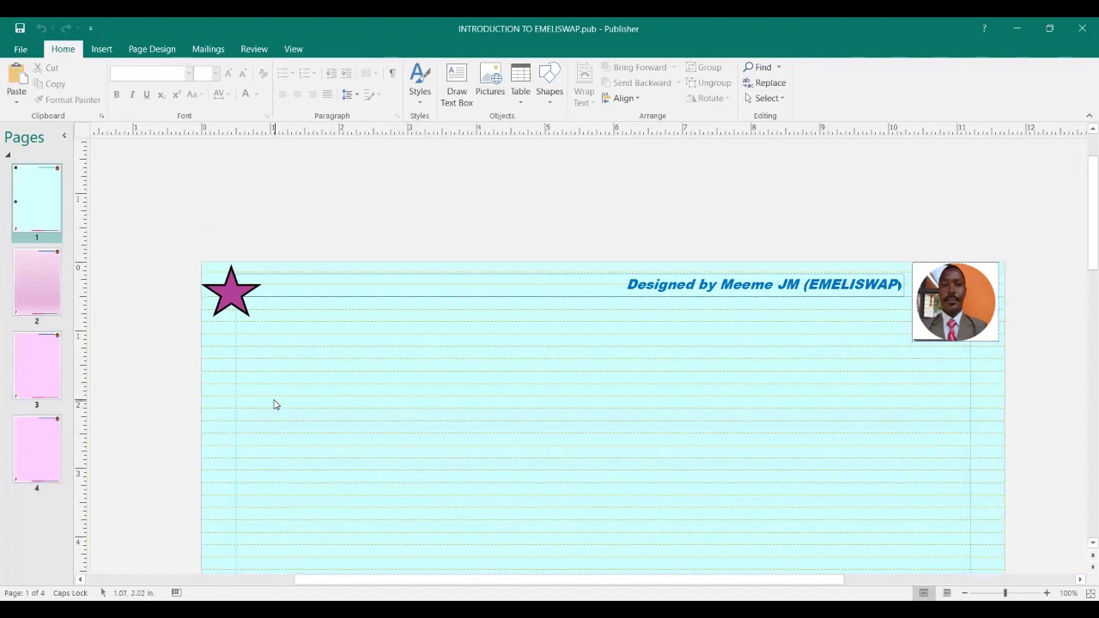
pyautogui.click(44, 289)
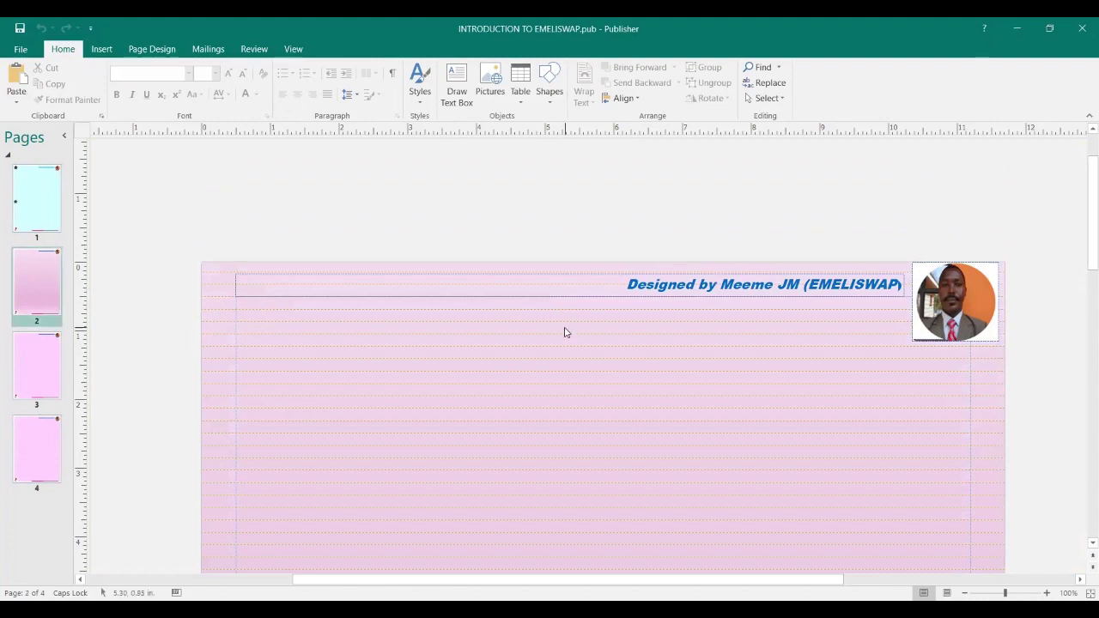
pyautogui.scroll(-5, 565, 333)
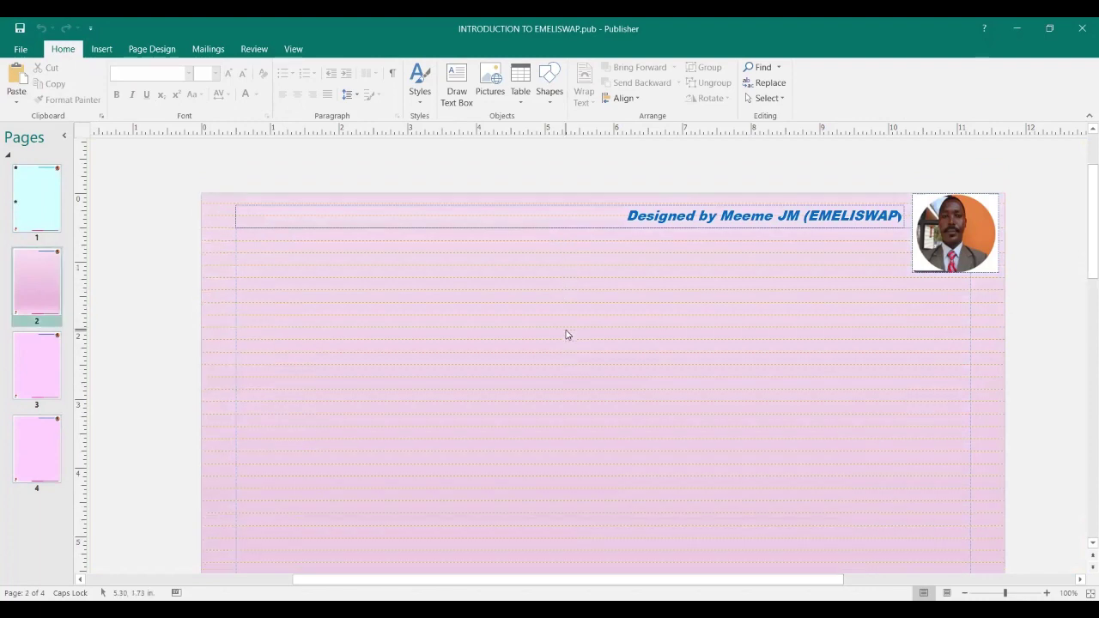
pyautogui.scroll(-1, 563, 335)
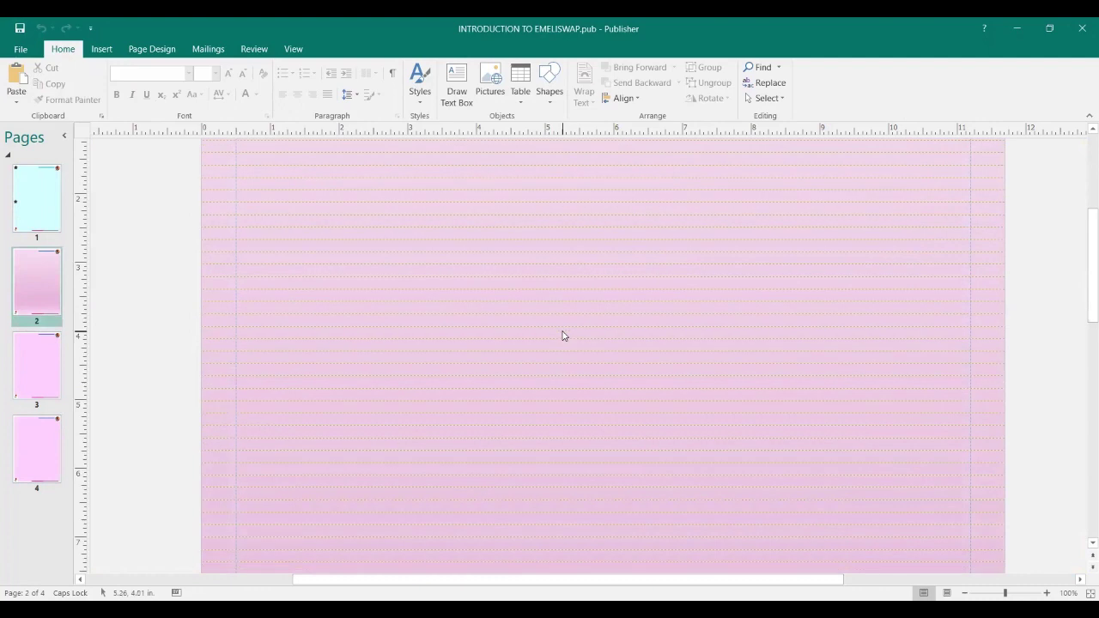
pyautogui.scroll(7, 562, 336)
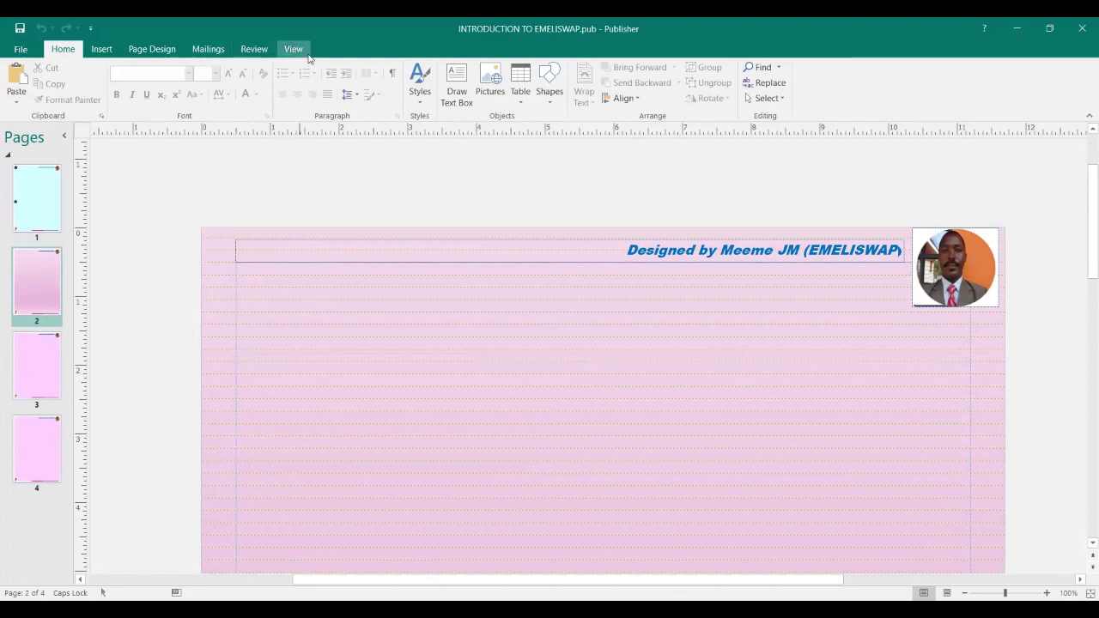
# - Reopen the master page, apply it to all pages, save the publication and return to the normal pages
pyautogui.click(294, 49)
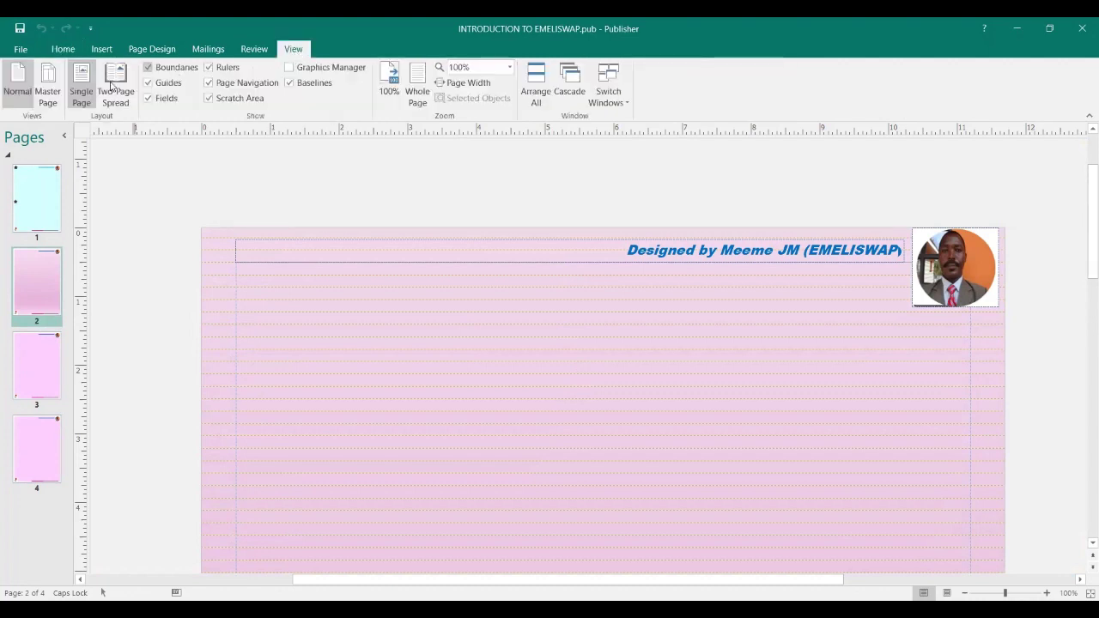
pyautogui.click(50, 89)
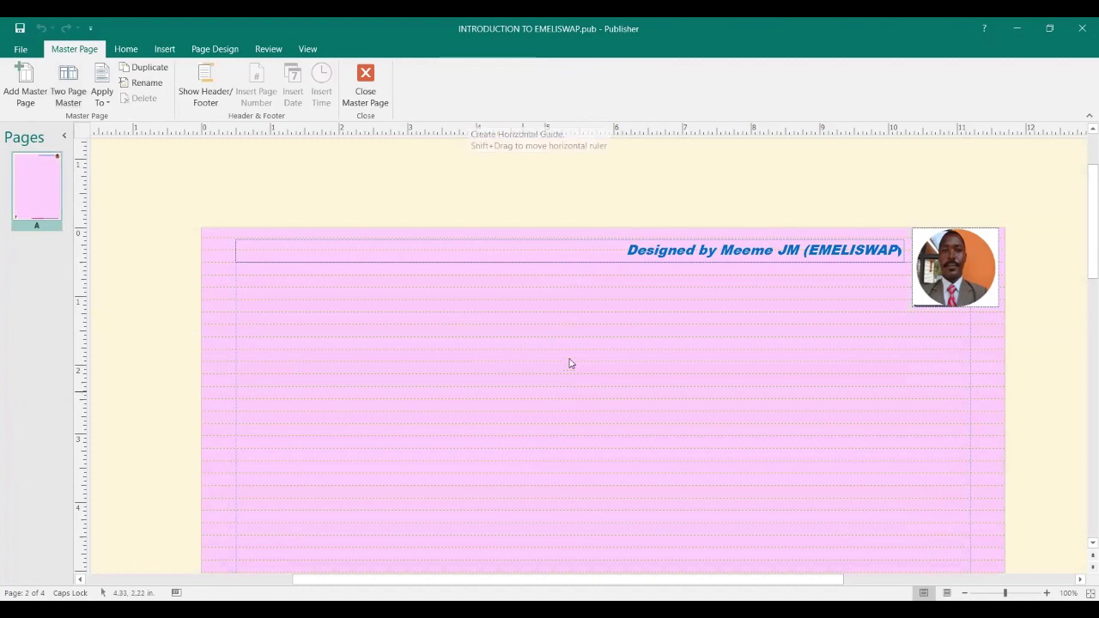
pyautogui.scroll(-2, 567, 369)
pyautogui.scroll(3, 563, 370)
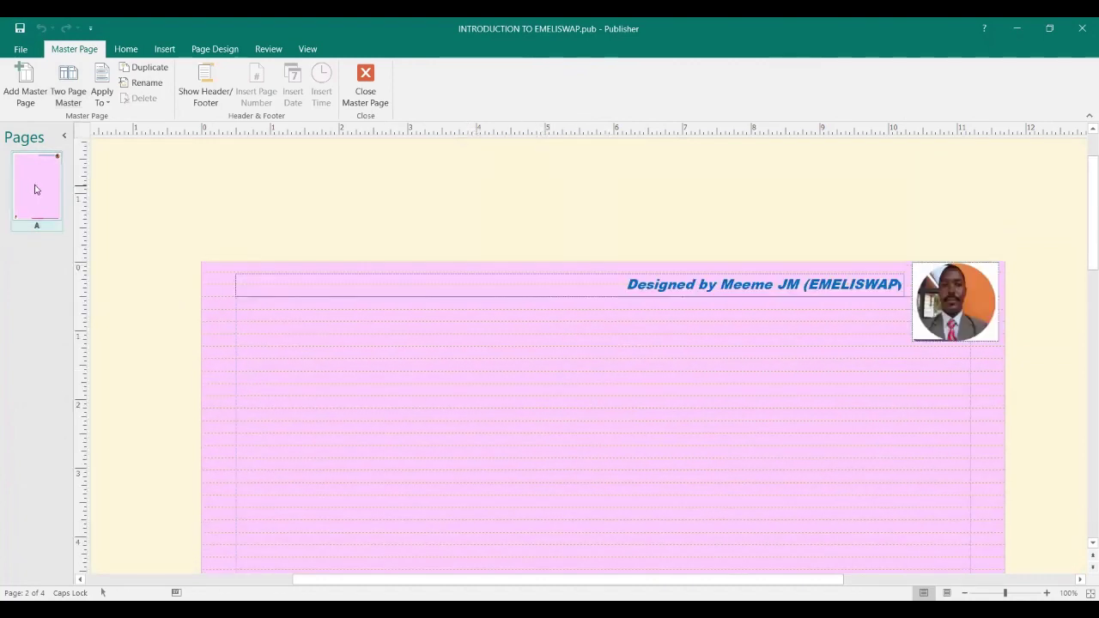
pyautogui.click(103, 102)
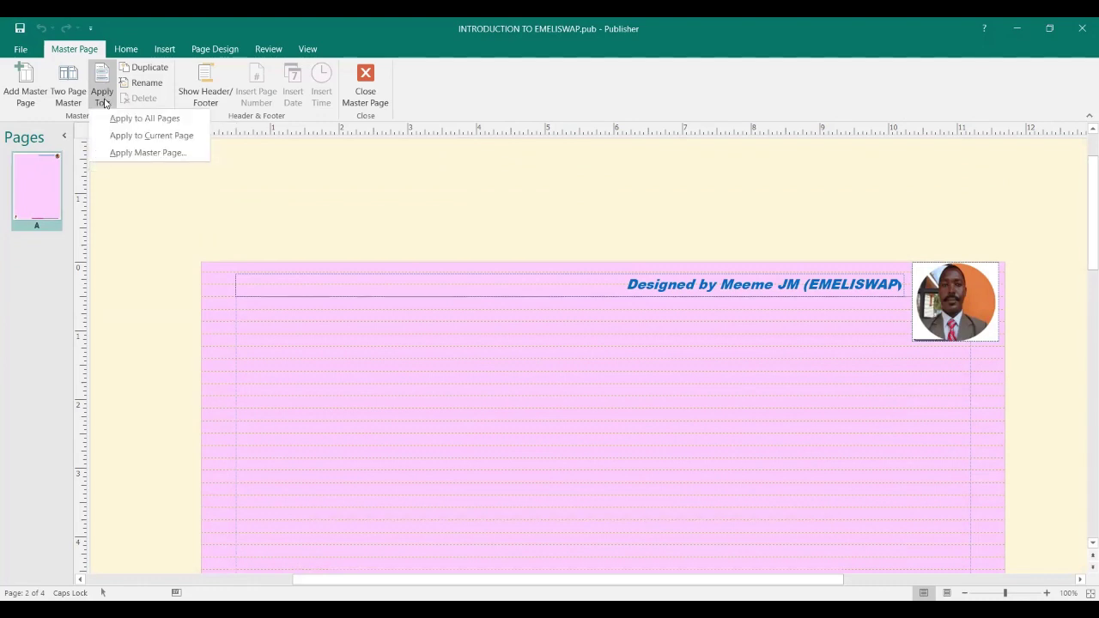
pyautogui.click(158, 121)
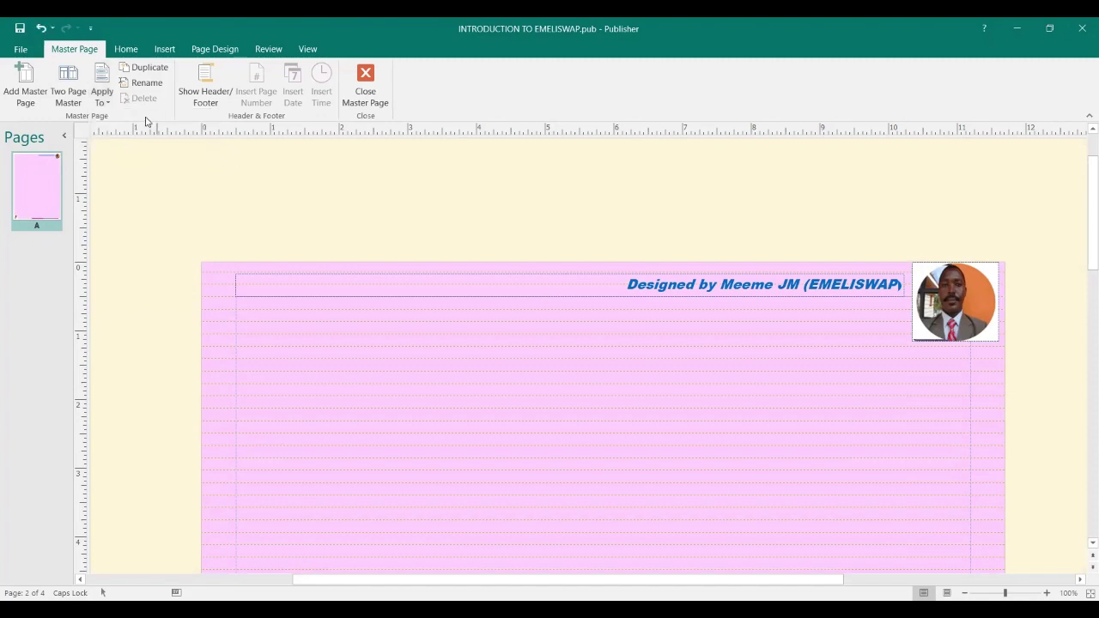
pyautogui.click(20, 30)
pyautogui.click(372, 106)
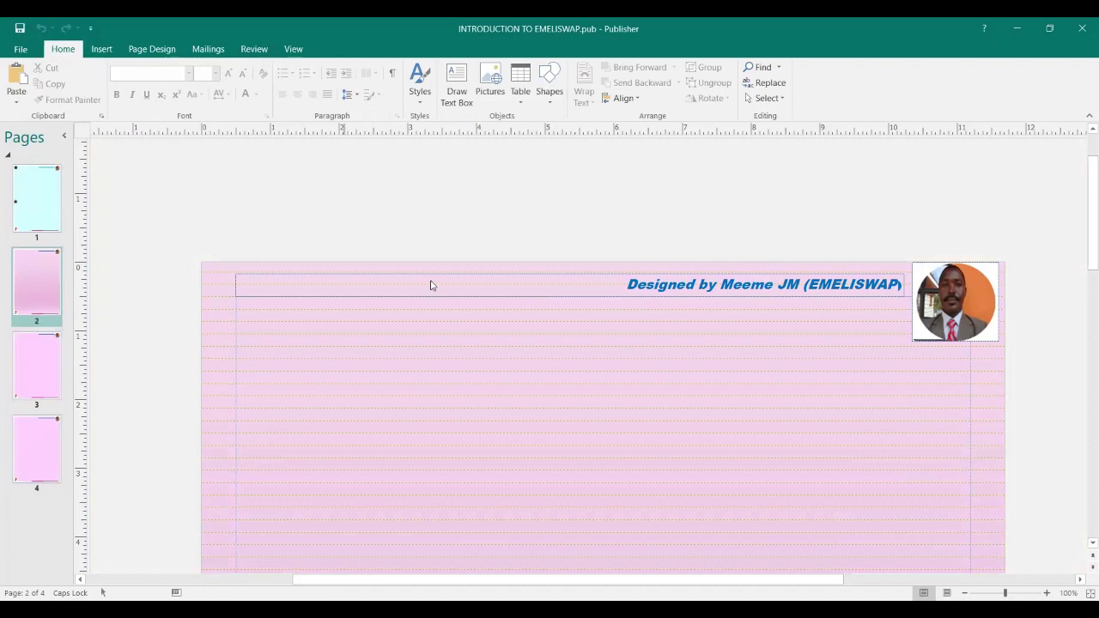
# - Look over page 2 again to check its background after applying the master page
pyautogui.scroll(-5, 503, 359)
pyautogui.scroll(2, 503, 359)
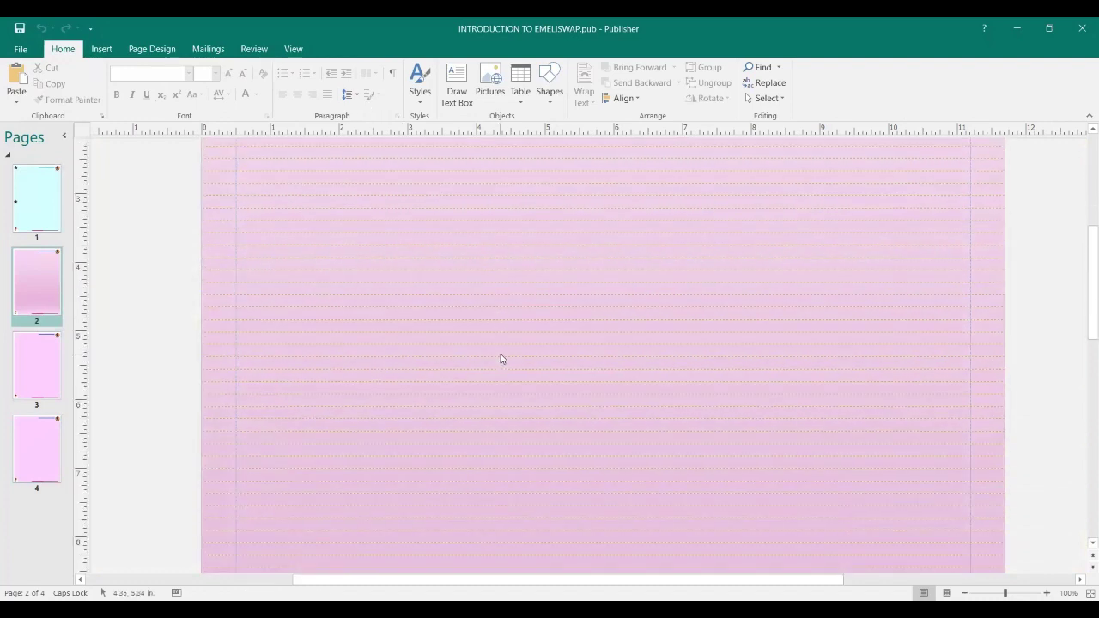
pyautogui.scroll(3, 485, 361)
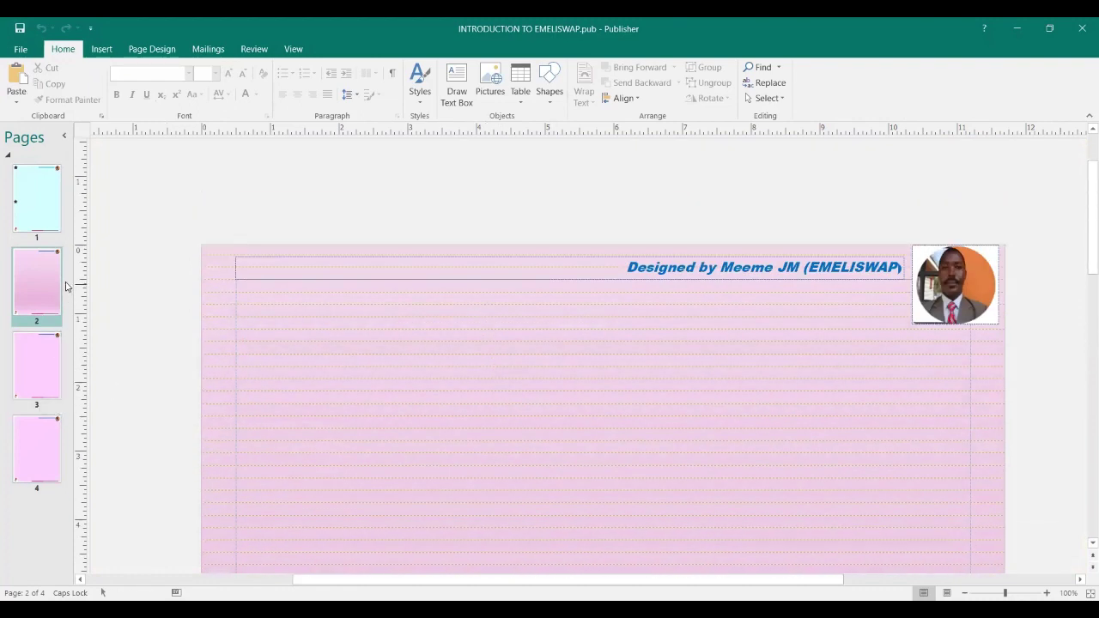
# - Look over pages 3, 4 and 1 to compare their backgrounds after applying the master page
pyautogui.click(26, 359)
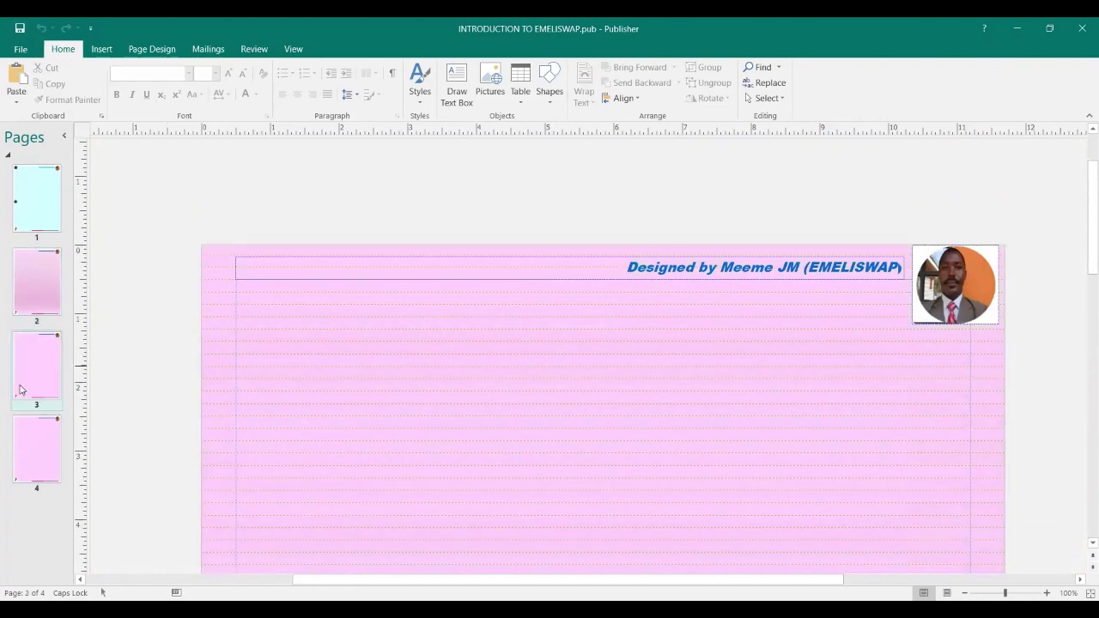
pyautogui.click(23, 446)
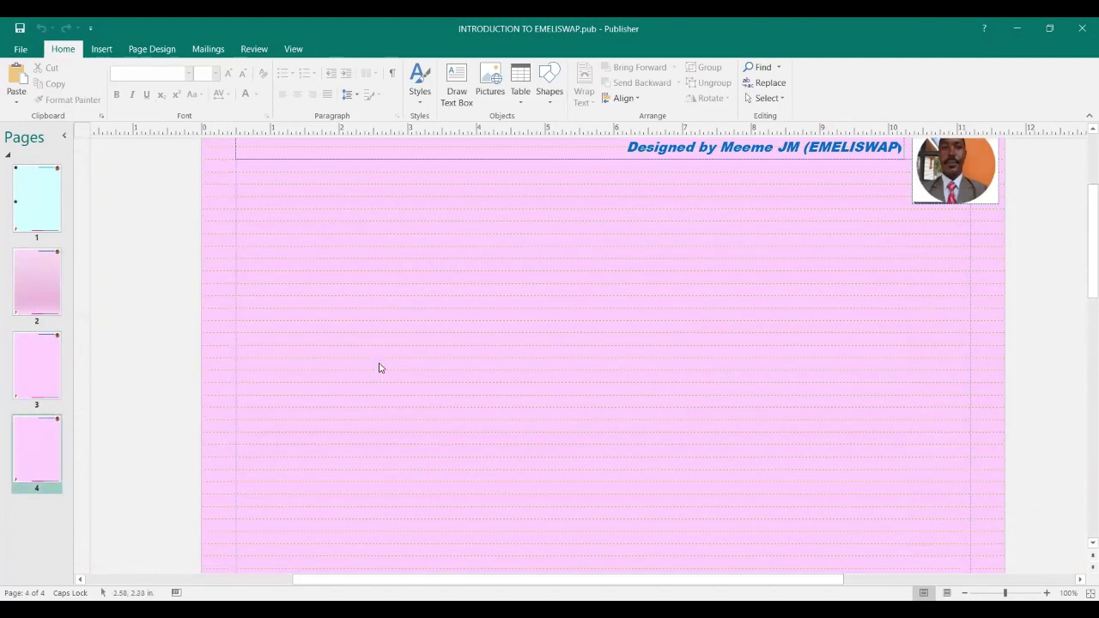
pyautogui.scroll(4, 483, 323)
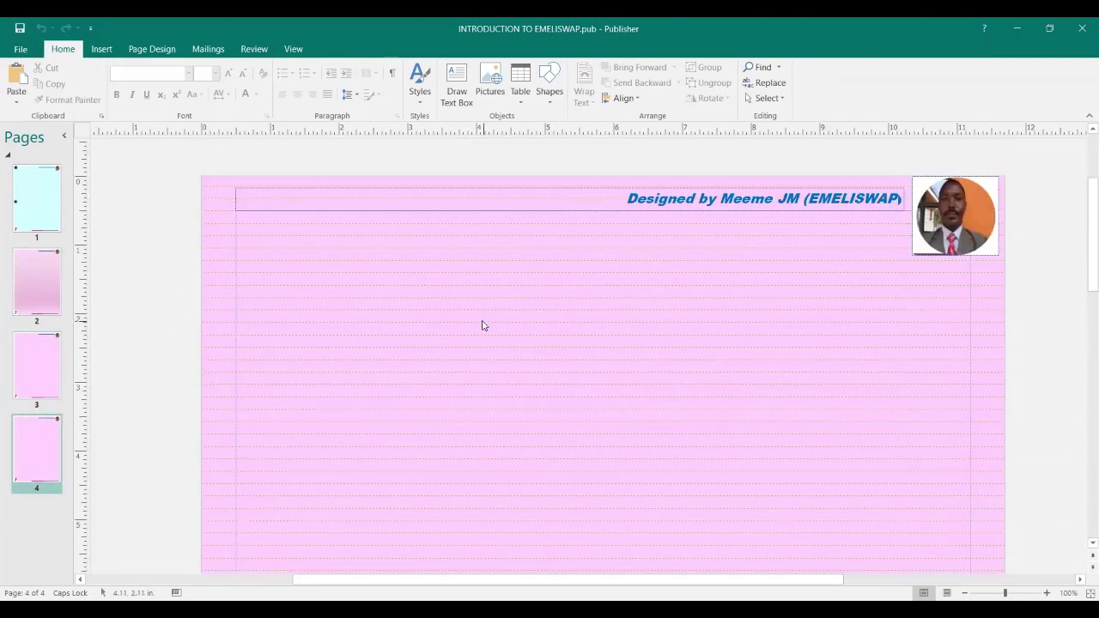
pyautogui.click(56, 201)
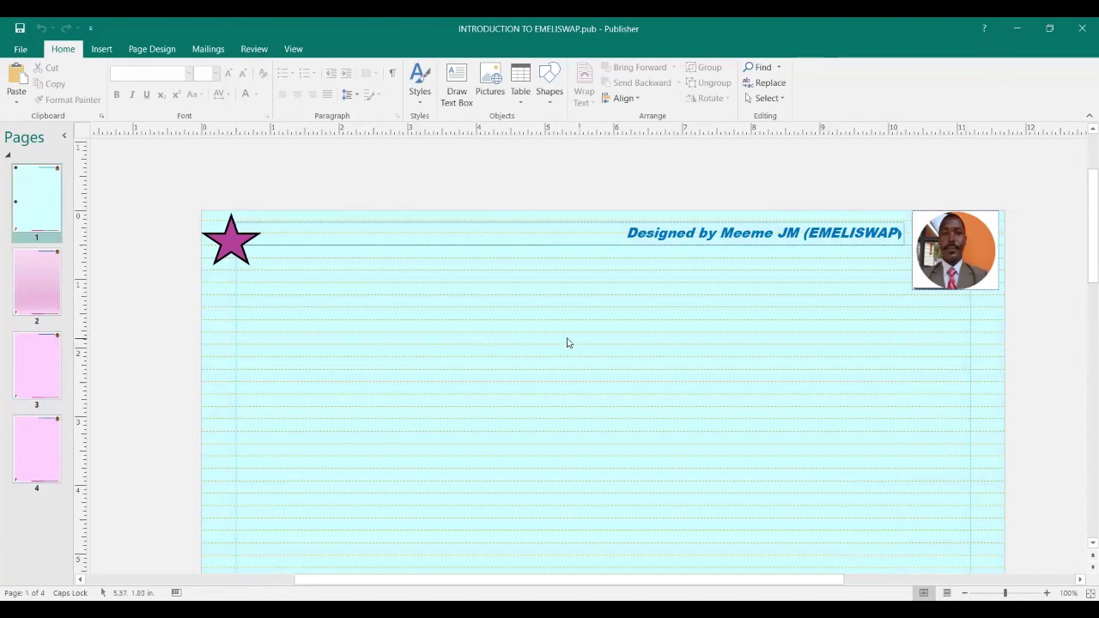
pyautogui.scroll(-2, 560, 347)
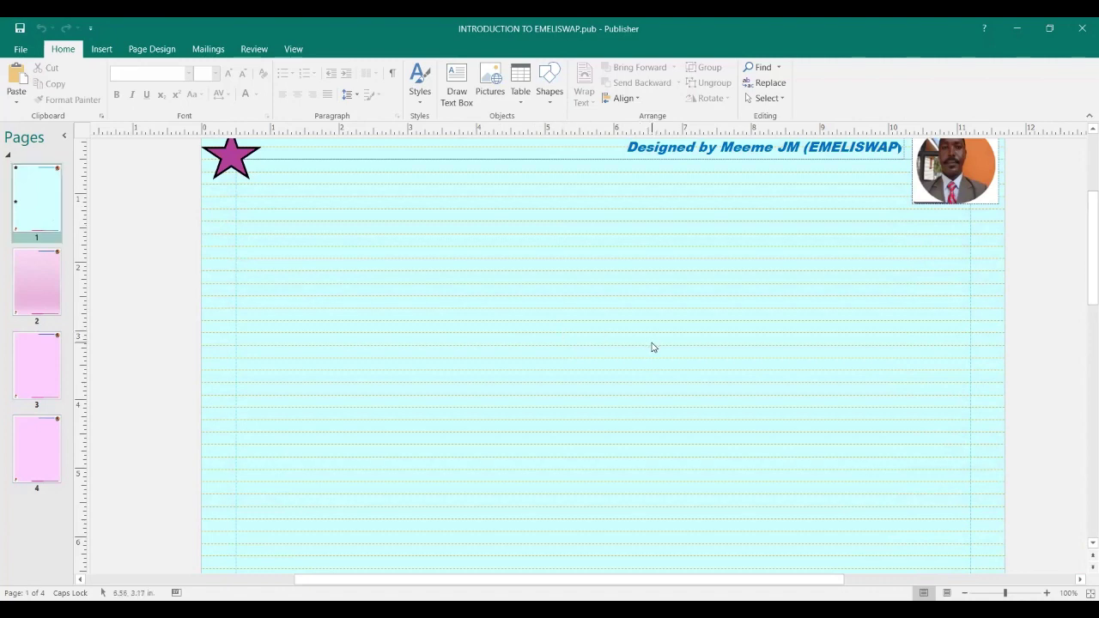
pyautogui.click(34, 364)
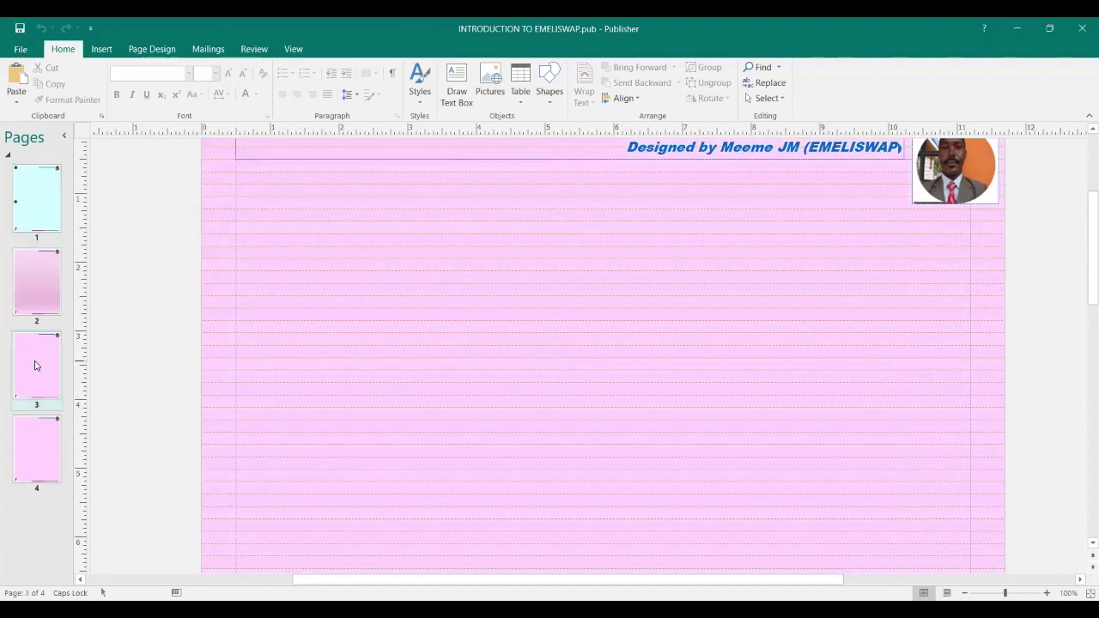
pyautogui.click(34, 437)
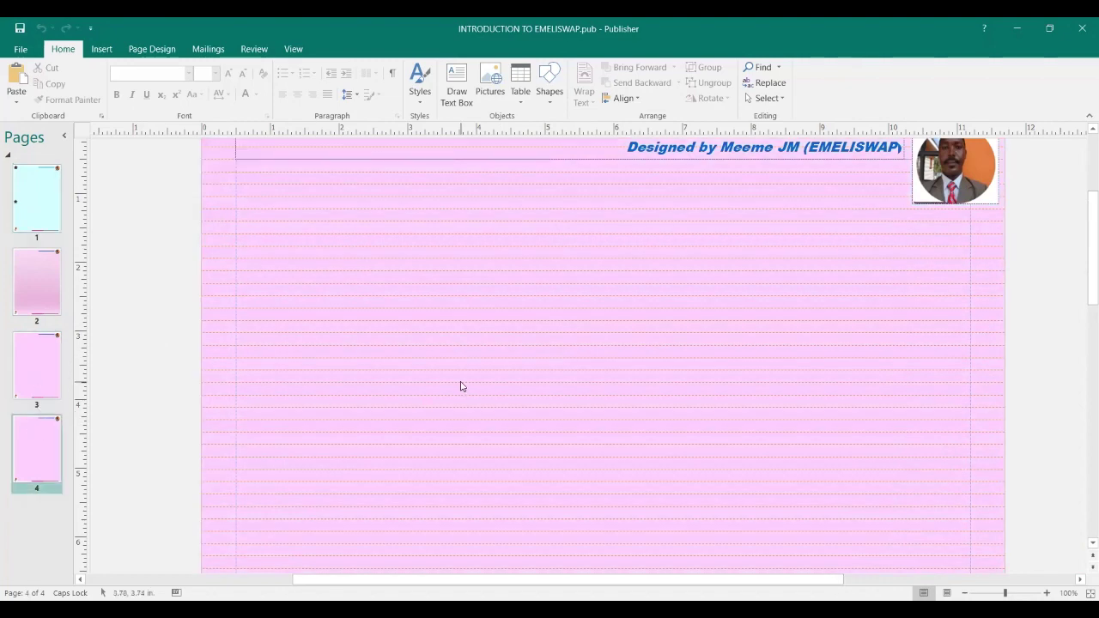
pyautogui.scroll(3, 461, 385)
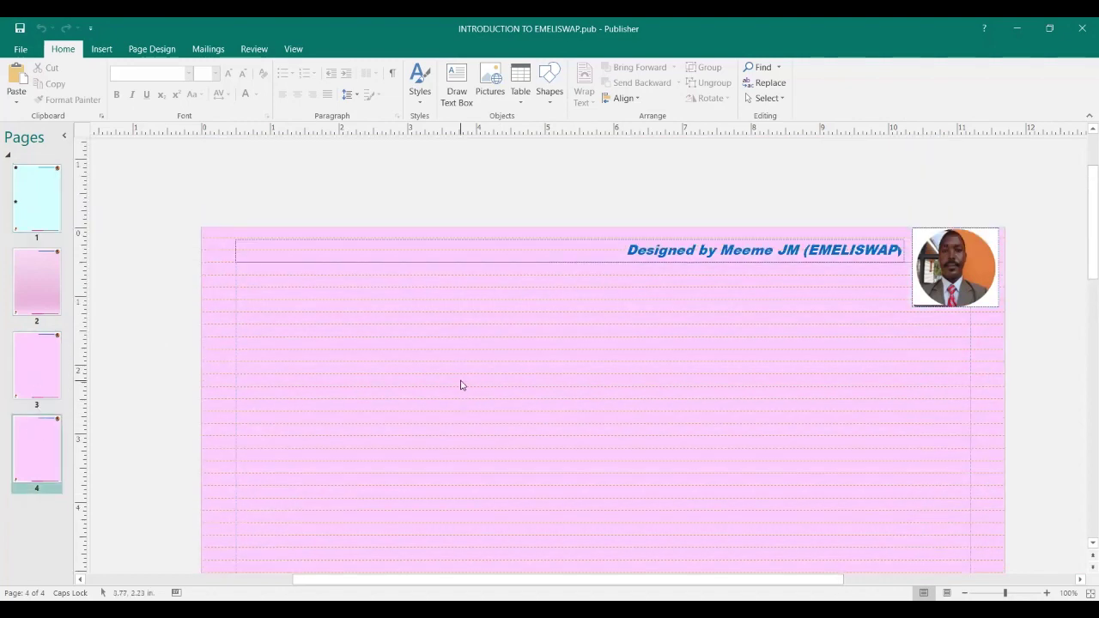
# - From page 1, open the master page, apply it to the current page only, and close the master page
pyautogui.click(41, 194)
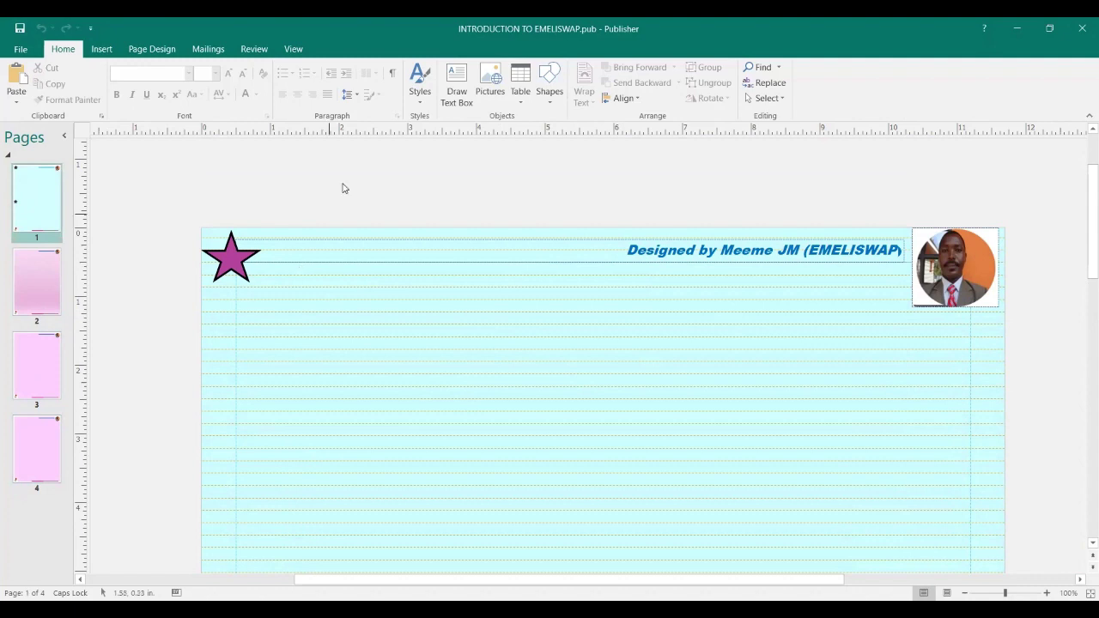
pyautogui.click(294, 49)
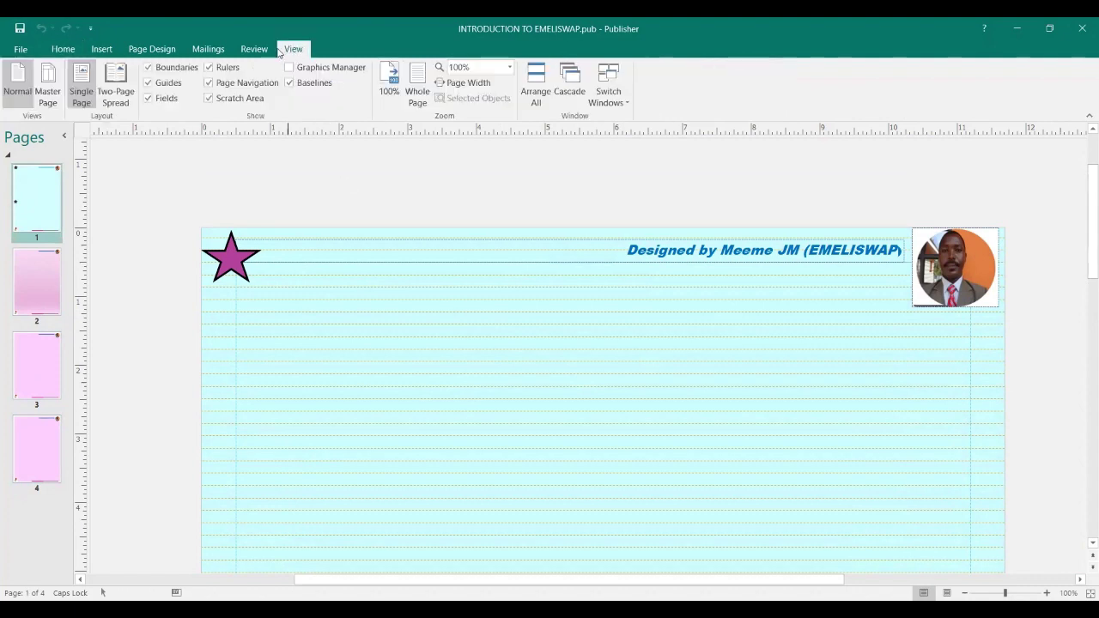
pyautogui.click(49, 86)
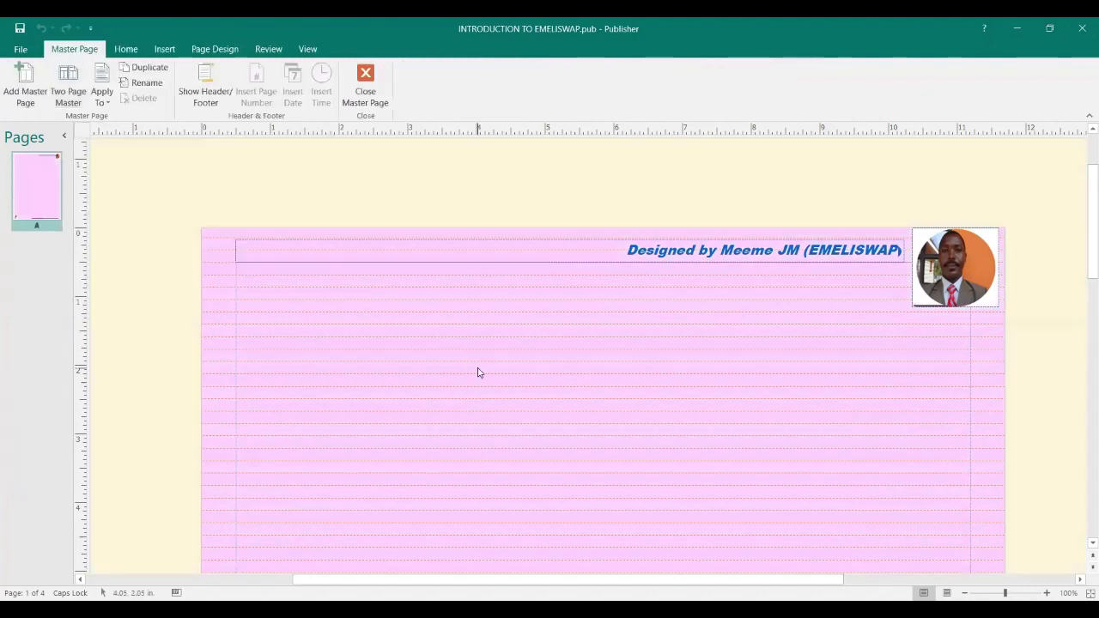
pyautogui.click(322, 261)
pyautogui.click(230, 308)
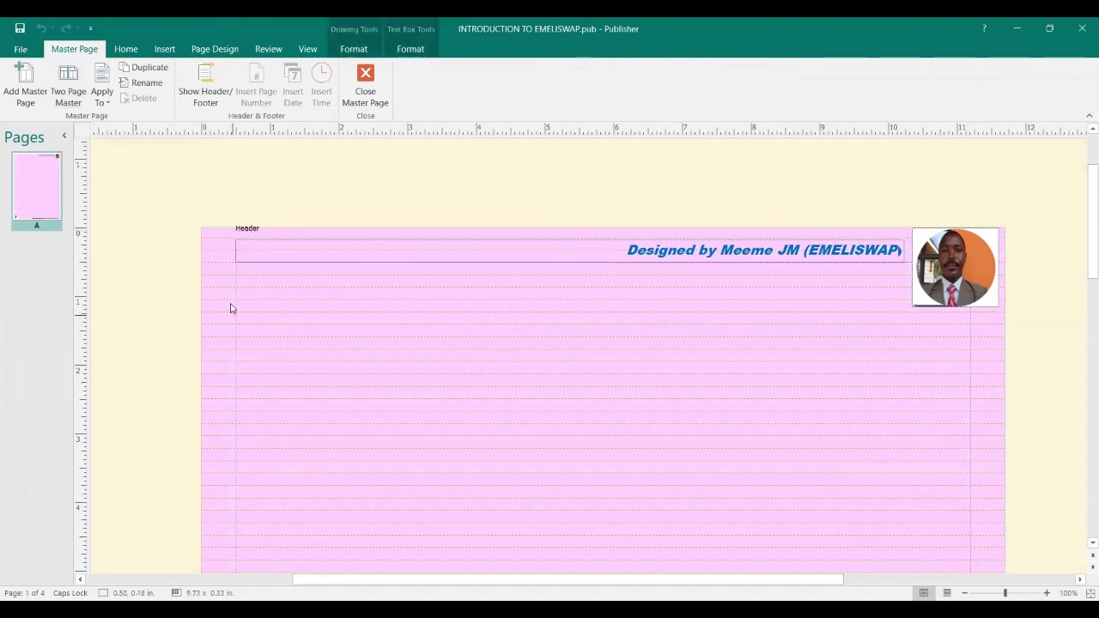
pyautogui.click(104, 101)
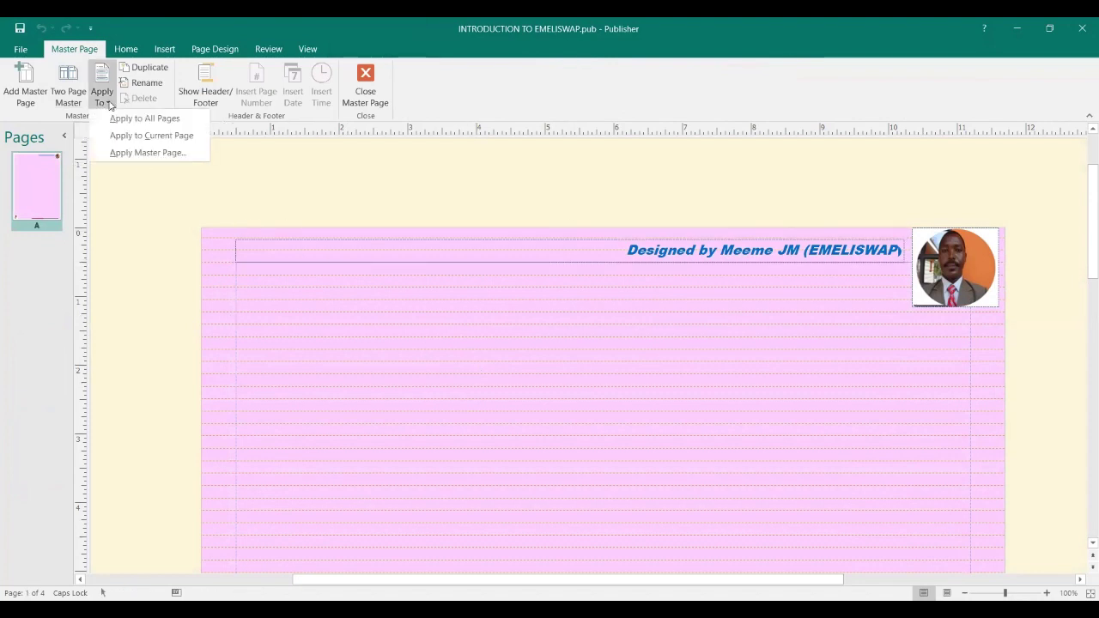
pyautogui.click(173, 136)
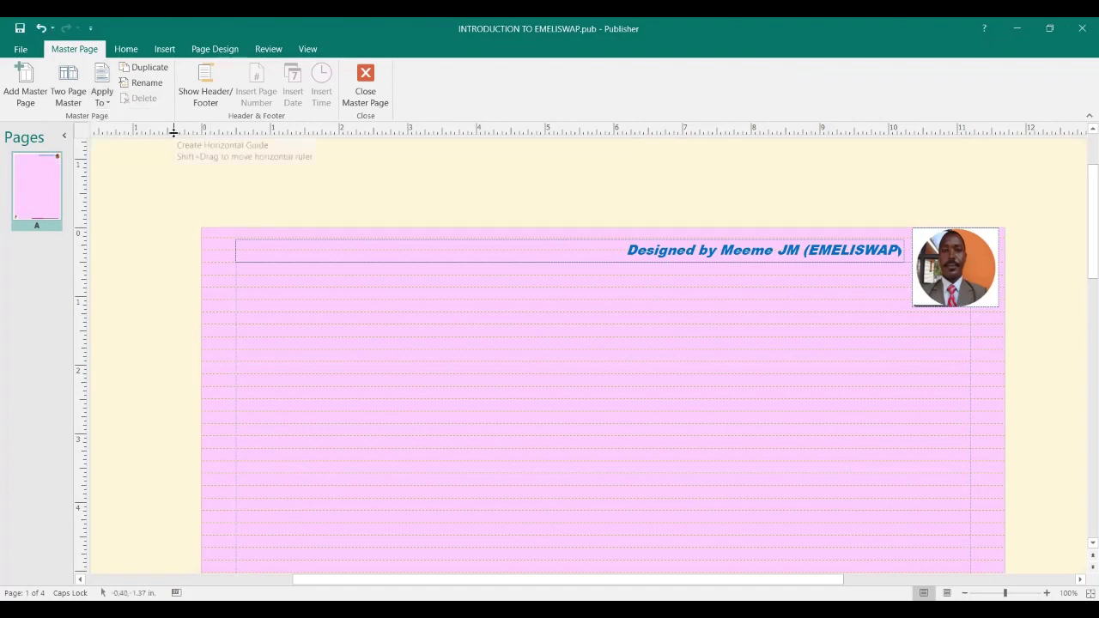
pyautogui.click(366, 100)
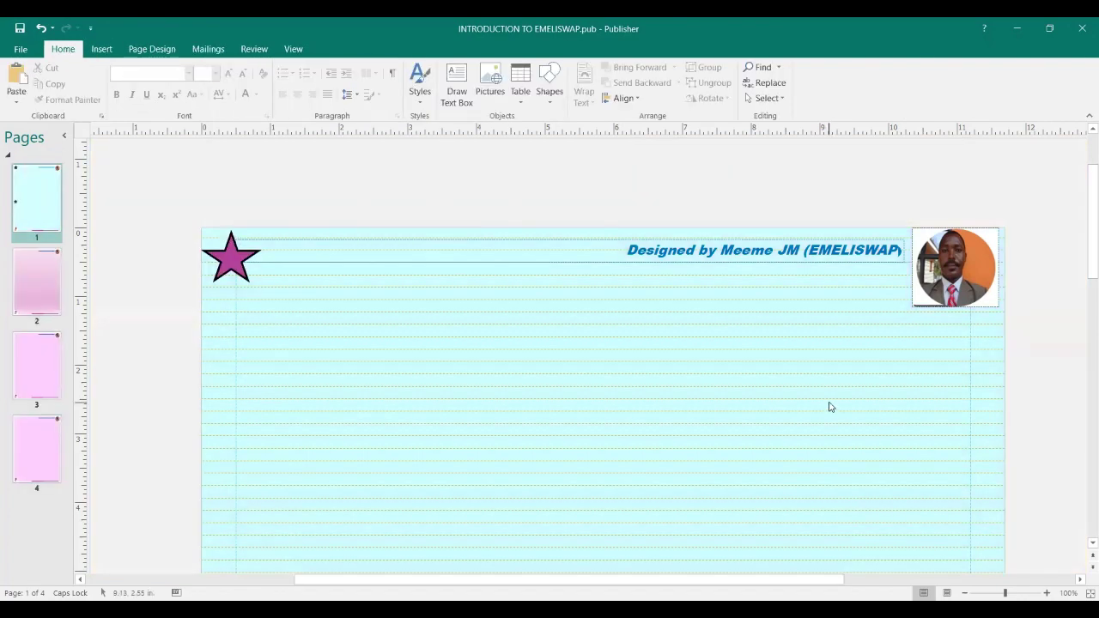
# - Look through page 1 from top to bottom and page 2 to check whether the master page background is used
pyautogui.scroll(-4, 588, 343)
pyautogui.scroll(-5, 588, 344)
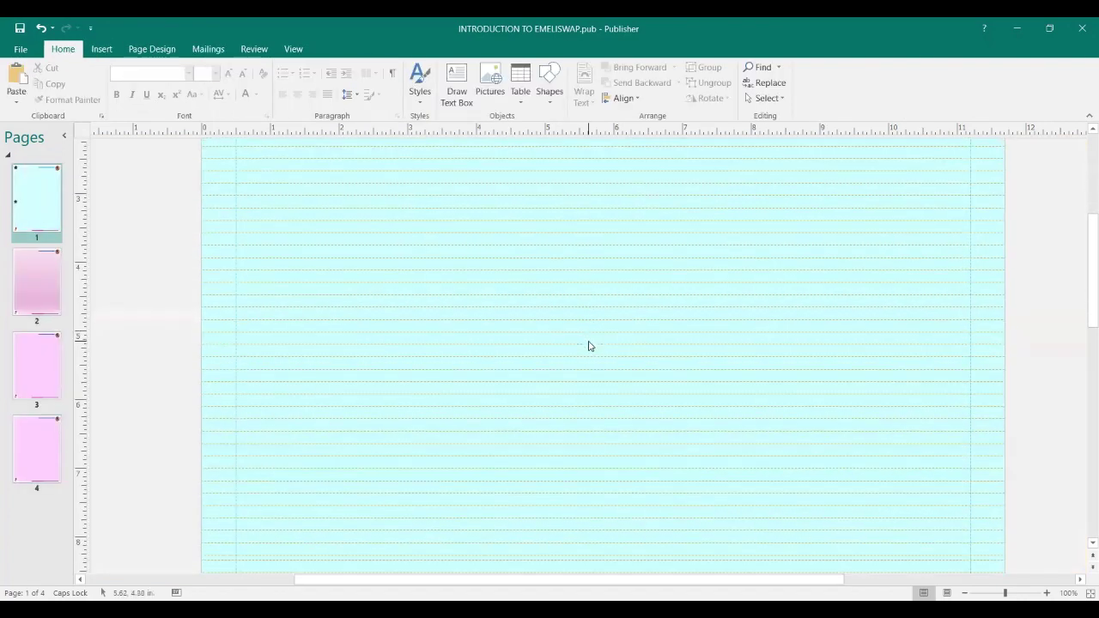
pyautogui.scroll(-5, 590, 346)
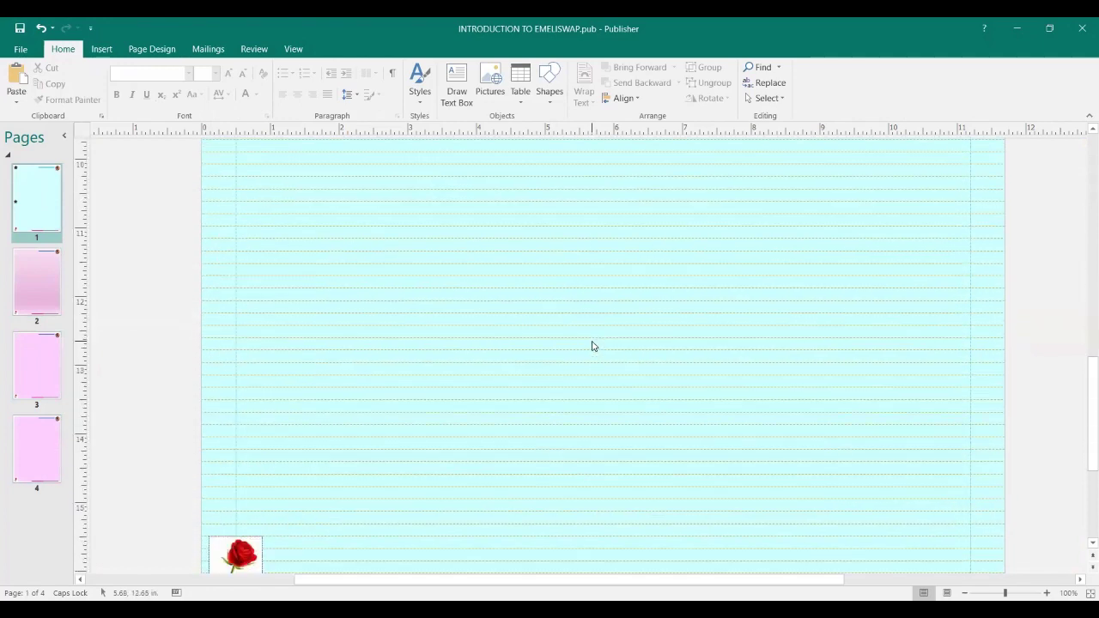
pyautogui.scroll(6, 589, 345)
pyautogui.scroll(4, 588, 346)
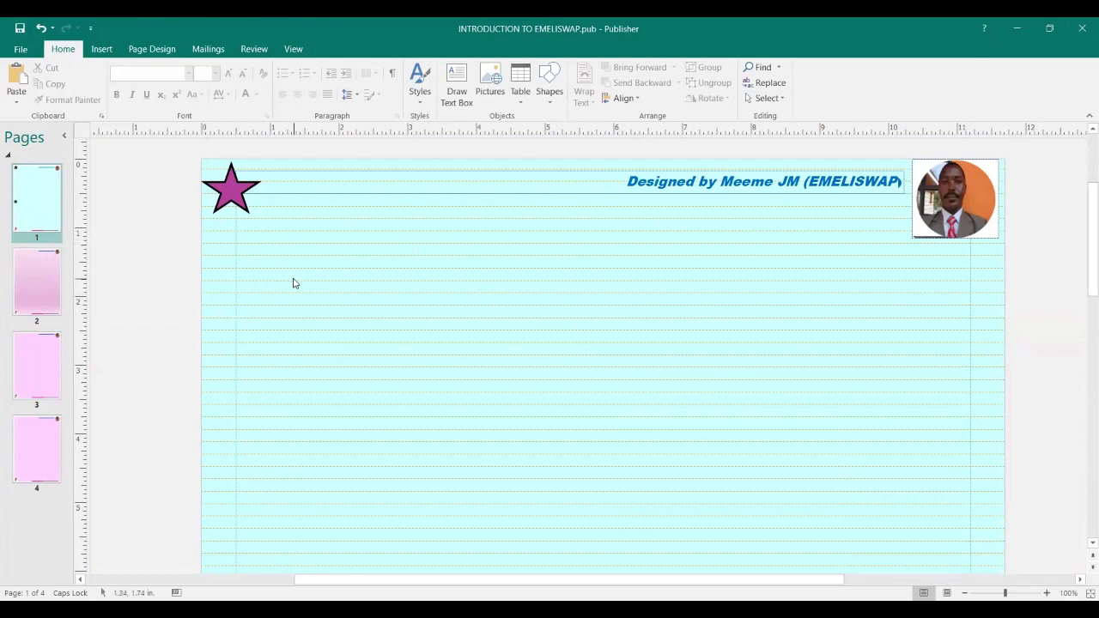
pyautogui.click(26, 264)
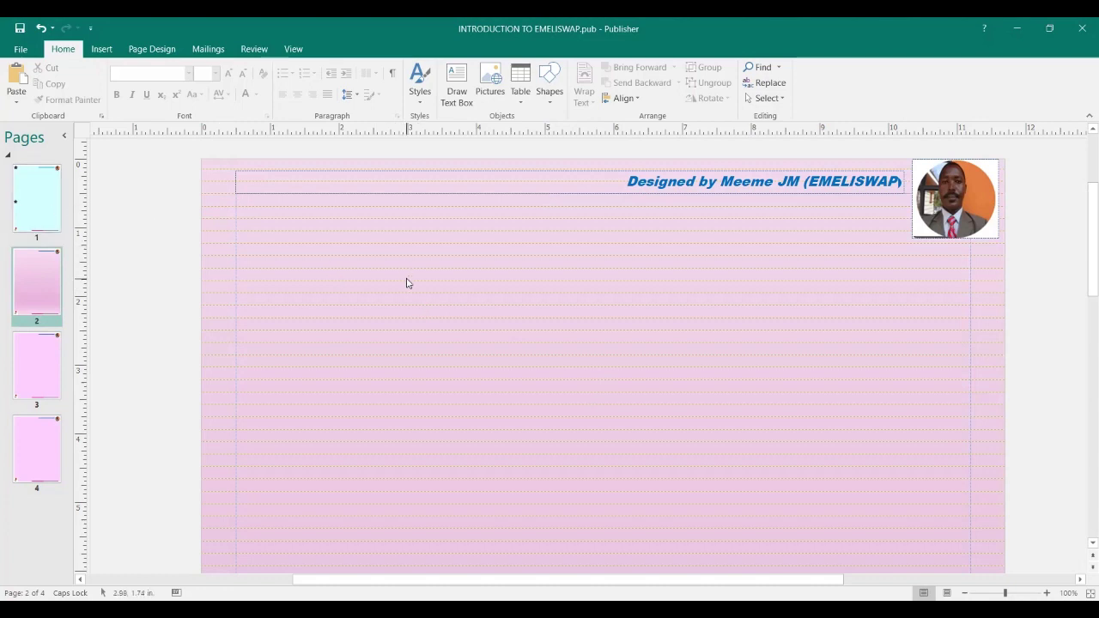
# - Remove page 1's own background with the No Background option
pyautogui.click(38, 191)
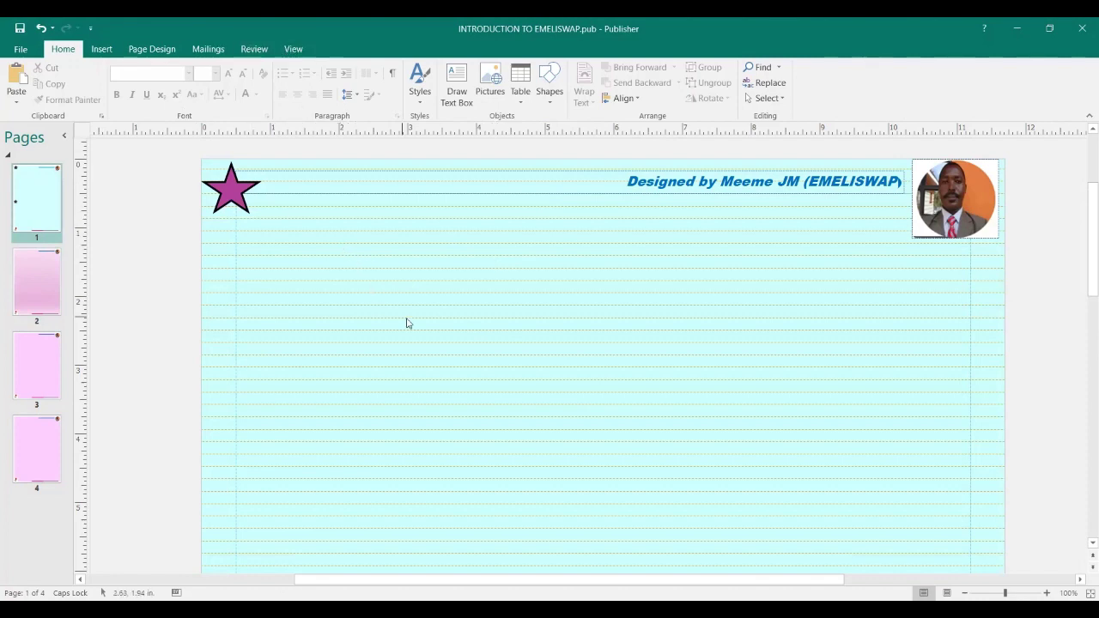
pyautogui.click(165, 49)
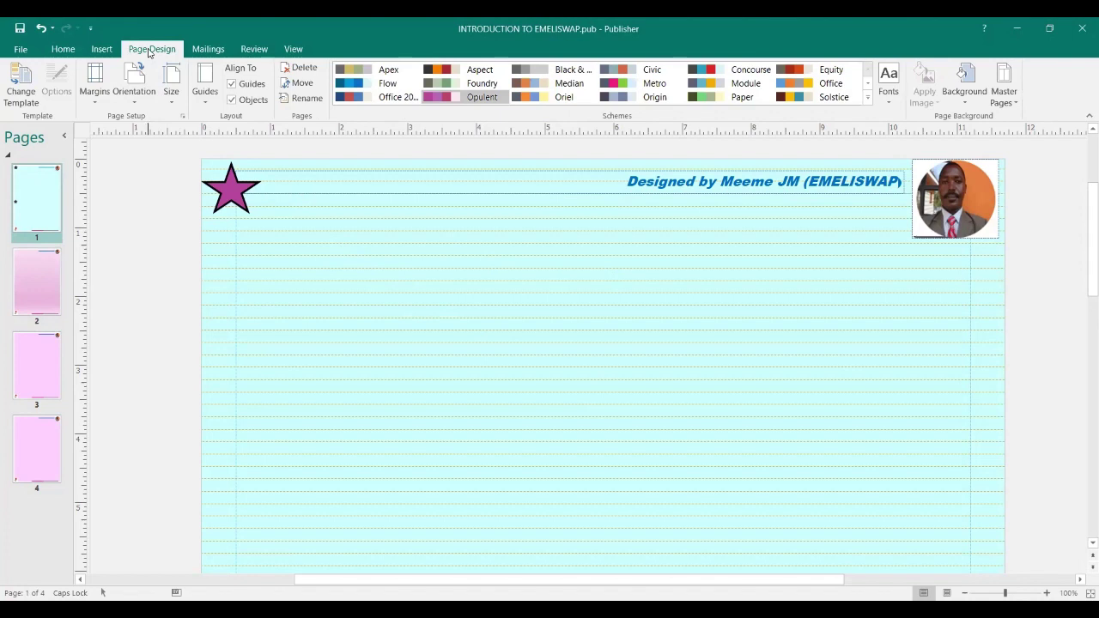
pyautogui.click(965, 94)
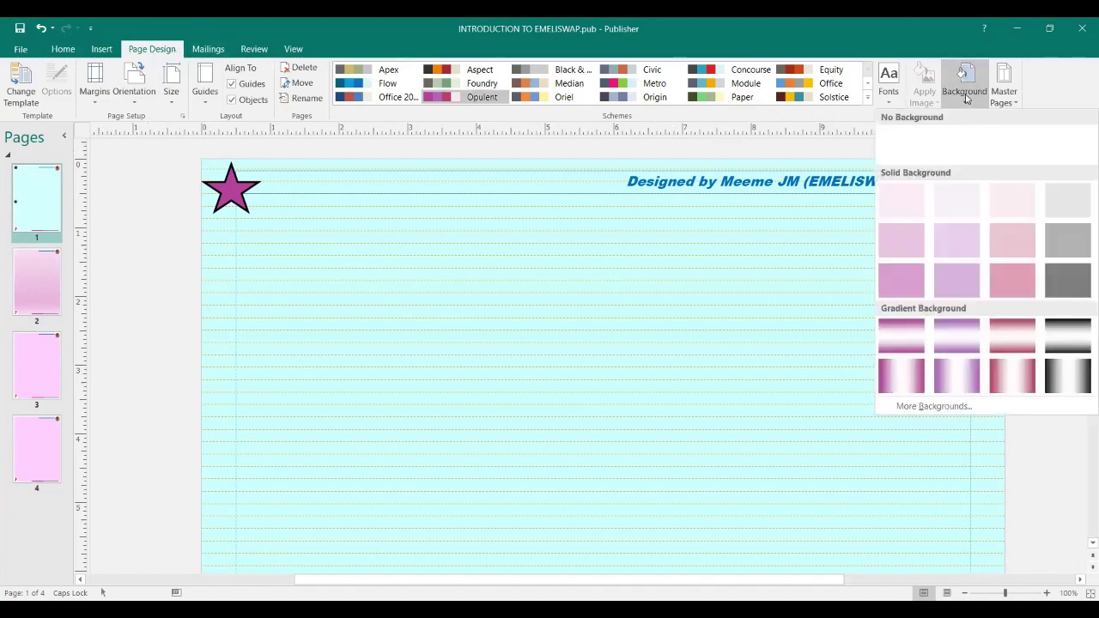
pyautogui.click(907, 146)
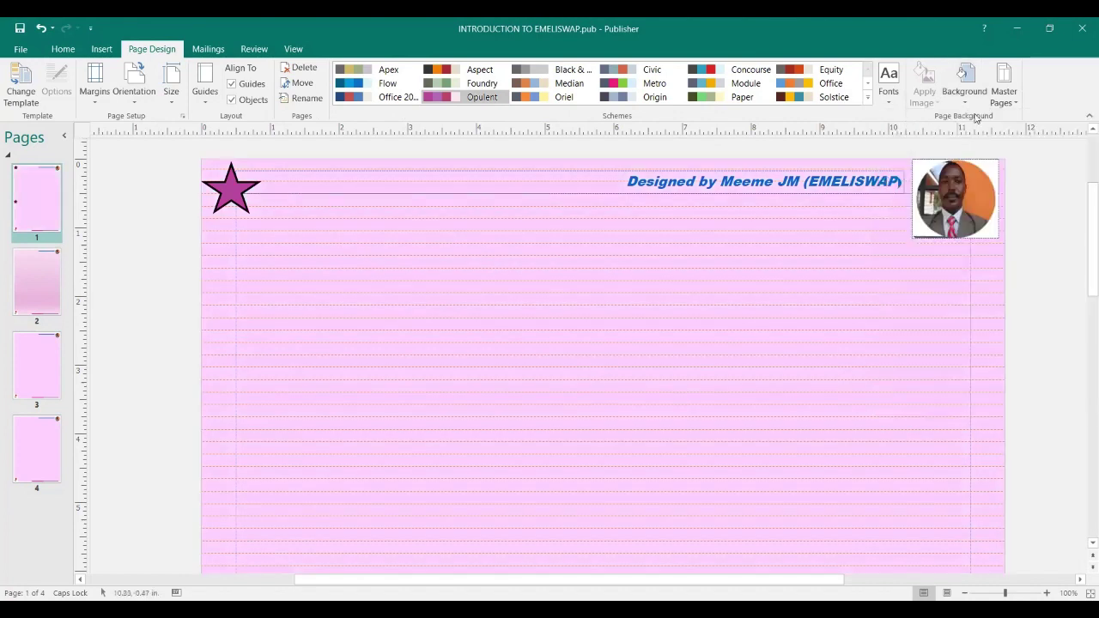
pyautogui.click(965, 101)
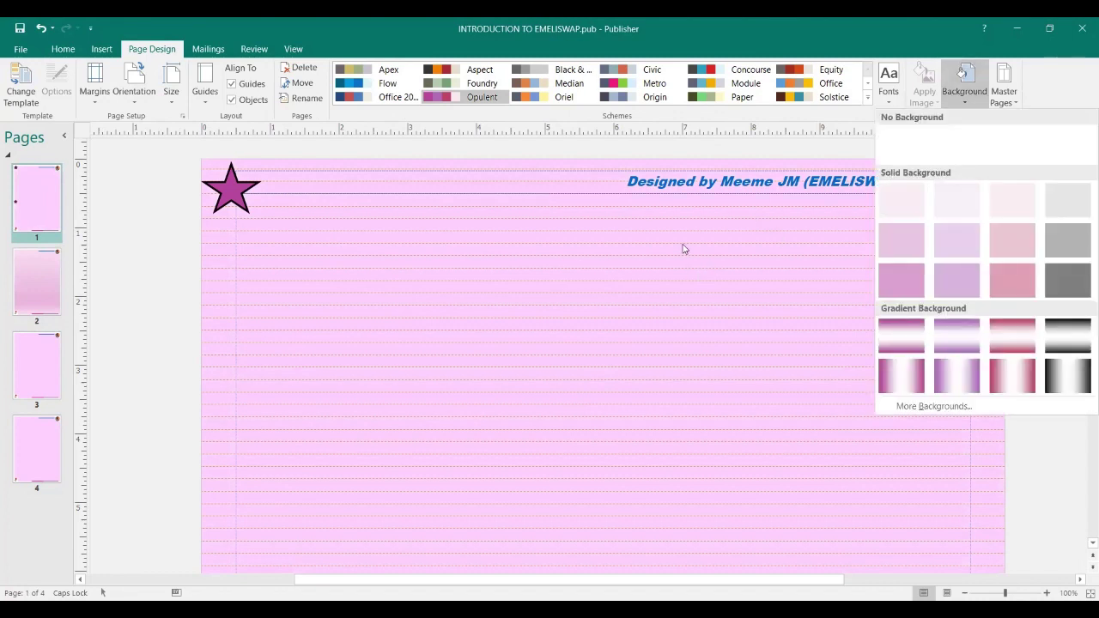
pyautogui.click(827, 313)
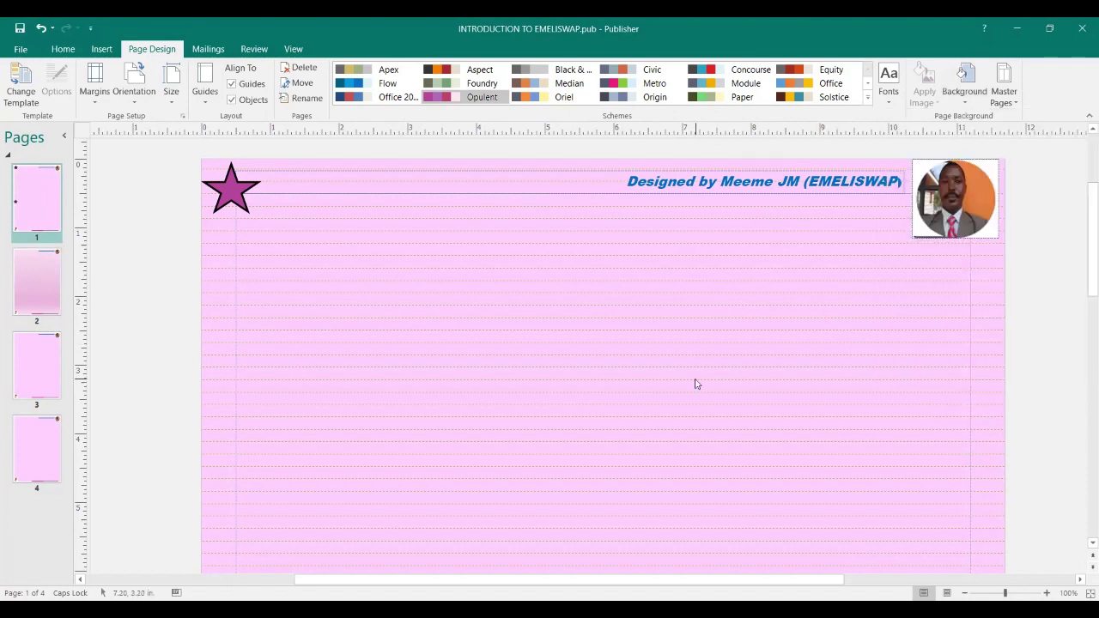
# - Compare page 1's background with those of pages 3 and 4
pyautogui.scroll(-1, 713, 340)
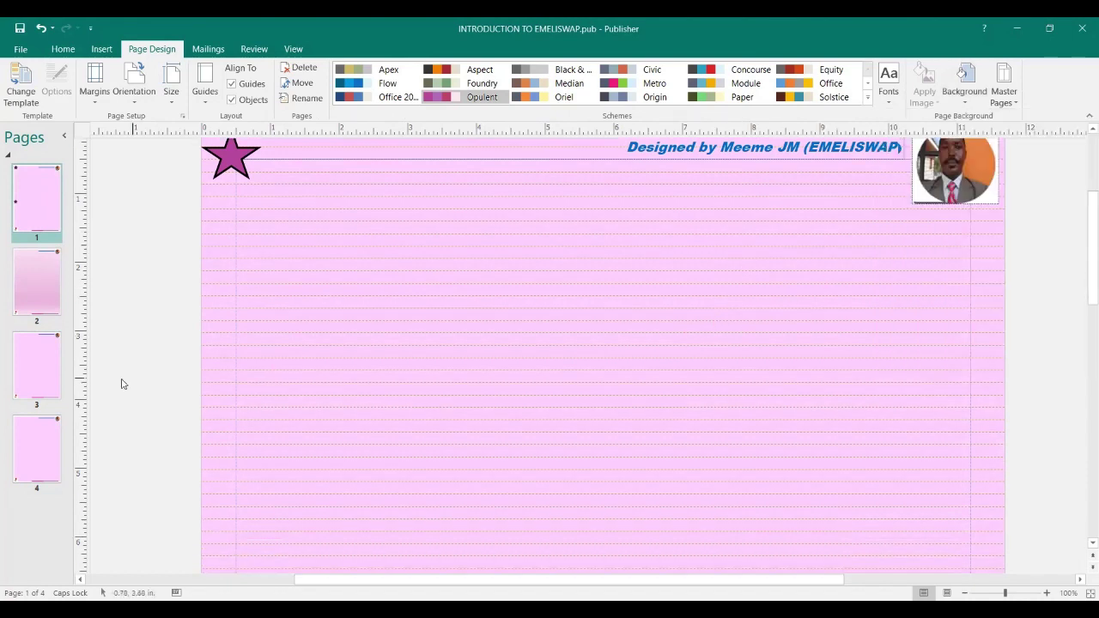
pyautogui.click(37, 365)
pyautogui.click(37, 445)
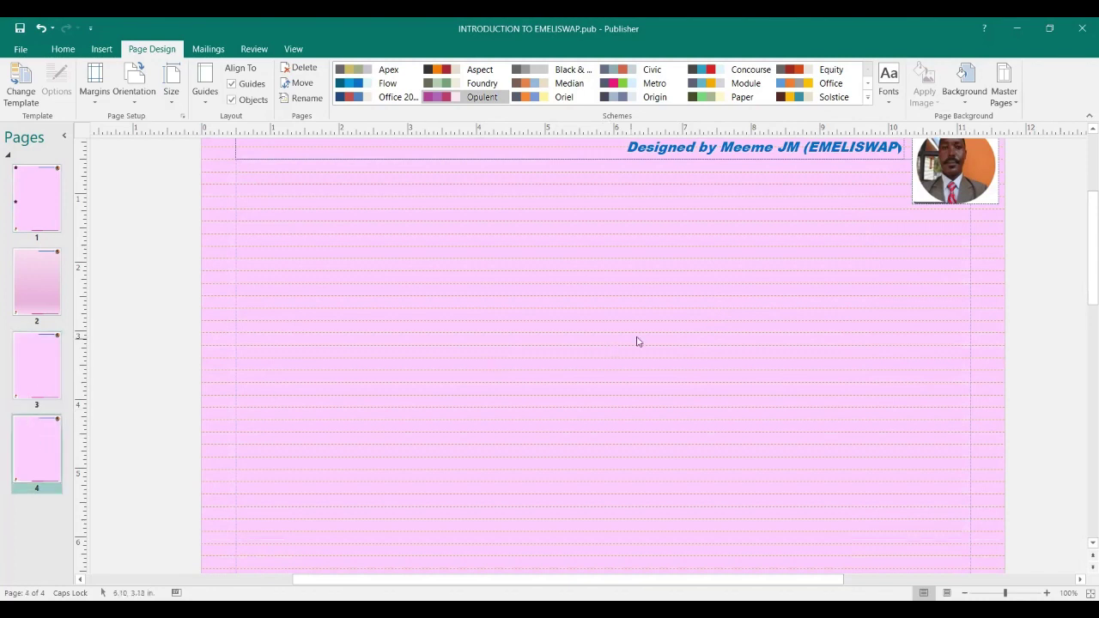
pyautogui.scroll(2, 640, 339)
pyautogui.scroll(-1, 736, 387)
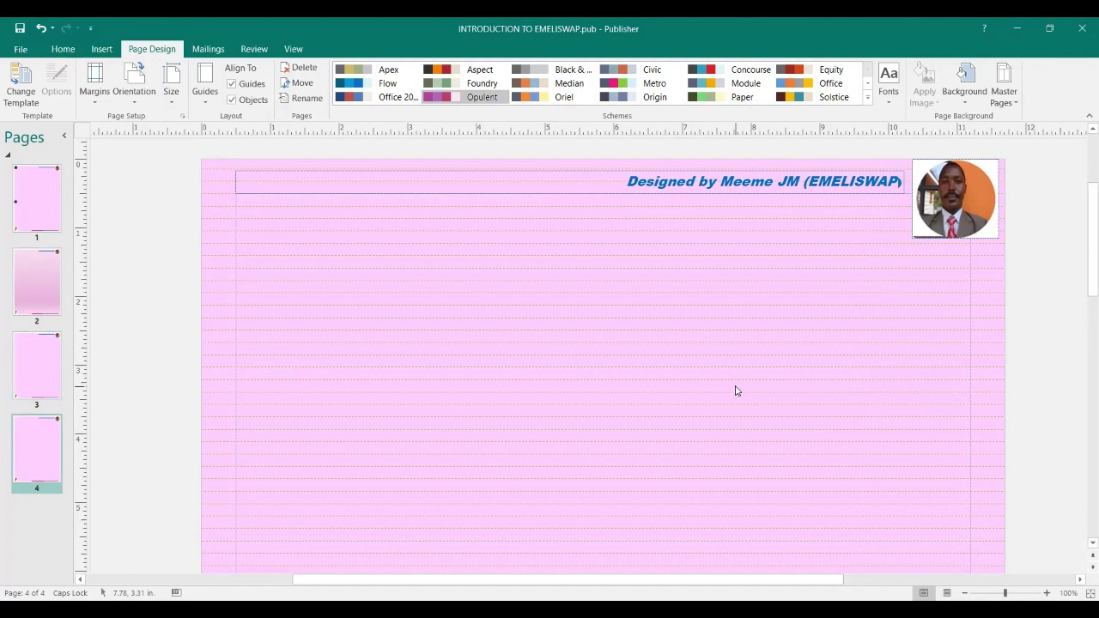
# - Clear page 2's own gradient background by choosing No Background
pyautogui.click(39, 282)
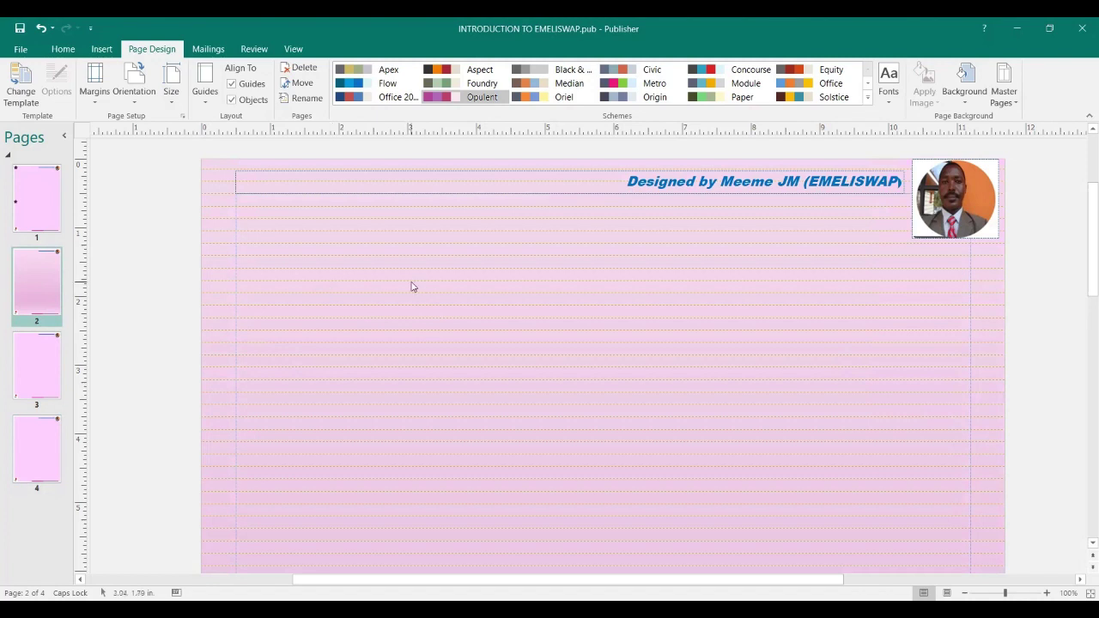
pyautogui.click(28, 289)
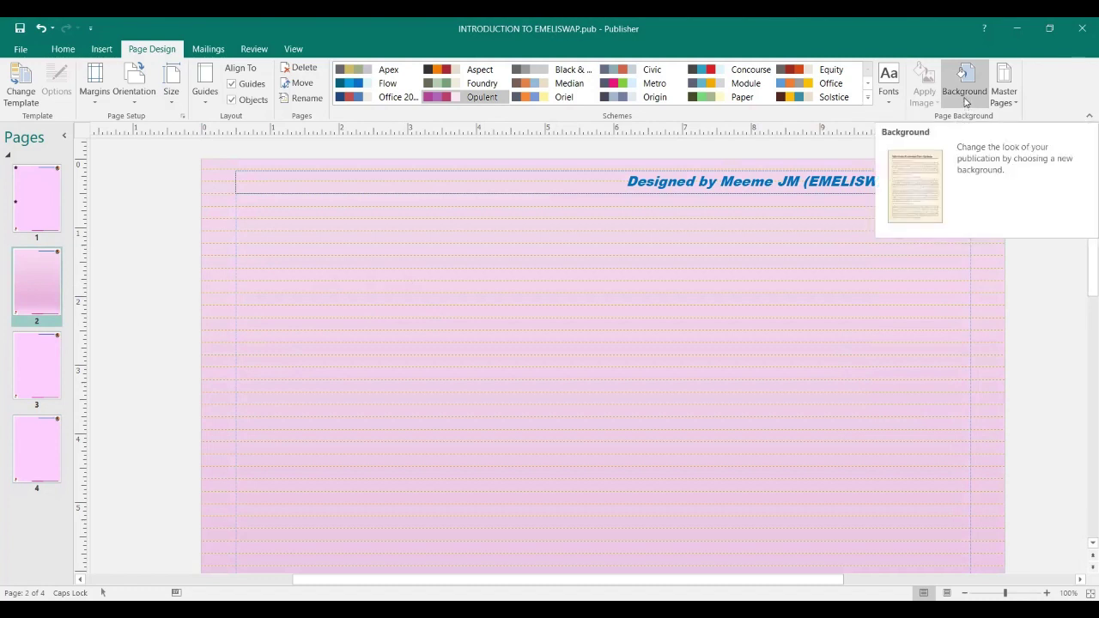
pyautogui.click(965, 102)
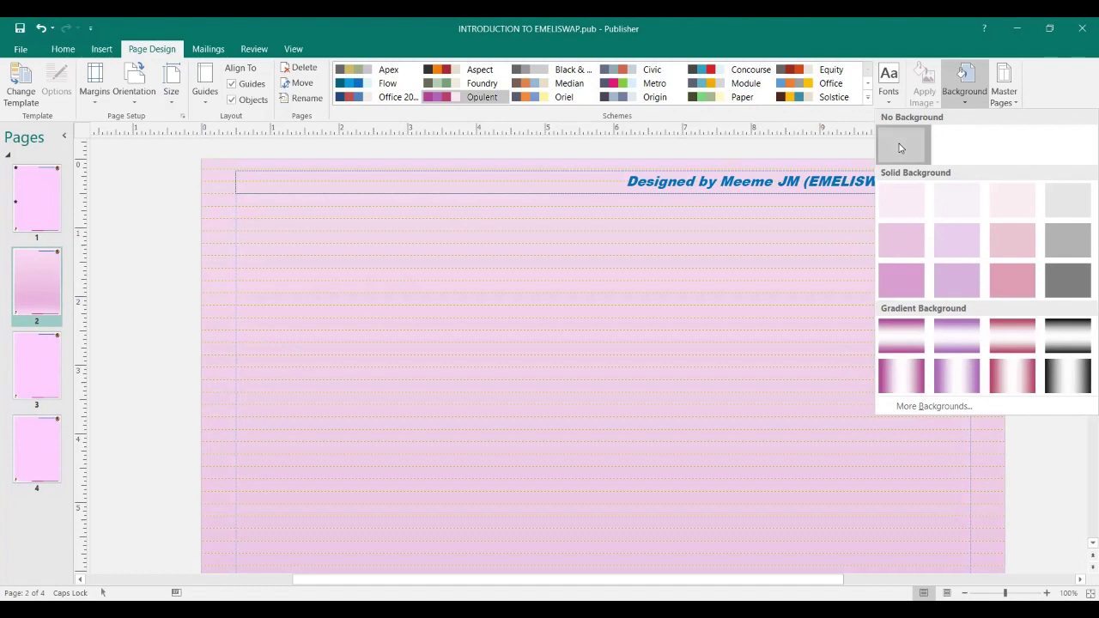
pyautogui.press('Escape')
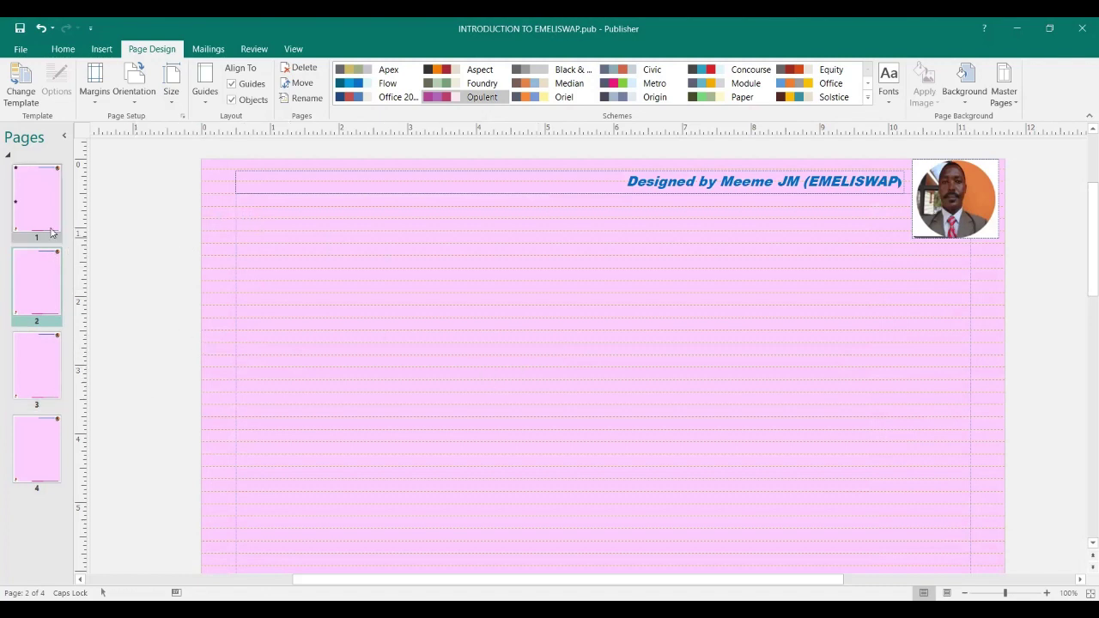
# - Look through all four pages to check that their backgrounds match
pyautogui.click(34, 189)
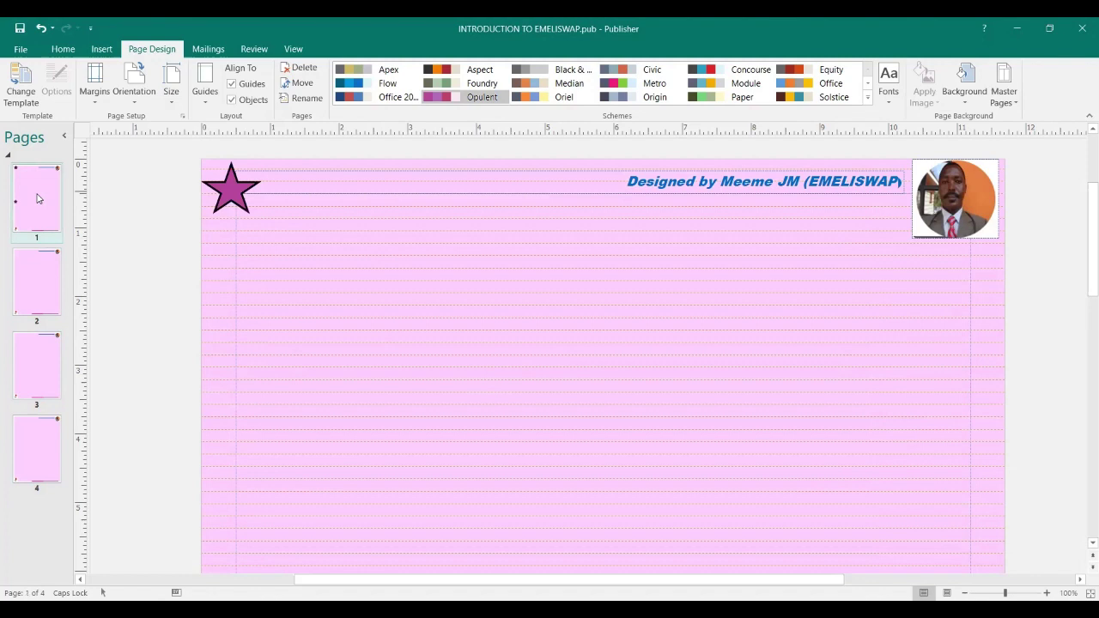
pyautogui.click(42, 266)
pyautogui.click(29, 352)
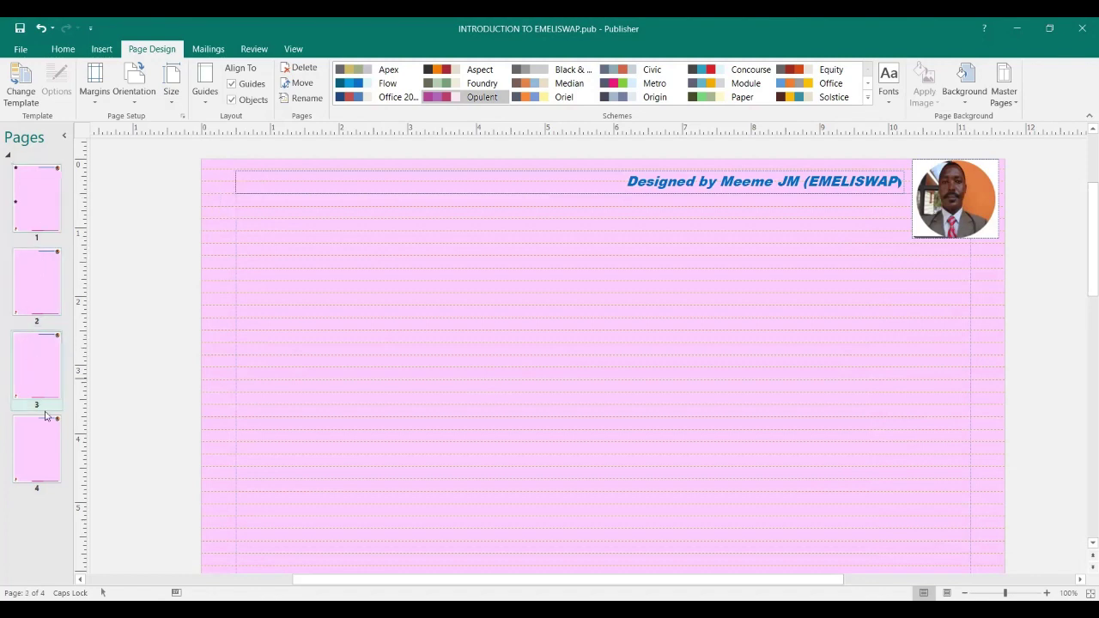
pyautogui.click(39, 447)
pyautogui.scroll(-4, 685, 285)
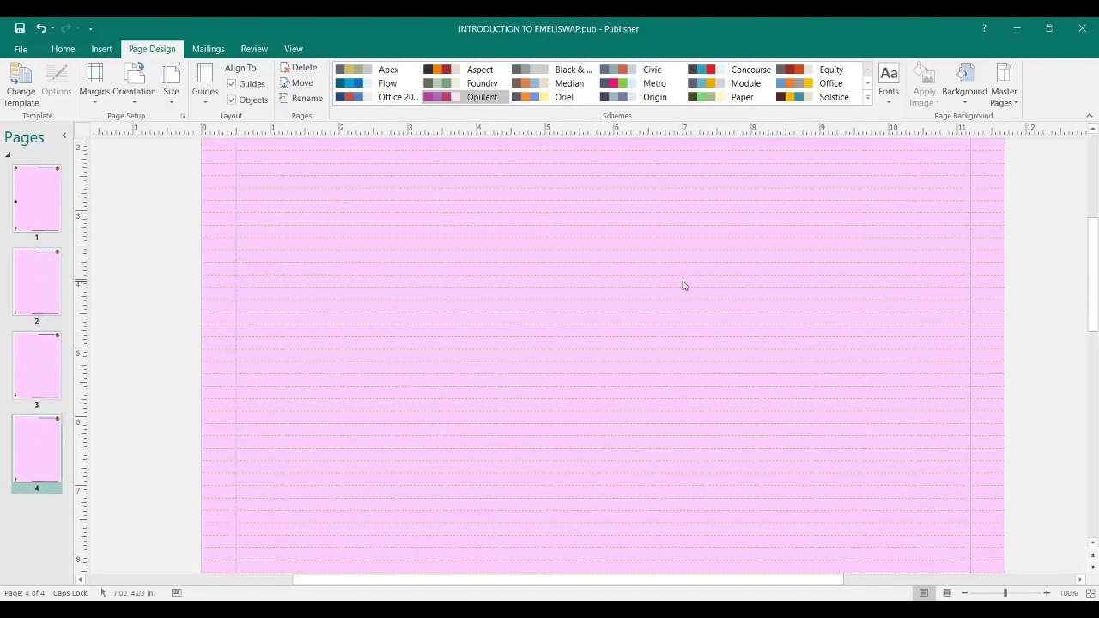
pyautogui.scroll(1, 674, 286)
pyautogui.scroll(3, 650, 298)
# - Return to page 1 and save the publication
pyautogui.click(60, 195)
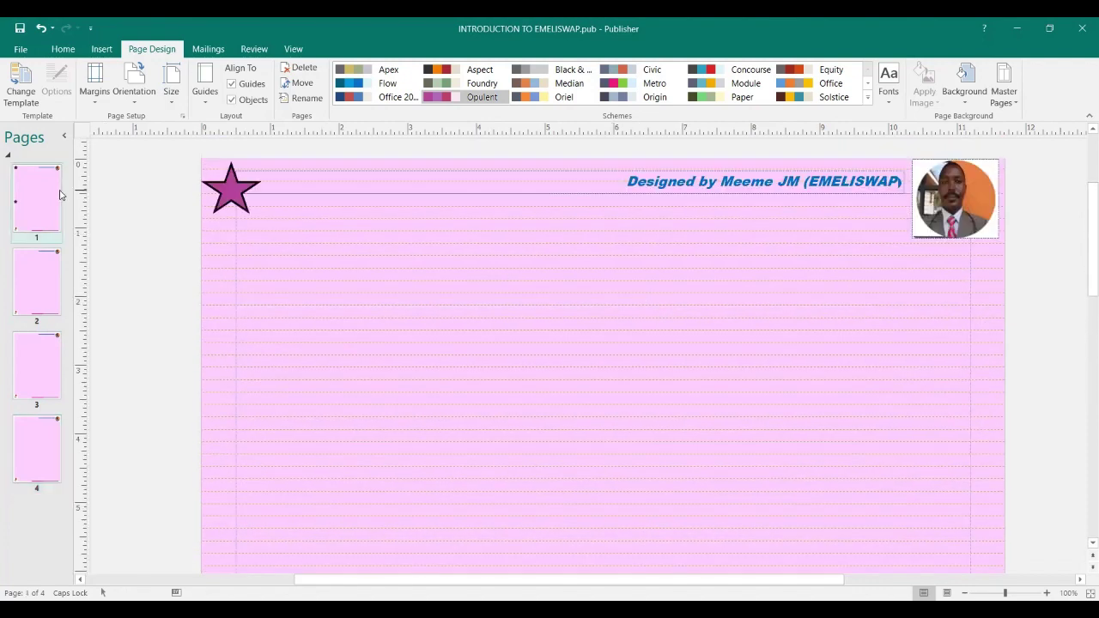
pyautogui.scroll(1, 452, 309)
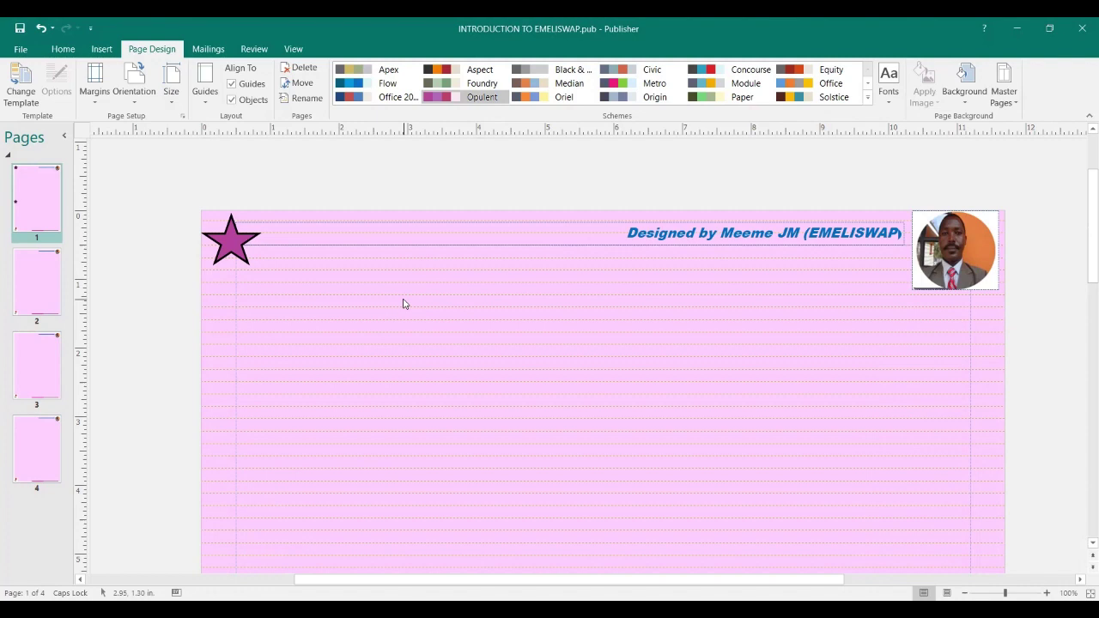
pyautogui.click(23, 29)
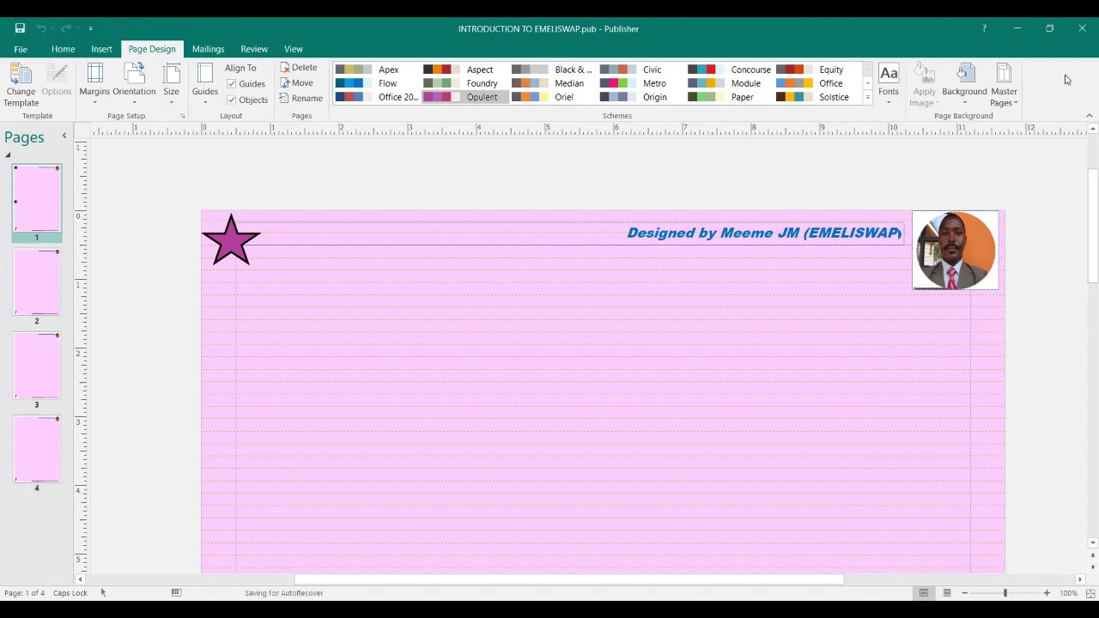